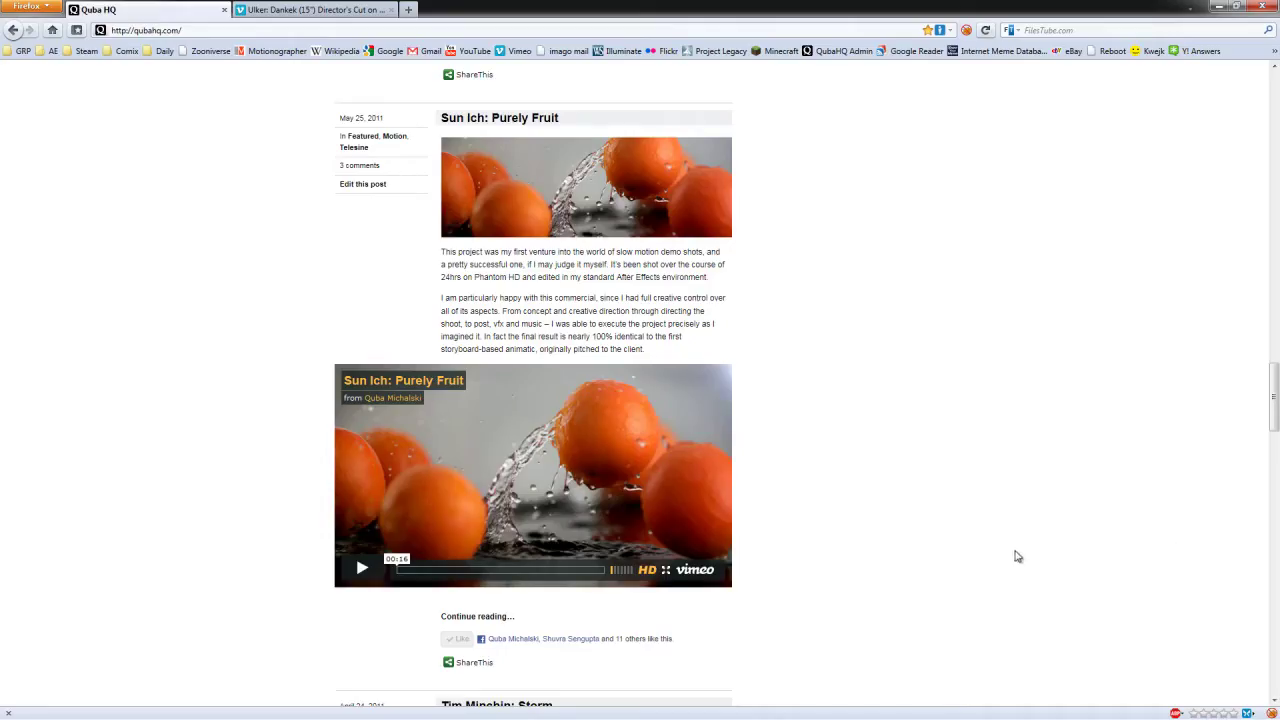
Return to the start of the Quba HQ page, then play StopMotionKit_Preview.mp4 in VLC and close the player
{"action": "left_click_drag", "start_coordinate": [1273, 418], "coordinate": [1274, 66]}
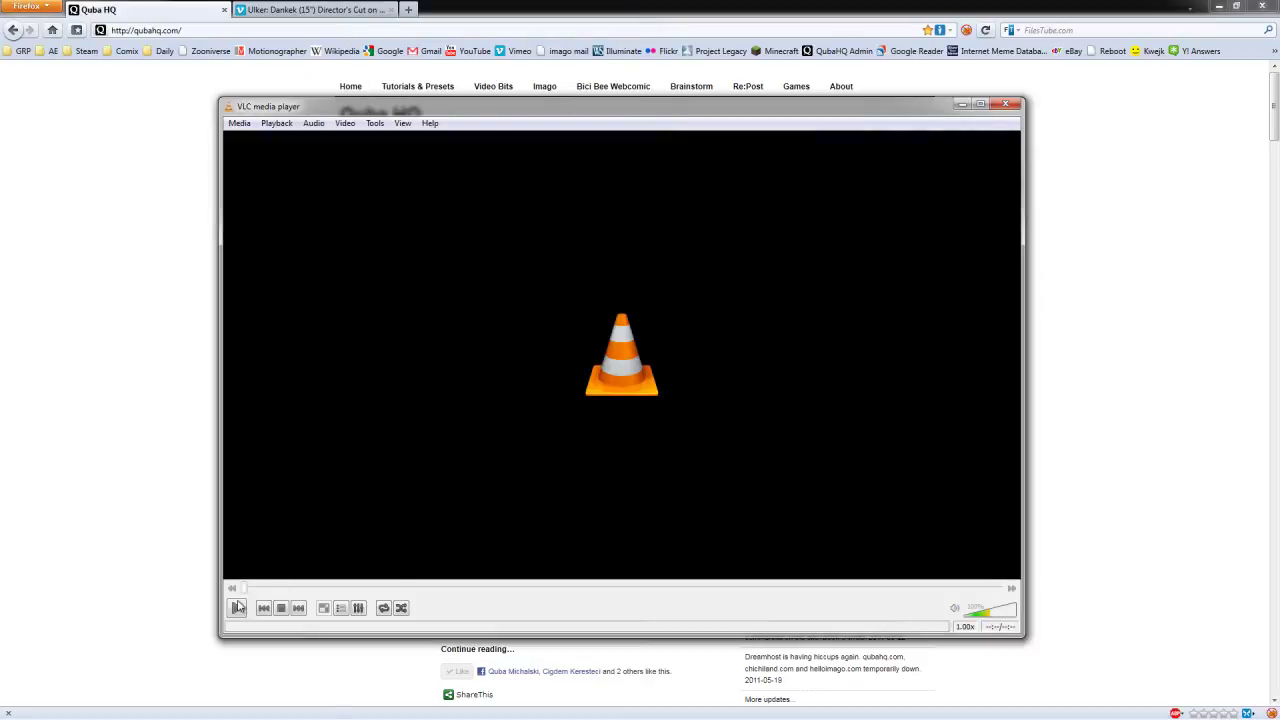
{"action": "left_click", "coordinate": [237, 608]}
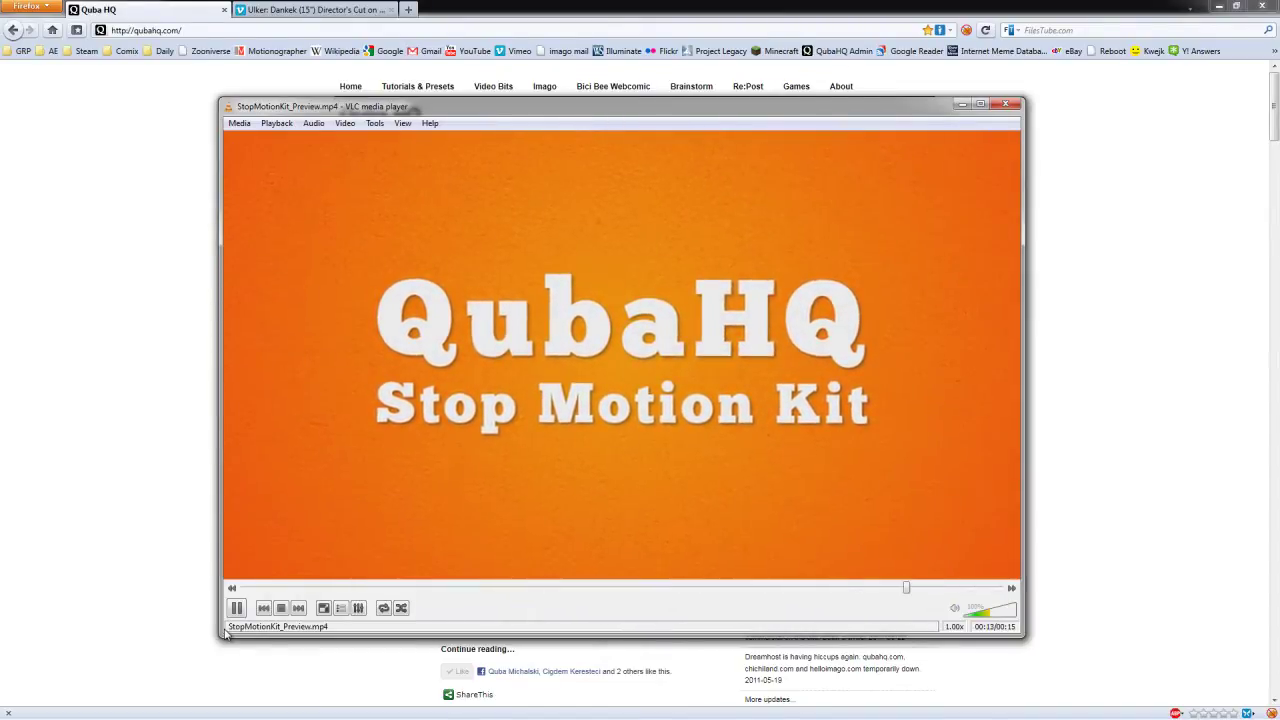
{"action": "left_click", "coordinate": [1005, 103]}
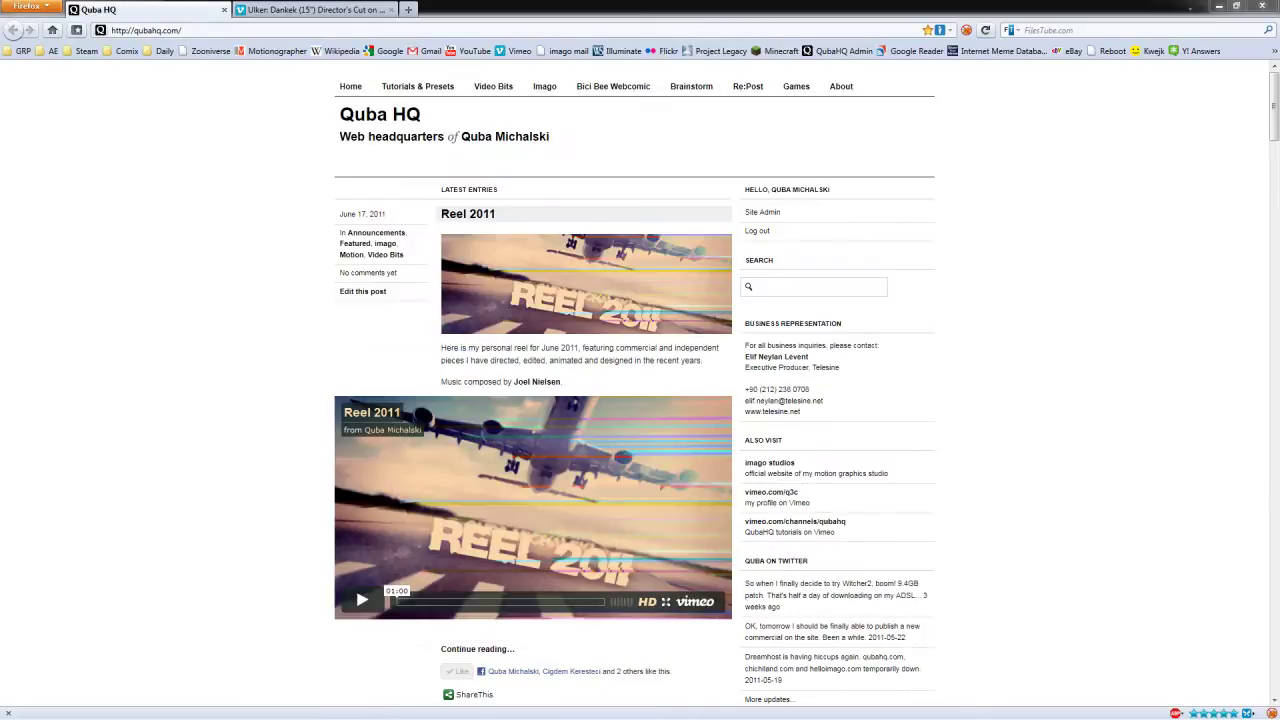
View the Ulker: Dankek (15") Director's Cut video on Vimeo, skipping to its end and back to the 00:08 coin animation
{"action": "left_click", "coordinate": [330, 14]}
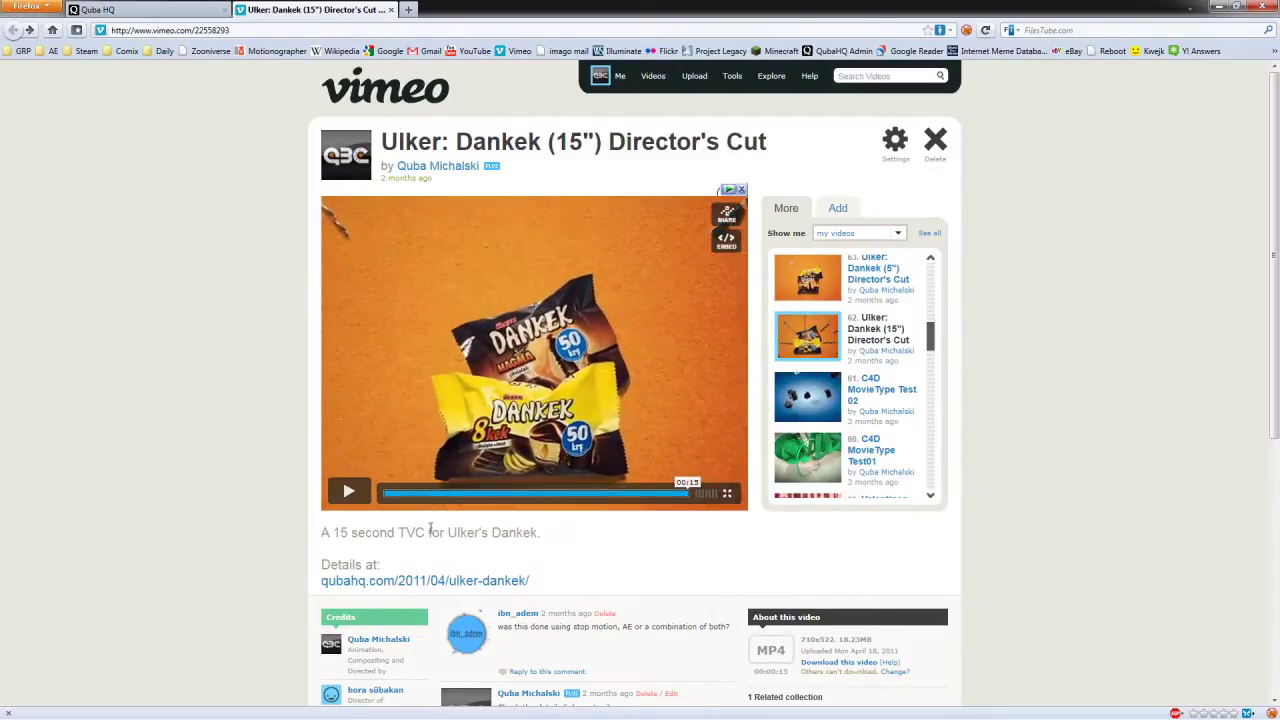
{"action": "left_click", "coordinate": [677, 500]}
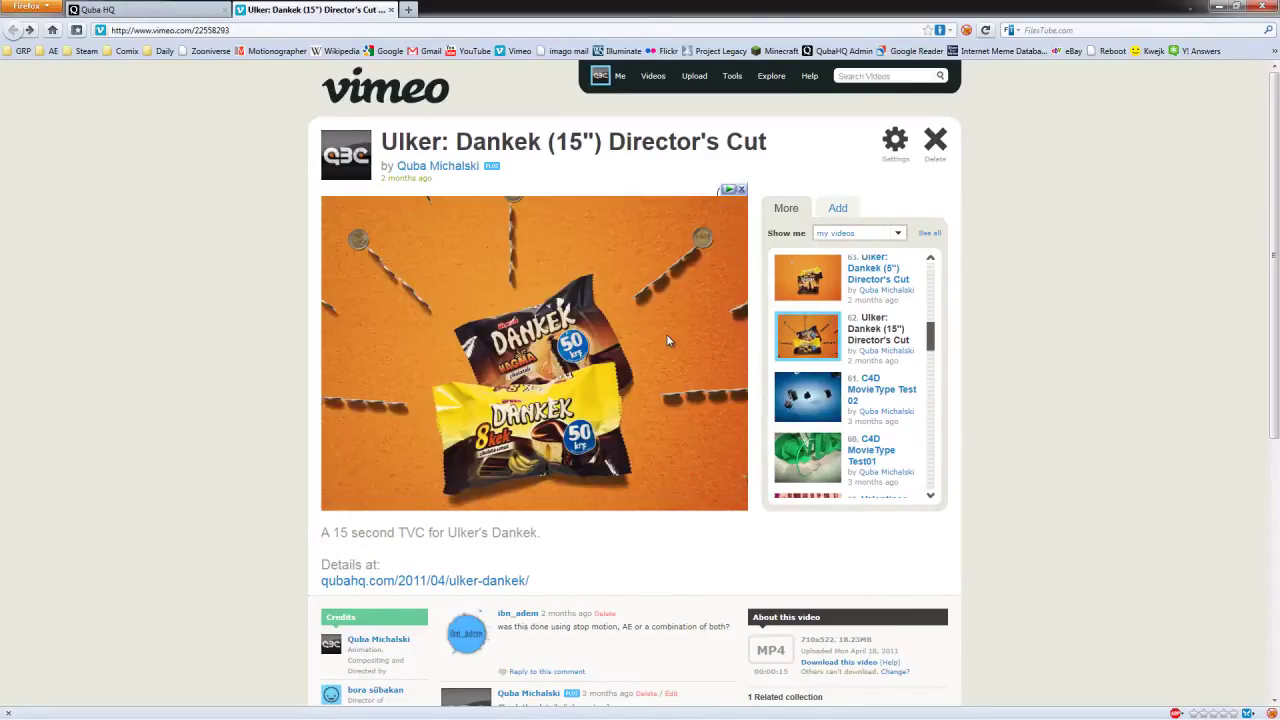
{"action": "mouse_move", "coordinate": [666, 321]}
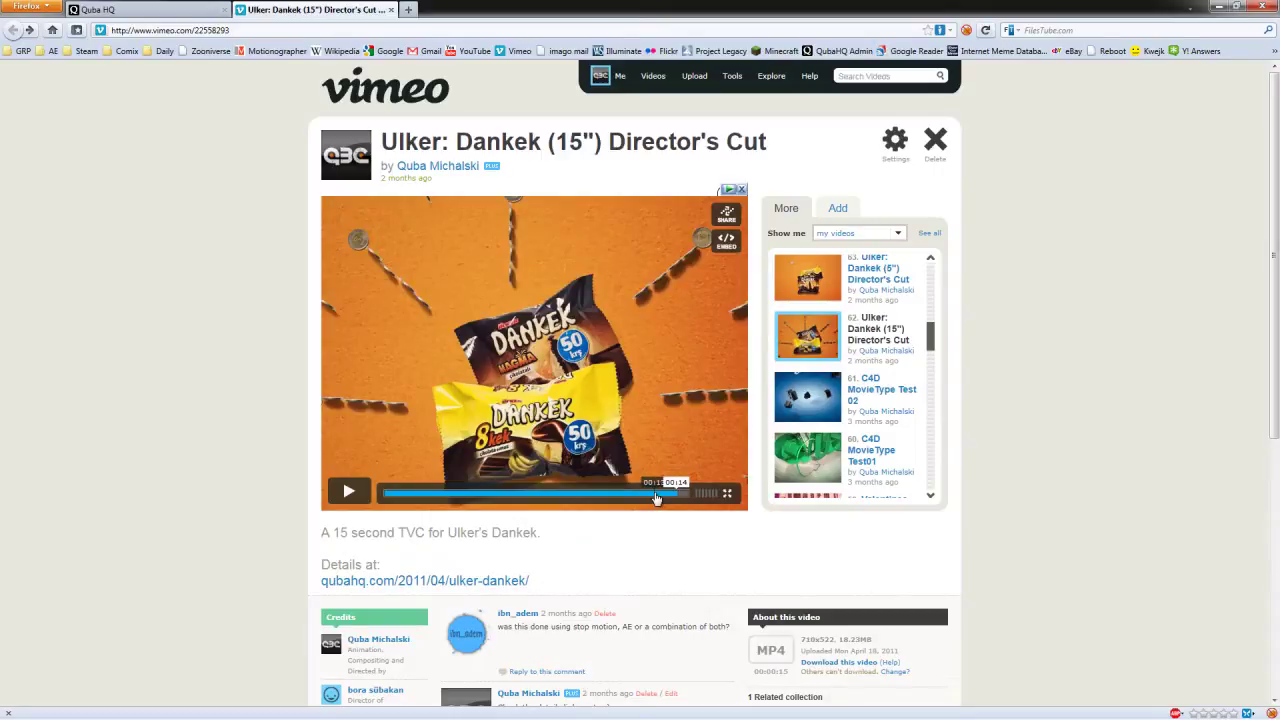
{"action": "left_click", "coordinate": [545, 497]}
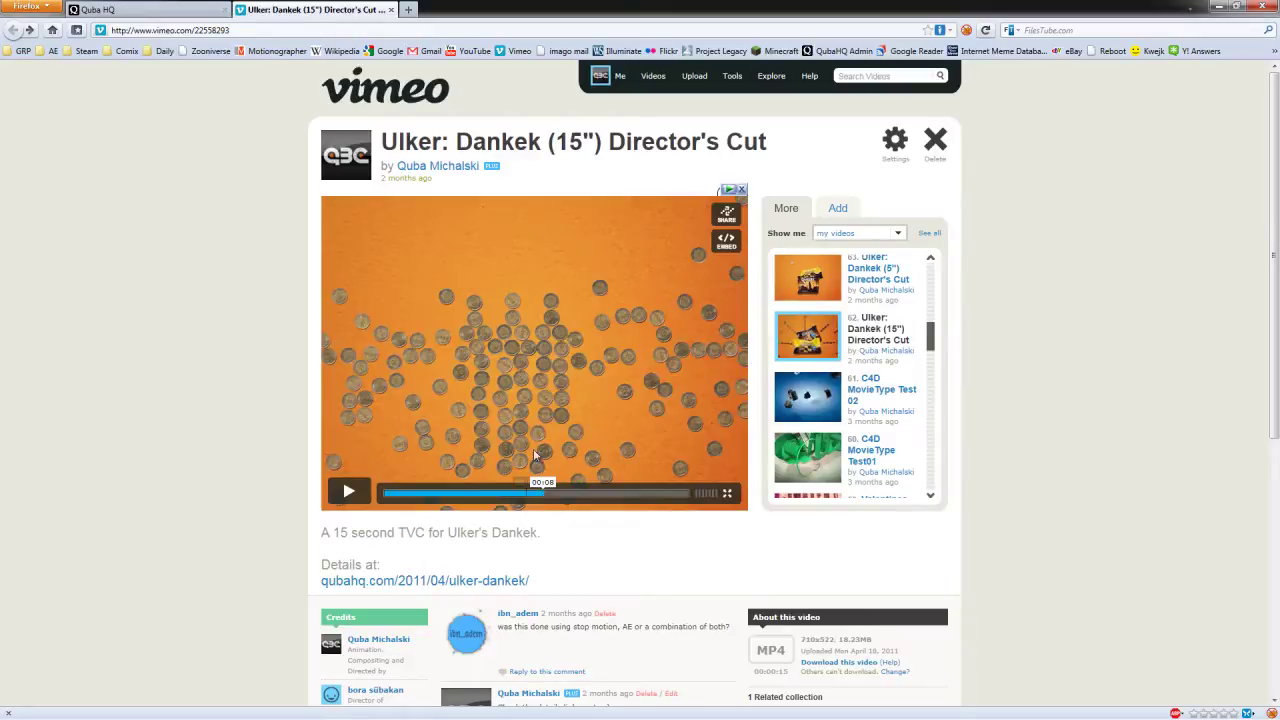
{"action": "left_click", "coordinate": [350, 493]}
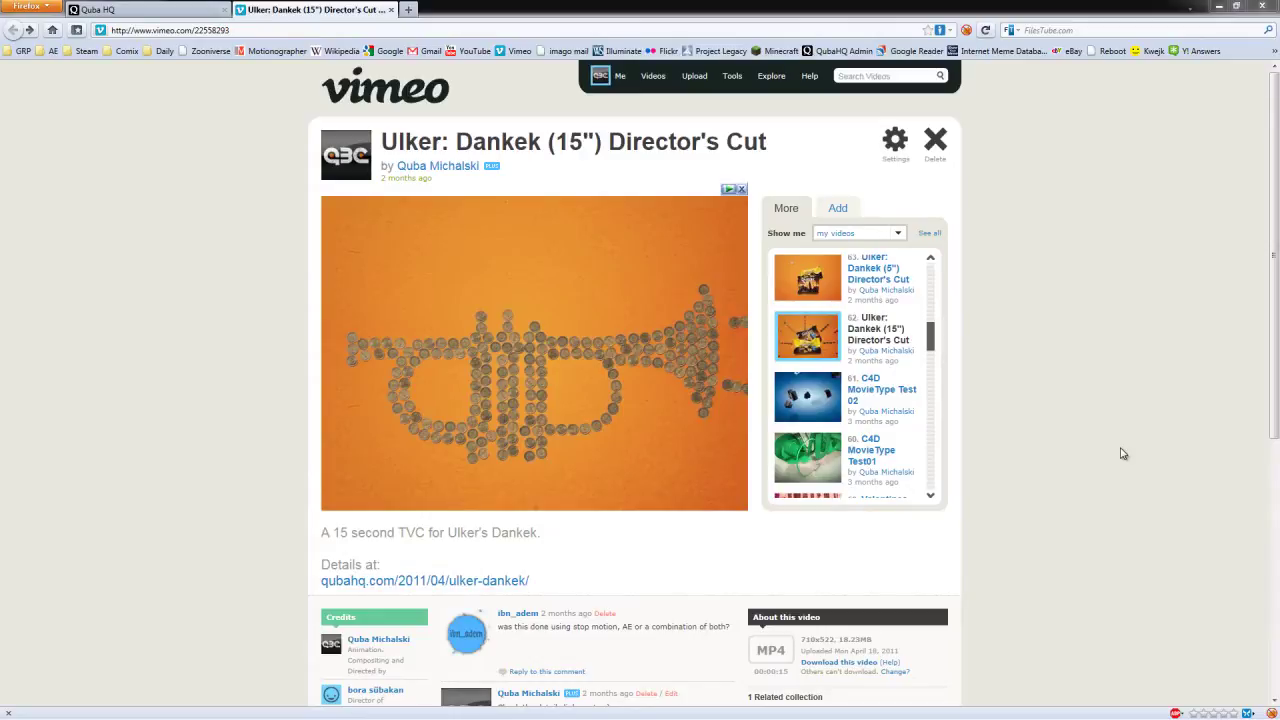
Browse the kit's QHQ_StopMotionKit (Footage) folder in Adobe Bridge and preview Note.psd and Paper Texture.psd
{"action": "key", "text": "alt+Tab"}
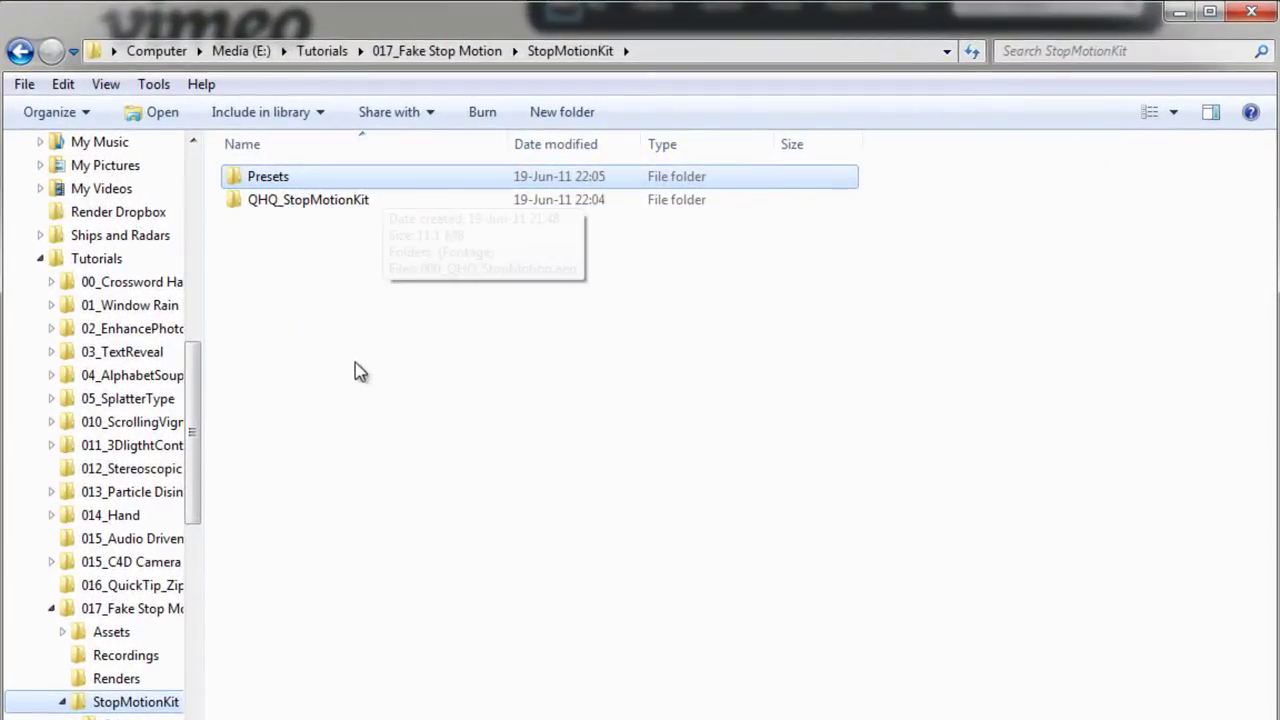
{"action": "left_click", "coordinate": [317, 284]}
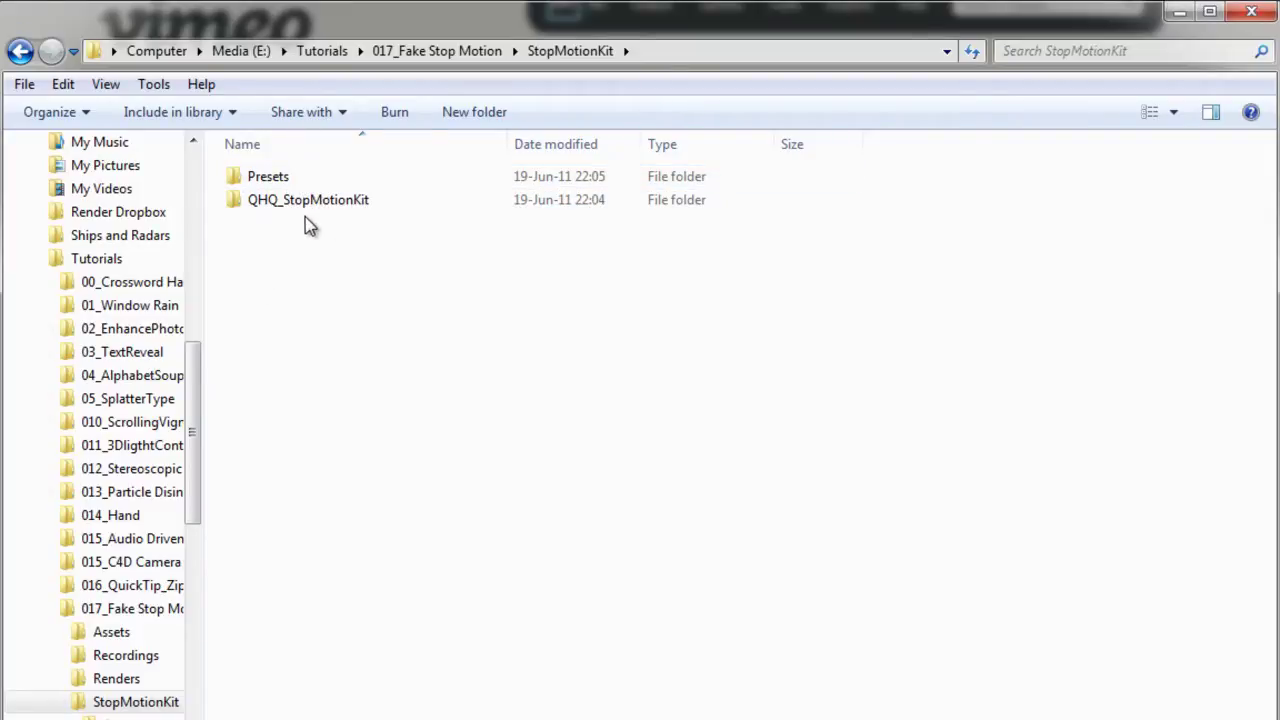
{"action": "double_click", "coordinate": [335, 201]}
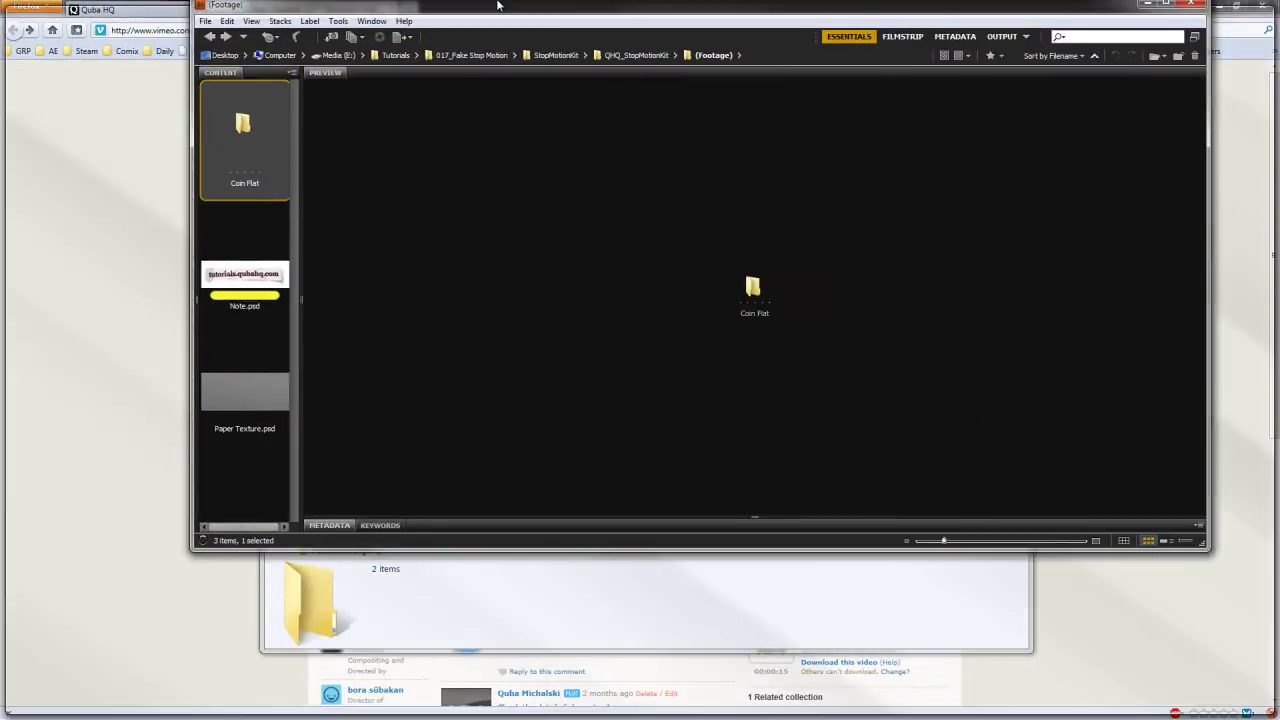
{"action": "double_click", "coordinate": [497, 5]}
{"action": "left_click", "coordinate": [185, 155]}
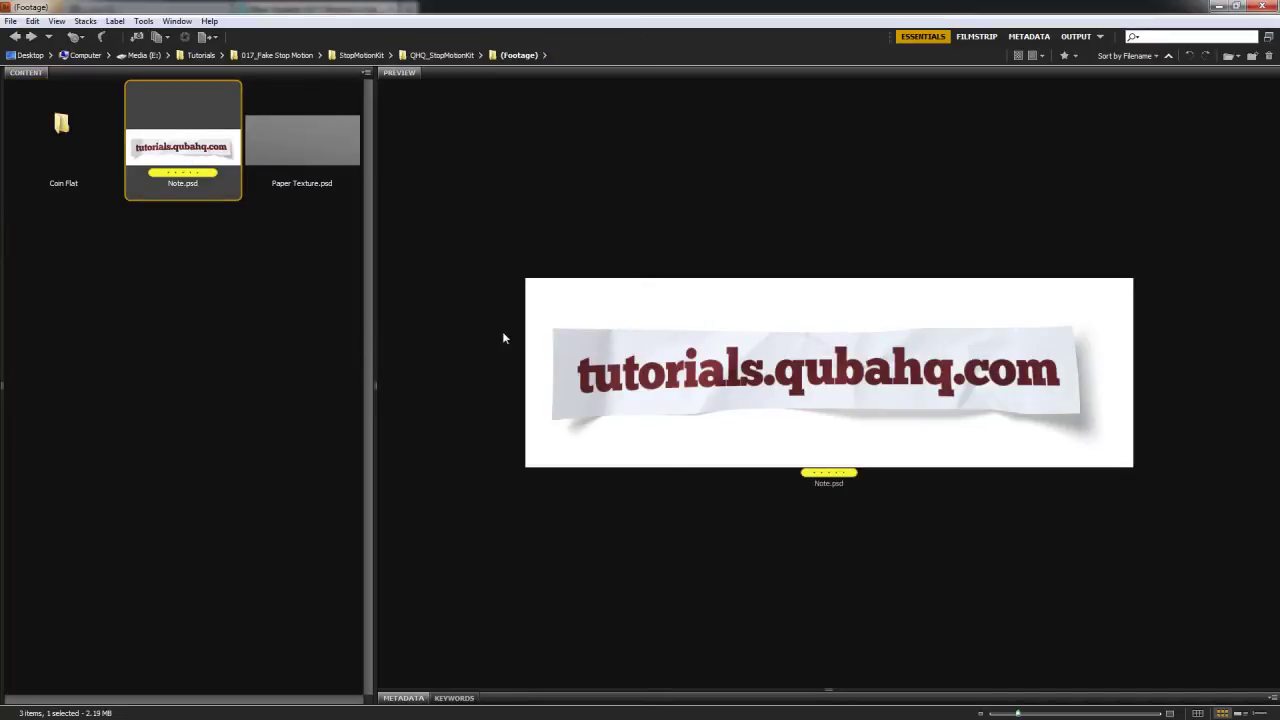
{"action": "left_click", "coordinate": [297, 151]}
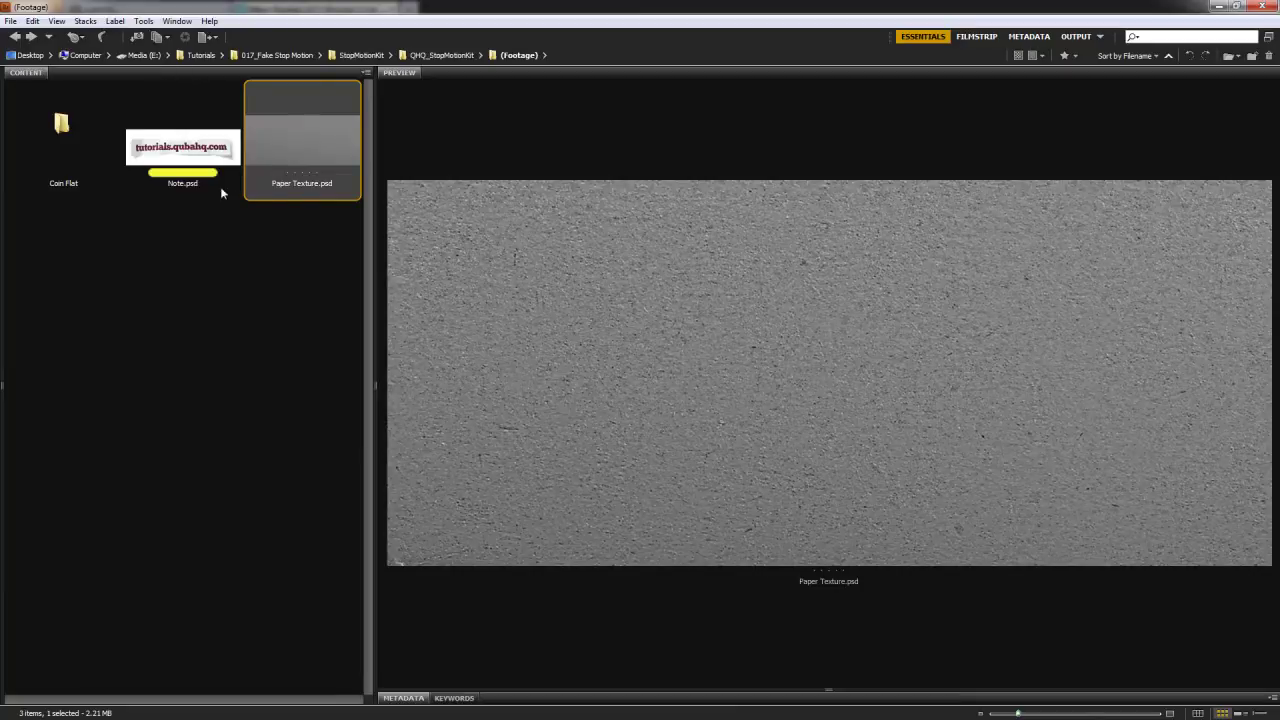
Open the Coin Flat folder and preview the coin rotation images from CoinA_00000.tif through CoinA_00012.tif
{"action": "double_click", "coordinate": [62, 125]}
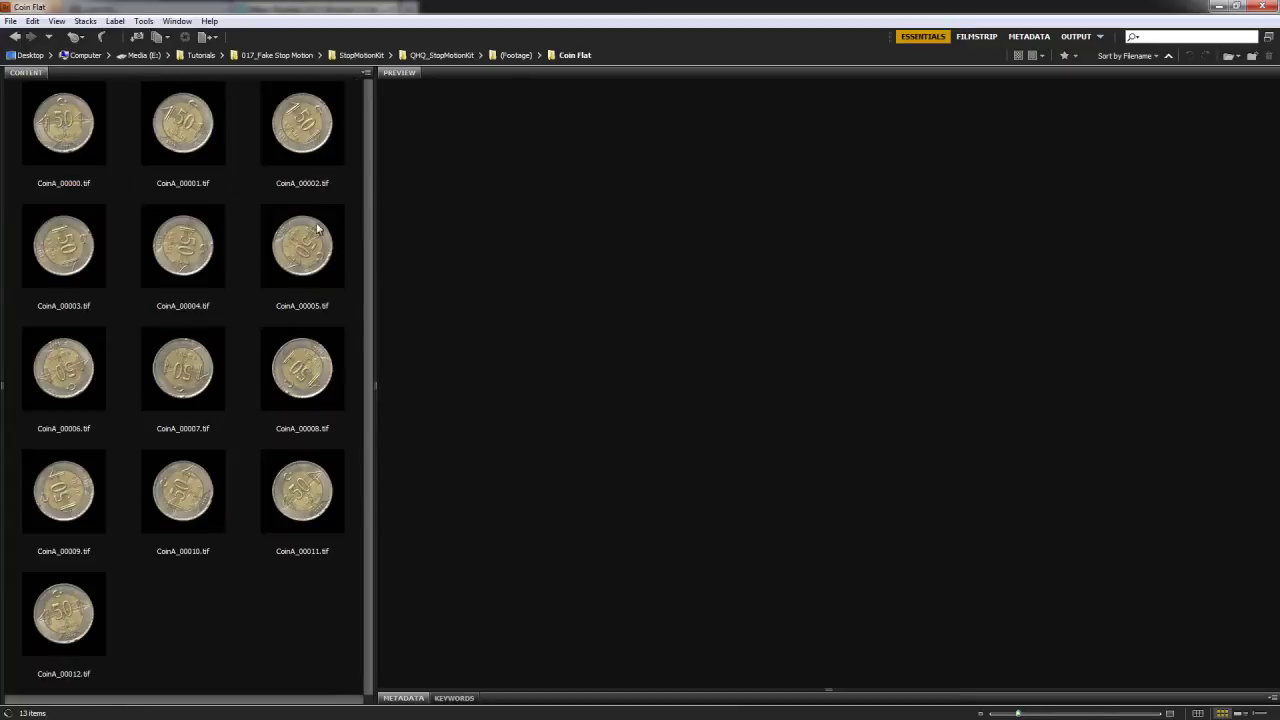
{"action": "left_click", "coordinate": [73, 127]}
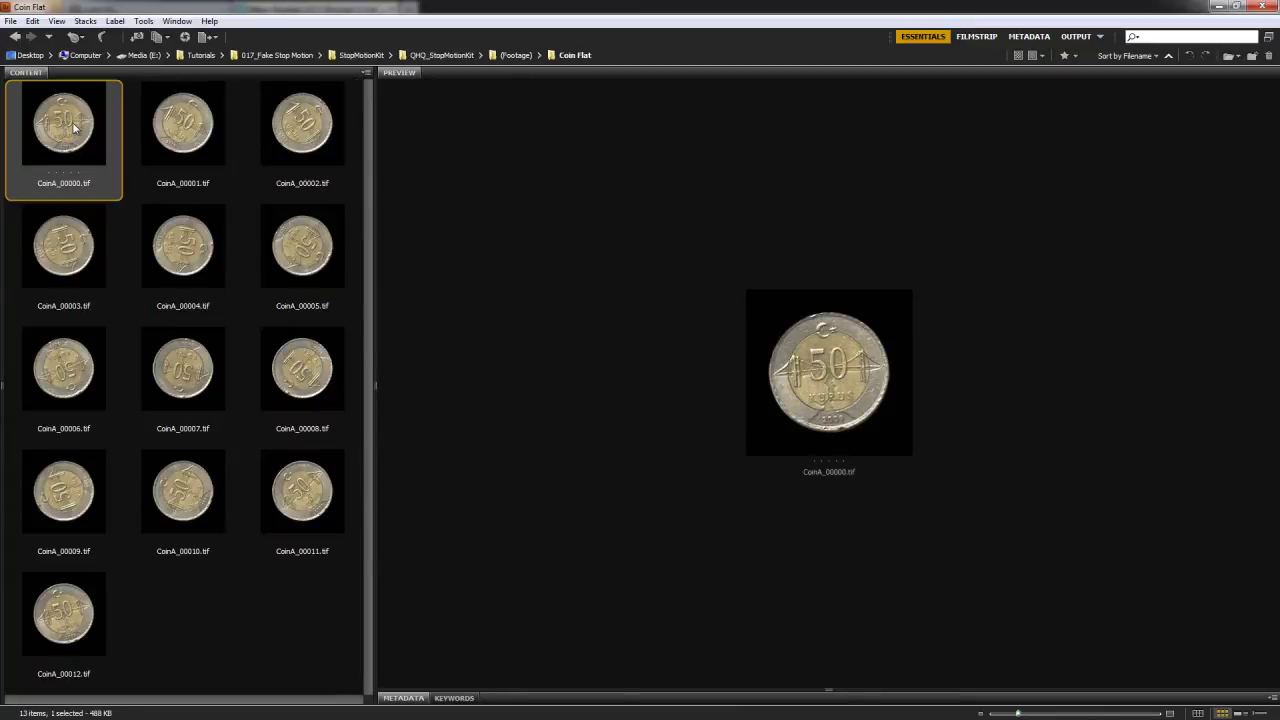
{"action": "key", "text": "Right"}
{"action": "key", "text": "Right"}
{"action": "key", "text": "Right"}
{"action": "key", "text": "Right"}
{"action": "key", "text": "Right"}
{"action": "key", "text": "Right"}
{"action": "key", "text": "Right"}
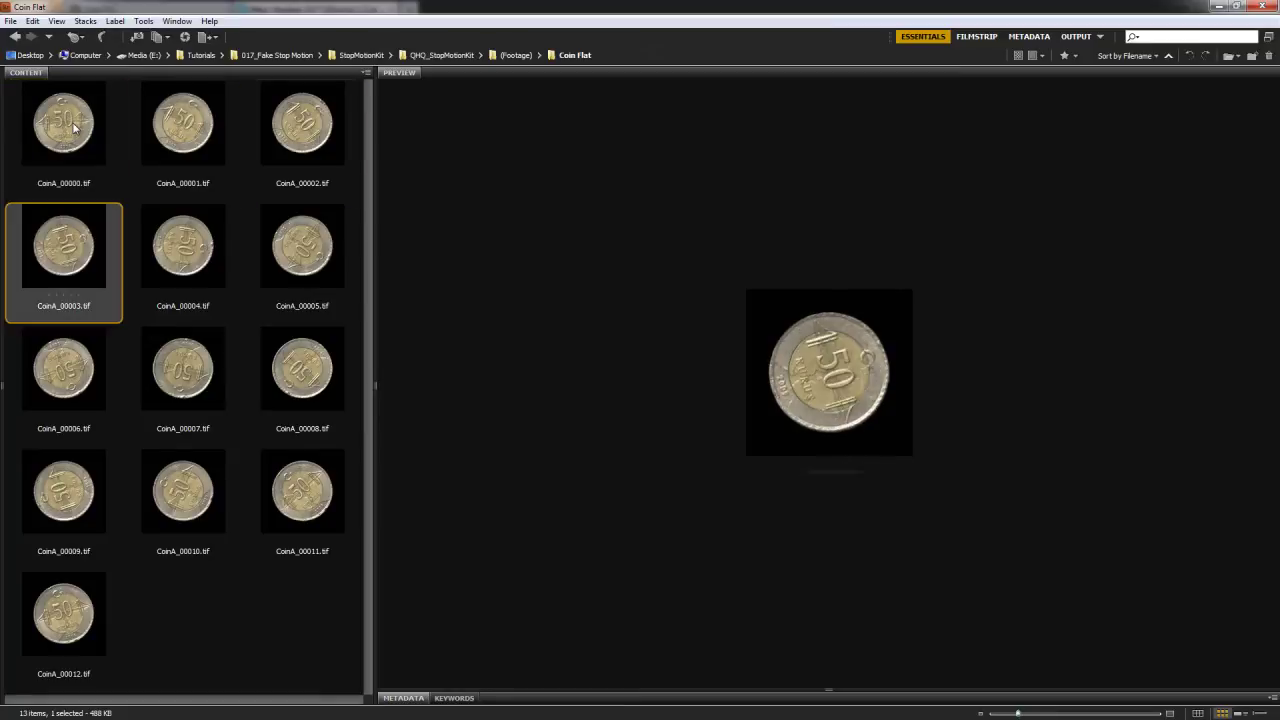
{"action": "key", "text": "Right"}
{"action": "key", "text": "Right"}
{"action": "key", "text": "Right"}
{"action": "key", "text": "Right"}
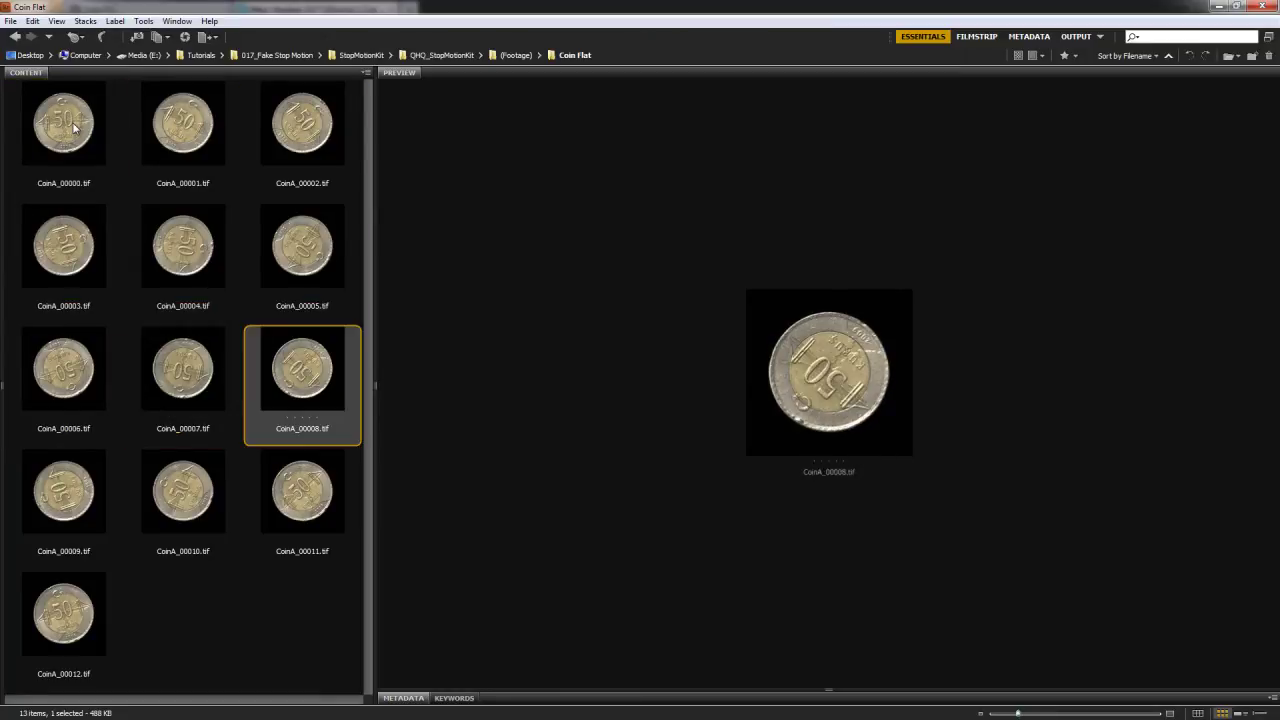
{"action": "key", "text": "Right"}
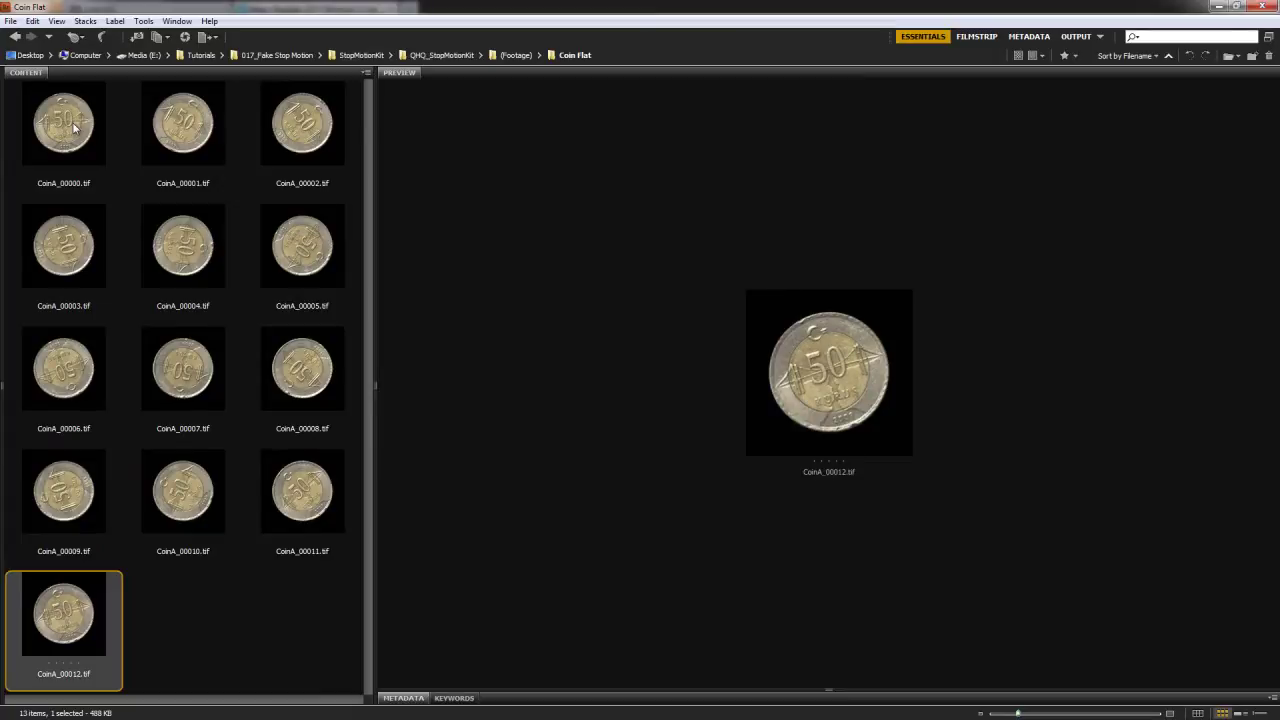
Switch back to Windows Explorer and examine the preset files in the Stop Motion Kit folder inside Presets
{"action": "key", "text": "ctrl+Up"}
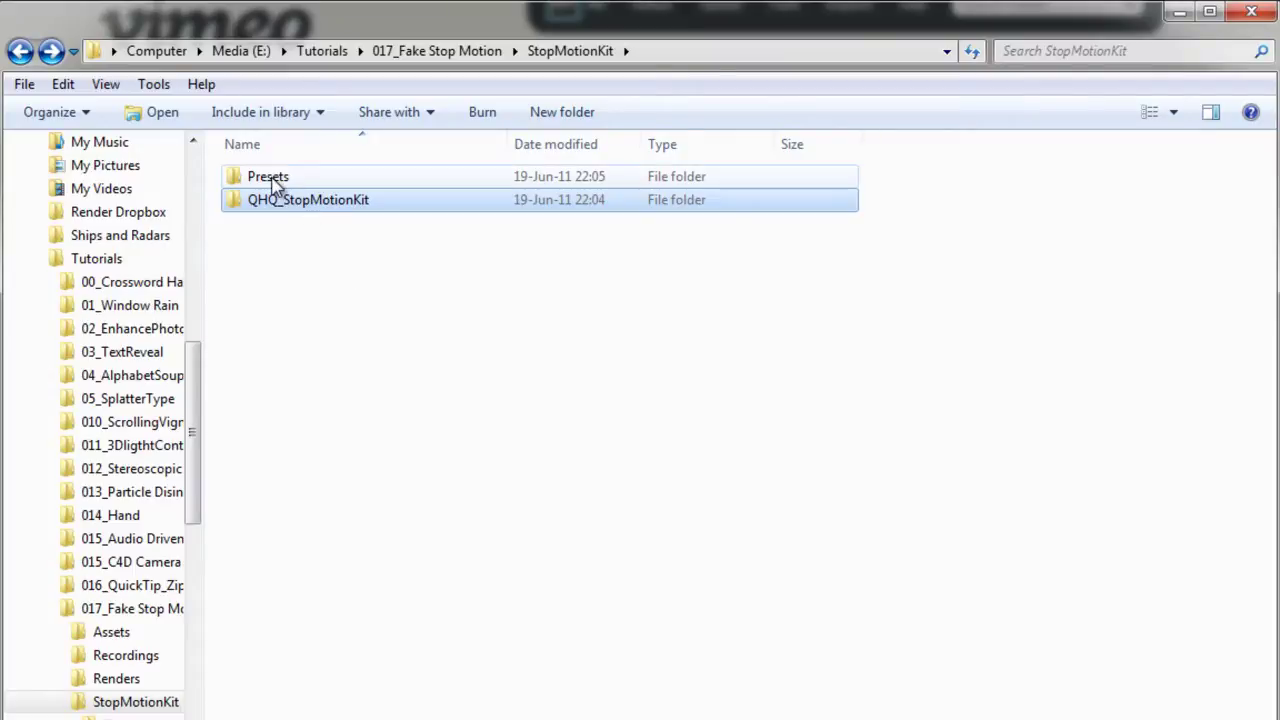
{"action": "left_click", "coordinate": [339, 181]}
{"action": "double_click", "coordinate": [275, 187]}
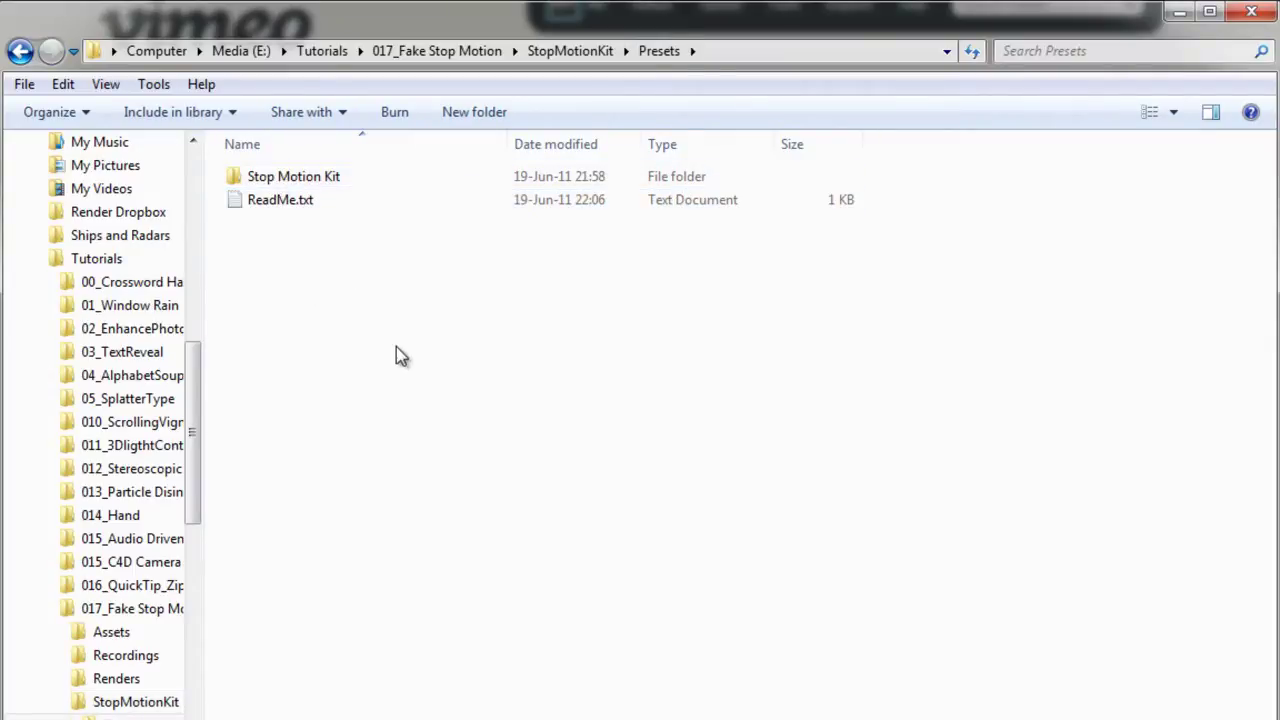
{"action": "double_click", "coordinate": [328, 180]}
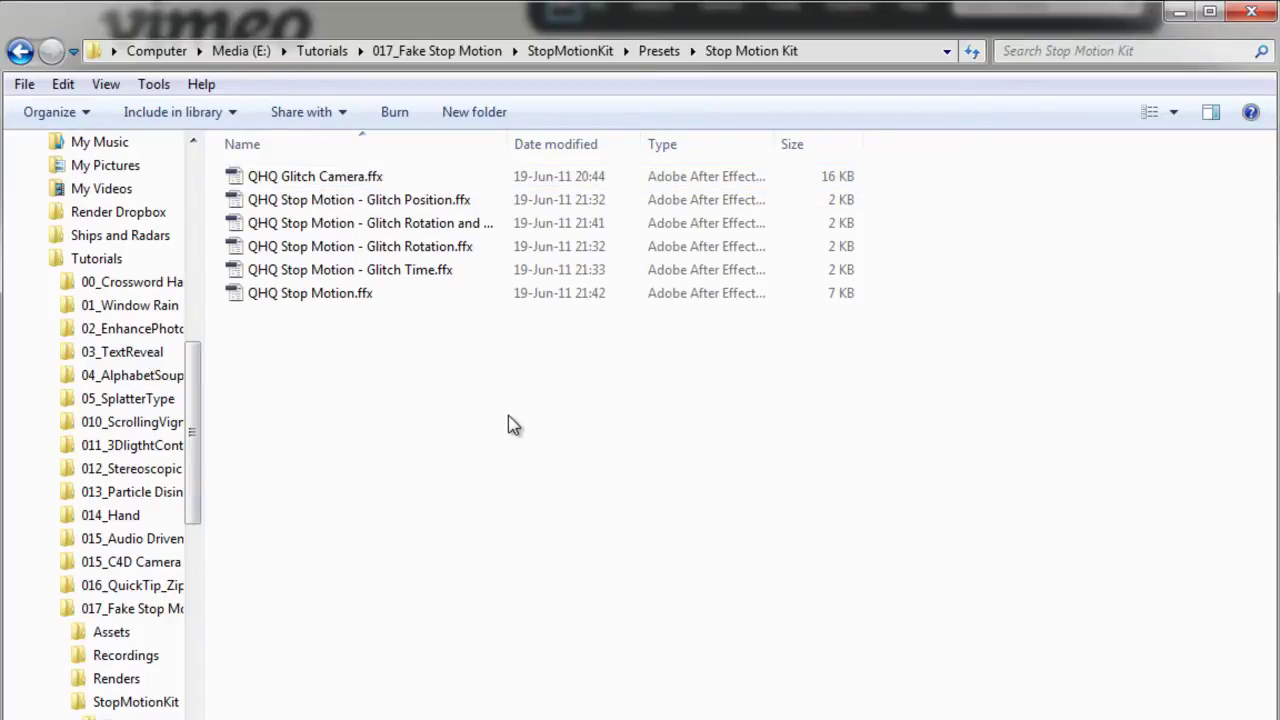
{"action": "left_click", "coordinate": [20, 51]}
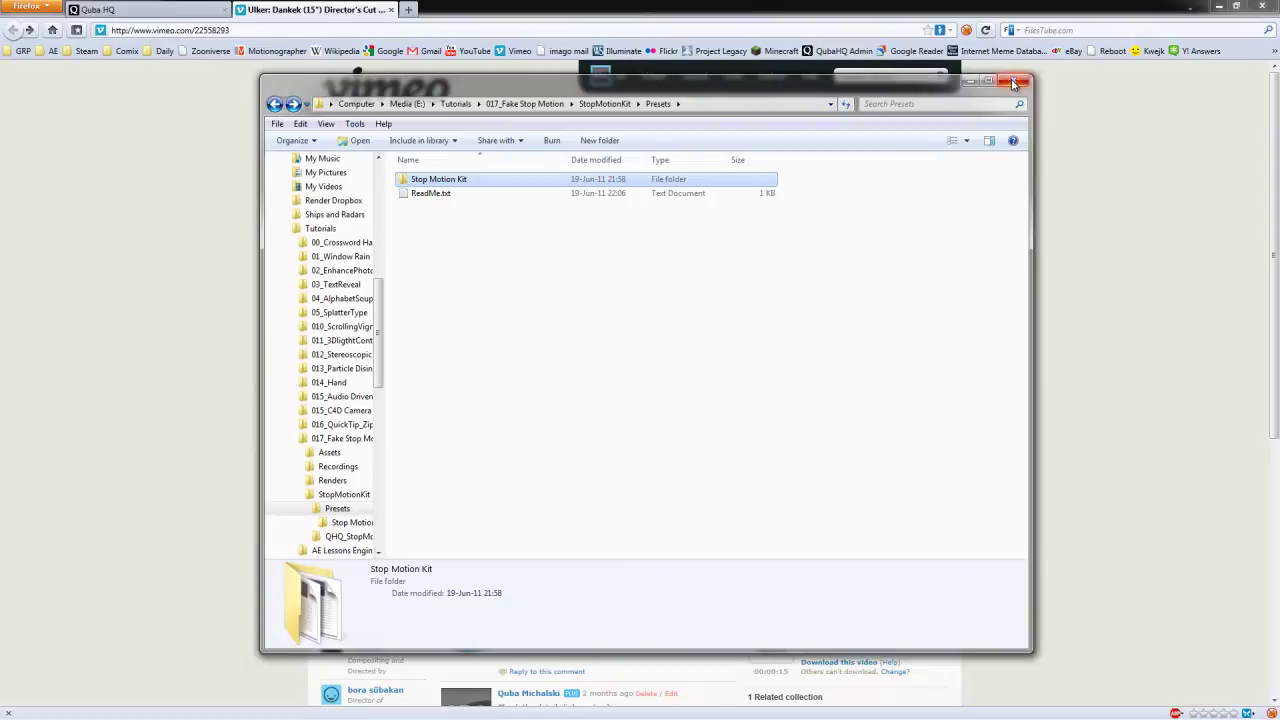
Close the Explorer window and the Firefox window with both of its tabs
{"action": "left_click", "coordinate": [1013, 82]}
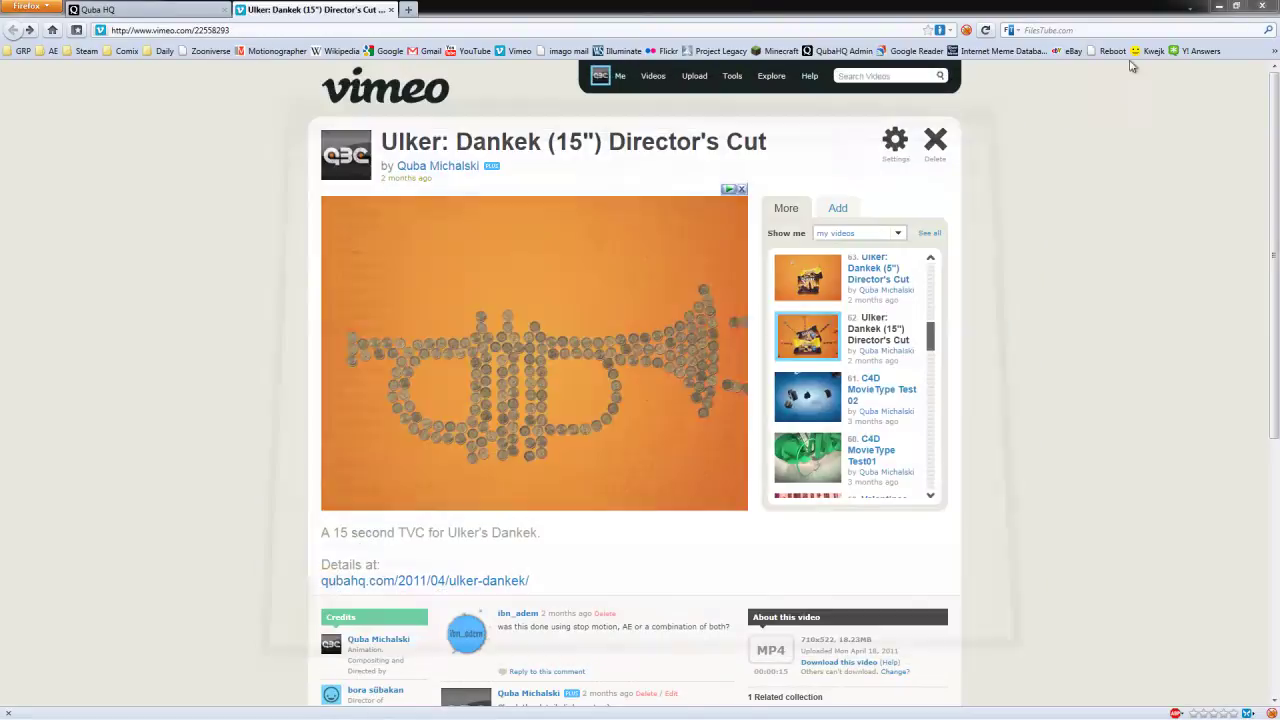
{"action": "left_click", "coordinate": [1262, 7]}
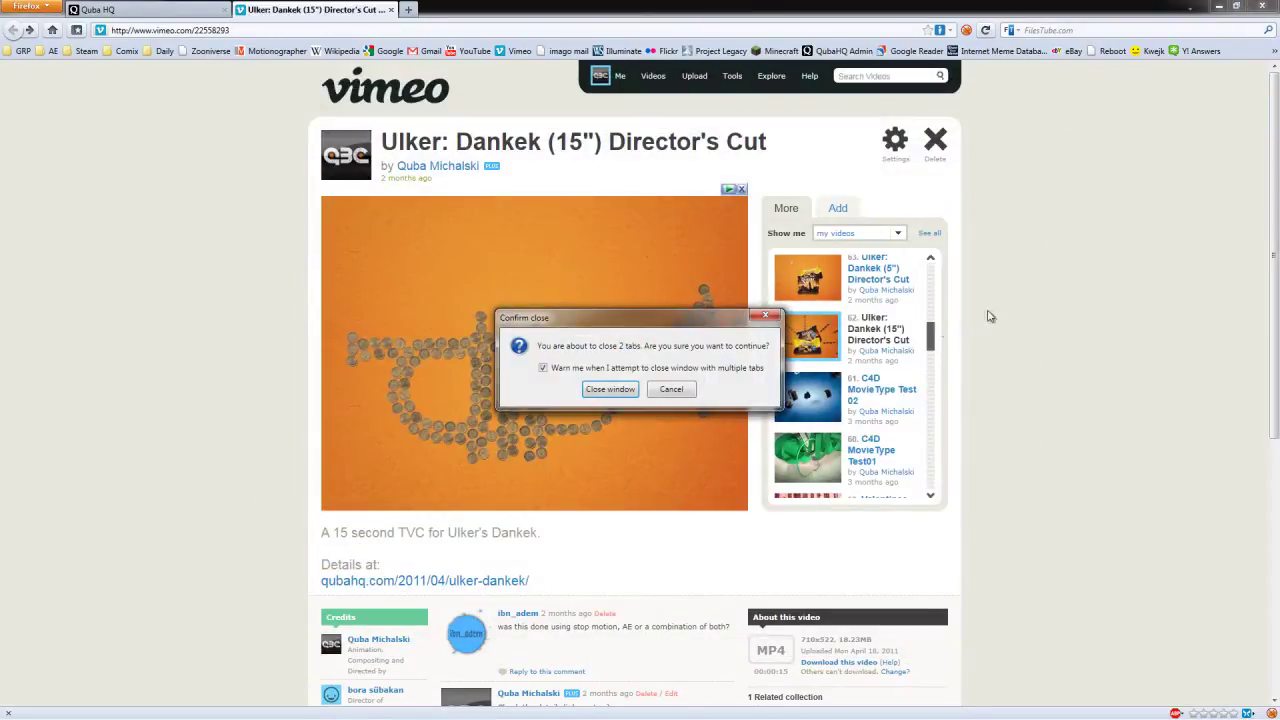
{"action": "left_click", "coordinate": [610, 389]}
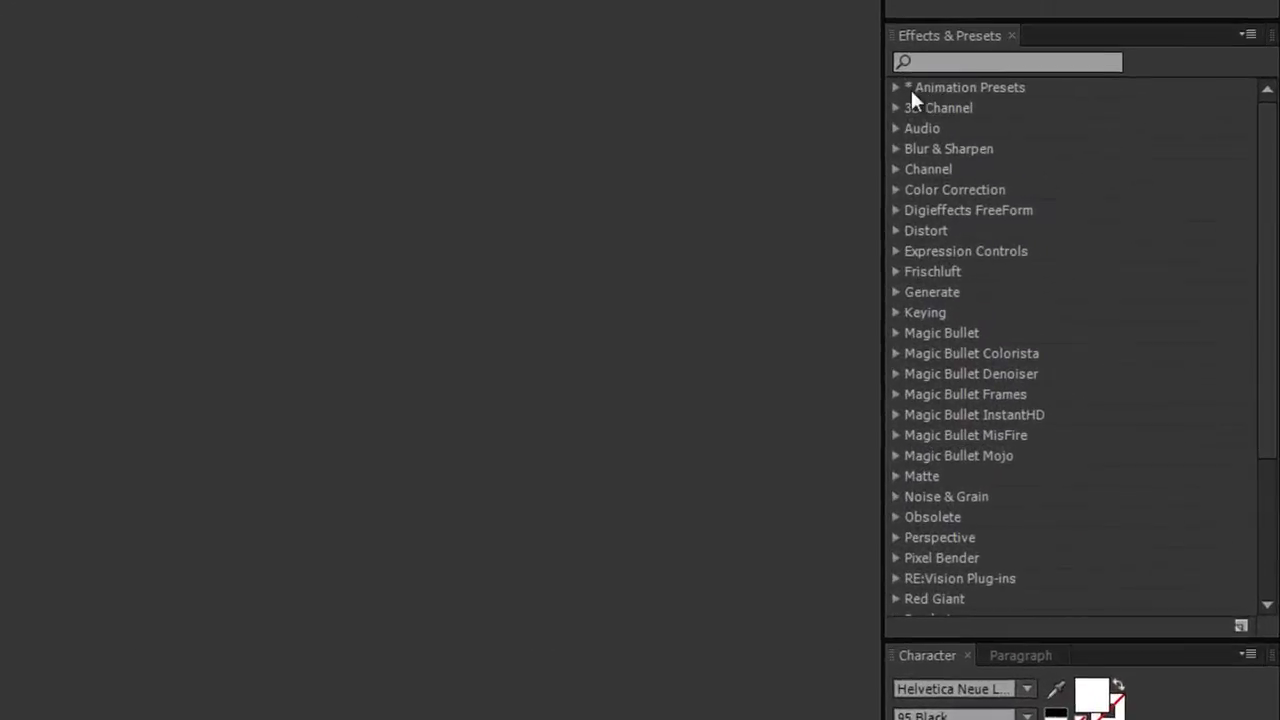
In After Effects, examine the installed animation presets in _QubaHQ_ > Stop Motion Kit and collapse the preset tree again
{"action": "left_click", "coordinate": [882, 73]}
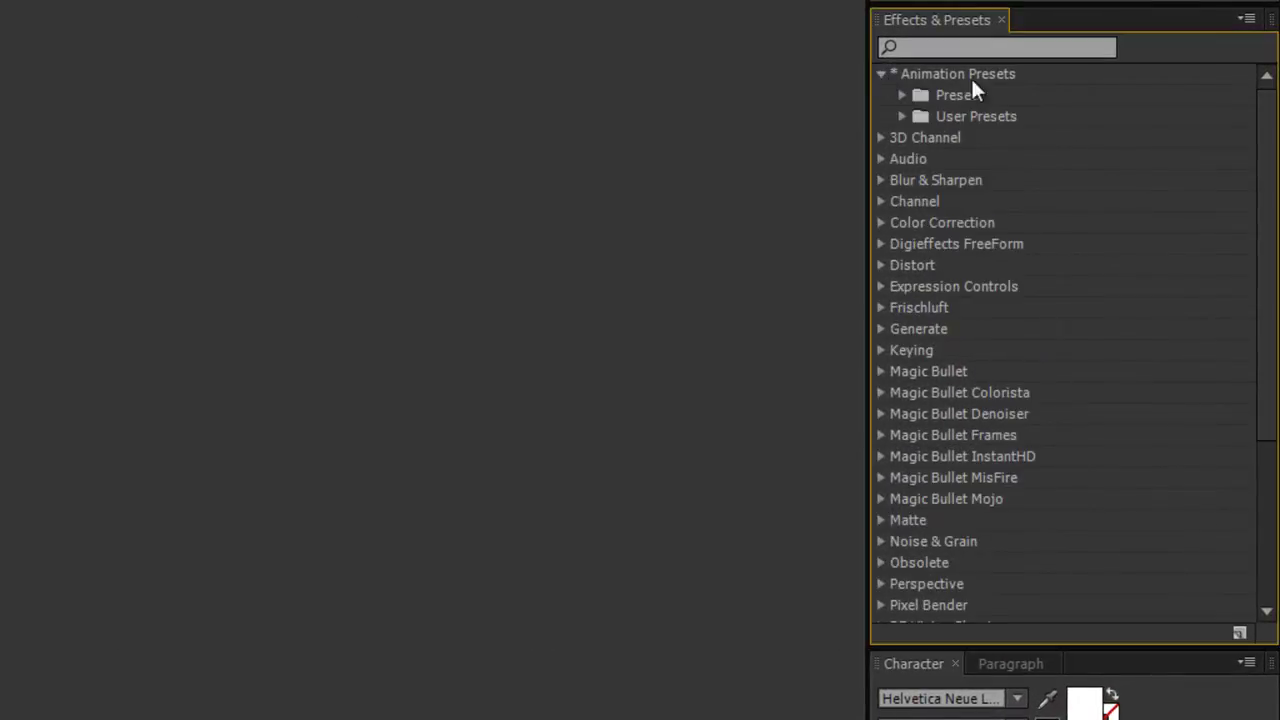
{"action": "left_click", "coordinate": [901, 95]}
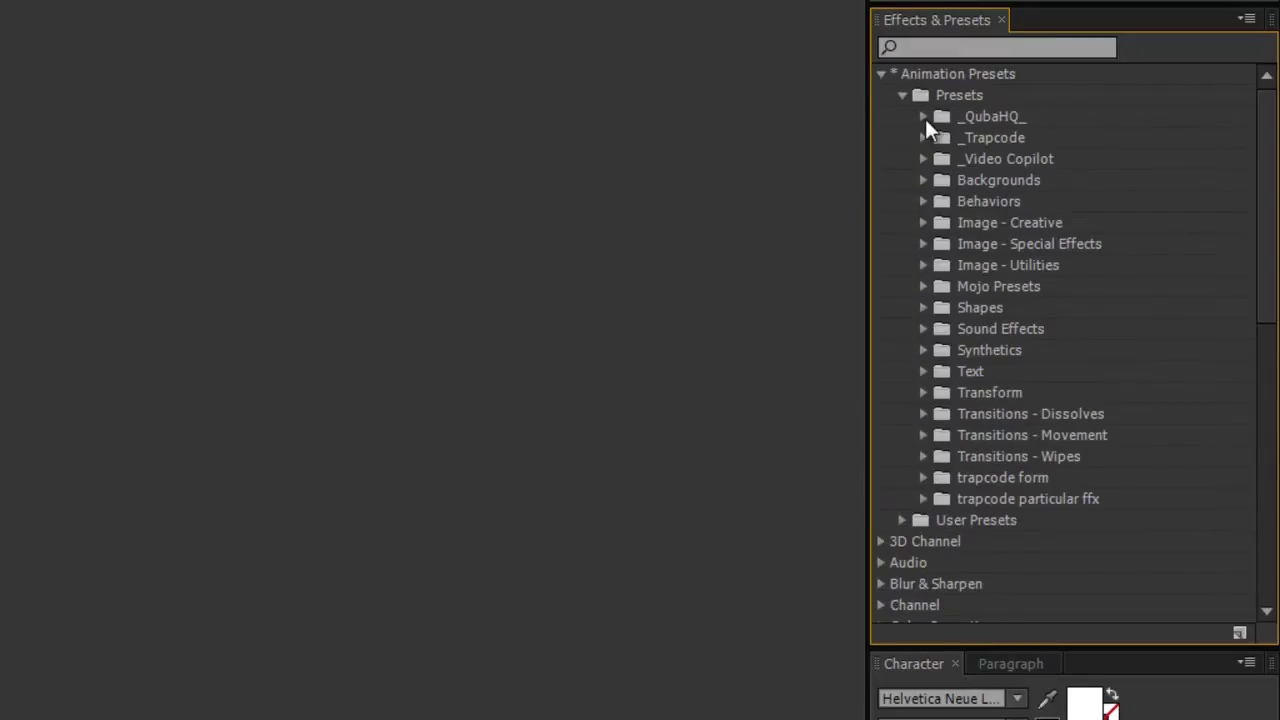
{"action": "left_click", "coordinate": [923, 117]}
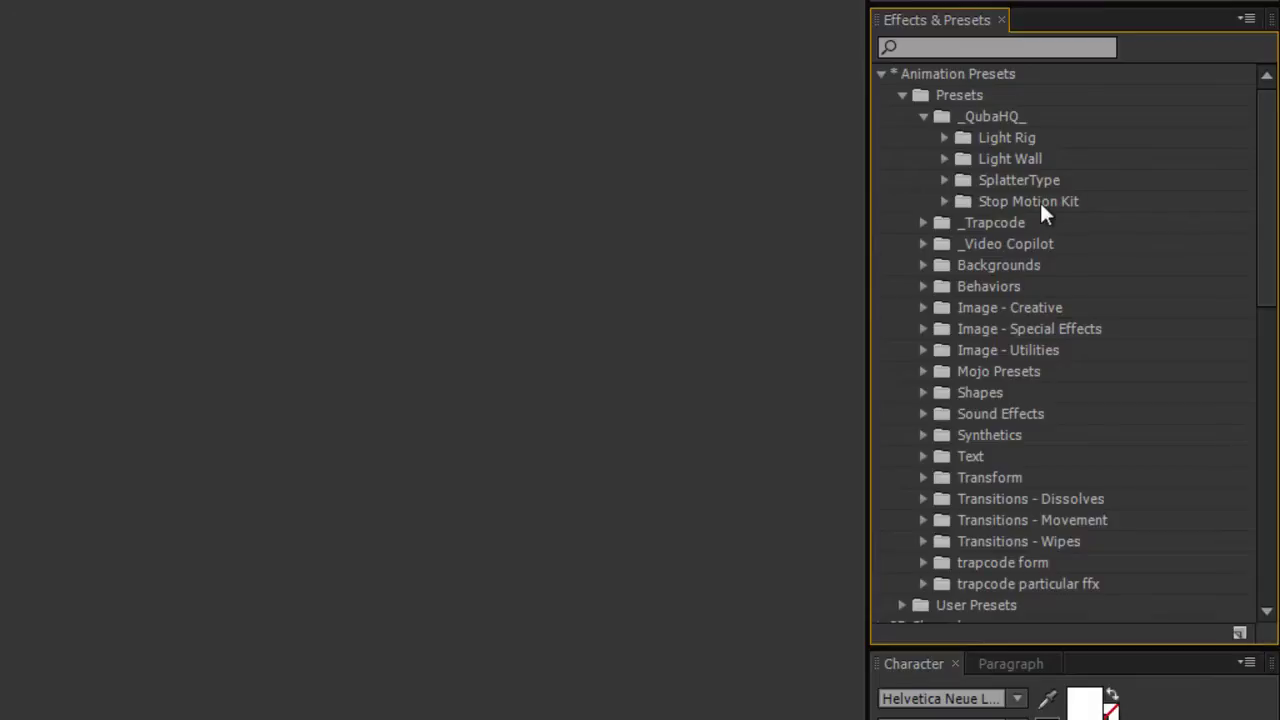
{"action": "left_click", "coordinate": [945, 201]}
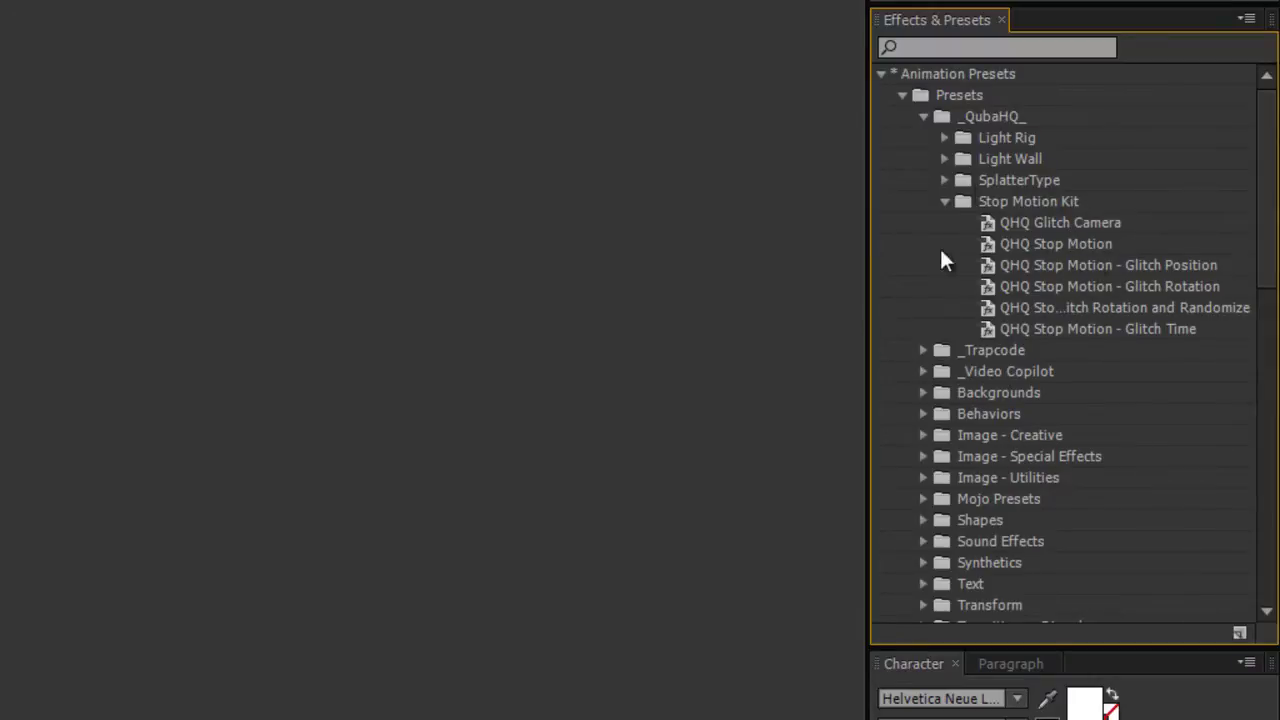
{"action": "left_click", "coordinate": [945, 203]}
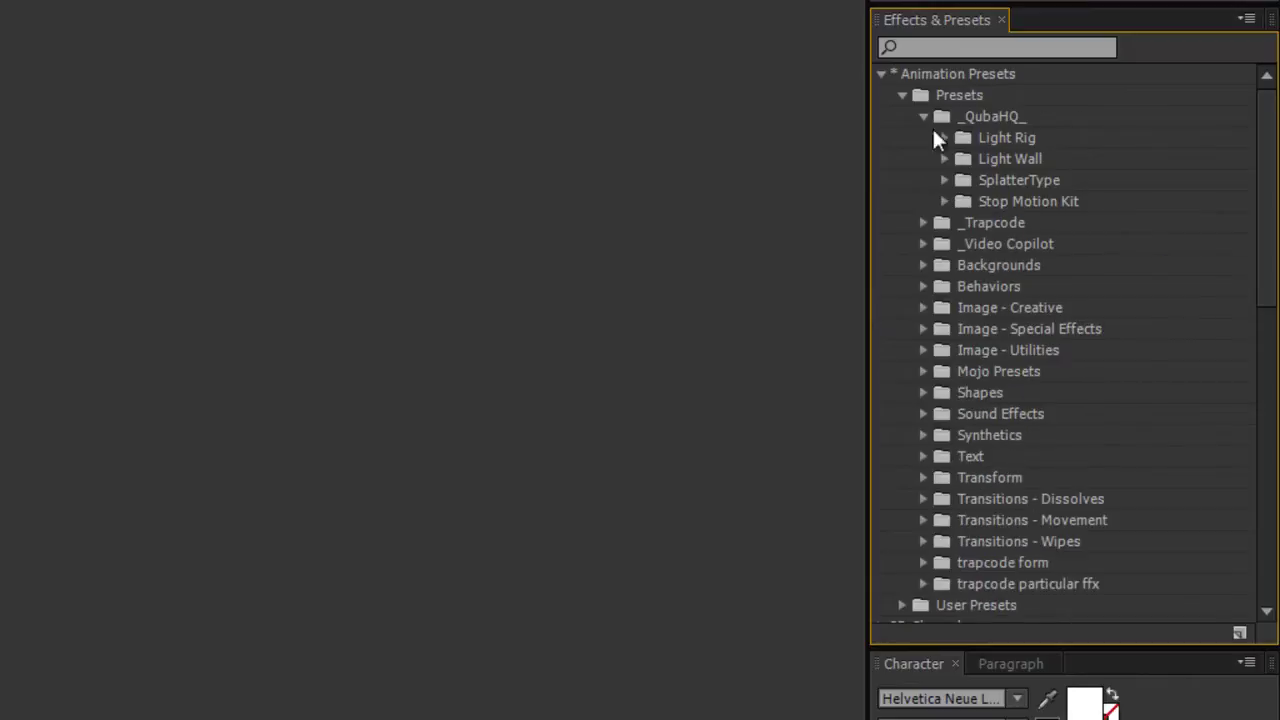
{"action": "left_click", "coordinate": [881, 76]}
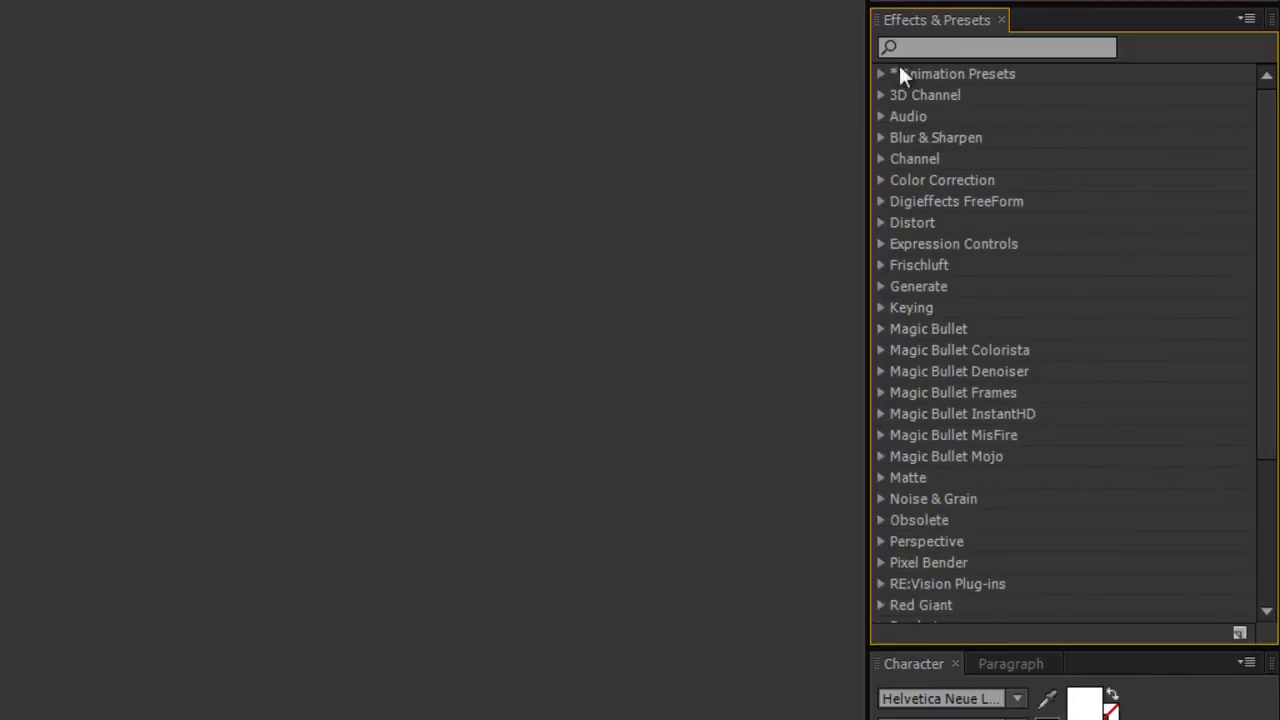
Filter the effects and presets by "qhq" and select the QHQ Stop Motion preset, followed by QHQ Glitch Camera
{"action": "left_click", "coordinate": [971, 53]}
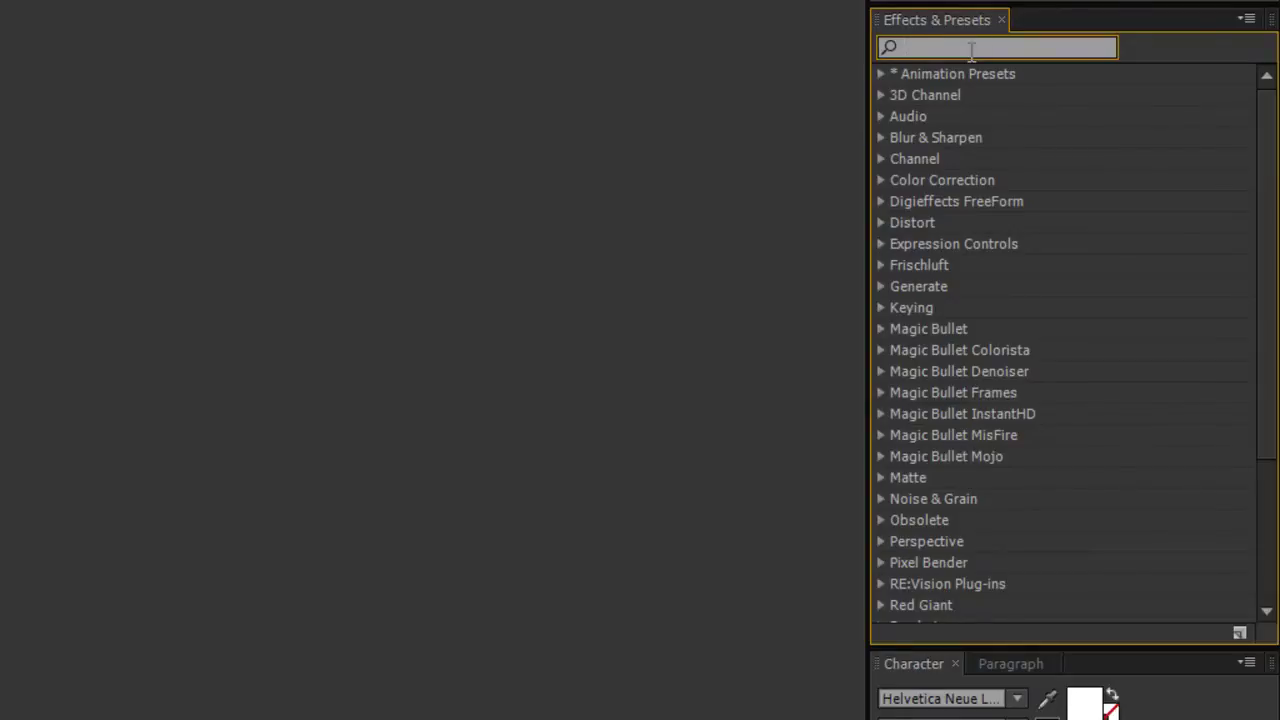
{"action": "type", "text": "qhq"}
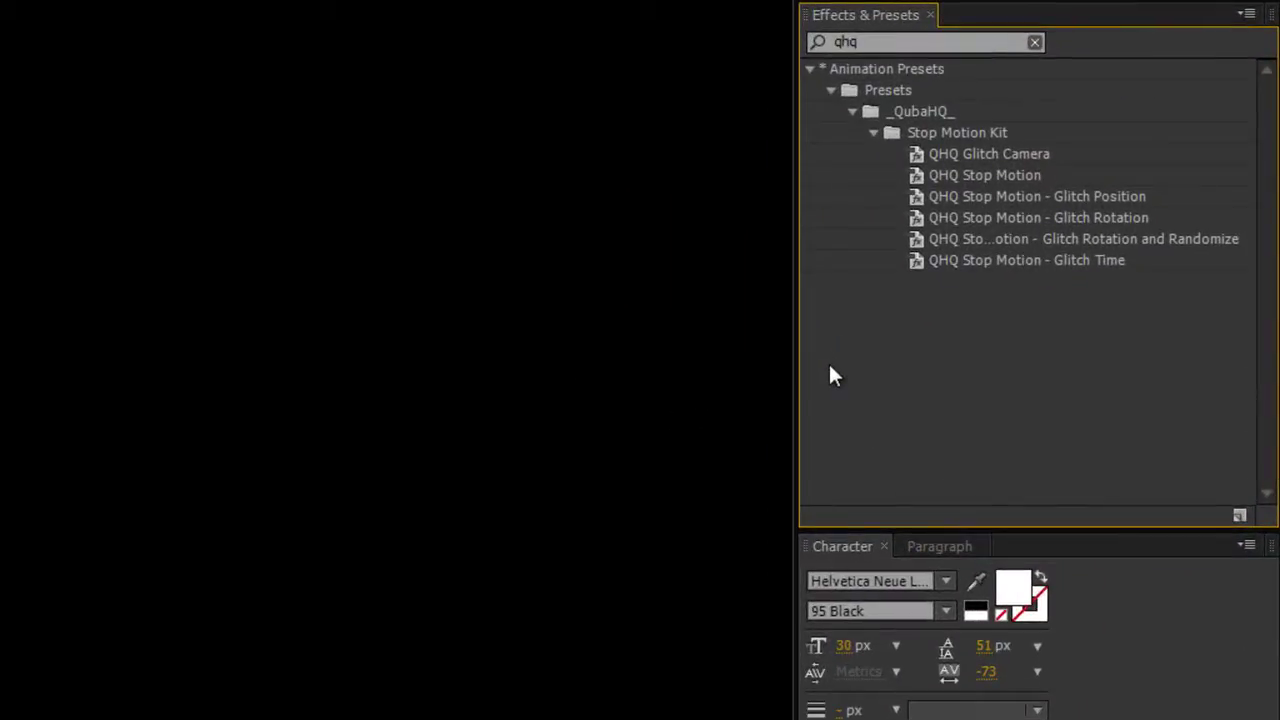
{"action": "left_click", "coordinate": [1028, 176]}
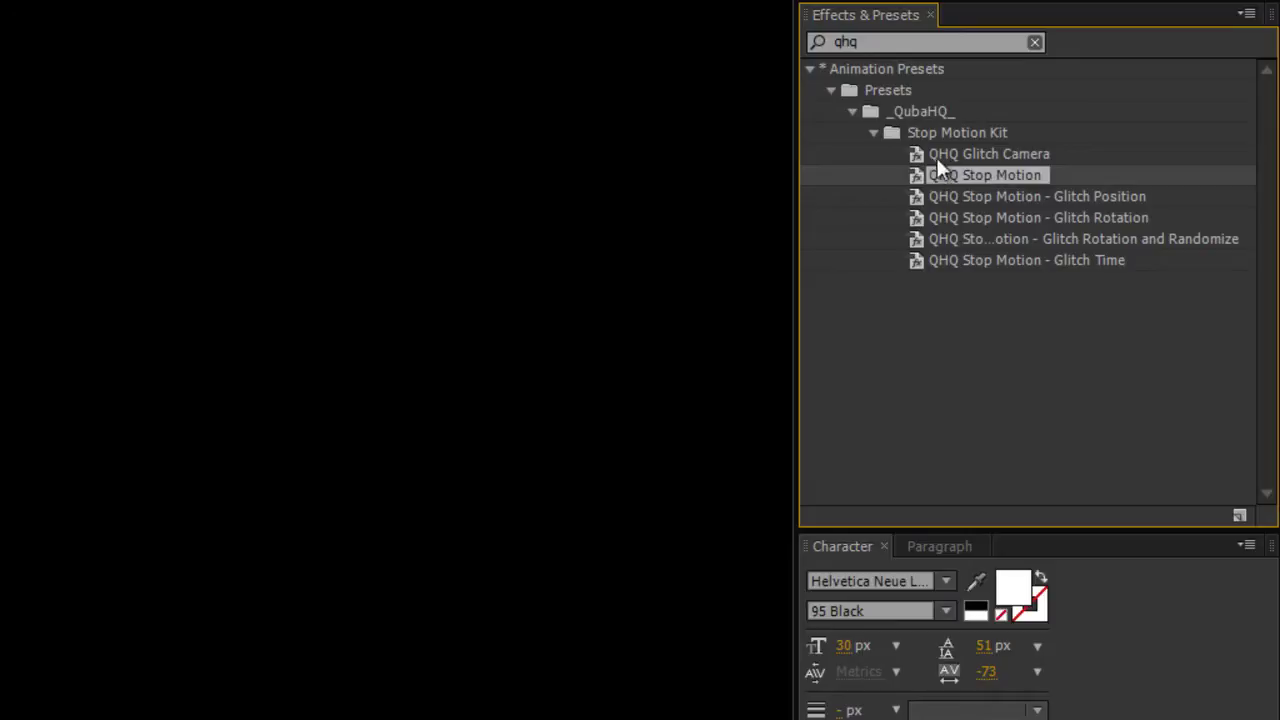
{"action": "left_click", "coordinate": [1031, 153]}
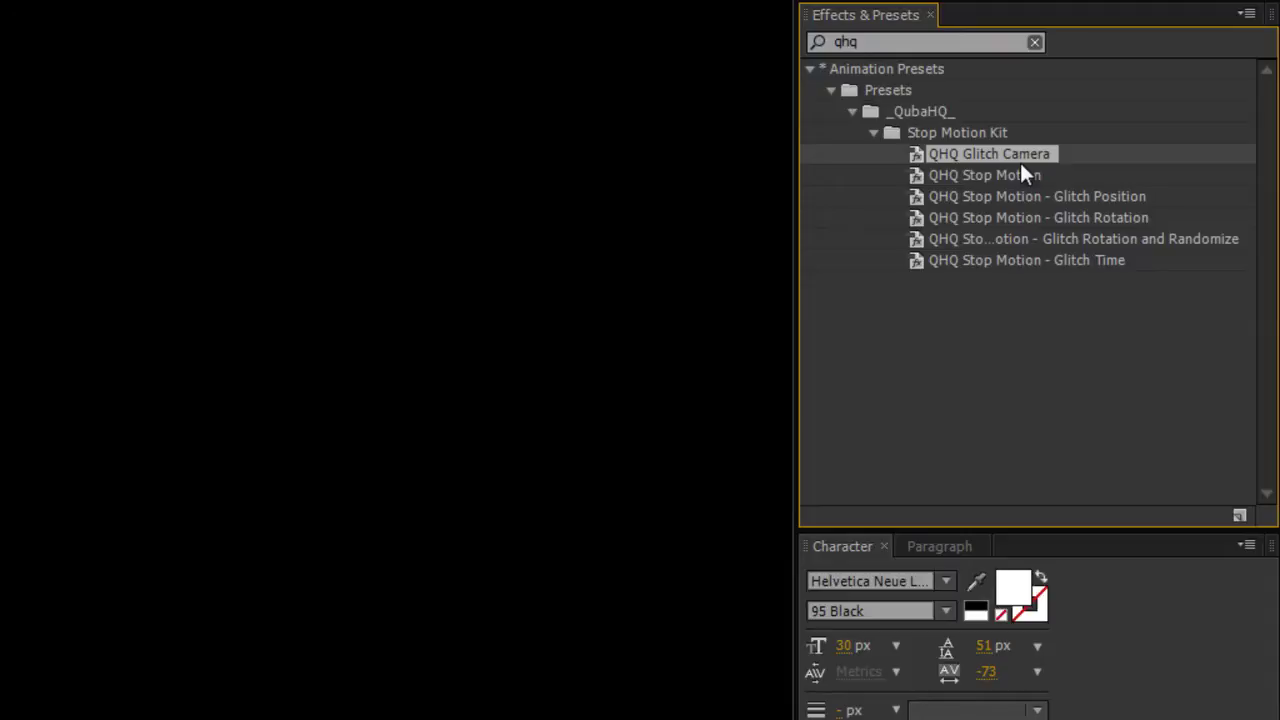
Highlight the four QHQ Stop Motion glitch presets, from Glitch Position to Glitch Time, and clear the selection
{"action": "left_click_drag", "start_coordinate": [1084, 312], "coordinate": [994, 190]}
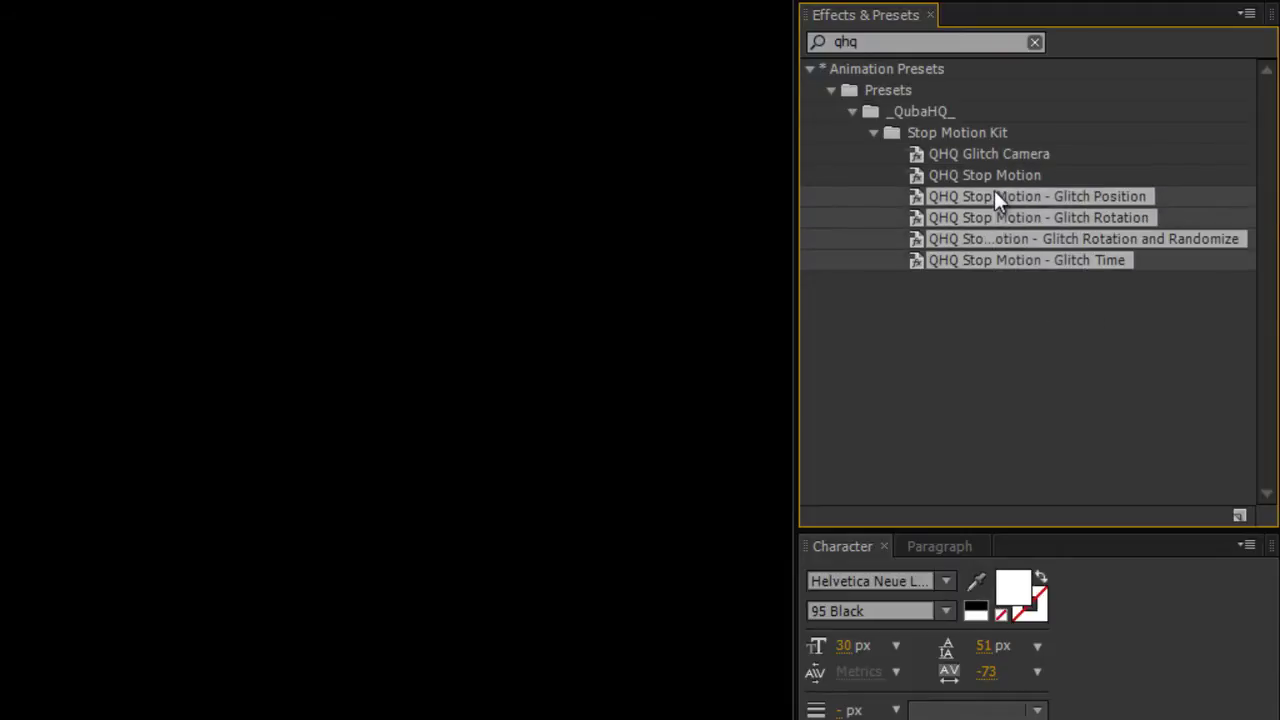
{"action": "left_click", "coordinate": [1035, 350]}
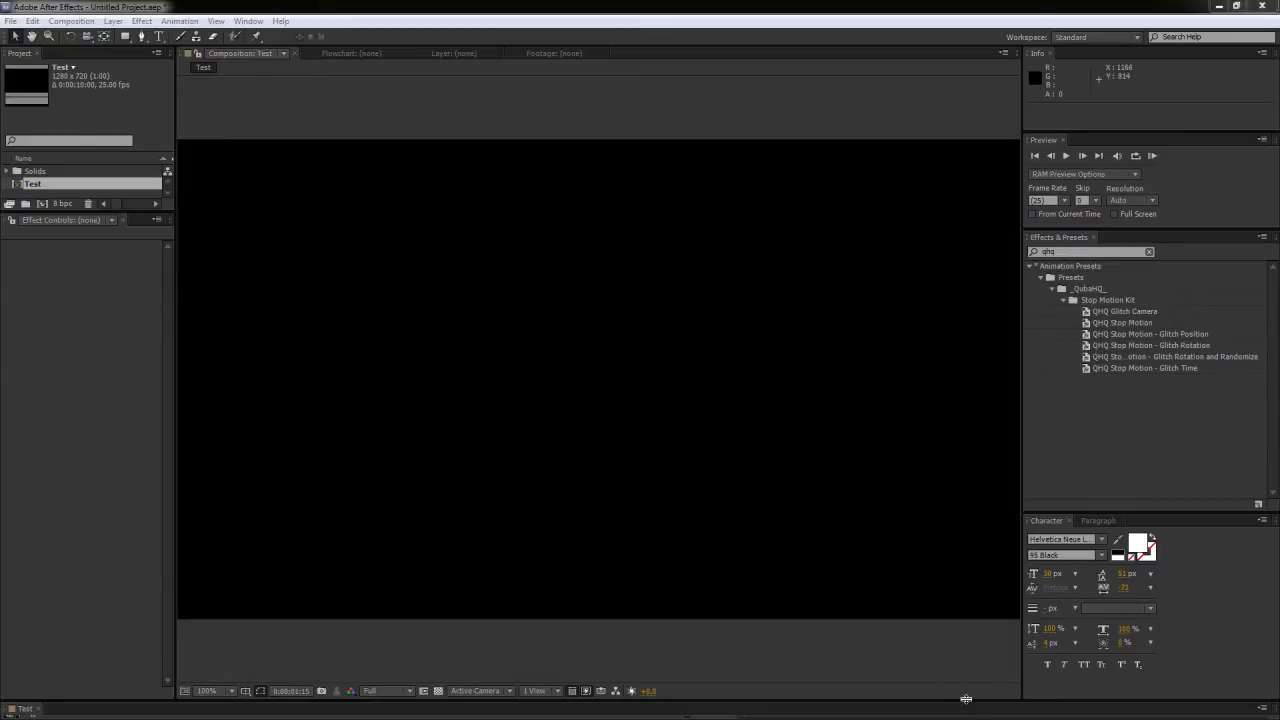
Open the Test composition with a taller timeline and add White Solid 1 from the Solids folder to it
{"action": "left_click_drag", "start_coordinate": [966, 697], "coordinate": [958, 449]}
{"action": "double_click", "coordinate": [31, 186]}
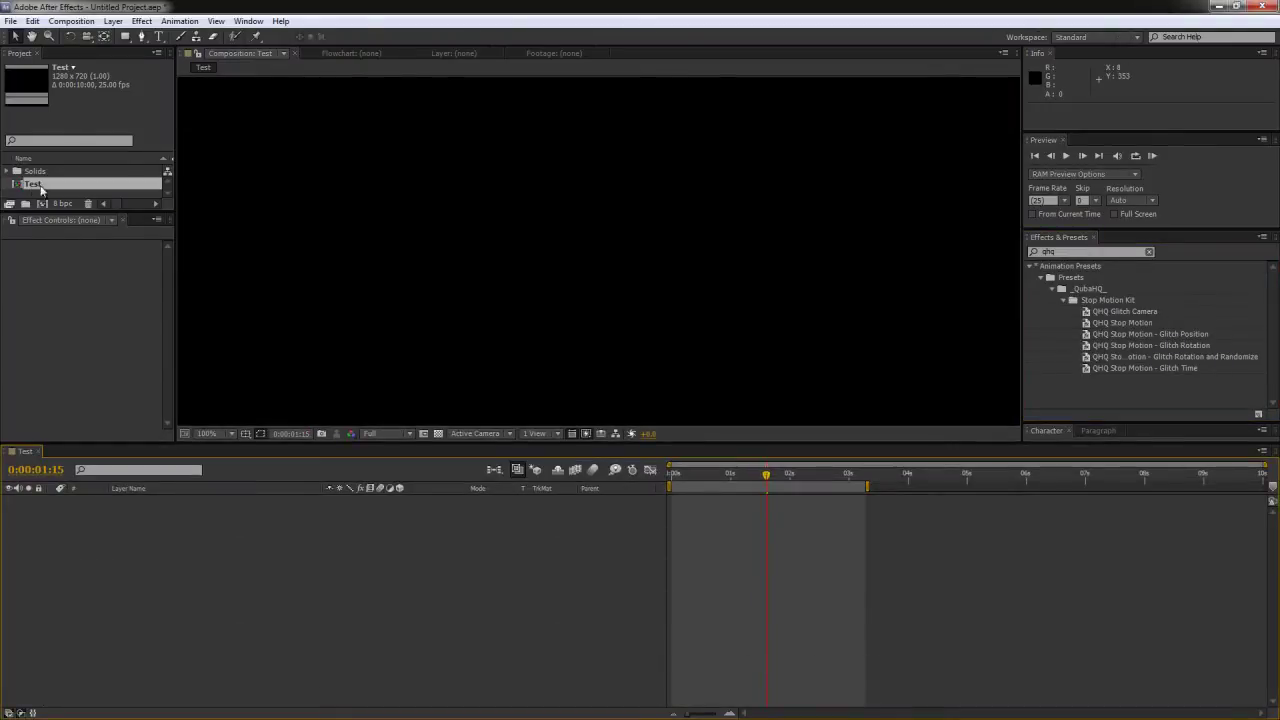
{"action": "left_click_drag", "start_coordinate": [556, 445], "coordinate": [562, 540]}
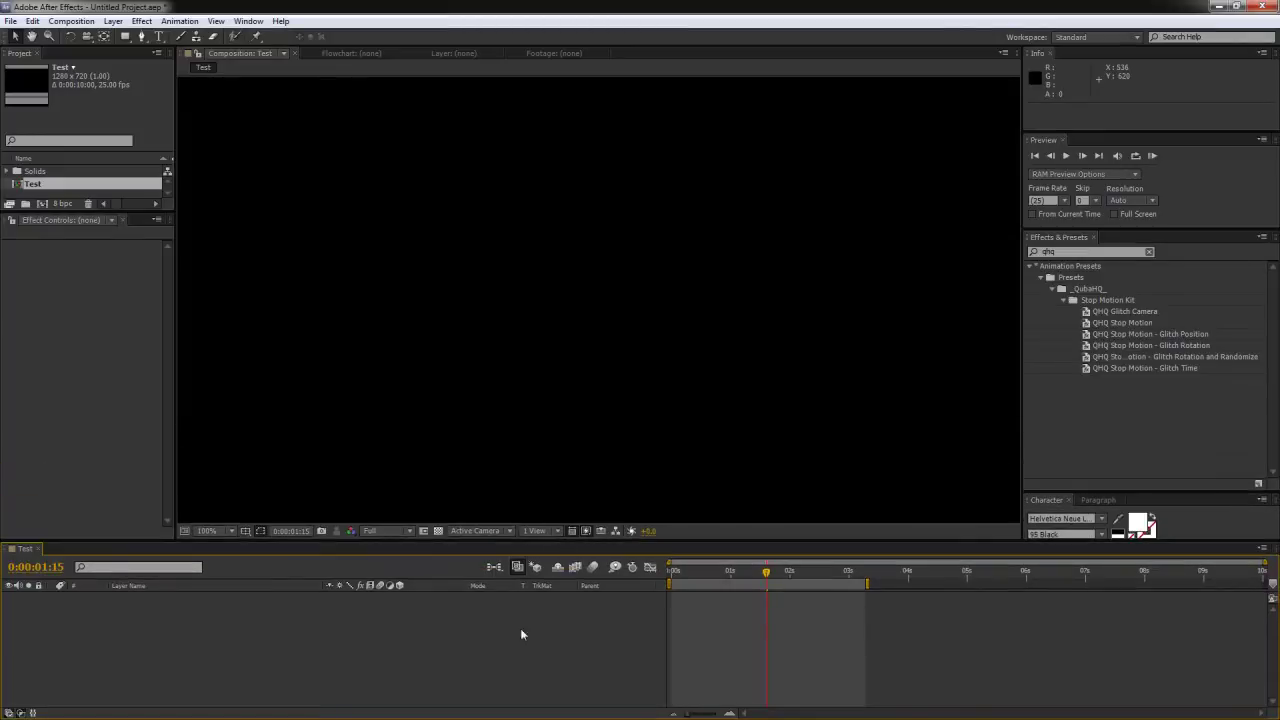
{"action": "left_click", "coordinate": [7, 172]}
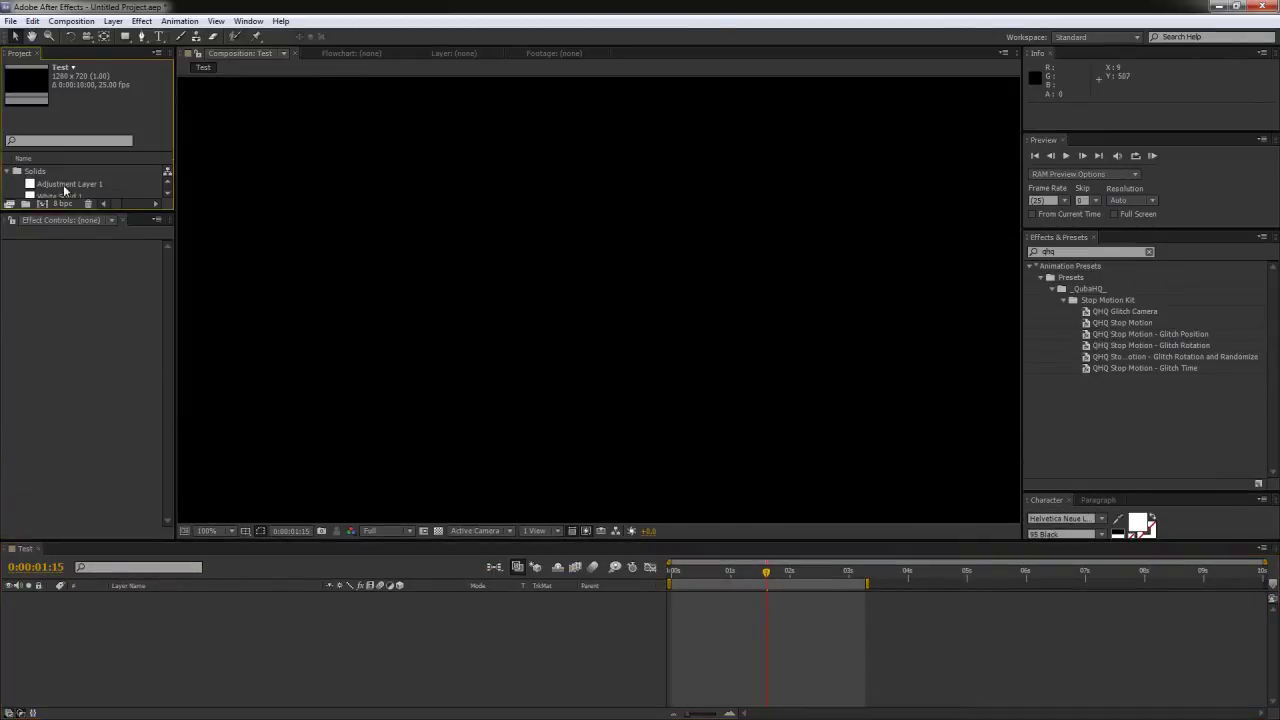
{"action": "left_click", "coordinate": [91, 192]}
{"action": "left_click_drag", "start_coordinate": [64, 172], "coordinate": [484, 276]}
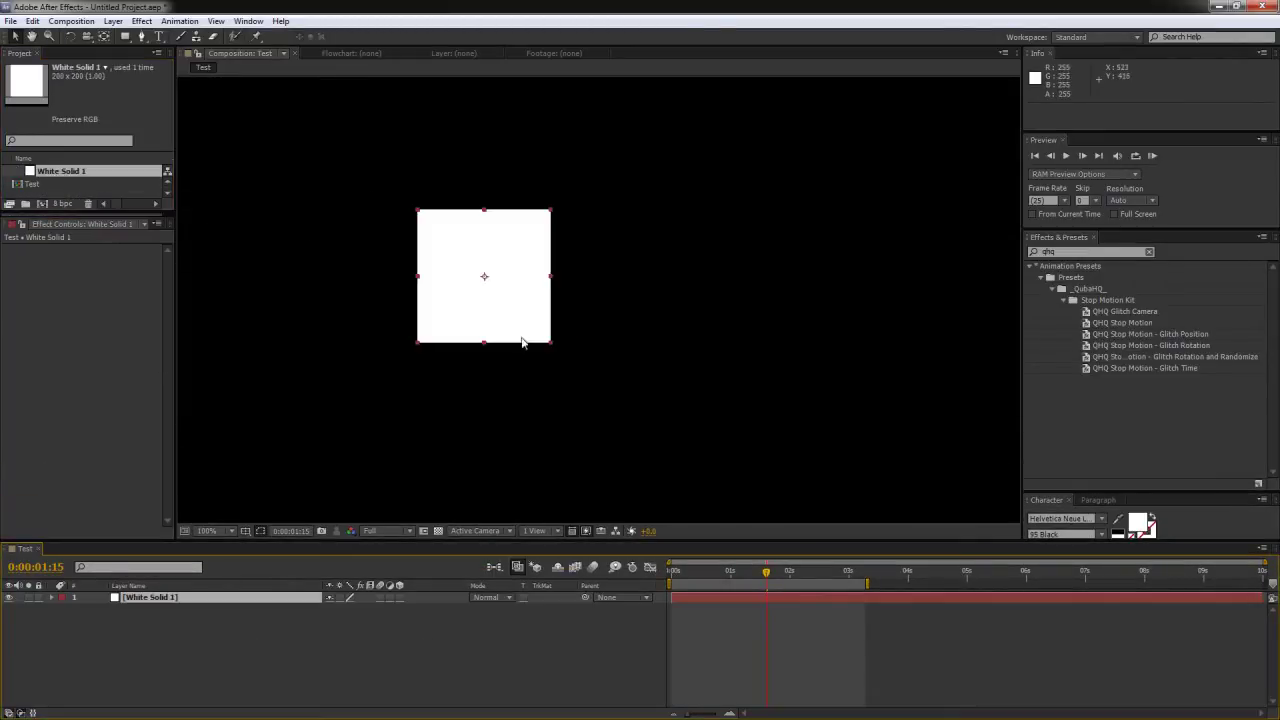
Set the White Solid 1 layer's scale to 50%
{"action": "left_click_drag", "start_coordinate": [274, 540], "coordinate": [274, 637]}
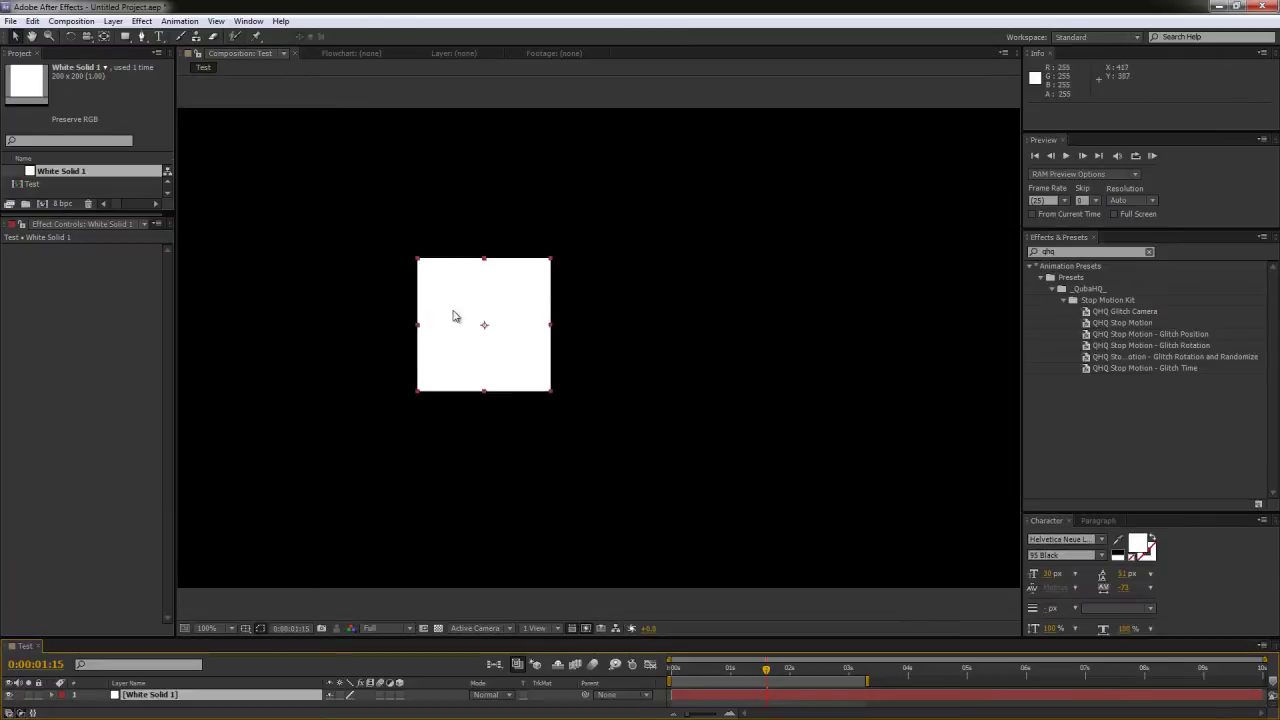
{"action": "key", "text": "s"}
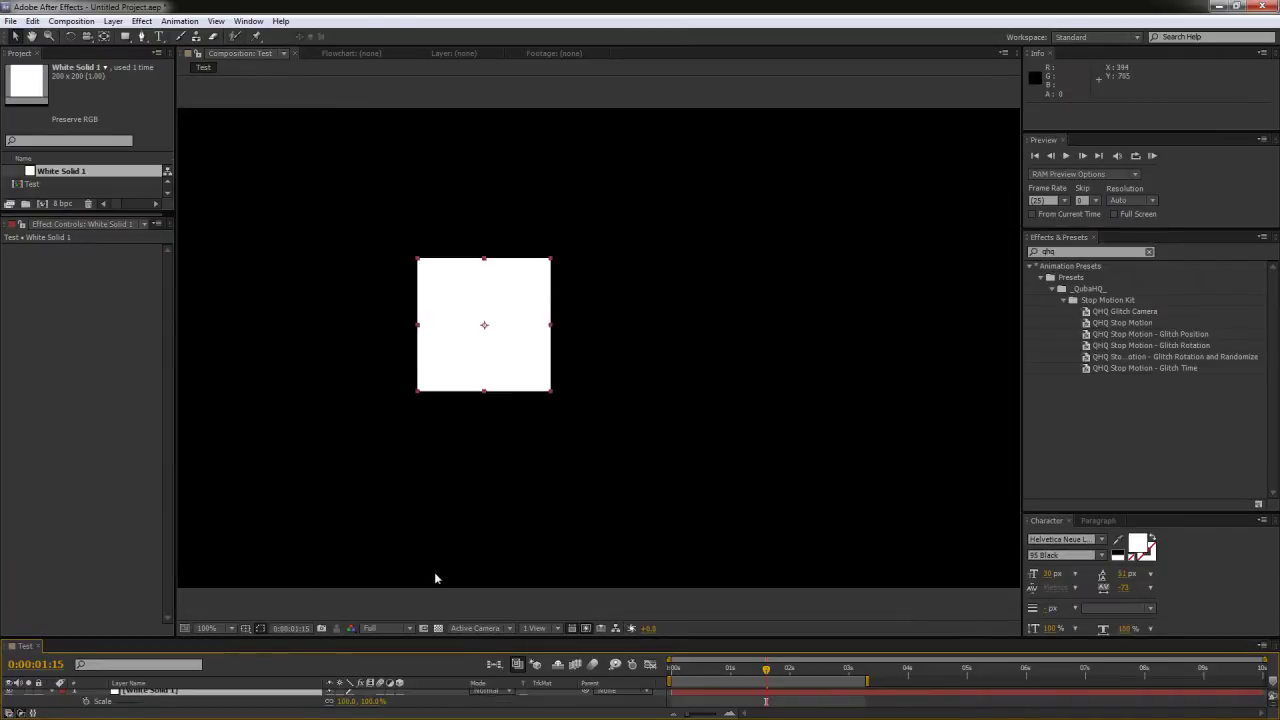
{"action": "left_click", "coordinate": [345, 702]}
{"action": "type", "text": "50"}
{"action": "key", "text": "Return"}
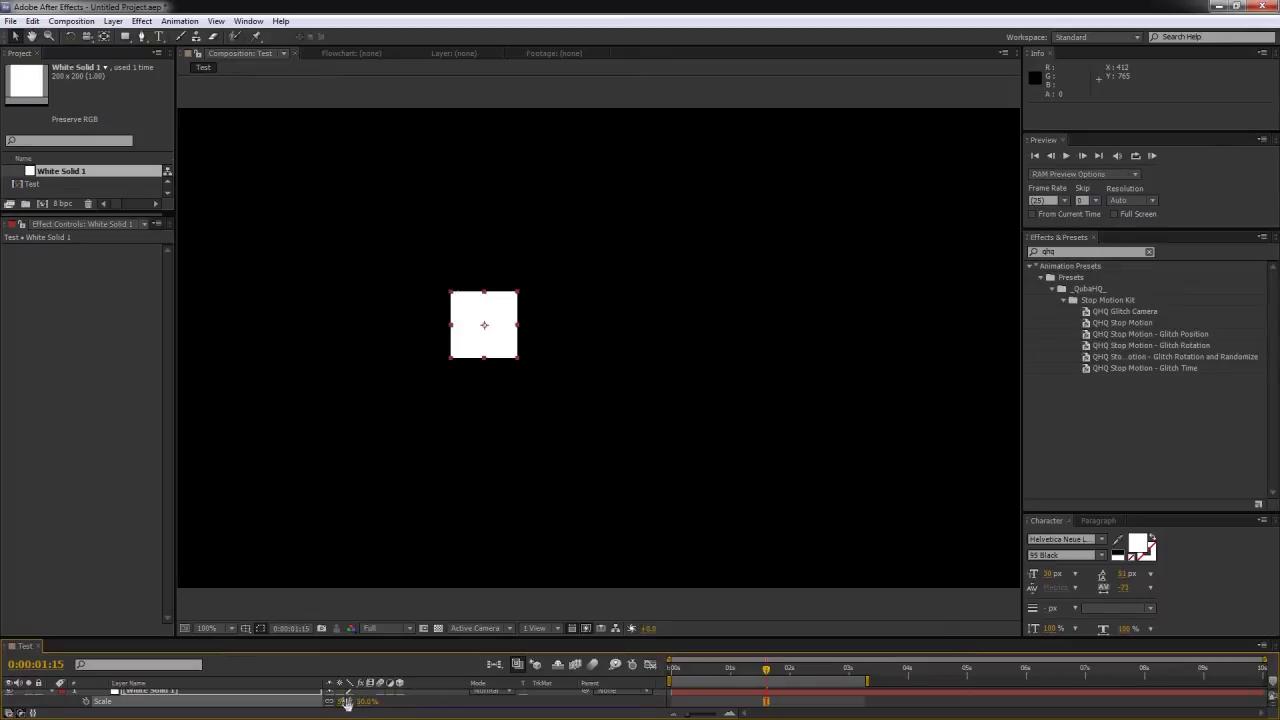
Move the white square to about 73, 333 near the frame's left edge and place a Position keyframe for it at 0:00:00:13
{"action": "left_click_drag", "start_coordinate": [505, 348], "coordinate": [242, 353]}
{"action": "key", "text": "p"}
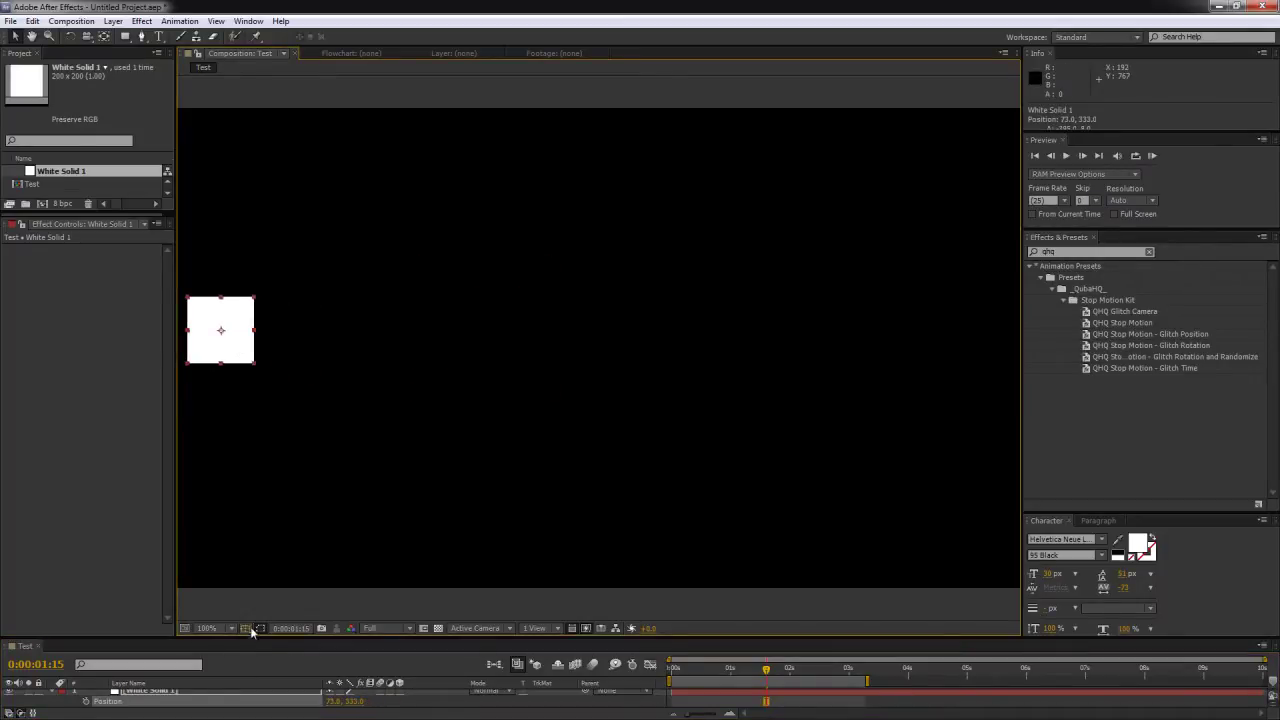
{"action": "left_click_drag", "start_coordinate": [247, 637], "coordinate": [247, 602]}
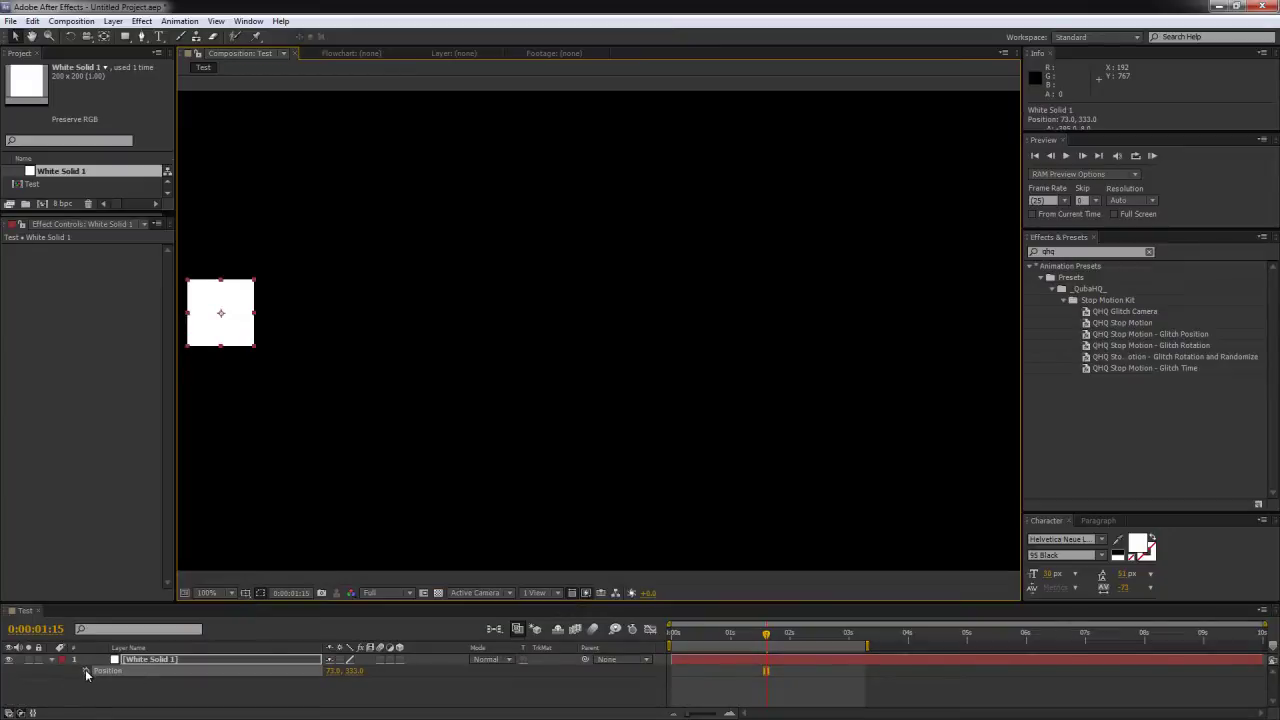
{"action": "left_click_drag", "start_coordinate": [766, 670], "coordinate": [703, 671]}
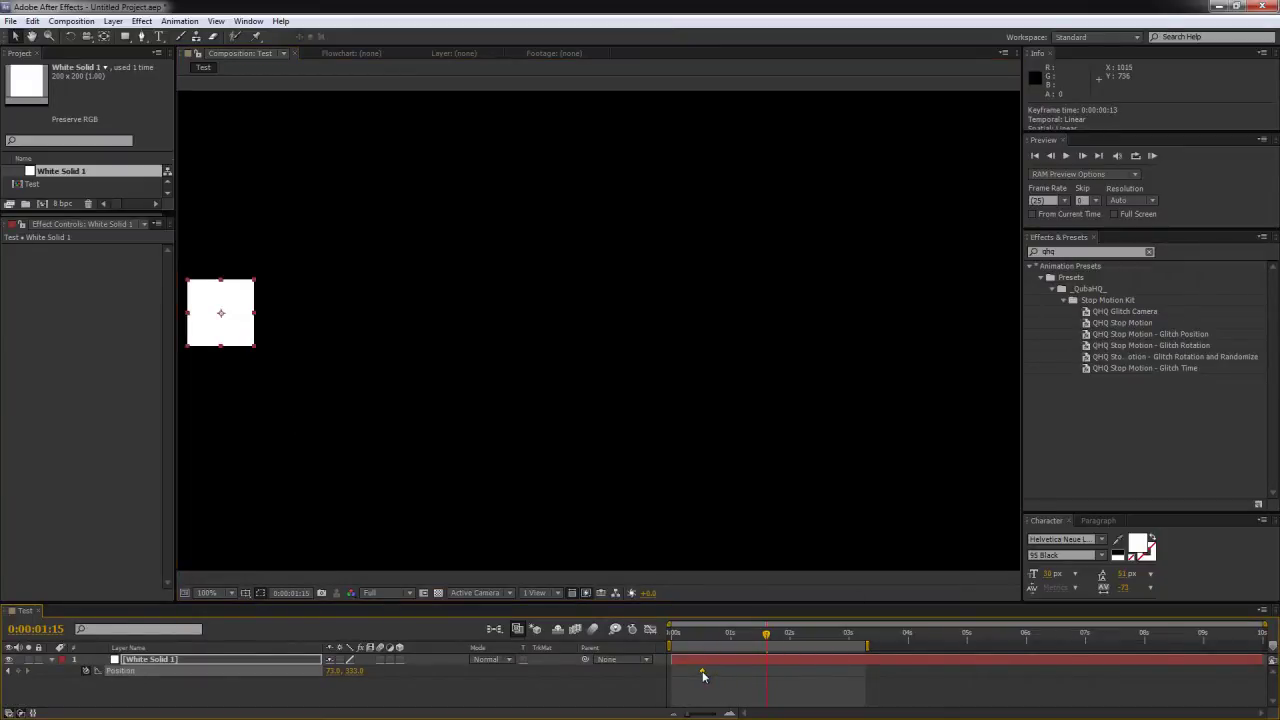
At 0:00:02:09, move the square horizontally to about 1101, 333 and ease both Position keyframes
{"action": "left_click", "coordinate": [814, 637]}
{"action": "left_click_drag", "start_coordinate": [236, 316], "coordinate": [921, 316]}
{"action": "left_click", "coordinate": [702, 671]}
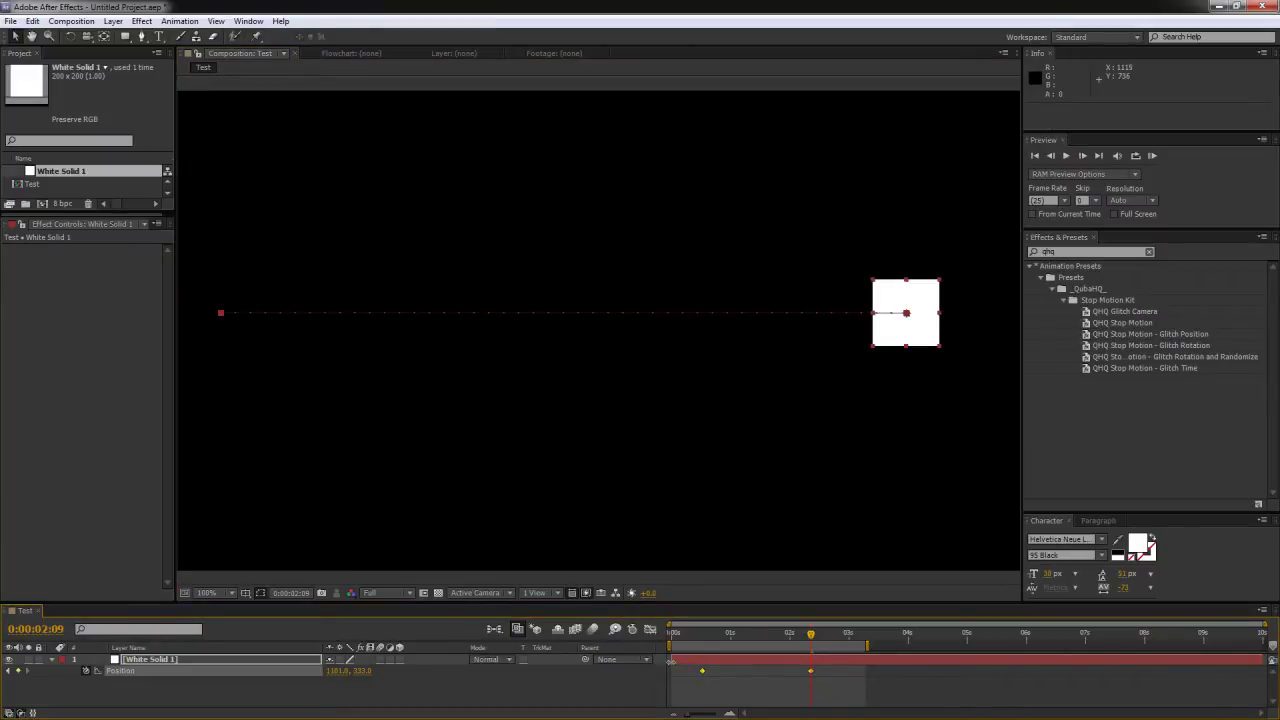
Preview the square's eased movement and widen the composition view to show the whole frame
{"action": "key", "text": "KP_0"}
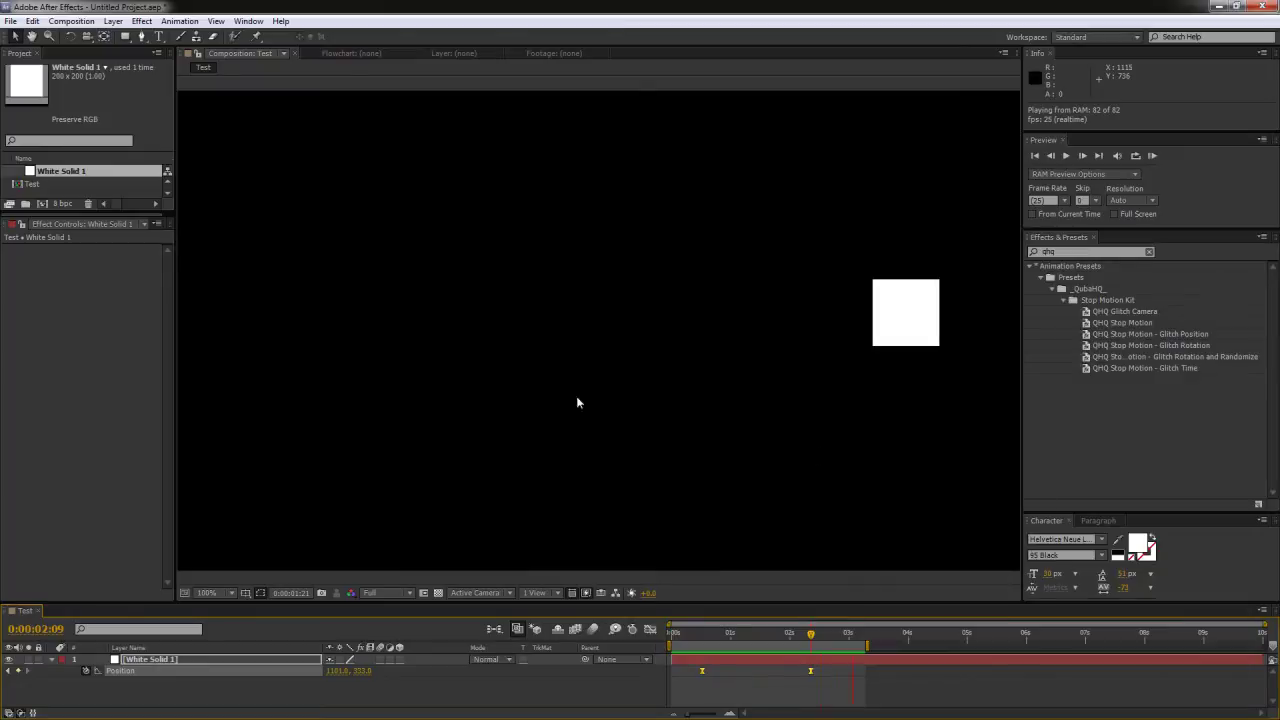
{"action": "key", "text": "space"}
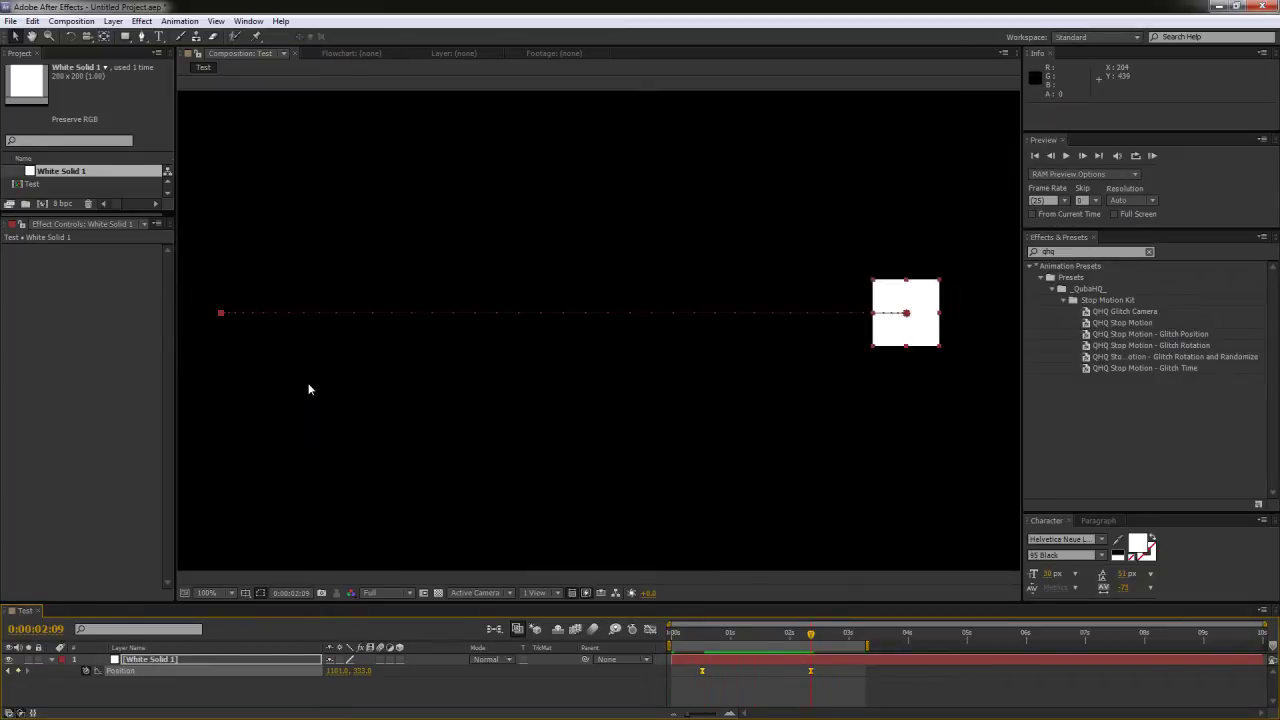
{"action": "mouse_move", "coordinate": [430, 346]}
{"action": "left_mouse_down"}
{"action": "mouse_move", "coordinate": [466, 346]}
{"action": "mouse_move", "coordinate": [447, 343]}
{"action": "left_mouse_up"}
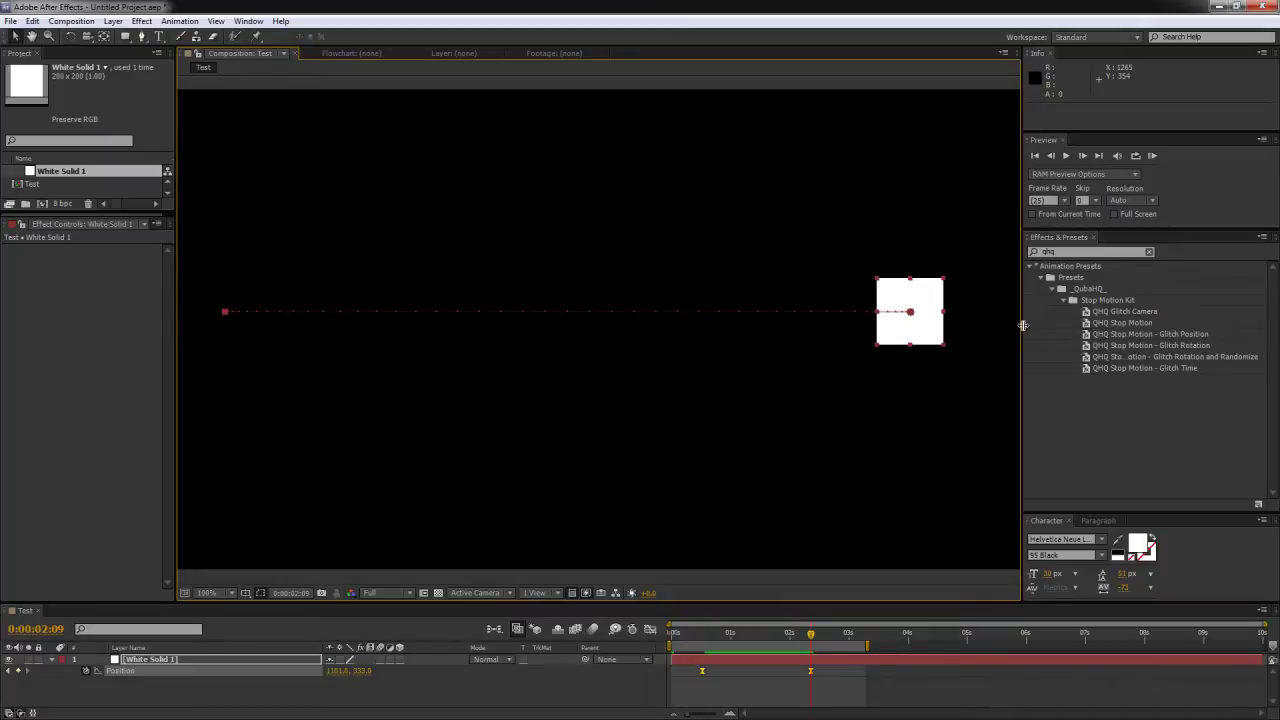
{"action": "left_click_drag", "start_coordinate": [1021, 330], "coordinate": [1120, 325]}
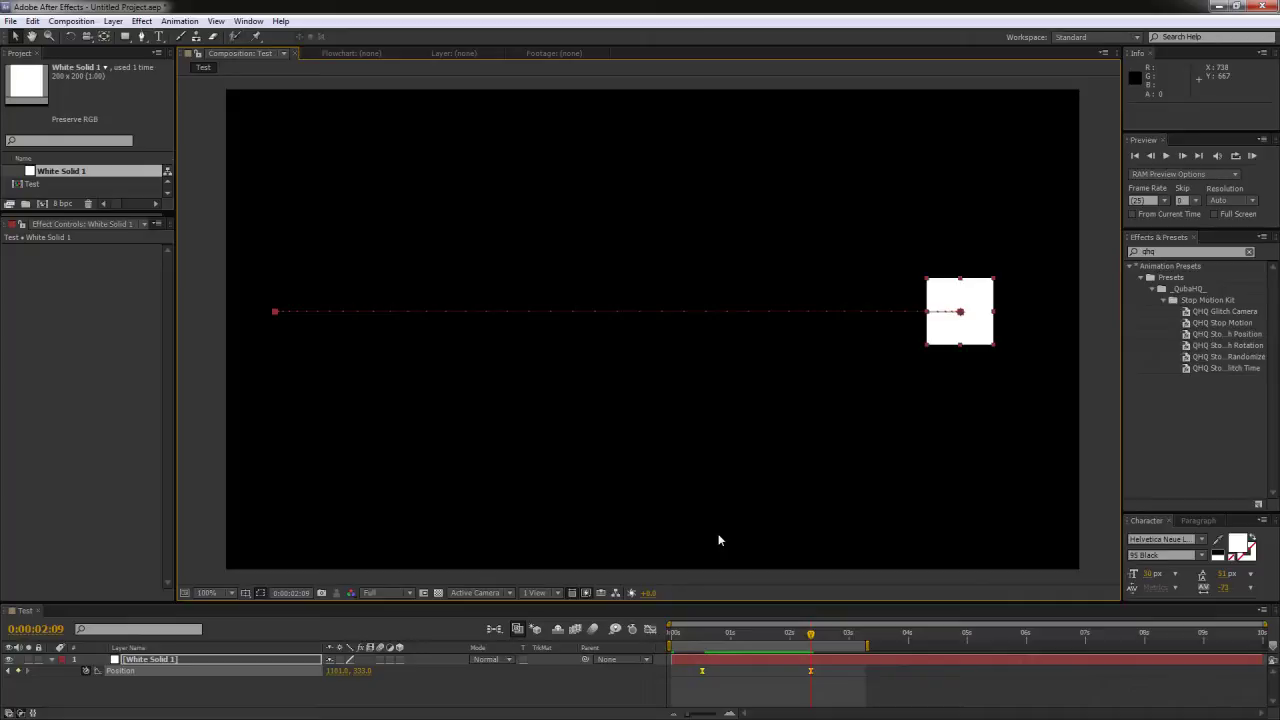
Add a new adjustment layer above the white solid and rename it "QHQ Stop Motion"
{"action": "right_click", "coordinate": [346, 697]}
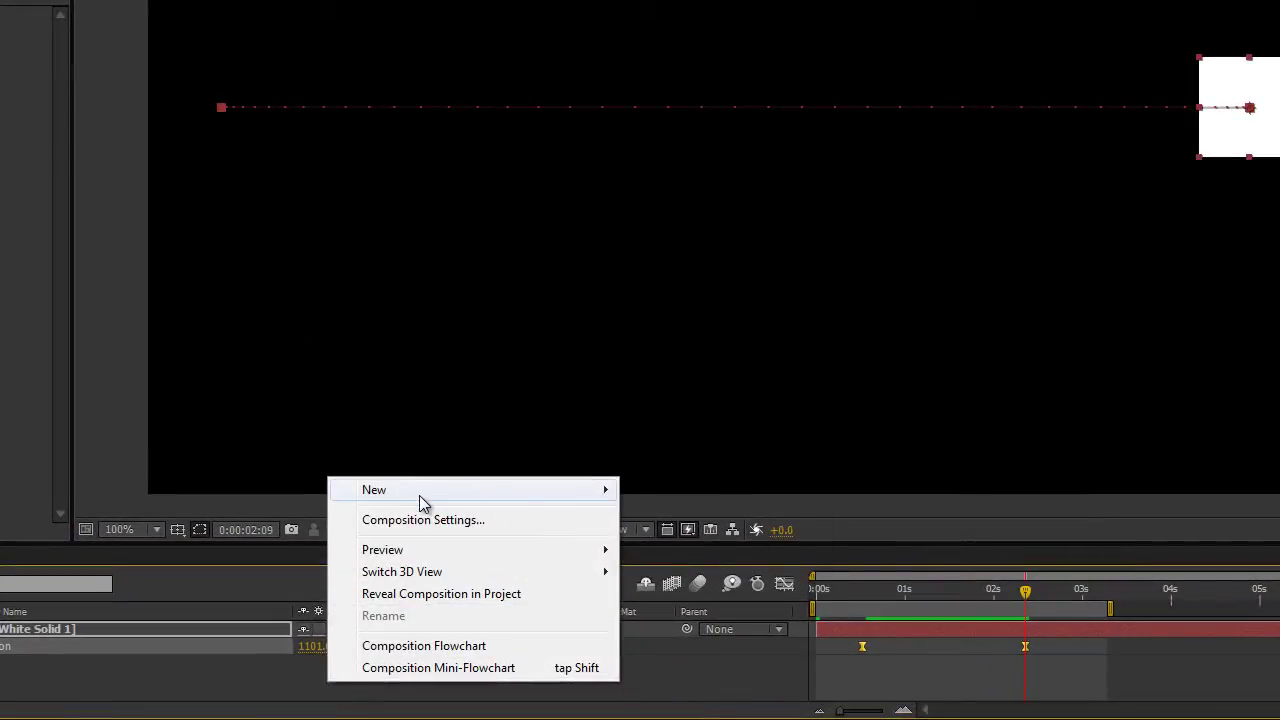
{"action": "mouse_move", "coordinate": [419, 490]}
{"action": "left_click", "coordinate": [716, 651]}
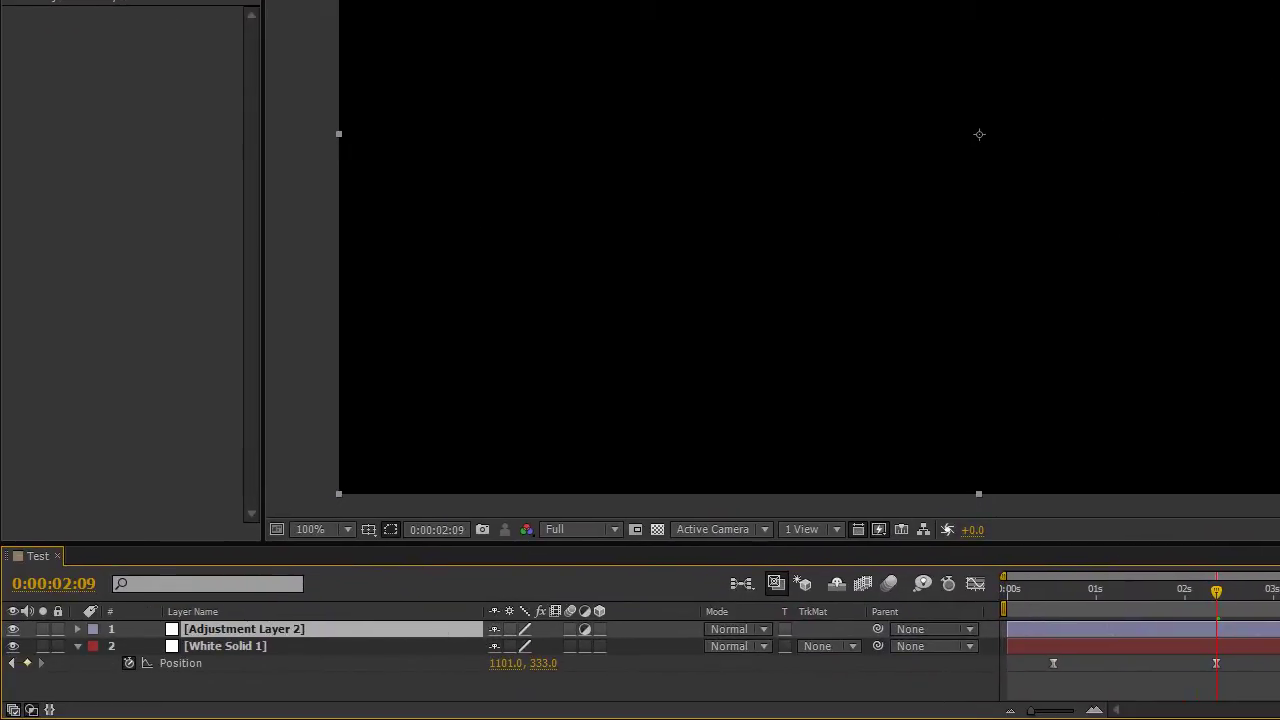
{"action": "left_click", "coordinate": [420, 676]}
{"action": "left_click", "coordinate": [285, 632]}
{"action": "key", "text": "Return"}
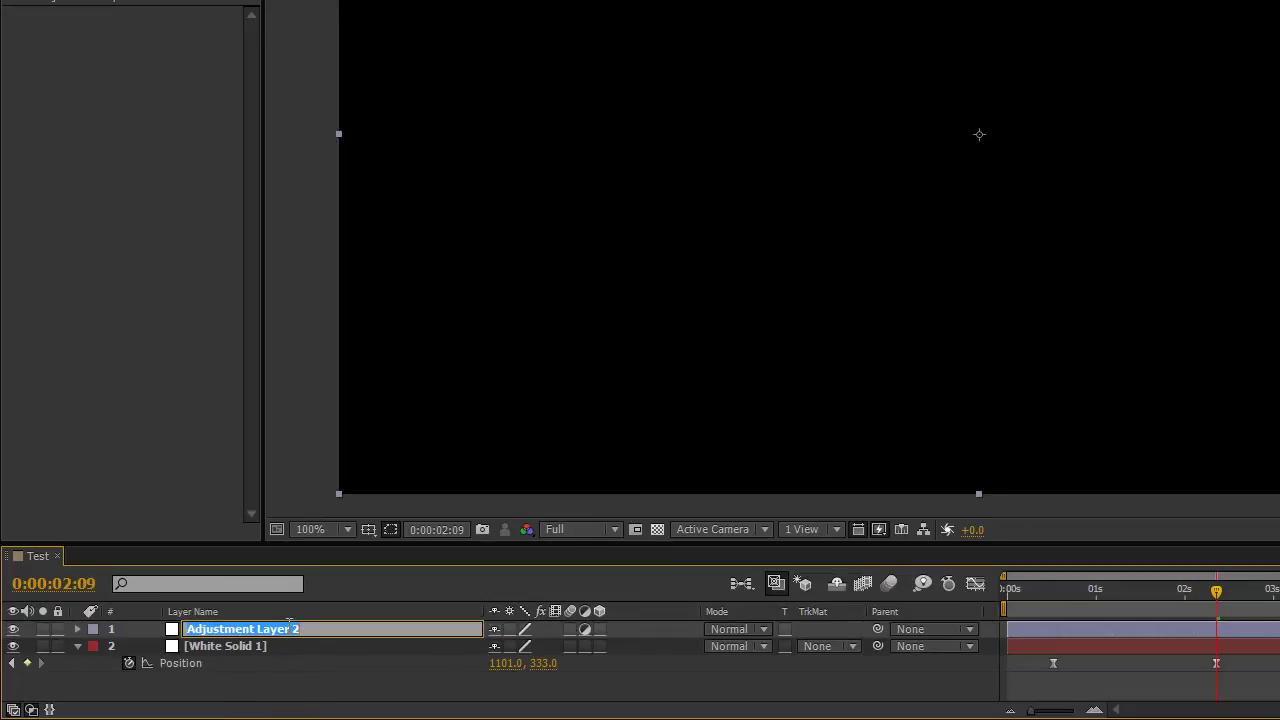
{"action": "type", "text": "QHQ Sto"}
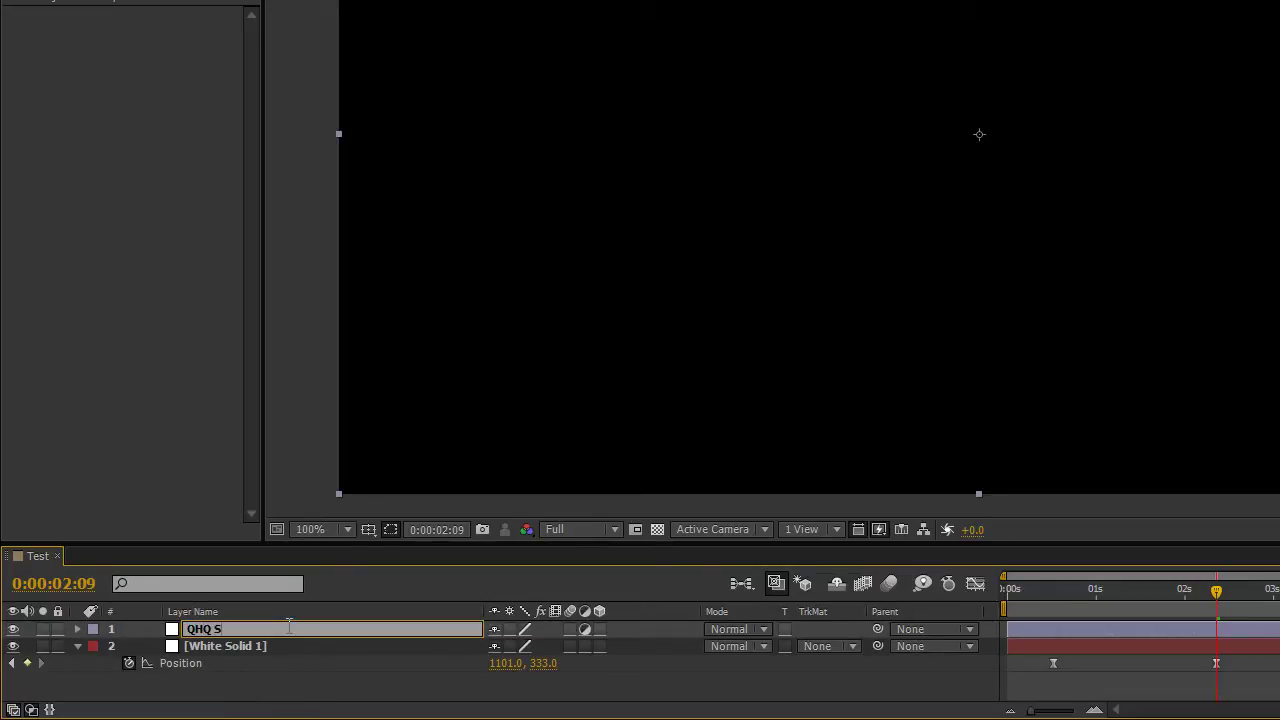
{"action": "type", "text": "p Motion"}
{"action": "key", "text": "Return"}
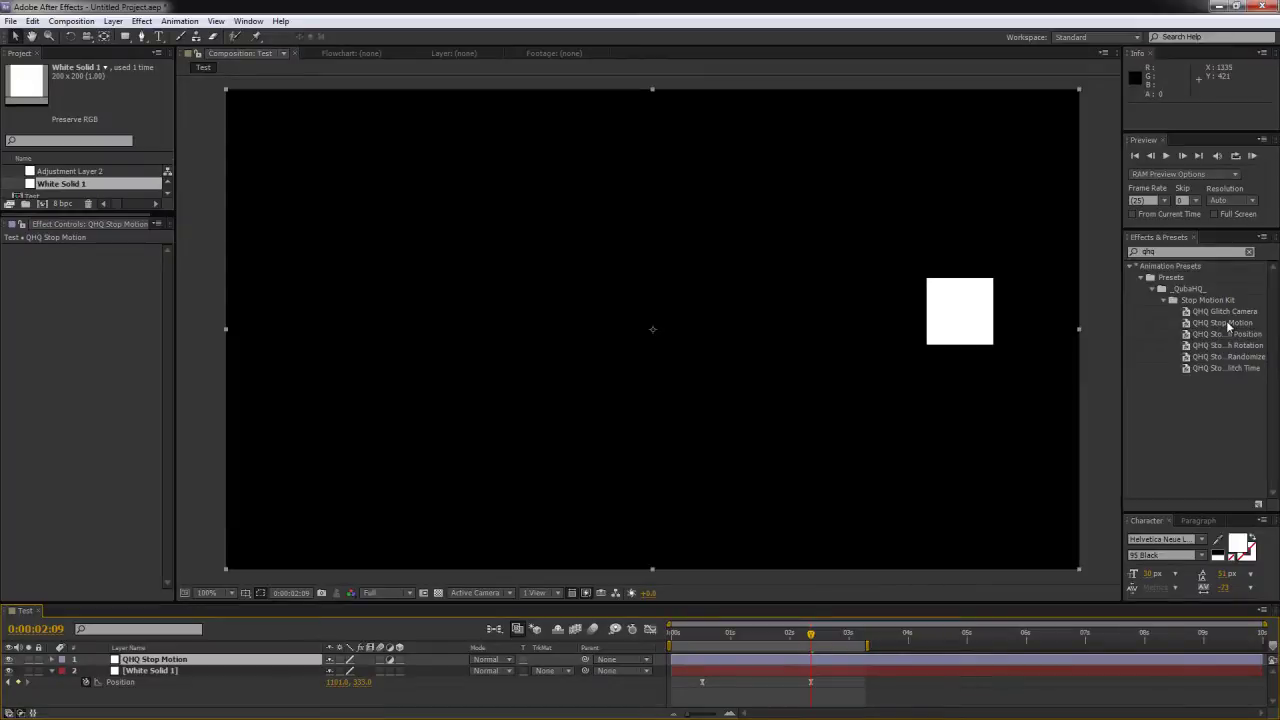
Apply the QHQ Stop Motion preset to the adjustment layer and collapse Posterize Time in the widened effect controls
{"action": "double_click", "coordinate": [1225, 323]}
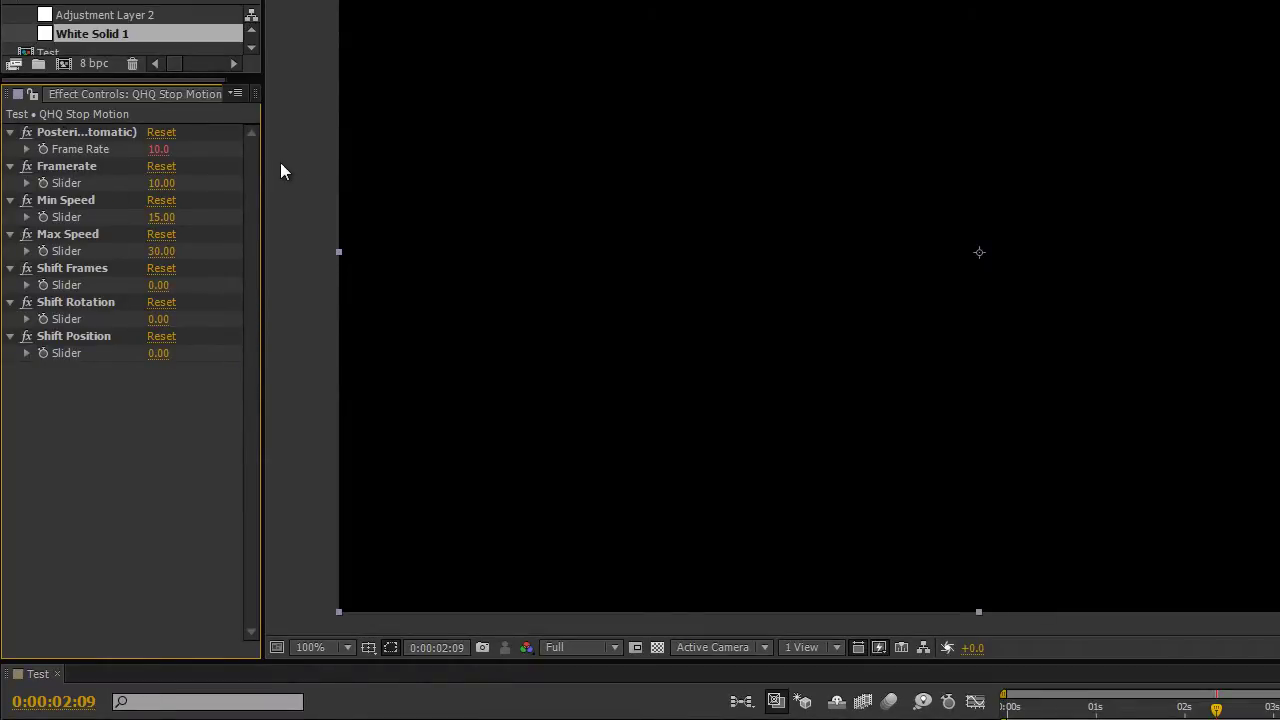
{"action": "left_click_drag", "start_coordinate": [261, 162], "coordinate": [452, 164]}
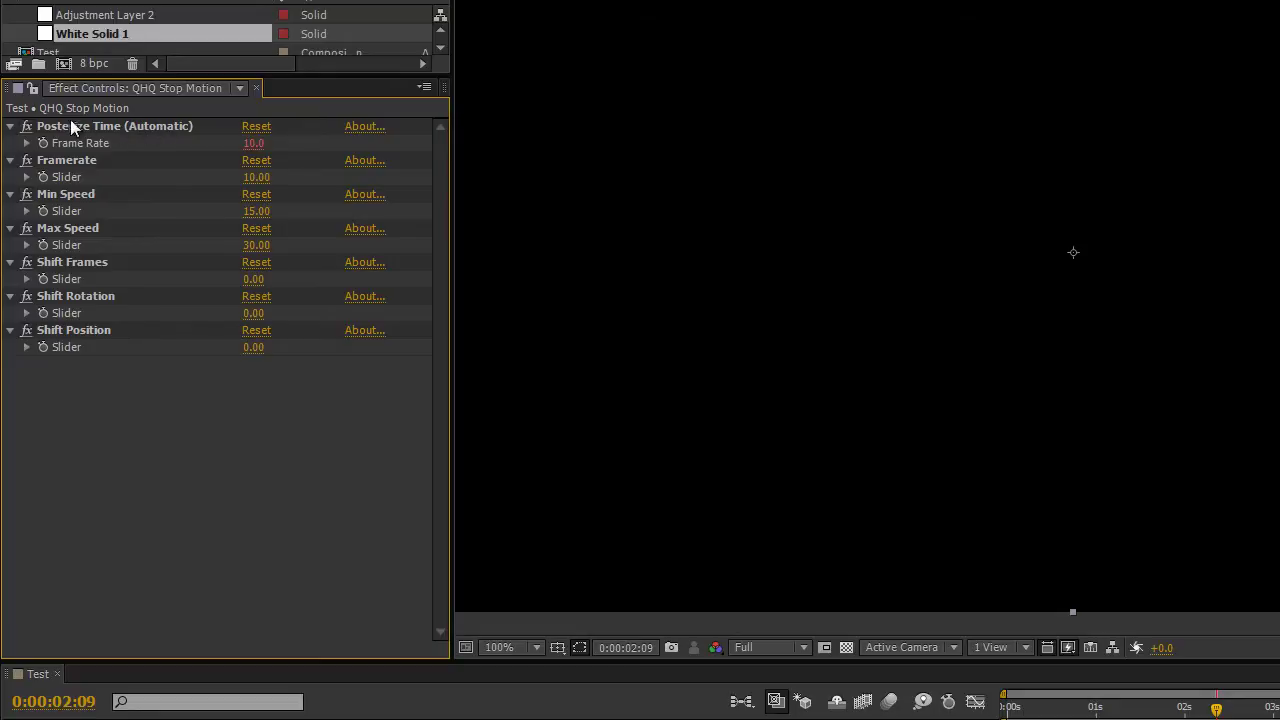
{"action": "left_click", "coordinate": [11, 127]}
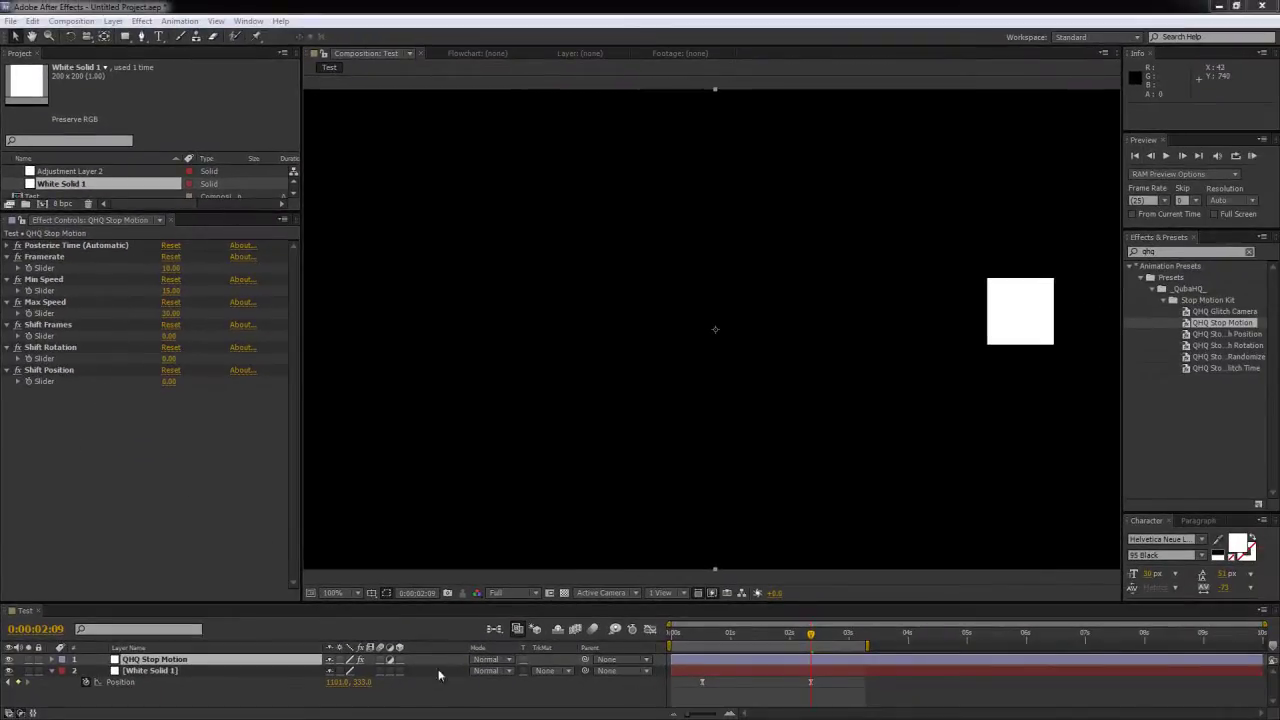
Preview the animation with the preset's default frame rate, and again with the Framerate slider set to 3
{"action": "left_click", "coordinate": [434, 703]}
{"action": "key", "text": "KP_0"}
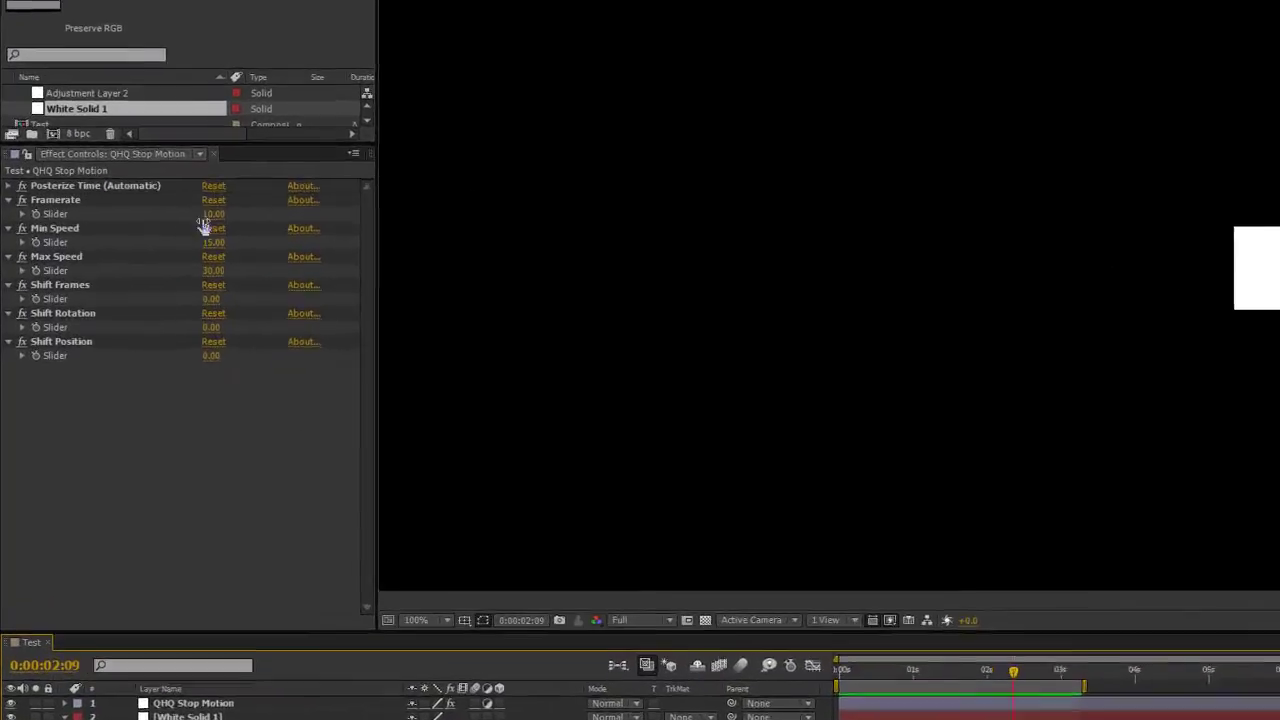
{"action": "left_click", "coordinate": [211, 215]}
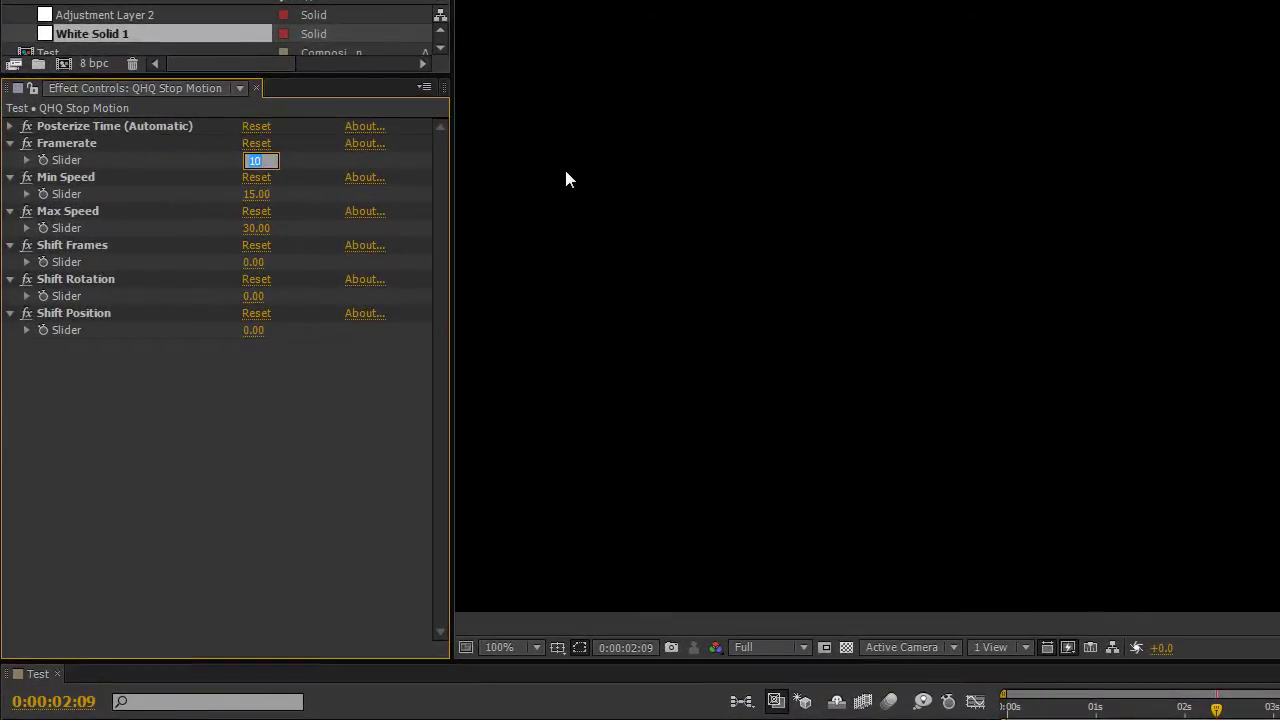
{"action": "type", "text": "3"}
{"action": "key", "text": "Return"}
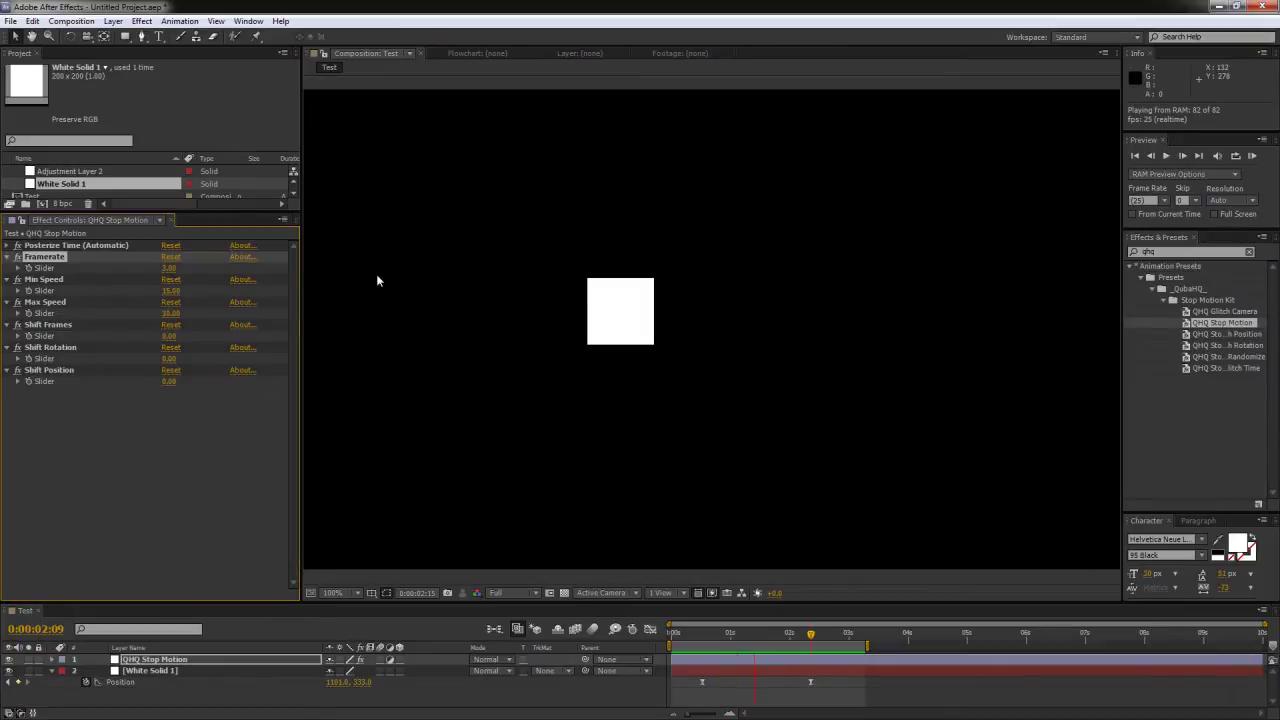
{"action": "key", "text": "space"}
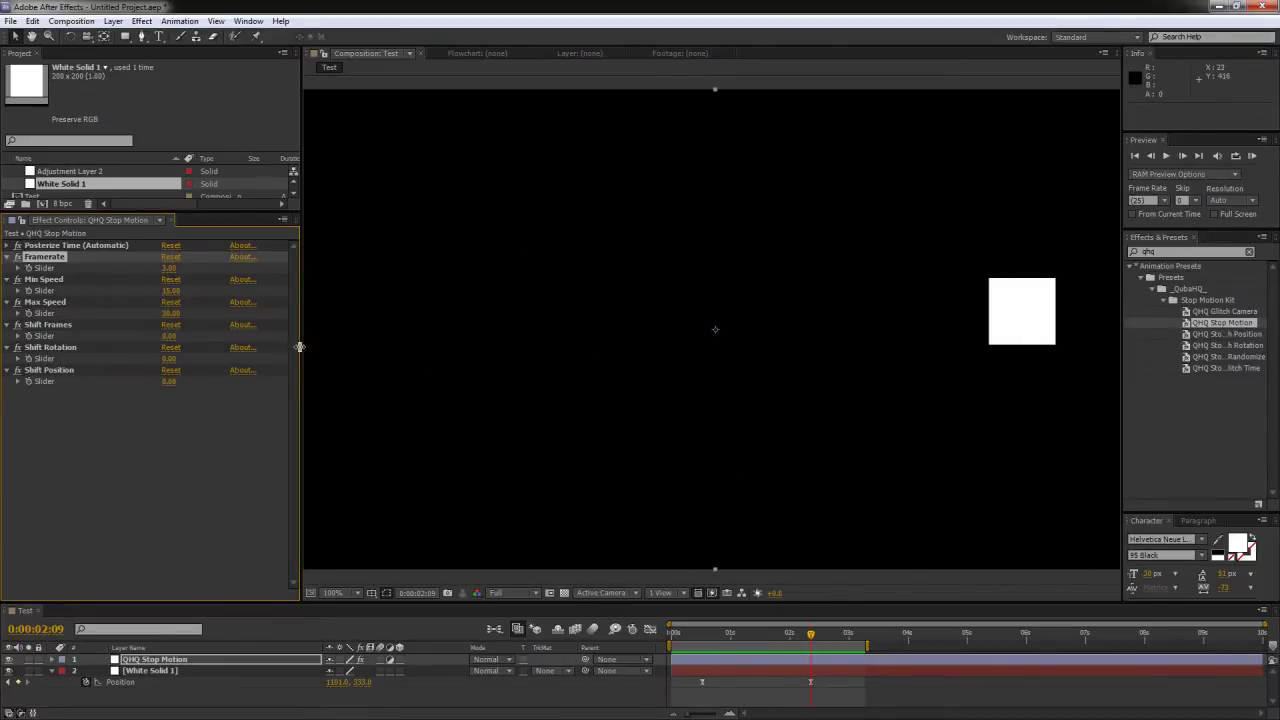
Narrow the effect controls and set the Framerate slider to 10
{"action": "left_click_drag", "start_coordinate": [300, 346], "coordinate": [256, 346]}
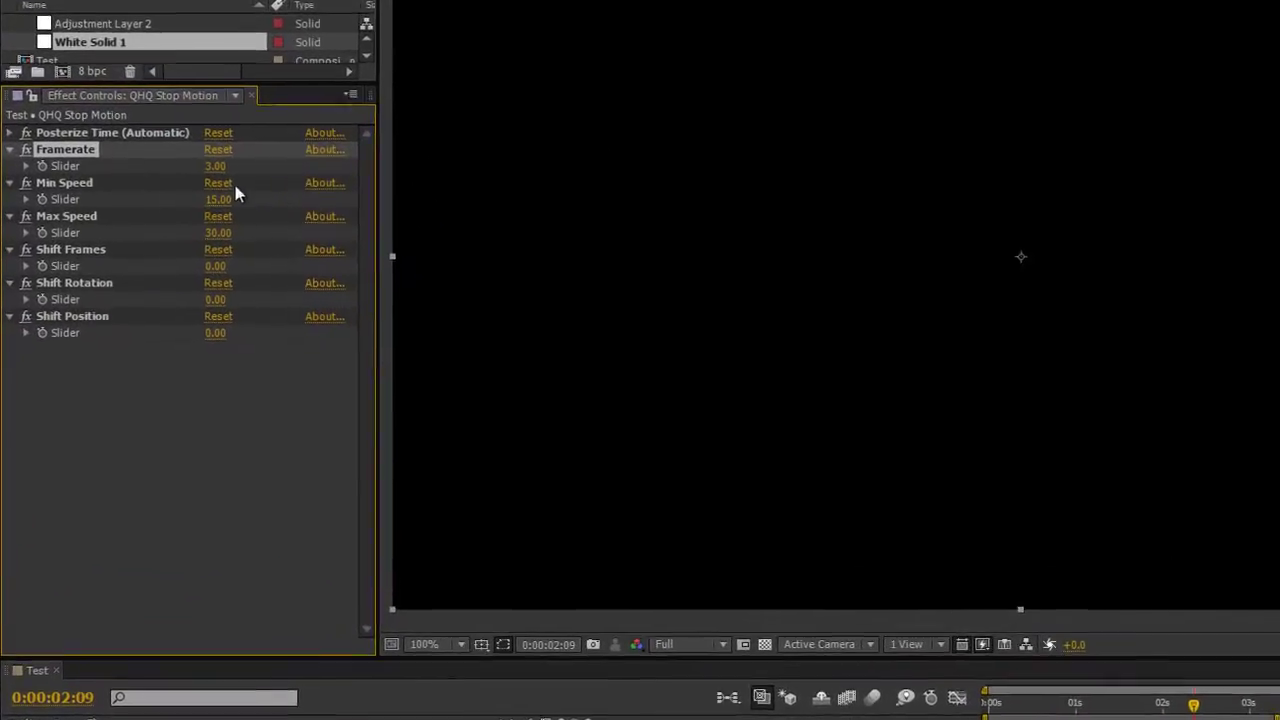
{"action": "left_click", "coordinate": [215, 166]}
{"action": "type", "text": "10"}
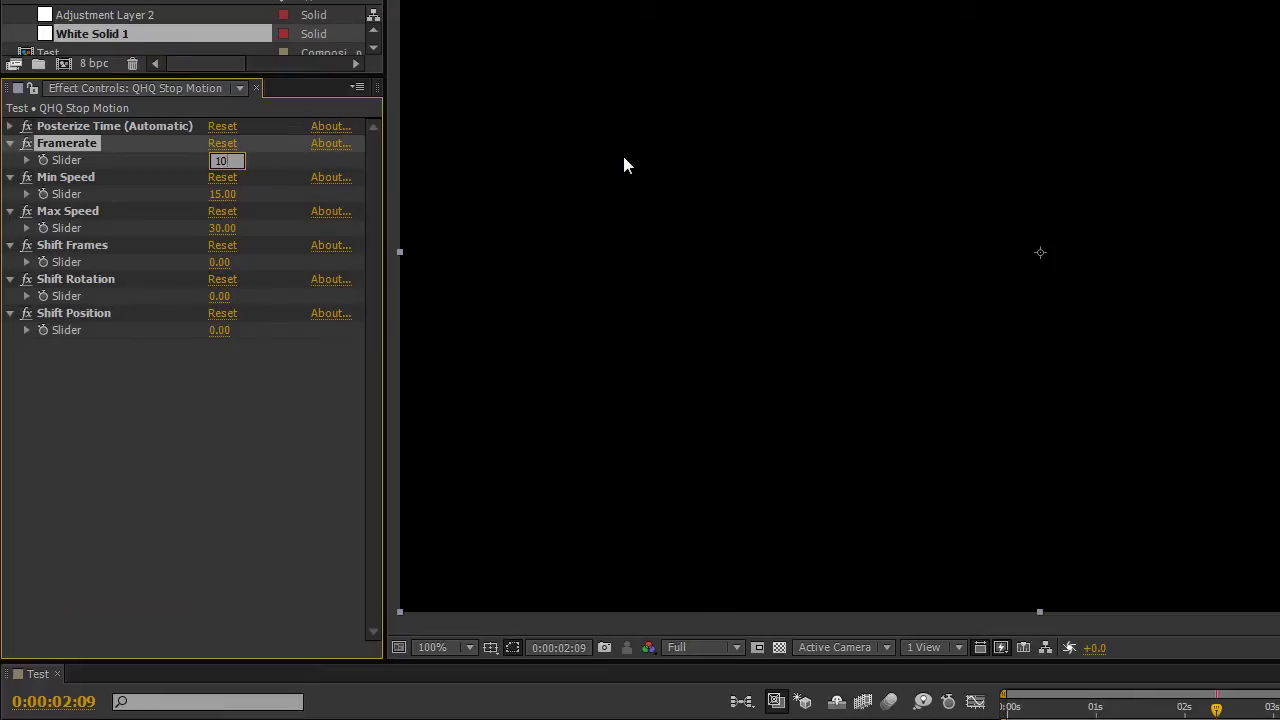
{"action": "key", "text": "Return"}
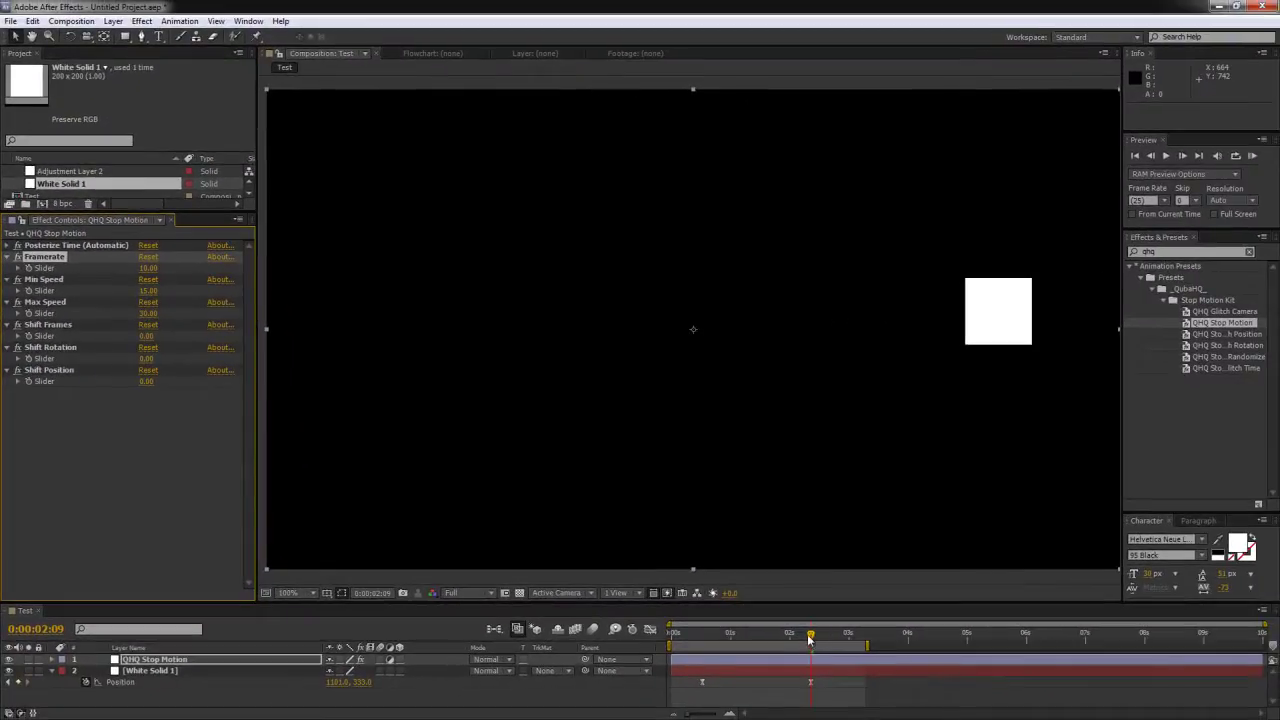
Go to 0:00:01:11, try a higher Shift Position value on the adjustment layer, and set it back to 0
{"action": "left_click_drag", "start_coordinate": [810, 636], "coordinate": [757, 636]}
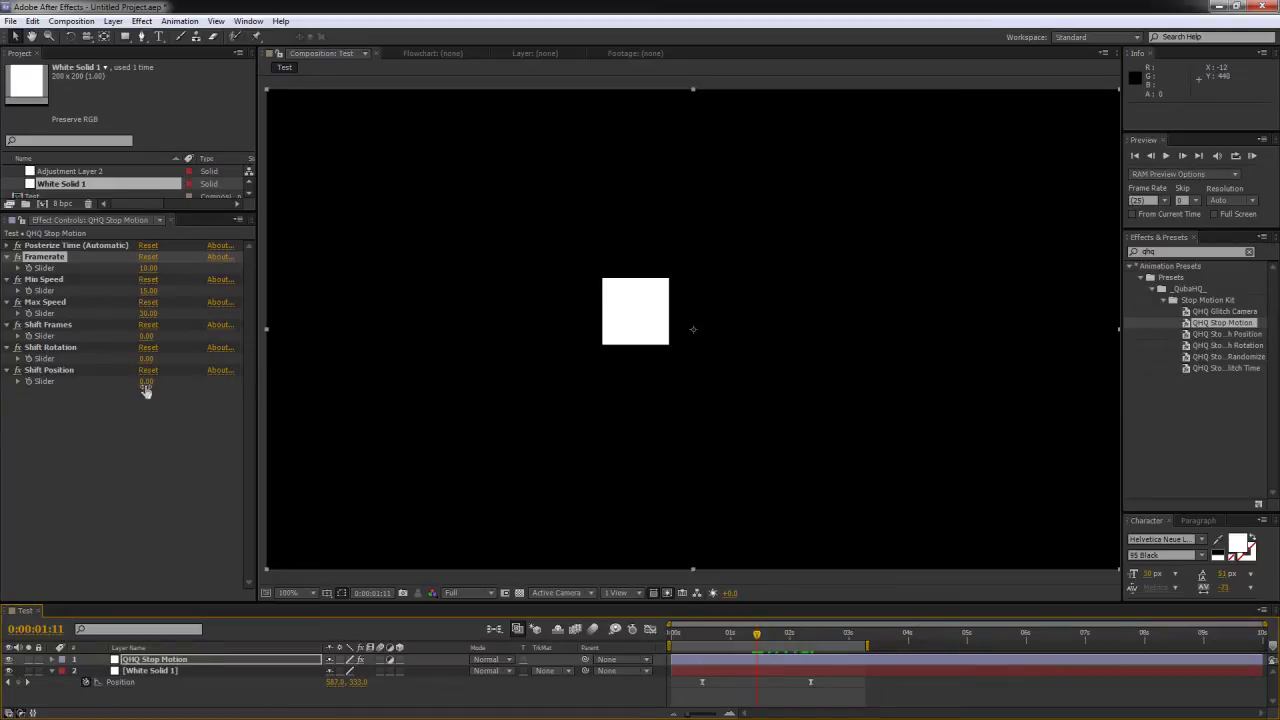
{"action": "mouse_move", "coordinate": [146, 382]}
{"action": "left_mouse_down"}
{"action": "mouse_move", "coordinate": [570, 389]}
{"action": "mouse_move", "coordinate": [125, 381]}
{"action": "mouse_move", "coordinate": [537, 385]}
{"action": "mouse_move", "coordinate": [155, 386]}
{"action": "left_mouse_up"}
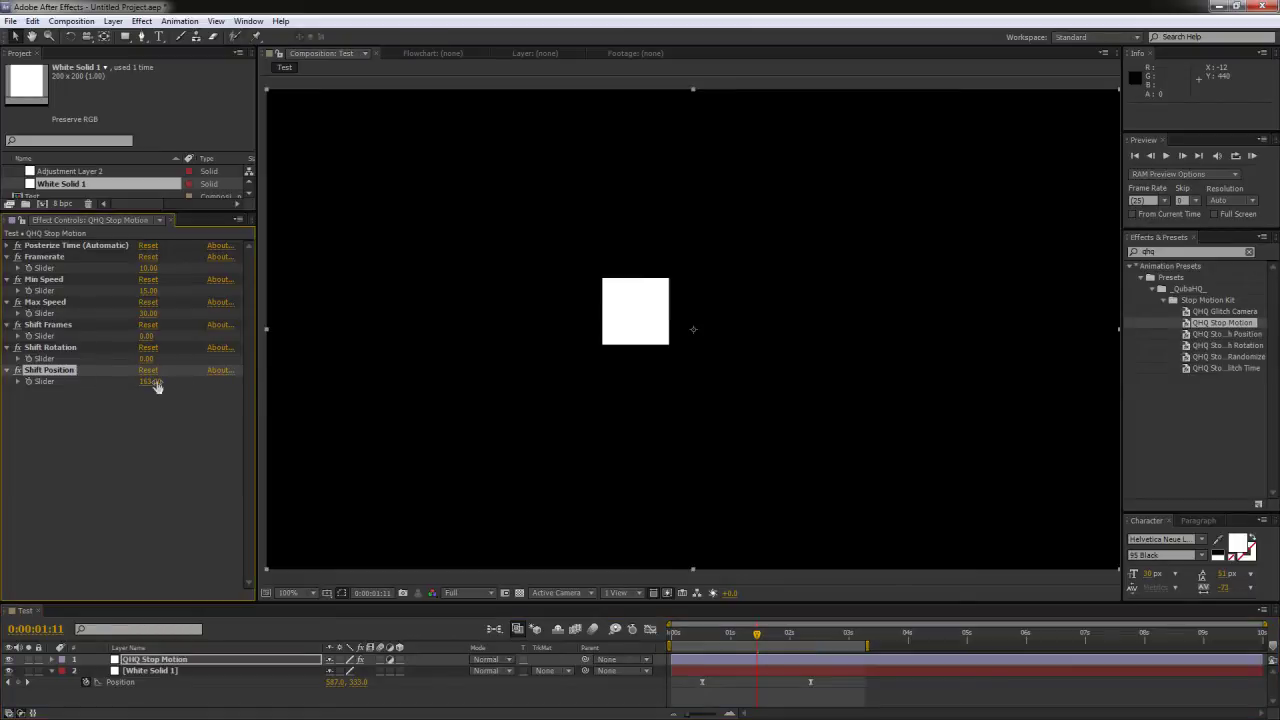
{"action": "left_click", "coordinate": [150, 382]}
{"action": "type", "text": "0"}
{"action": "key", "text": "Return"}
Widen the presets list and apply the QHQ Stop Motion - Glitch Position preset to the White Solid 1 layer
{"action": "left_click", "coordinate": [157, 672]}
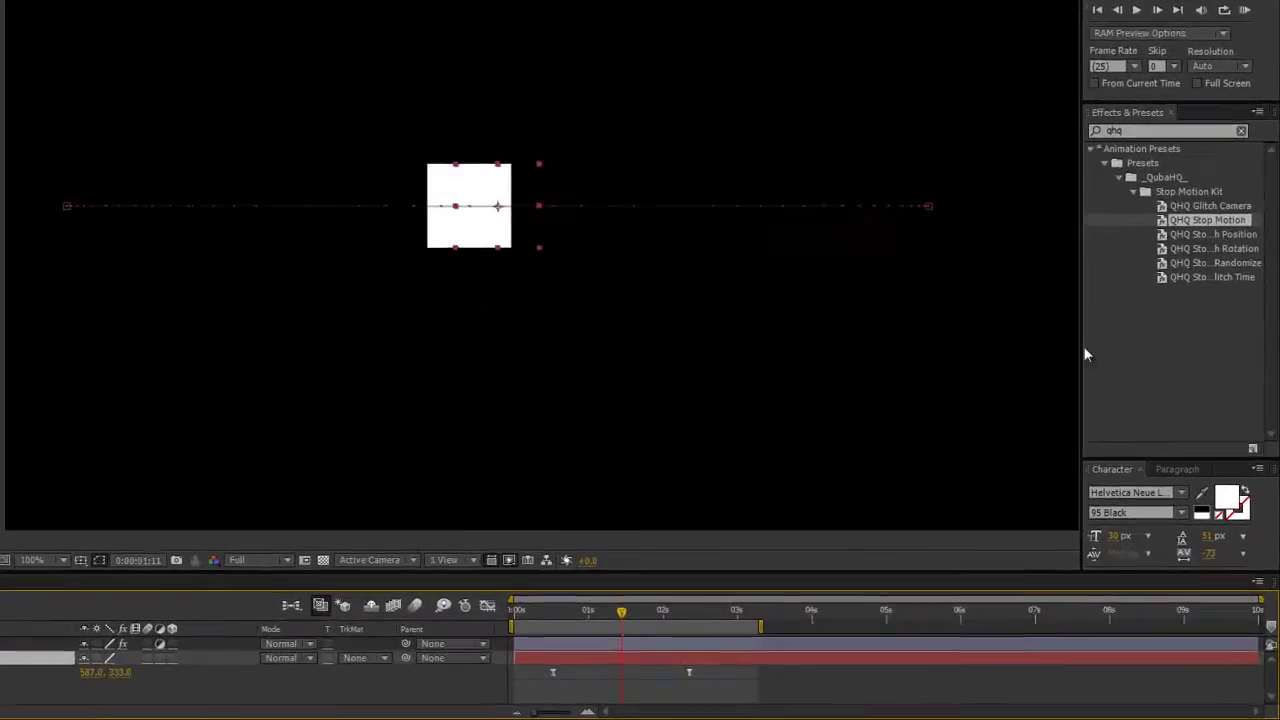
{"action": "left_click_drag", "start_coordinate": [1123, 388], "coordinate": [1023, 390]}
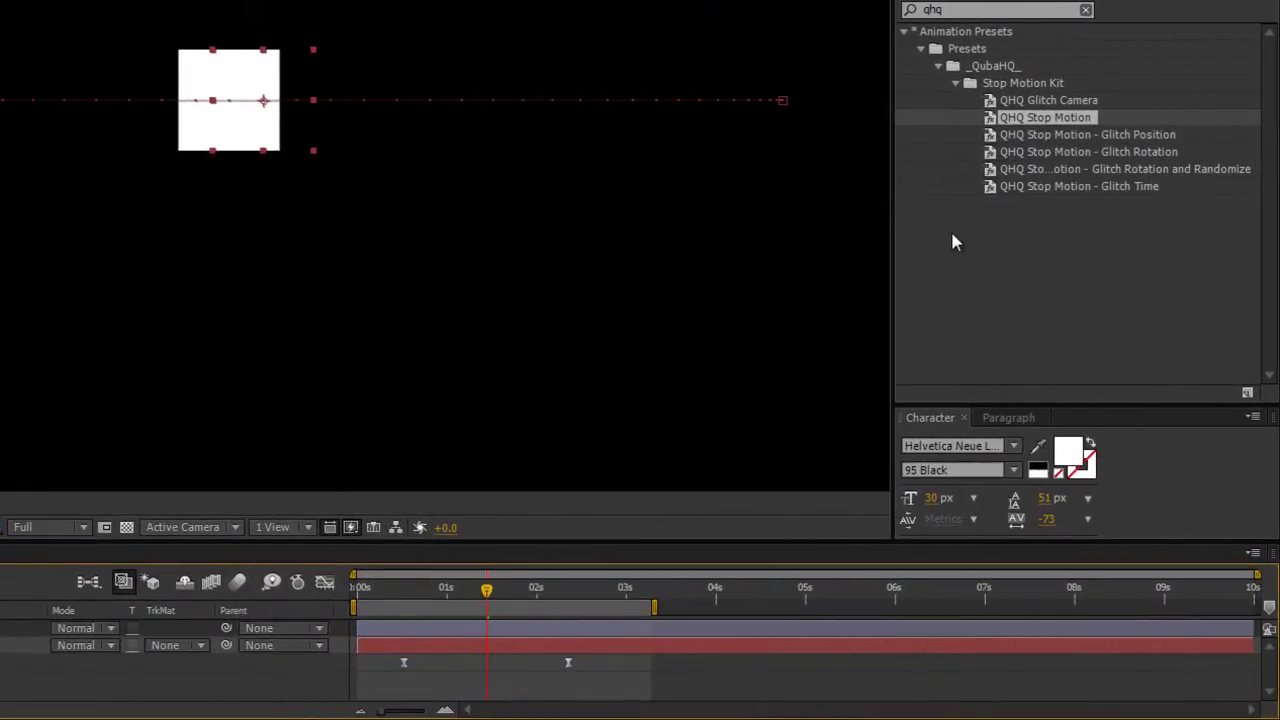
{"action": "left_click", "coordinate": [1159, 136]}
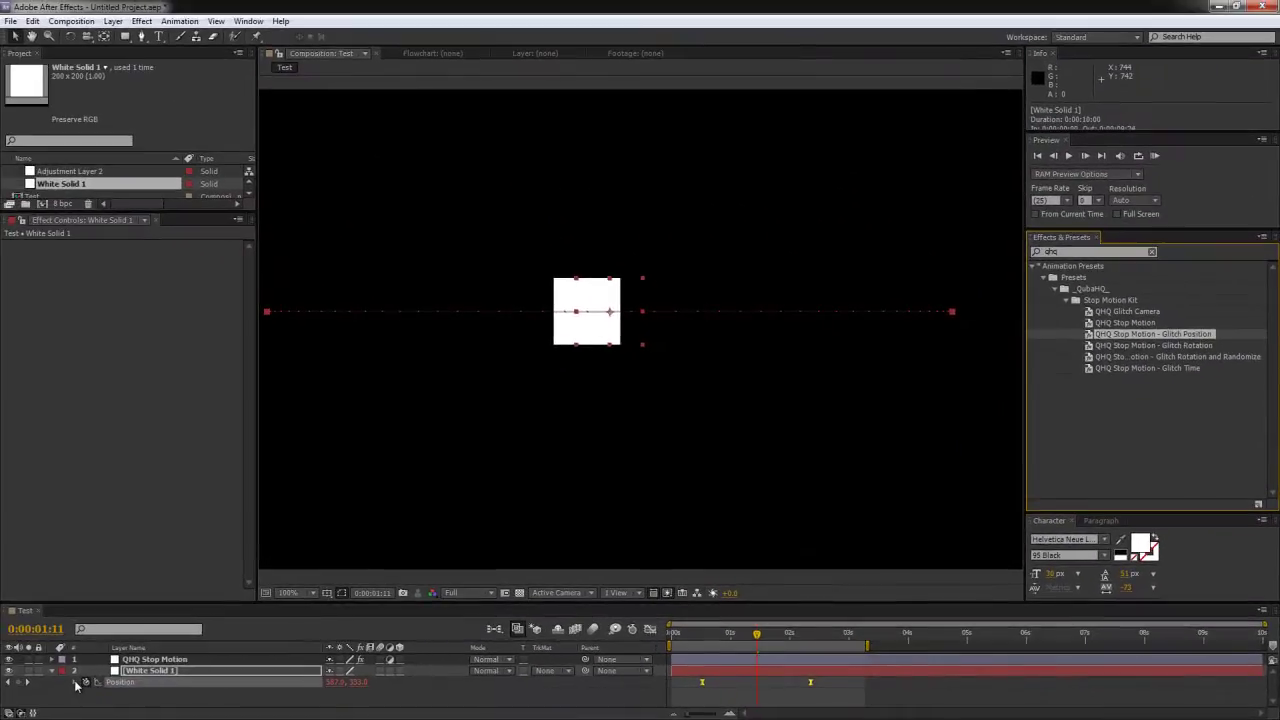
Examine the full Position expression on White Solid 1 in an enlarged timeline, then collapse the layer and restore the timeline height
{"action": "left_click", "coordinate": [74, 681]}
{"action": "left_click_drag", "start_coordinate": [628, 605], "coordinate": [628, 365]}
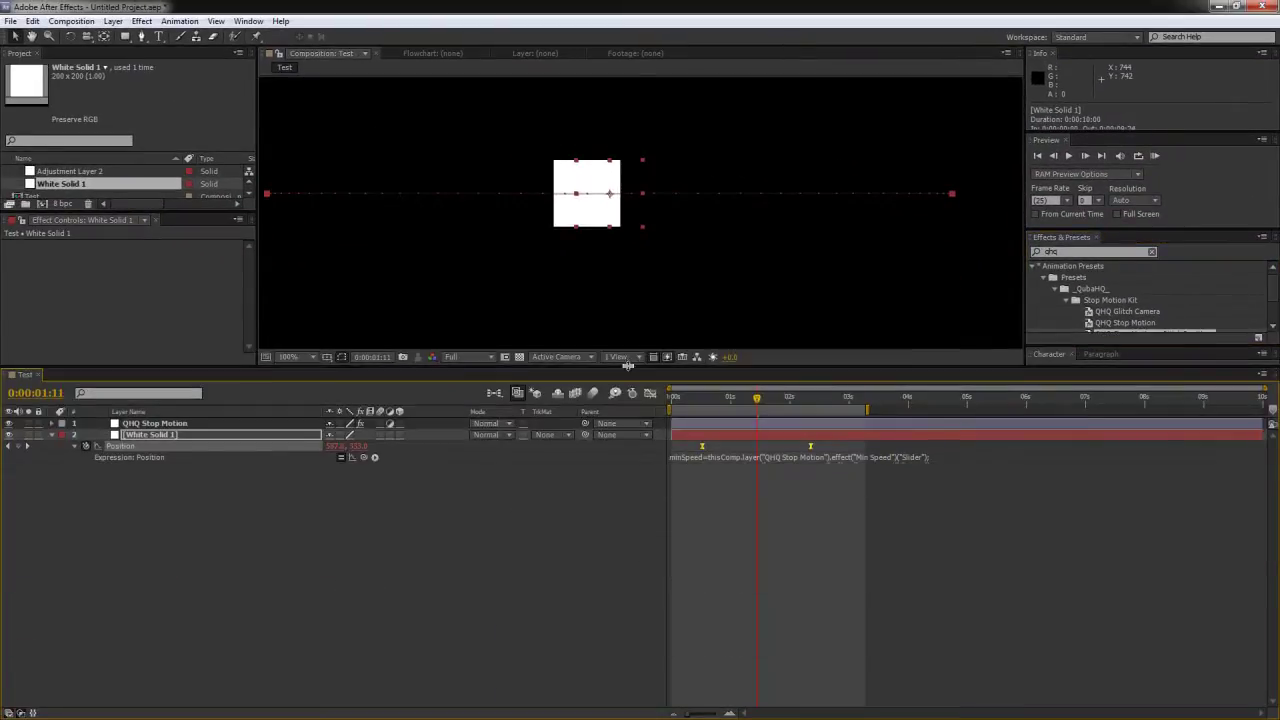
{"action": "left_click", "coordinate": [843, 461]}
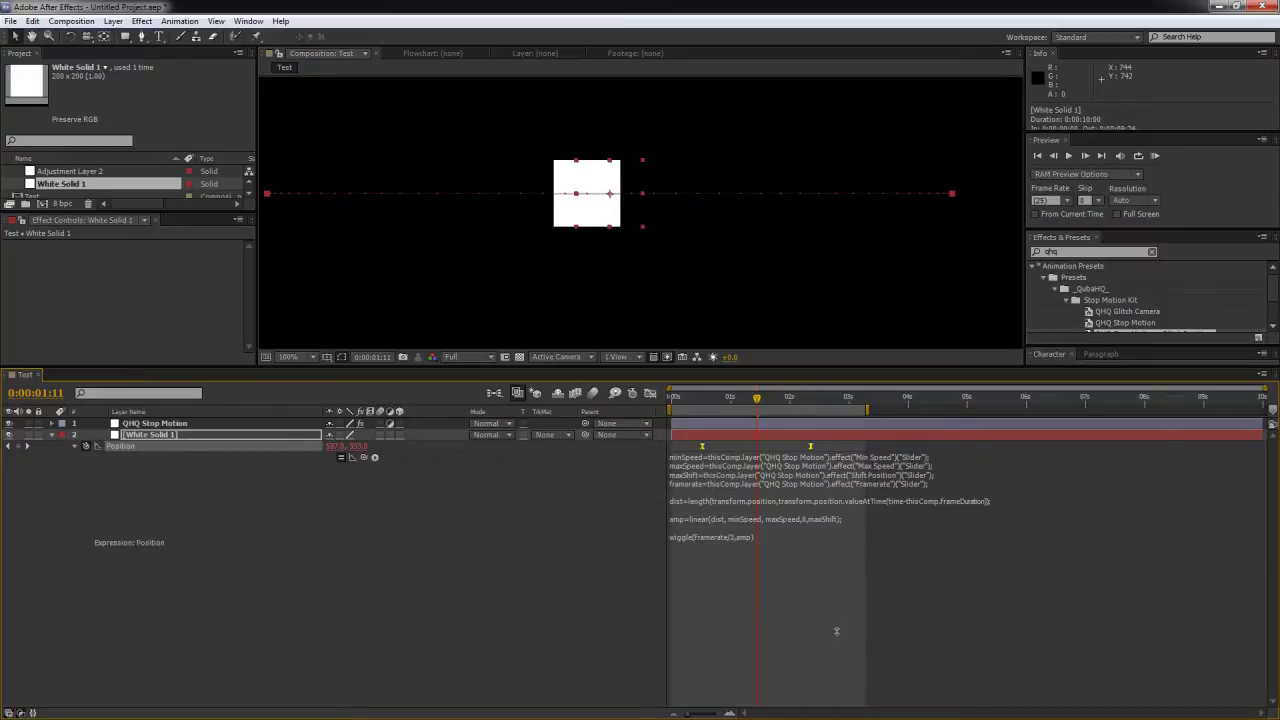
{"action": "key", "text": "KP_Enter"}
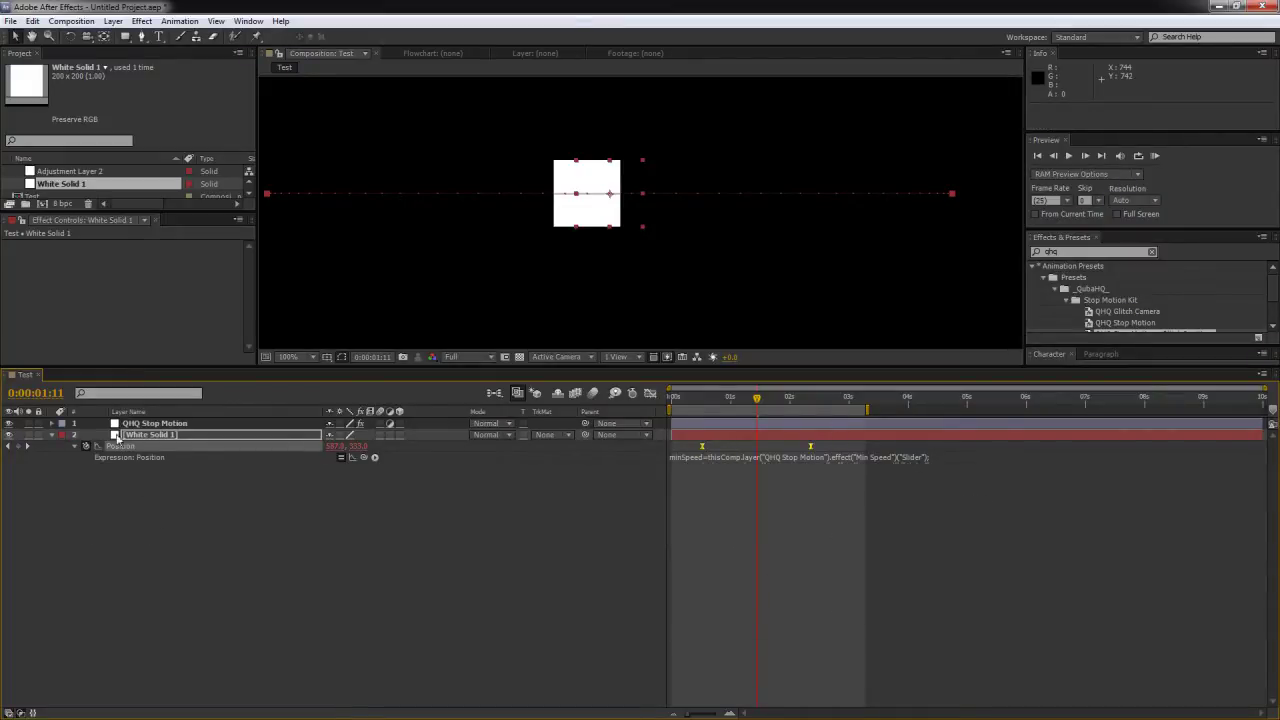
{"action": "left_click", "coordinate": [53, 435]}
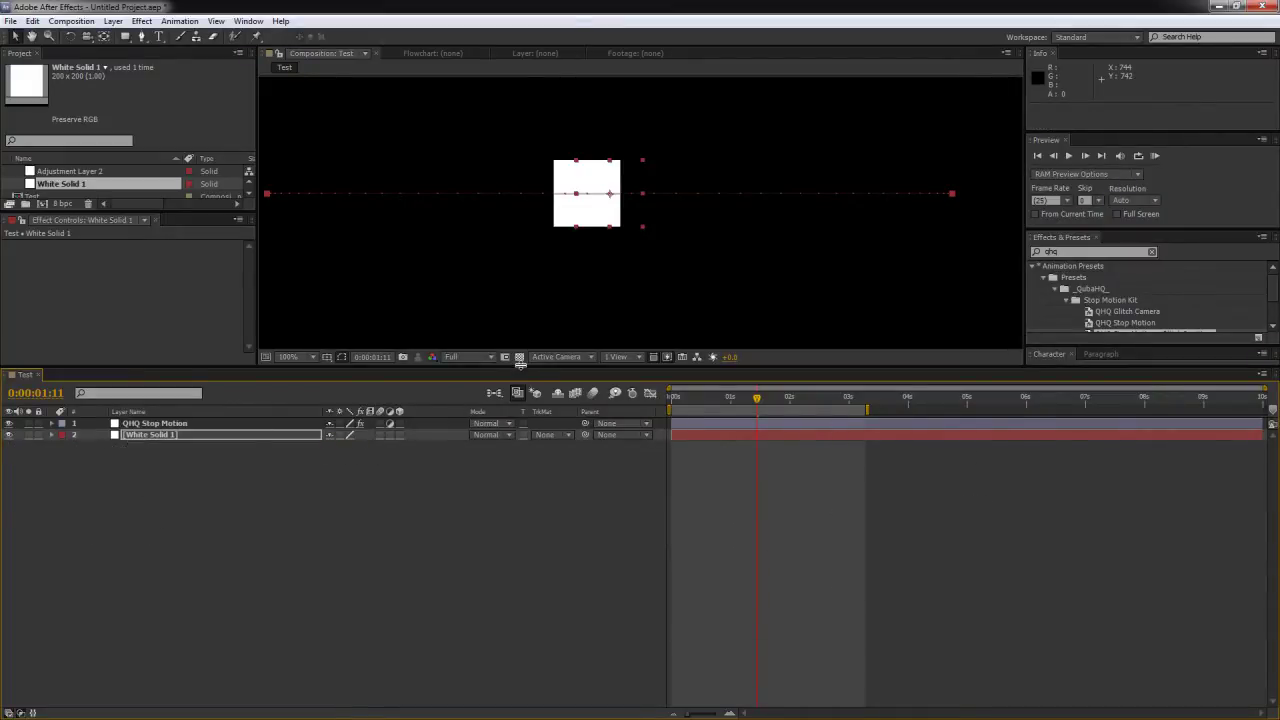
{"action": "left_click_drag", "start_coordinate": [520, 364], "coordinate": [520, 600]}
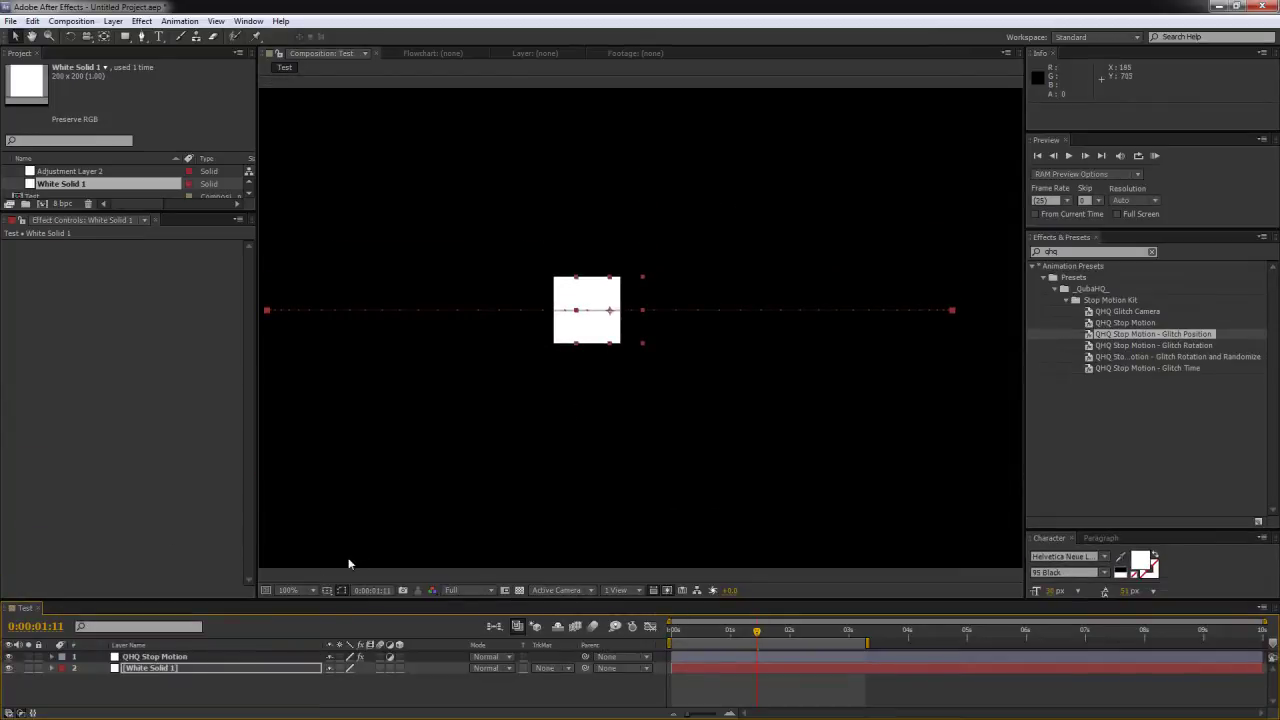
Select the QHQ Stop Motion layer, enlarge the composition view and preview the animation
{"action": "left_click", "coordinate": [145, 657]}
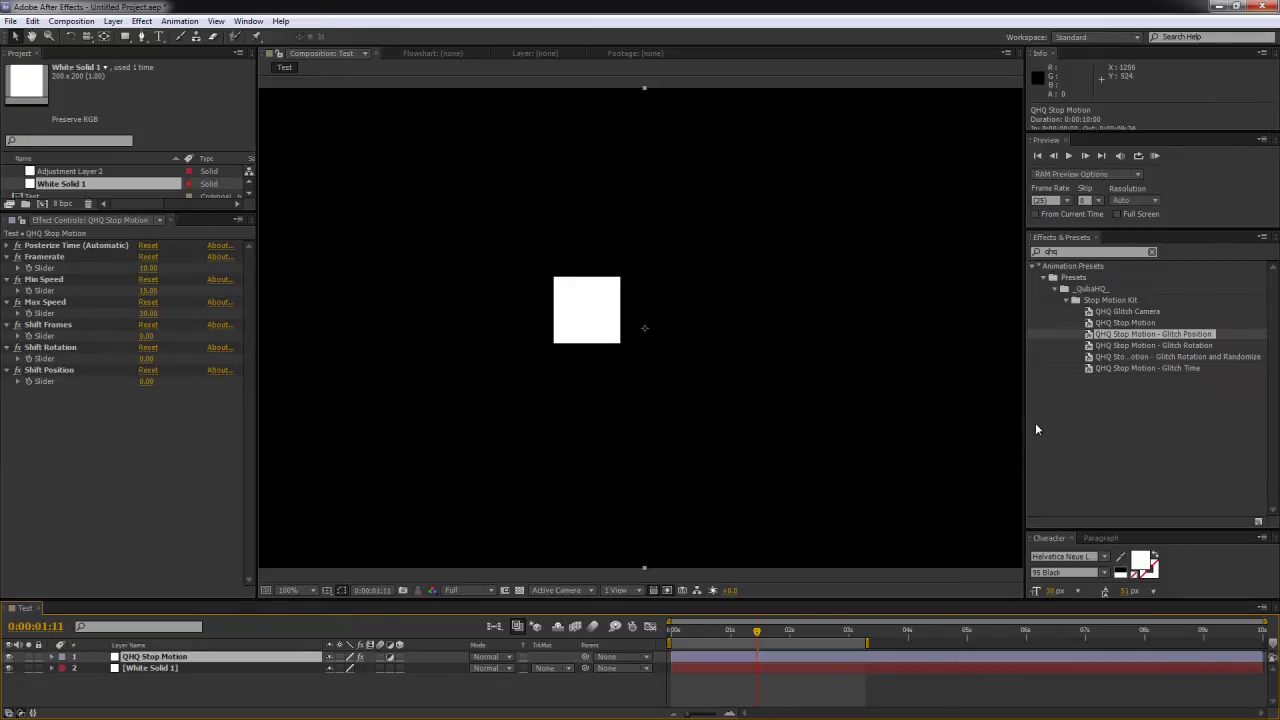
{"action": "left_click_drag", "start_coordinate": [1024, 423], "coordinate": [1184, 425]}
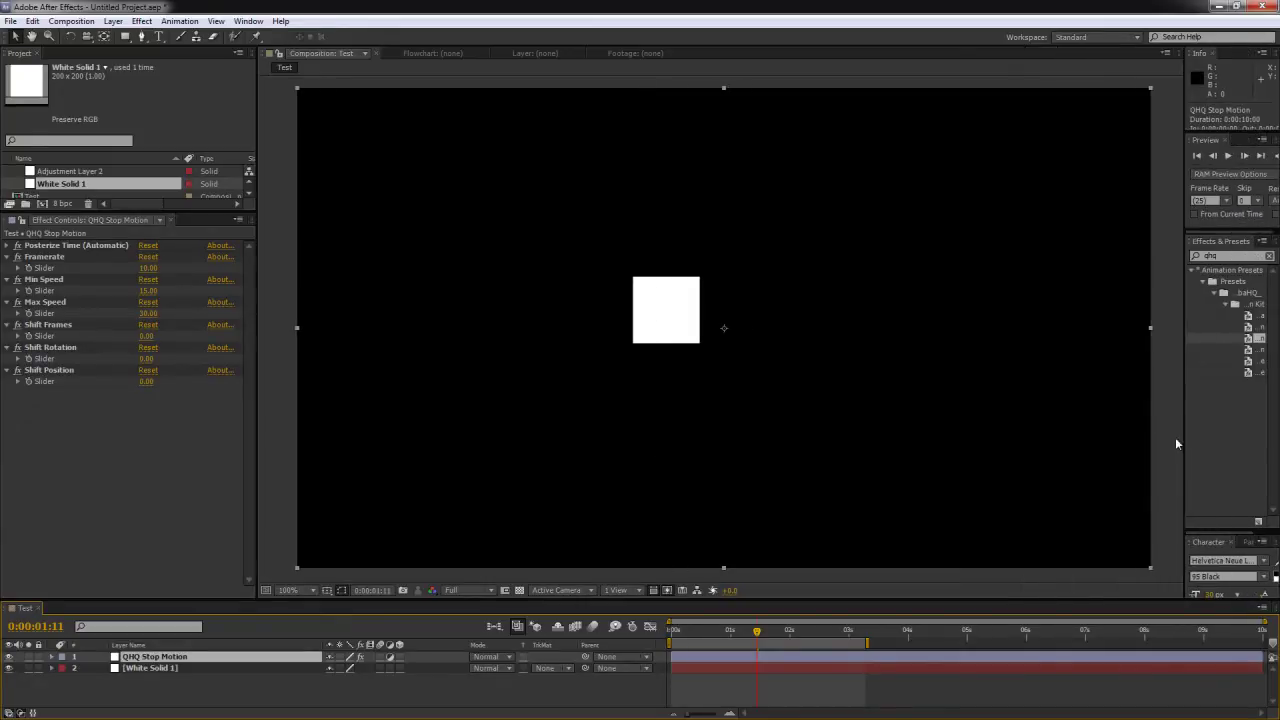
{"action": "key", "text": "KP_0"}
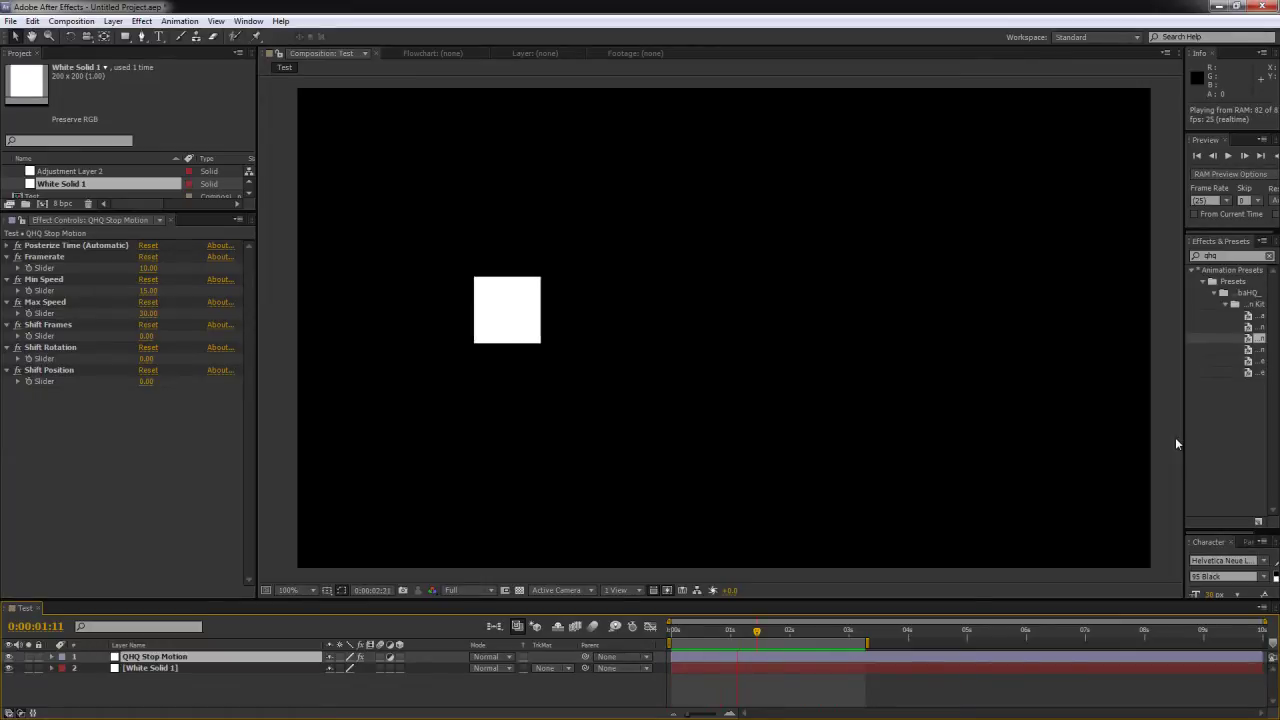
{"action": "key", "text": "space"}
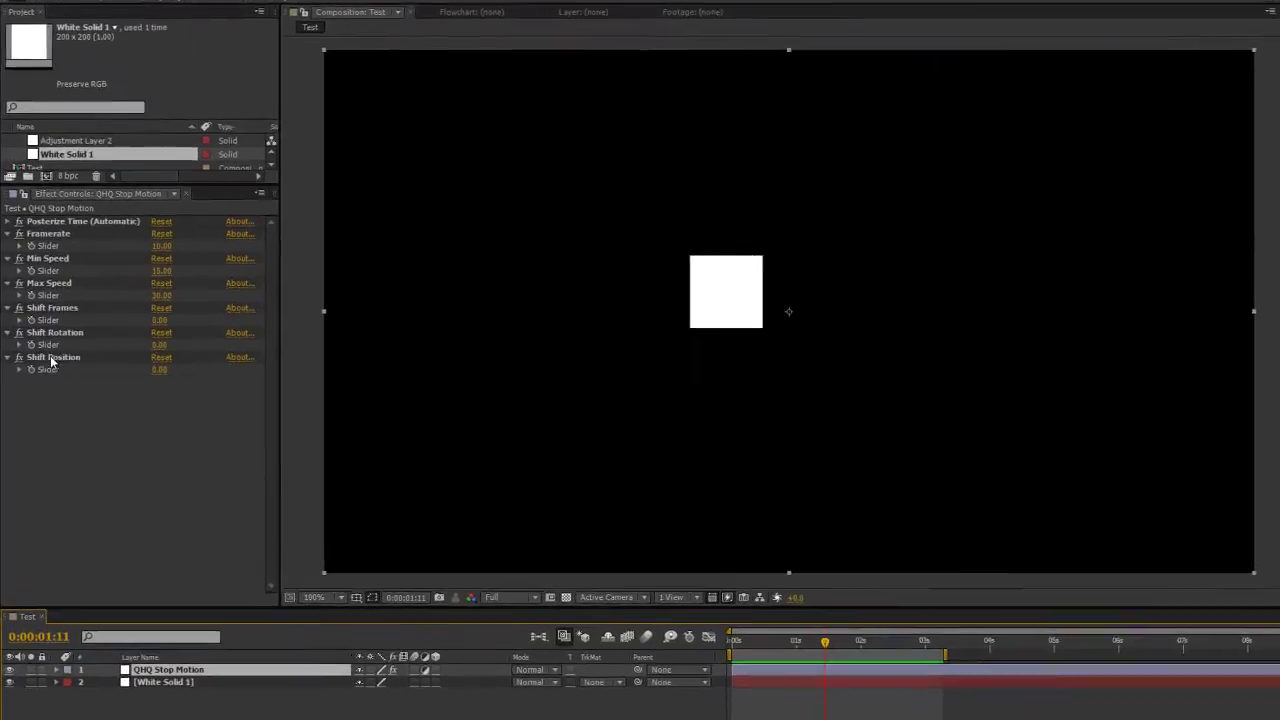
Try a Shift Position value of 50 on the QHQ Stop Motion layer and preview the animation
{"action": "left_click_drag", "start_coordinate": [158, 369], "coordinate": [186, 367]}
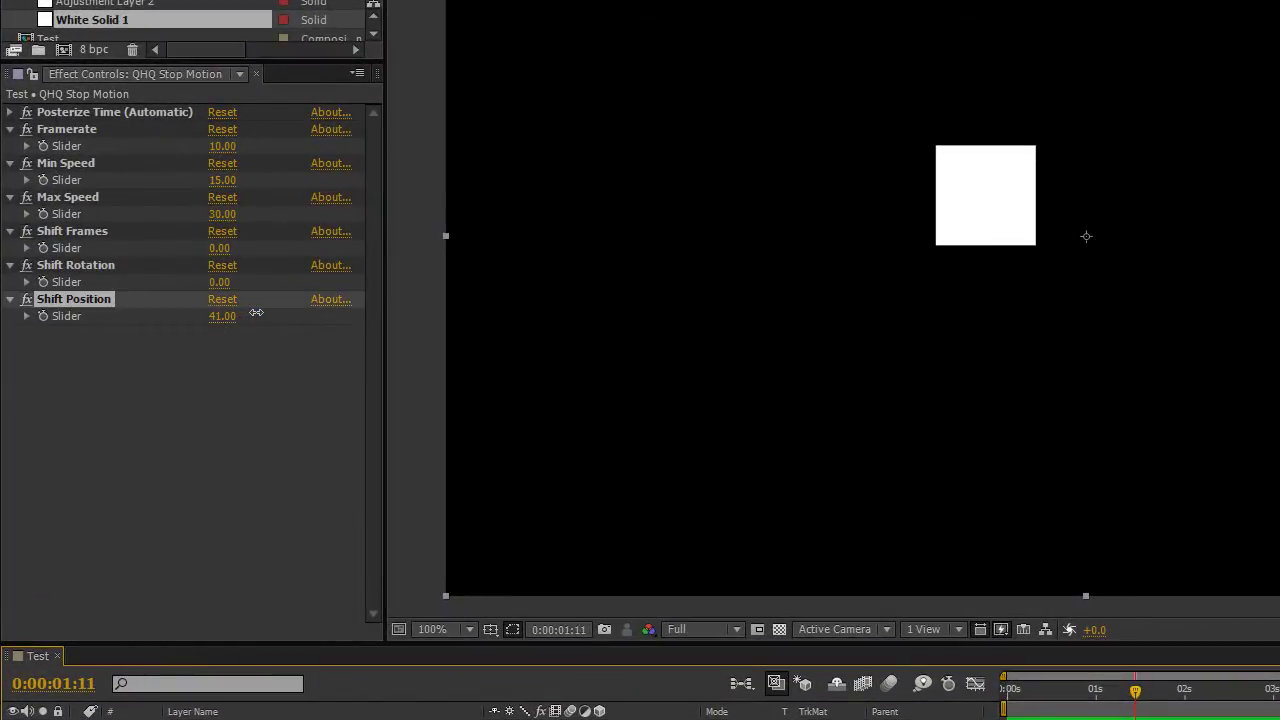
{"action": "left_click_drag", "start_coordinate": [256, 312], "coordinate": [265, 311]}
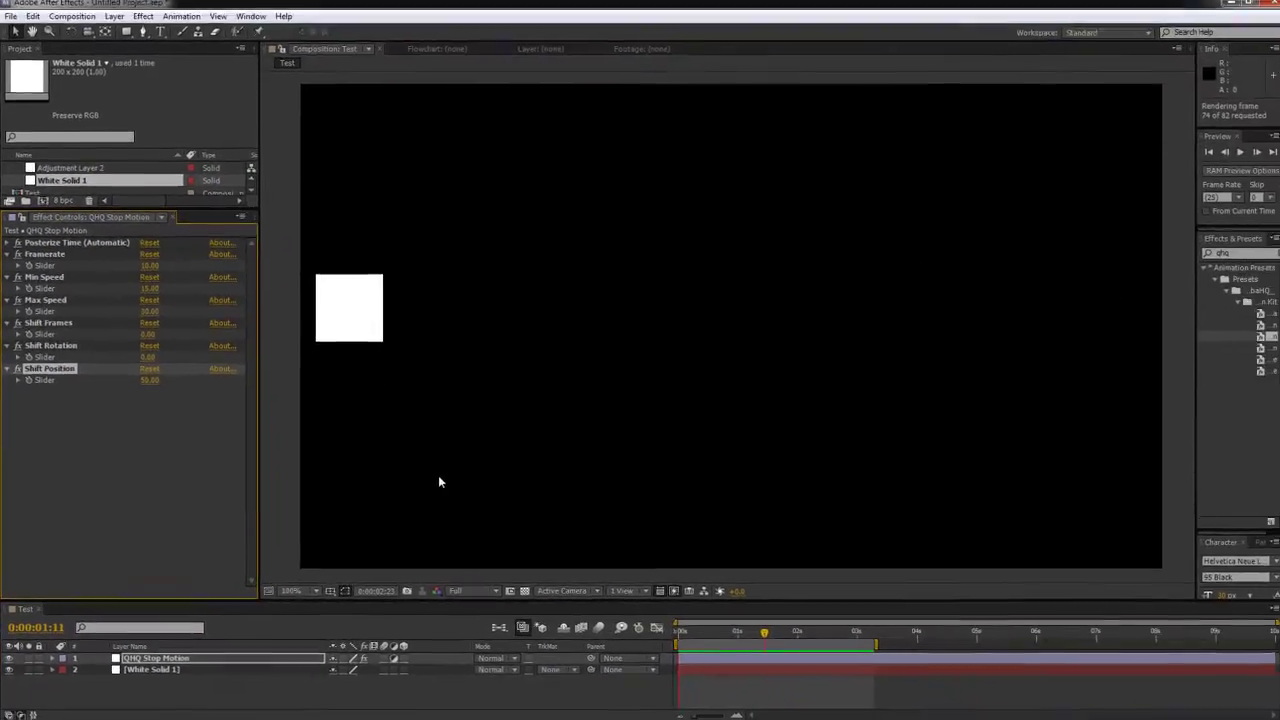
{"action": "key", "text": "KP_0"}
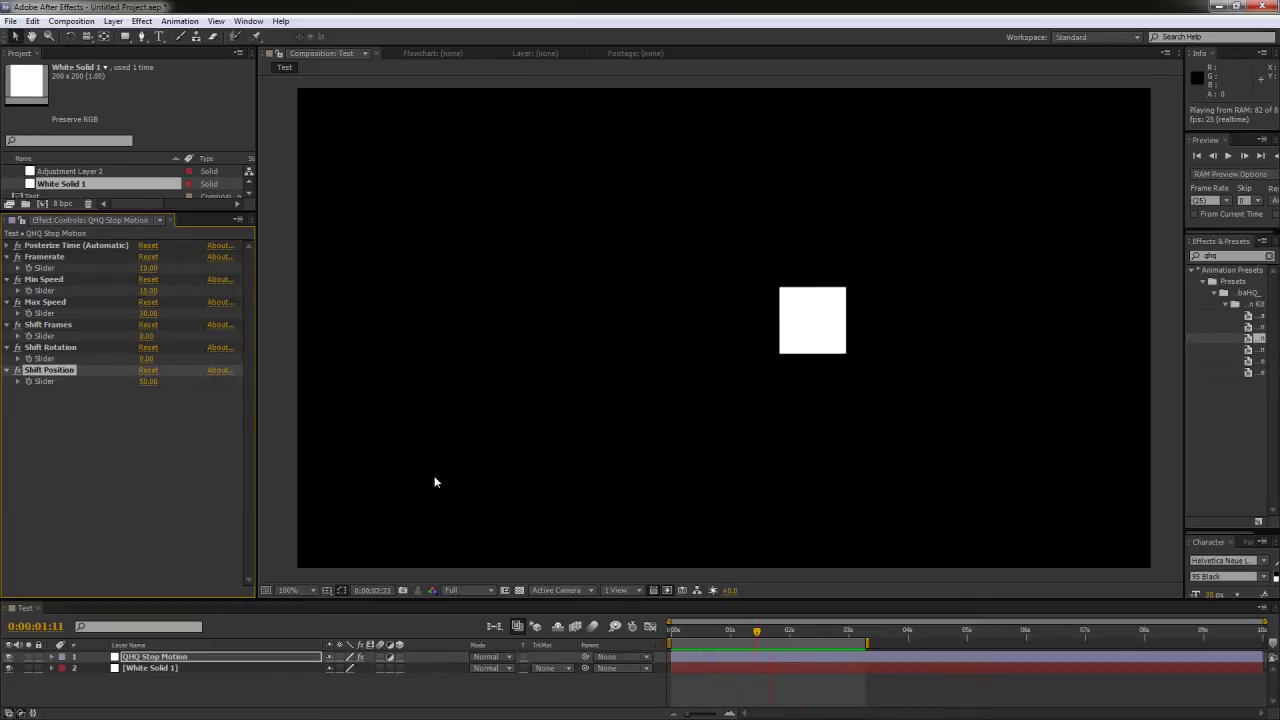
{"action": "key", "text": "space"}
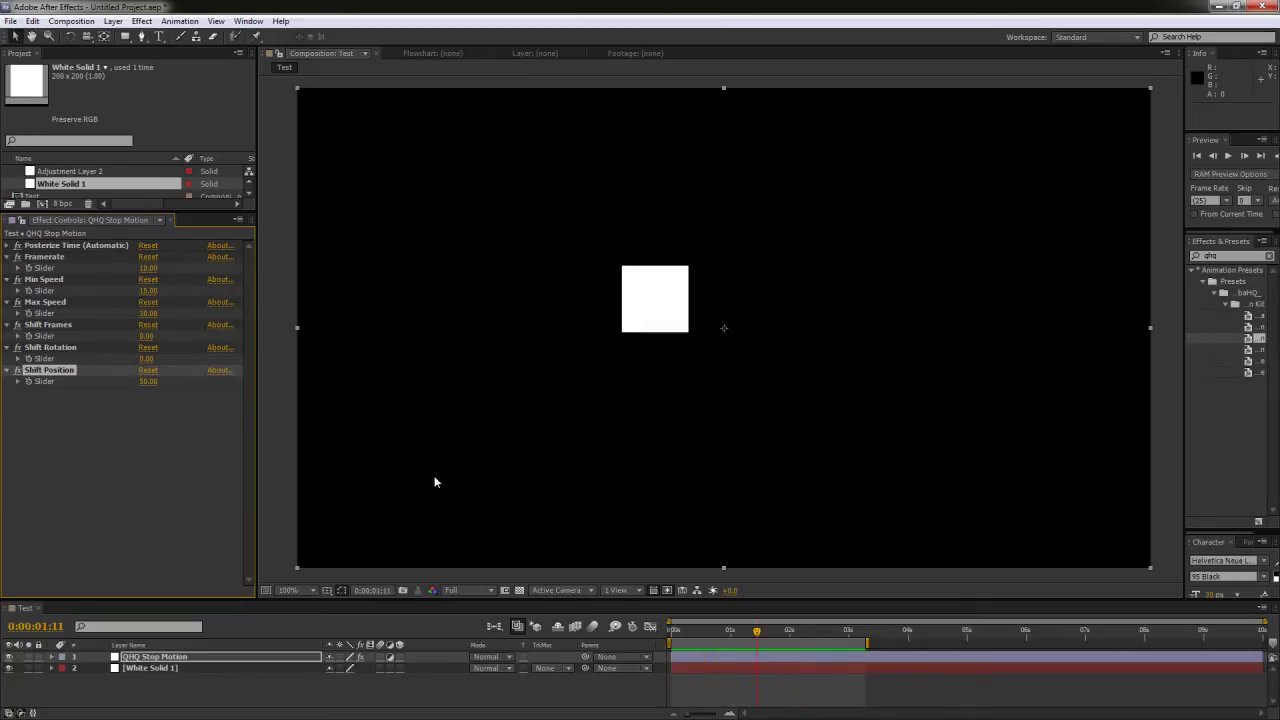
Set the Shift Position slider to 20 and preview the animation
{"action": "left_click", "coordinate": [148, 382]}
{"action": "type", "text": "20"}
{"action": "key", "text": "Return"}
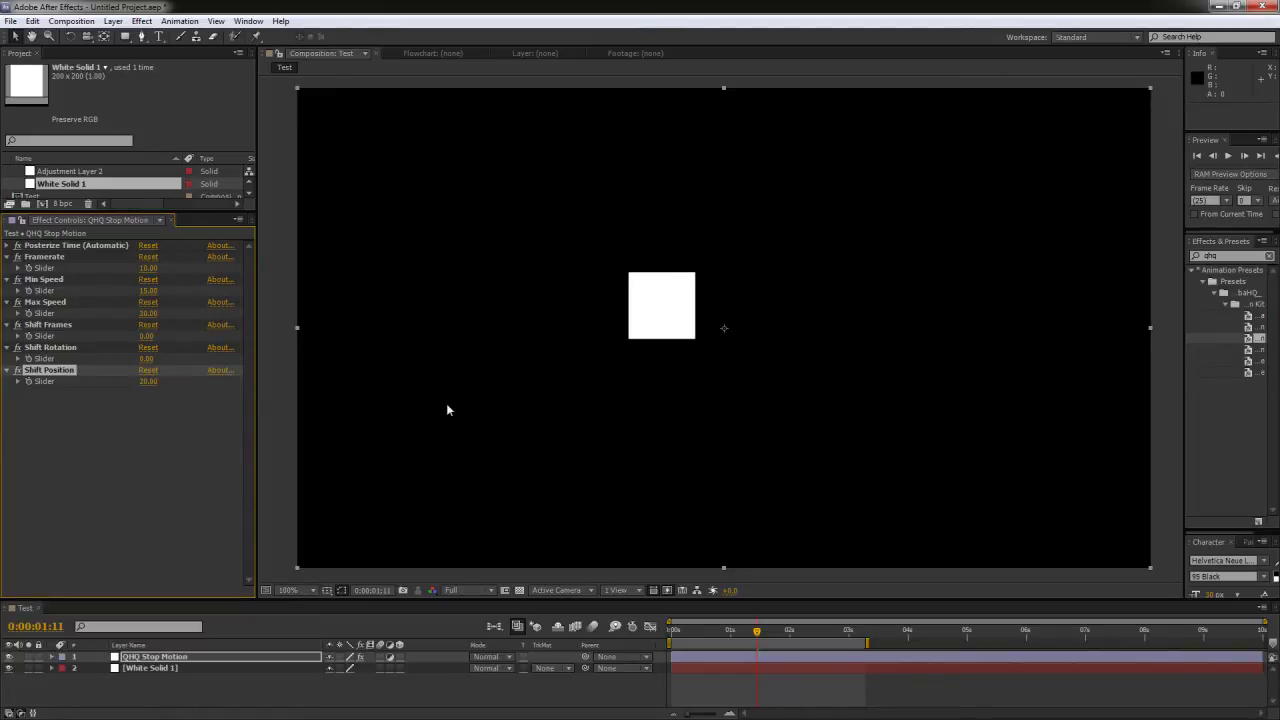
{"action": "key", "text": "space"}
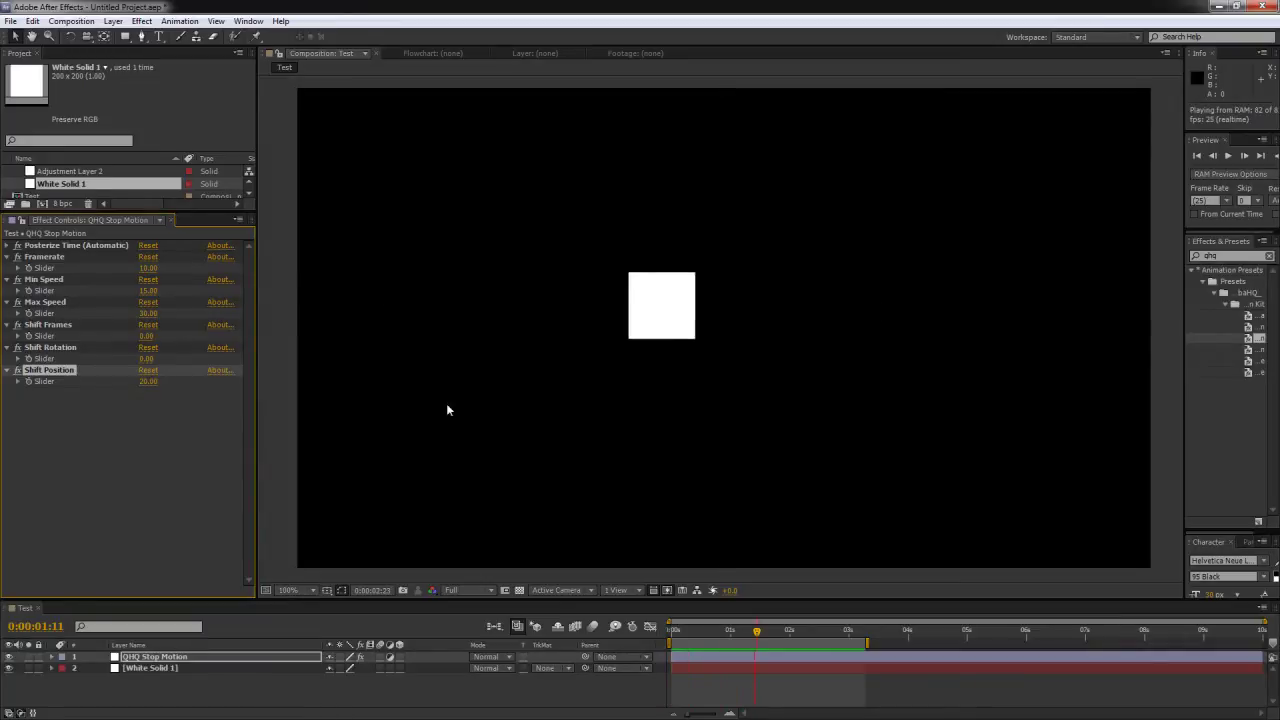
{"action": "key", "text": "space"}
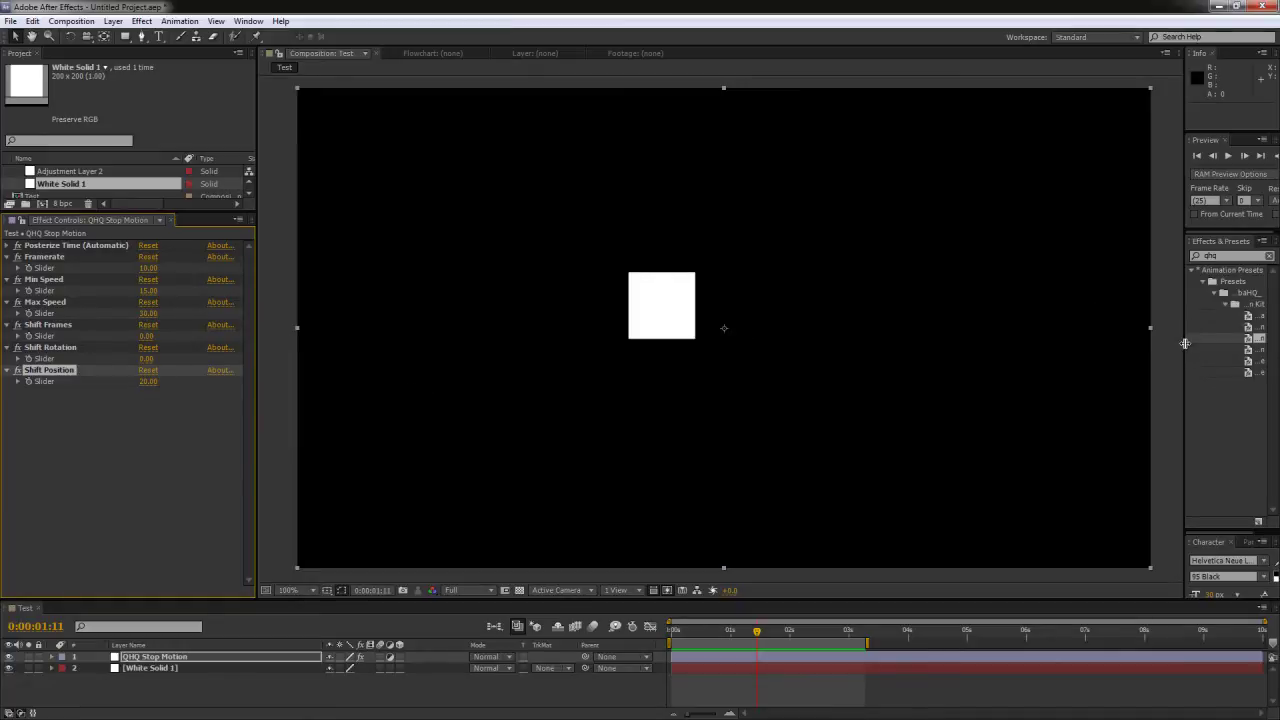
Apply the QHQ Stop Motion - Glitch Rotation preset to White Solid 1 from the widened presets list
{"action": "left_click_drag", "start_coordinate": [1183, 343], "coordinate": [1141, 343]}
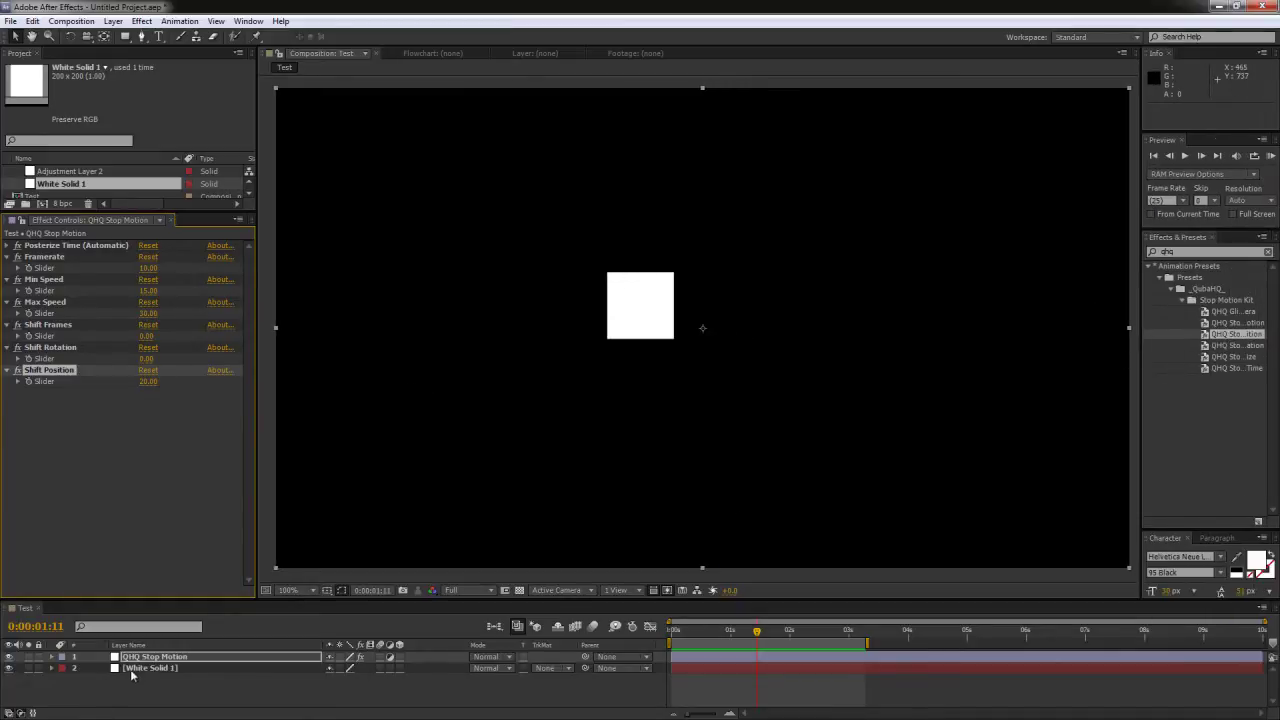
{"action": "left_click", "coordinate": [145, 668]}
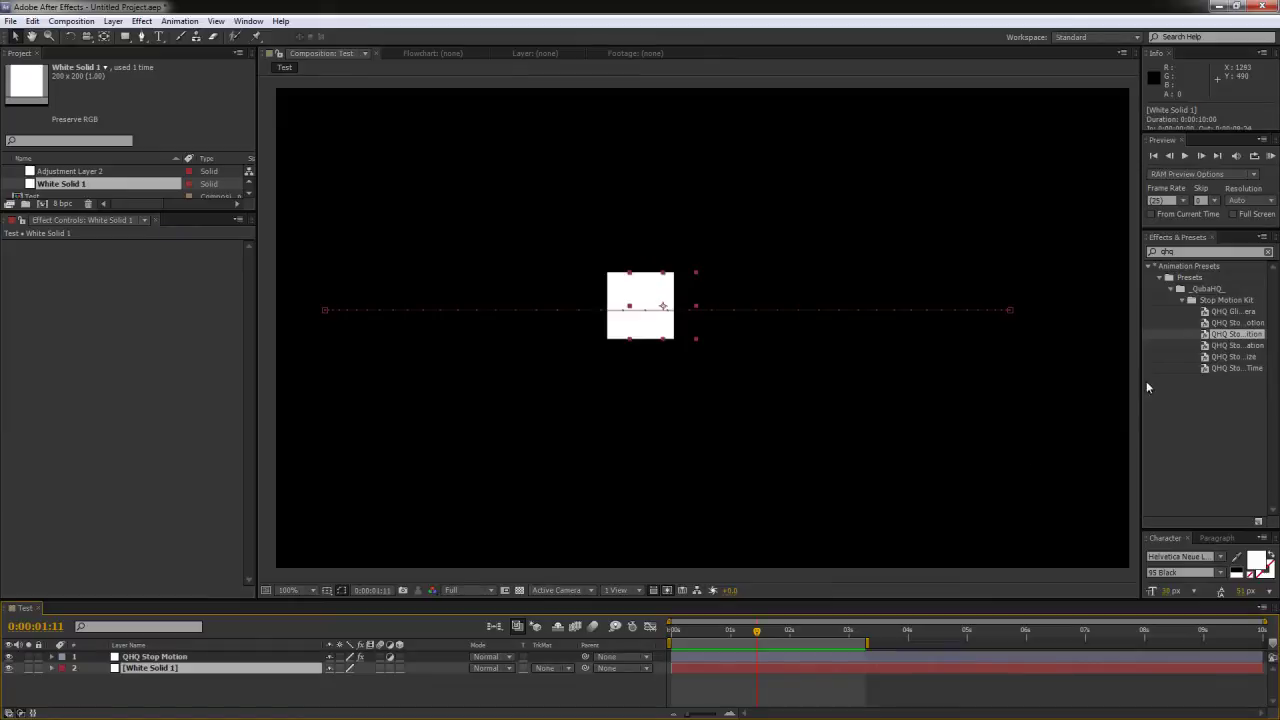
{"action": "left_click_drag", "start_coordinate": [1140, 381], "coordinate": [990, 377]}
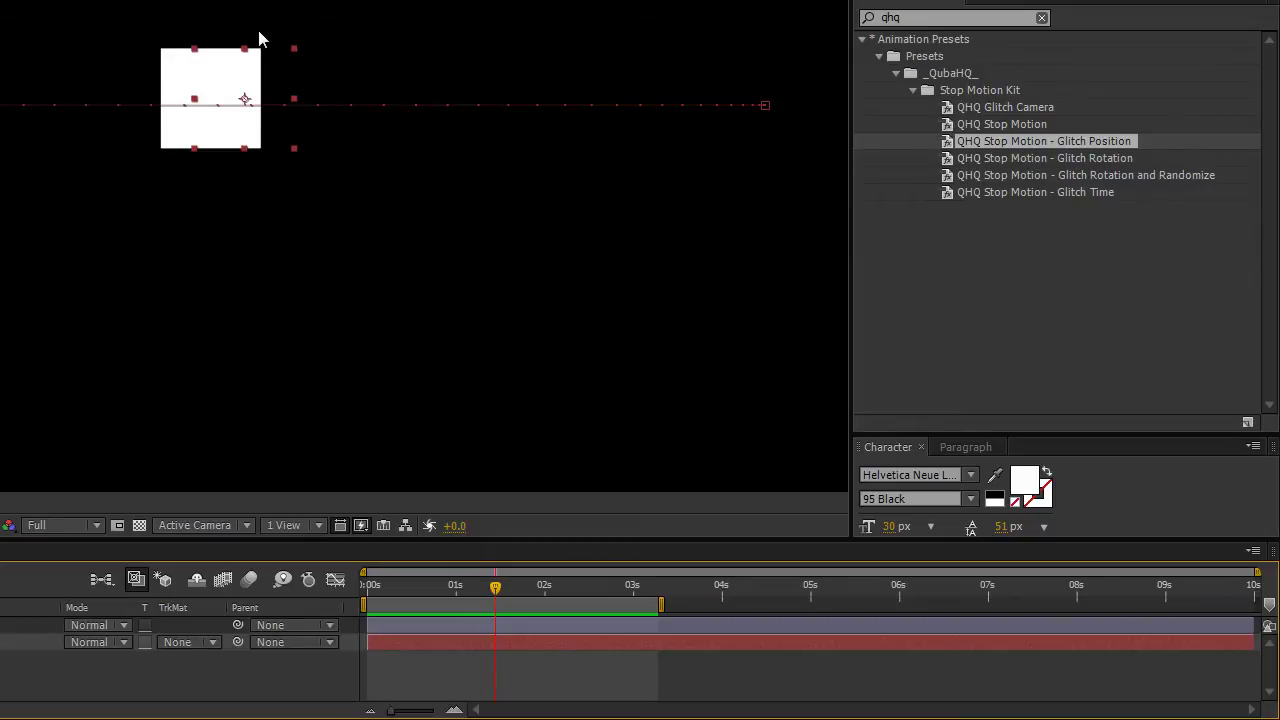
{"action": "left_click", "coordinate": [1096, 158]}
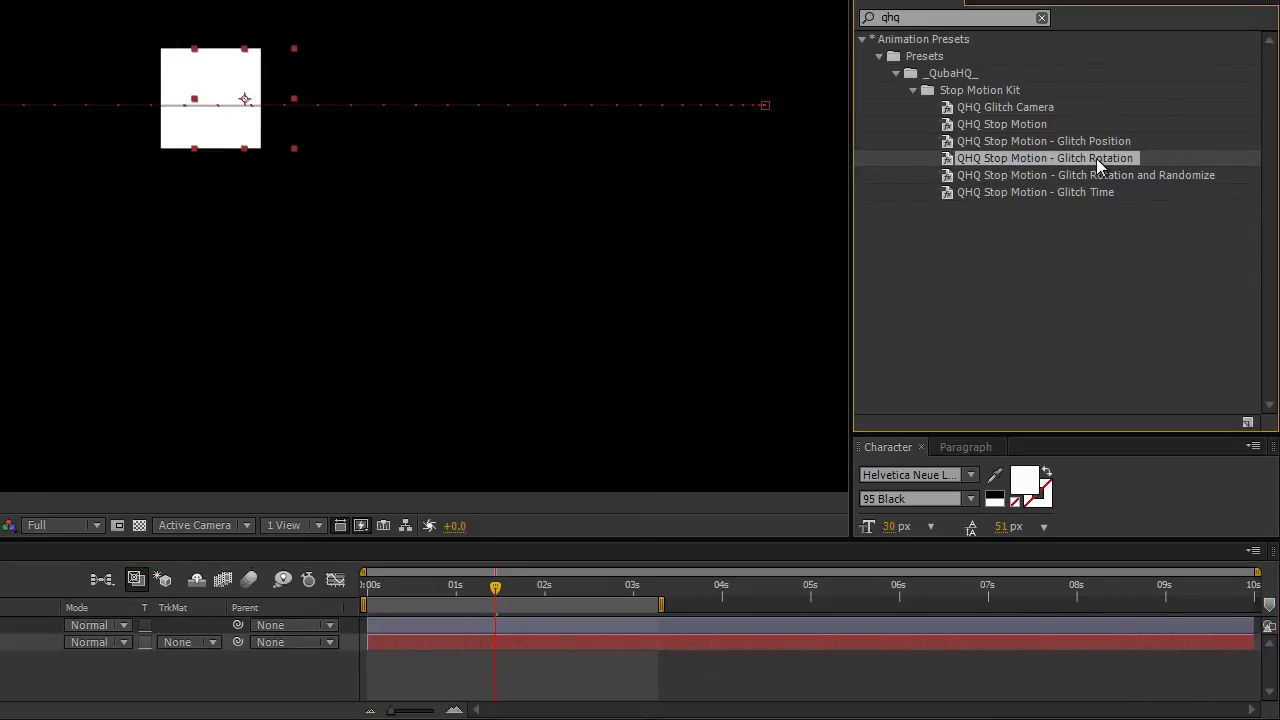
Check the Rotation property among White Solid 1's transform properties and collapse the layer
{"action": "key", "text": "u"}
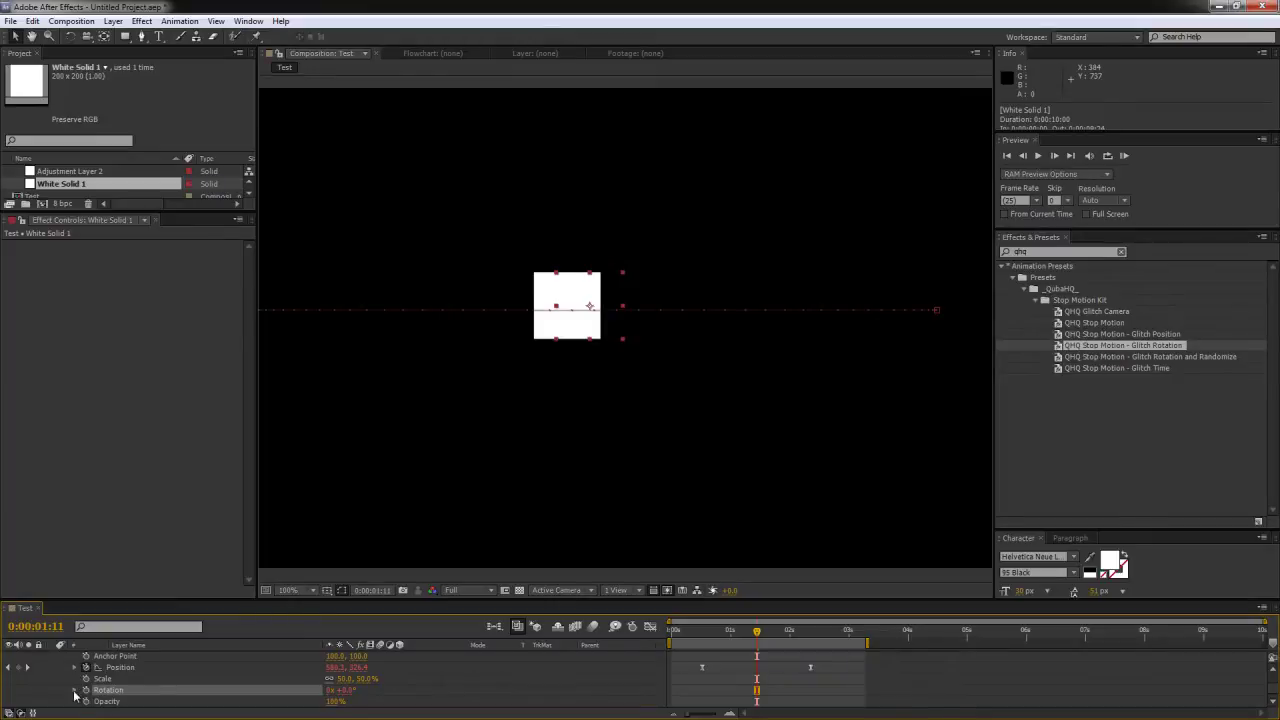
{"action": "left_click", "coordinate": [74, 691]}
{"action": "scroll", "coordinate": [94, 680], "scroll_direction": "up", "scroll_amount": 2}
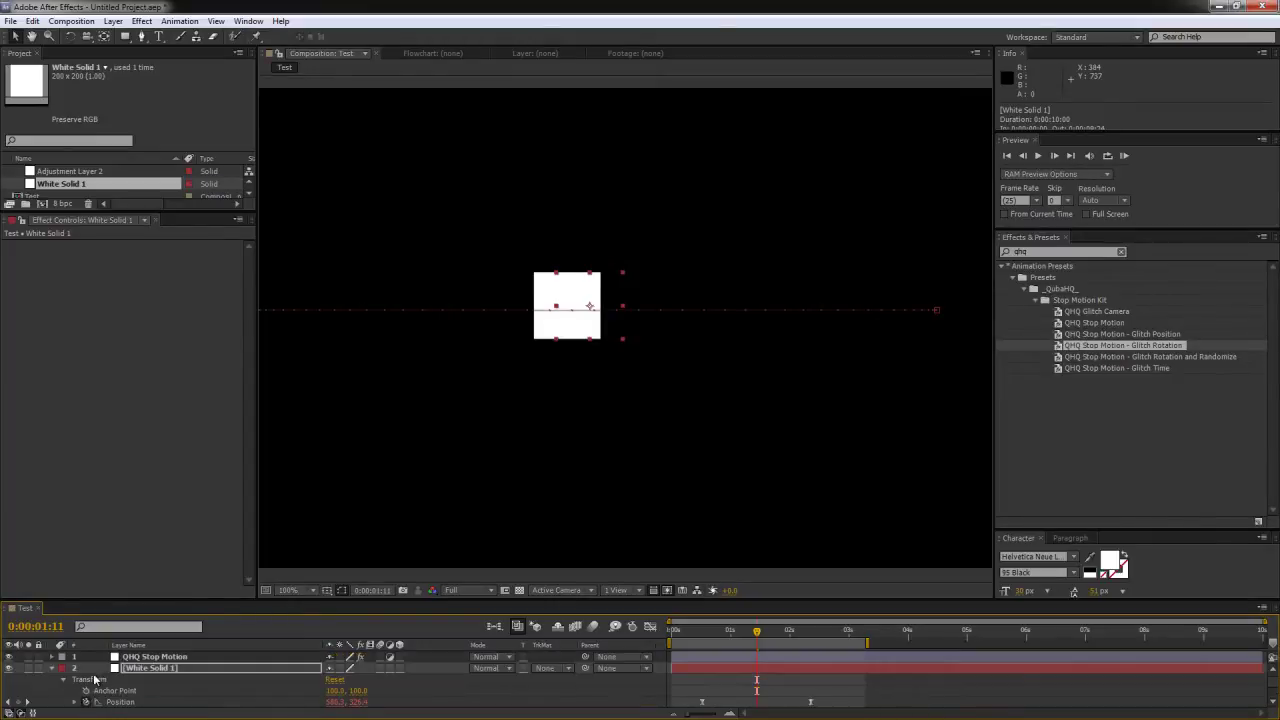
{"action": "left_click", "coordinate": [52, 668]}
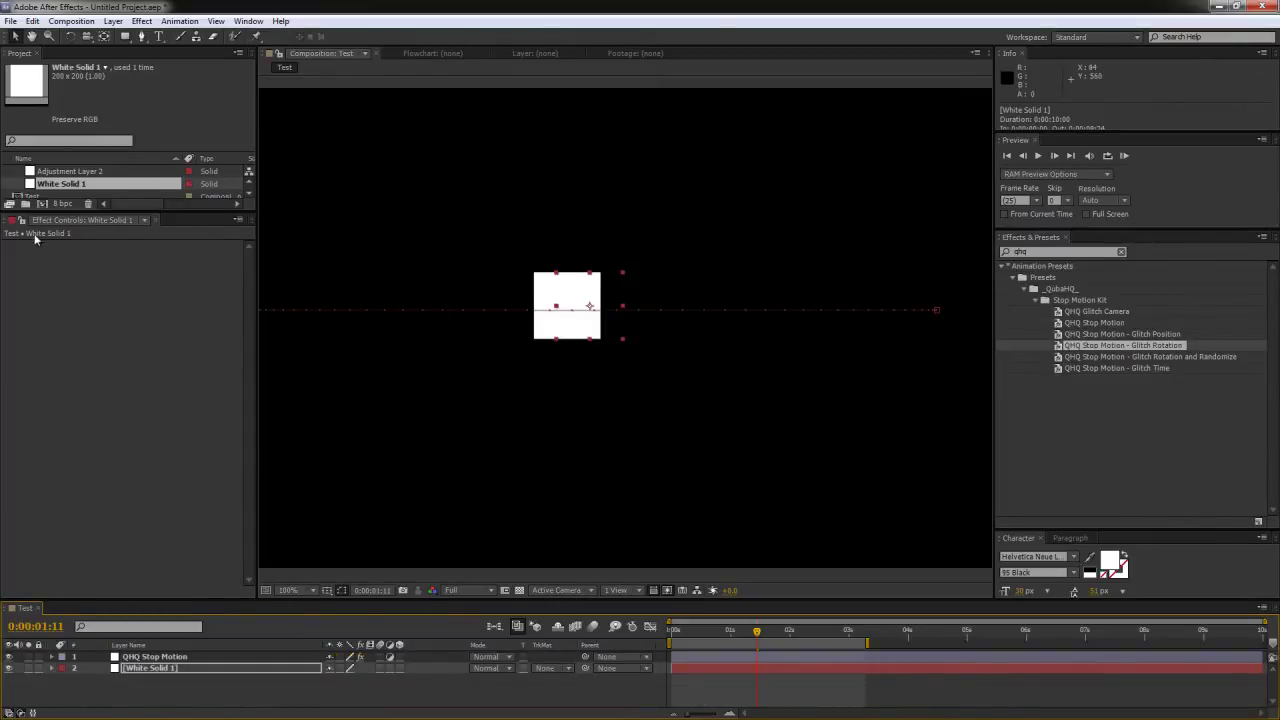
Set the Shift Rotation slider on the QHQ Stop Motion layer to 5 and preview the animation
{"action": "left_click", "coordinate": [155, 656]}
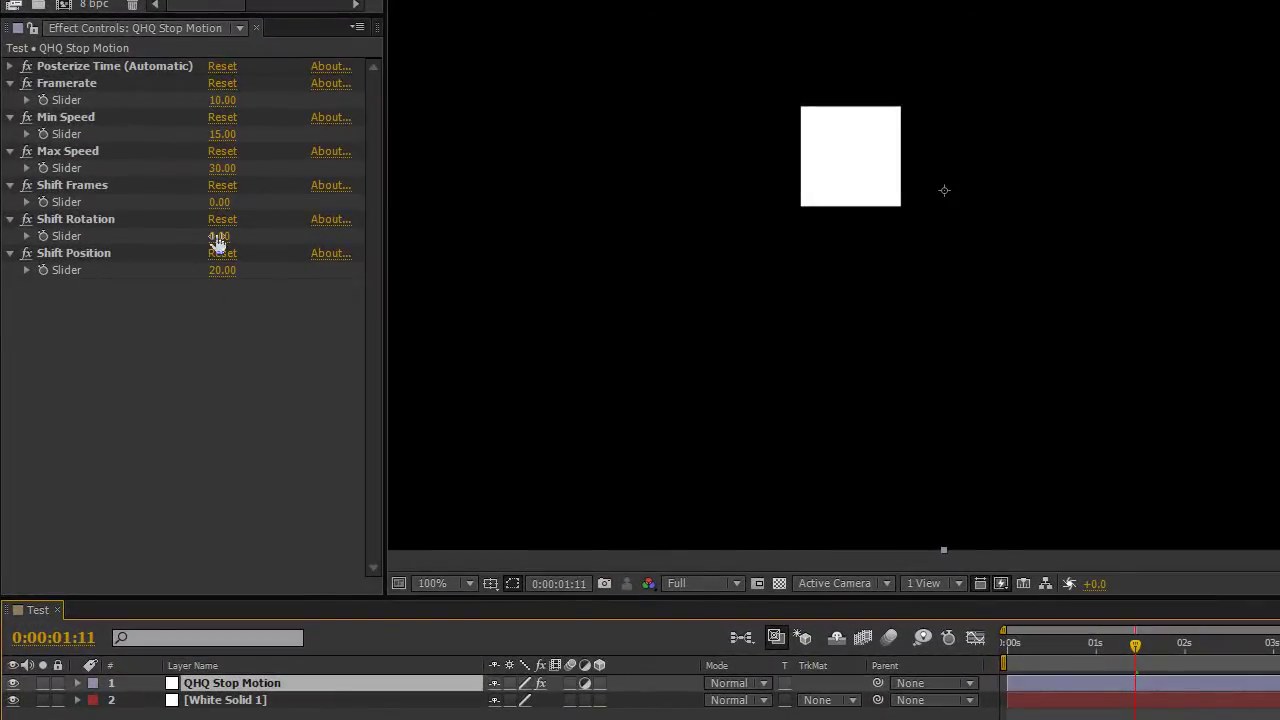
{"action": "left_click", "coordinate": [218, 237]}
{"action": "type", "text": "5"}
{"action": "key", "text": "Return"}
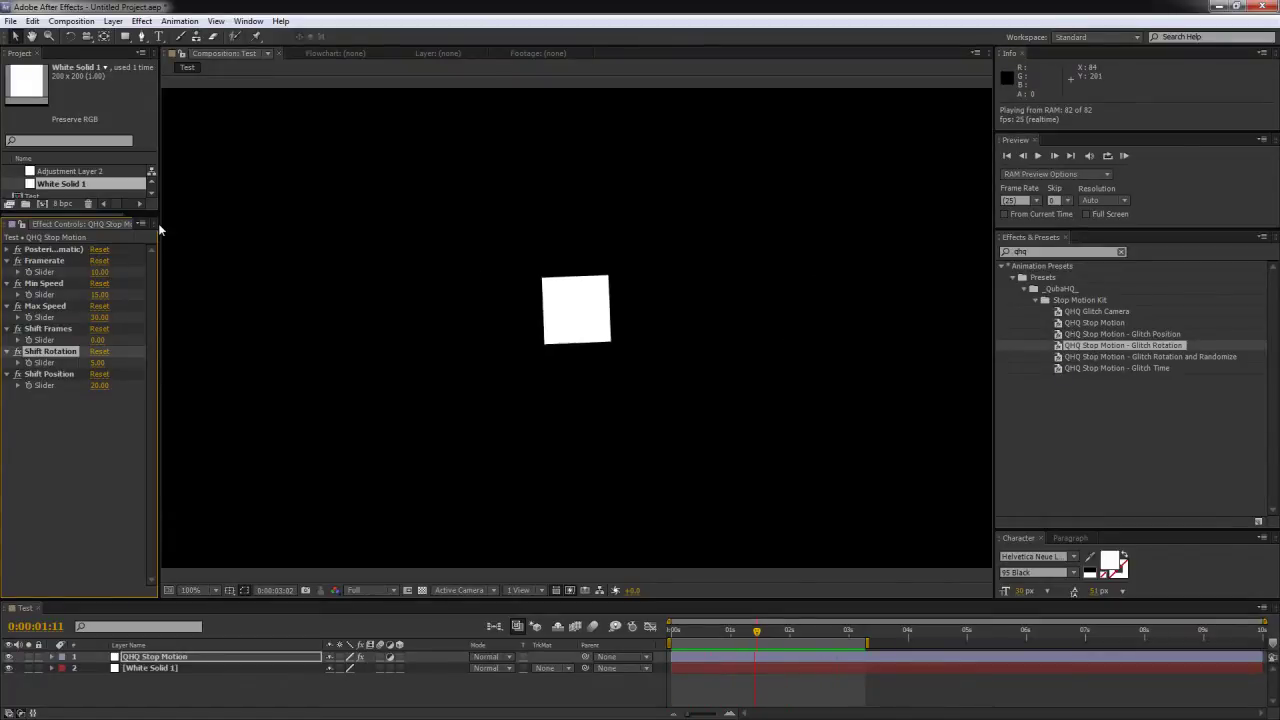
{"action": "key", "text": "space"}
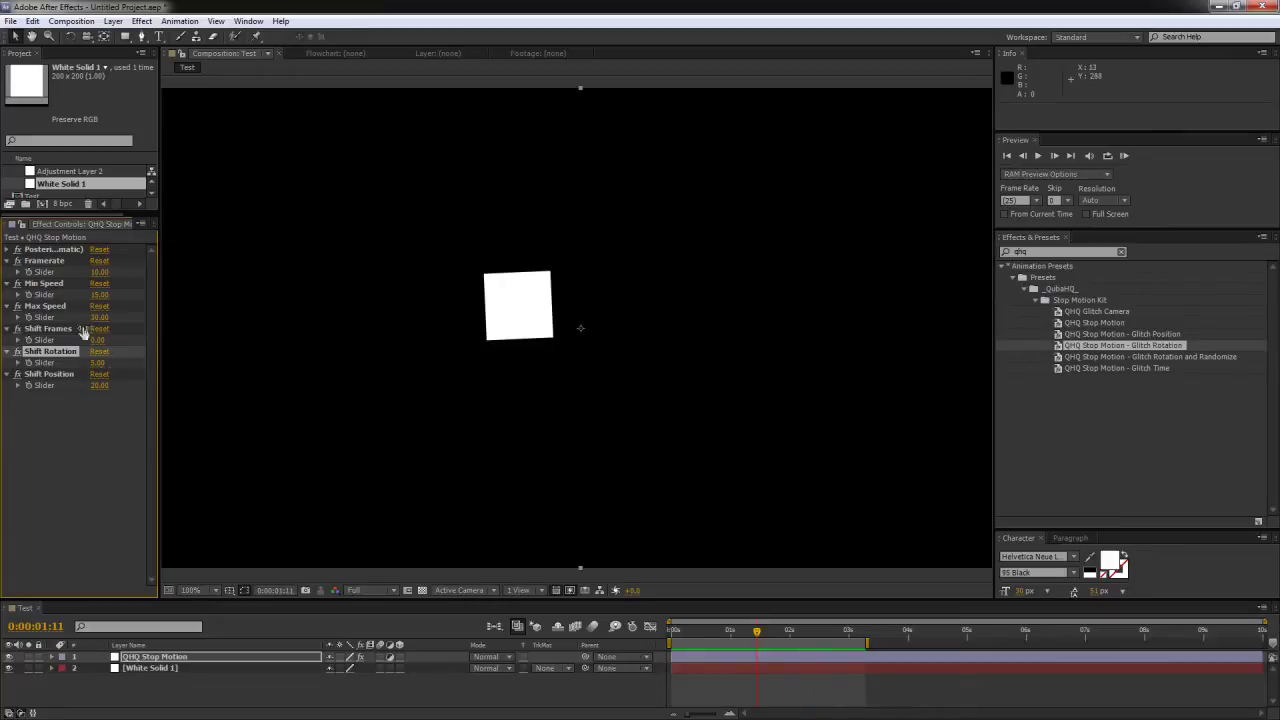
Try an extreme Shift Rotation value of 90 and preview the animation
{"action": "left_click", "coordinate": [99, 364]}
{"action": "type", "text": "90"}
{"action": "key", "text": "Return"}
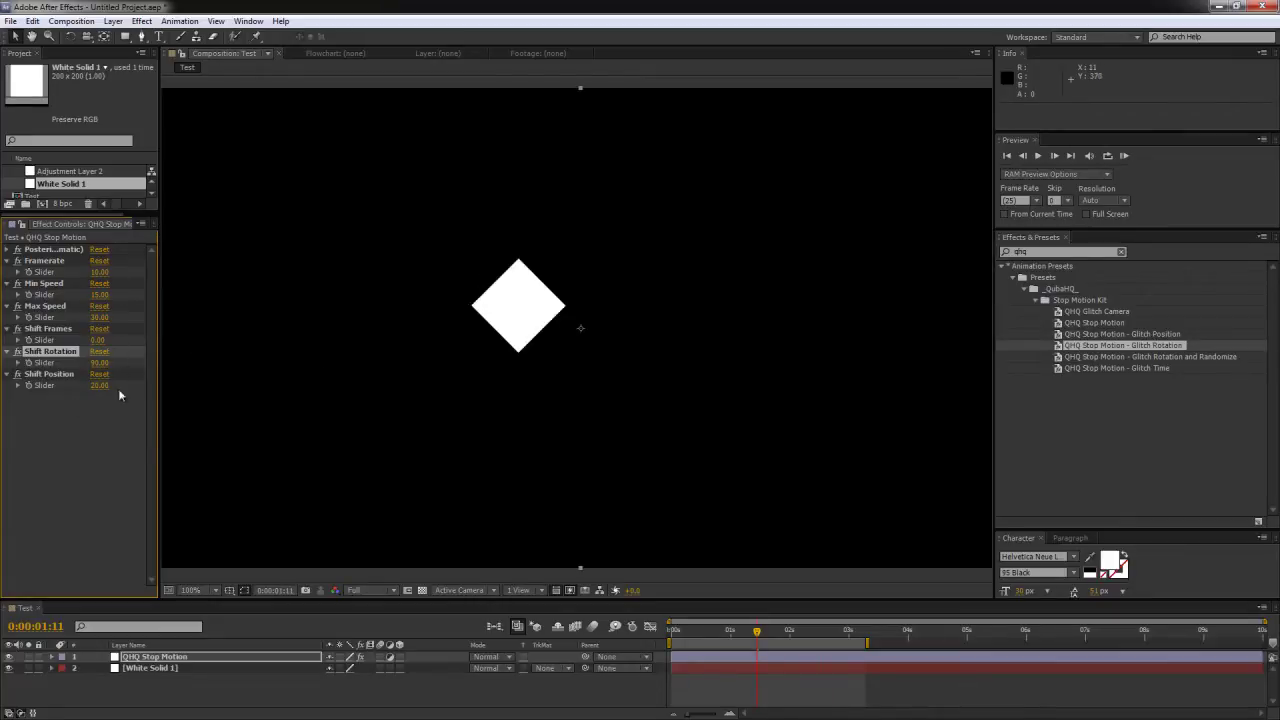
{"action": "key", "text": "space"}
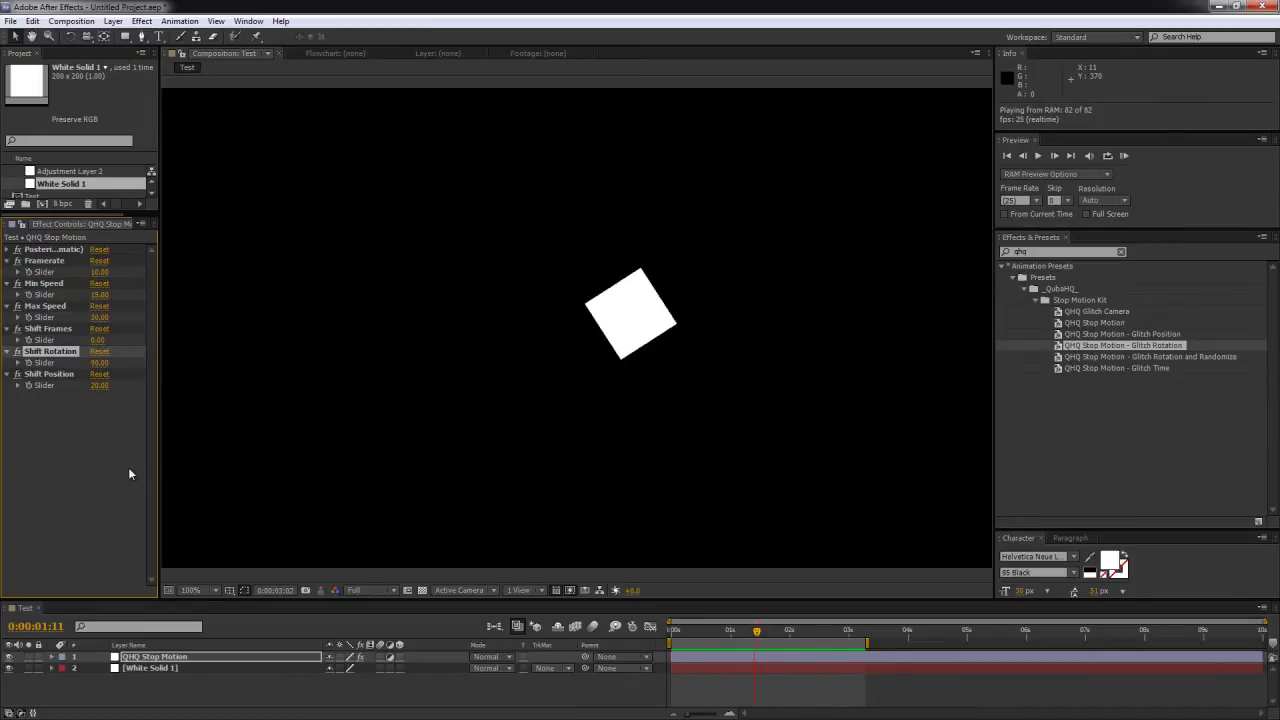
{"action": "left_click", "coordinate": [128, 467]}
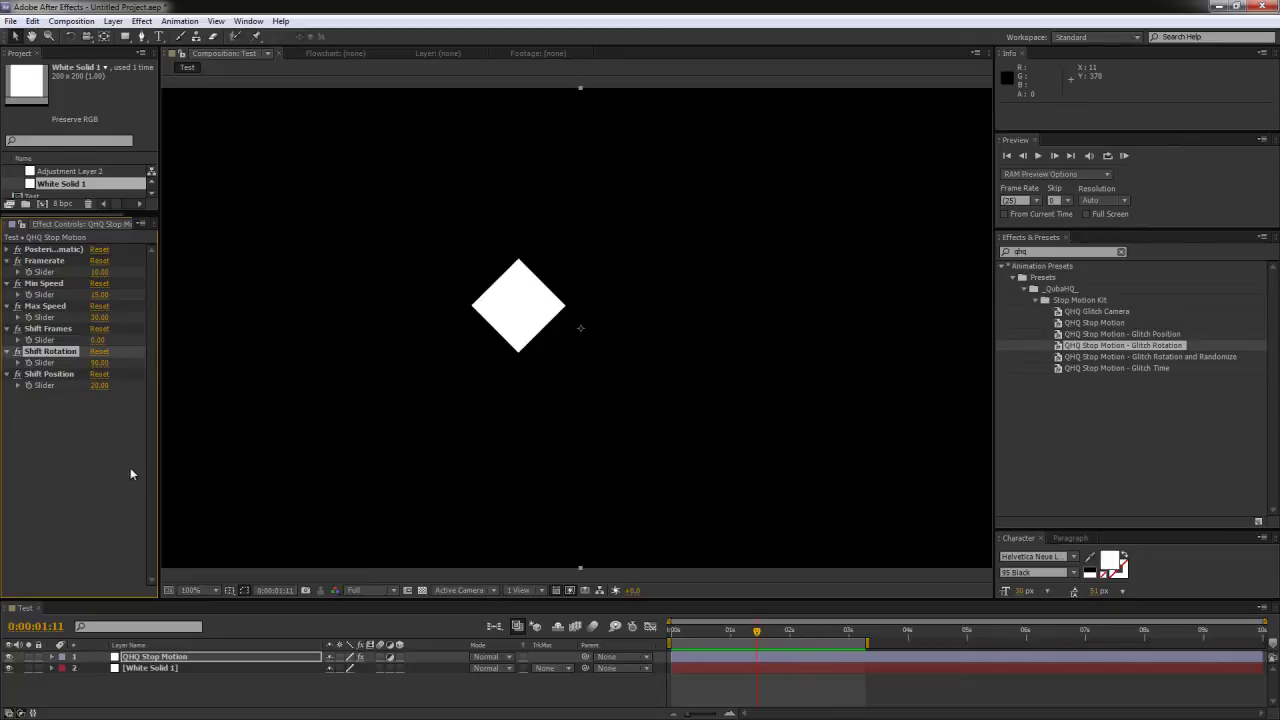
Return the Shift Rotation slider to 5 and preview the animation again
{"action": "left_click", "coordinate": [100, 362]}
{"action": "type", "text": "5"}
{"action": "key", "text": "Return"}
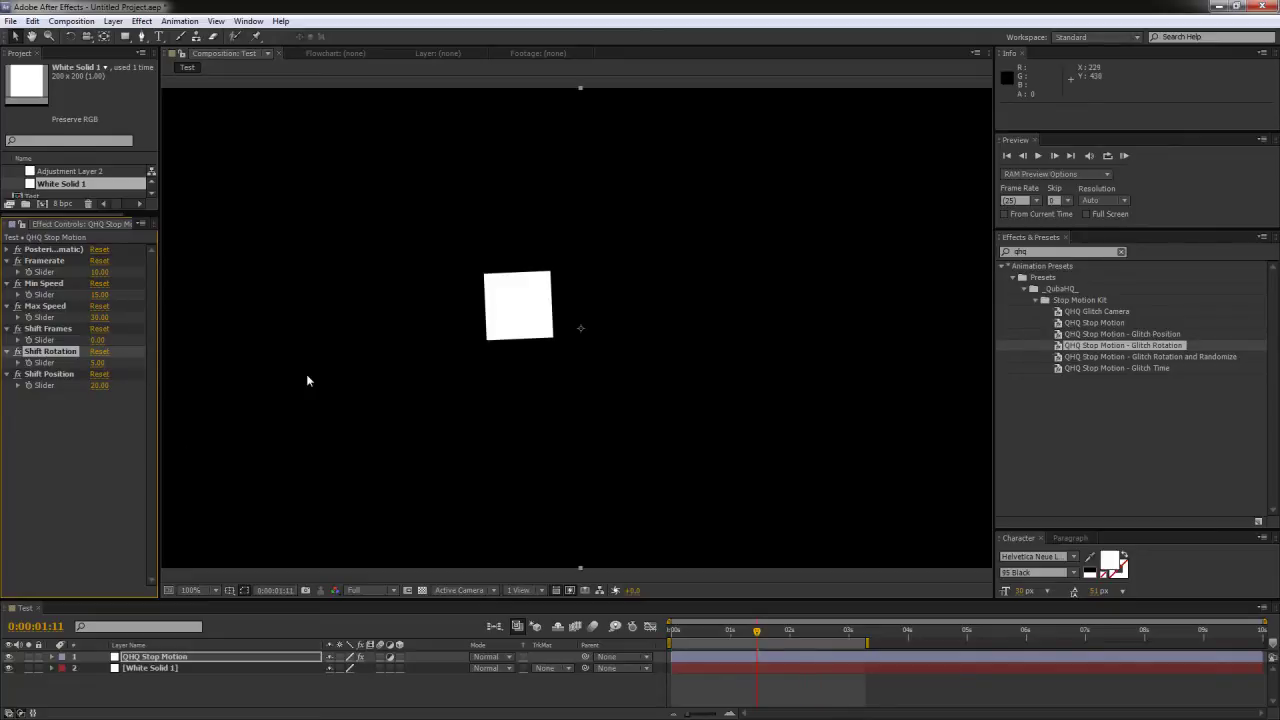
{"action": "key", "text": "KP_0"}
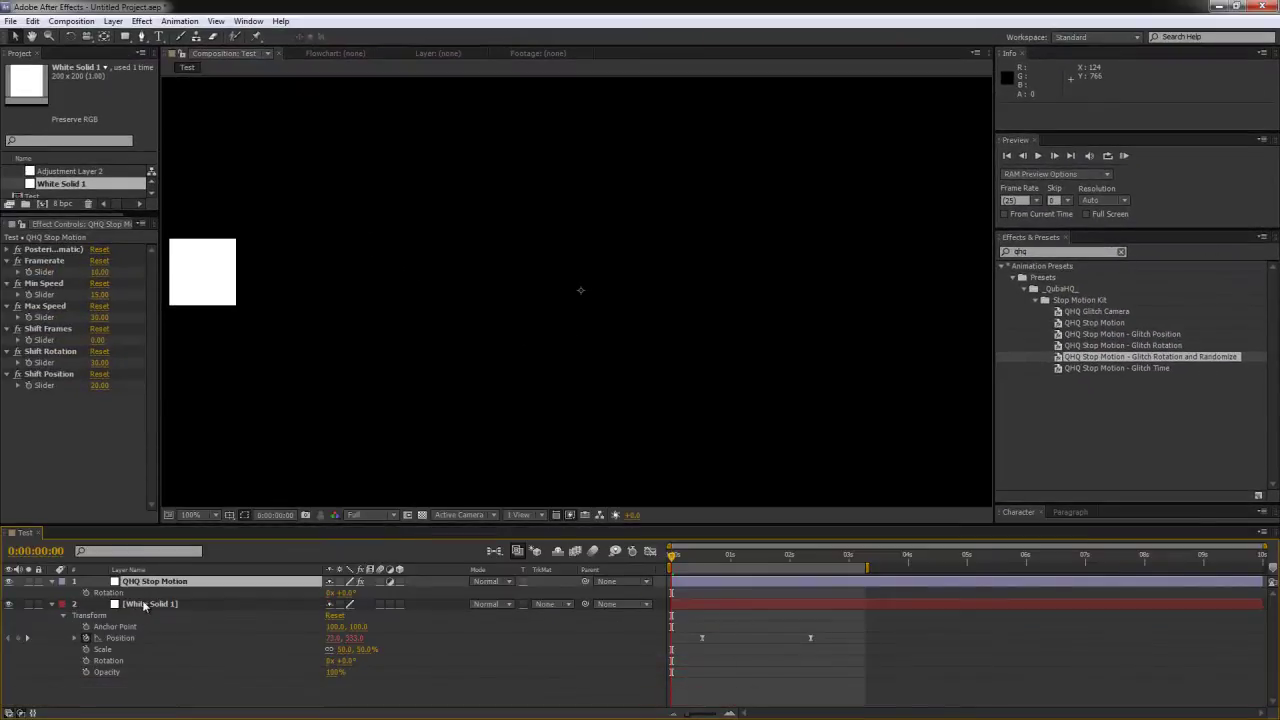
Apply the QHQ Stop Motion - Glitch Rotation and Randomize preset to White Solid 1 and scrub through the animation
{"action": "left_click", "coordinate": [143, 606]}
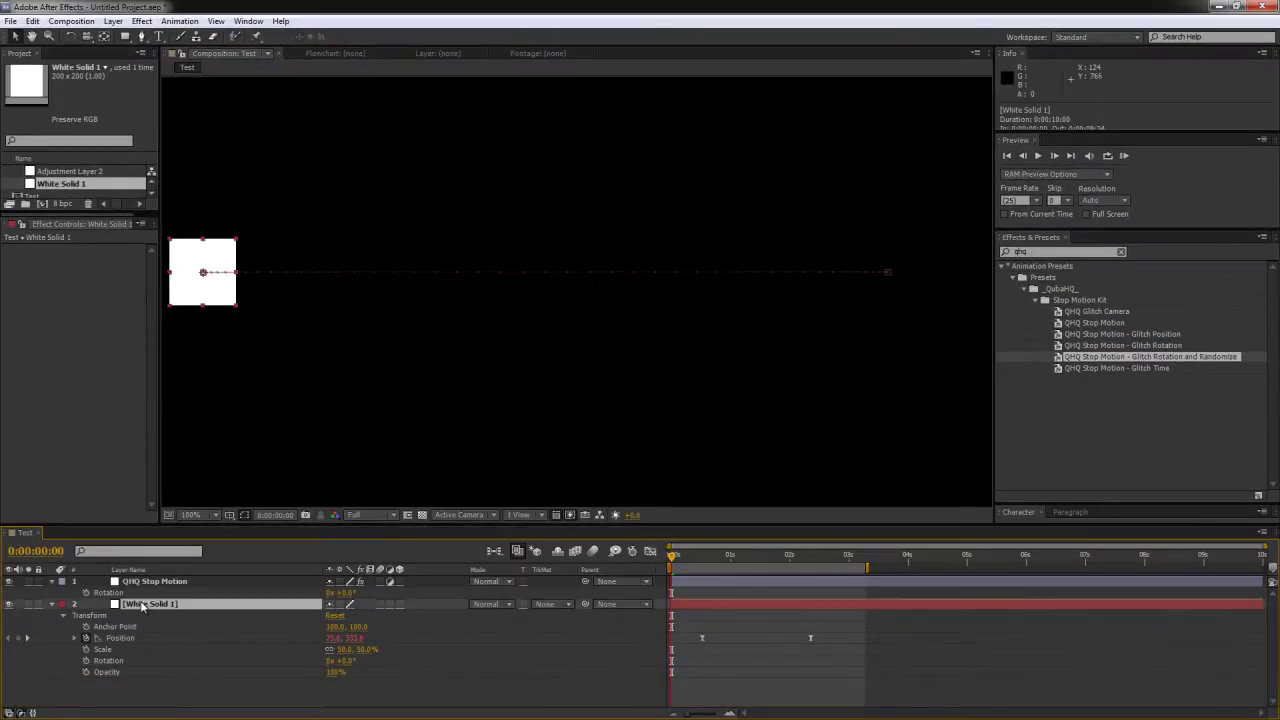
{"action": "double_click", "coordinate": [1135, 357]}
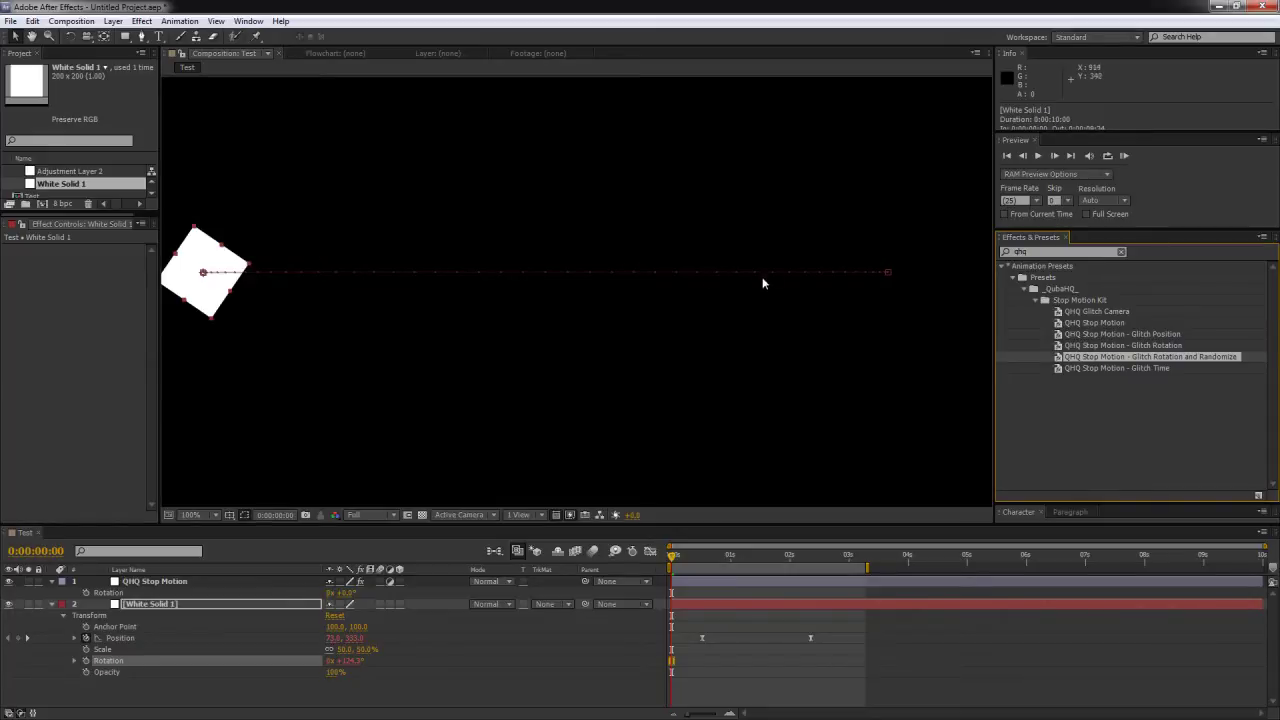
{"action": "left_click_drag", "start_coordinate": [673, 557], "coordinate": [757, 560]}
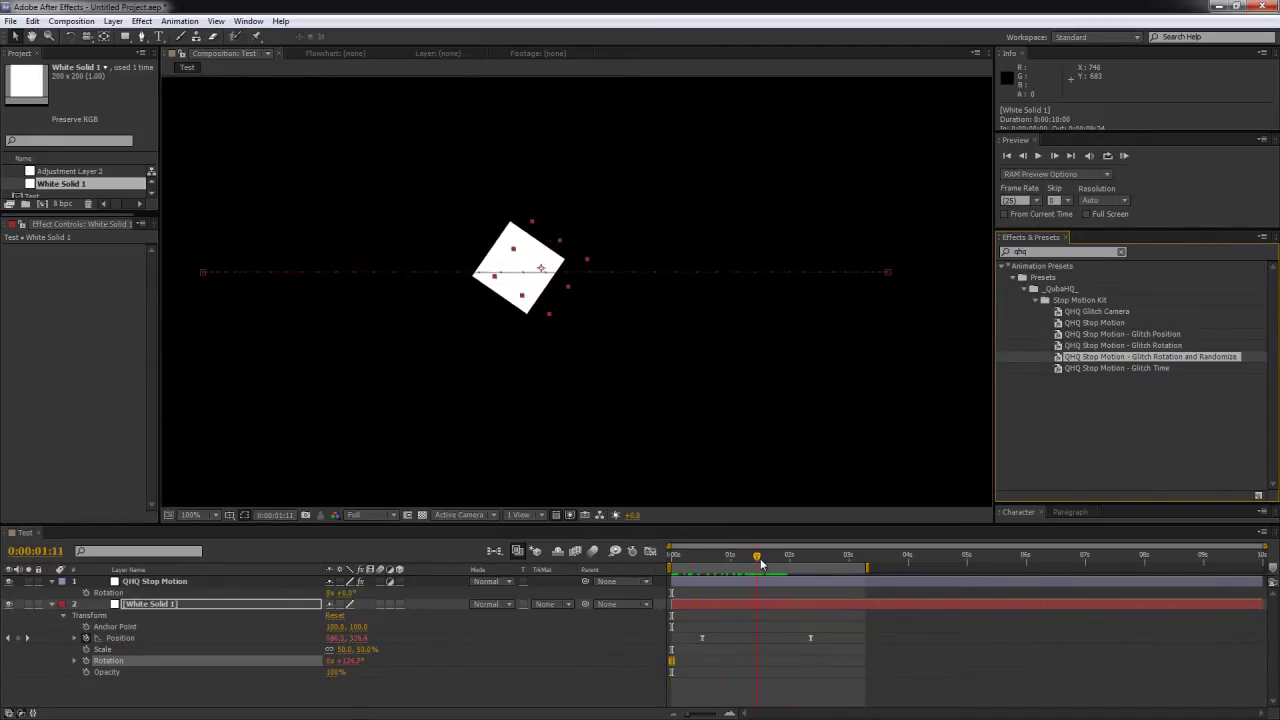
Set the Shift Rotation slider on the QHQ Stop Motion layer to 0 and scrub through the animation
{"action": "left_click", "coordinate": [147, 582]}
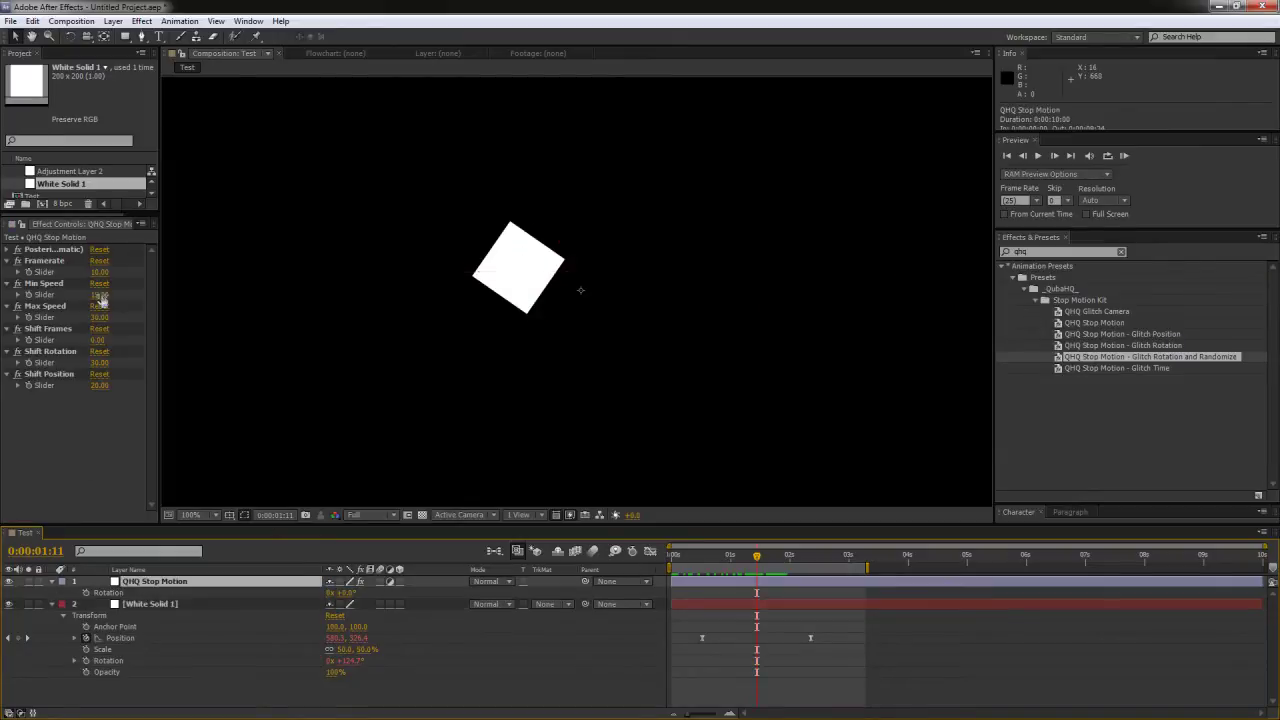
{"action": "left_click", "coordinate": [100, 362]}
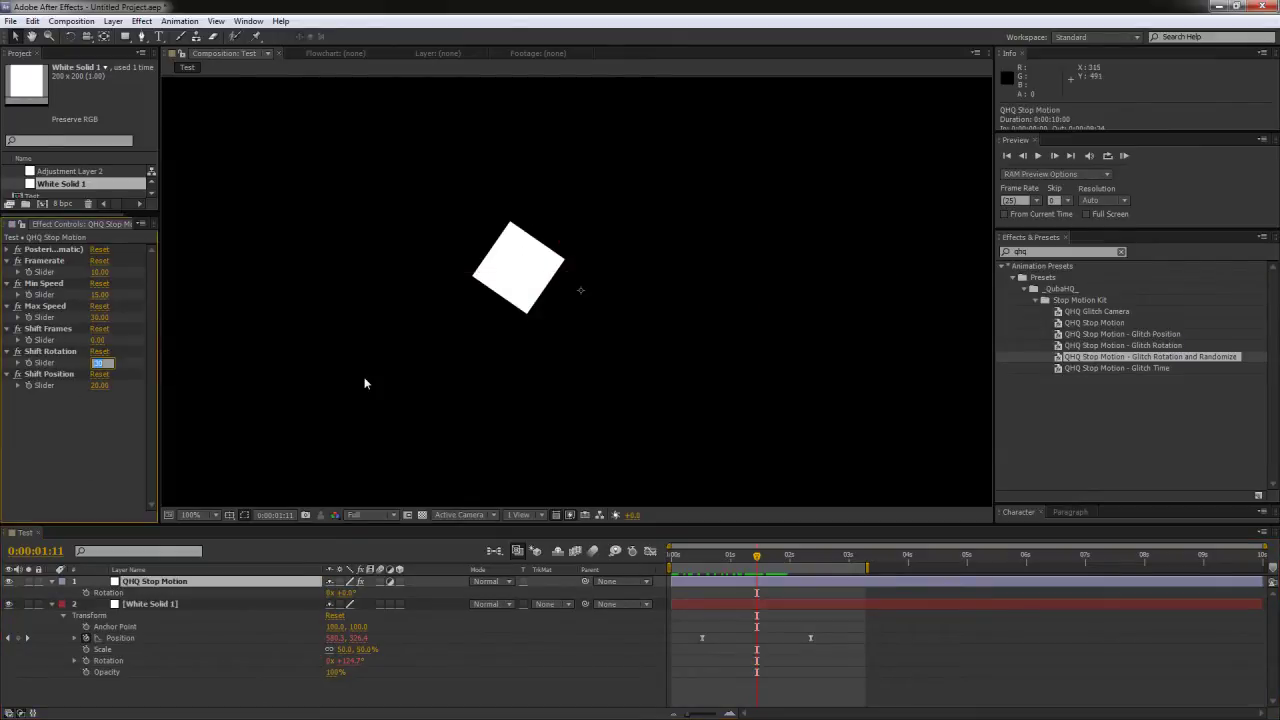
{"action": "type", "text": "0"}
{"action": "key", "text": "Return"}
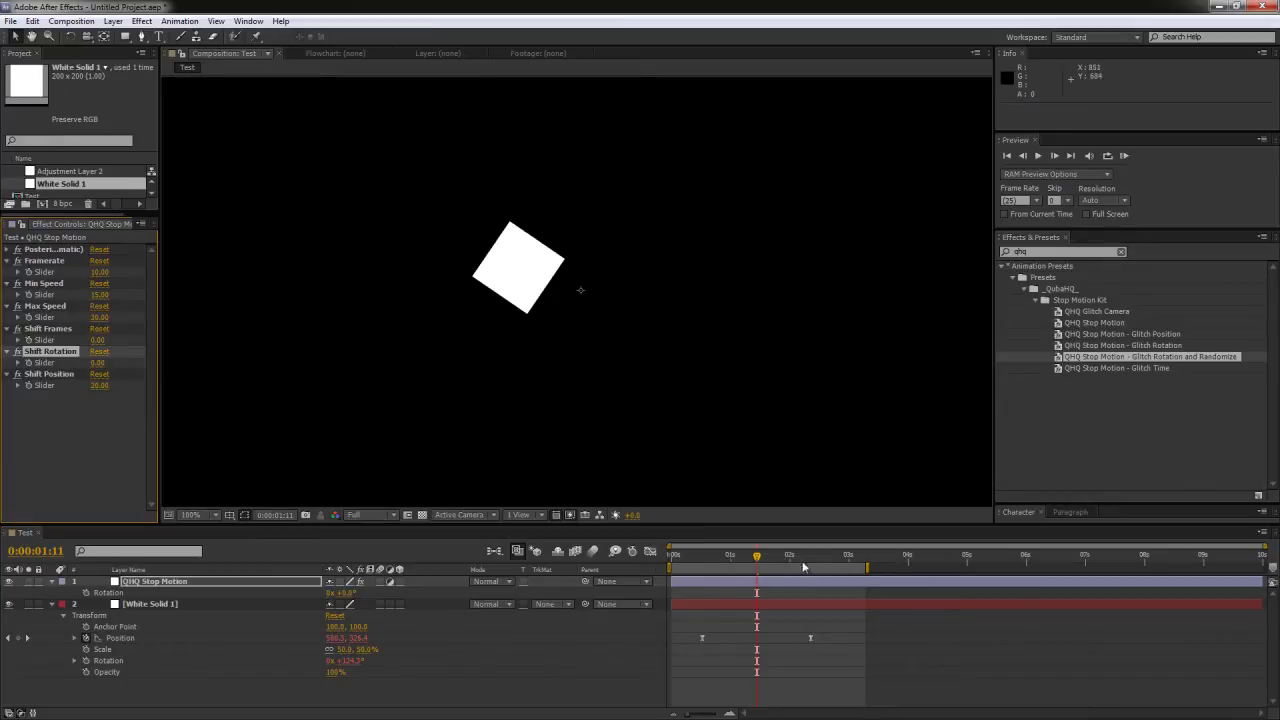
{"action": "mouse_move", "coordinate": [758, 563]}
{"action": "left_mouse_down"}
{"action": "mouse_move", "coordinate": [711, 563]}
{"action": "mouse_move", "coordinate": [769, 563]}
{"action": "mouse_move", "coordinate": [714, 563]}
{"action": "mouse_move", "coordinate": [735, 563]}
{"action": "left_mouse_up"}
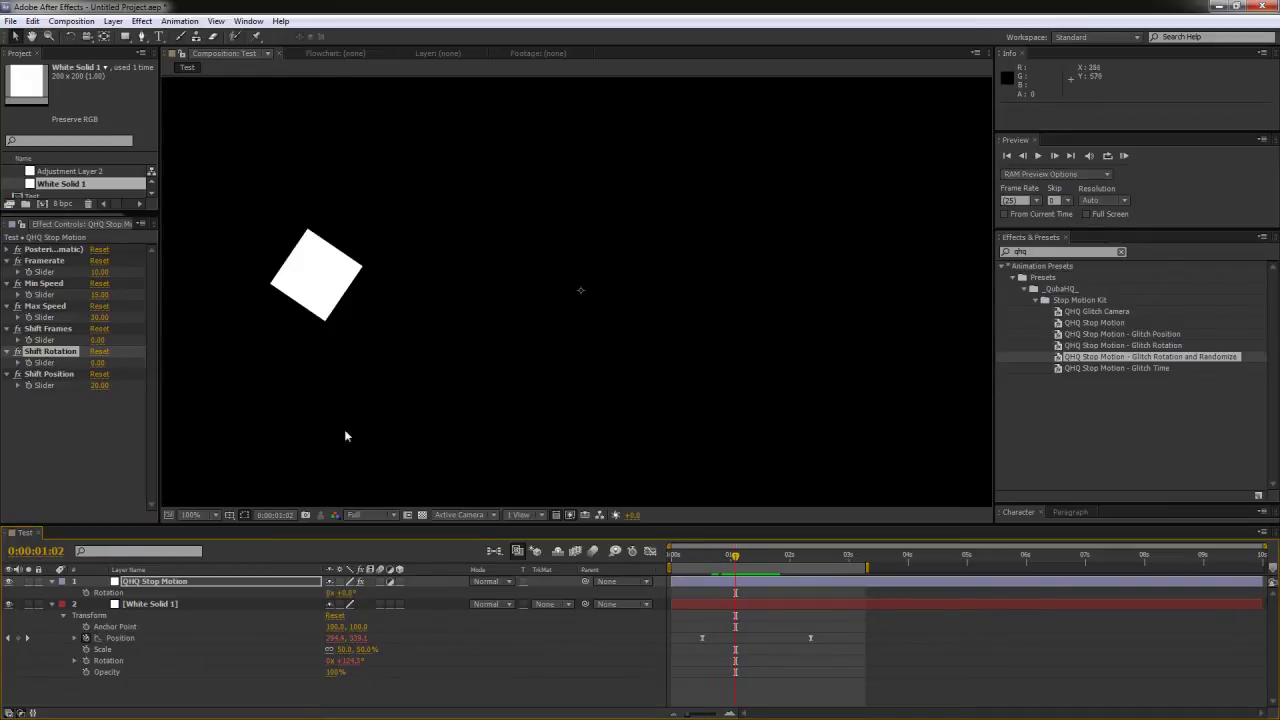
Set the Shift Position slider on the QHQ Stop Motion layer to 0
{"action": "left_click", "coordinate": [99, 387]}
{"action": "type", "text": "0"}
{"action": "key", "text": "Return"}
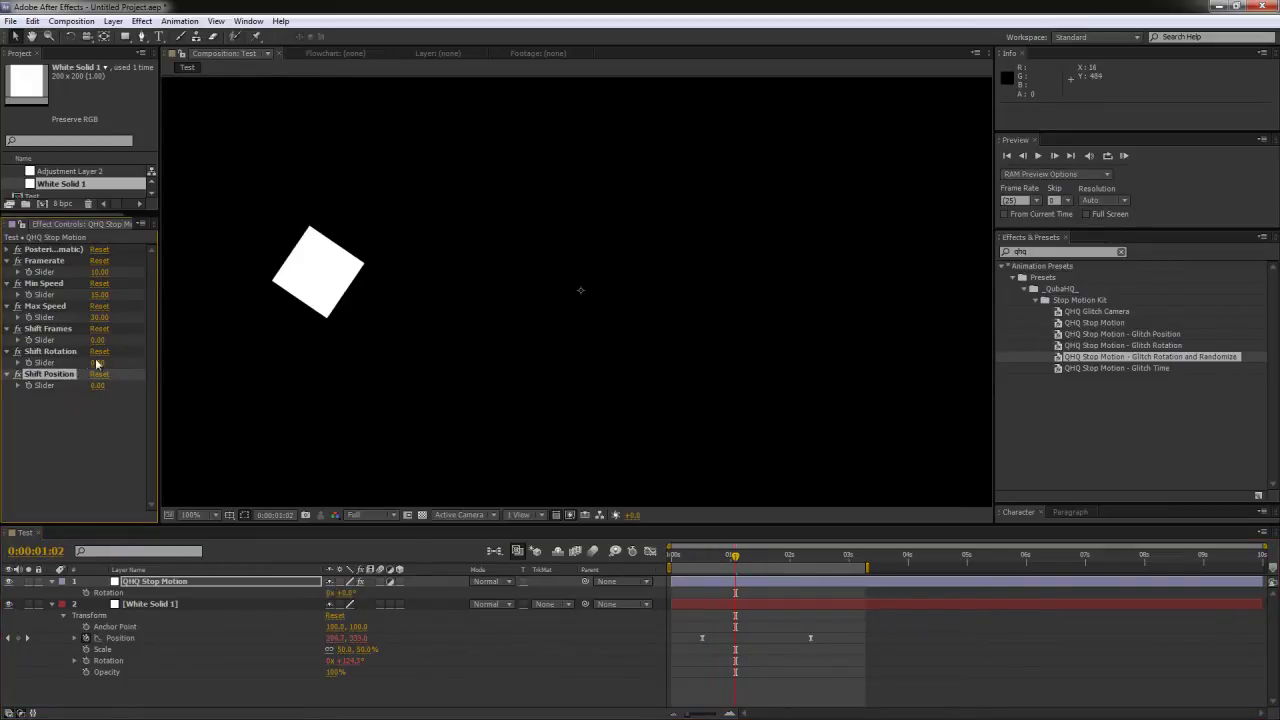
Try a Shift Rotation value of 80 on the QHQ Stop Motion layer and scrub through the animation
{"action": "left_click", "coordinate": [98, 362]}
{"action": "type", "text": "80"}
{"action": "key", "text": "Return"}
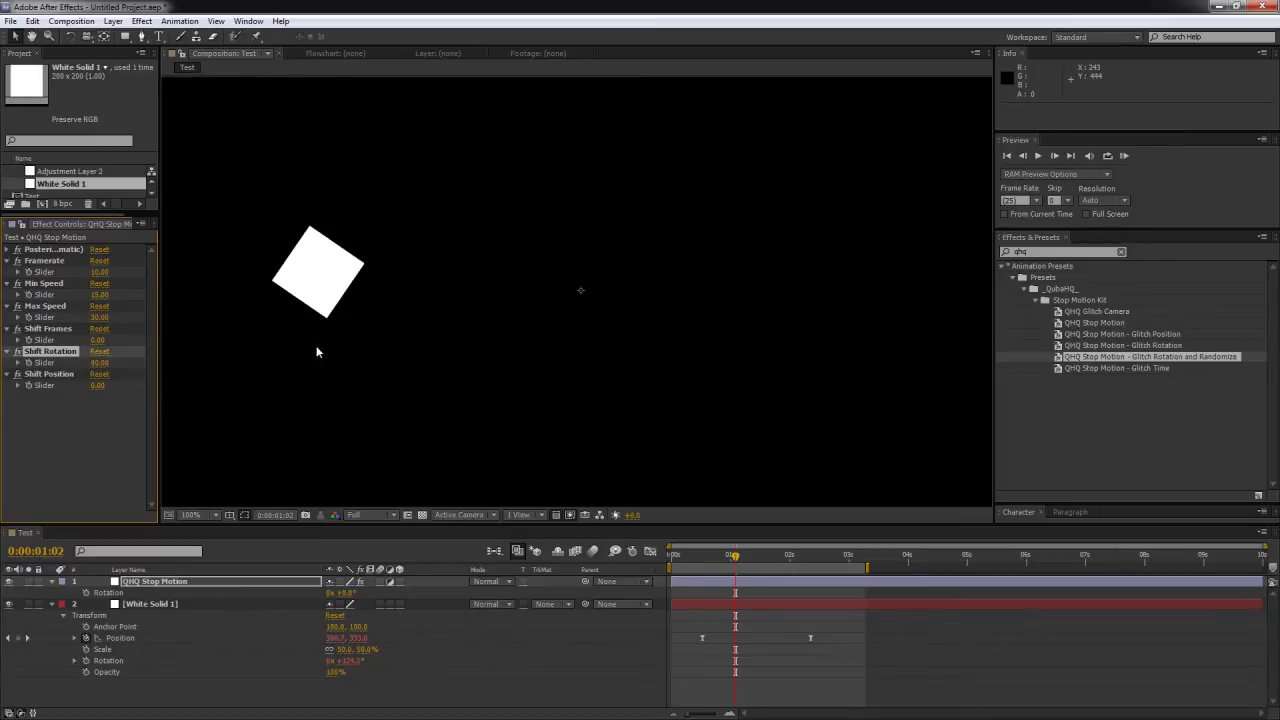
{"action": "mouse_move", "coordinate": [743, 565]}
{"action": "left_mouse_down"}
{"action": "mouse_move", "coordinate": [790, 560]}
{"action": "mouse_move", "coordinate": [748, 560]}
{"action": "left_mouse_up"}
{"action": "mouse_move", "coordinate": [772, 558]}
{"action": "left_mouse_down"}
{"action": "mouse_move", "coordinate": [784, 559]}
{"action": "mouse_move", "coordinate": [726, 563]}
{"action": "mouse_move", "coordinate": [770, 565]}
{"action": "mouse_move", "coordinate": [752, 568]}
{"action": "left_mouse_up"}
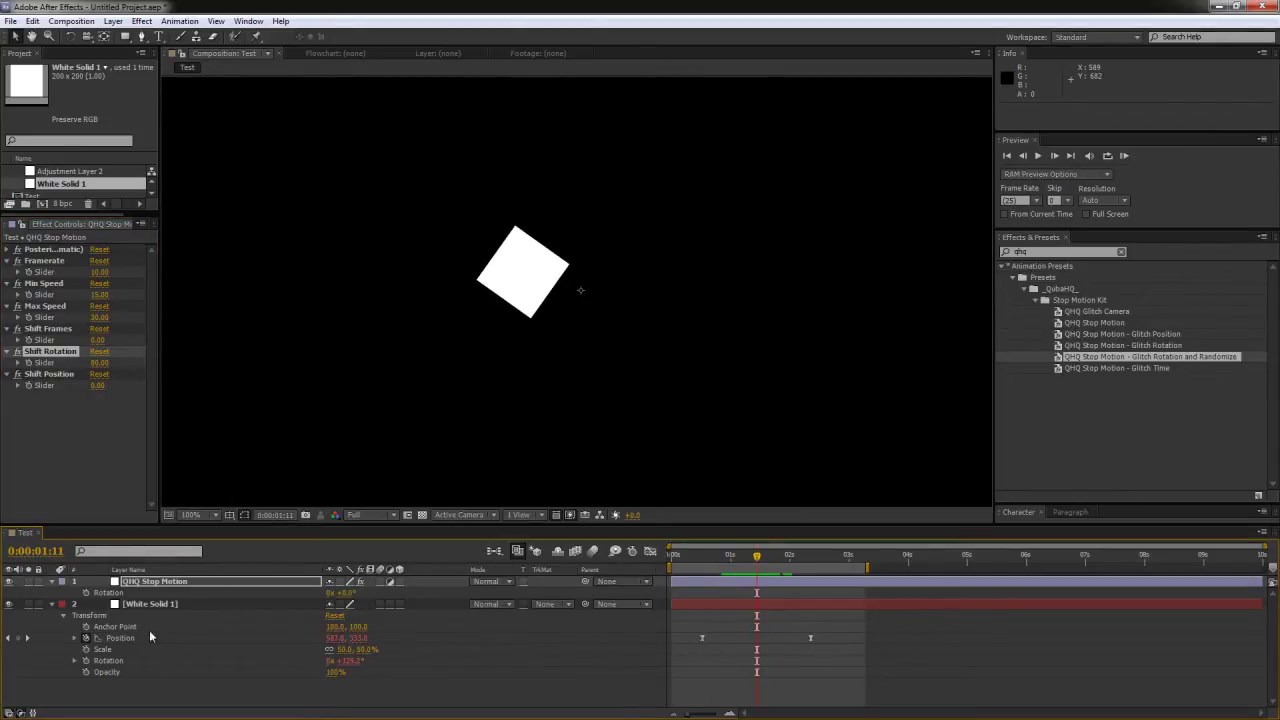
Examine White Solid 1's Rotation expression curve in the enlarged Graph Editor while scrubbing along it
{"action": "left_click", "coordinate": [76, 662]}
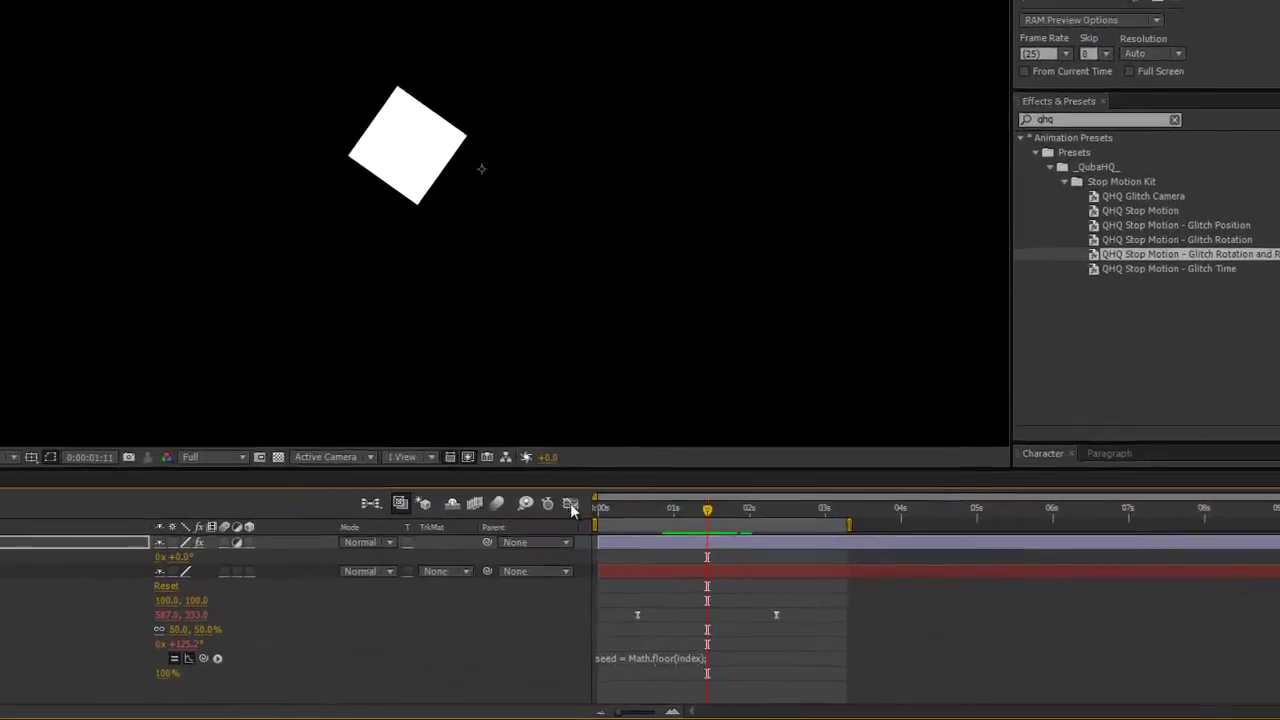
{"action": "left_click", "coordinate": [651, 551]}
{"action": "left_click_drag", "start_coordinate": [787, 437], "coordinate": [789, 214]}
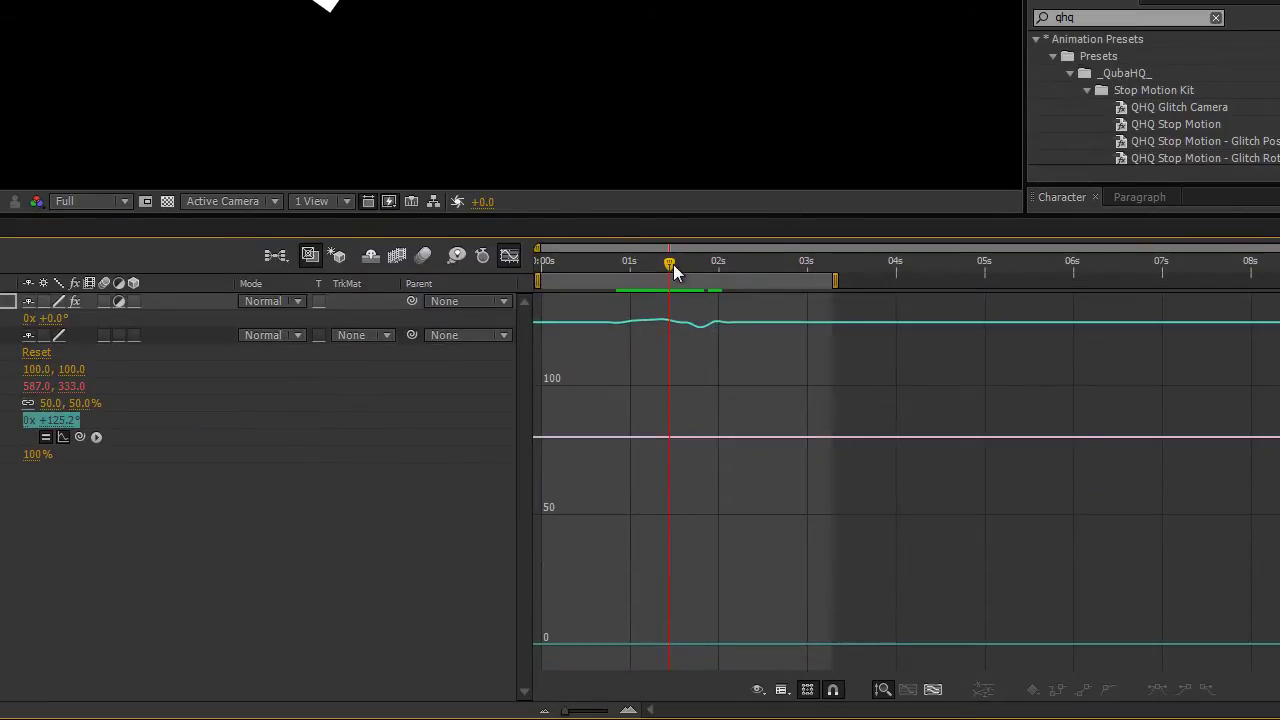
{"action": "left_click_drag", "start_coordinate": [673, 264], "coordinate": [710, 261]}
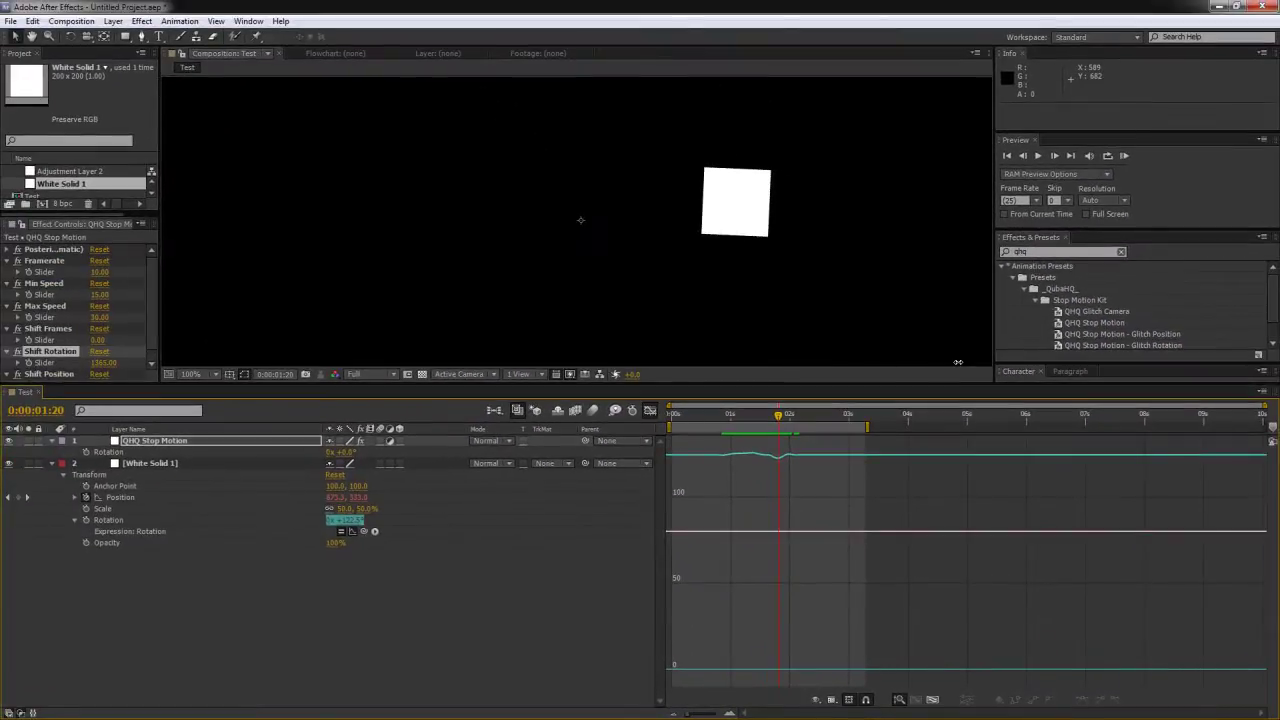
Try an extreme Shift Rotation value of 599 and scrub to compare the rotation curve
{"action": "left_click_drag", "start_coordinate": [957, 362], "coordinate": [375, 348]}
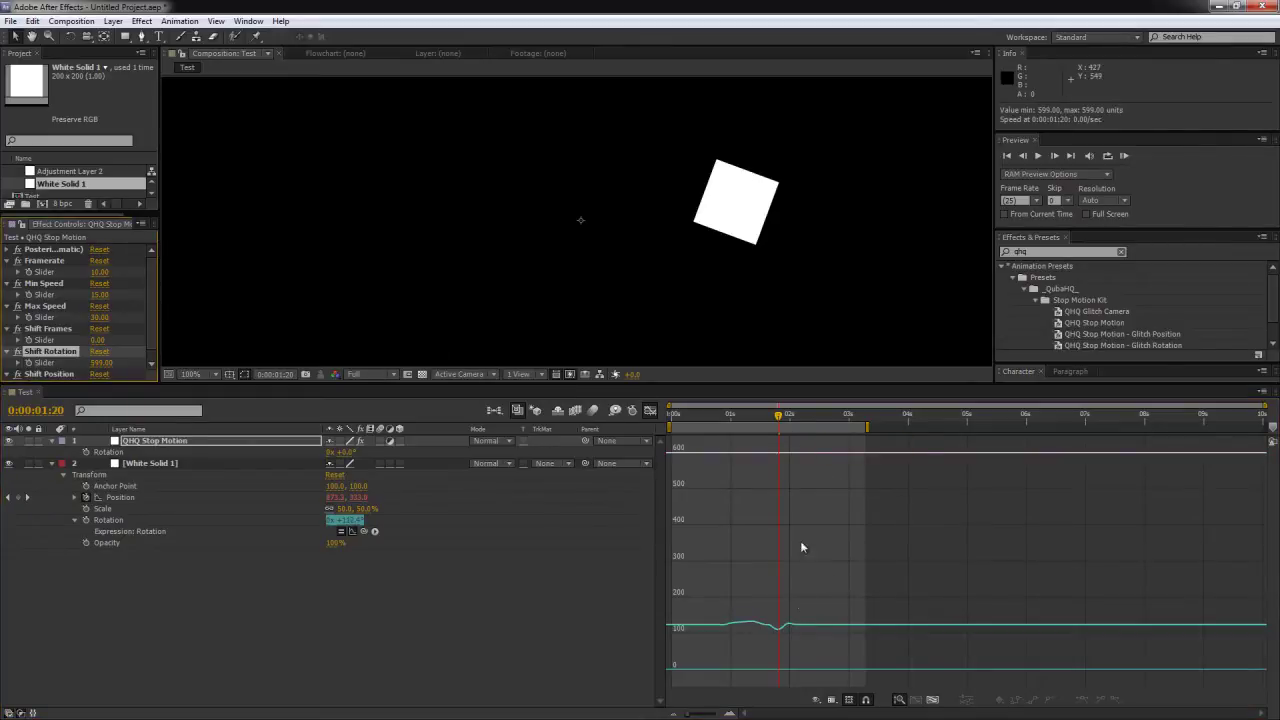
{"action": "mouse_move", "coordinate": [776, 418]}
{"action": "left_mouse_down"}
{"action": "mouse_move", "coordinate": [722, 418]}
{"action": "mouse_move", "coordinate": [792, 418]}
{"action": "mouse_move", "coordinate": [752, 419]}
{"action": "left_mouse_up"}
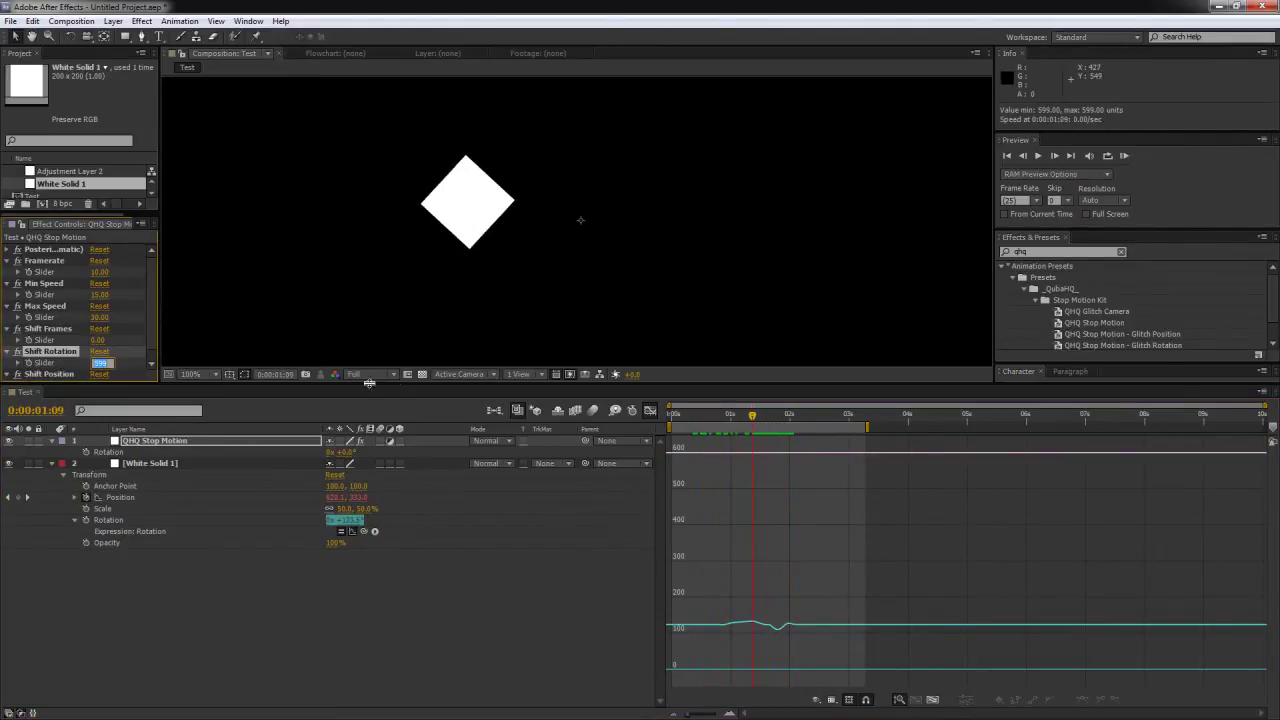
Set the Shift Rotation slider to 10 and reduce the timeline's height to show more of the composition
{"action": "key", "text": "Return"}
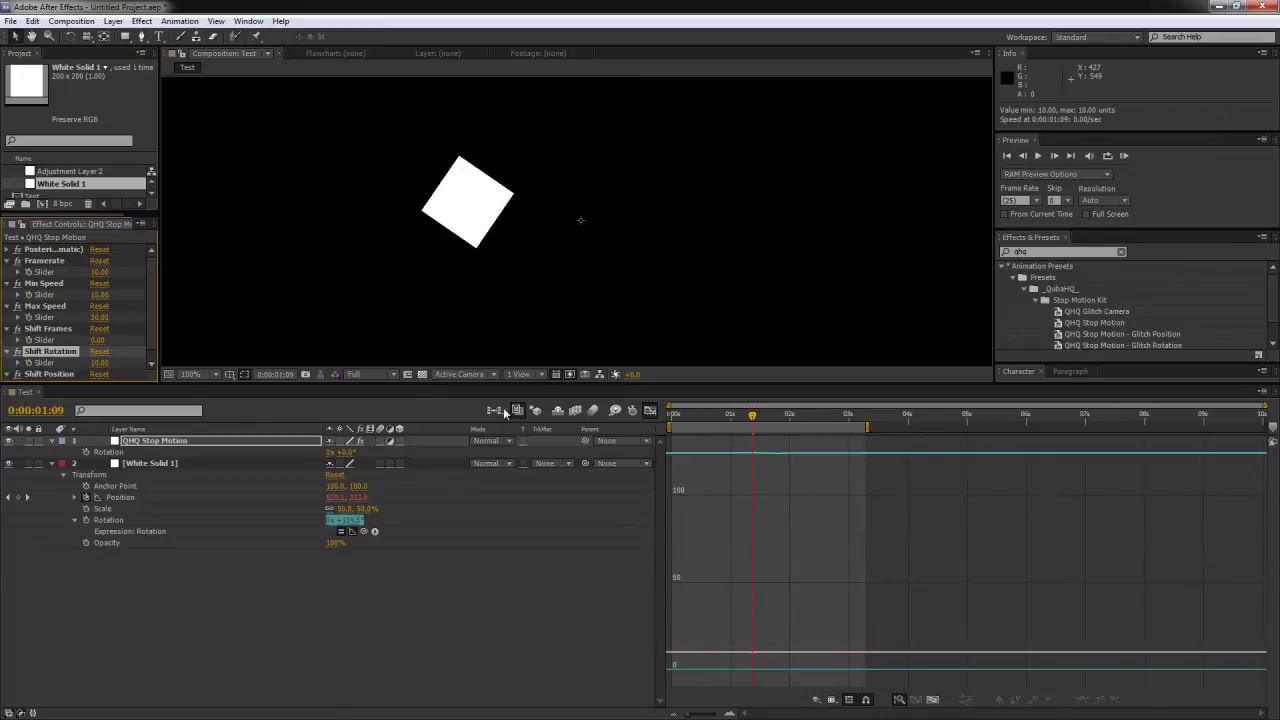
{"action": "left_click_drag", "start_coordinate": [875, 383], "coordinate": [869, 626]}
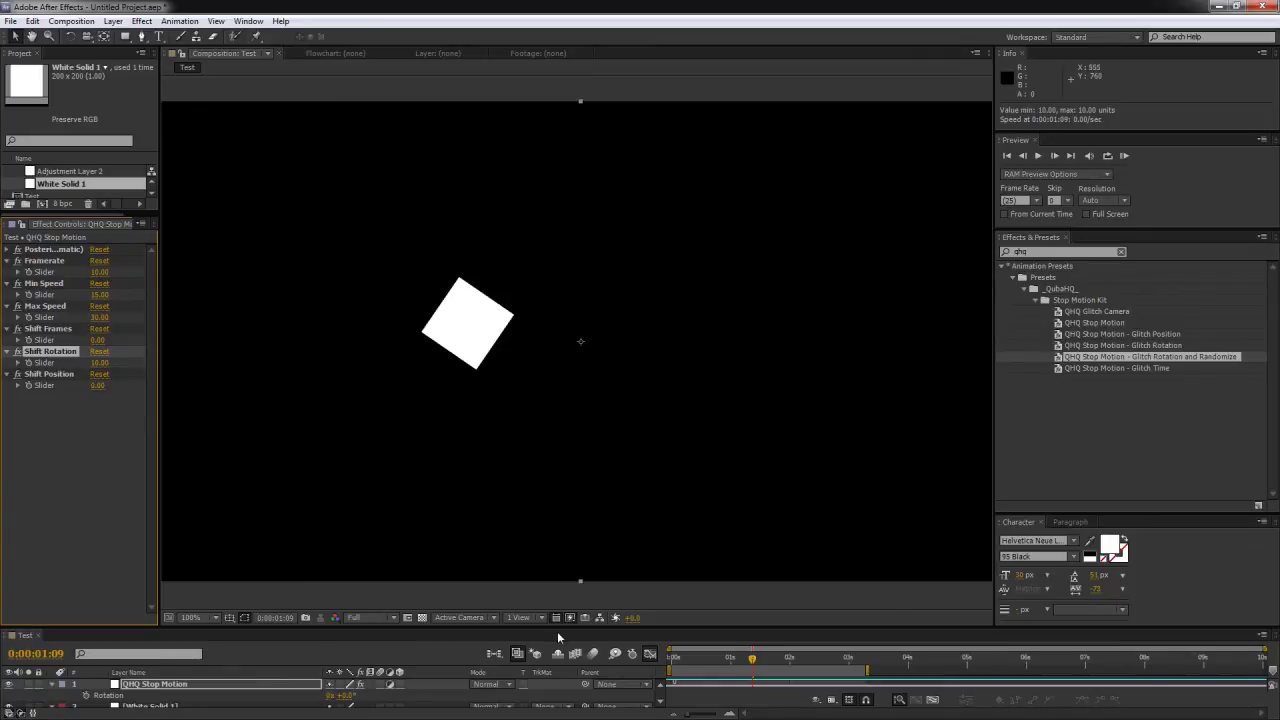
{"action": "left_click_drag", "start_coordinate": [558, 637], "coordinate": [525, 430]}
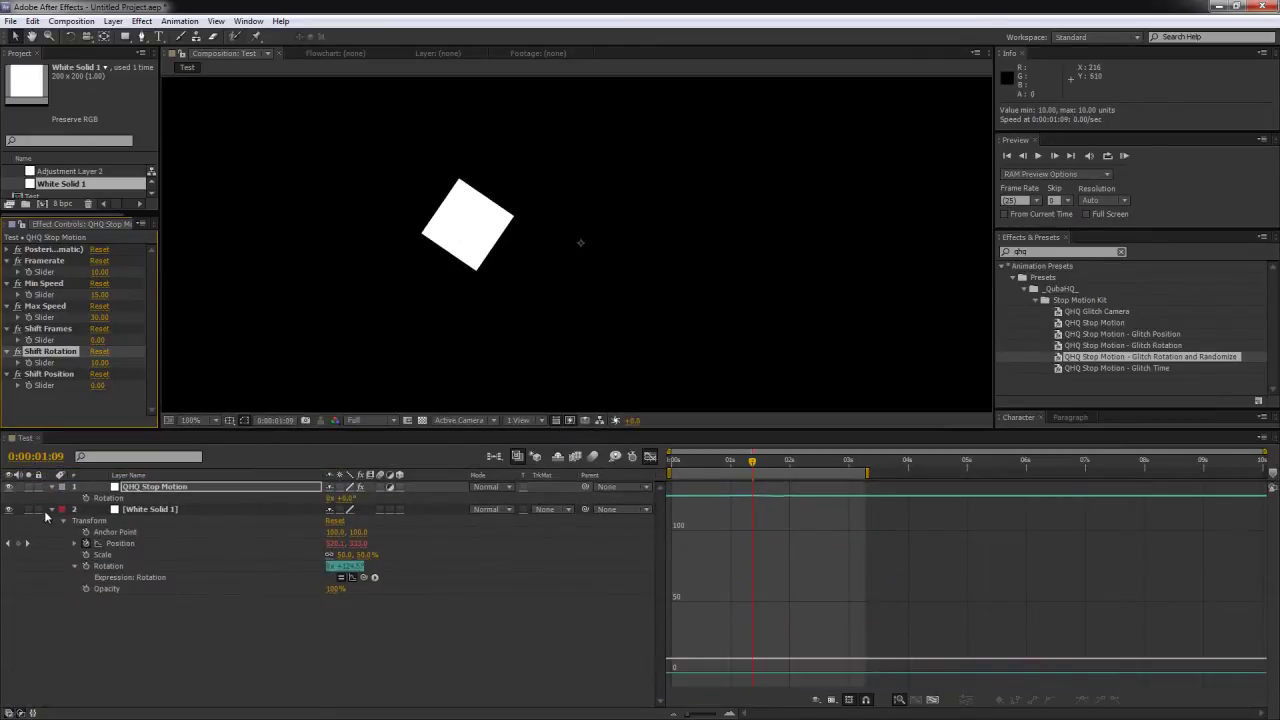
Collapse White Solid 1's properties, duplicate the layer, and switch the timeline from the Graph Editor back to layer bars
{"action": "left_click", "coordinate": [52, 510]}
{"action": "left_click", "coordinate": [178, 539]}
{"action": "left_click", "coordinate": [147, 509]}
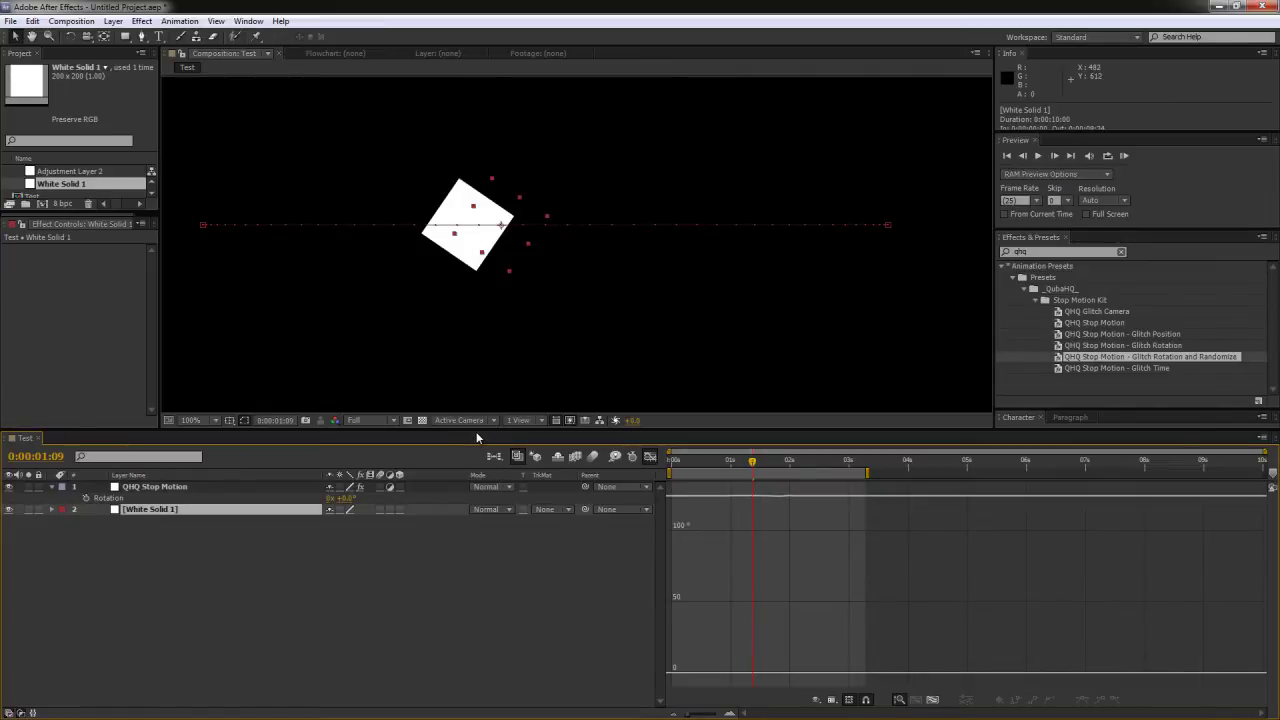
{"action": "key", "text": "ctrl+d"}
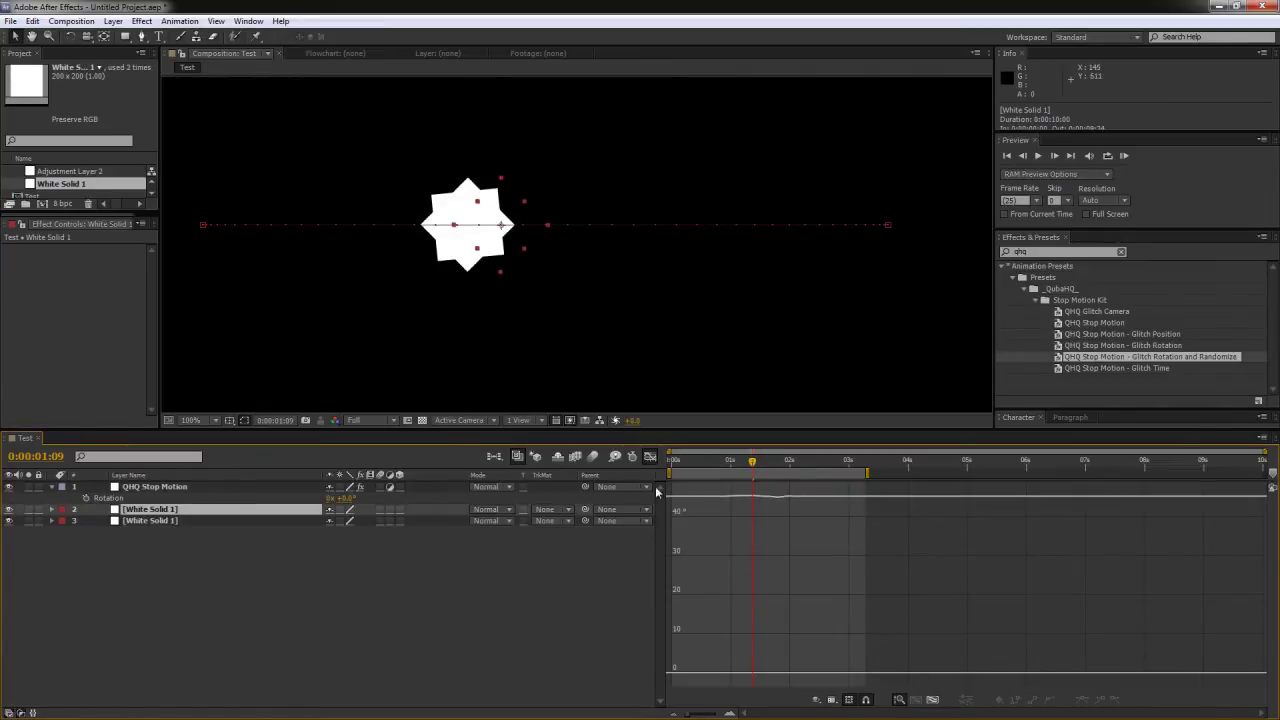
{"action": "left_click", "coordinate": [650, 456]}
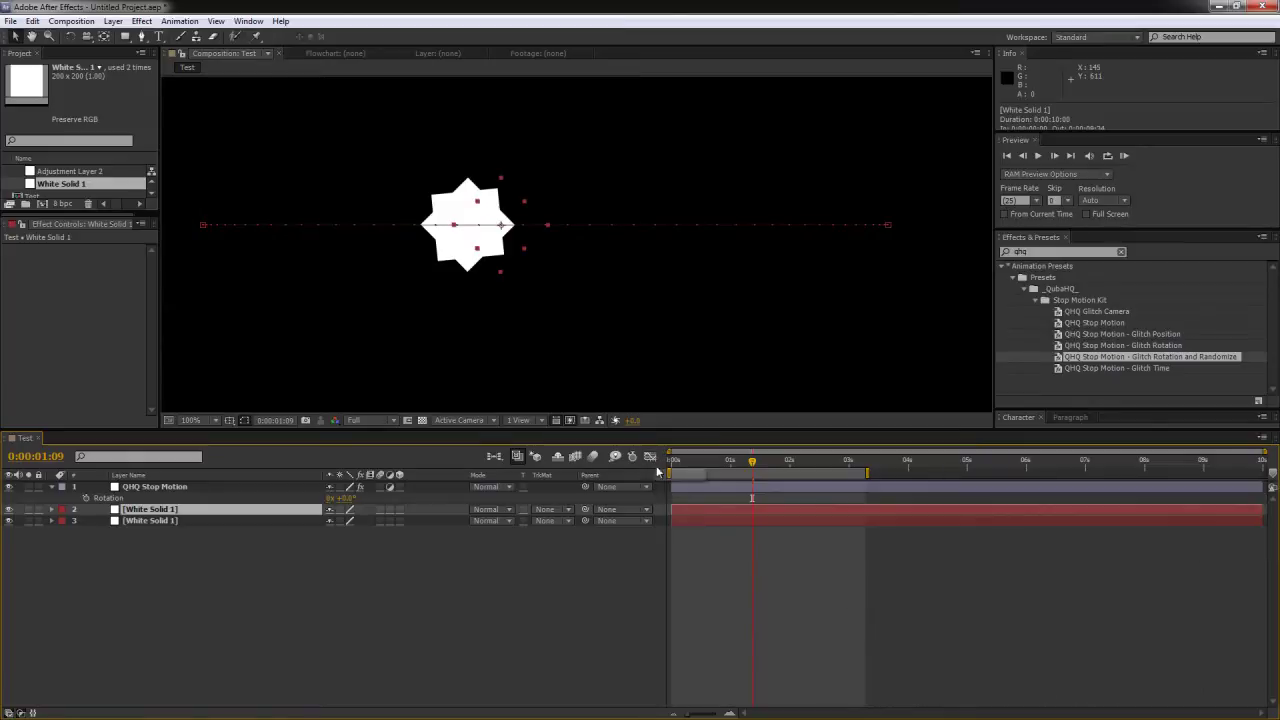
At 0:00:00:13, move both Position keyframes of the duplicated square up to a Y value of about 176
{"action": "key", "text": "p"}
{"action": "left_click_drag", "start_coordinate": [752, 461], "coordinate": [703, 466]}
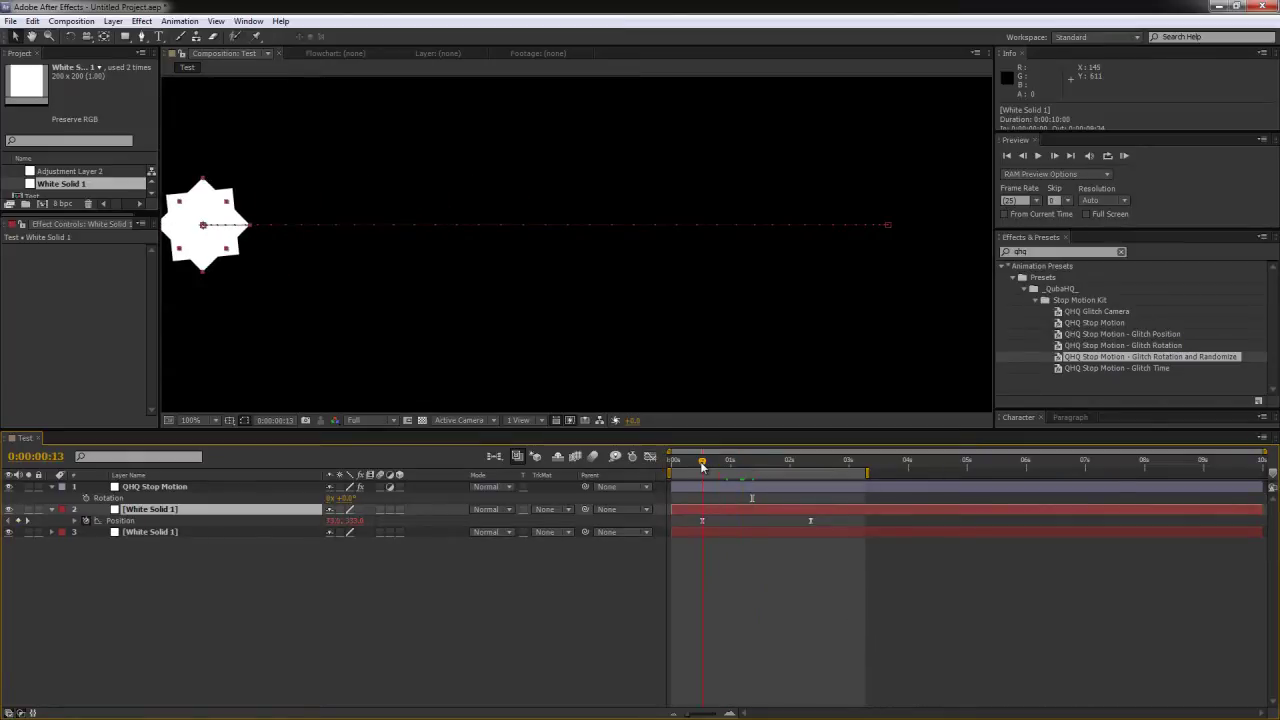
{"action": "left_click", "coordinate": [125, 521]}
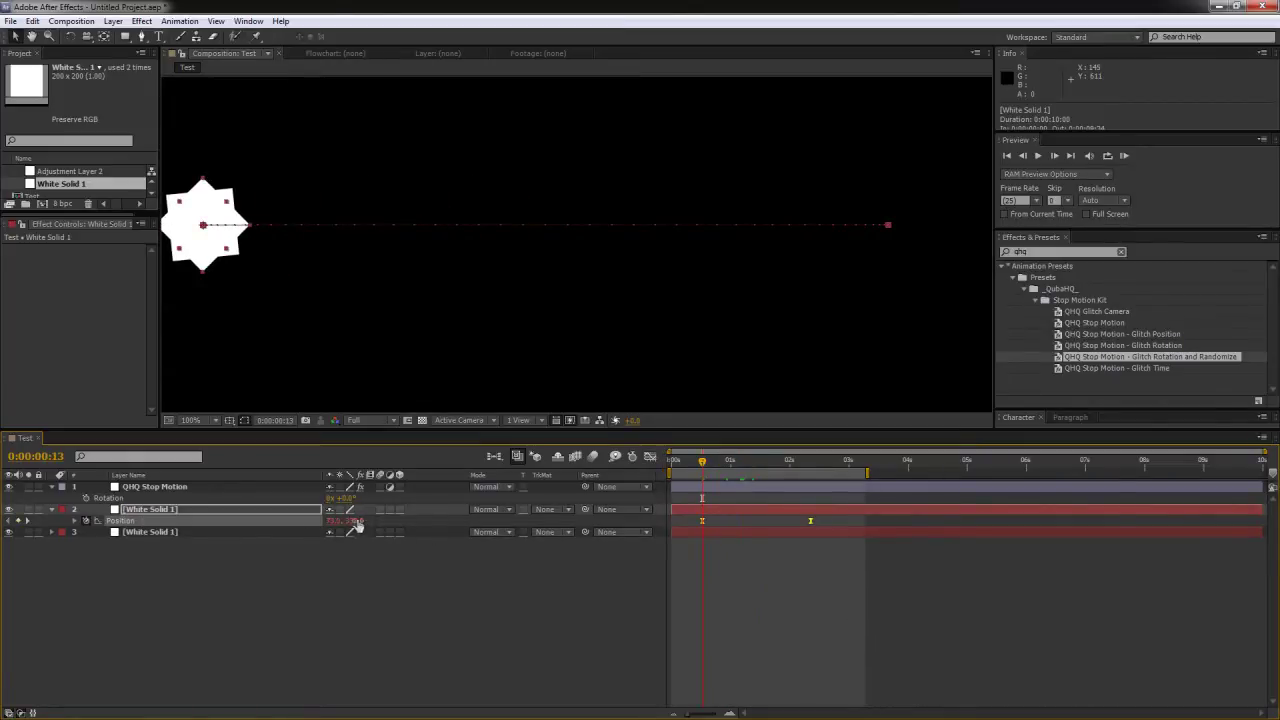
{"action": "left_click_drag", "start_coordinate": [350, 521], "coordinate": [259, 513]}
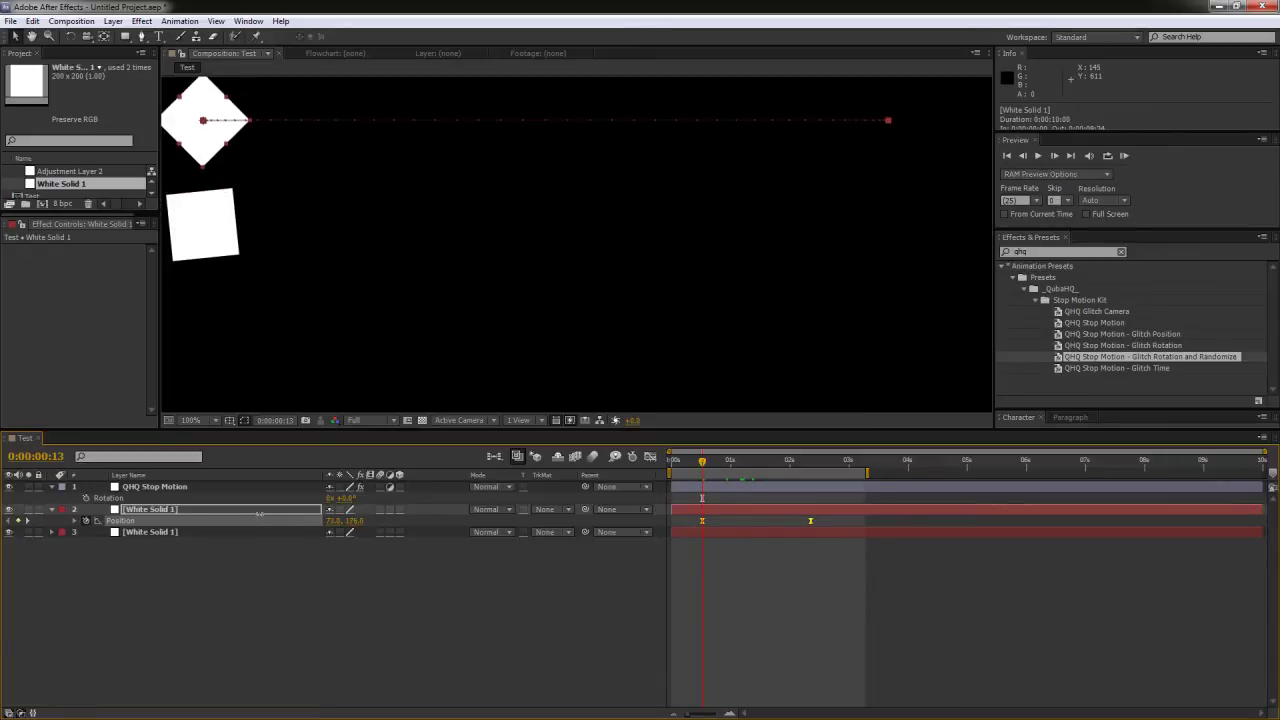
Duplicate the raised square and move one copy's Position keyframes down to a Y value of about 505
{"action": "key", "text": "ctrl+d"}
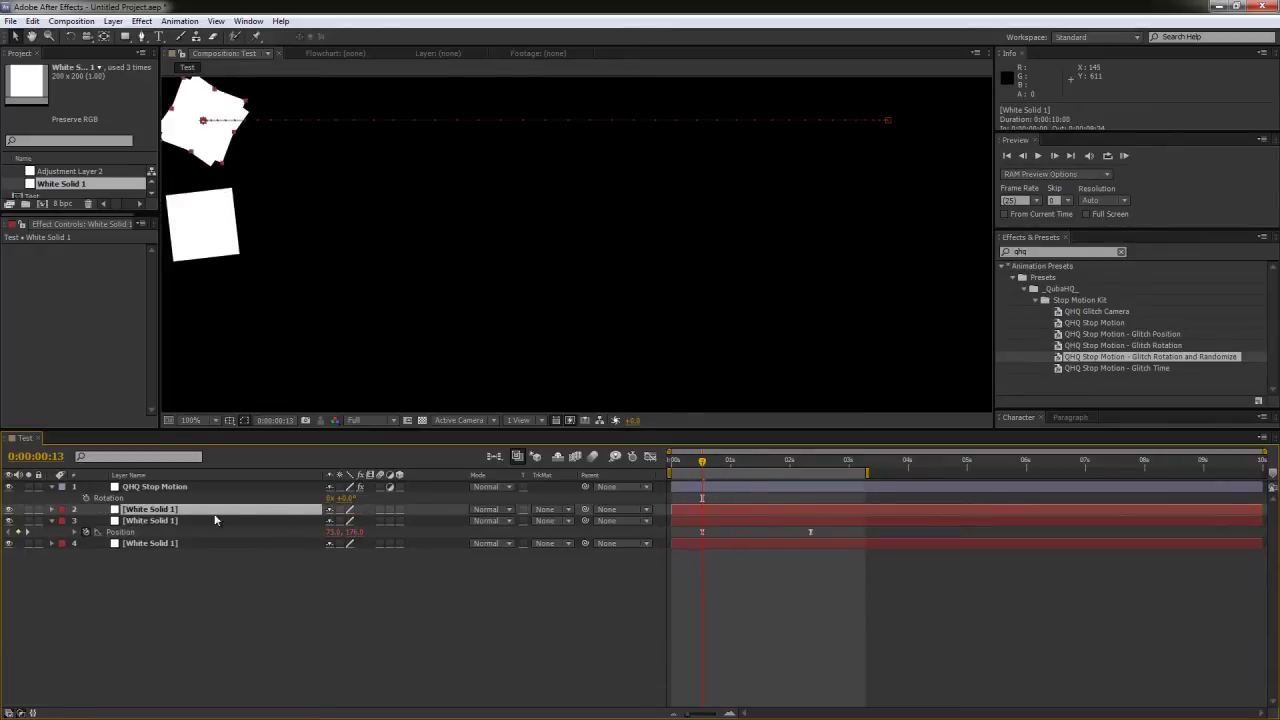
{"action": "left_click", "coordinate": [120, 532]}
{"action": "left_click_drag", "start_coordinate": [350, 532], "coordinate": [574, 531]}
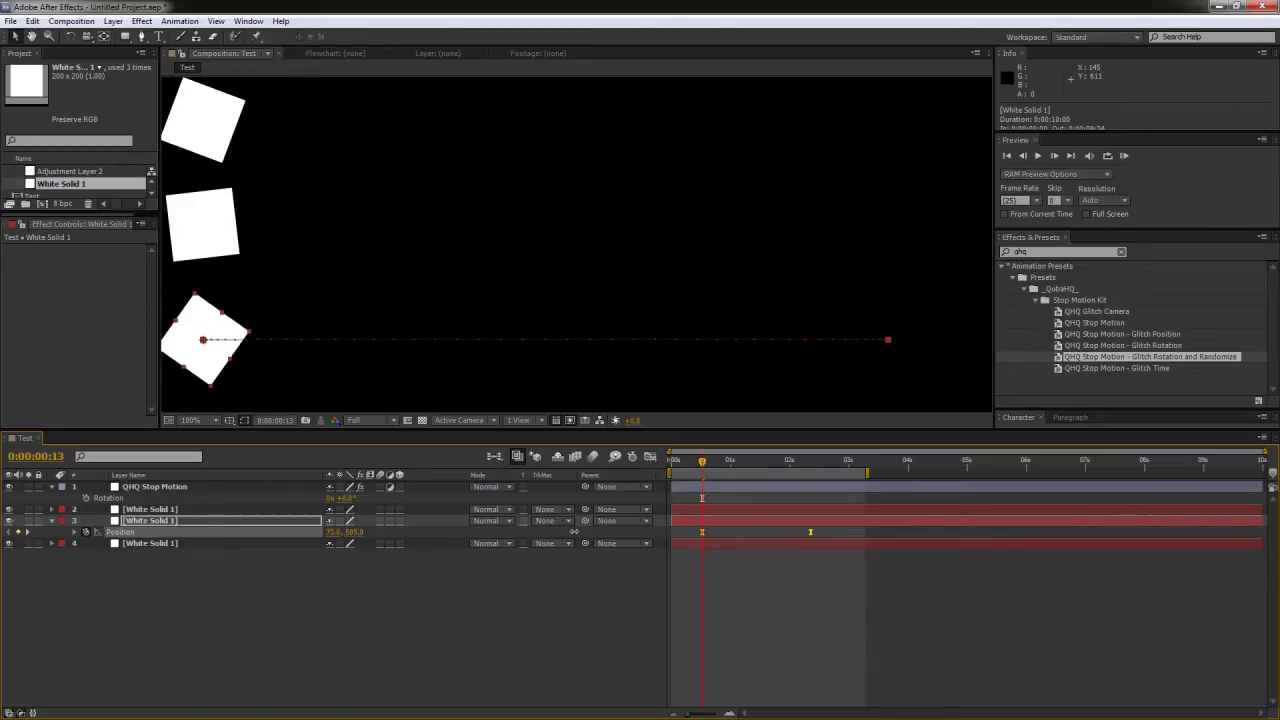
Duplicate the lowest square, move one copy's Position keyframes to a Y value of about 676, and check all four squares
{"action": "key", "text": "ctrl+d"}
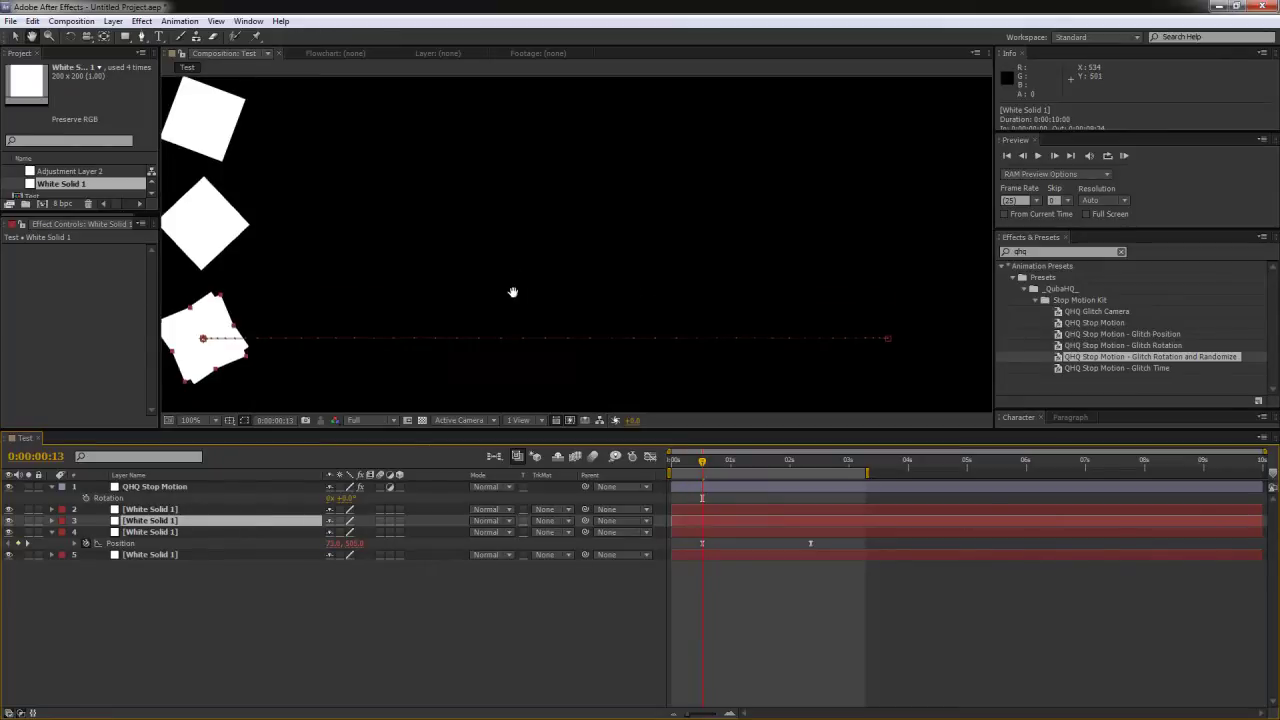
{"action": "left_click_drag", "start_coordinate": [514, 289], "coordinate": [573, 259]}
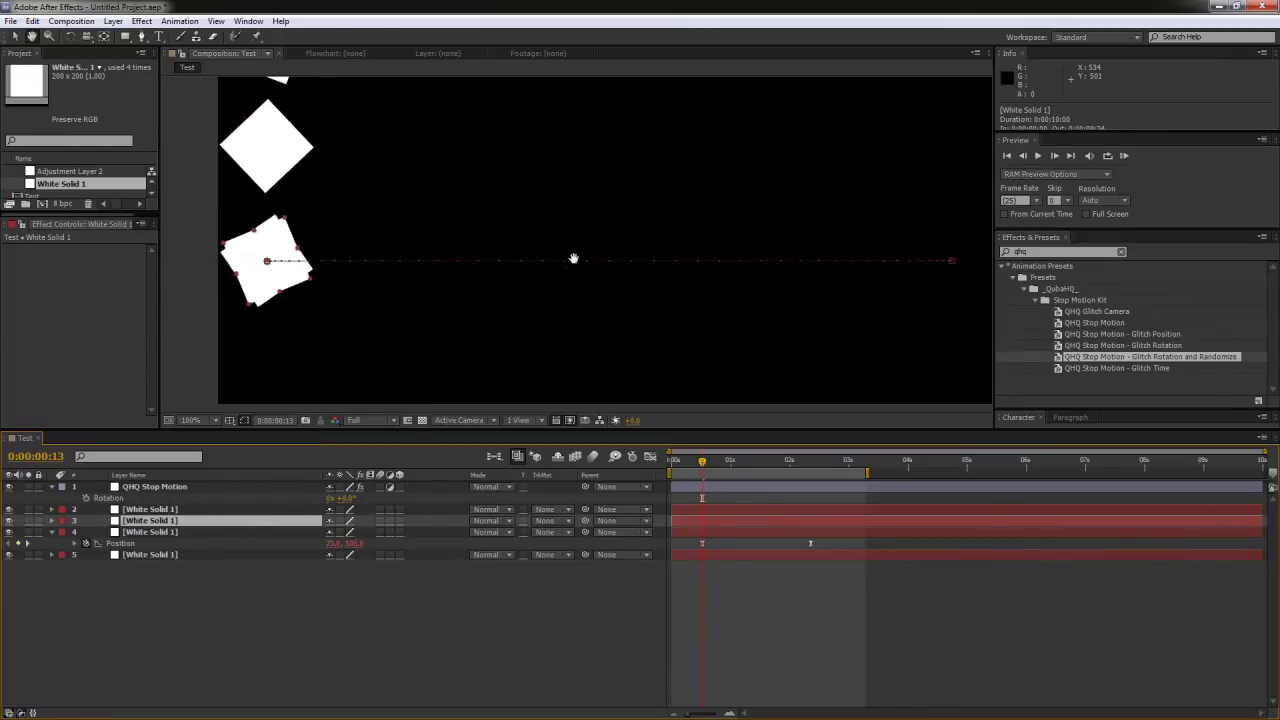
{"action": "left_click", "coordinate": [122, 543]}
{"action": "left_click_drag", "start_coordinate": [352, 548], "coordinate": [471, 535]}
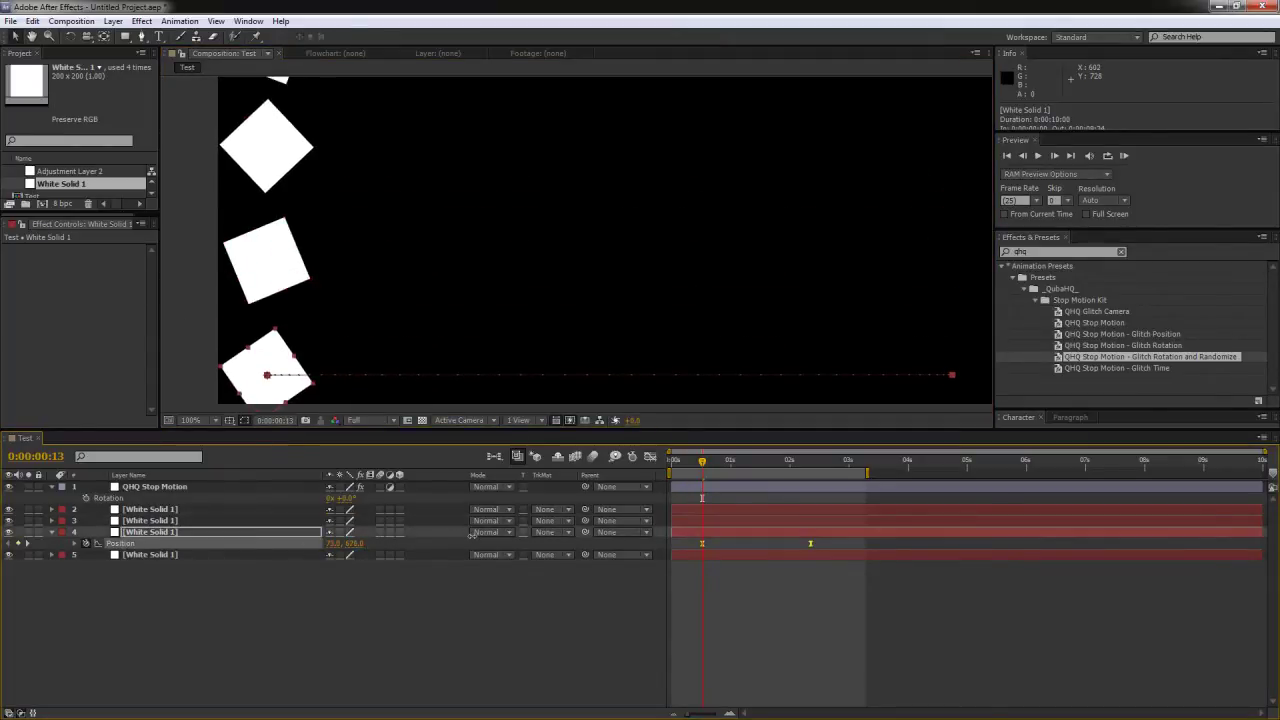
{"action": "left_click_drag", "start_coordinate": [464, 432], "coordinate": [467, 716]}
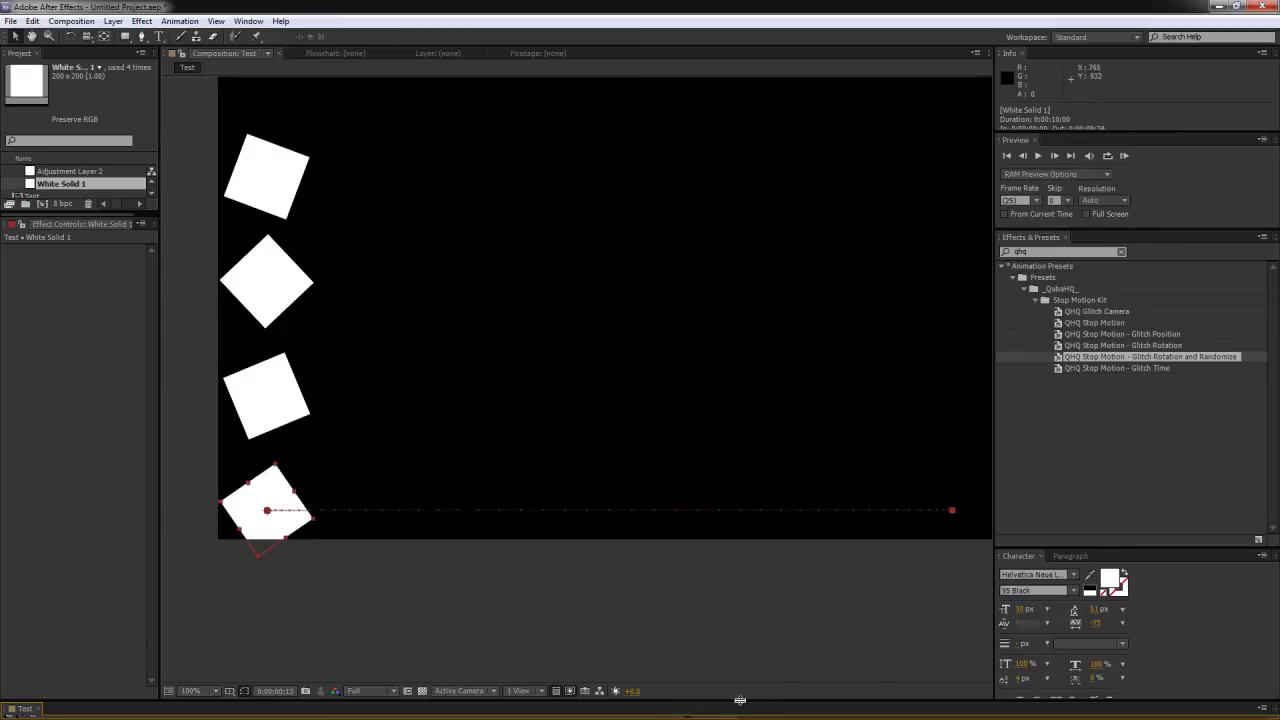
{"action": "left_click_drag", "start_coordinate": [740, 700], "coordinate": [750, 498]}
Apply the Glitch Rotation preset to all four White Solid 1 layers for comparison, then replace it with Glitch Rotation and Randomize
{"action": "left_click", "coordinate": [148, 580]}
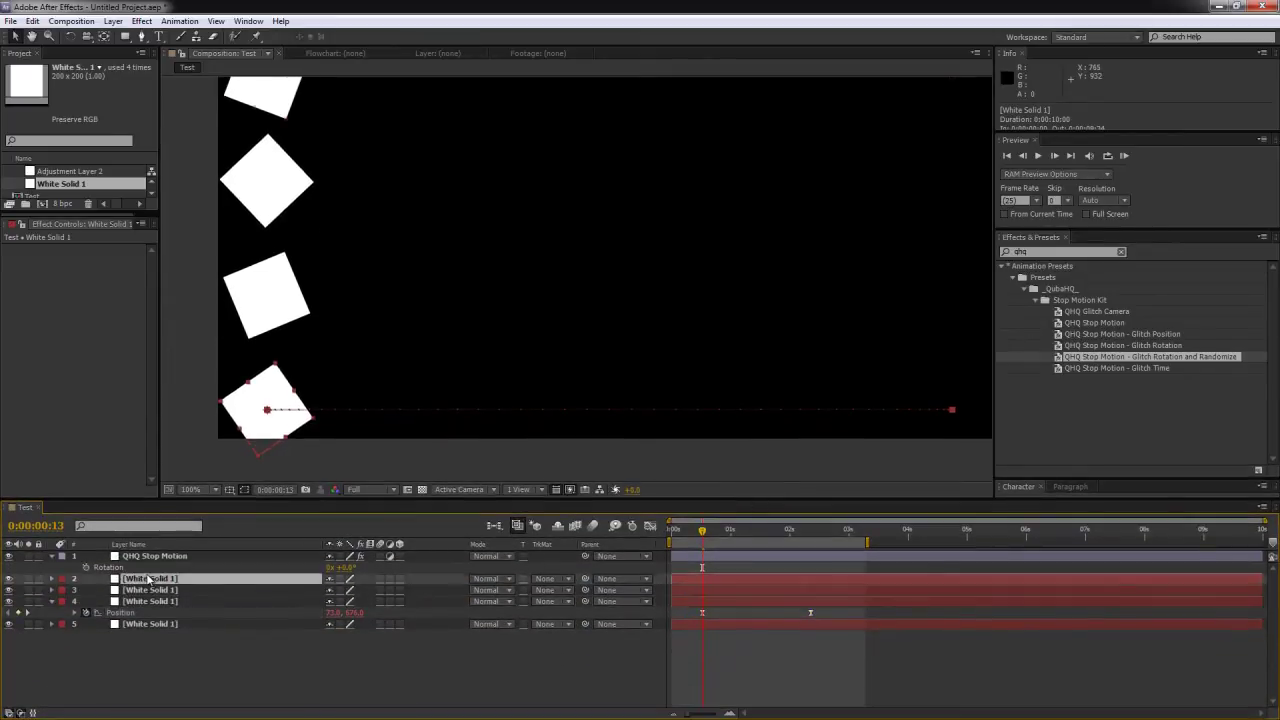
{"action": "left_click", "coordinate": [51, 602]}
{"action": "left_click", "coordinate": [155, 613], "text": "shift"}
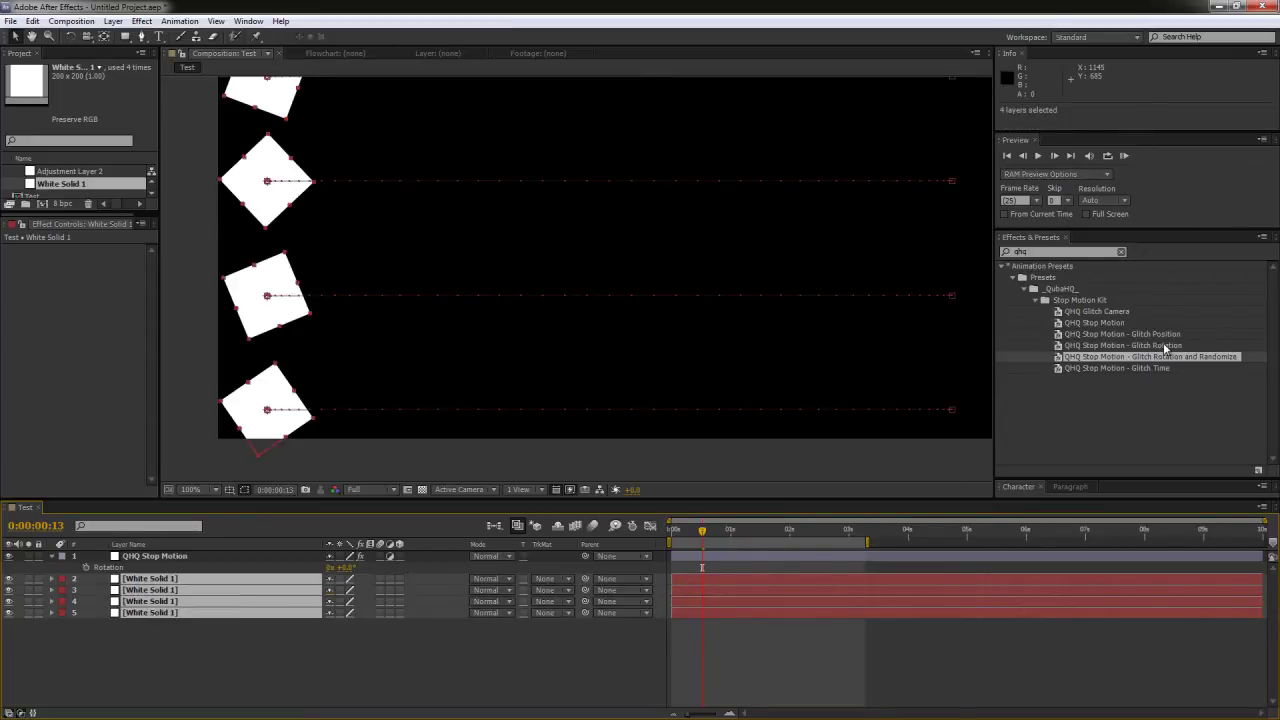
{"action": "double_click", "coordinate": [1150, 346]}
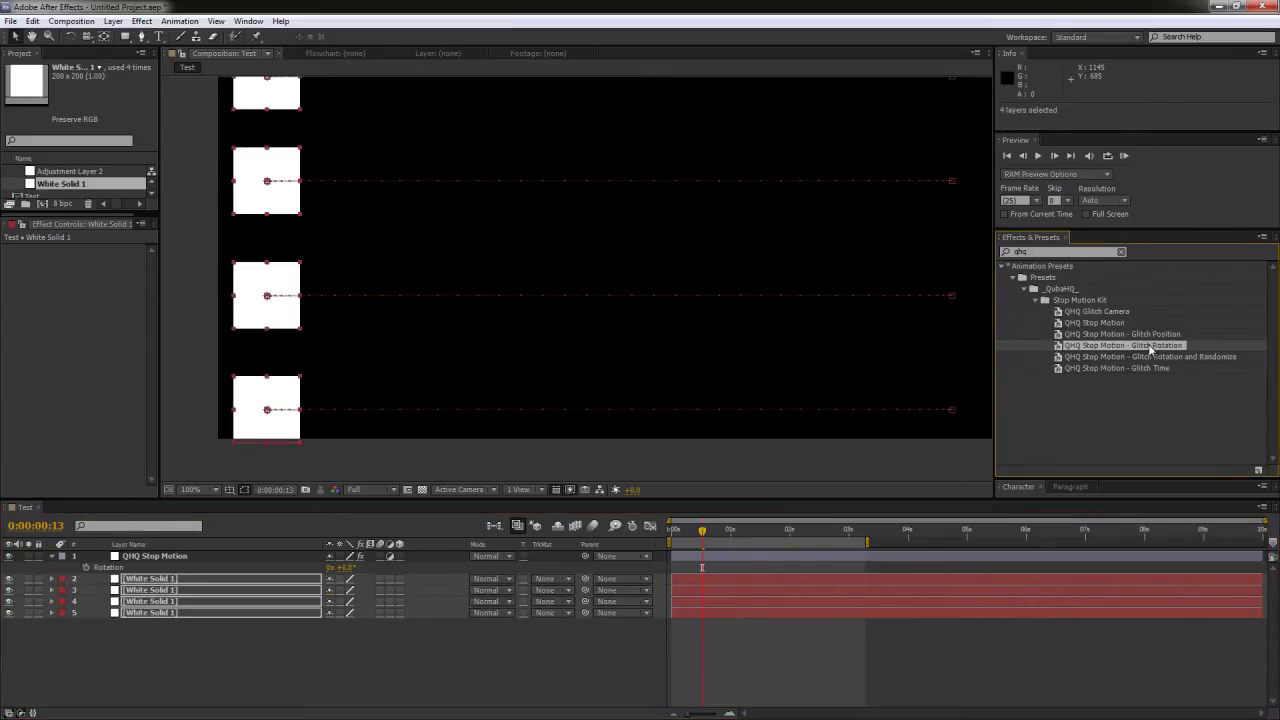
{"action": "double_click", "coordinate": [1209, 356]}
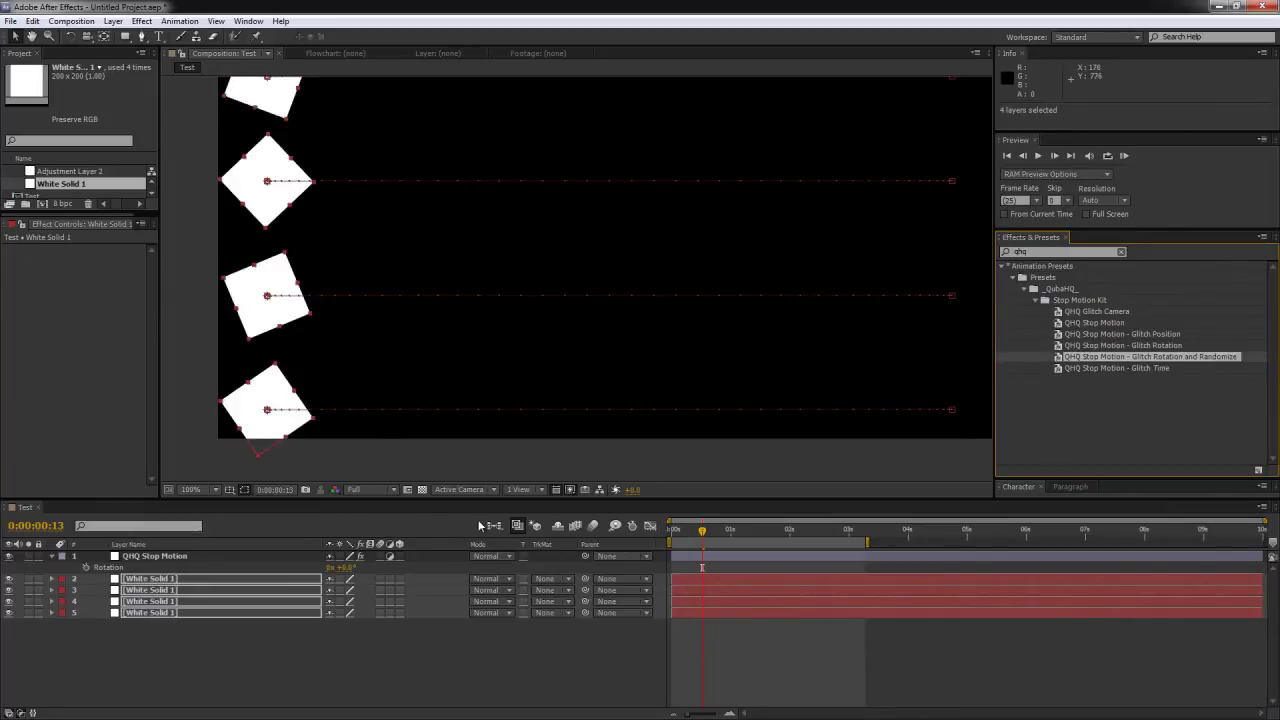
{"action": "left_click_drag", "start_coordinate": [489, 497], "coordinate": [489, 539]}
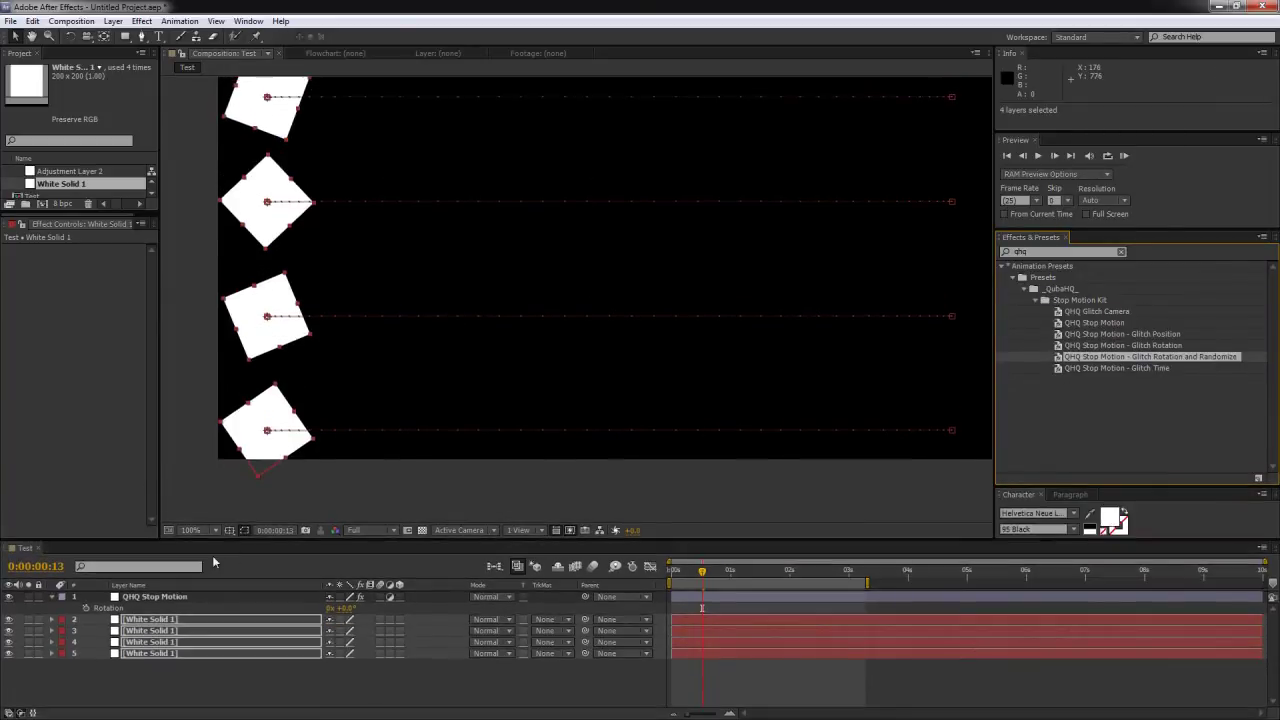
Set Shift Position to 30 on the QHQ Stop Motion layer and preview the four squares' animation
{"action": "left_click", "coordinate": [152, 598]}
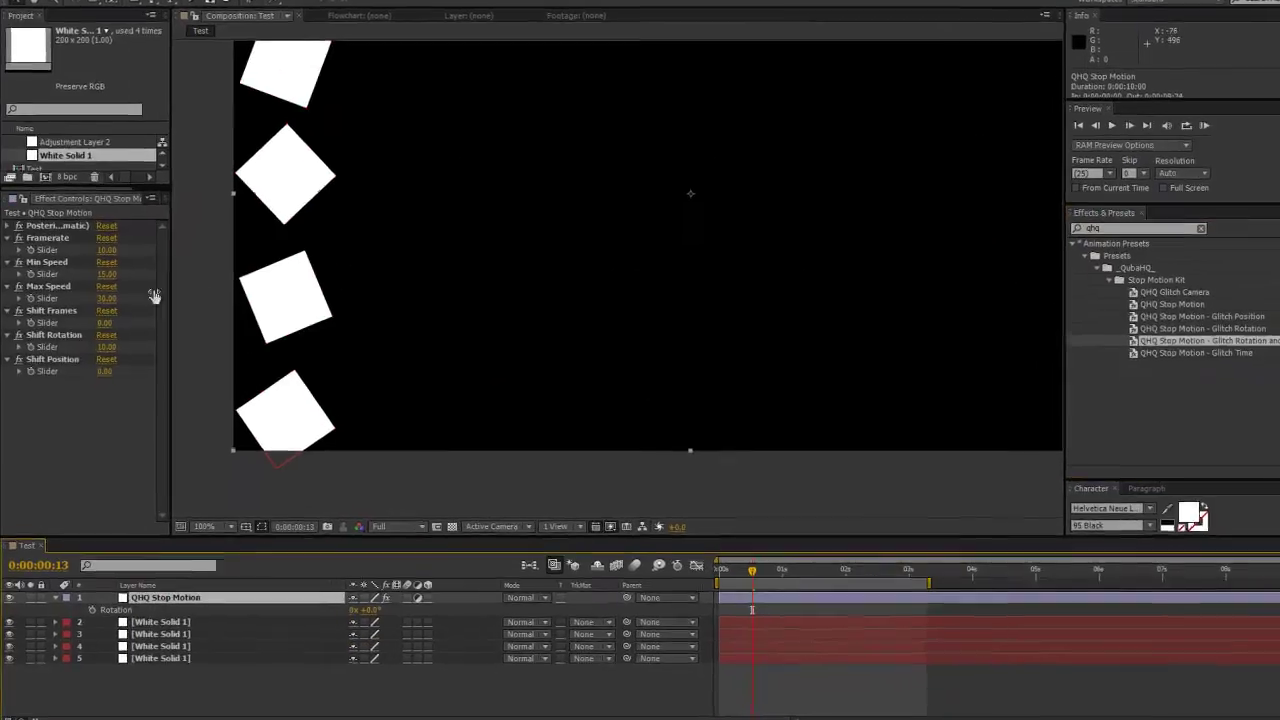
{"action": "left_click", "coordinate": [106, 371]}
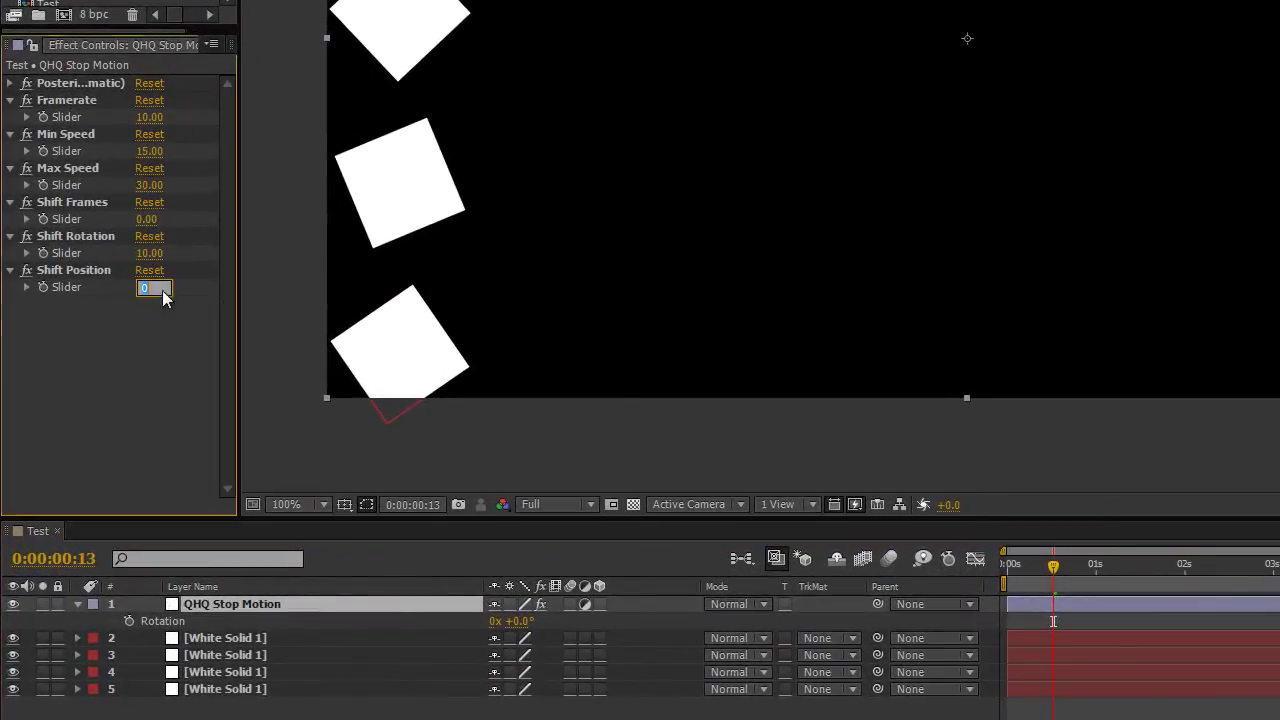
{"action": "type", "text": "30"}
{"action": "key", "text": "Return"}
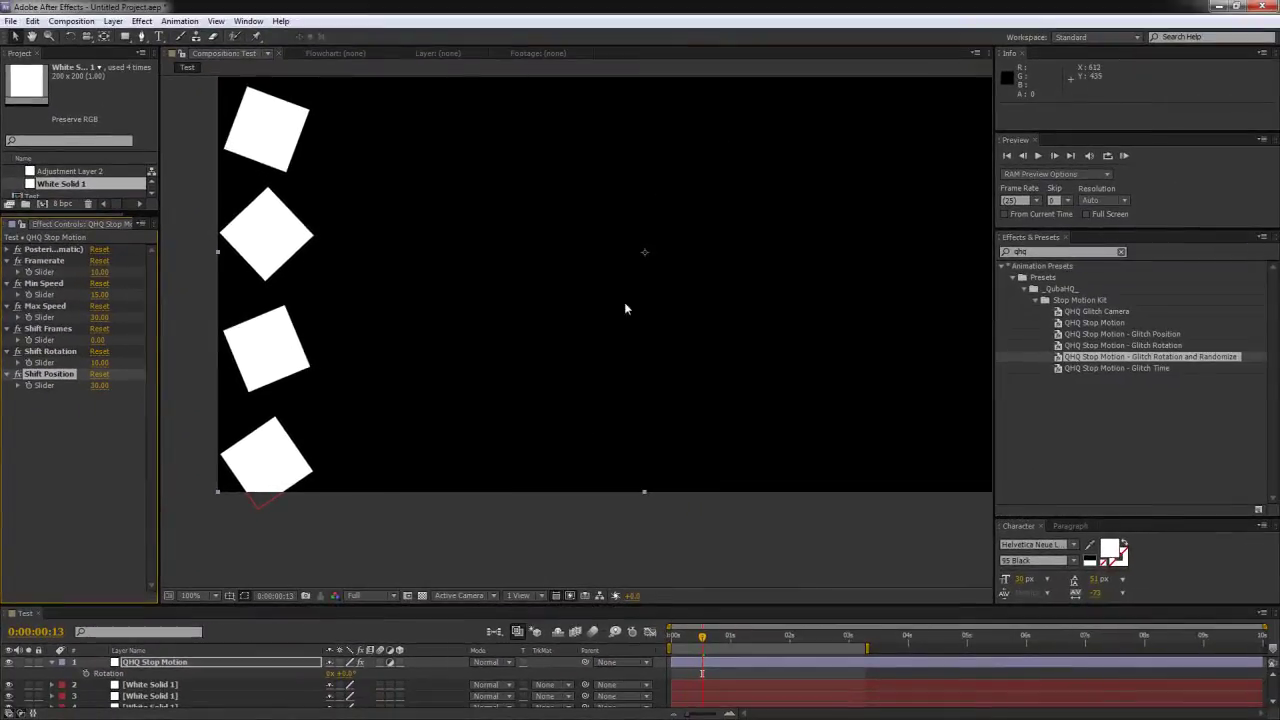
{"action": "left_click_drag", "start_coordinate": [677, 281], "coordinate": [638, 292]}
{"action": "left_click", "coordinate": [591, 315]}
{"action": "left_click_drag", "start_coordinate": [158, 272], "coordinate": [80, 272]}
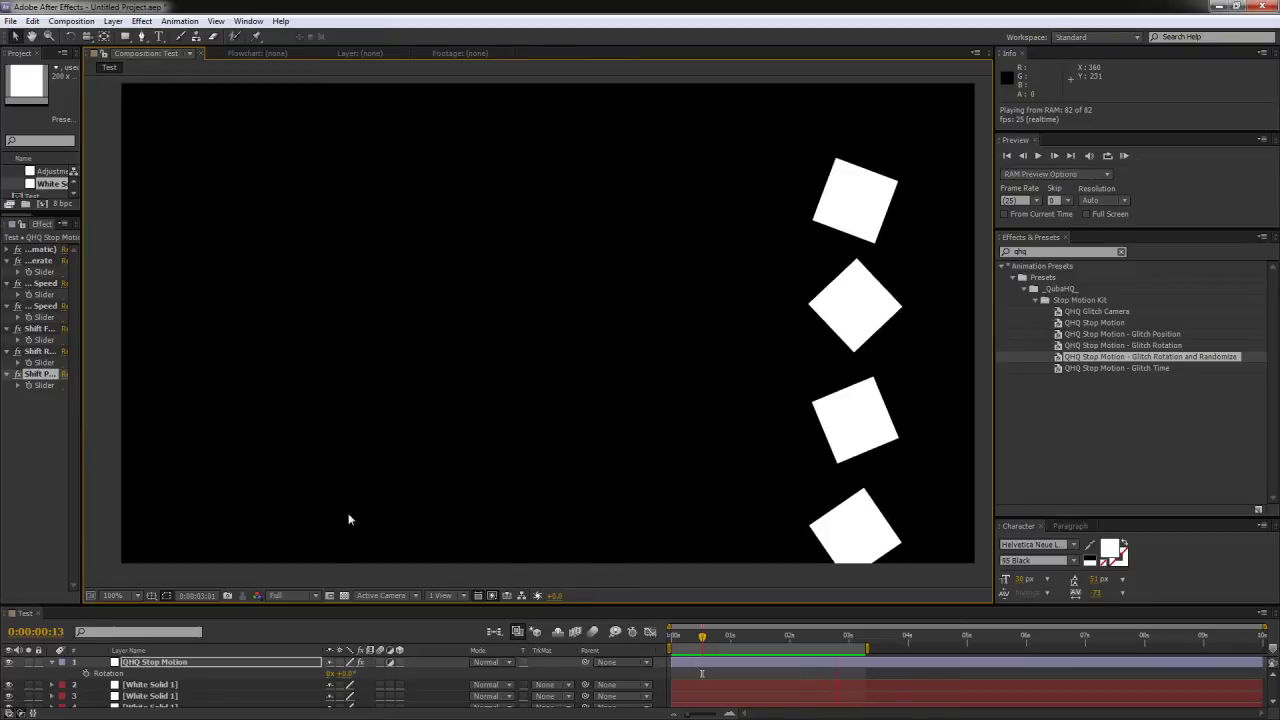
{"action": "left_click", "coordinate": [31, 460]}
Inspect the Frame Rate property of the Posterize Time (Automatic) effect and collapse the effect again
{"action": "left_click_drag", "start_coordinate": [83, 272], "coordinate": [298, 265]}
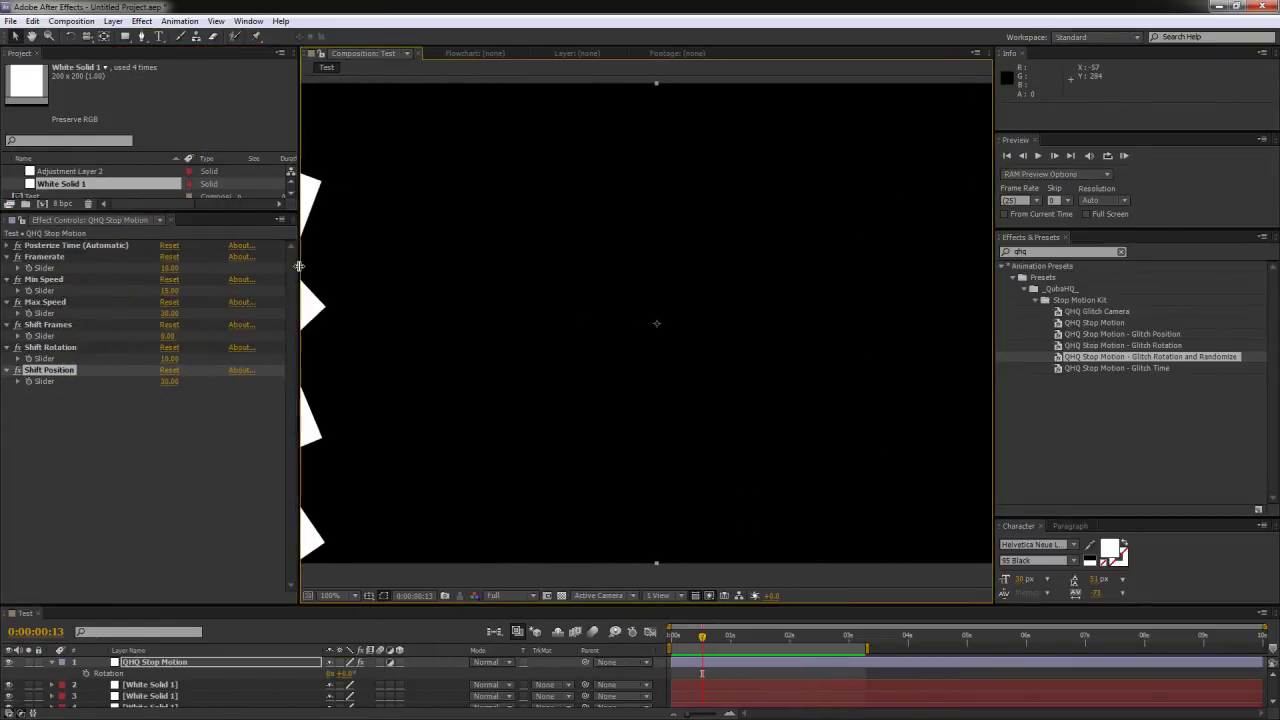
{"action": "left_click", "coordinate": [7, 246]}
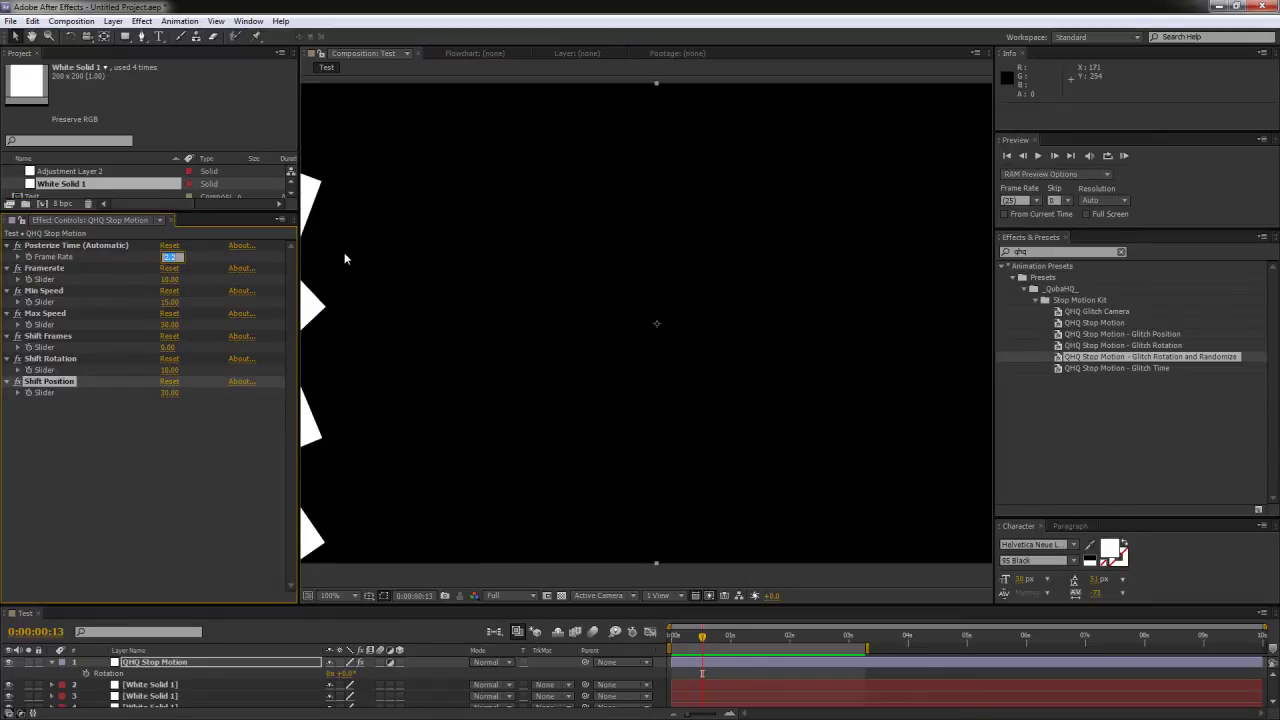
{"action": "key", "text": "Return"}
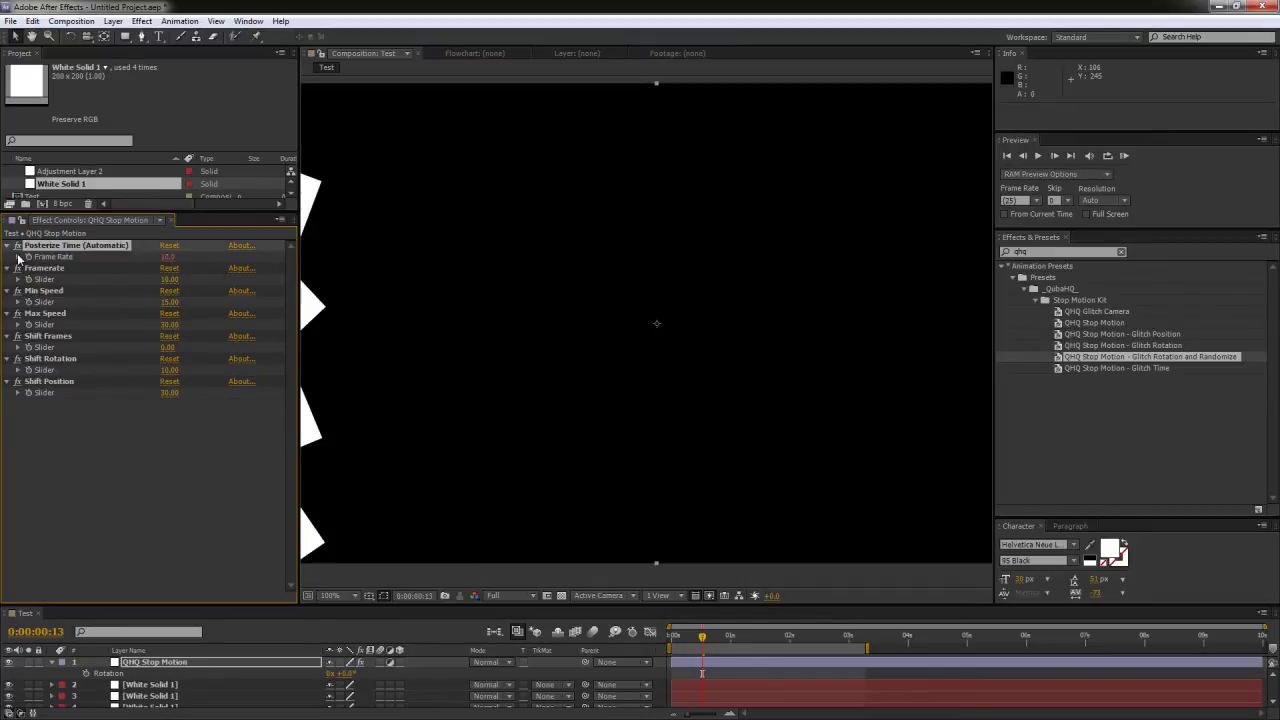
{"action": "left_click", "coordinate": [7, 246]}
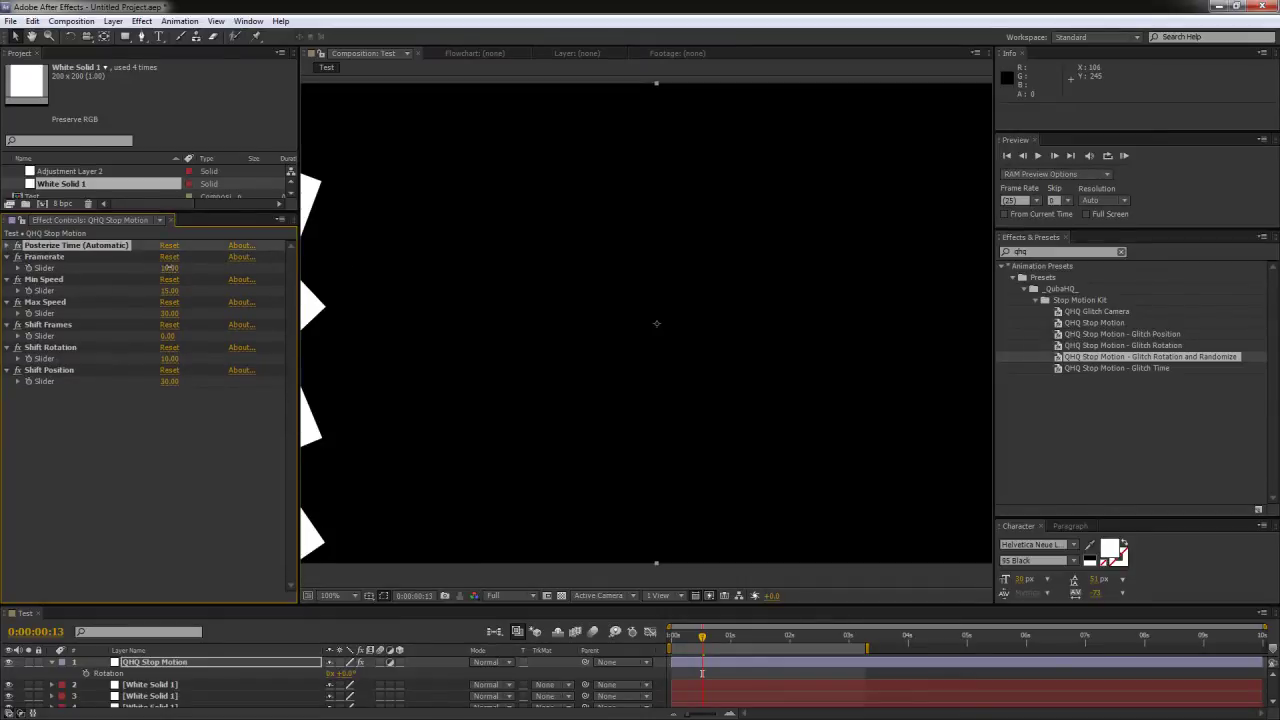
Set the Framerate slider of QHQ Stop Motion to 25 and preview the animation
{"action": "left_click", "coordinate": [169, 268]}
{"action": "type", "text": "25"}
{"action": "key", "text": "Return"}
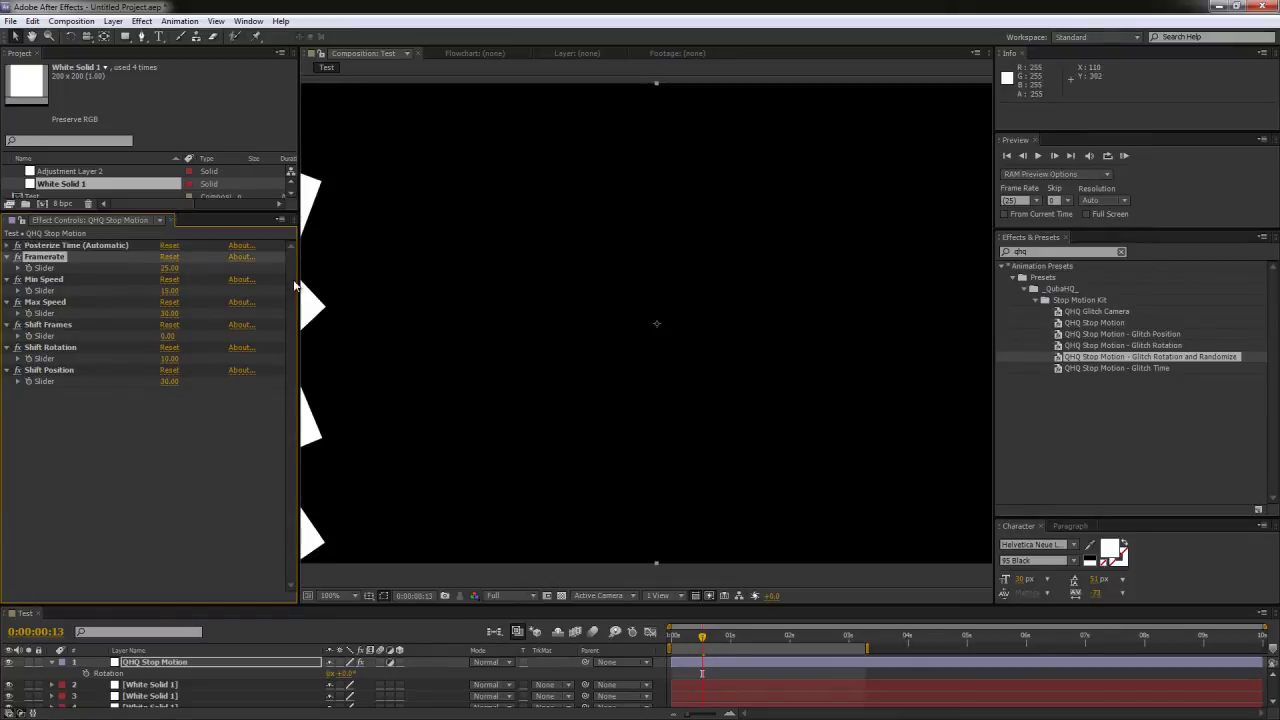
{"action": "left_click_drag", "start_coordinate": [303, 290], "coordinate": [133, 293]}
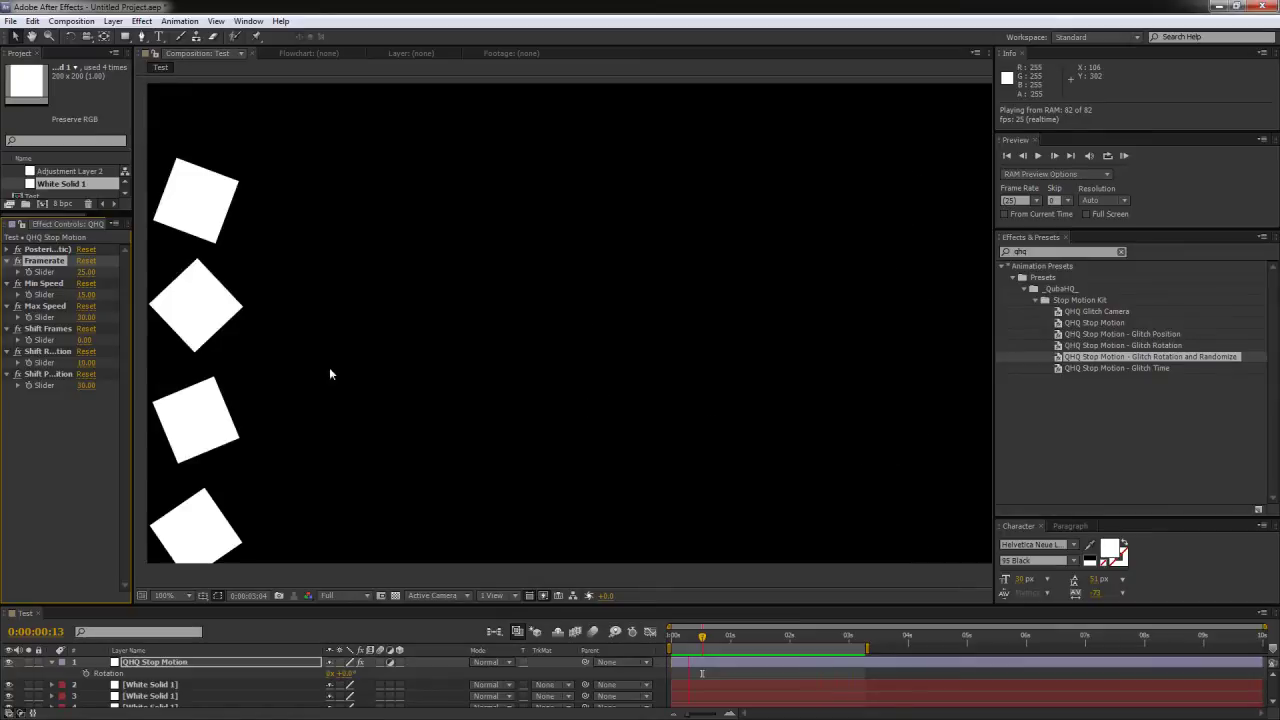
{"action": "key", "text": "space"}
Set the Shift Rotation slider of QHQ Stop Motion to 45 and preview the squares' animation
{"action": "left_click", "coordinate": [87, 363]}
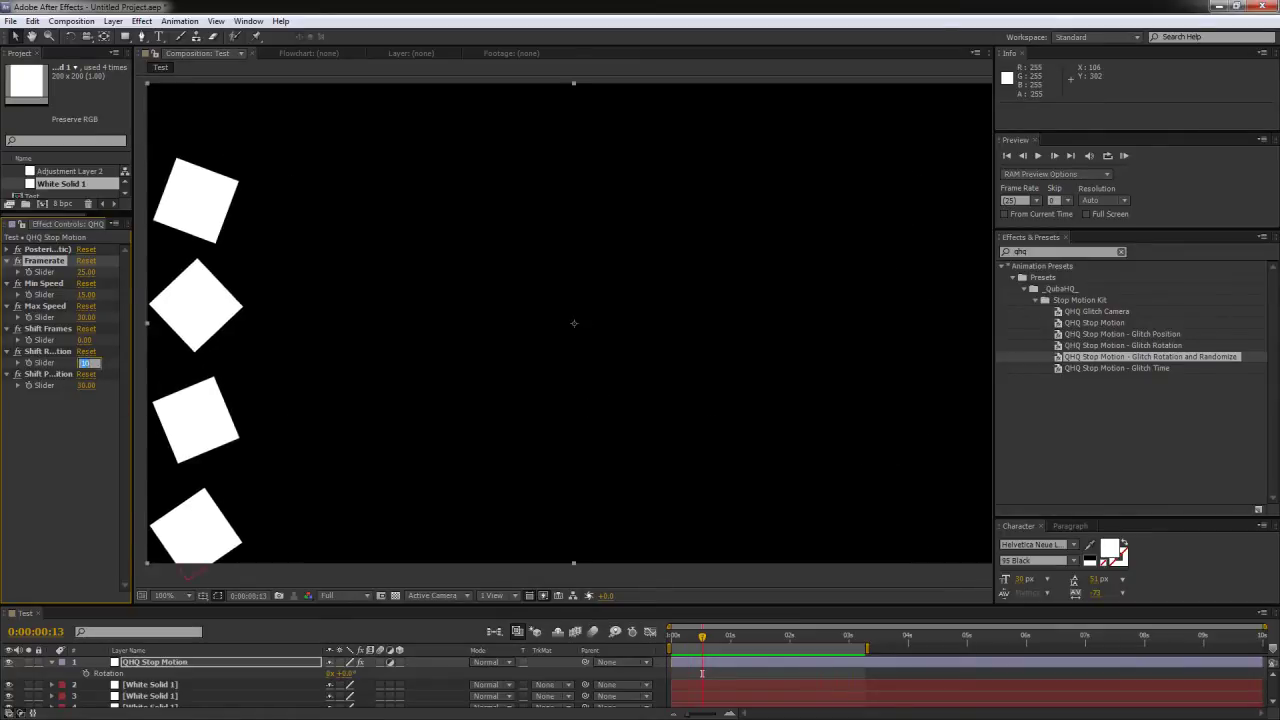
{"action": "type", "text": "45"}
{"action": "key", "text": "Return"}
{"action": "key", "text": "space"}
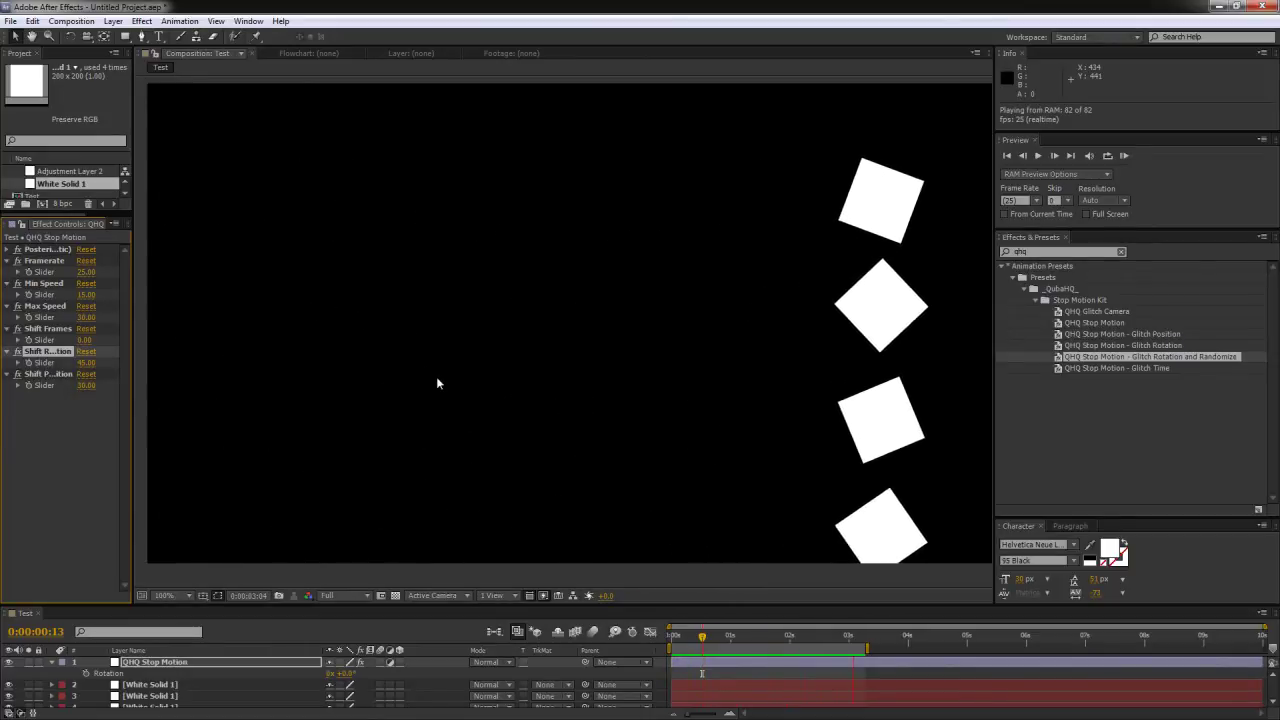
{"action": "key", "text": "space"}
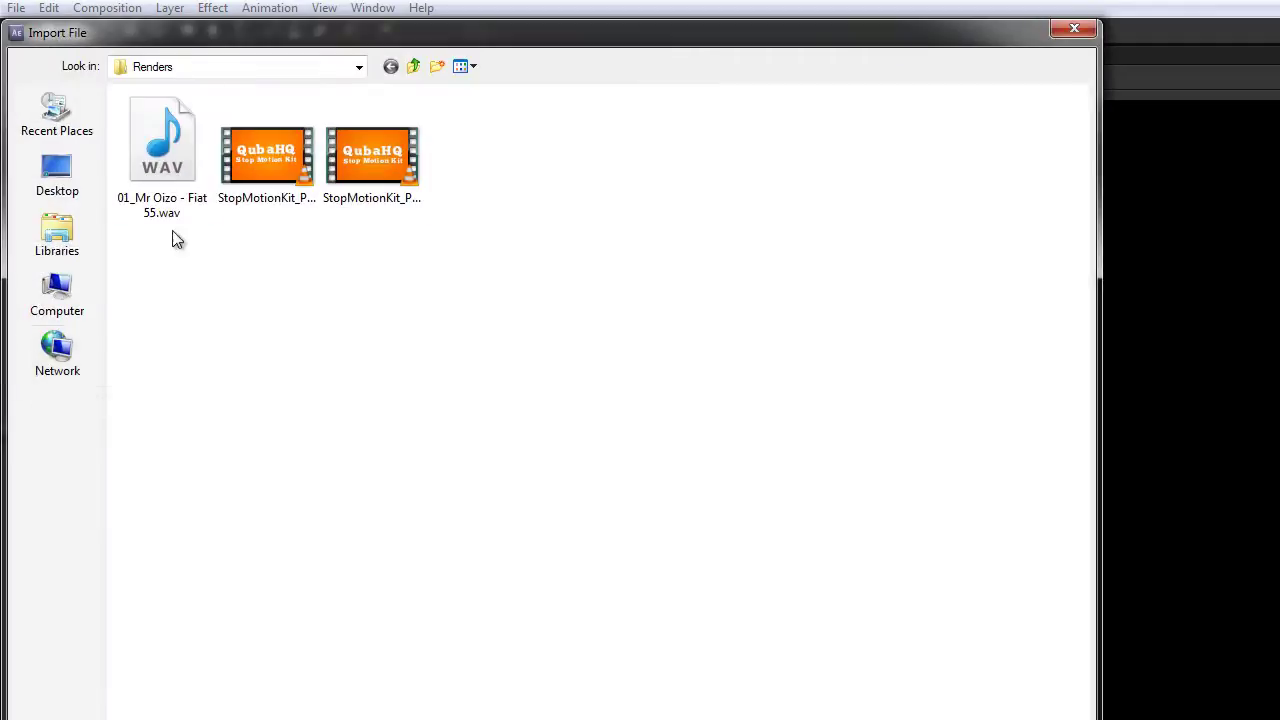
Import the CoinA images as a TIFF sequence from the QHQ_StopMotionKit (Footage) folder, using the guessed alpha interpretation
{"action": "key", "text": "BackSpace"}
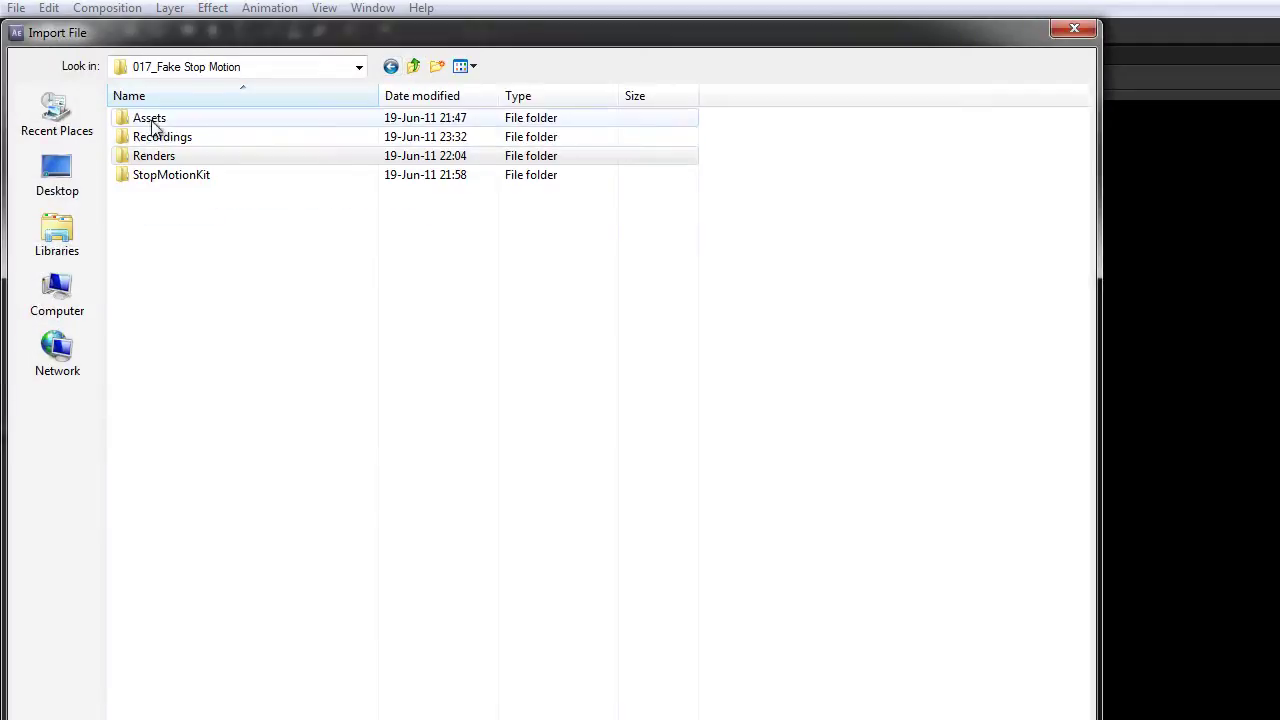
{"action": "double_click", "coordinate": [170, 177]}
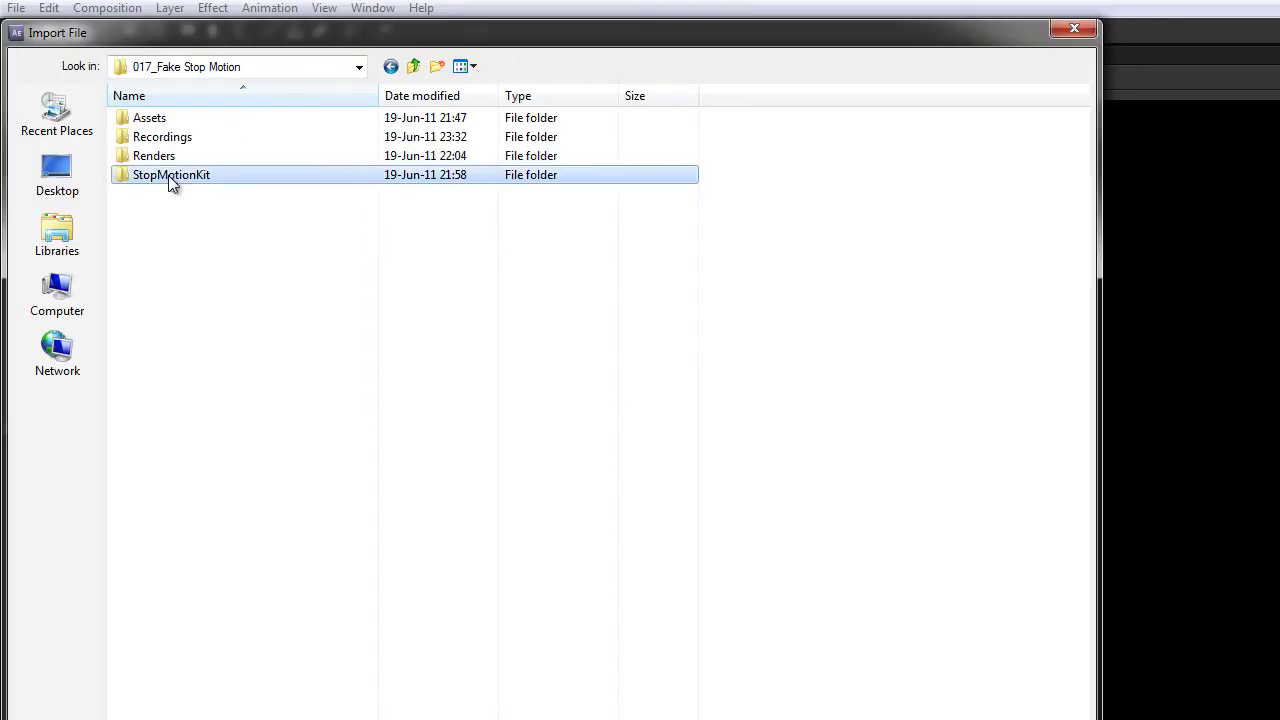
{"action": "double_click", "coordinate": [158, 137]}
{"action": "double_click", "coordinate": [158, 118]}
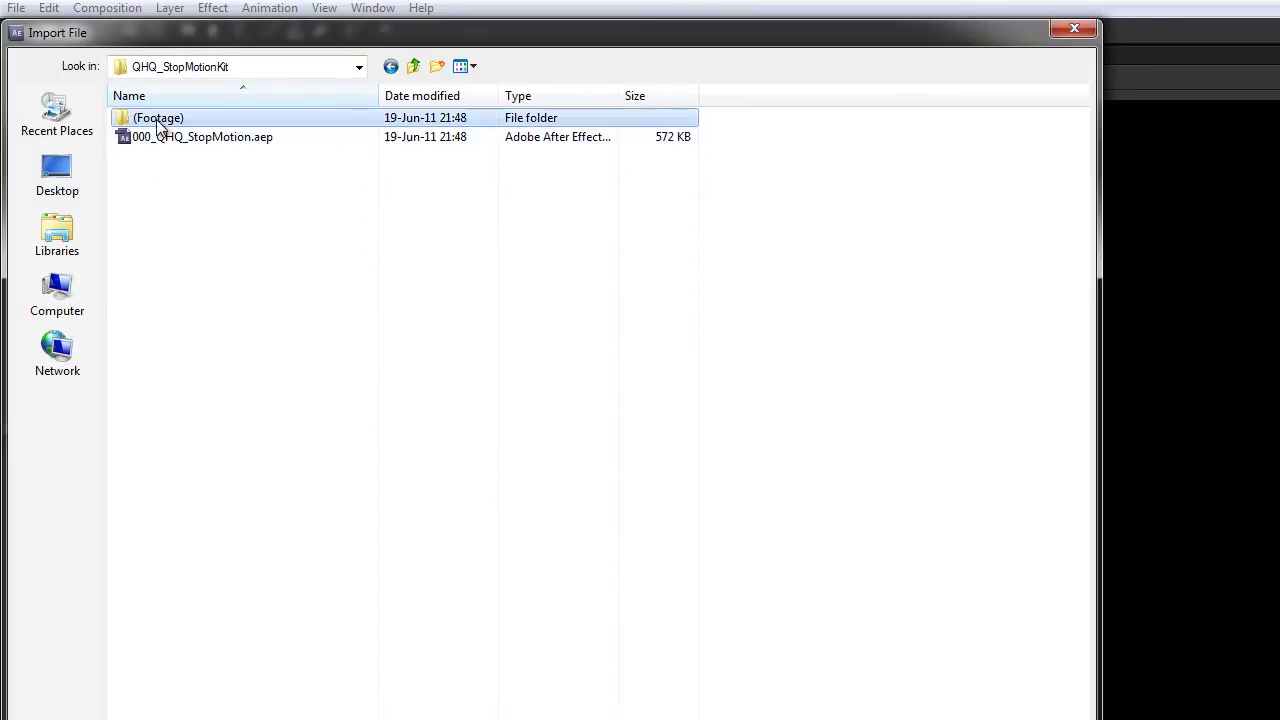
{"action": "double_click", "coordinate": [158, 140]}
{"action": "left_click", "coordinate": [155, 135]}
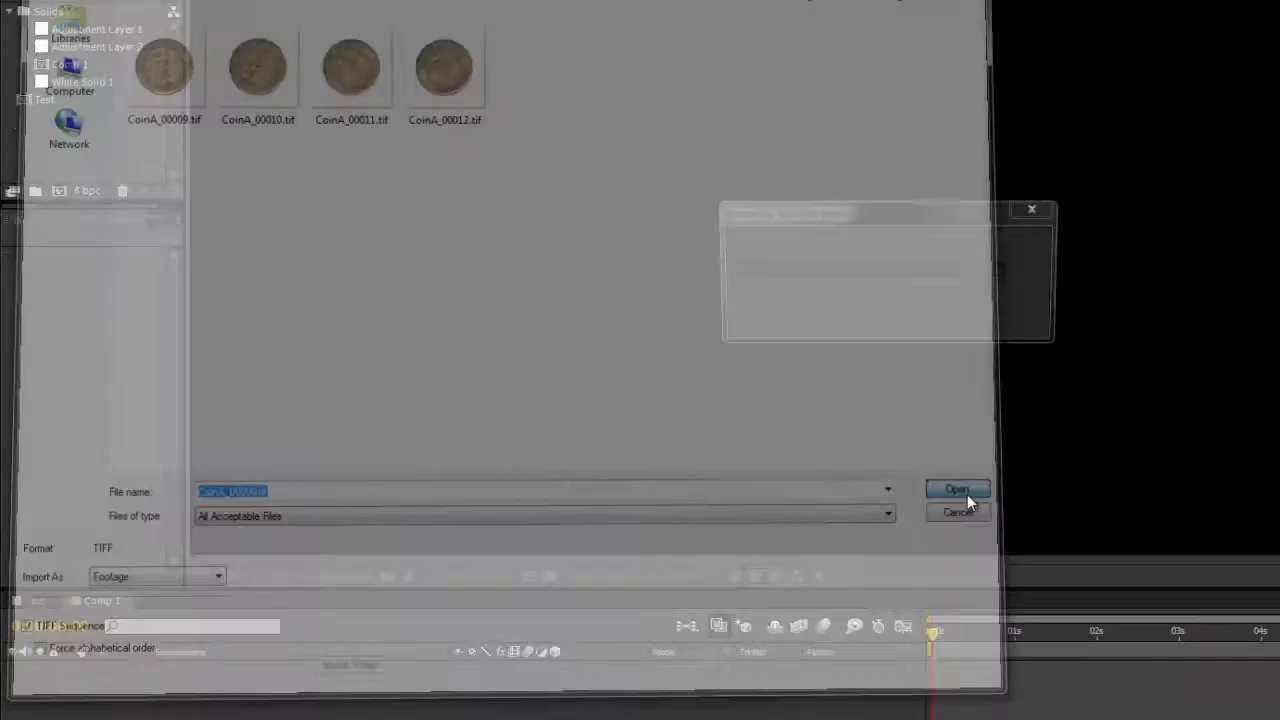
{"action": "left_click", "coordinate": [1051, 489]}
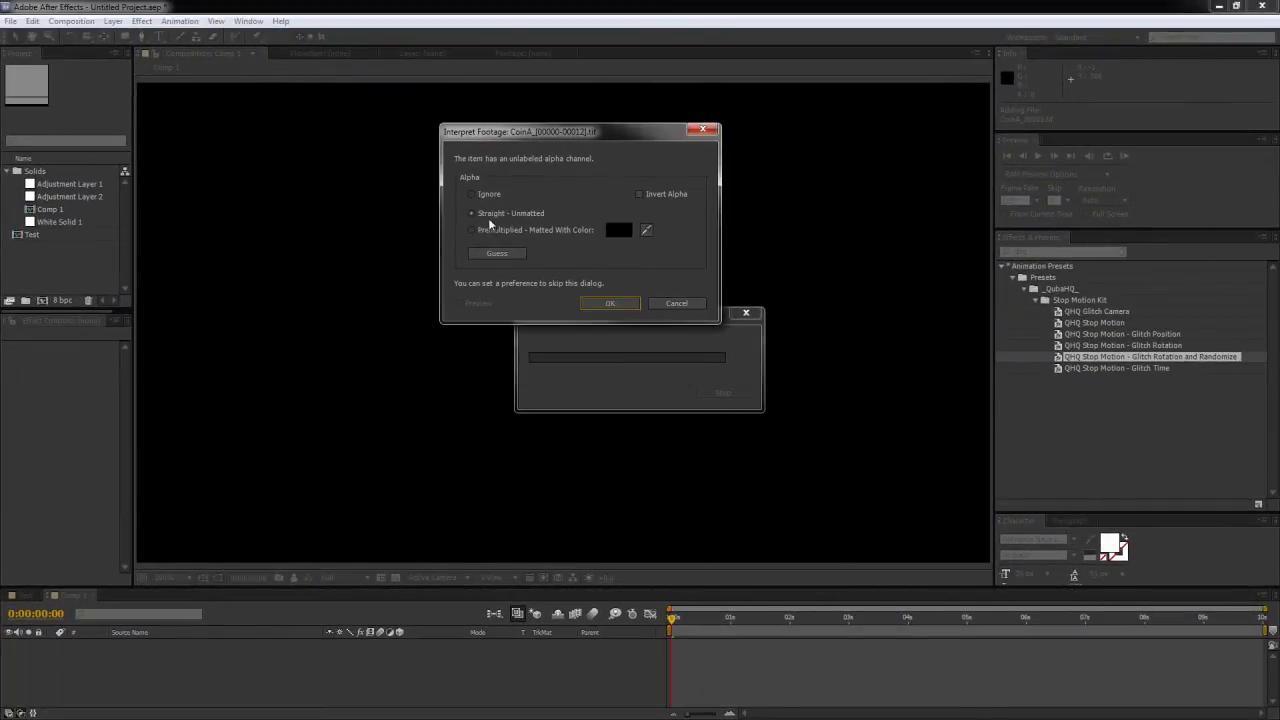
{"action": "left_click", "coordinate": [494, 254]}
{"action": "left_click", "coordinate": [610, 304]}
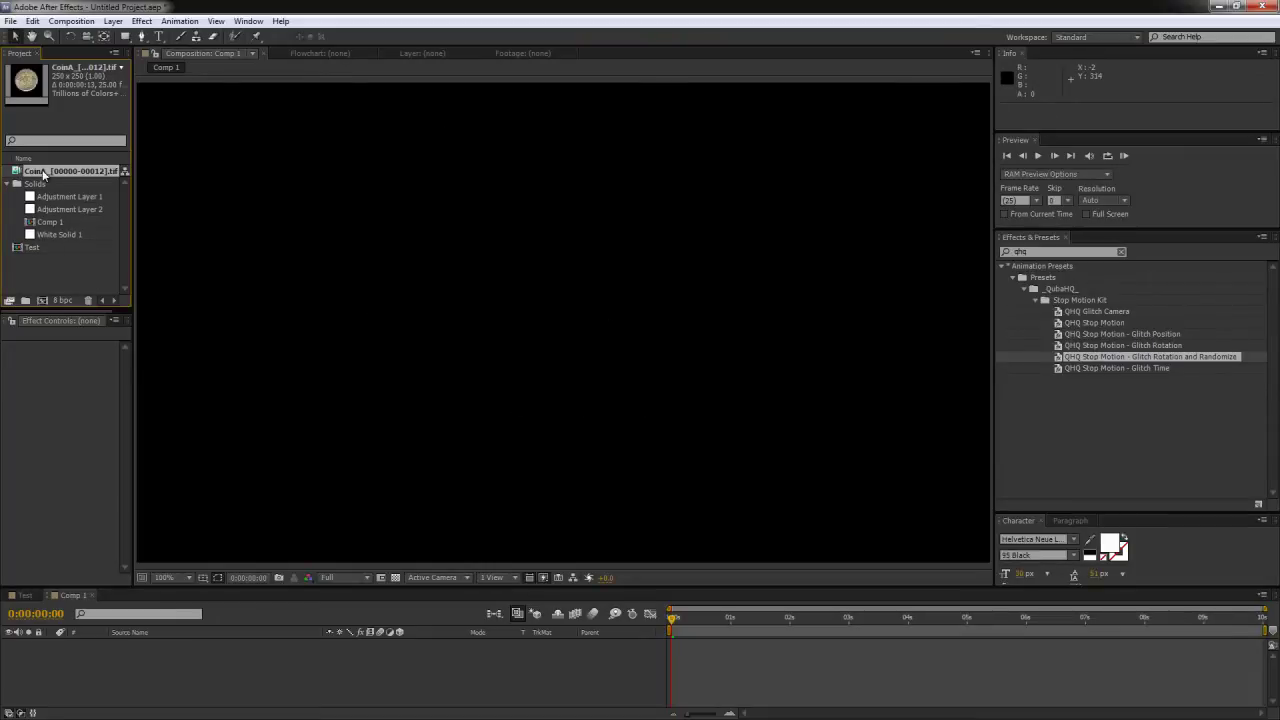
View the CoinA sequence, then set its footage interpretation to loop 20 times
{"action": "double_click", "coordinate": [43, 174]}
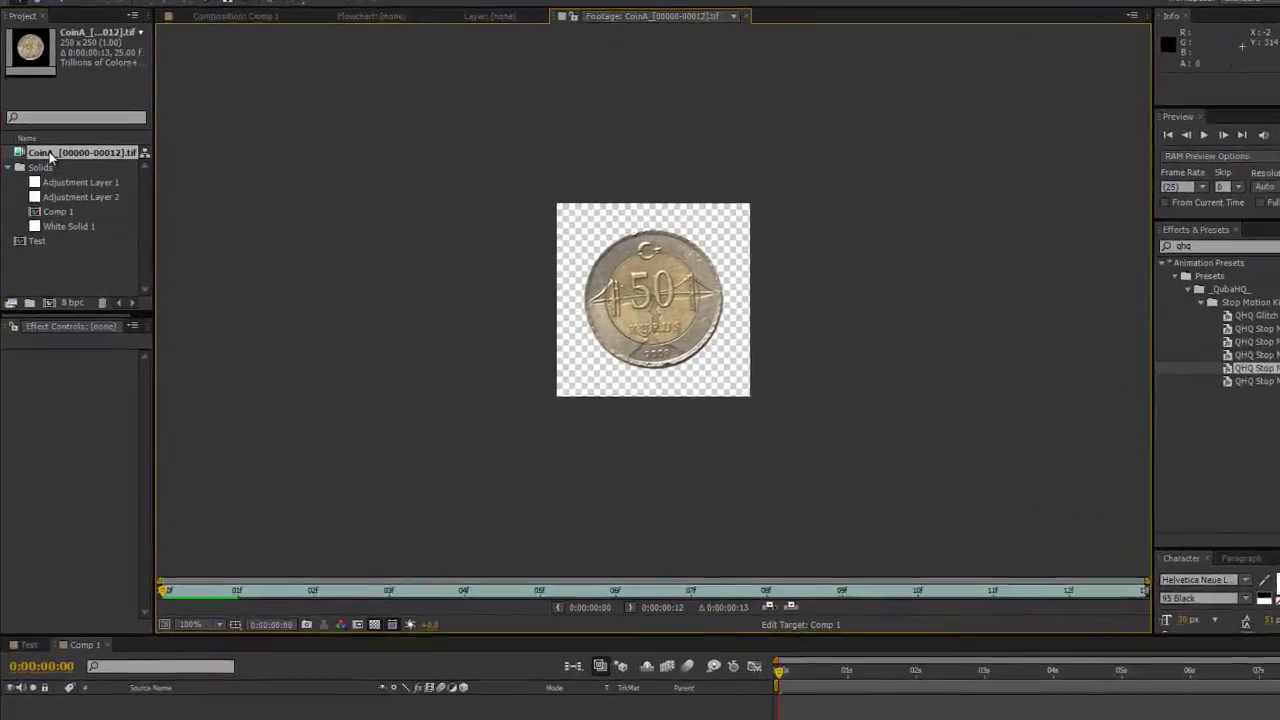
{"action": "right_click", "coordinate": [43, 172]}
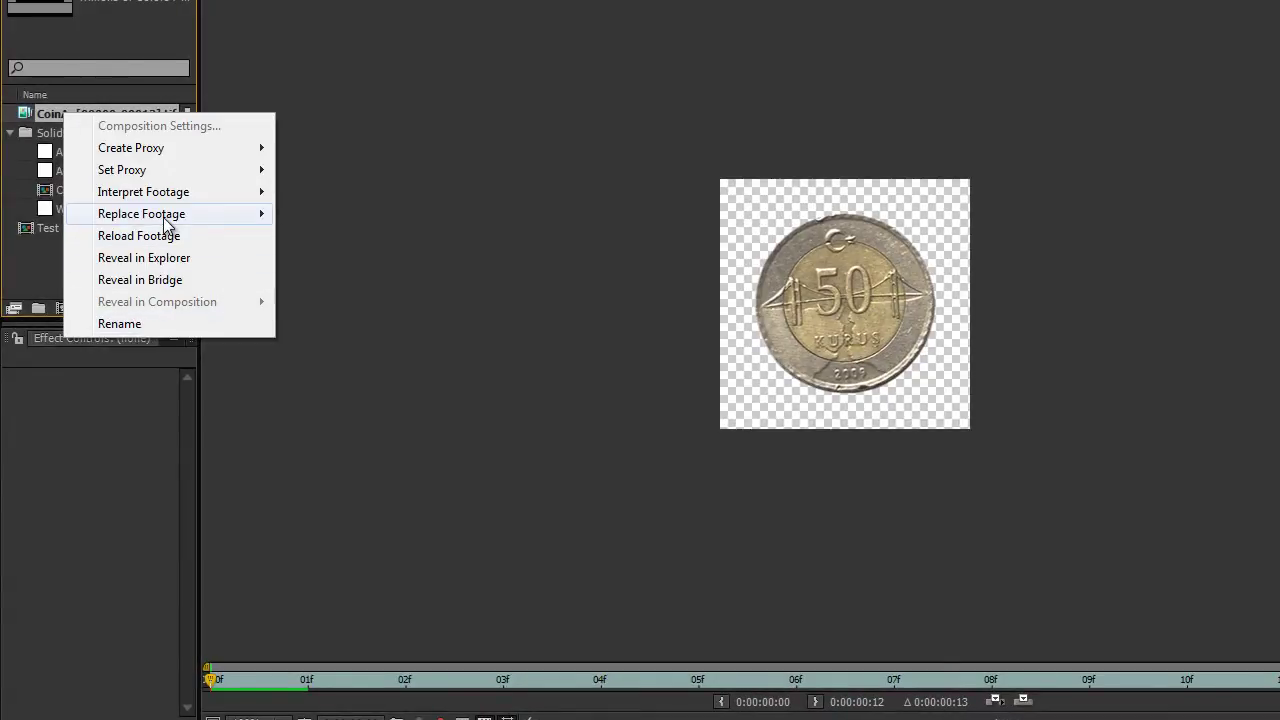
{"action": "mouse_move", "coordinate": [166, 220]}
{"action": "mouse_move", "coordinate": [175, 196]}
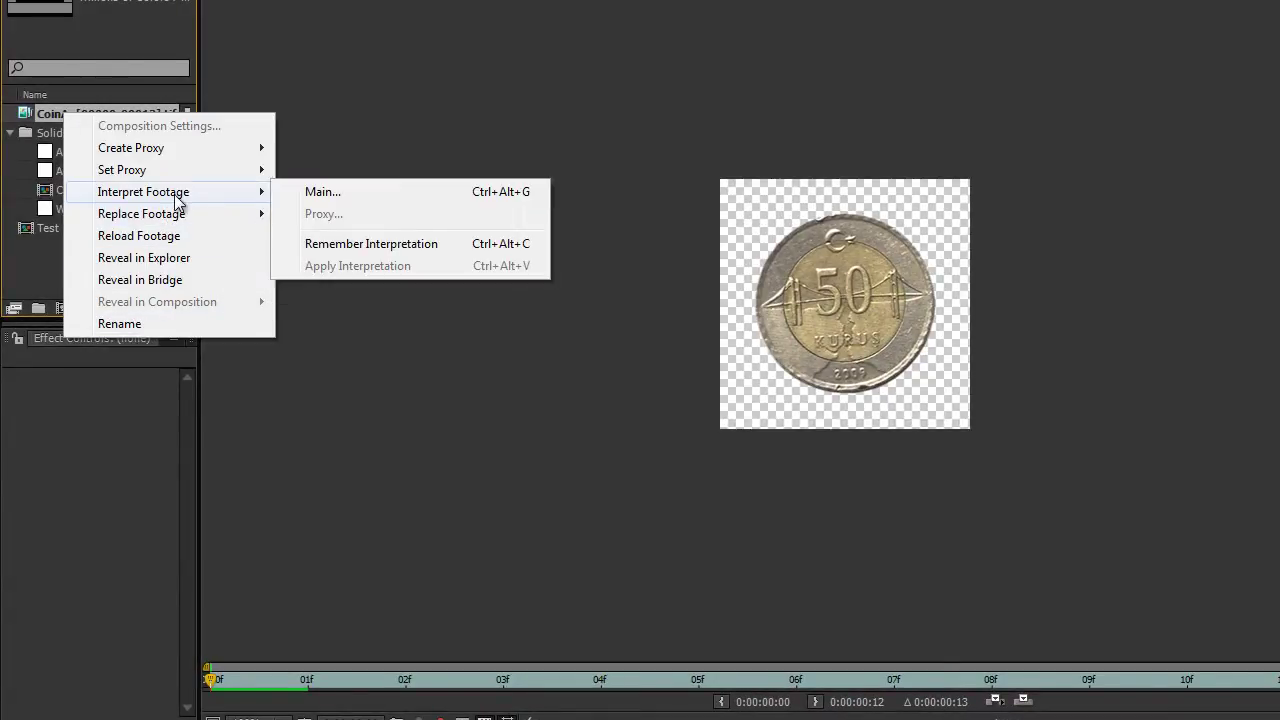
{"action": "left_click", "coordinate": [386, 192]}
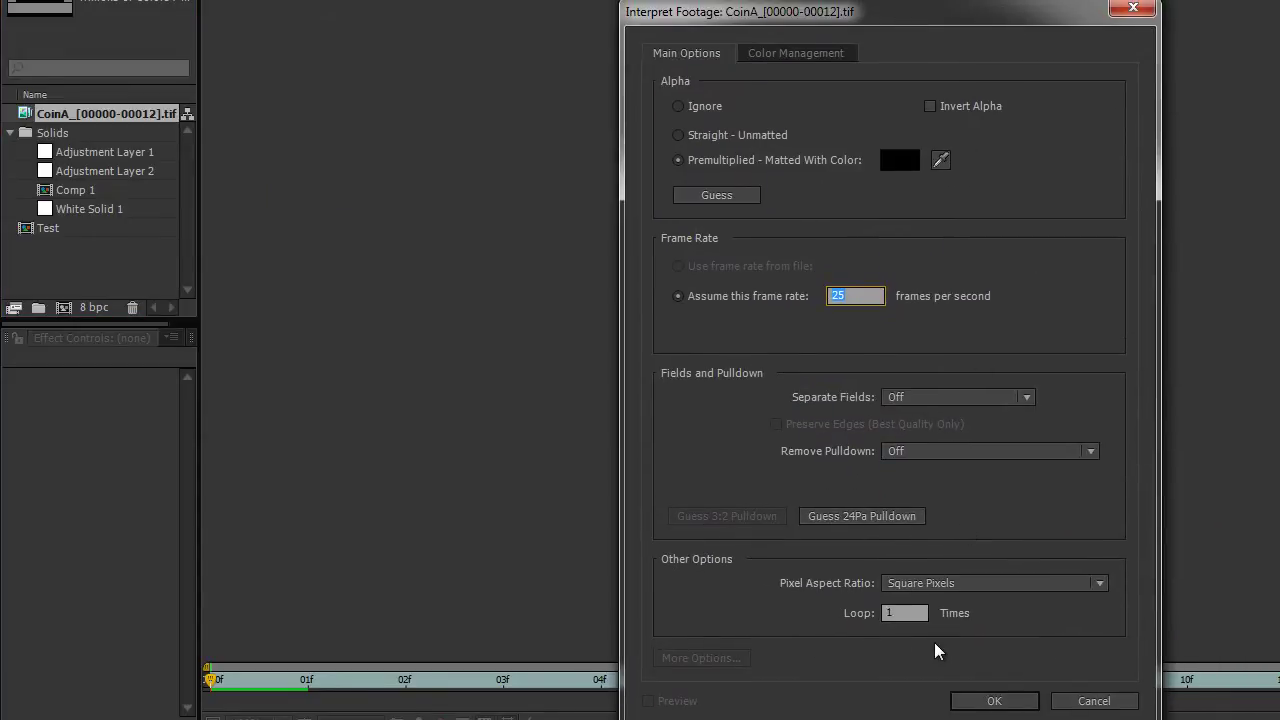
{"action": "left_click", "coordinate": [900, 612]}
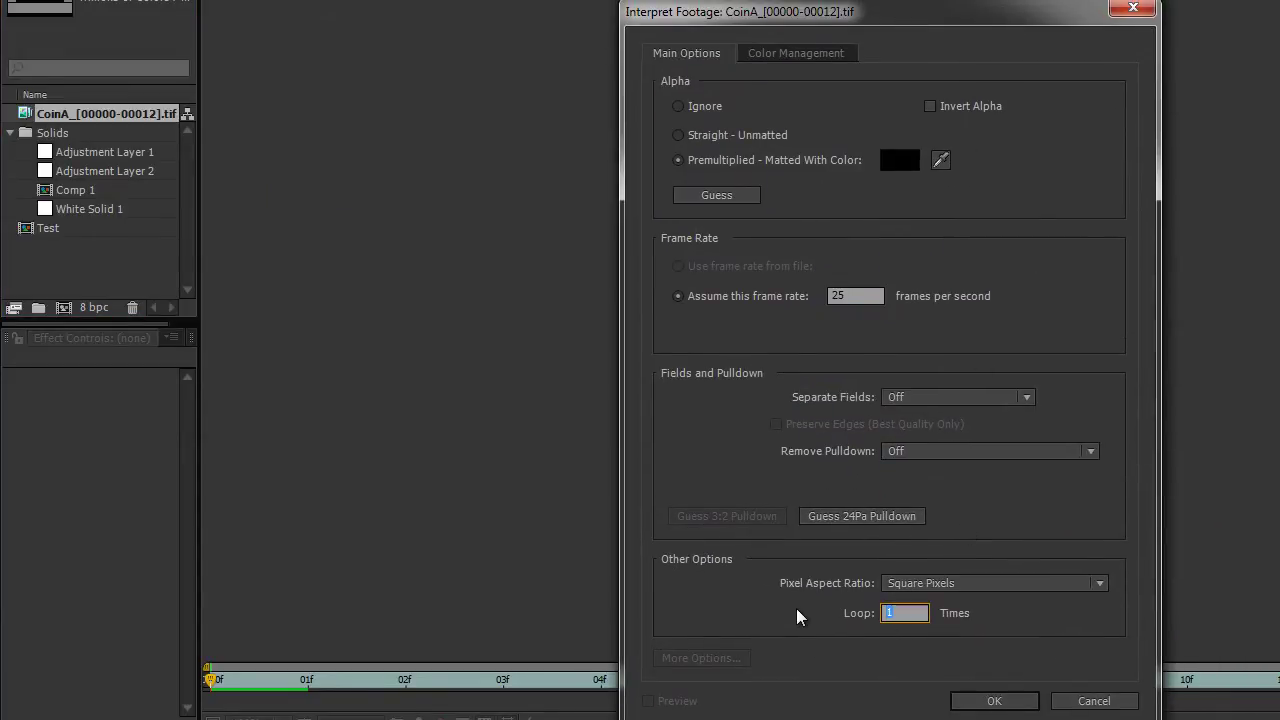
{"action": "type", "text": "20"}
{"action": "left_click", "coordinate": [994, 700]}
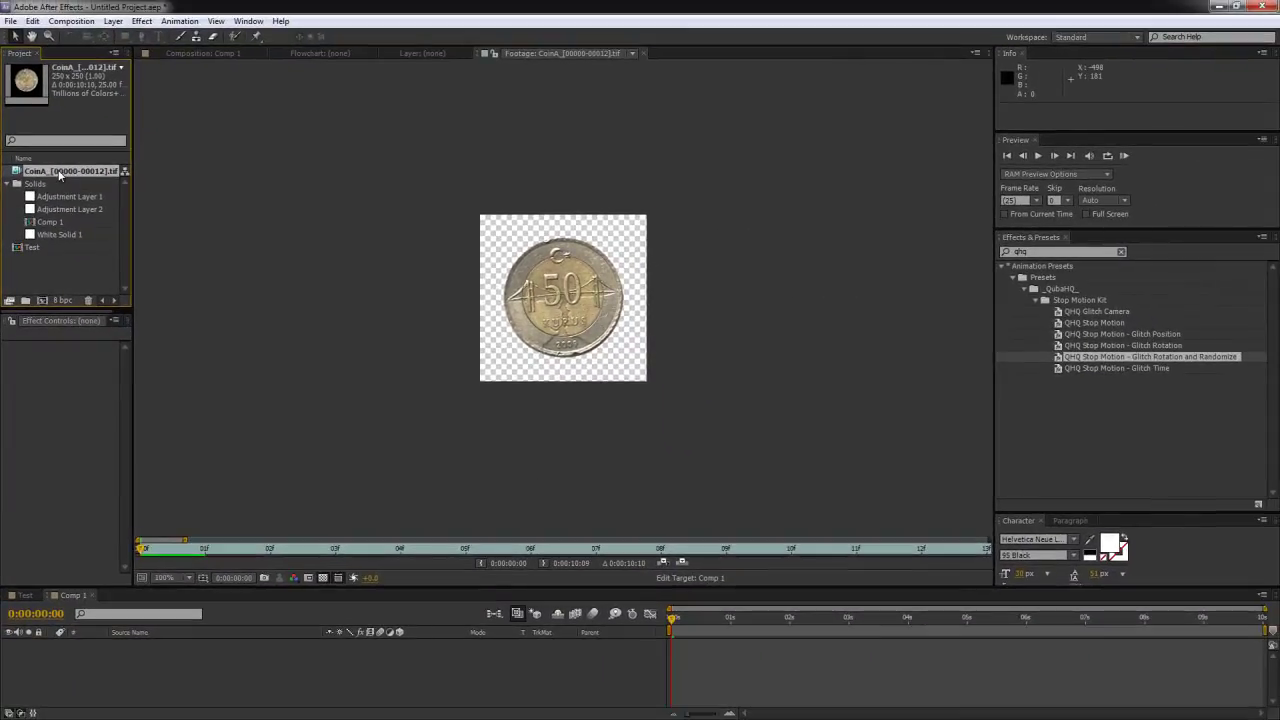
Create a composition from the looped CoinA footage, place it near the centre of Comp 1, and scrub through its motion
{"action": "left_click_drag", "start_coordinate": [60, 175], "coordinate": [42, 301]}
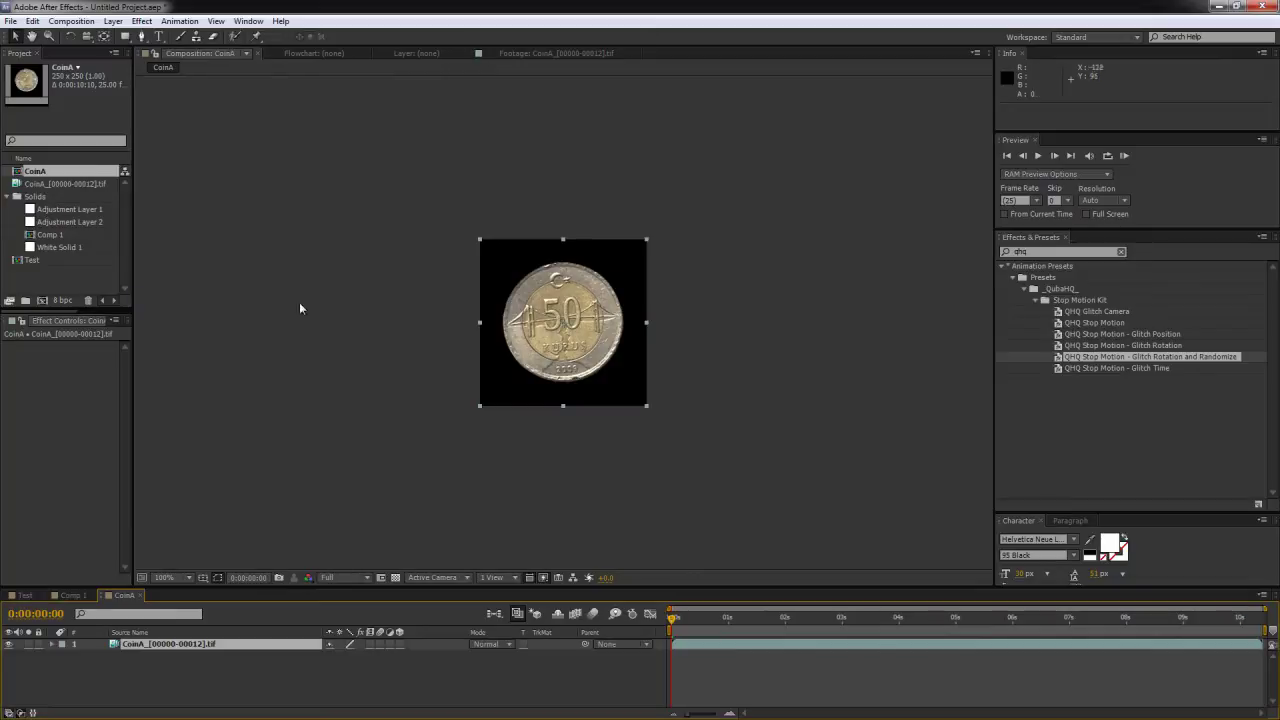
{"action": "double_click", "coordinate": [52, 236]}
{"action": "left_click_drag", "start_coordinate": [40, 175], "coordinate": [571, 308]}
{"action": "left_click_drag", "start_coordinate": [705, 620], "coordinate": [768, 621]}
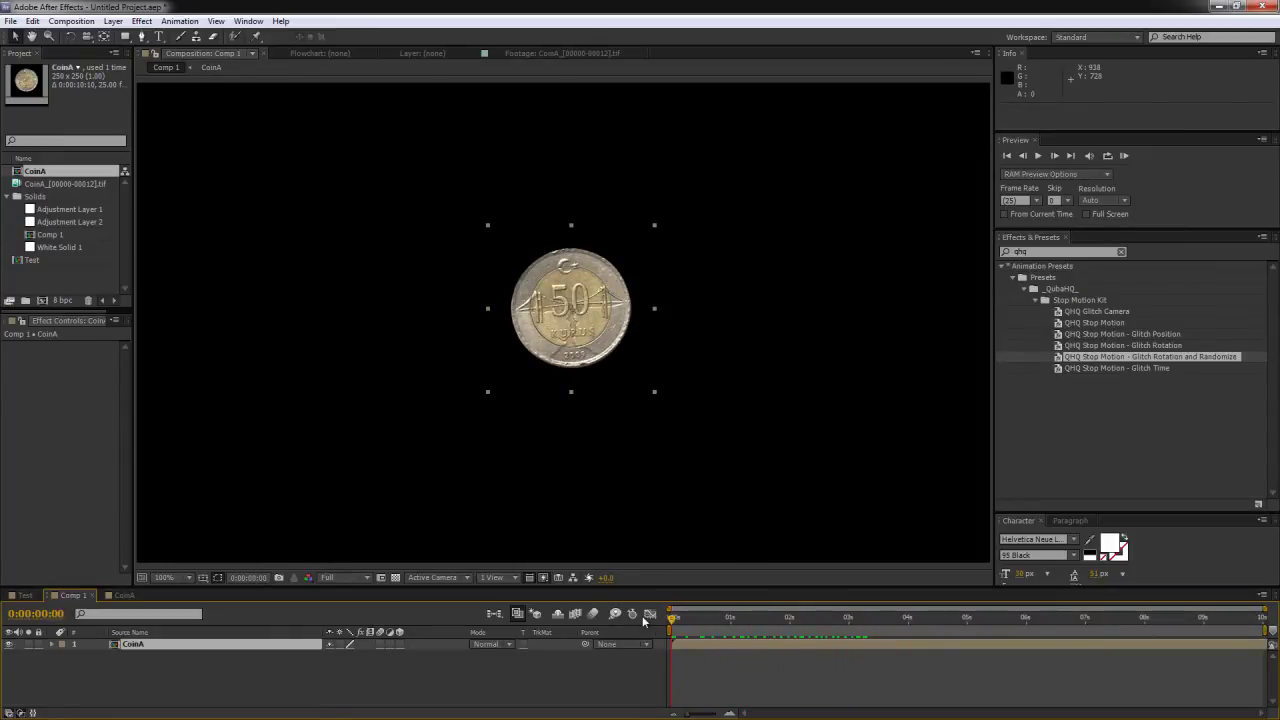
{"action": "left_click_drag", "start_coordinate": [673, 618], "coordinate": [648, 625]}
Add an adjustment layer above the coin in Comp 1 and name it QHQ Stop Motion
{"action": "right_click", "coordinate": [308, 697]}
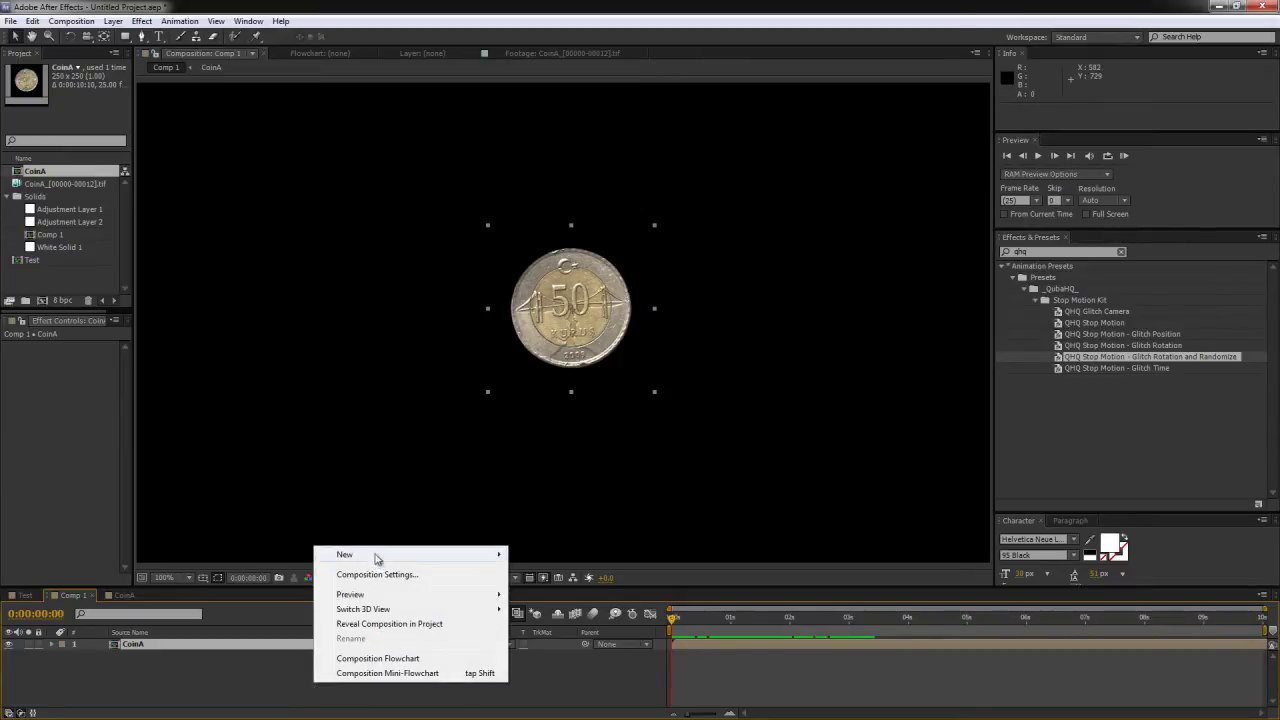
{"action": "mouse_move", "coordinate": [377, 558]}
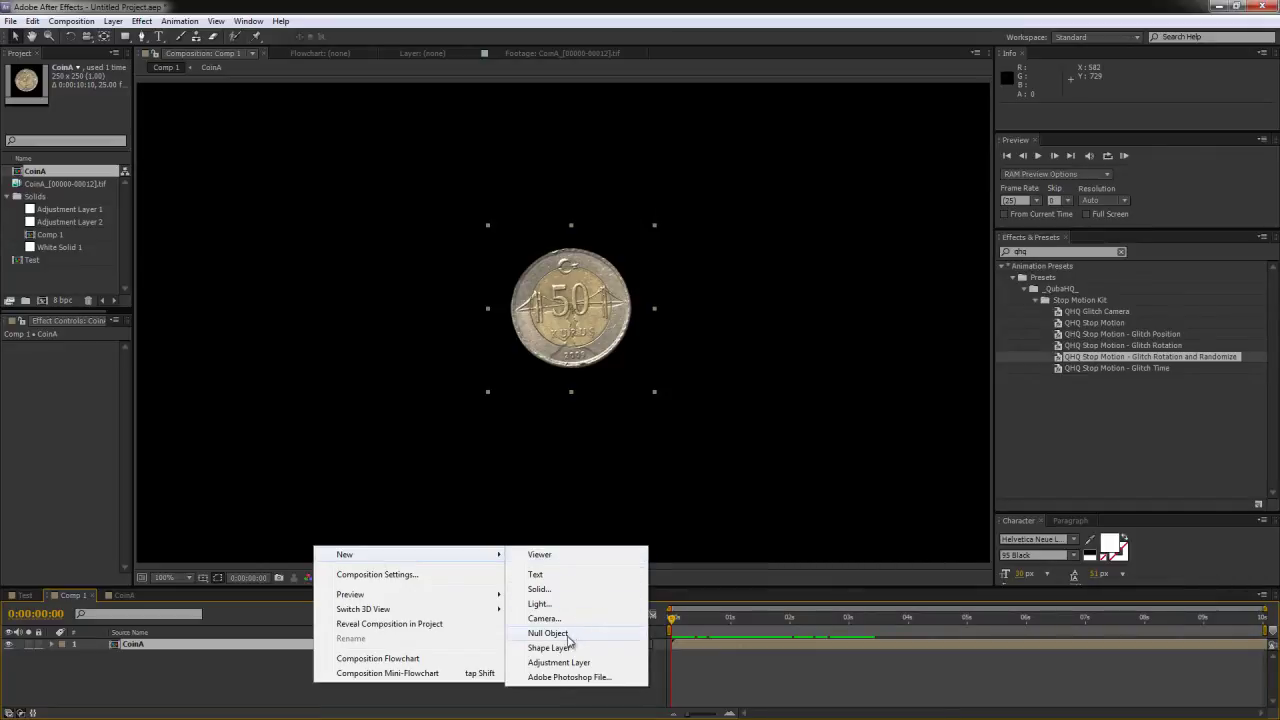
{"action": "left_click", "coordinate": [545, 662]}
{"action": "key", "text": "Return"}
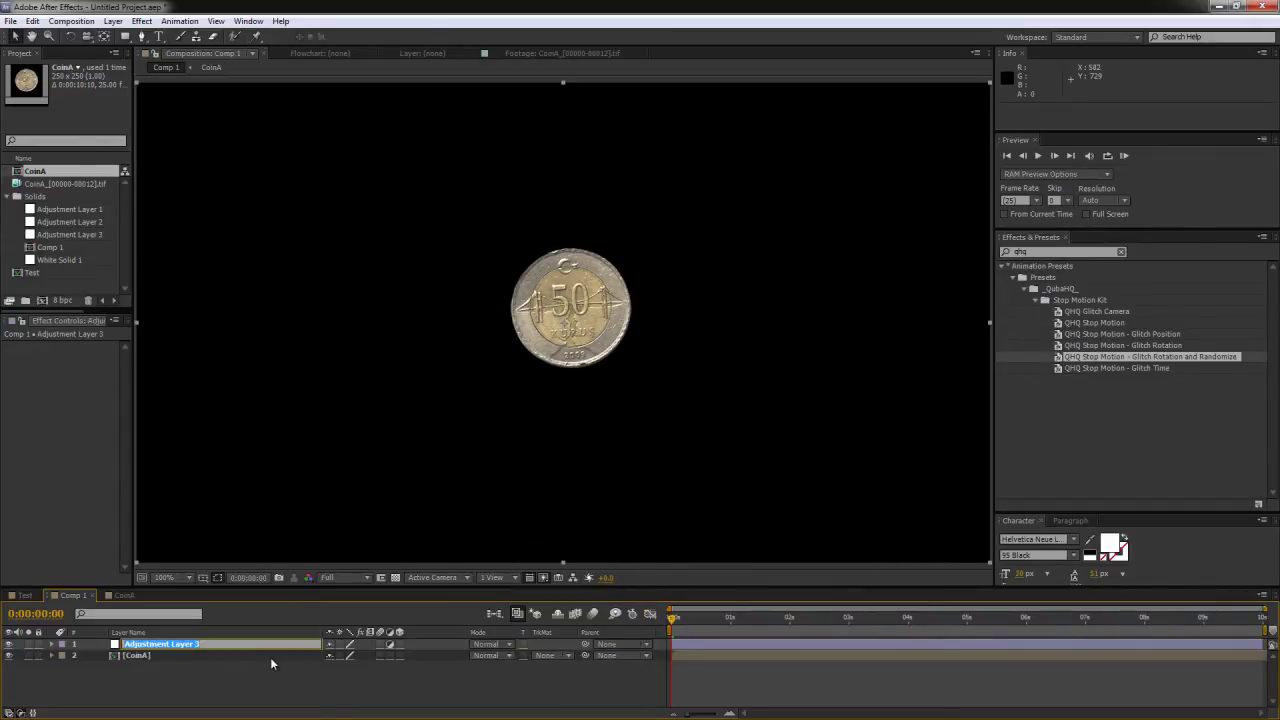
{"action": "type", "text": "QHQ Stop Motion"}
{"action": "key", "text": "Return"}
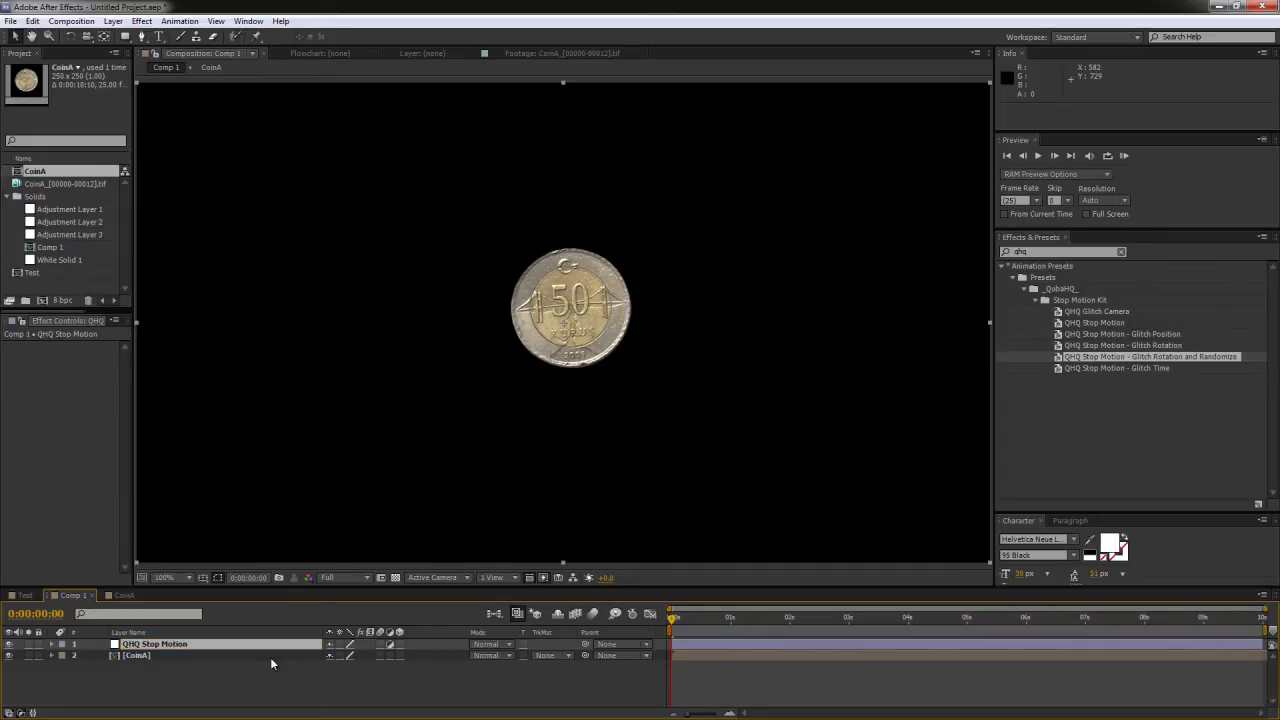
Apply the QHQ Stop Motion preset to the adjustment layer in Comp 1, collapse Posterize Time, and preview the coin
{"action": "double_click", "coordinate": [1112, 323]}
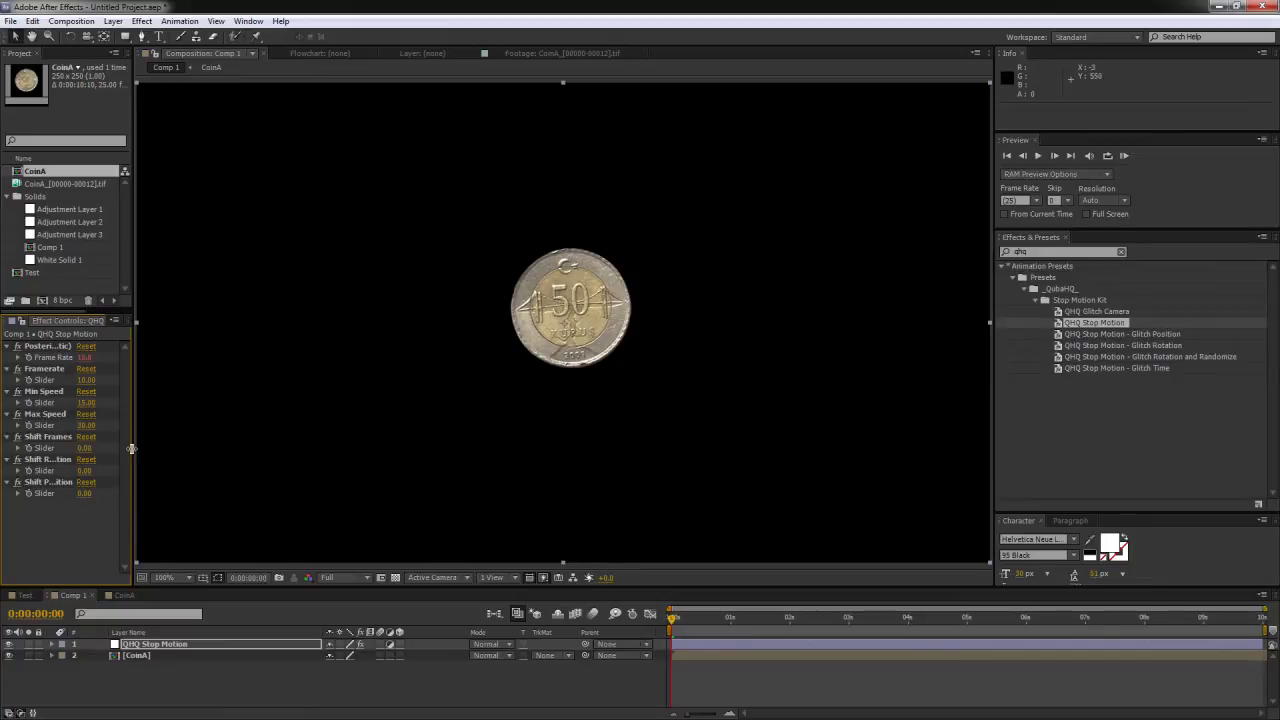
{"action": "left_click_drag", "start_coordinate": [131, 449], "coordinate": [195, 454]}
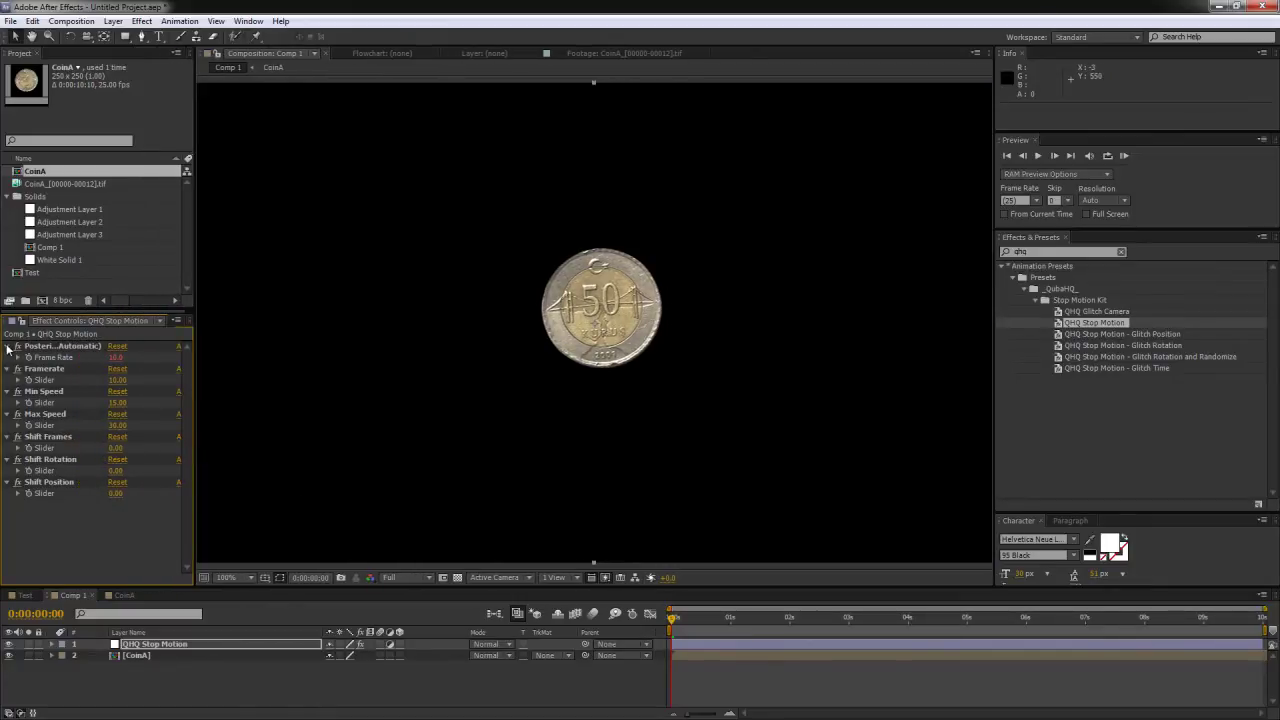
{"action": "left_click", "coordinate": [7, 346]}
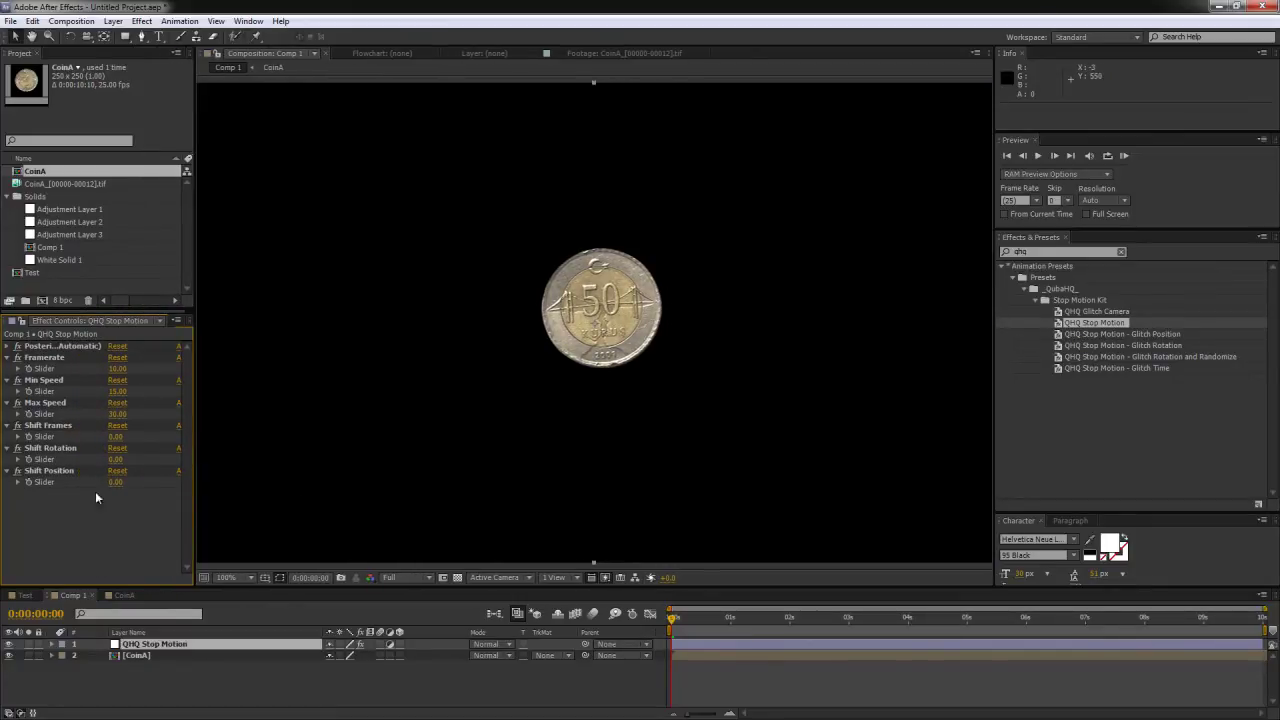
{"action": "key", "text": "KP_0"}
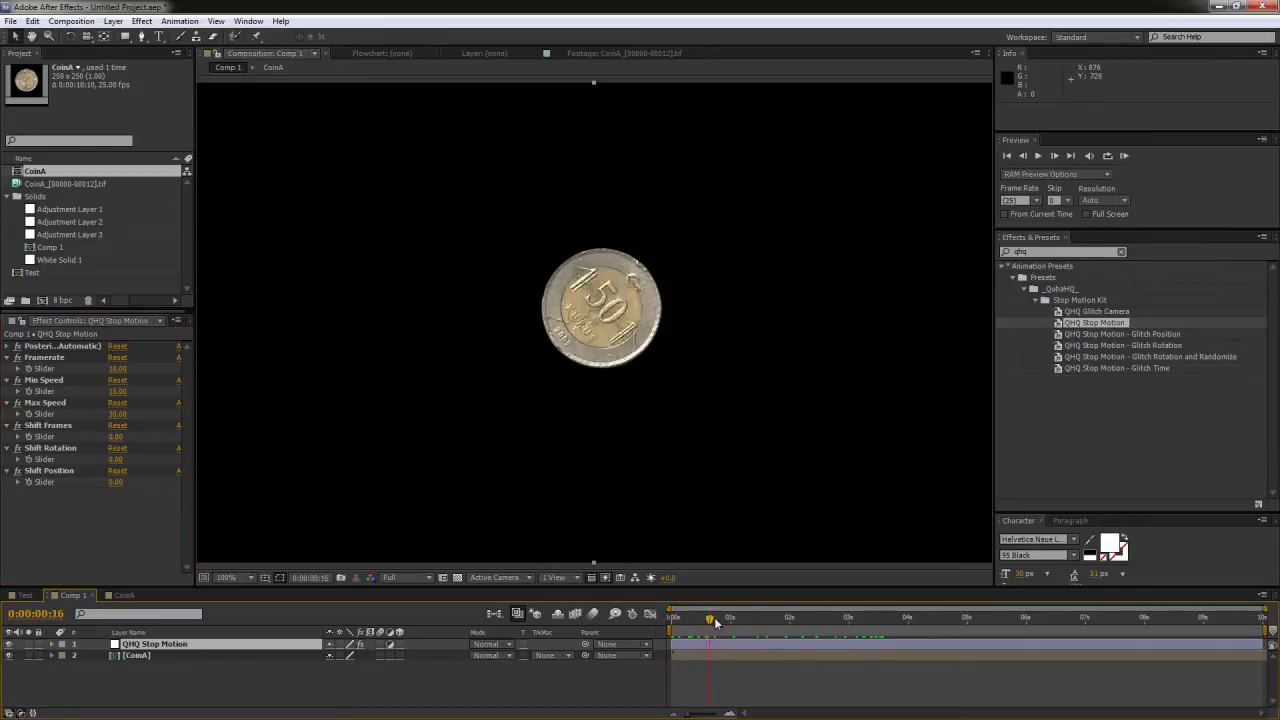
Return Comp 1 to its first frame and run a RAM preview of the coin under the stop motion effect
{"action": "key", "text": "space"}
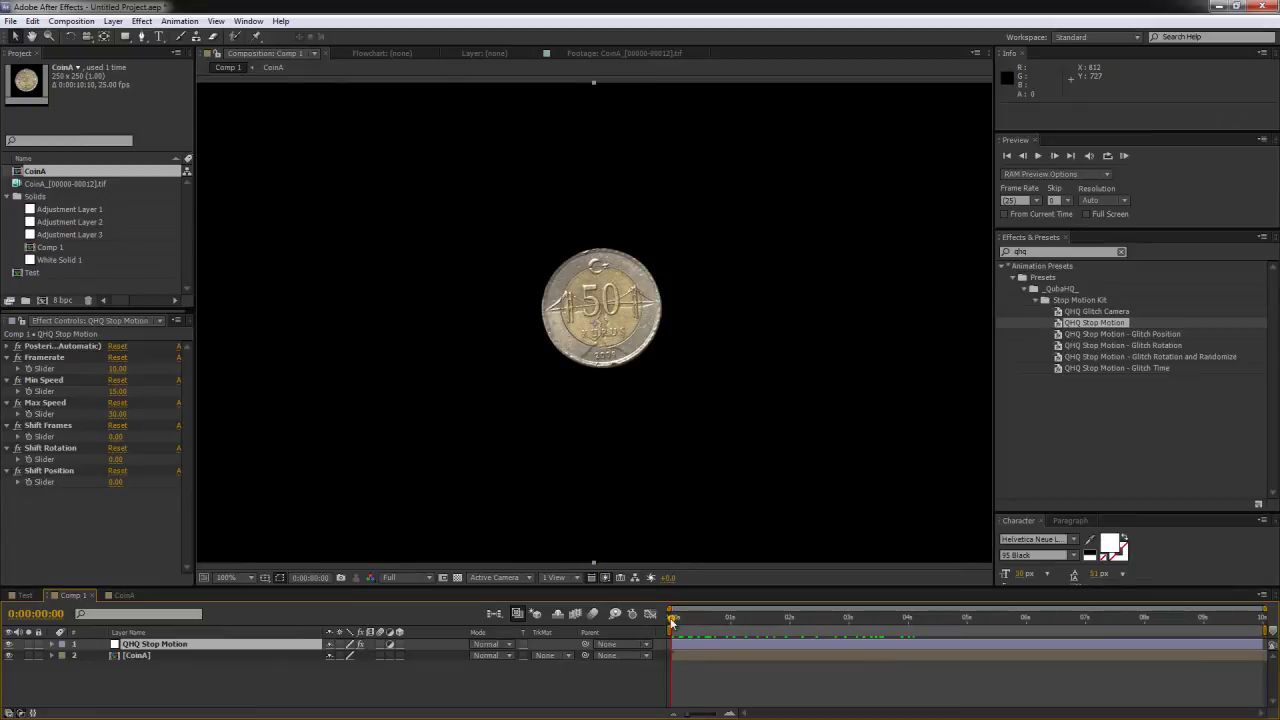
{"action": "left_click_drag", "start_coordinate": [673, 620], "coordinate": [590, 627]}
{"action": "key", "text": "KP_0"}
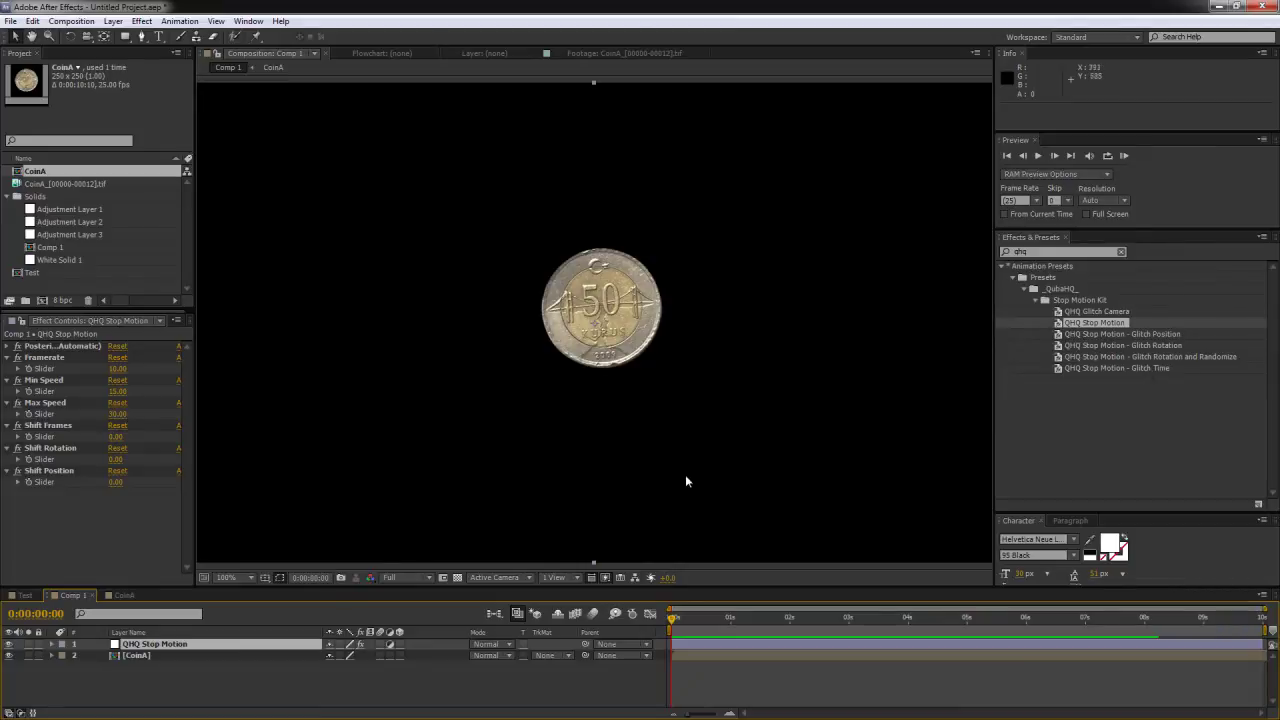
Apply the QHQ Stop Motion - Glitch Time preset to the CoinA layer, scrub through the result, and return to the first frame
{"action": "left_click", "coordinate": [139, 655]}
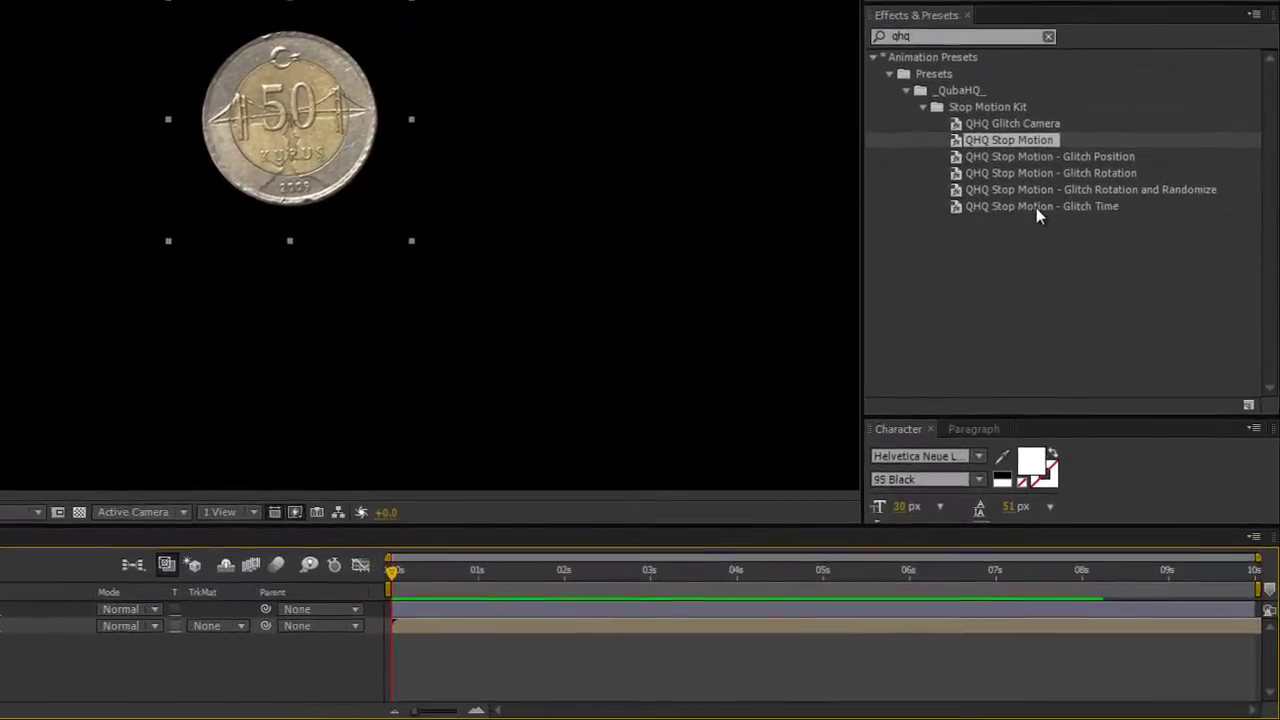
{"action": "double_click", "coordinate": [1029, 193]}
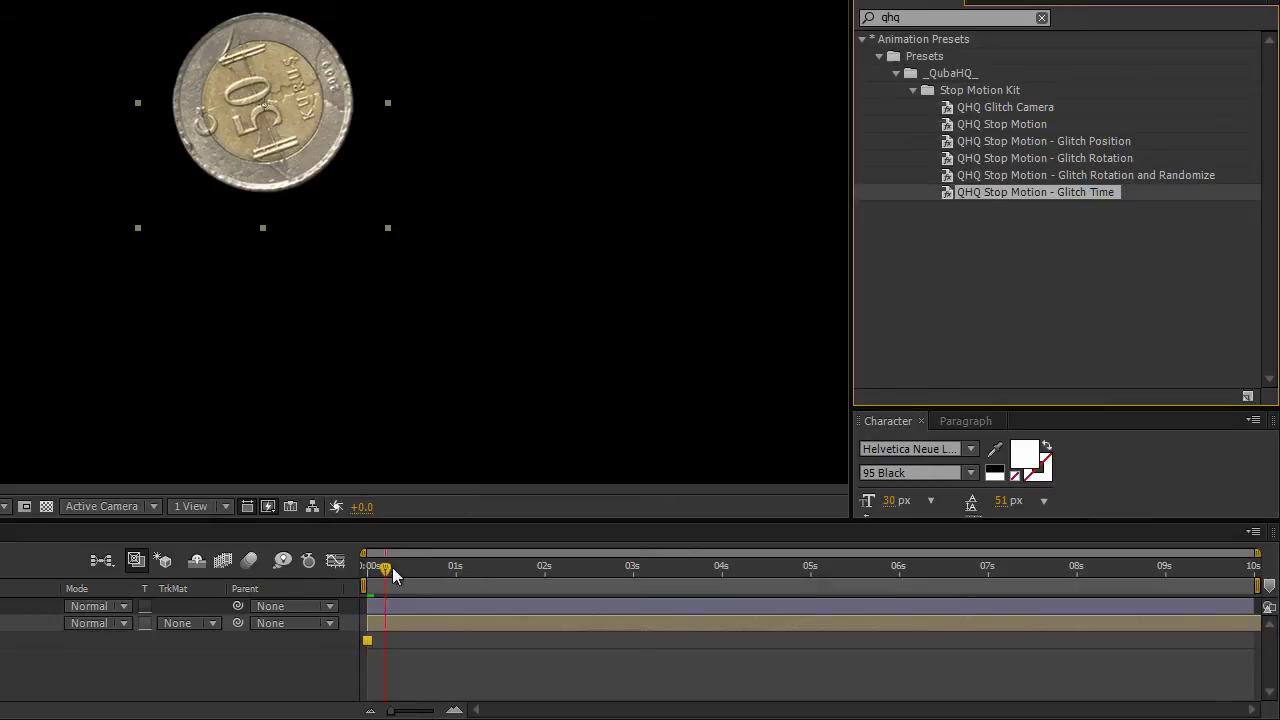
{"action": "left_click_drag", "start_coordinate": [390, 570], "coordinate": [520, 568]}
{"action": "left_click", "coordinate": [234, 574]}
{"action": "key", "text": "Home"}
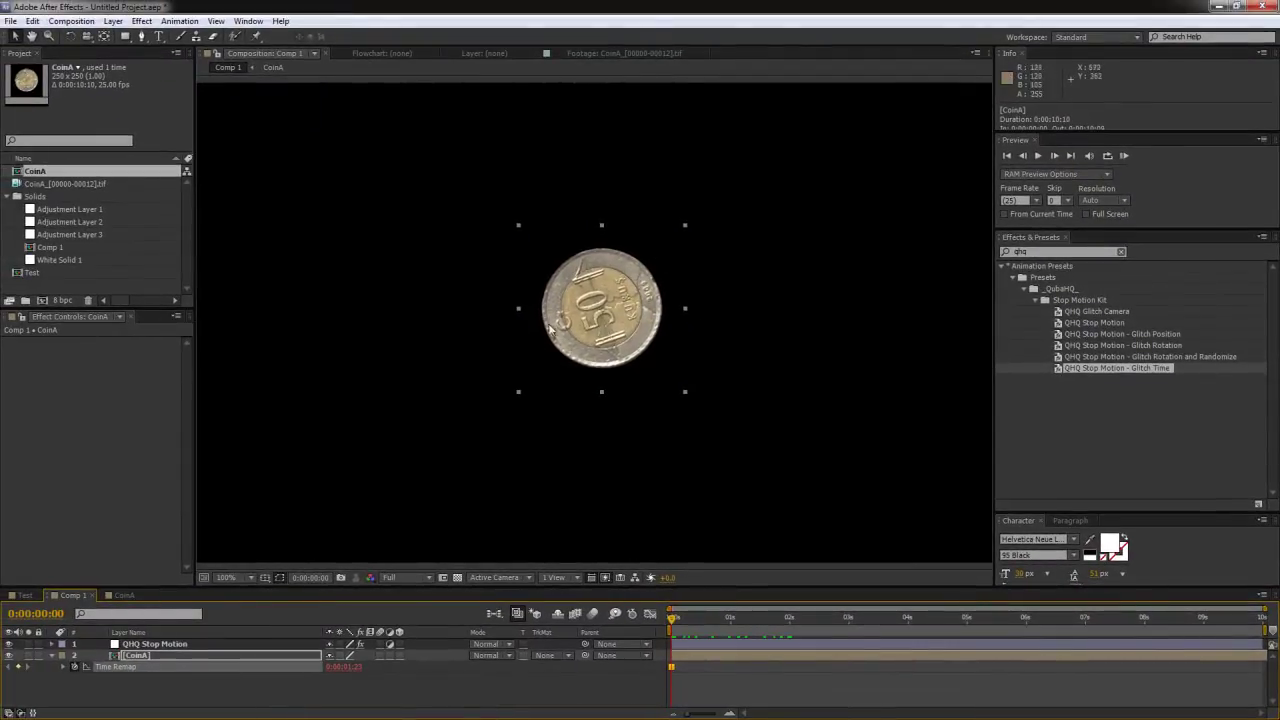
Scale the CoinA layer down to about 54% and move it to the frame's upper-left corner, at about 131, 83
{"action": "left_click", "coordinate": [133, 657]}
{"action": "key", "text": "s"}
{"action": "left_click_drag", "start_coordinate": [374, 669], "coordinate": [340, 670]}
{"action": "left_click_drag", "start_coordinate": [602, 311], "coordinate": [255, 142]}
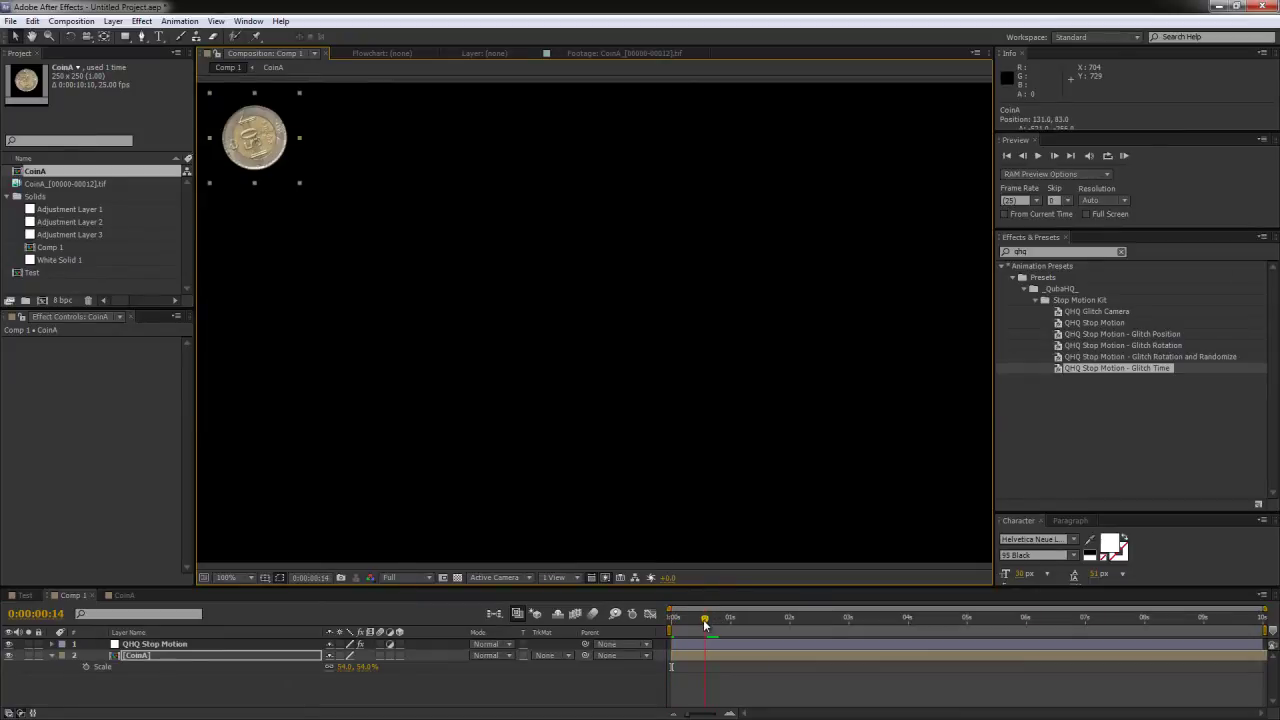
Animate CoinA's position across the frame with keyframes at 0:00:00:10 and 0:00:01:18, ending at about 1176, 83
{"action": "left_click_drag", "start_coordinate": [708, 618], "coordinate": [697, 620]}
{"action": "key", "text": "alt+shift+p"}
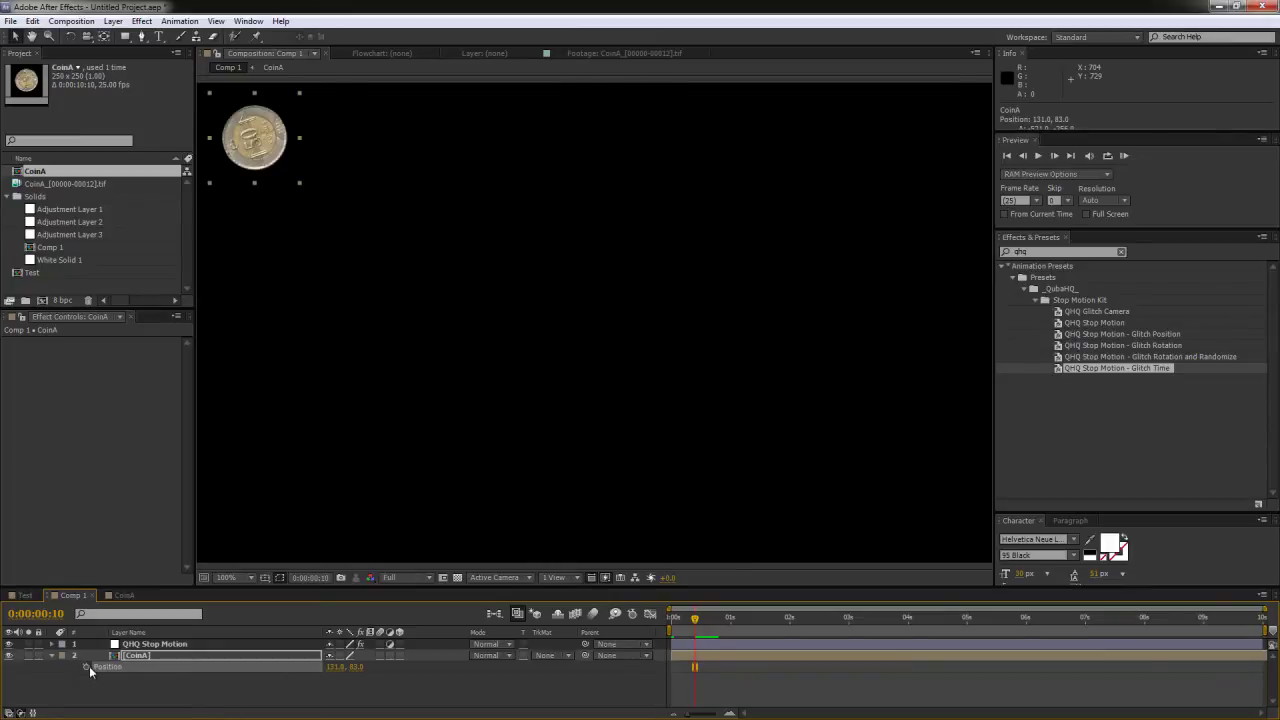
{"action": "left_click", "coordinate": [773, 625]}
{"action": "left_click_drag", "start_coordinate": [333, 670], "coordinate": [1050, 670]}
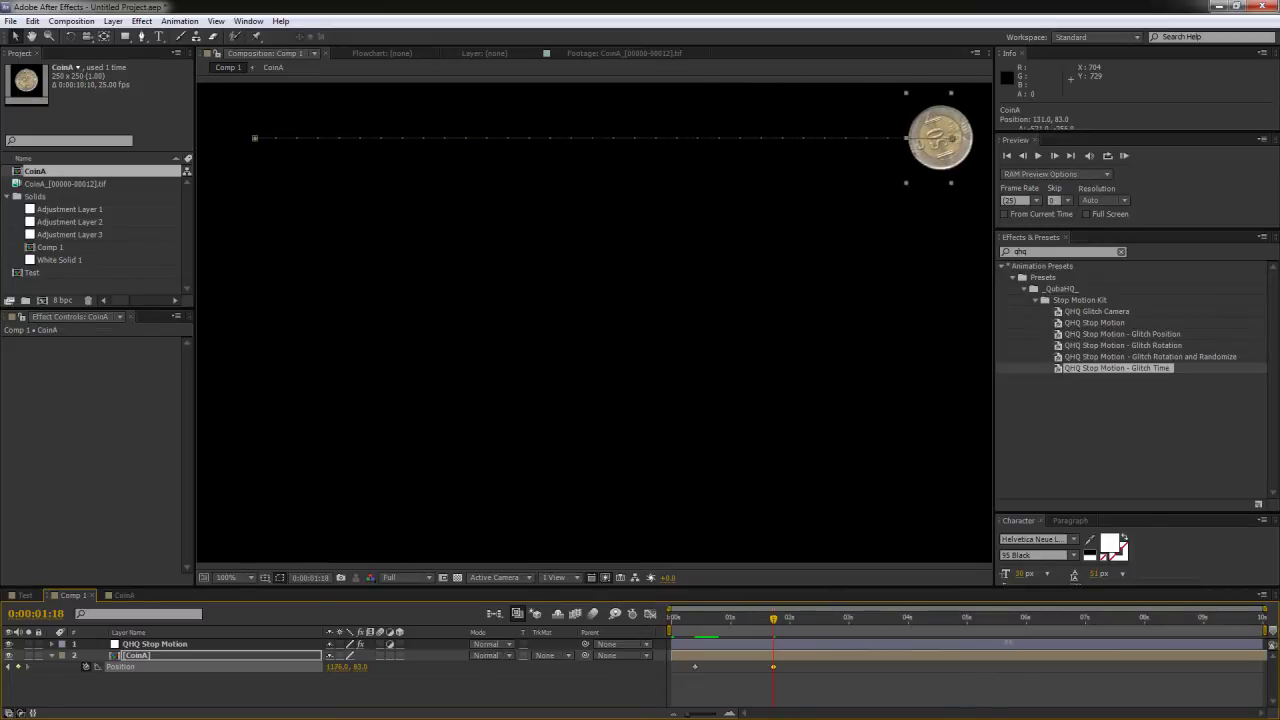
End the work area at 0:00:02:10, apply Easy Ease to both coin position keyframes, and preview the movement
{"action": "left_click", "coordinate": [813, 620]}
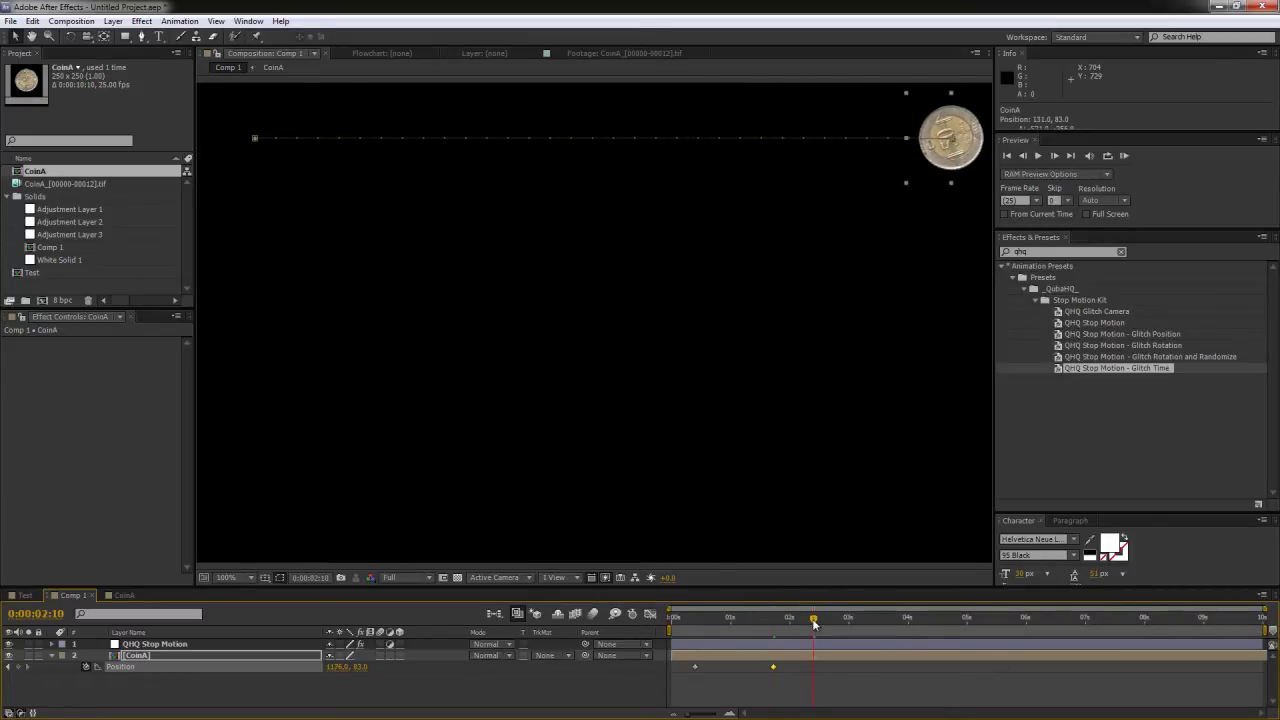
{"action": "key", "text": "n"}
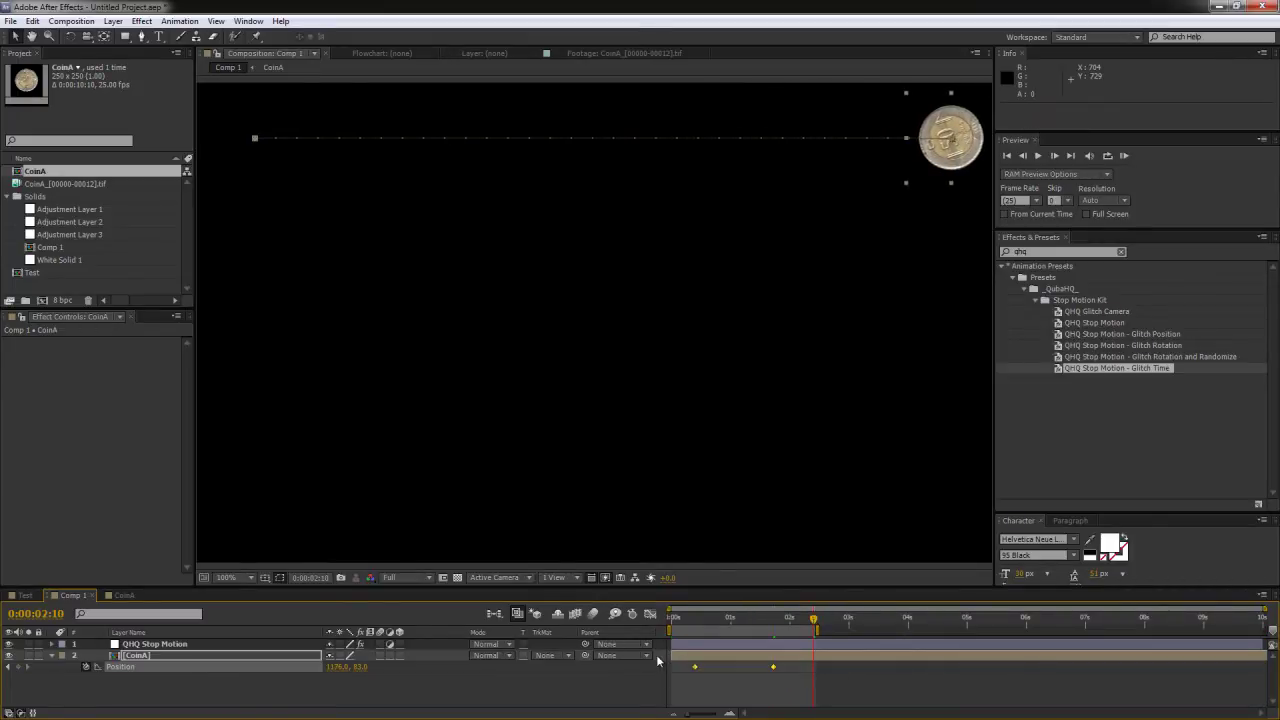
{"action": "key", "text": "F9"}
{"action": "key", "text": "KP_0"}
{"action": "left_click_drag", "start_coordinate": [779, 618], "coordinate": [736, 627]}
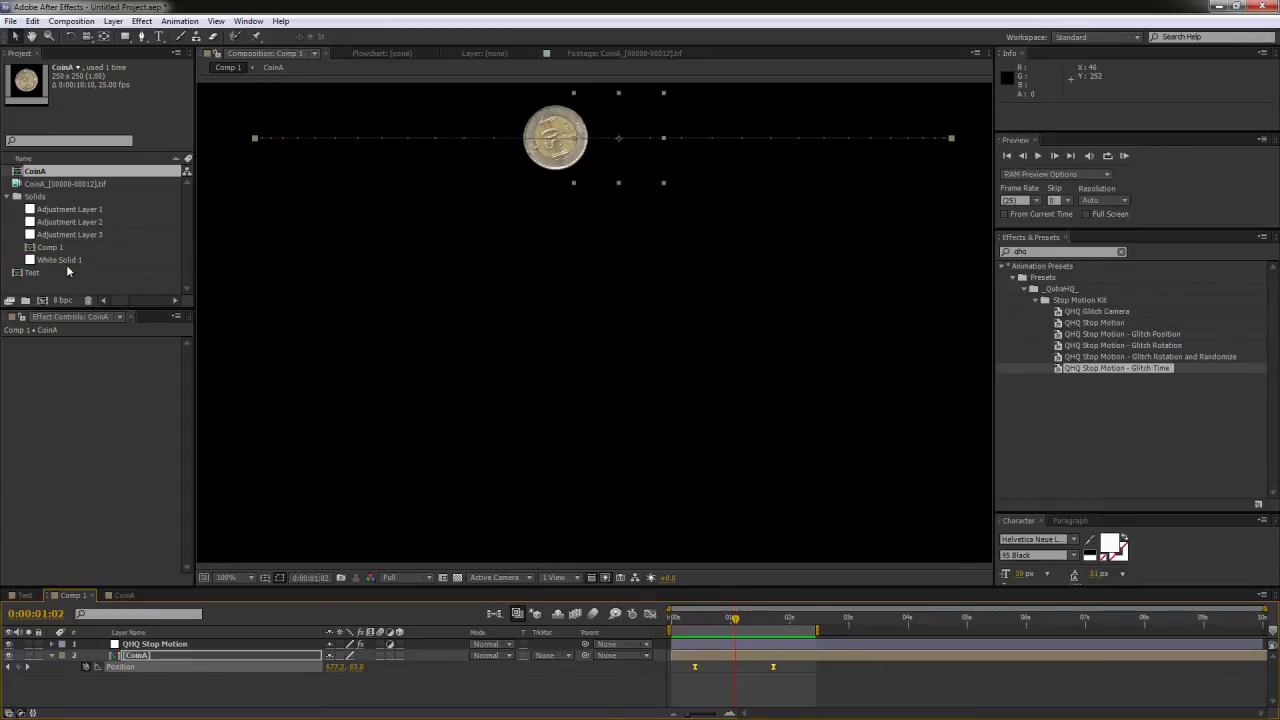
Set the Shift Frames slider to 5 on the QHQ Stop Motion adjustment layer
{"action": "left_click", "coordinate": [150, 647]}
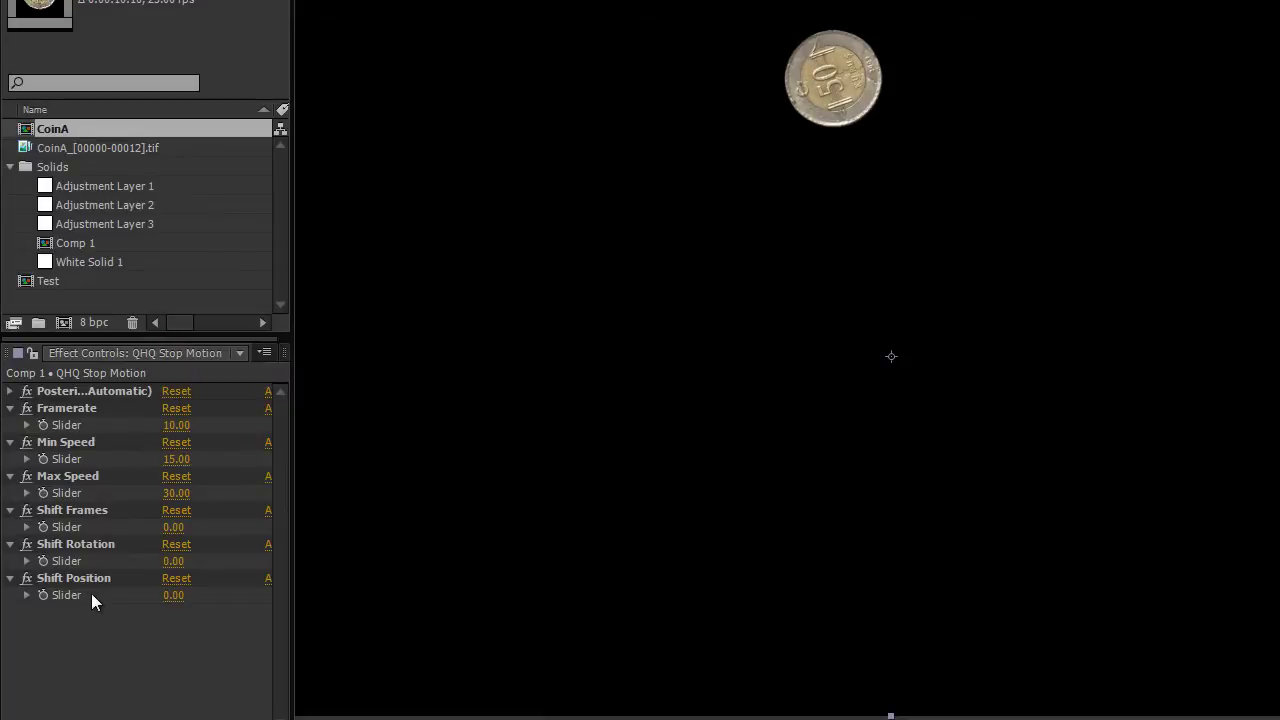
{"action": "left_click", "coordinate": [173, 527]}
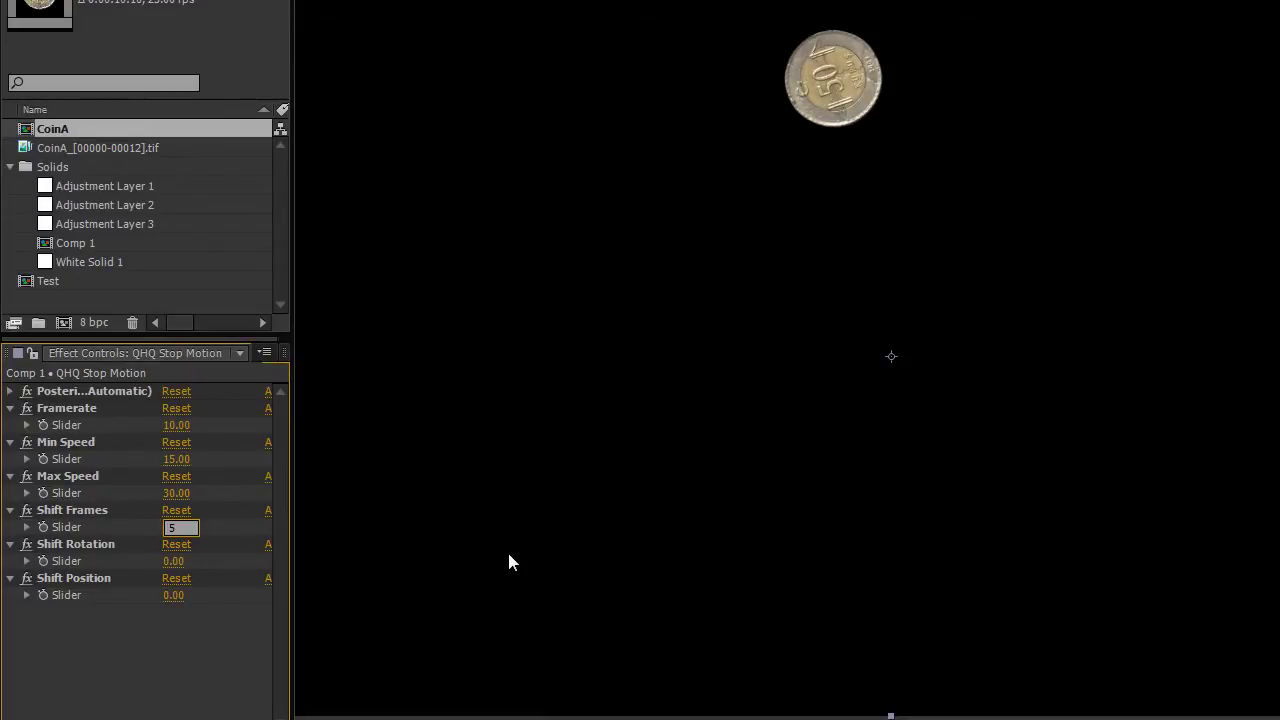
{"action": "key", "text": "Return"}
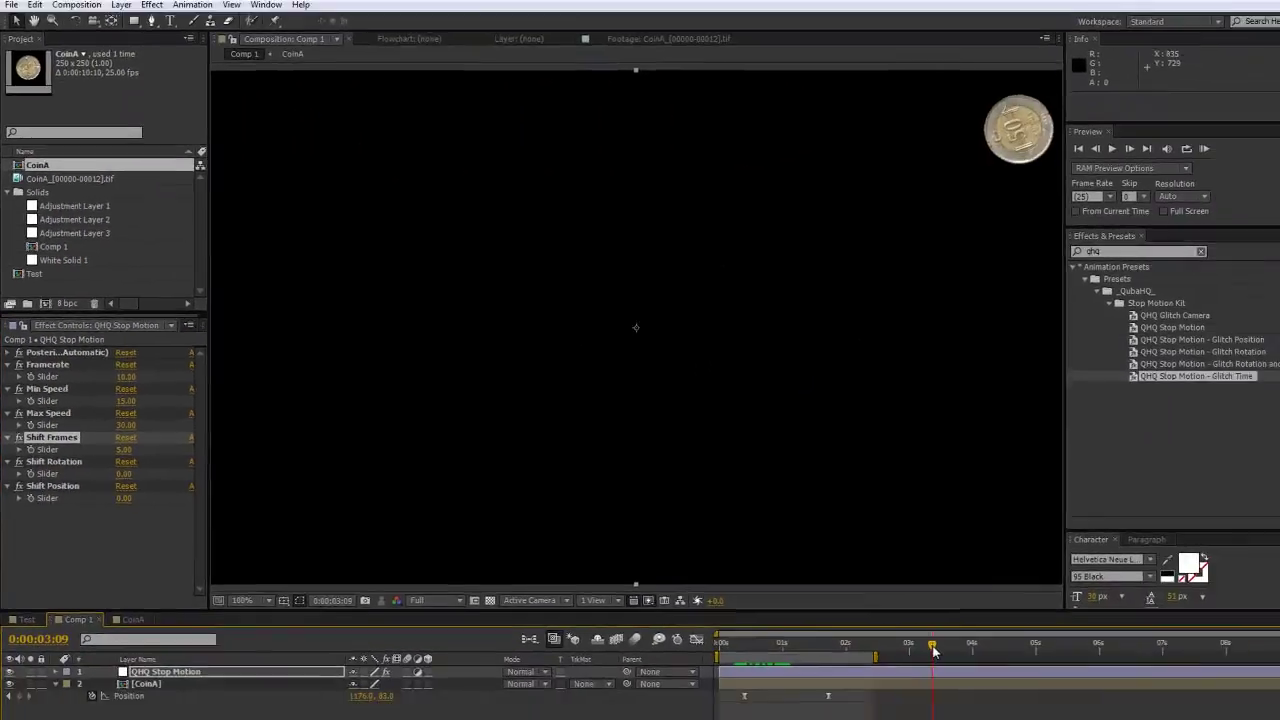
Move the coin's second position keyframe to 0:00:02:22, extend the work area to 0:00:03:09, and preview the slower movement
{"action": "left_click", "coordinate": [870, 620]}
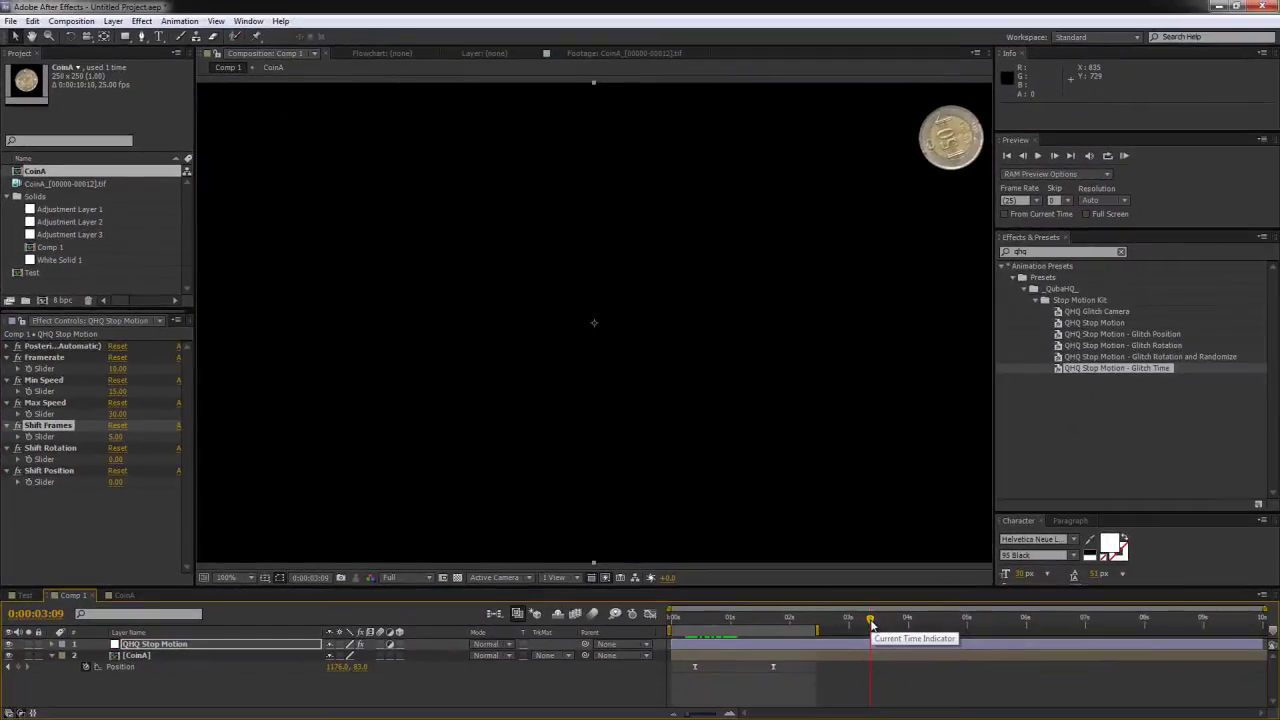
{"action": "left_click_drag", "start_coordinate": [774, 665], "coordinate": [844, 670]}
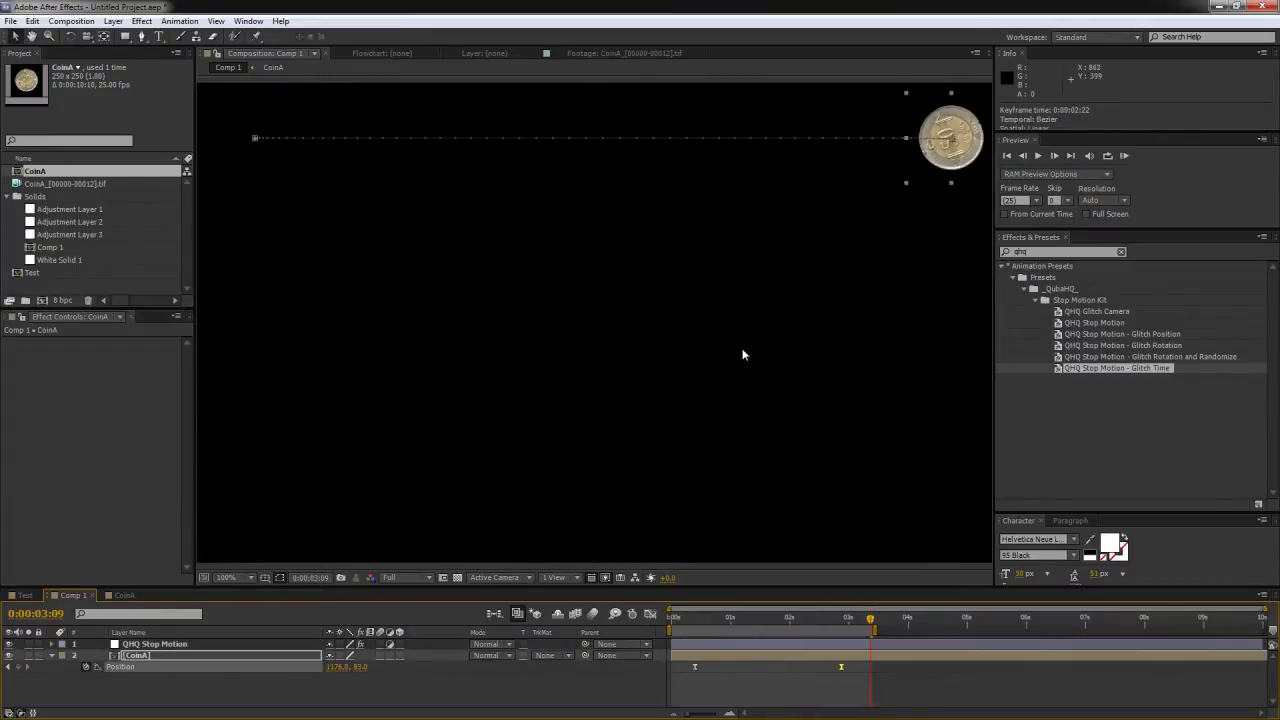
{"action": "key", "text": "space"}
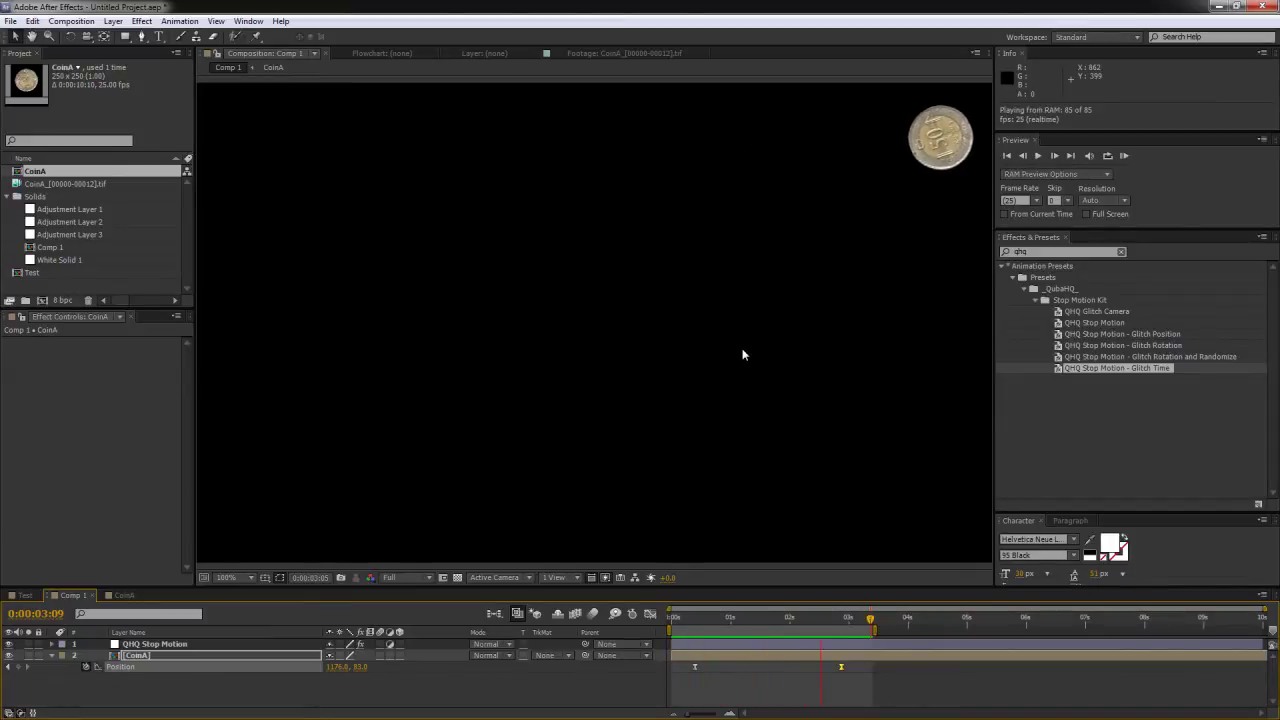
{"action": "key", "text": "space"}
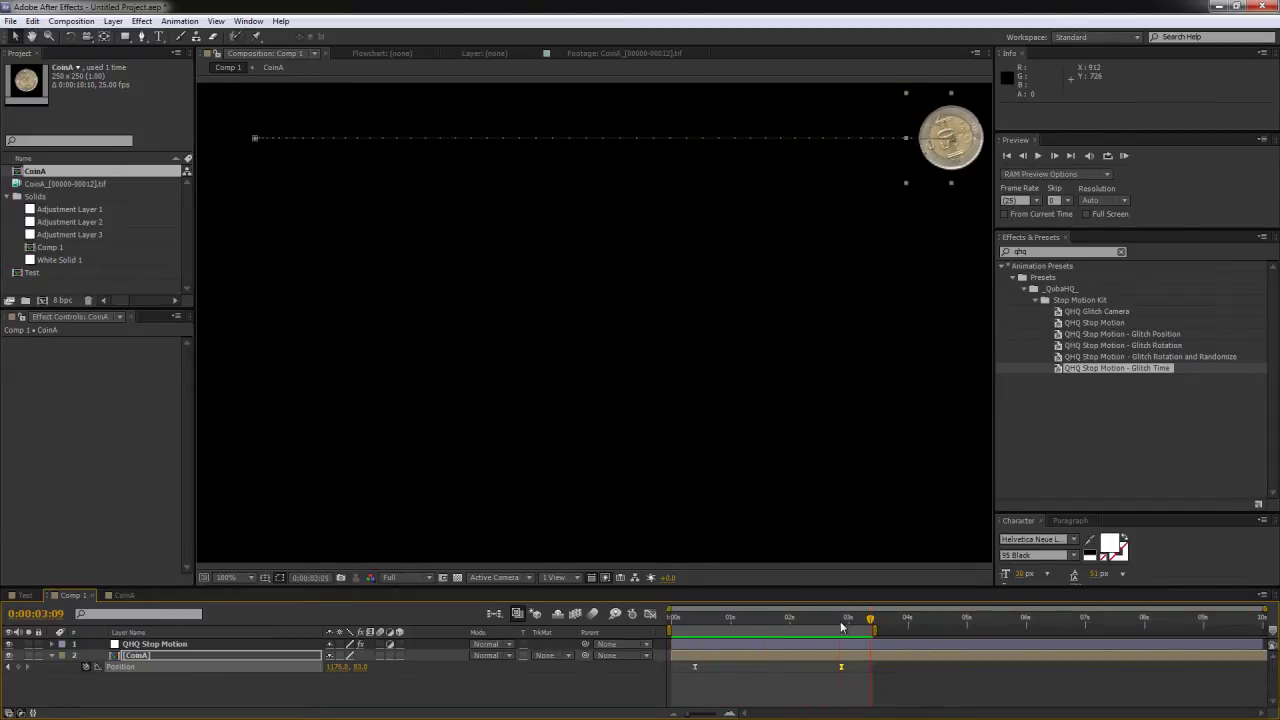
Examine the coin's travel between its position keyframes, from mid-path to the end, and return to 0:00:00:10
{"action": "left_click_drag", "start_coordinate": [841, 626], "coordinate": [770, 626]}
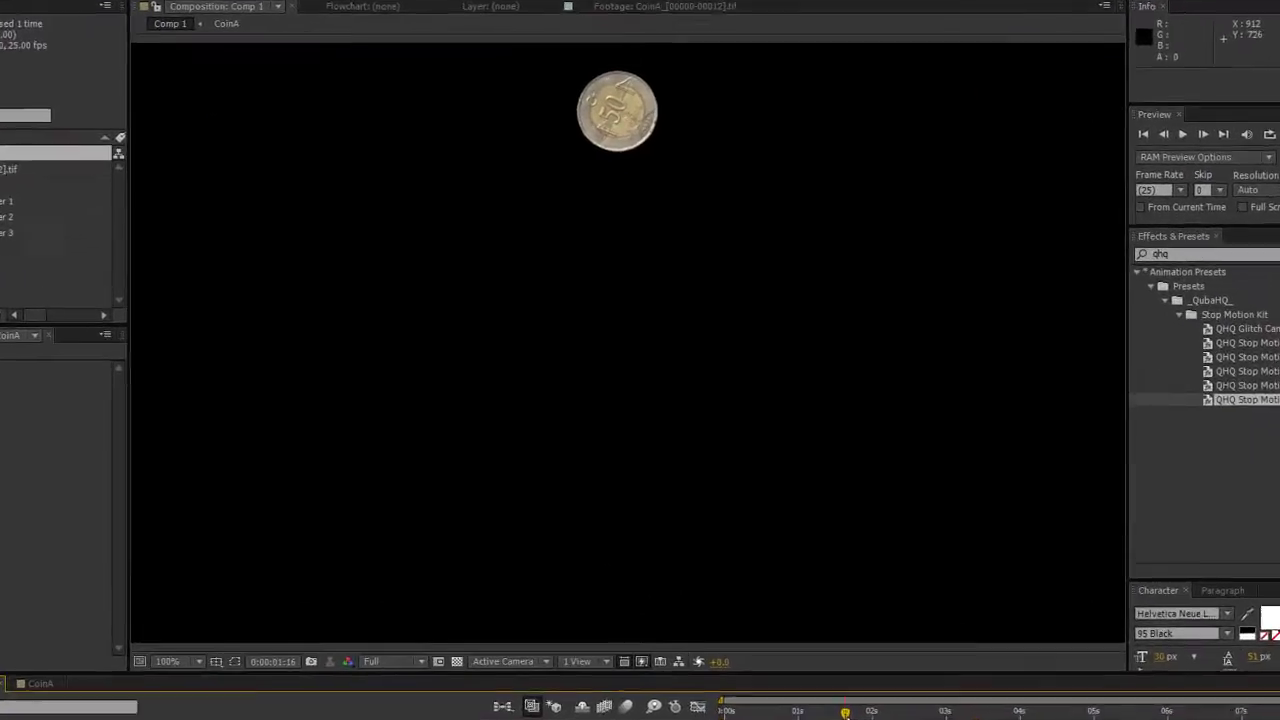
{"action": "key", "text": "KP_0"}
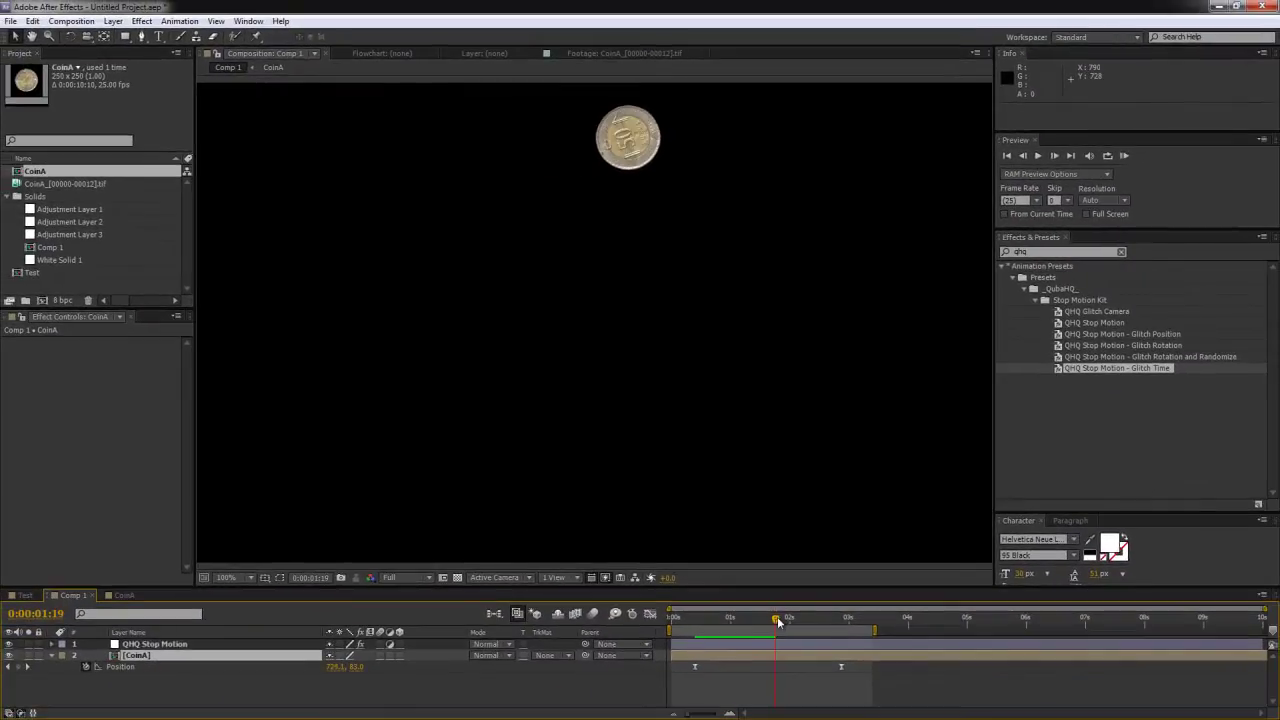
{"action": "left_click_drag", "start_coordinate": [778, 622], "coordinate": [784, 622]}
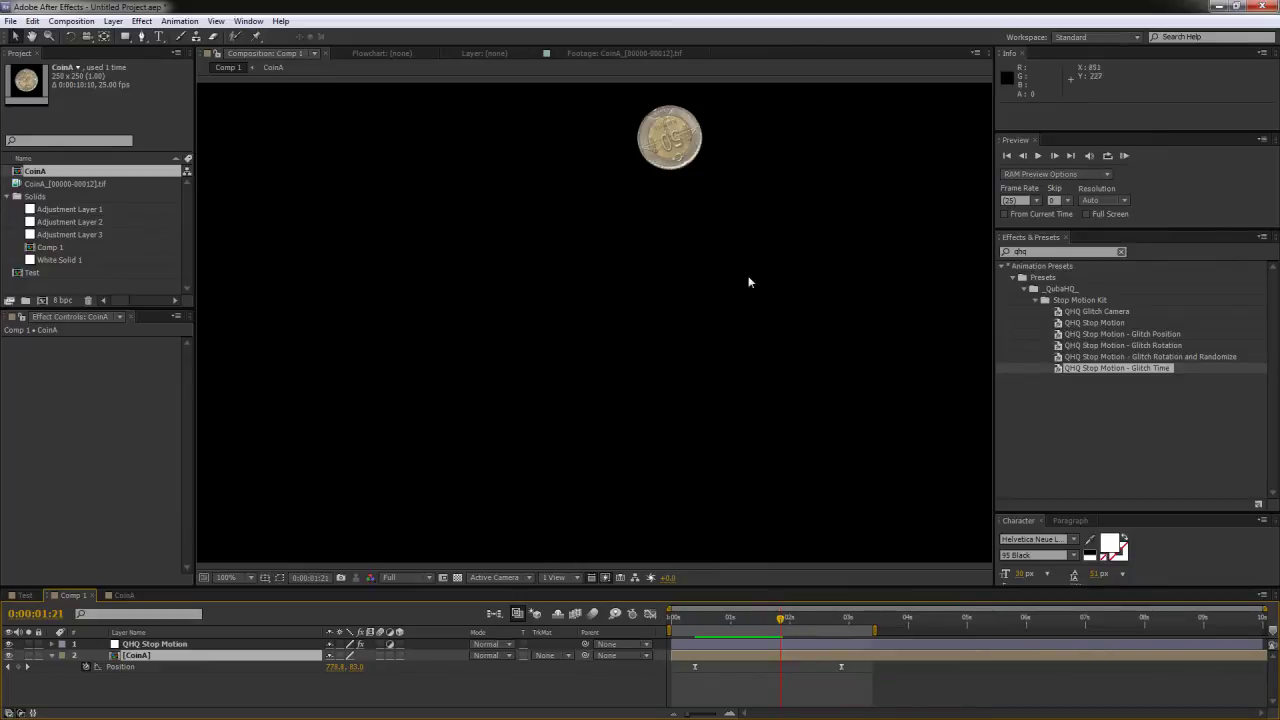
{"action": "left_click", "coordinate": [791, 622]}
{"action": "left_click_drag", "start_coordinate": [791, 622], "coordinate": [842, 617]}
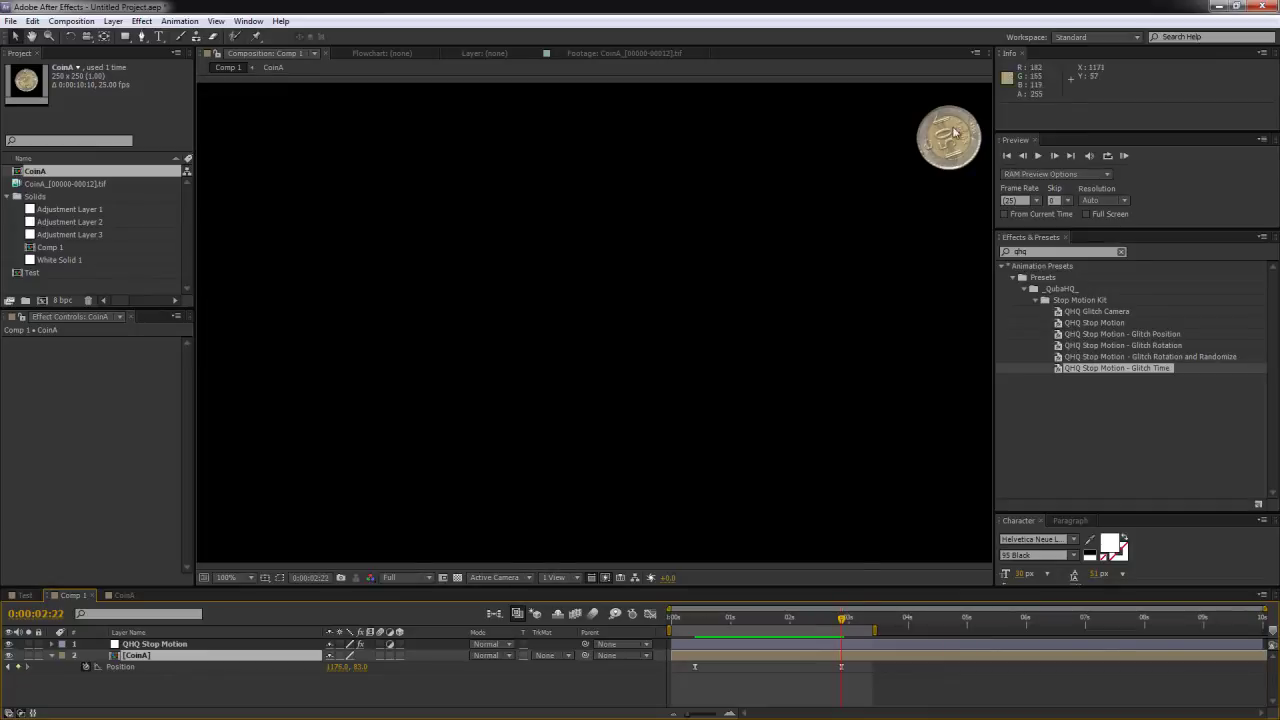
{"action": "left_click", "coordinate": [695, 618]}
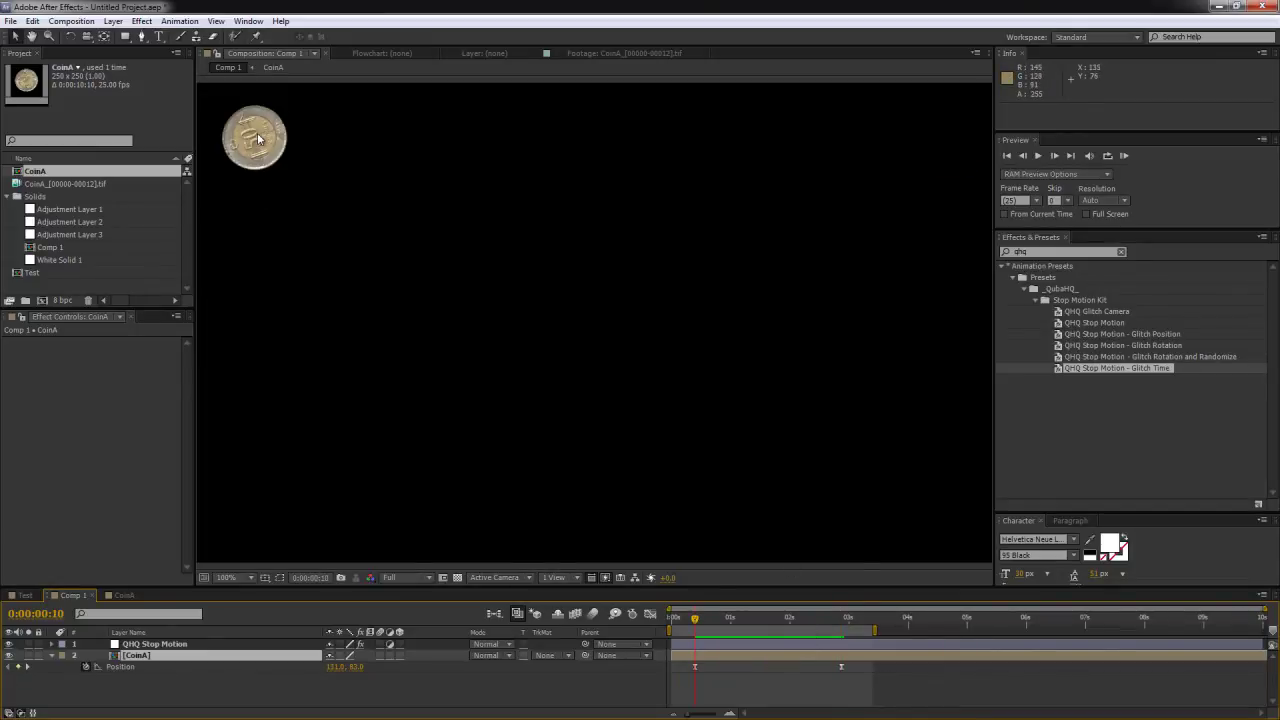
Duplicate the CoinA layer and offset the copy's anchor point vertically to about -111, placing it below the first coin
{"action": "left_click", "coordinate": [149, 658]}
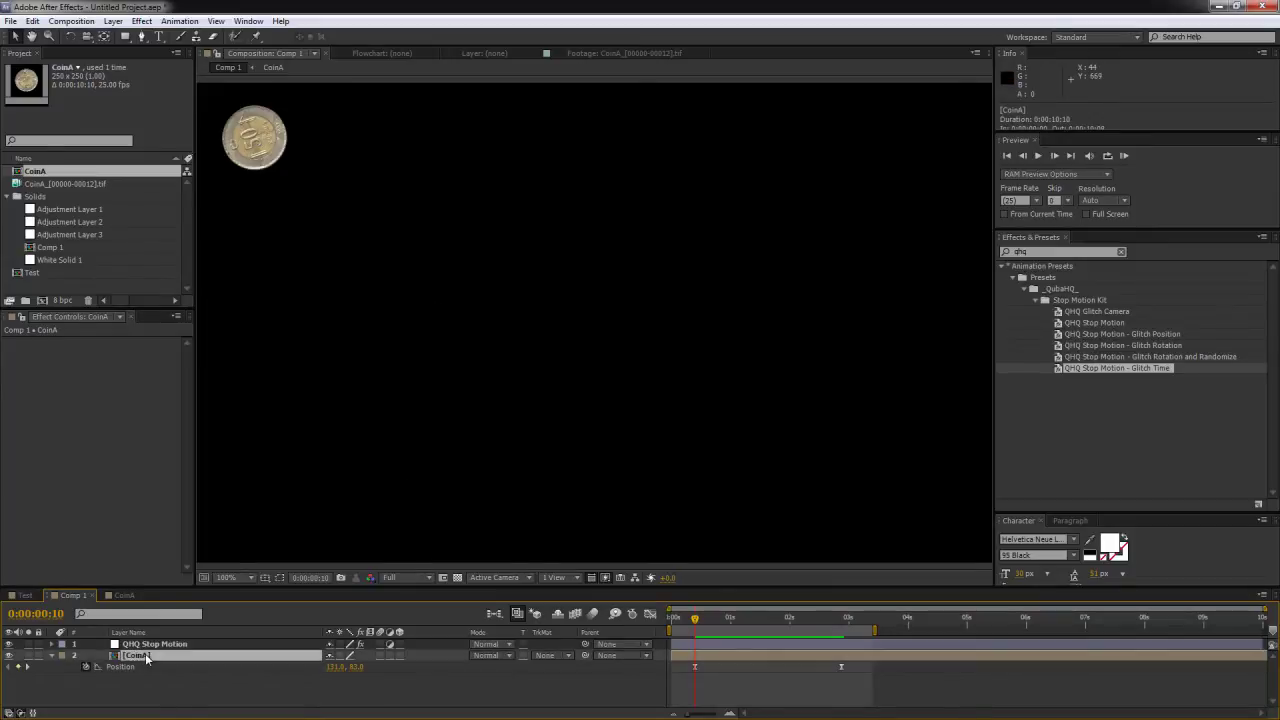
{"action": "key", "text": "ctrl+d"}
{"action": "key", "text": "a"}
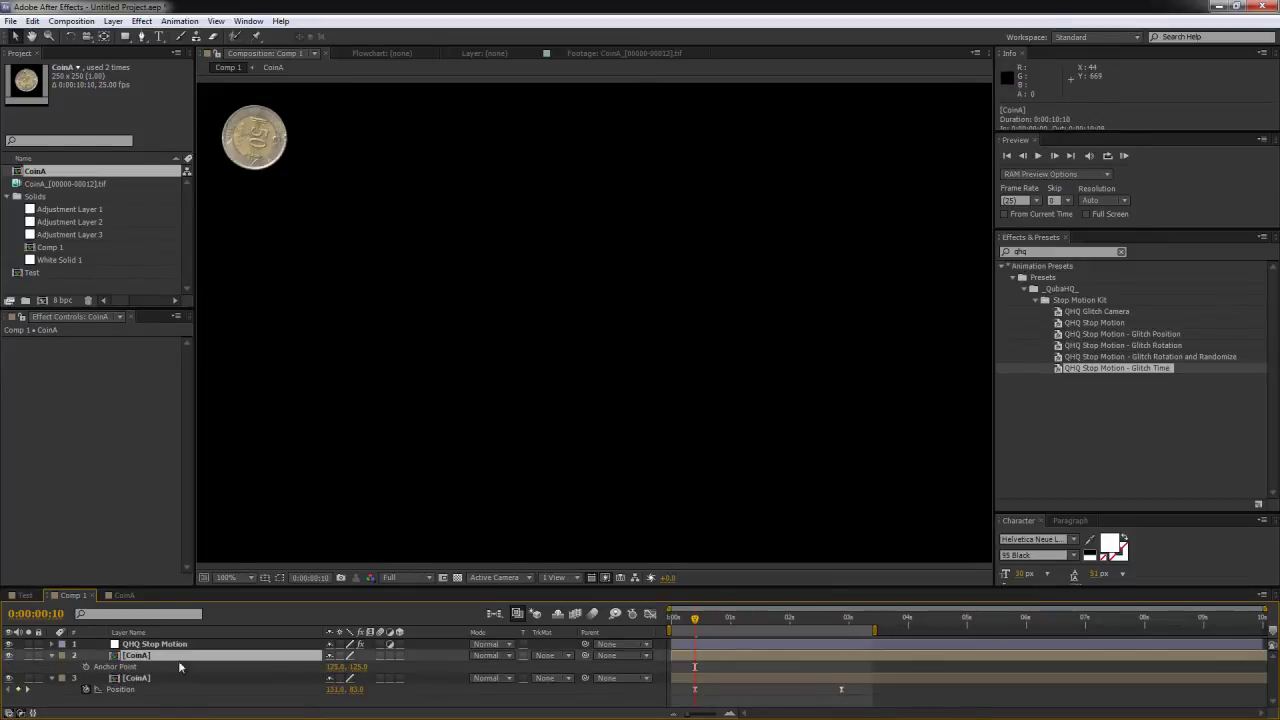
{"action": "left_click_drag", "start_coordinate": [362, 667], "coordinate": [197, 674]}
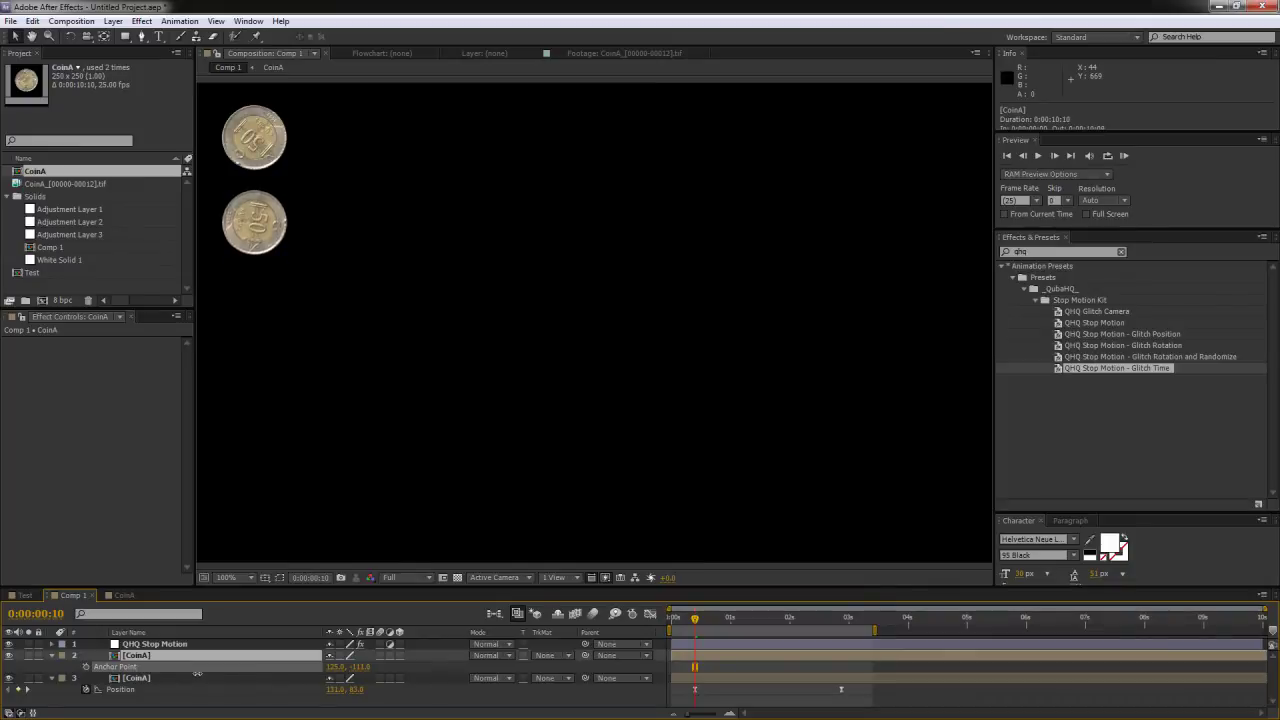
Duplicate the coin three more times, offset the anchor points down to about -793 to form a column of five, and preview it
{"action": "key", "text": "ctrl+d"}
{"action": "left_click_drag", "start_coordinate": [362, 678], "coordinate": [207, 679]}
{"action": "key", "text": "ctrl+d"}
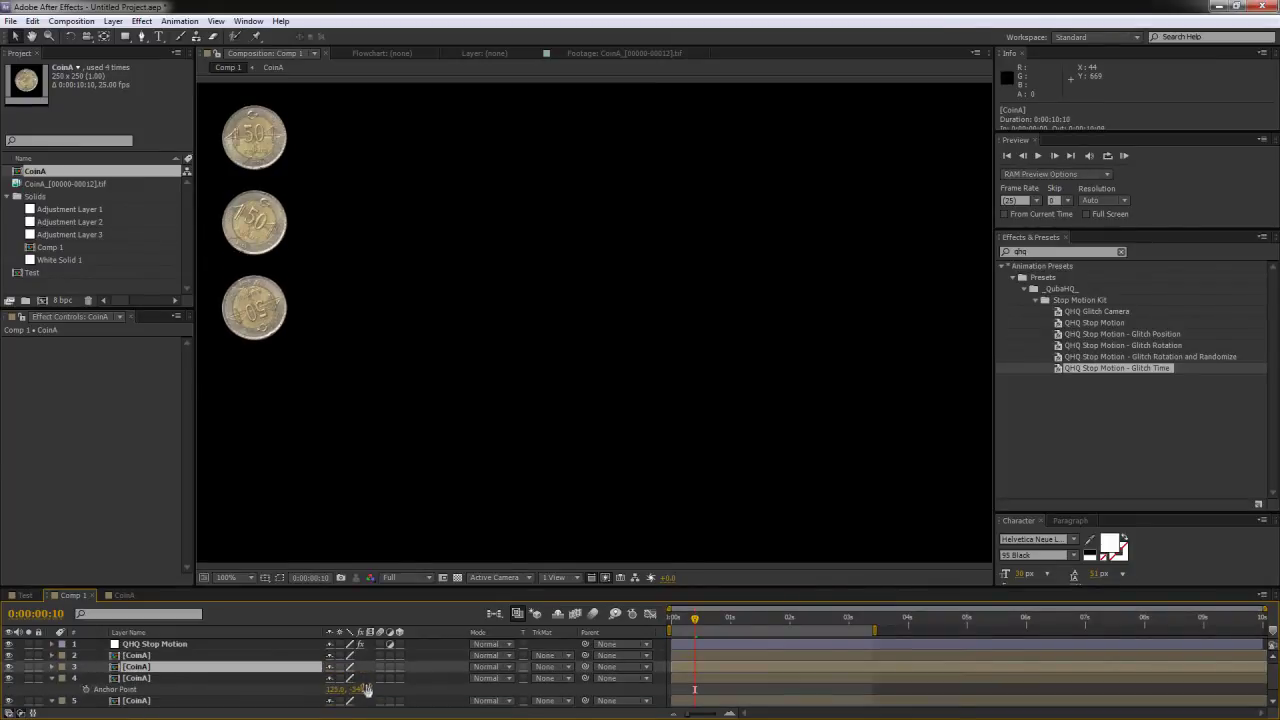
{"action": "left_click_drag", "start_coordinate": [362, 689], "coordinate": [207, 689]}
{"action": "key", "text": "ctrl+d"}
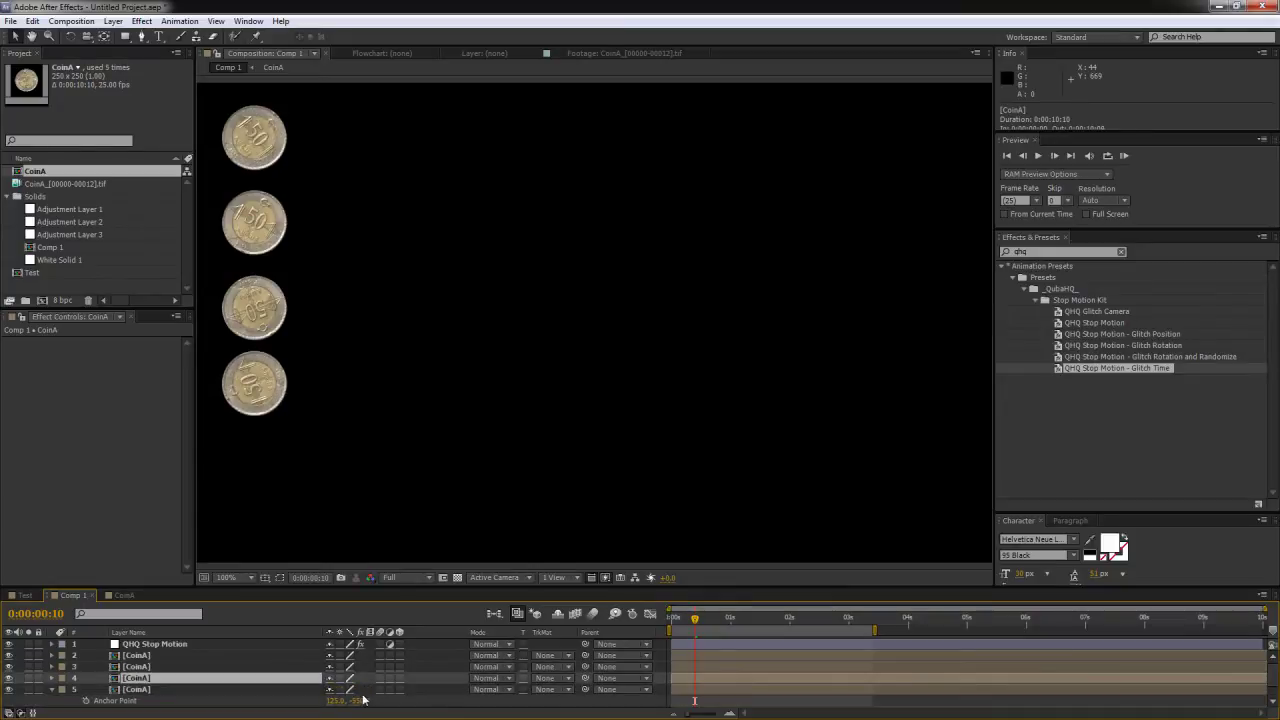
{"action": "left_click_drag", "start_coordinate": [362, 700], "coordinate": [358, 700]}
{"action": "left_click_drag", "start_coordinate": [207, 700], "coordinate": [205, 700]}
{"action": "left_click", "coordinate": [324, 686]}
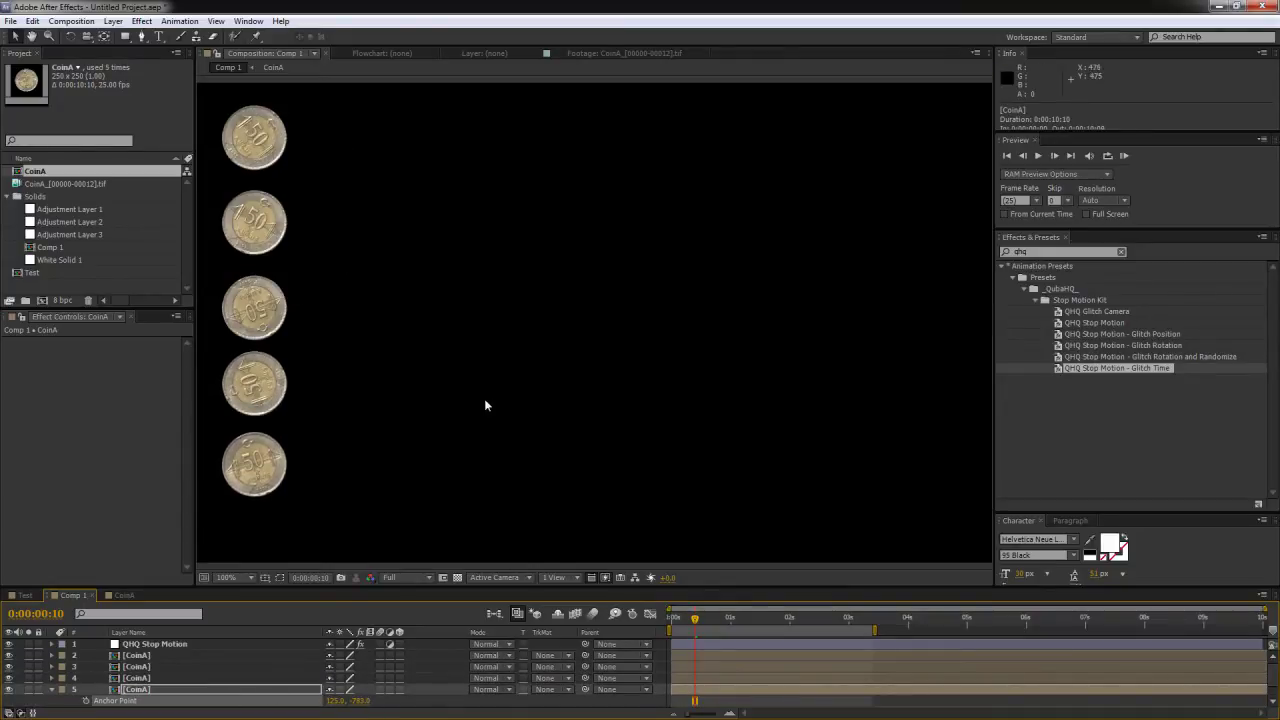
{"action": "key", "text": "space"}
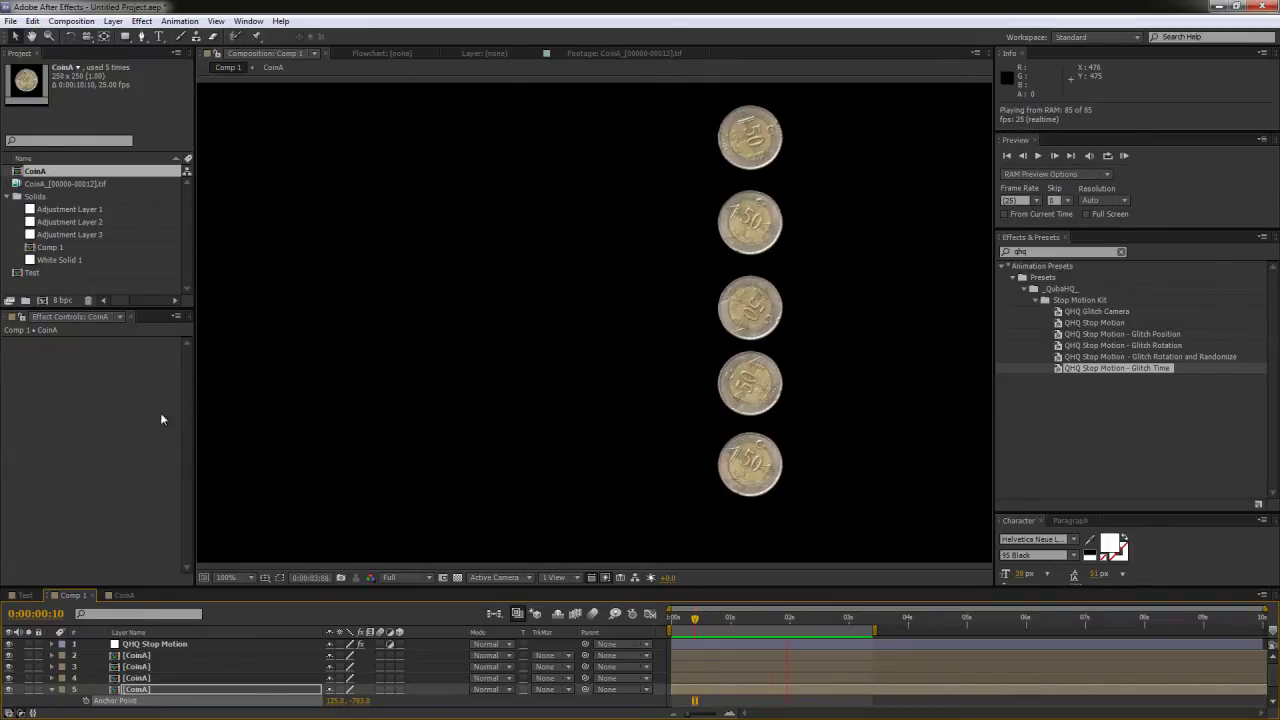
{"action": "key", "text": "space"}
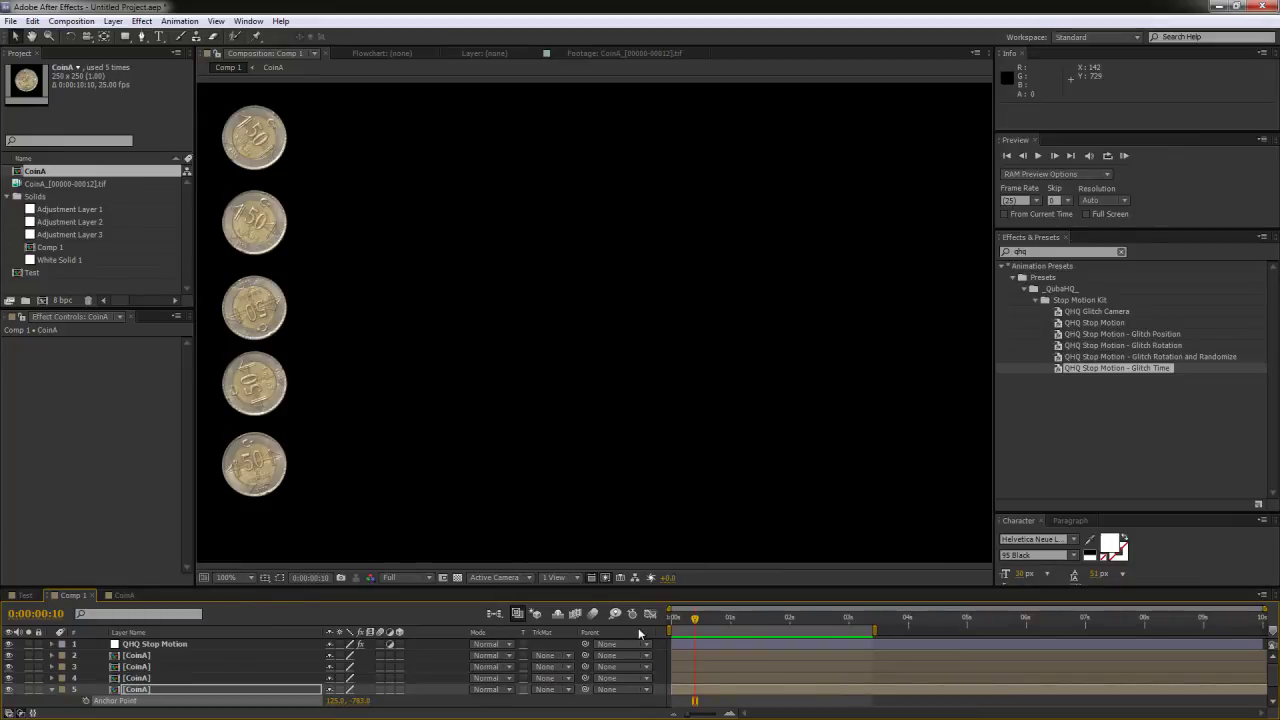
Scrub and step through the coin animation between about 1 and 2 seconds to examine how the coins move
{"action": "mouse_move", "coordinate": [735, 625]}
{"action": "left_mouse_down"}
{"action": "mouse_move", "coordinate": [768, 617]}
{"action": "mouse_move", "coordinate": [759, 623]}
{"action": "left_mouse_up"}
{"action": "key", "text": "Page_Up"}
{"action": "key", "text": "Page_Up"}
{"action": "key", "text": "Page_Up"}
{"action": "key", "text": "Page_Up"}
{"action": "key", "text": "Page_Up"}
{"action": "key", "text": "Page_Up"}
{"action": "key", "text": "Page_Up"}
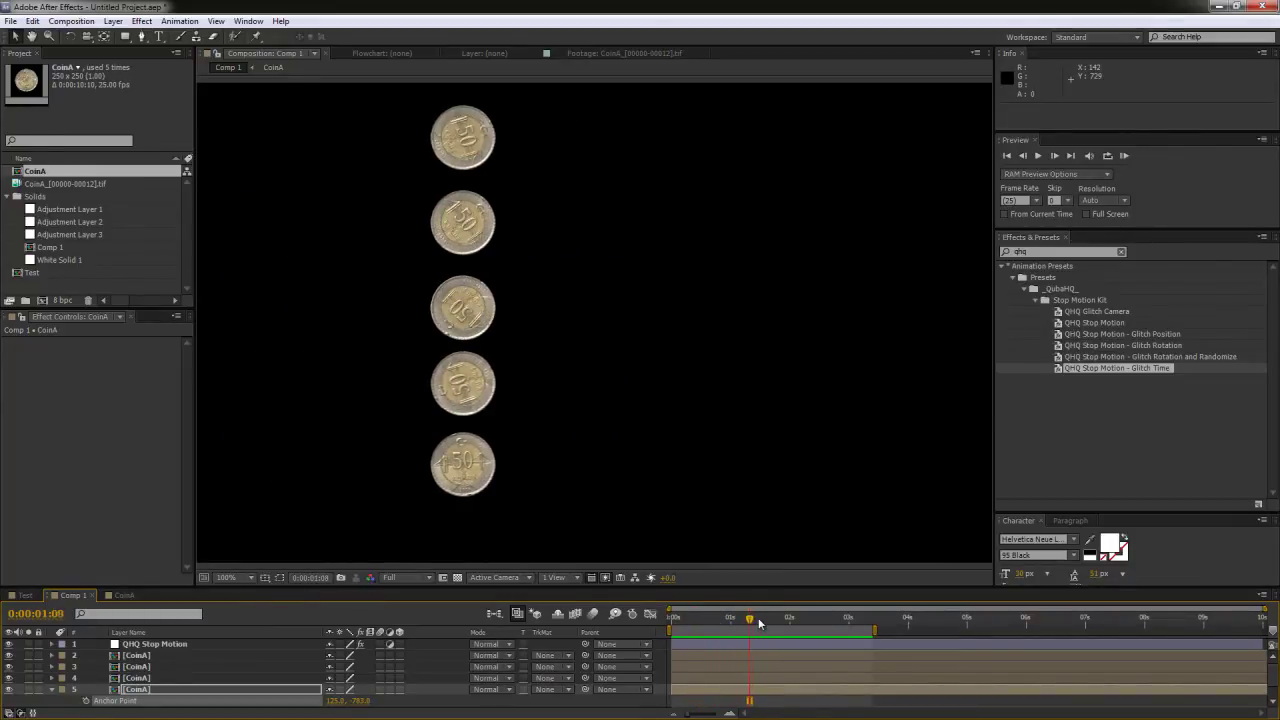
{"action": "key", "text": "Page_Up"}
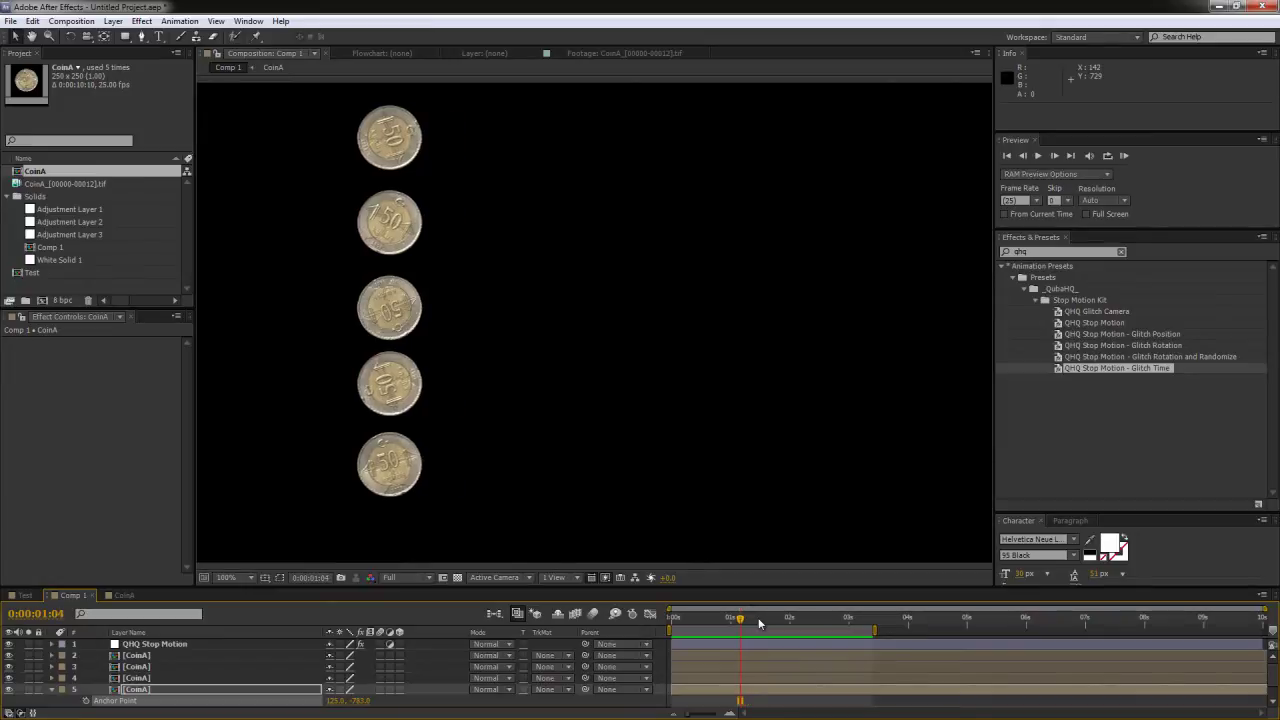
{"action": "key", "text": "Page_Down"}
{"action": "key", "text": "Page_Down"}
{"action": "key", "text": "Page_Down"}
{"action": "key", "text": "Page_Down"}
{"action": "key", "text": "Page_Down"}
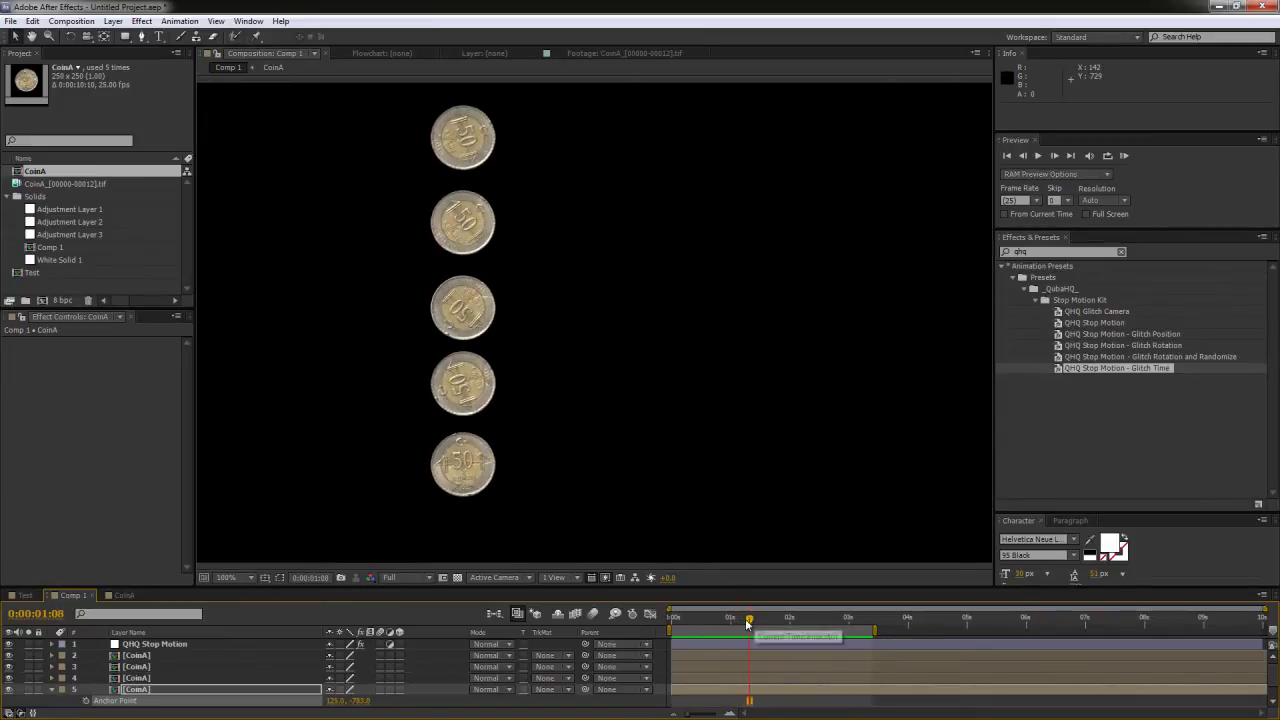
{"action": "left_click_drag", "start_coordinate": [759, 619], "coordinate": [790, 621]}
{"action": "left_click_drag", "start_coordinate": [424, 589], "coordinate": [424, 506]}
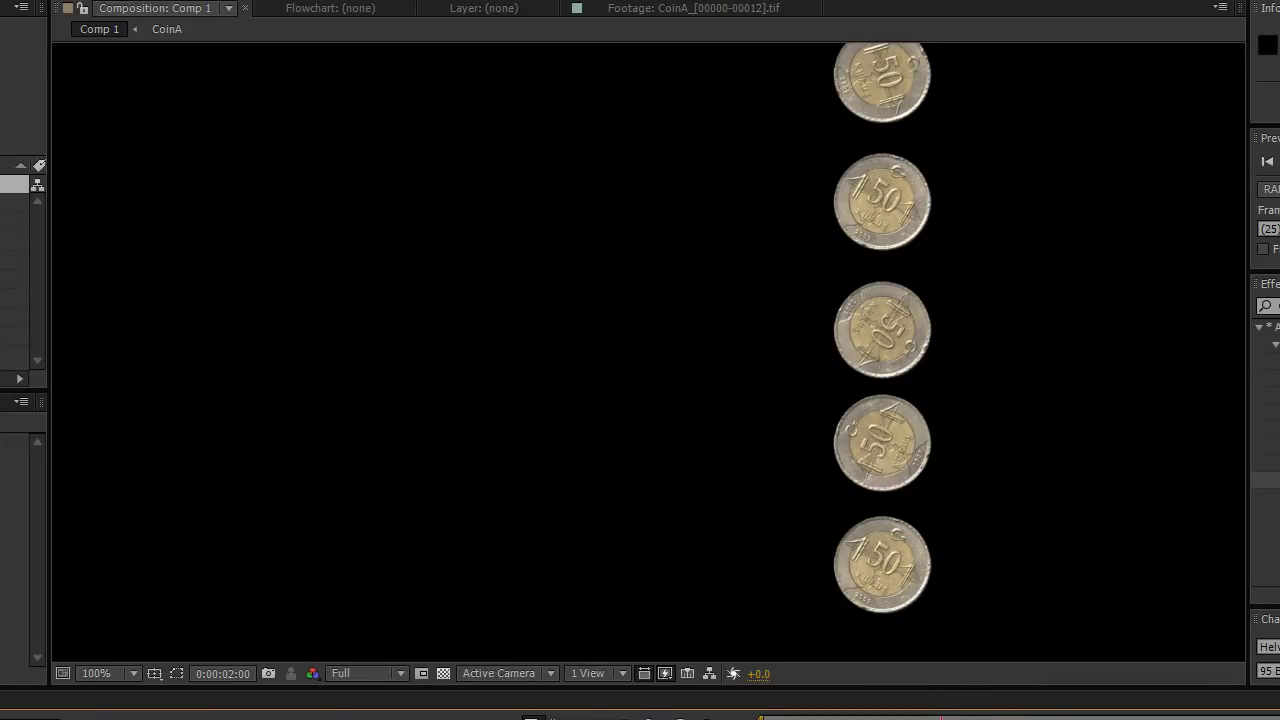
{"action": "left_click_drag", "start_coordinate": [792, 715], "coordinate": [903, 711]}
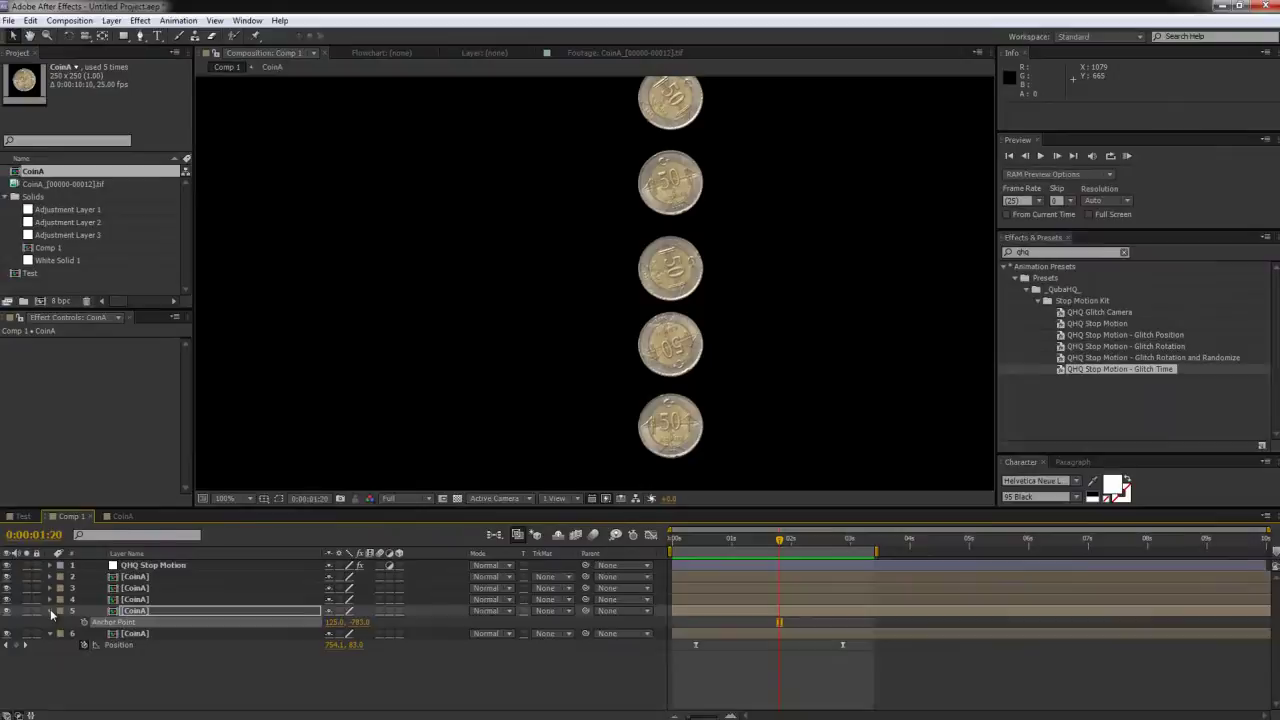
Apply the QHQ Stop Motion - Glitch Position preset to all five CoinA layers
{"action": "left_click", "coordinate": [50, 611]}
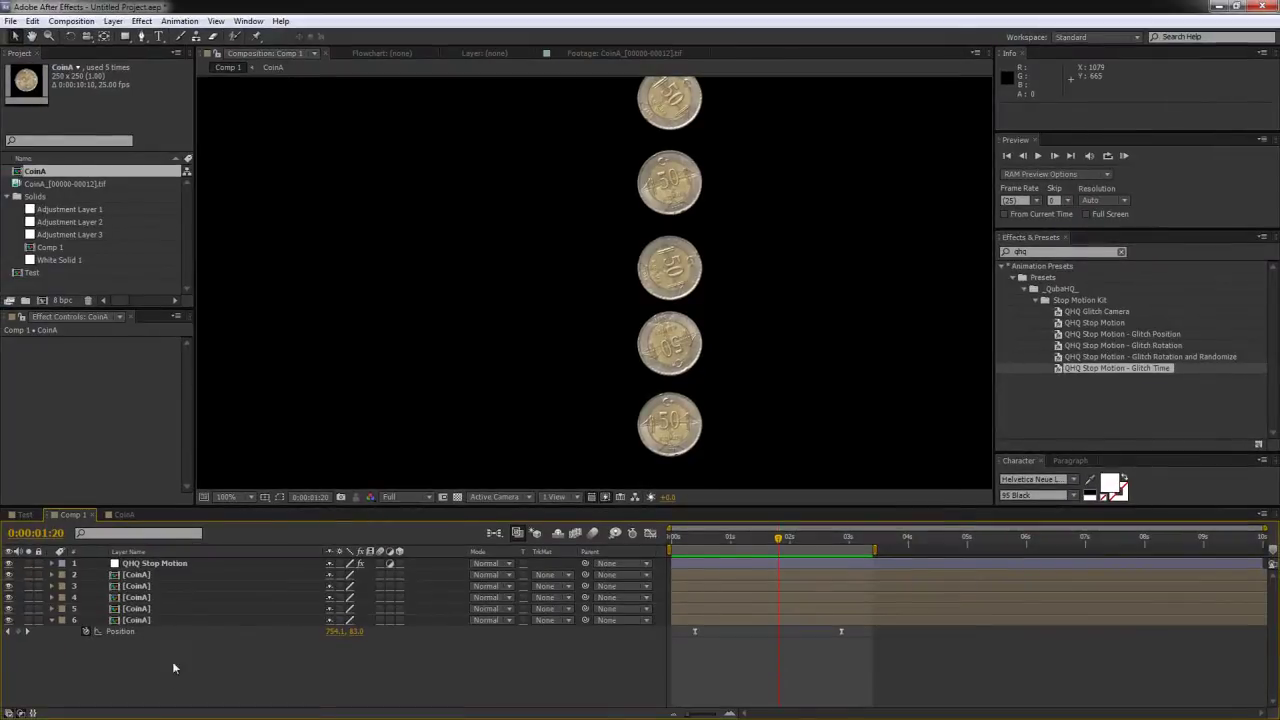
{"action": "left_click", "coordinate": [146, 621]}
{"action": "left_click", "coordinate": [140, 575], "text": "shift"}
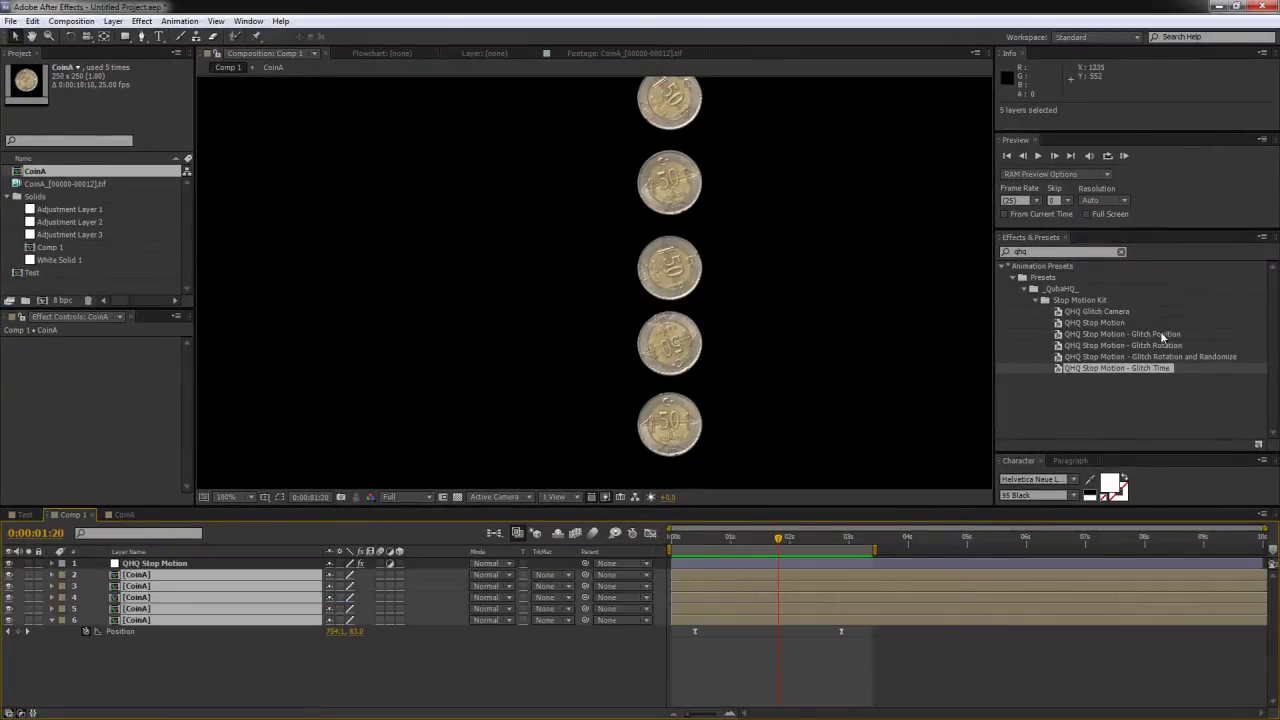
{"action": "left_click", "coordinate": [1137, 333]}
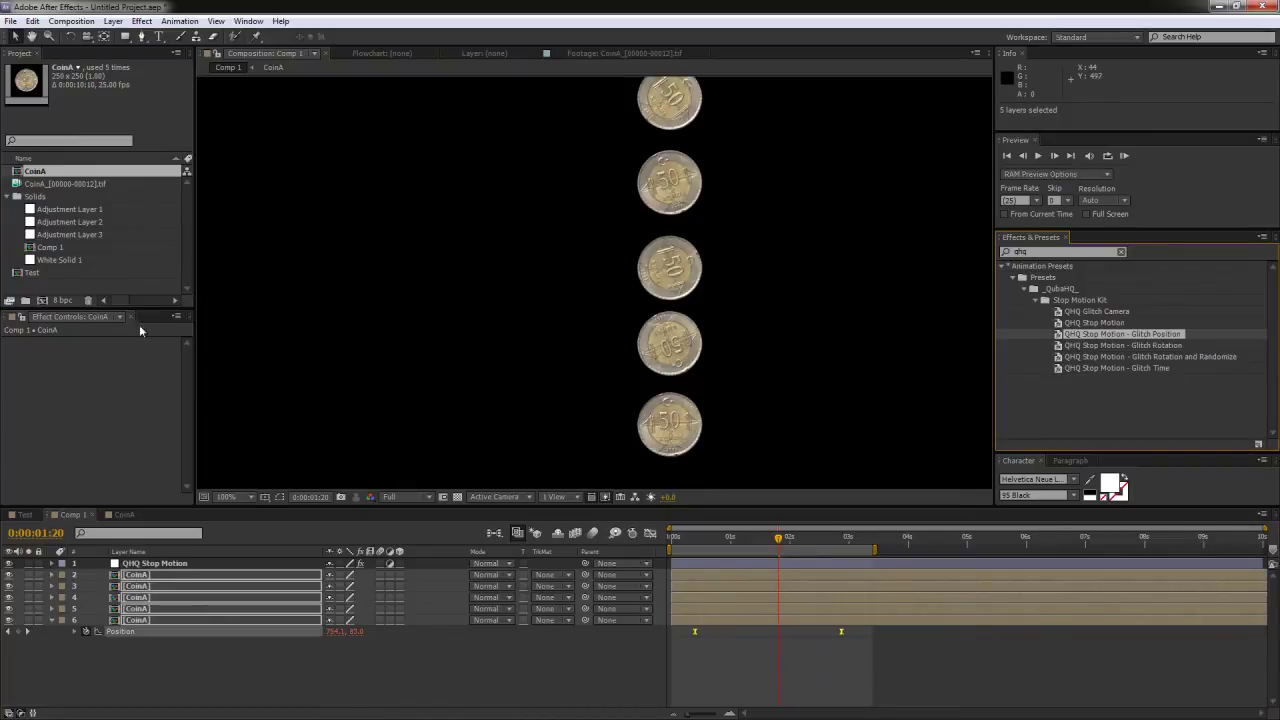
Set the Shift Position slider on the QHQ Stop Motion layer to 30
{"action": "left_click", "coordinate": [175, 566]}
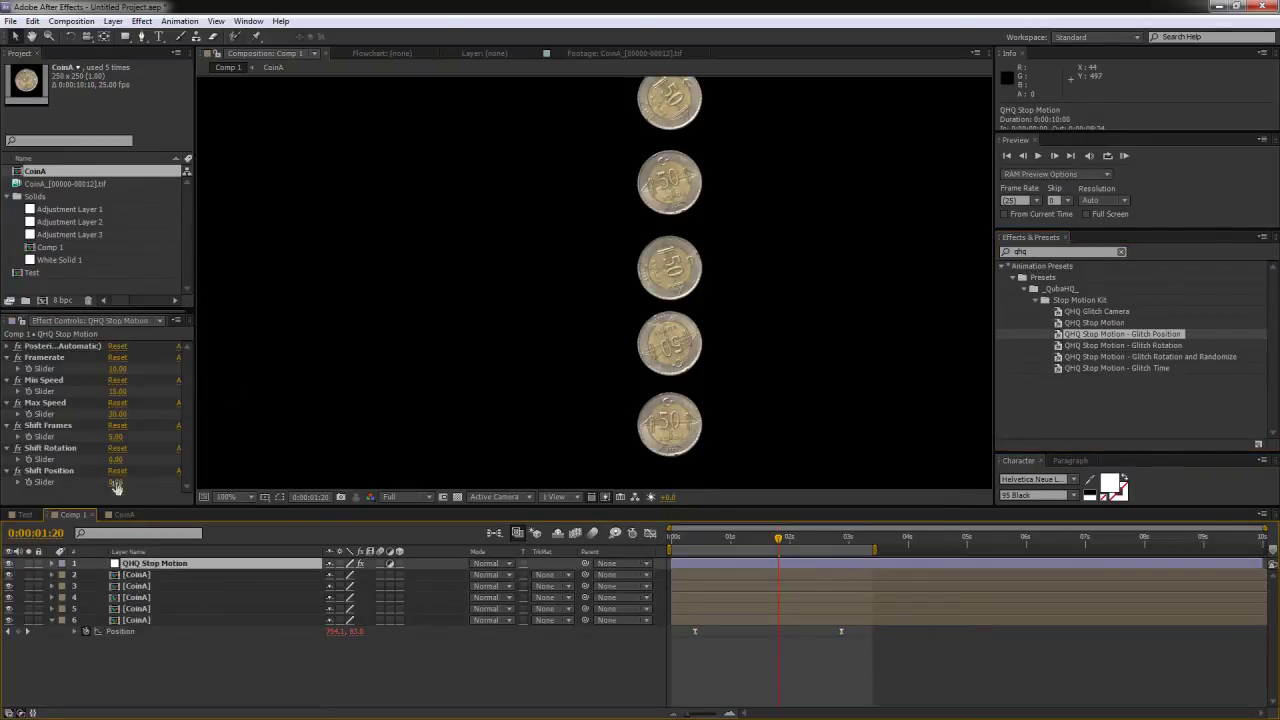
{"action": "left_click", "coordinate": [117, 482]}
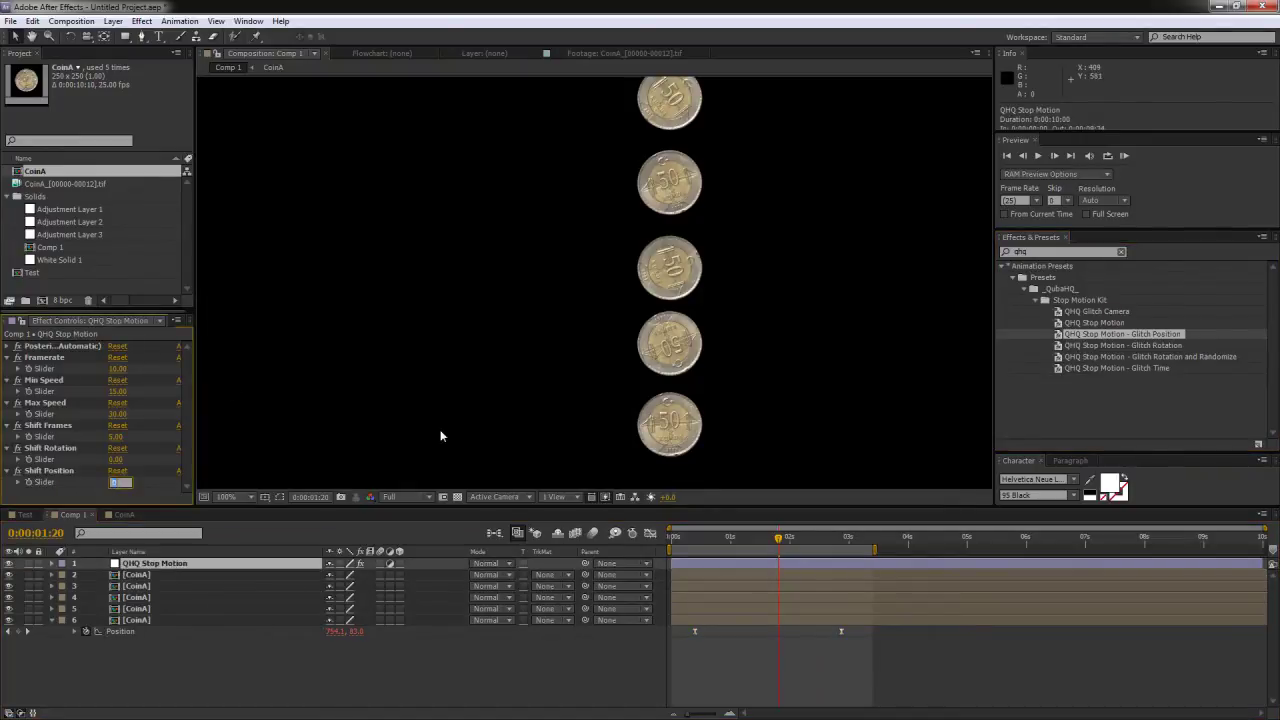
{"action": "type", "text": "30"}
{"action": "key", "text": "Return"}
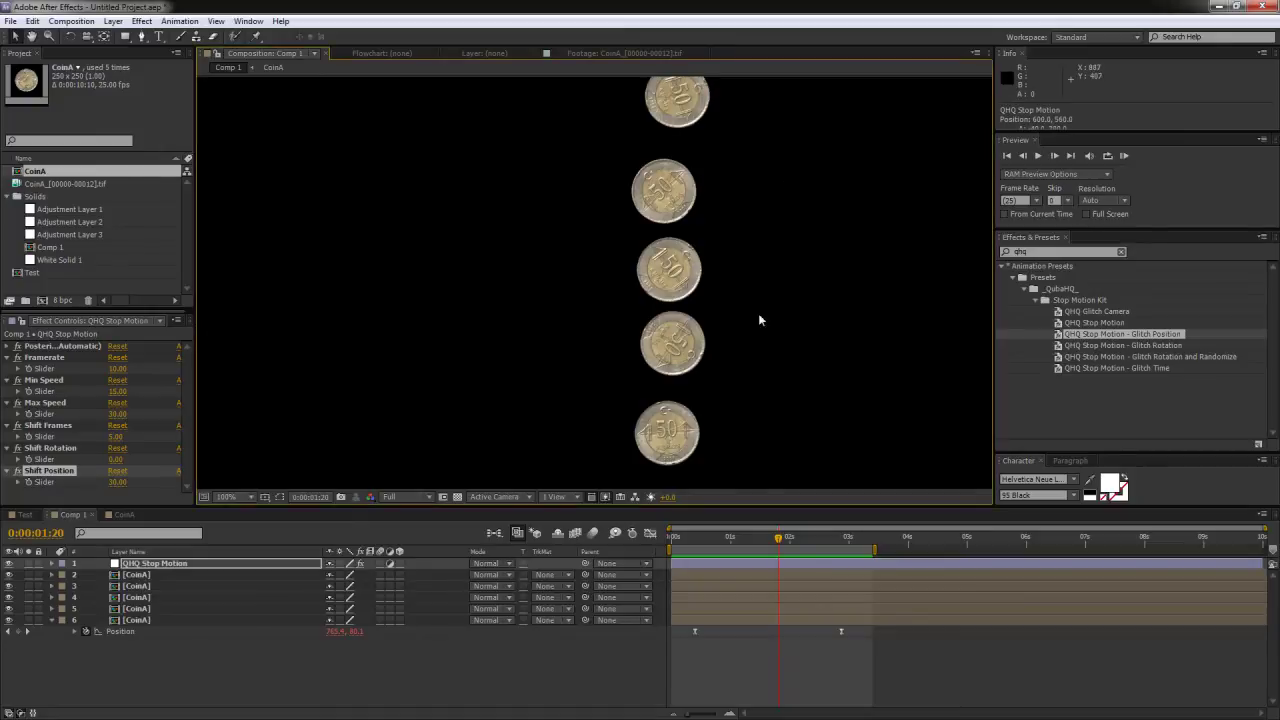
Create a comp-size orange solid (RGB 255, 150, 0) and place it beneath all the coin layers
{"action": "key", "text": "h"}
{"action": "left_click_drag", "start_coordinate": [789, 206], "coordinate": [853, 178]}
{"action": "key", "text": "v"}
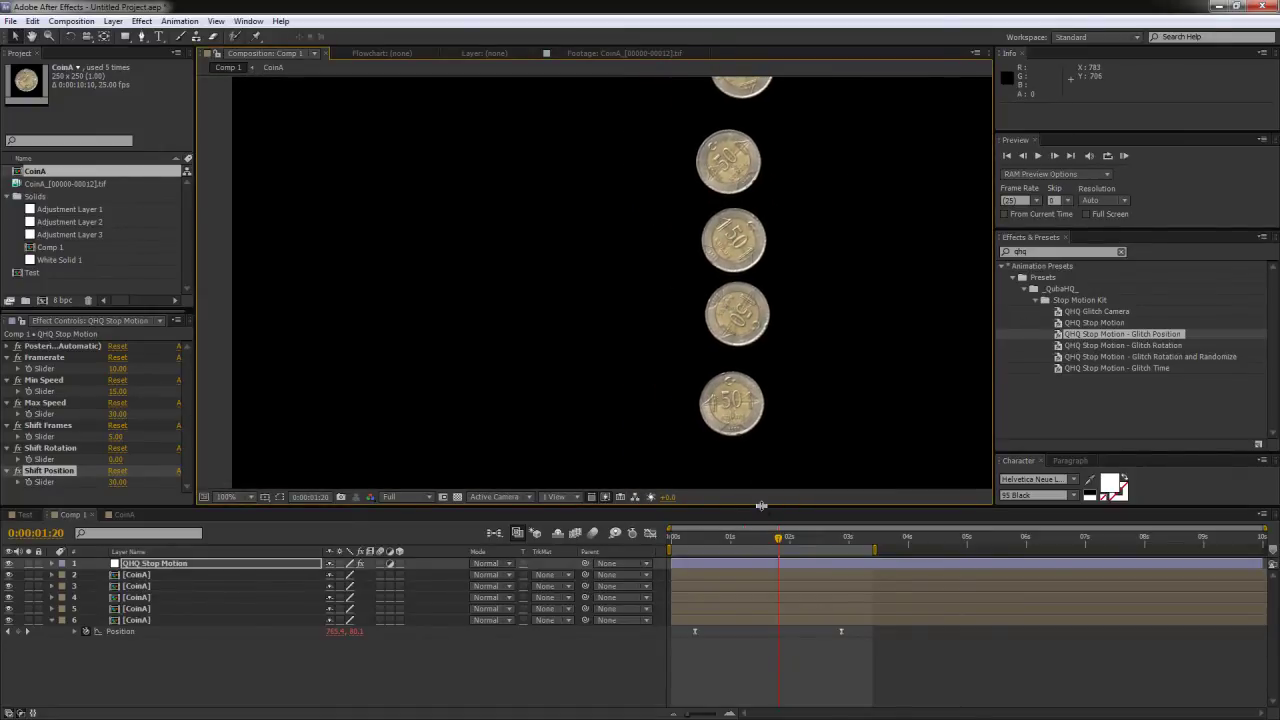
{"action": "left_click_drag", "start_coordinate": [761, 505], "coordinate": [765, 463]}
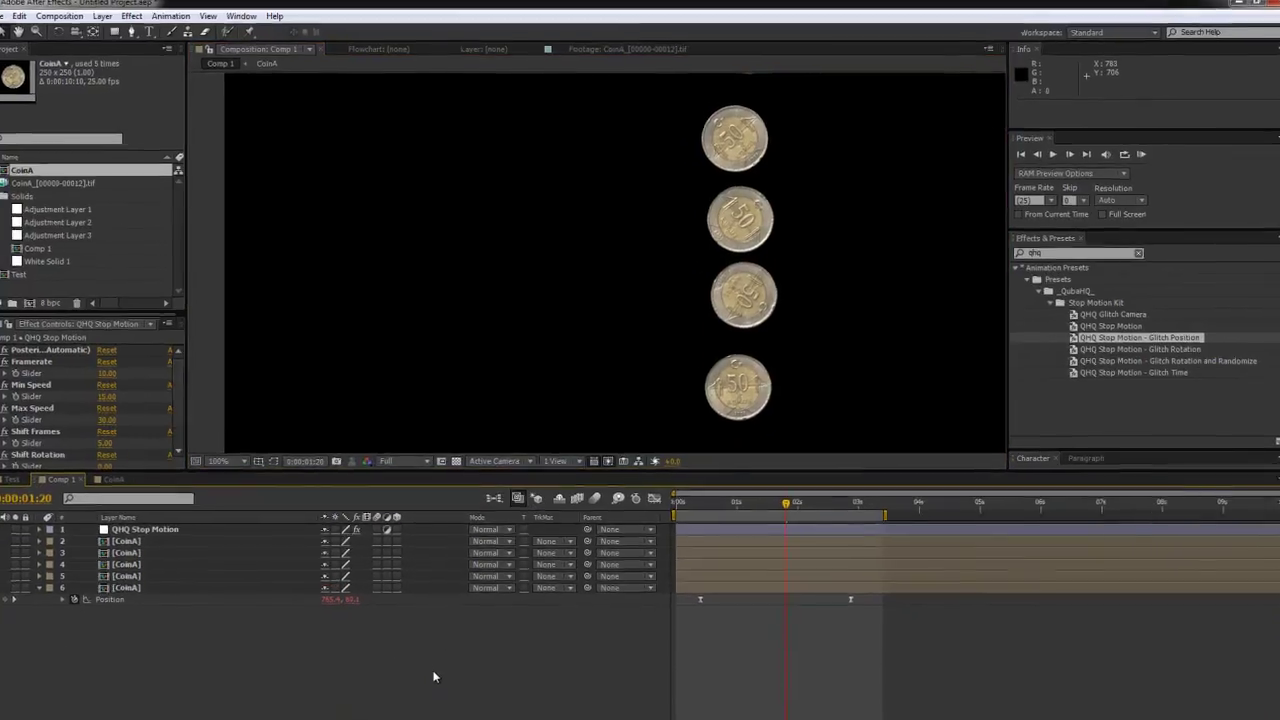
{"action": "key", "text": "ctrl+y"}
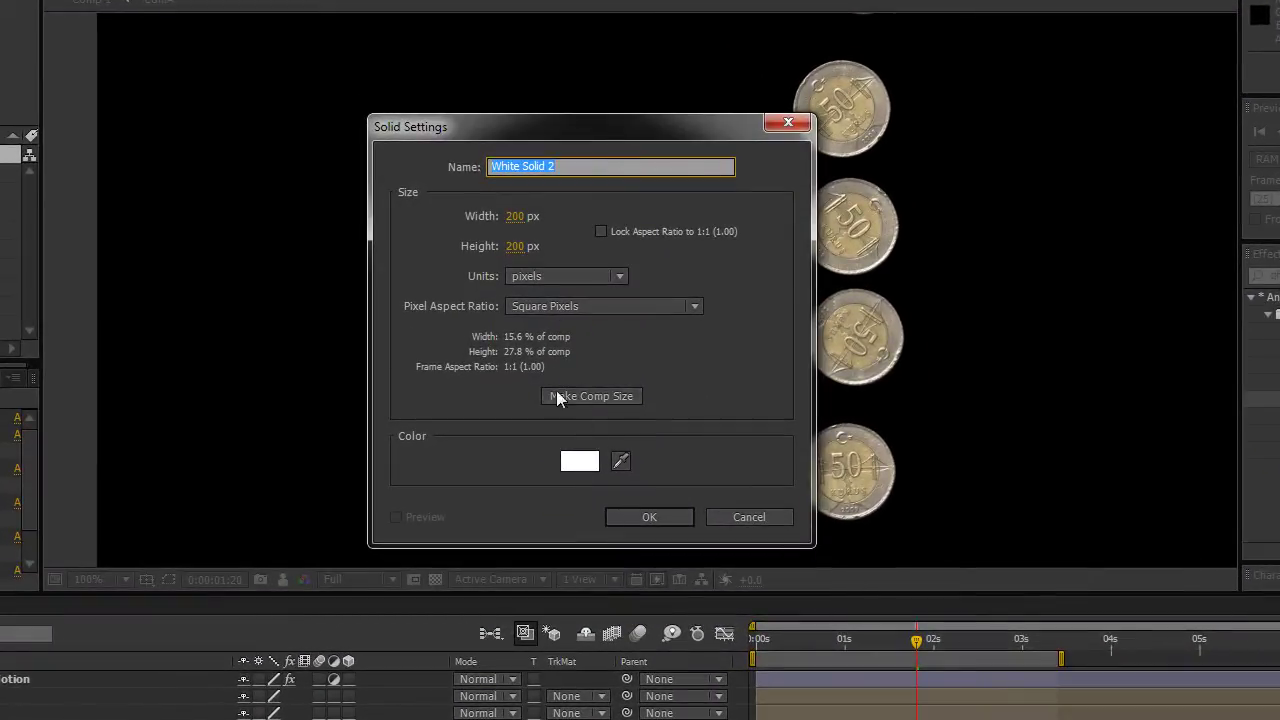
{"action": "left_click", "coordinate": [589, 396]}
{"action": "left_click", "coordinate": [580, 462]}
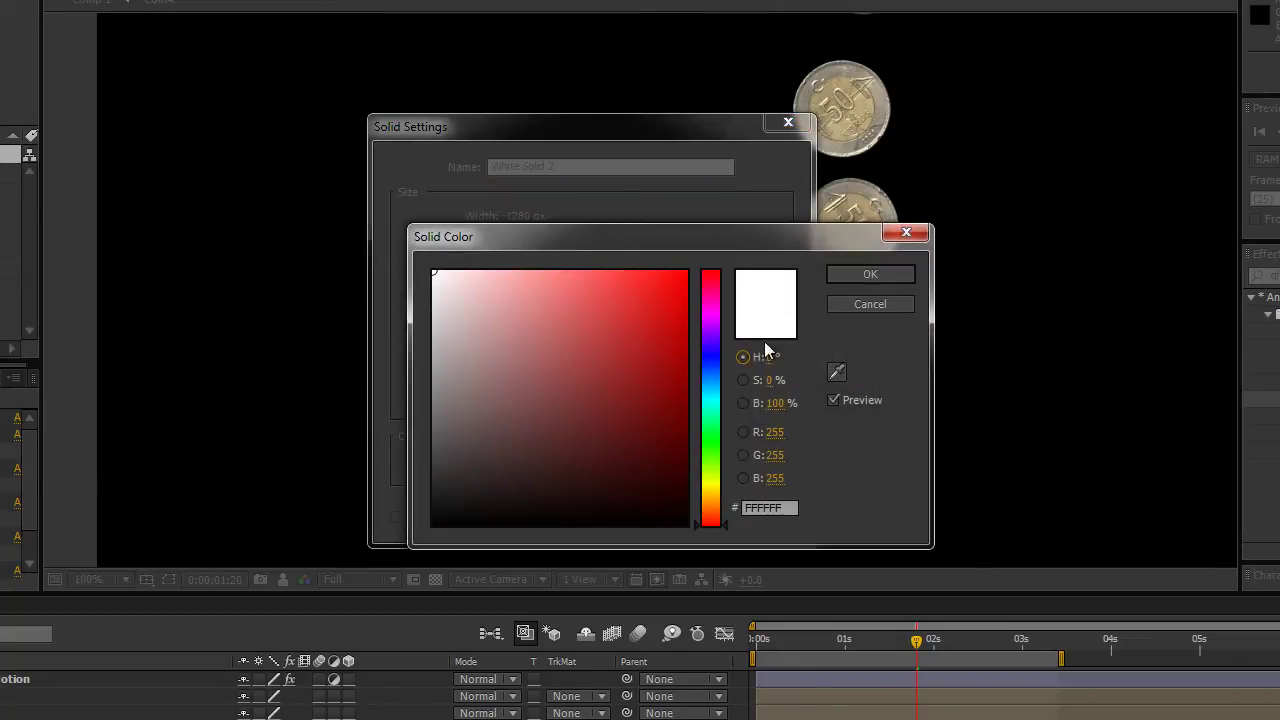
{"action": "left_click_drag", "start_coordinate": [660, 300], "coordinate": [692, 268]}
{"action": "left_click_drag", "start_coordinate": [712, 505], "coordinate": [714, 505]}
{"action": "left_click", "coordinate": [674, 319]}
{"action": "left_click", "coordinate": [716, 495]}
{"action": "left_click", "coordinate": [714, 505]}
{"action": "left_click", "coordinate": [869, 274]}
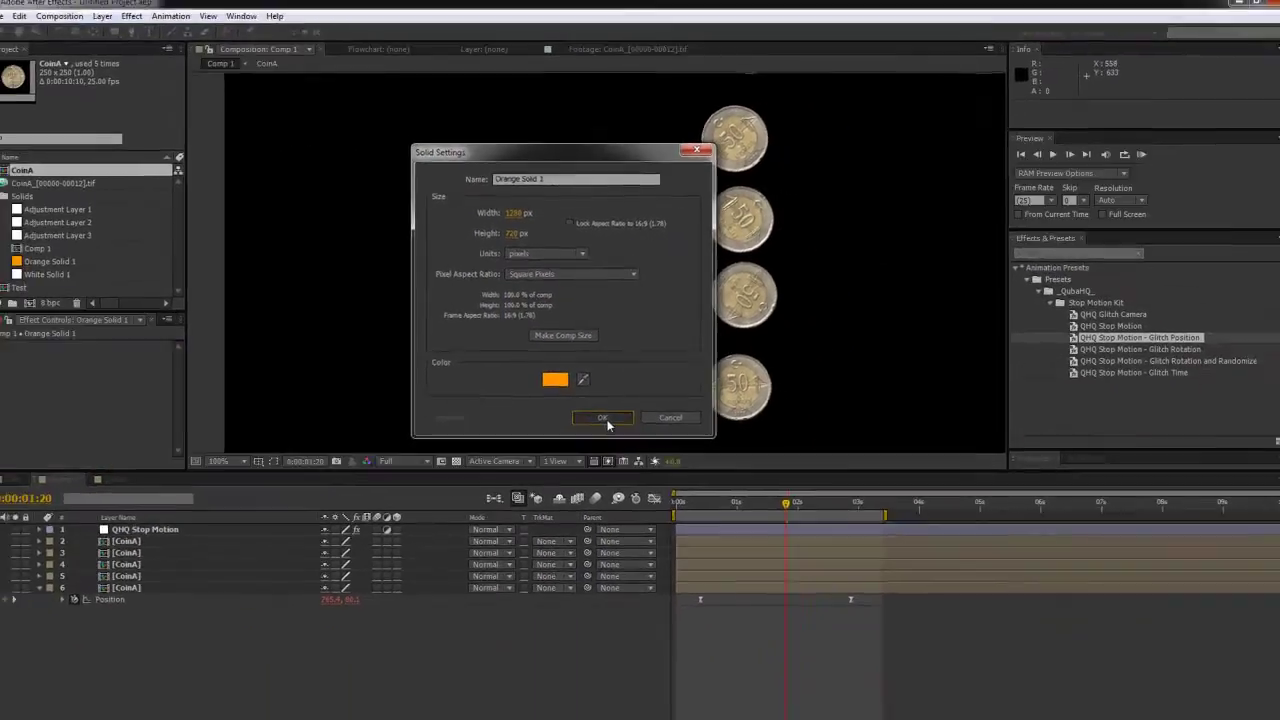
{"action": "left_click", "coordinate": [665, 519]}
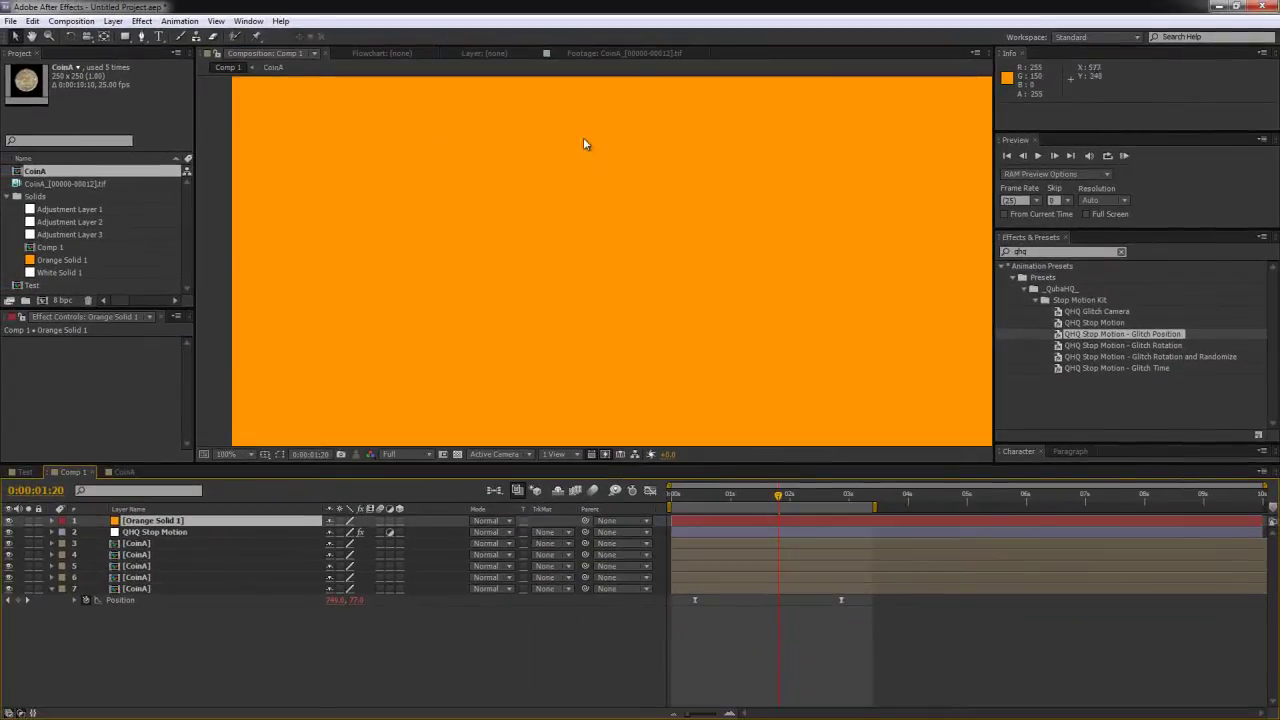
{"action": "left_click_drag", "start_coordinate": [150, 521], "coordinate": [145, 604]}
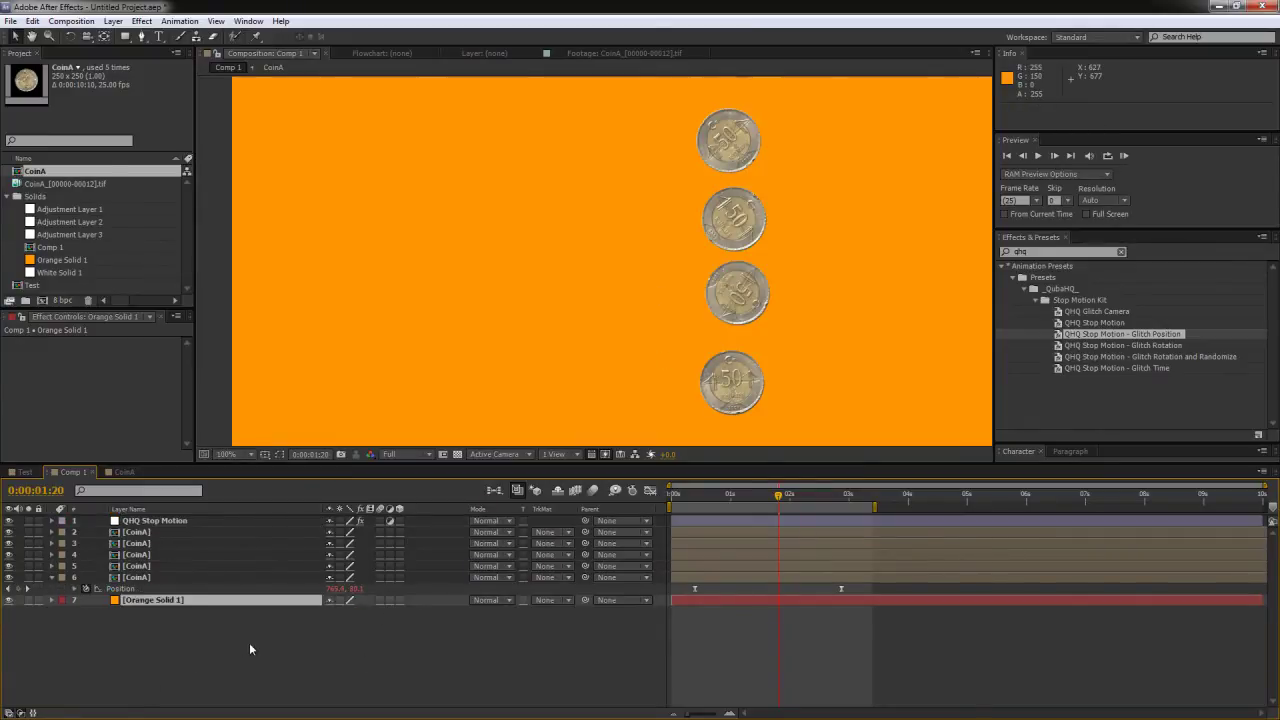
Duplicate the orange solid and give the upper copy the Radial Ramp from Center preset with a light grey BFBFBF start color
{"action": "key", "text": "ctrl+d"}
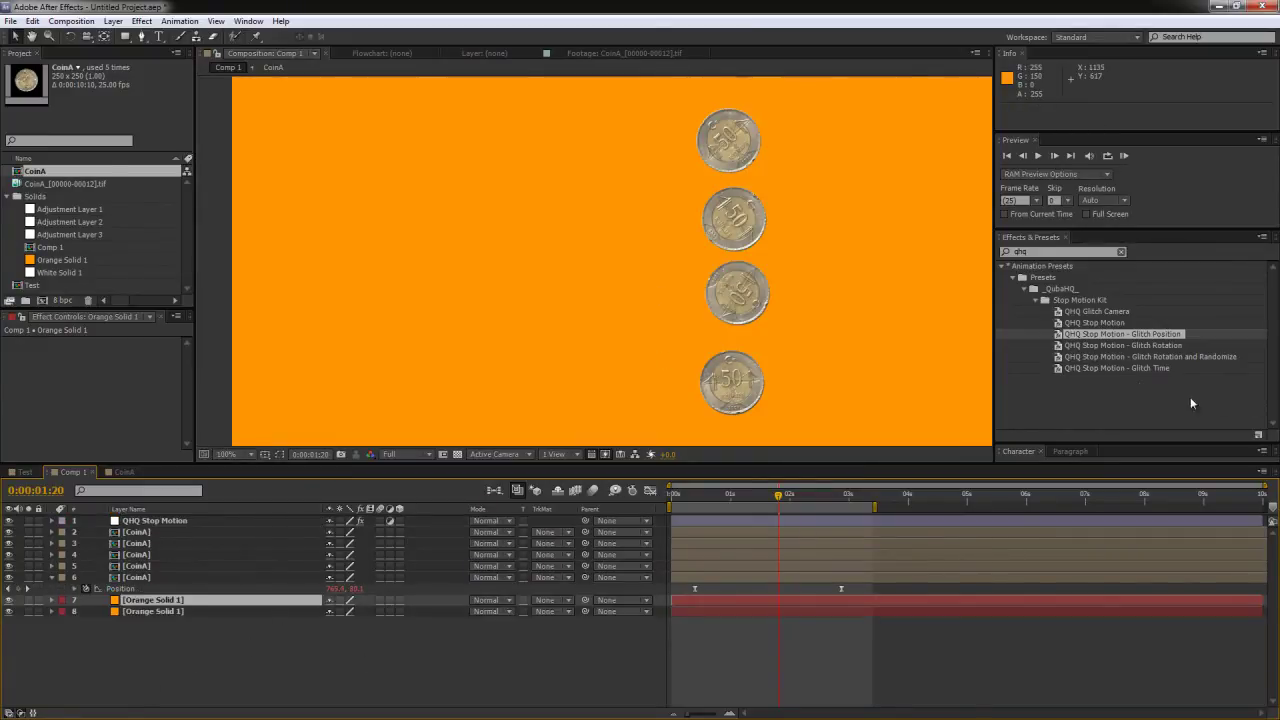
{"action": "left_click_drag", "start_coordinate": [1072, 254], "coordinate": [955, 252]}
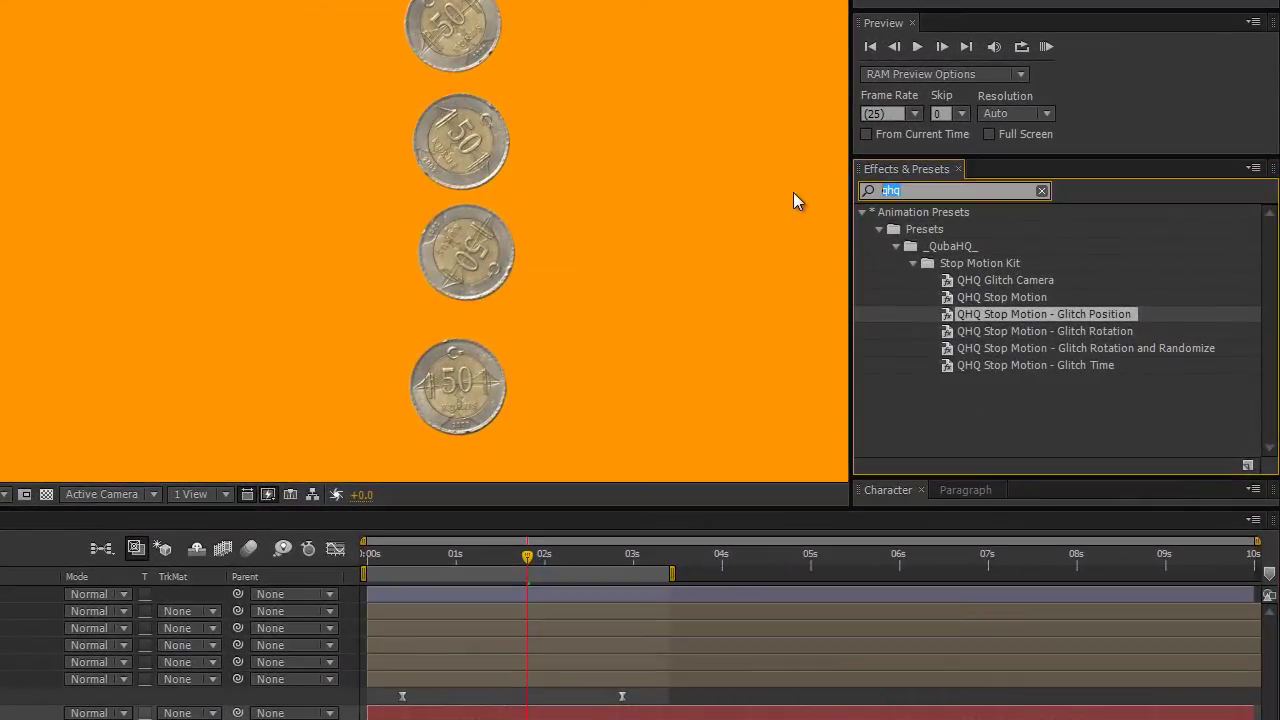
{"action": "type", "text": "ramp"}
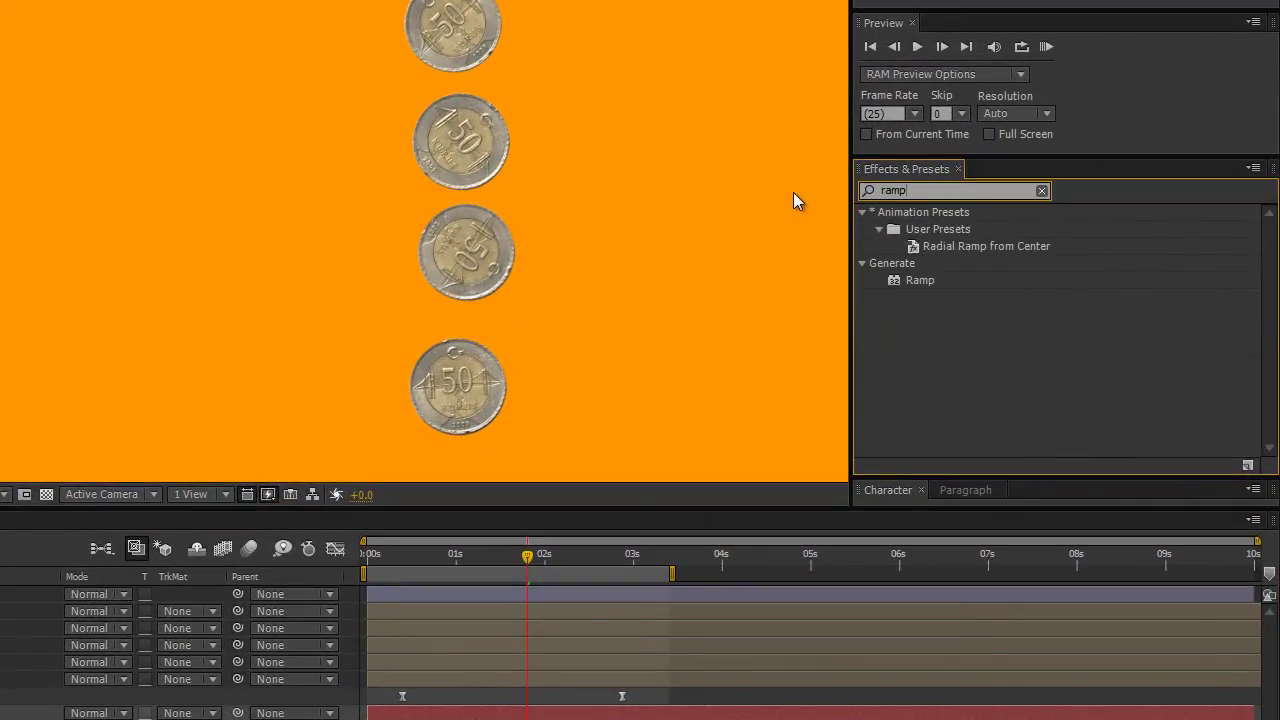
{"action": "double_click", "coordinate": [1027, 246]}
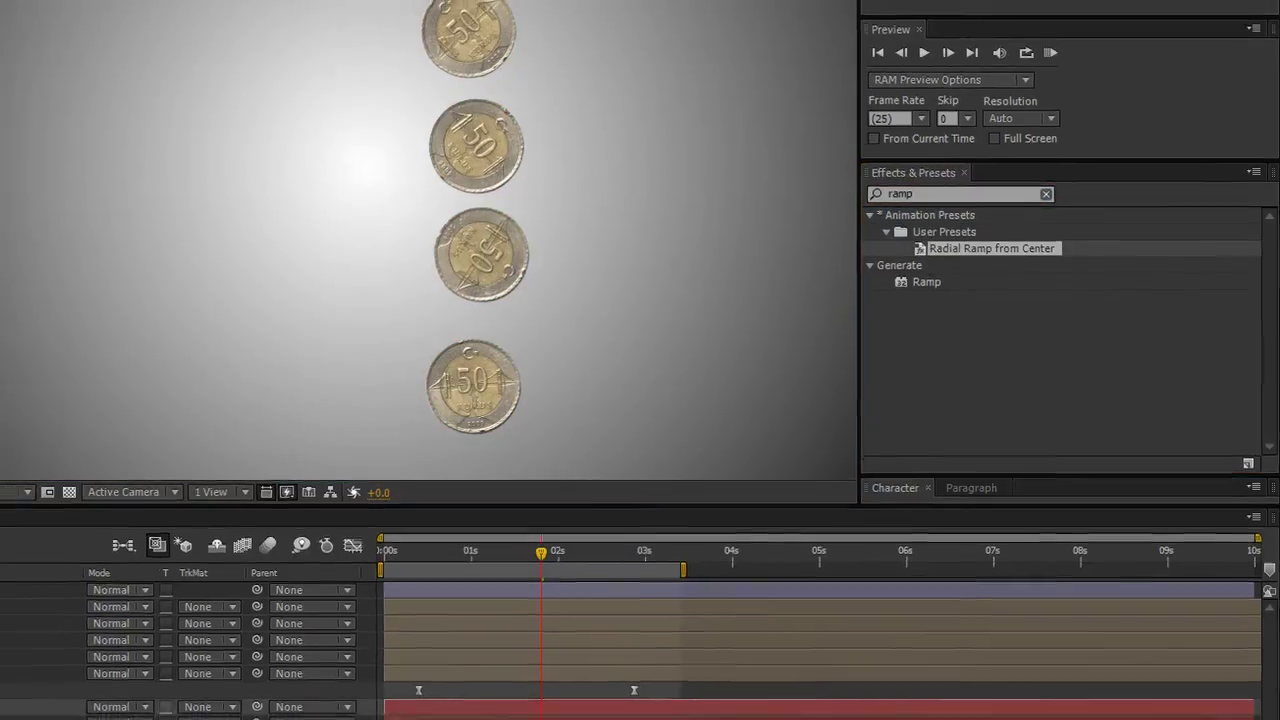
{"action": "left_click", "coordinate": [115, 365]}
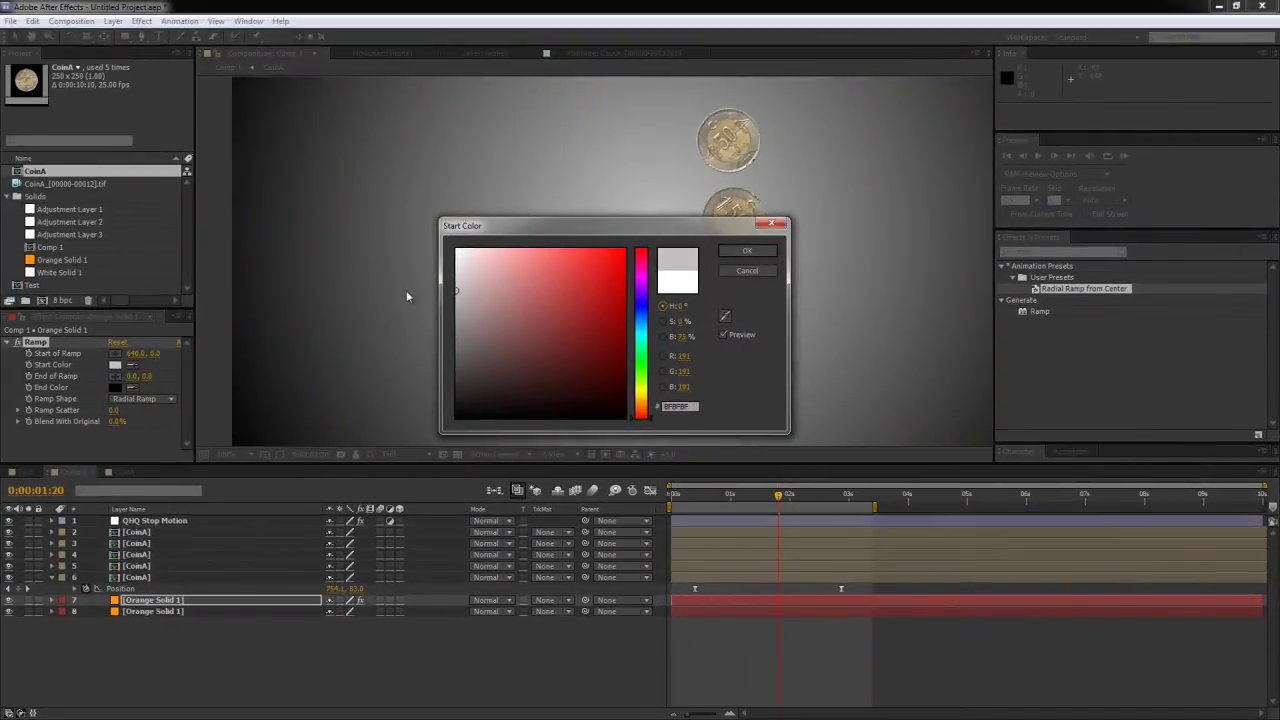
{"action": "left_click", "coordinate": [748, 251]}
Set the ramp layer's blending mode to Overlay and its opacity to 50%
{"action": "left_click", "coordinate": [487, 601]}
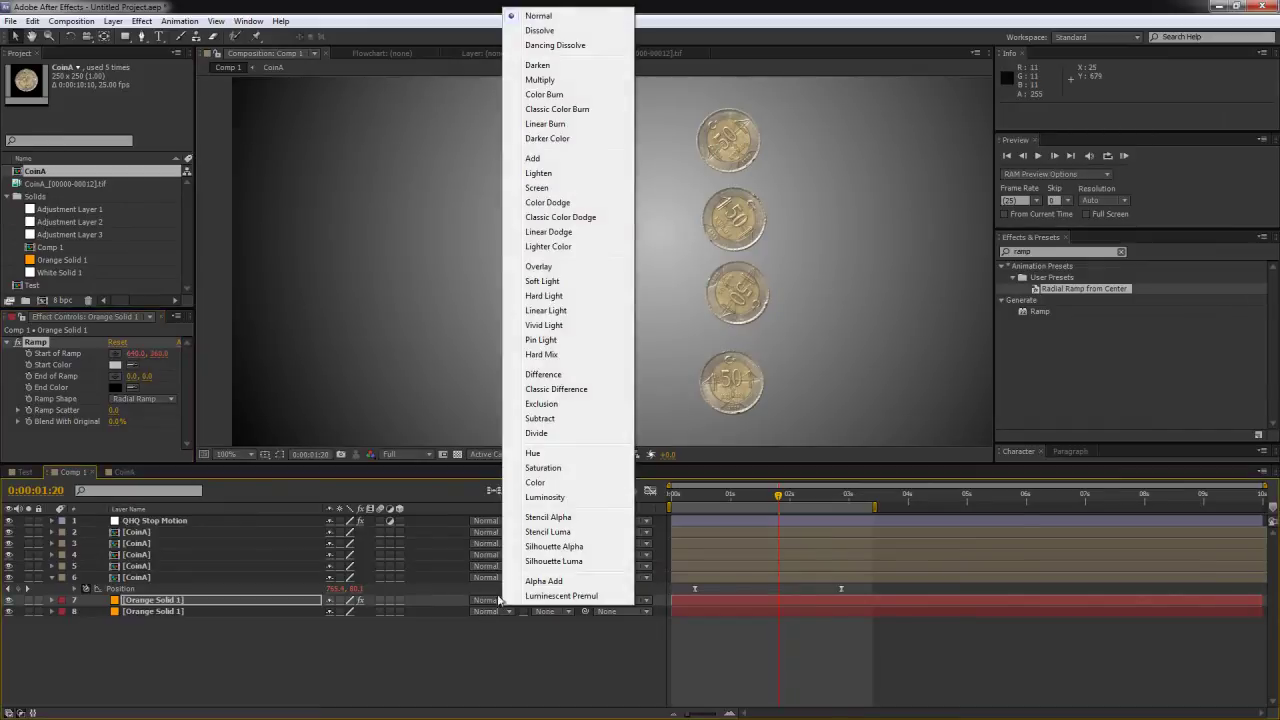
{"action": "left_click", "coordinate": [555, 265]}
{"action": "key", "text": "t"}
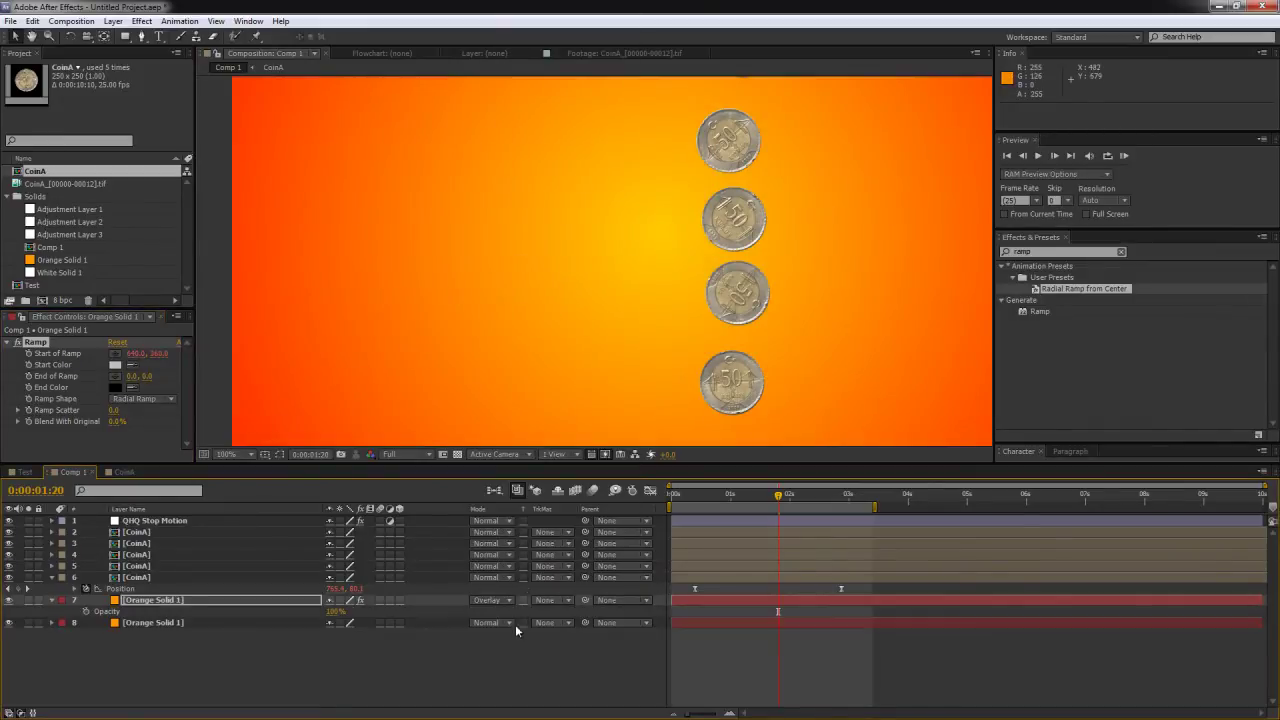
{"action": "left_click", "coordinate": [333, 611]}
{"action": "key", "text": "Return"}
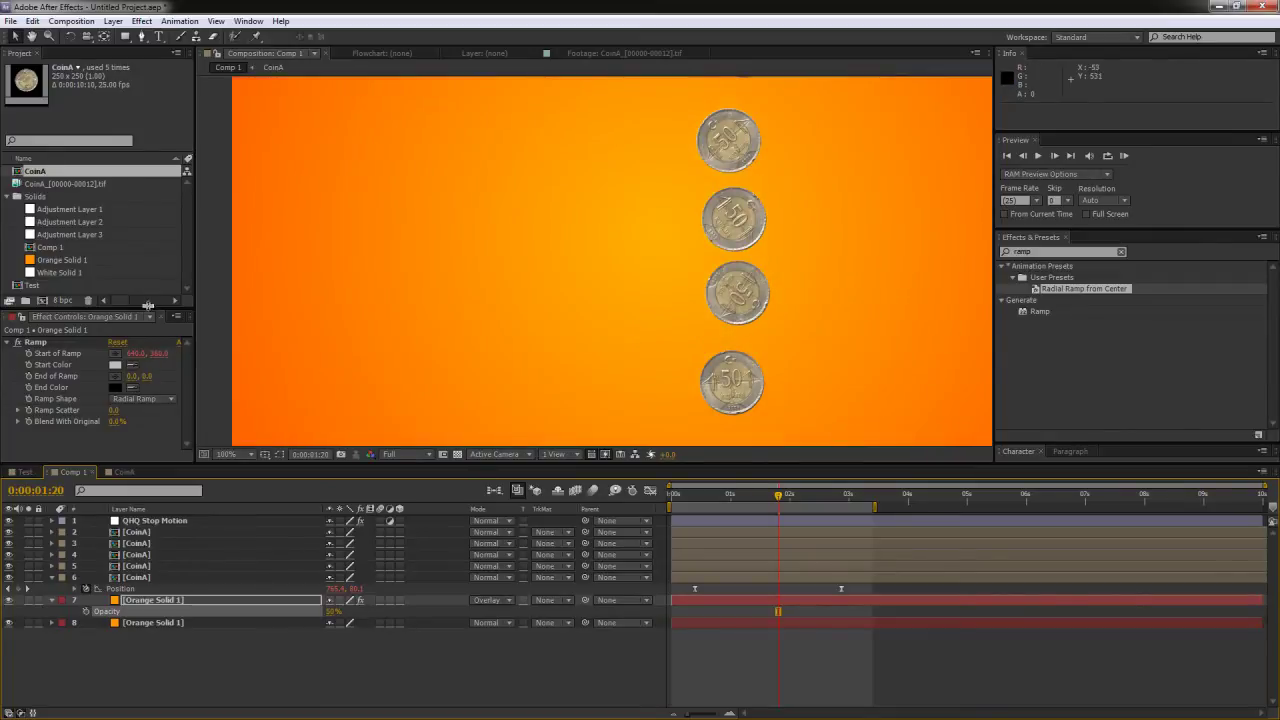
Import Paper Texture.psd from the Footage folder and place it directly above the two orange solids, beneath the coins
{"action": "left_click_drag", "start_coordinate": [145, 309], "coordinate": [139, 402]}
{"action": "double_click", "coordinate": [57, 329]}
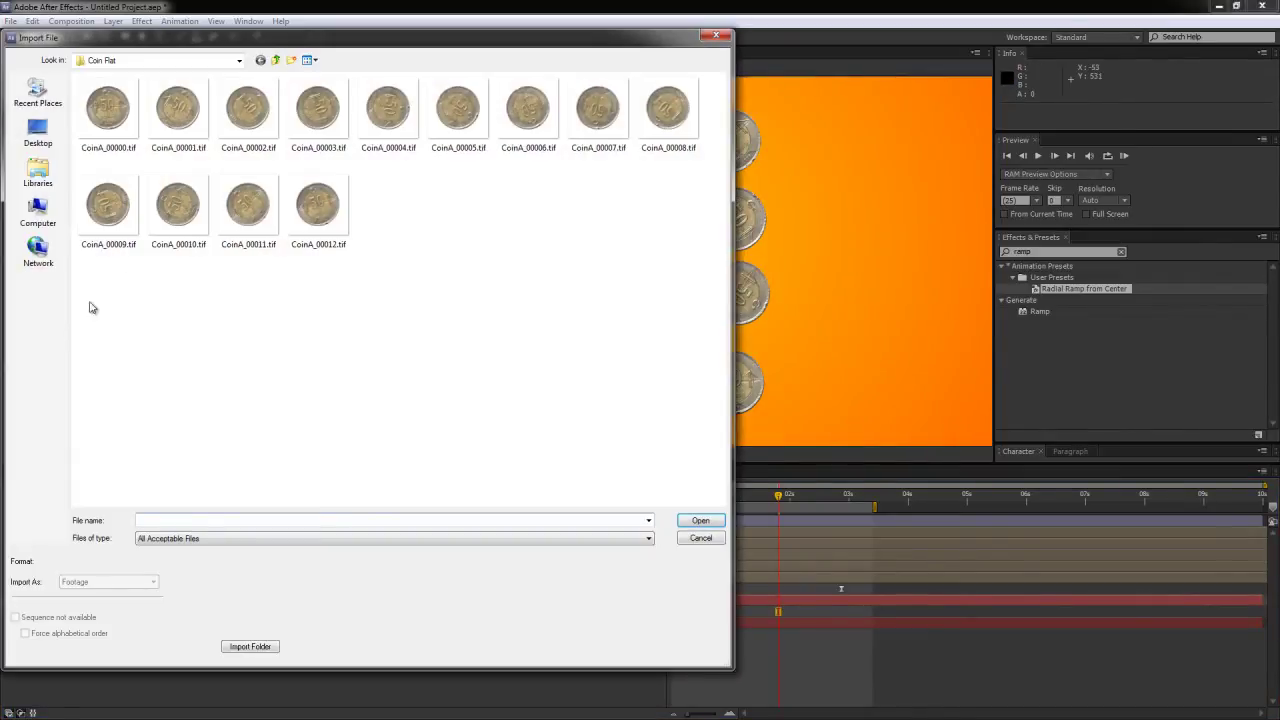
{"action": "left_click", "coordinate": [275, 60]}
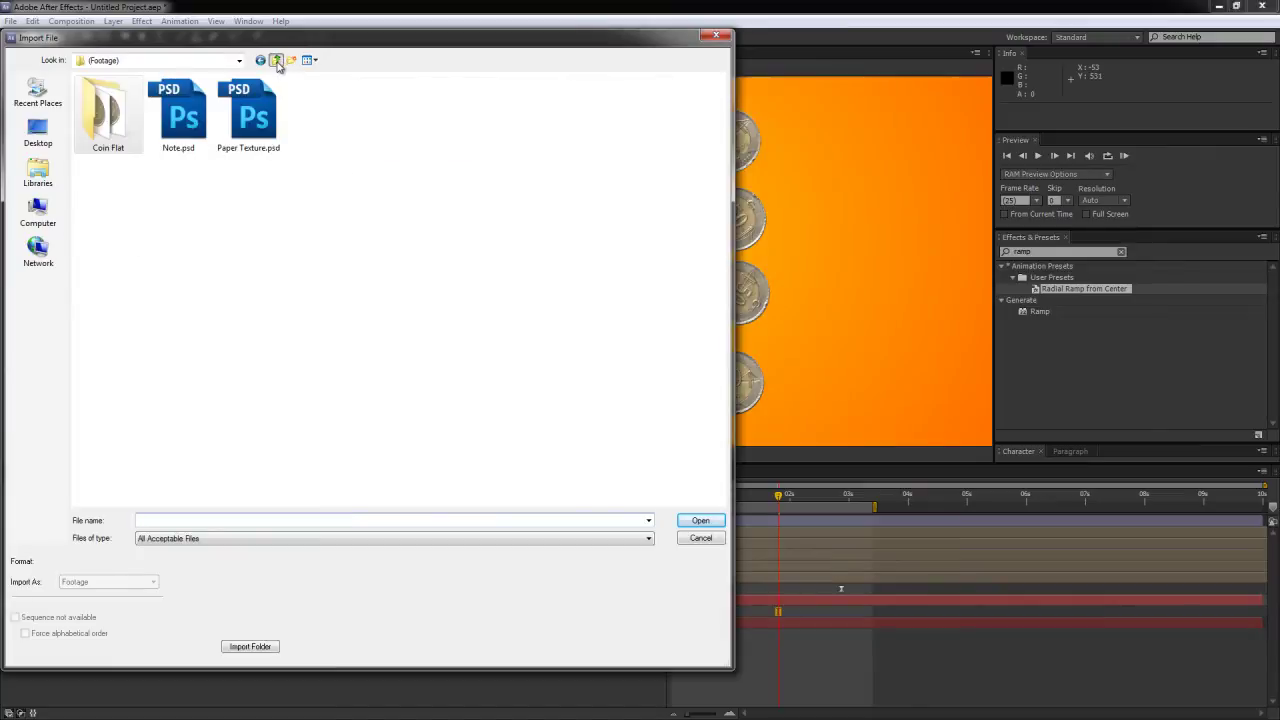
{"action": "double_click", "coordinate": [263, 112]}
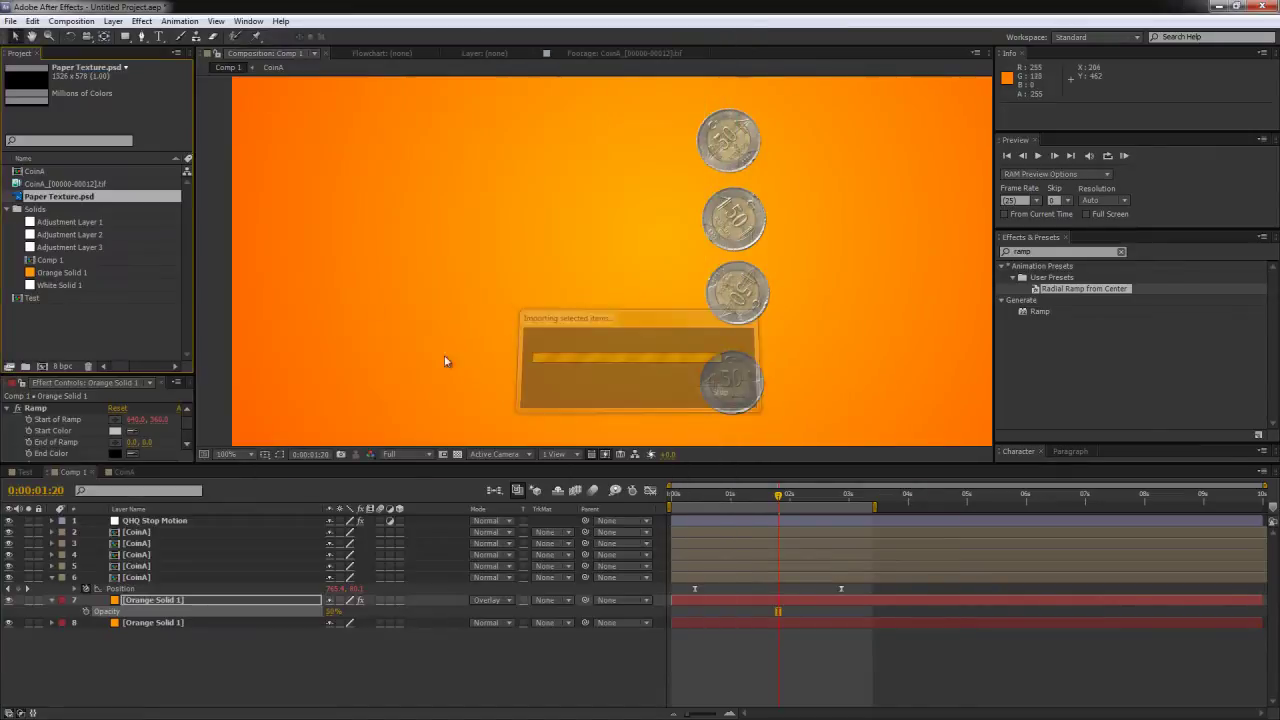
{"action": "left_click_drag", "start_coordinate": [45, 198], "coordinate": [148, 607]}
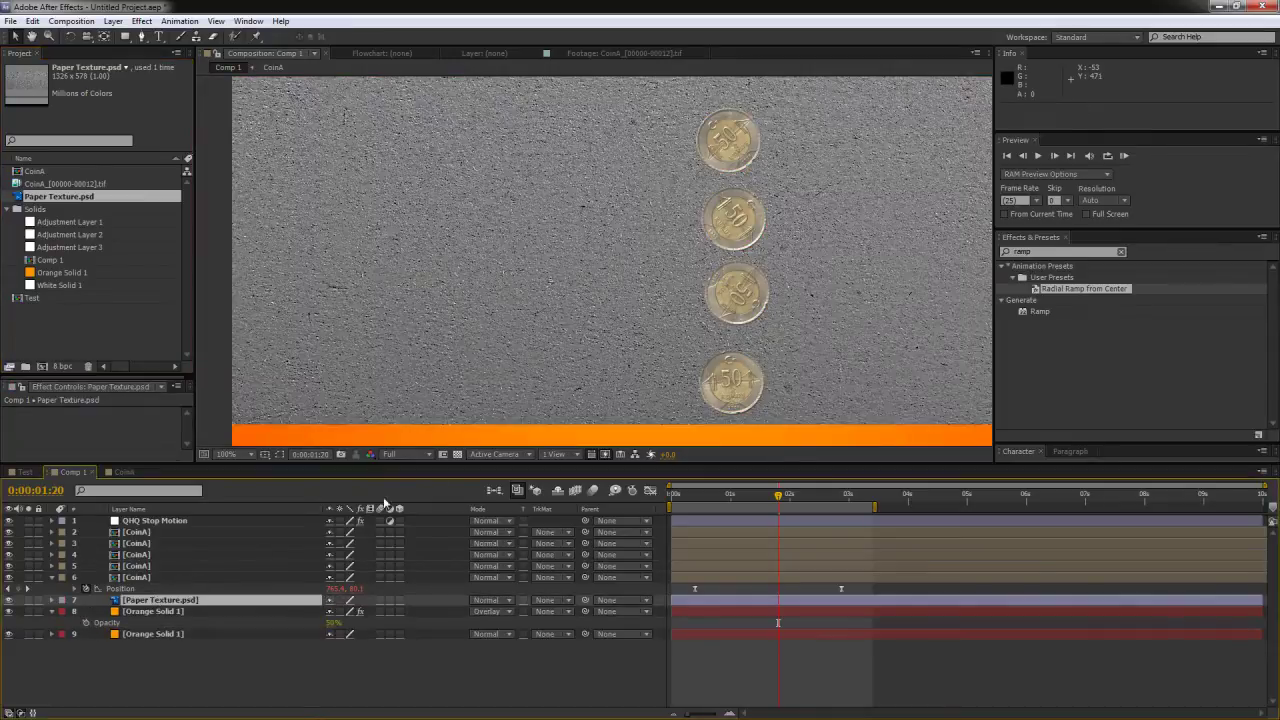
Set the Paper Texture layer's blending mode to Overlay and its opacity to 75%
{"action": "scroll", "coordinate": [610, 340], "scroll_direction": "up", "scroll_amount": 1}
{"action": "scroll", "coordinate": [625, 331], "scroll_direction": "down", "scroll_amount": 1}
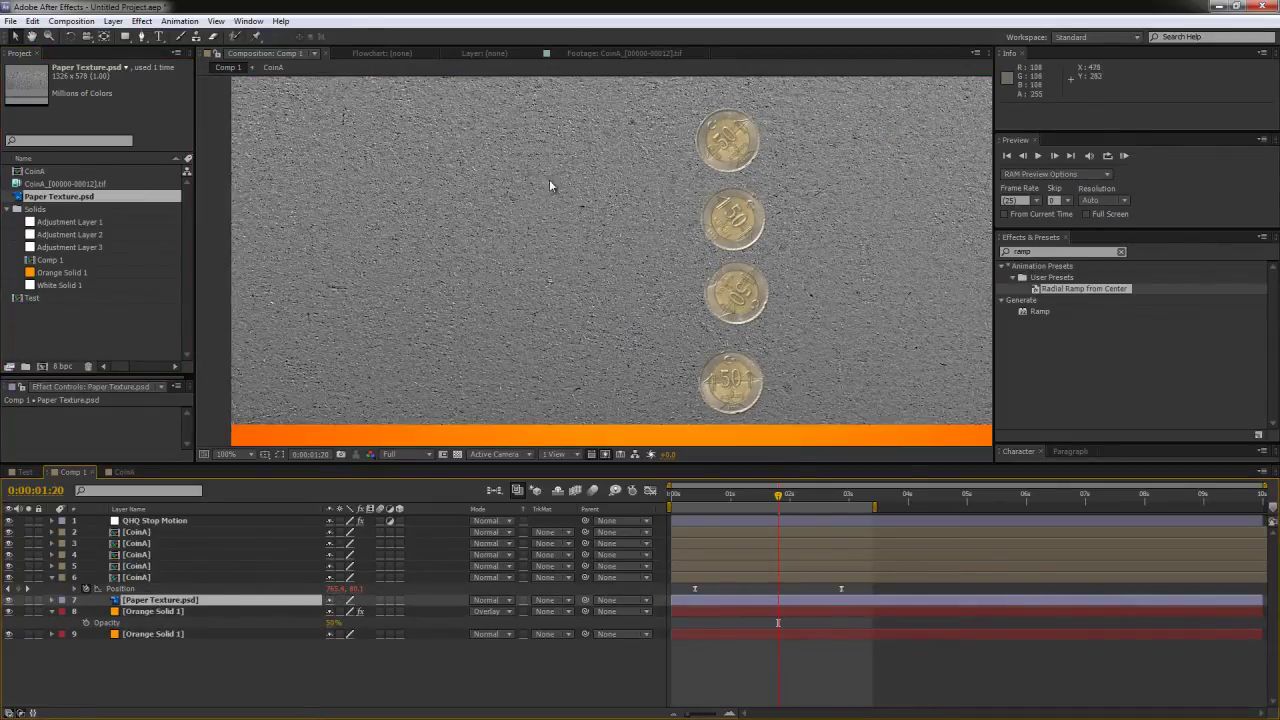
{"action": "left_click", "coordinate": [505, 600]}
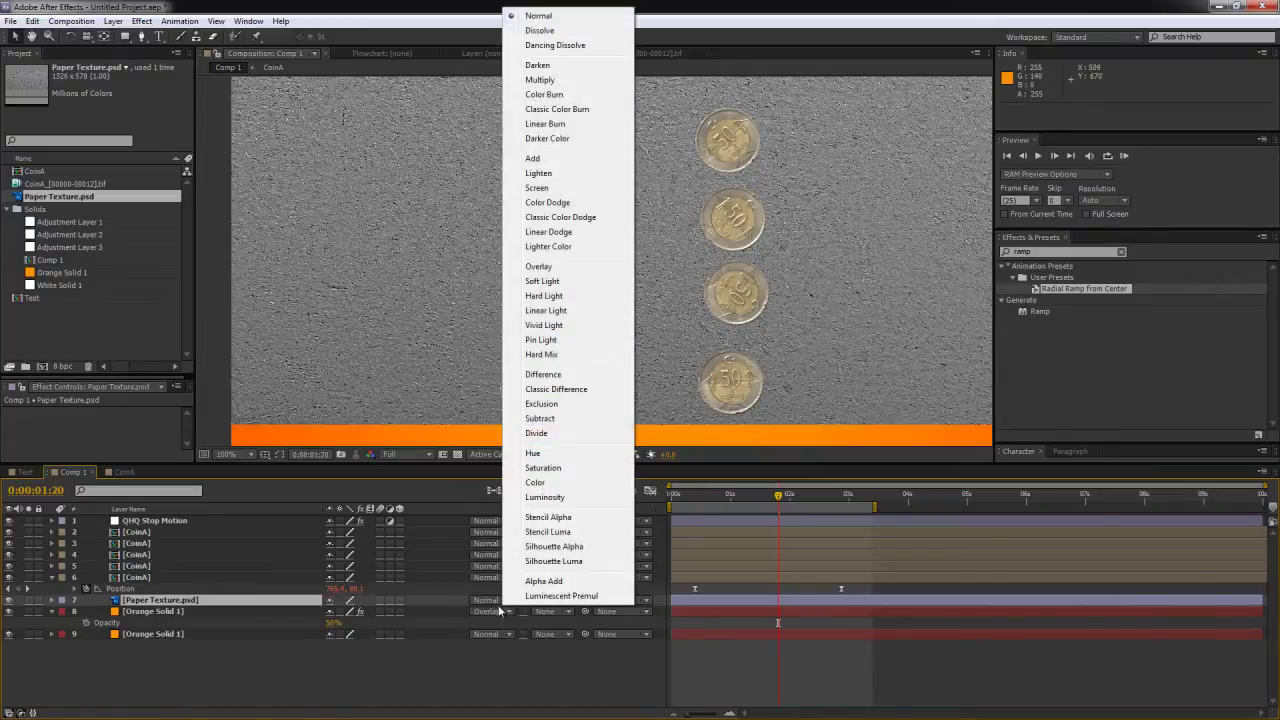
{"action": "left_click", "coordinate": [540, 266]}
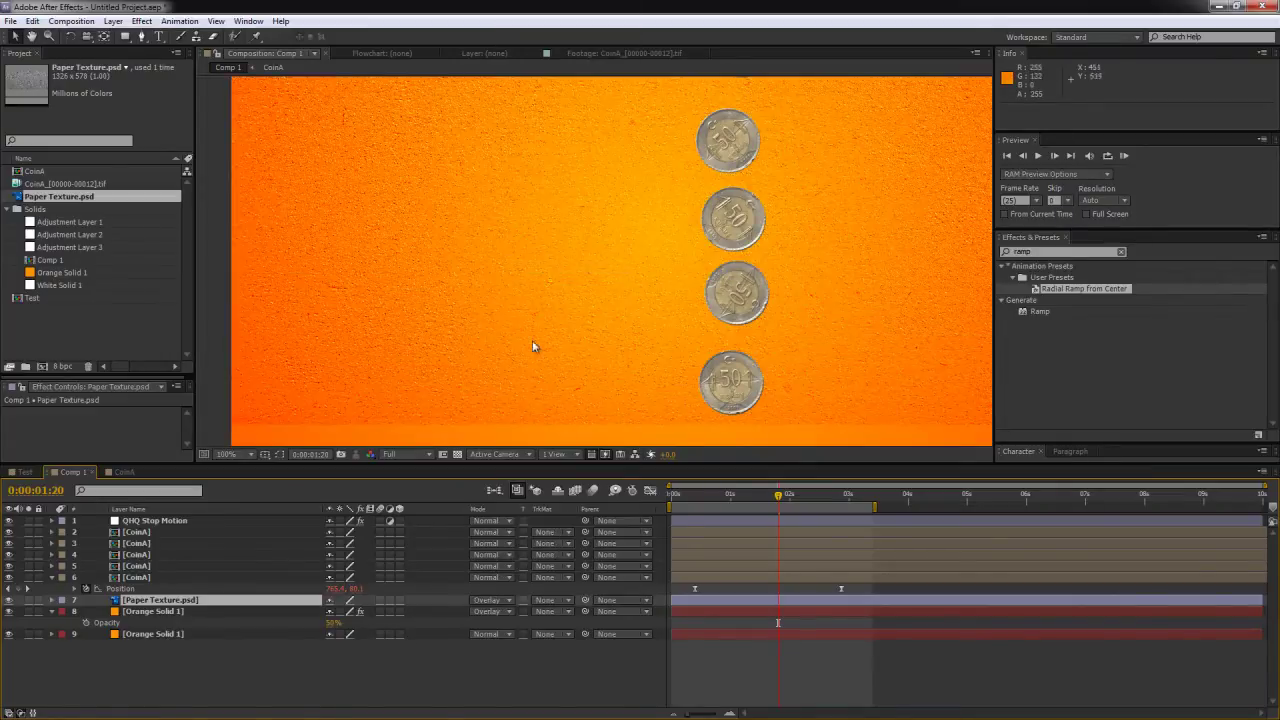
{"action": "key", "text": "t"}
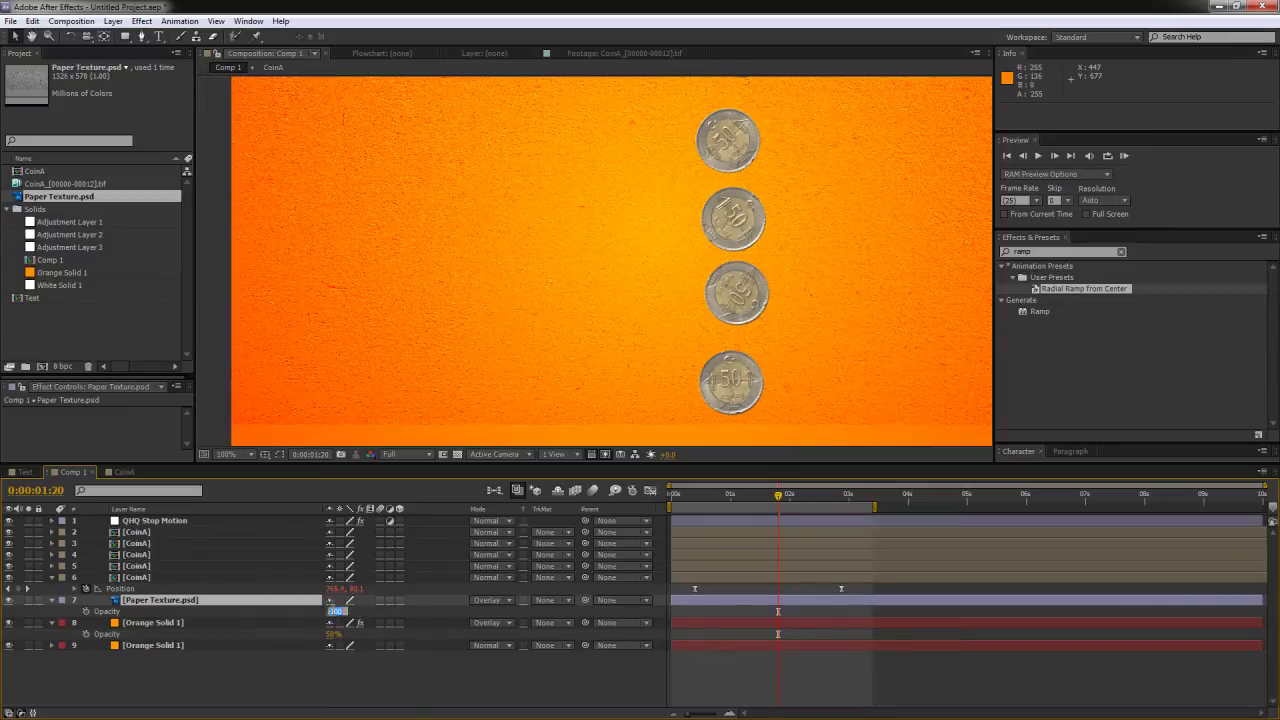
{"action": "left_click_drag", "start_coordinate": [336, 611], "coordinate": [333, 614]}
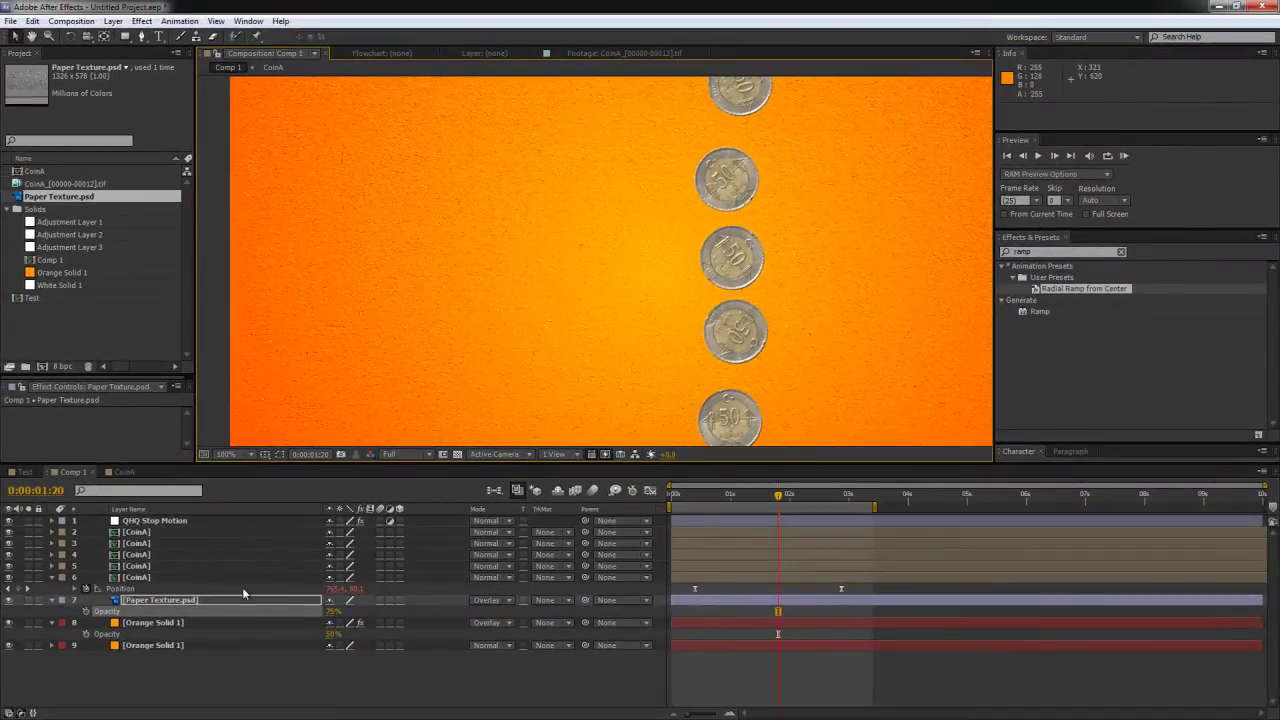
Move the Paper Texture layer between the two orange solids and solo it
{"action": "left_click_drag", "start_coordinate": [242, 593], "coordinate": [171, 641]}
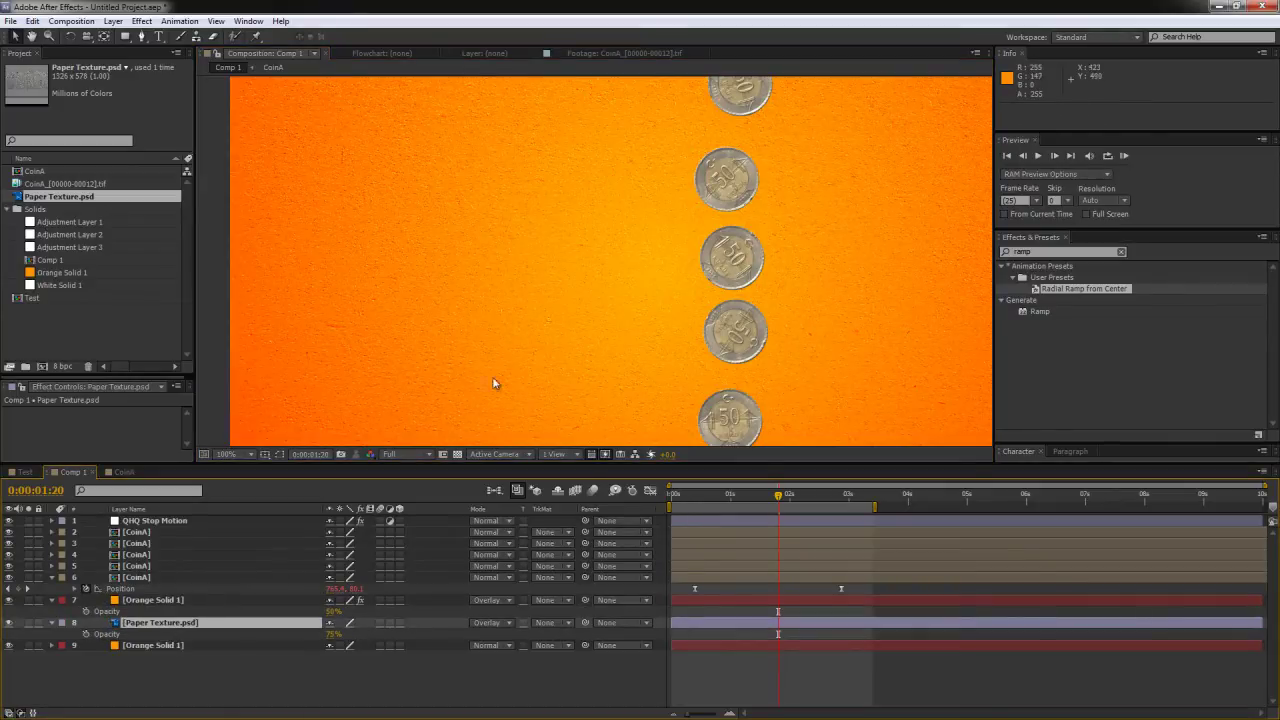
{"action": "left_click", "coordinate": [28, 622]}
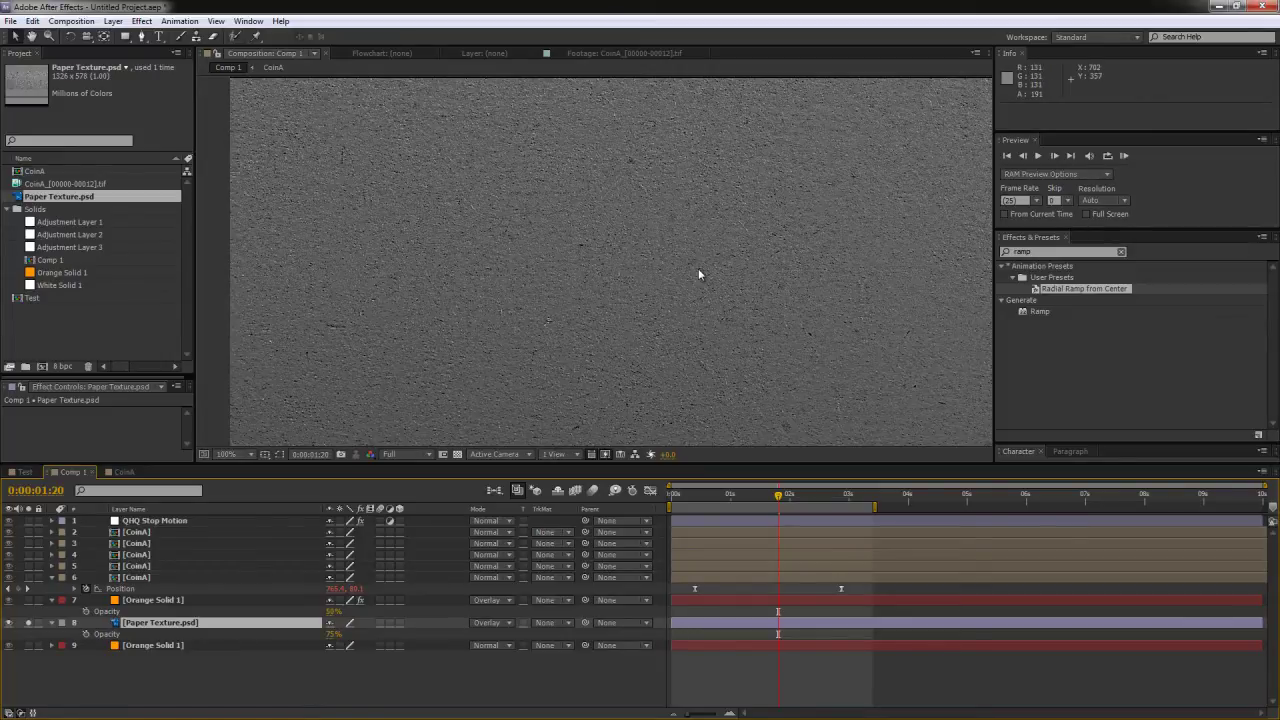
Create a new solid half the composition's width, 640 by 720 px
{"action": "key", "text": "ctrl+y"}
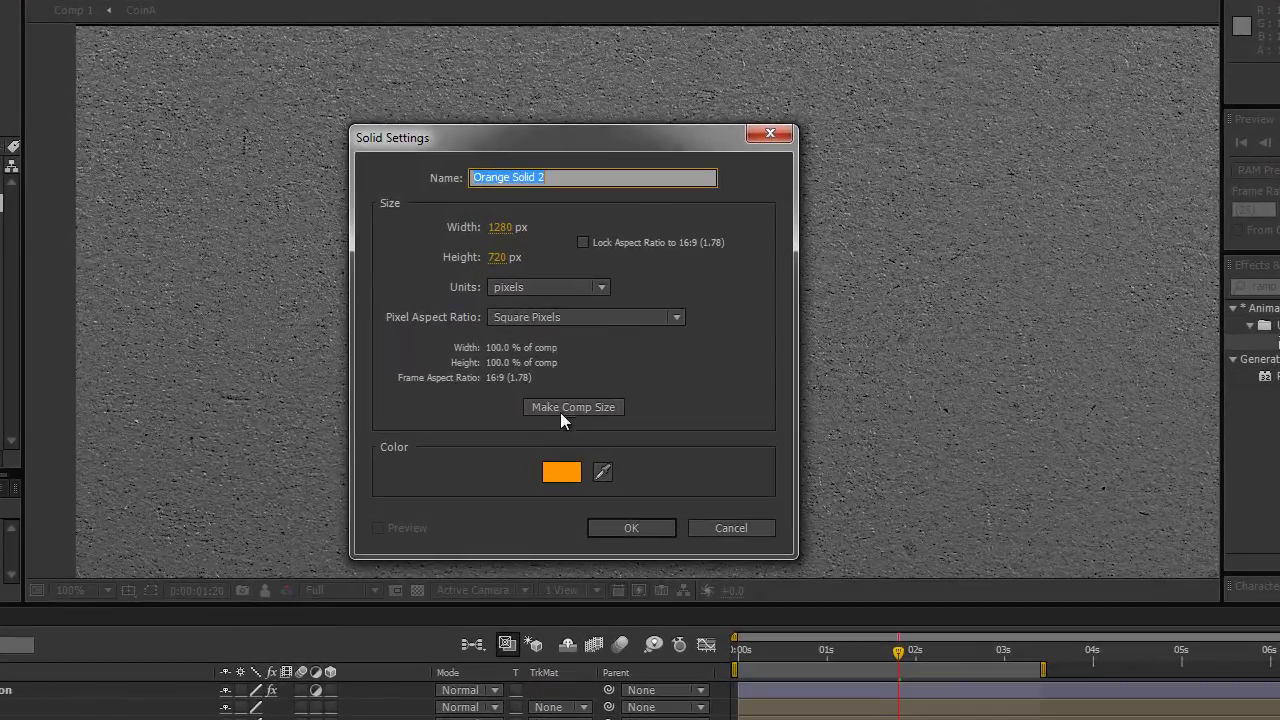
{"action": "left_click", "coordinate": [498, 227]}
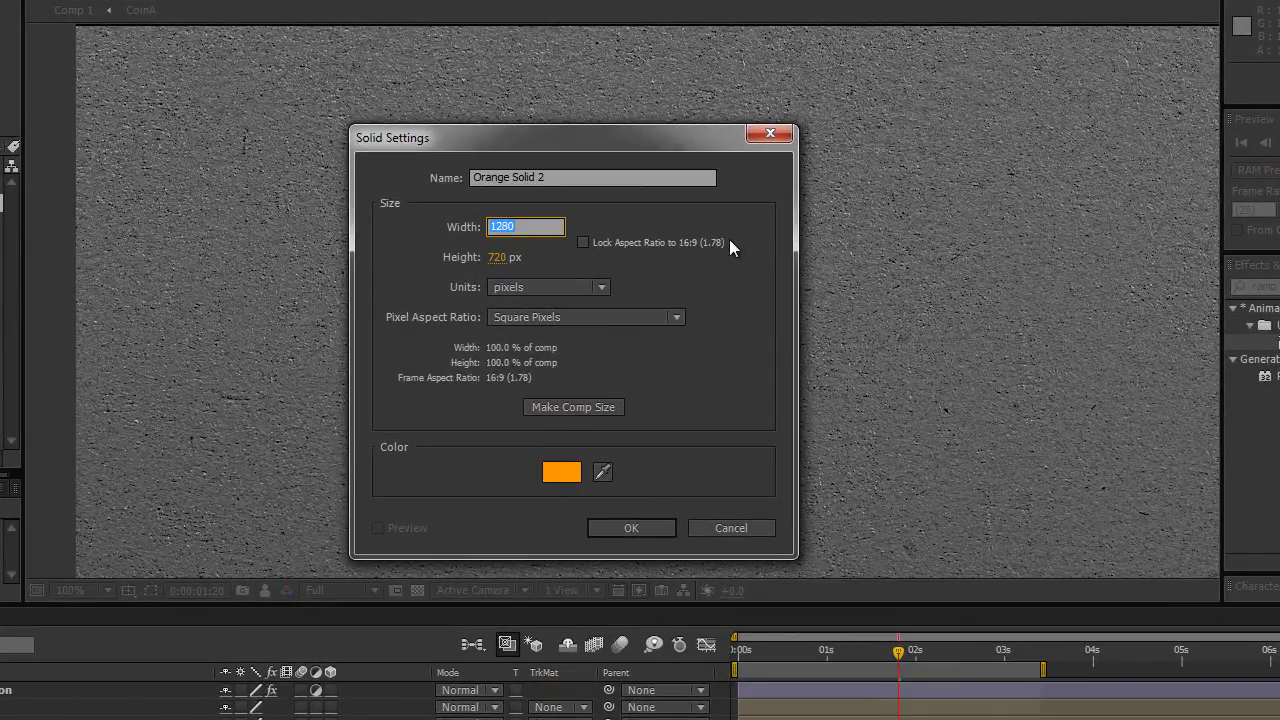
{"action": "key", "text": "End"}
{"action": "type", "text": "/5"}
{"action": "left_click", "coordinate": [647, 528]}
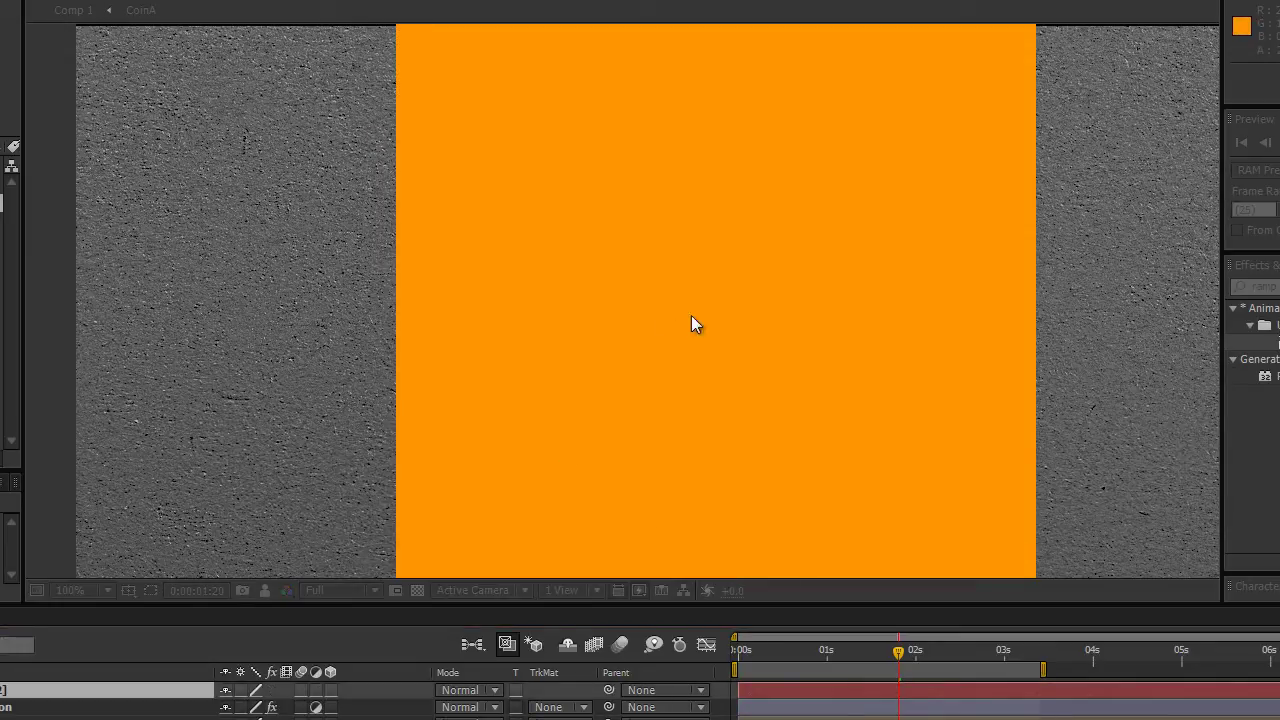
Recolor the new solid to a 50% brightness grey, 808080, and move it over the composition's left half at about 319, 360
{"action": "left_click", "coordinate": [676, 378]}
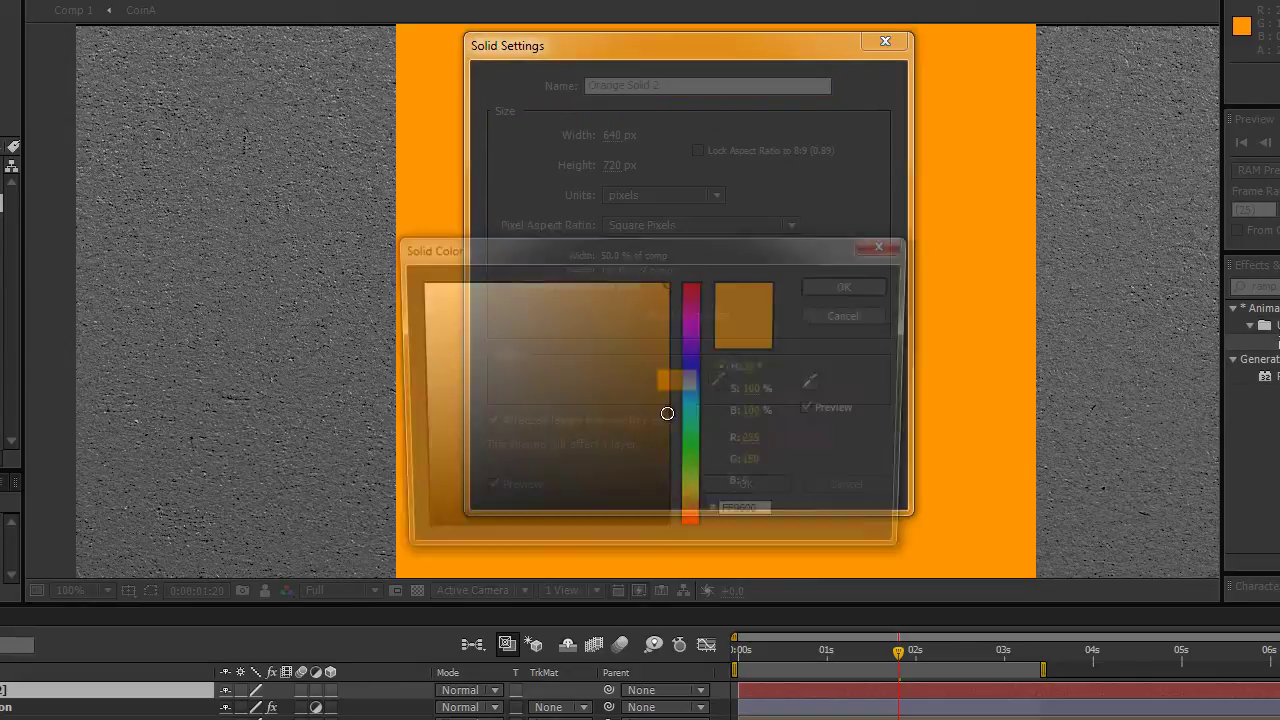
{"action": "left_click_drag", "start_coordinate": [560, 425], "coordinate": [149, 412]}
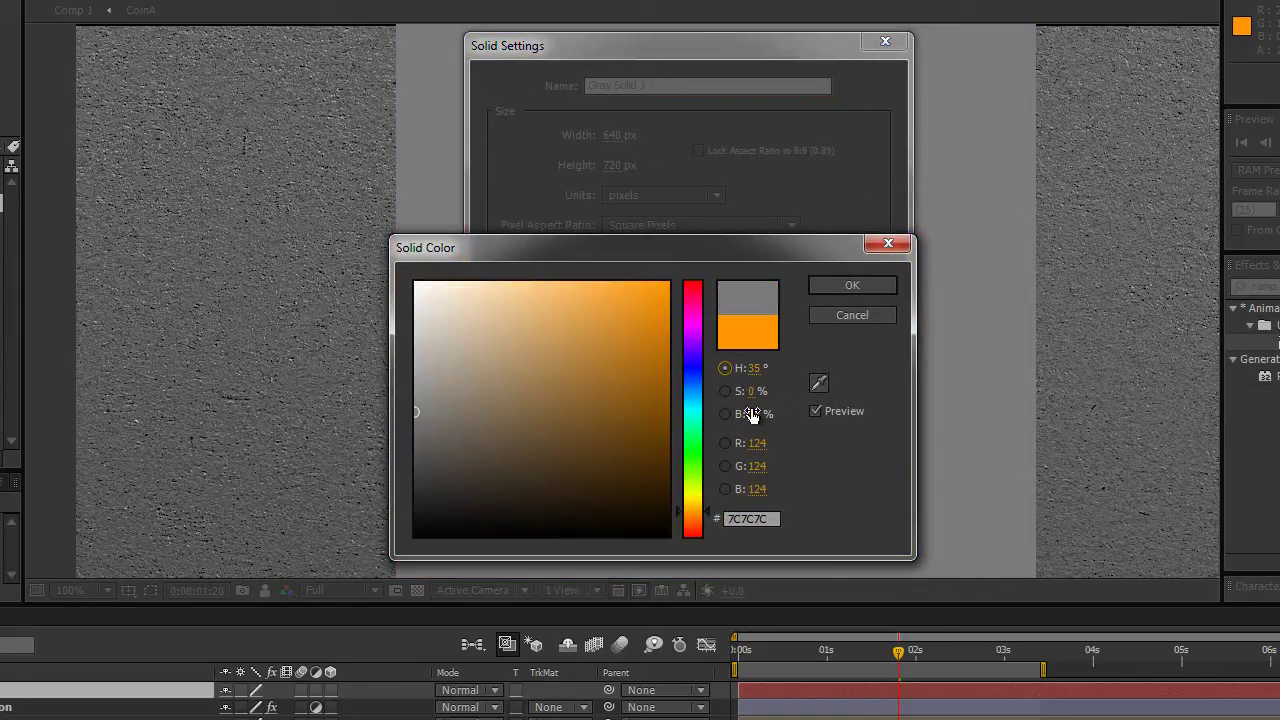
{"action": "left_click", "coordinate": [755, 414]}
{"action": "type", "text": "50"}
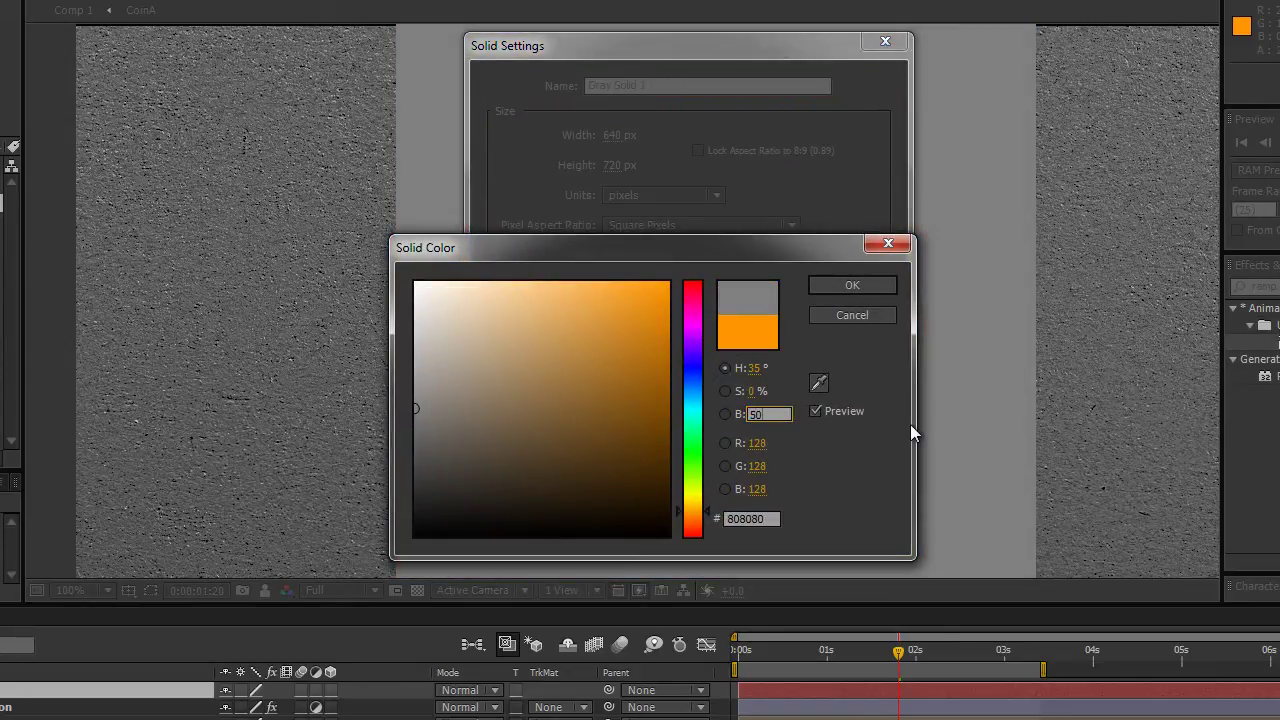
{"action": "left_click", "coordinate": [850, 285]}
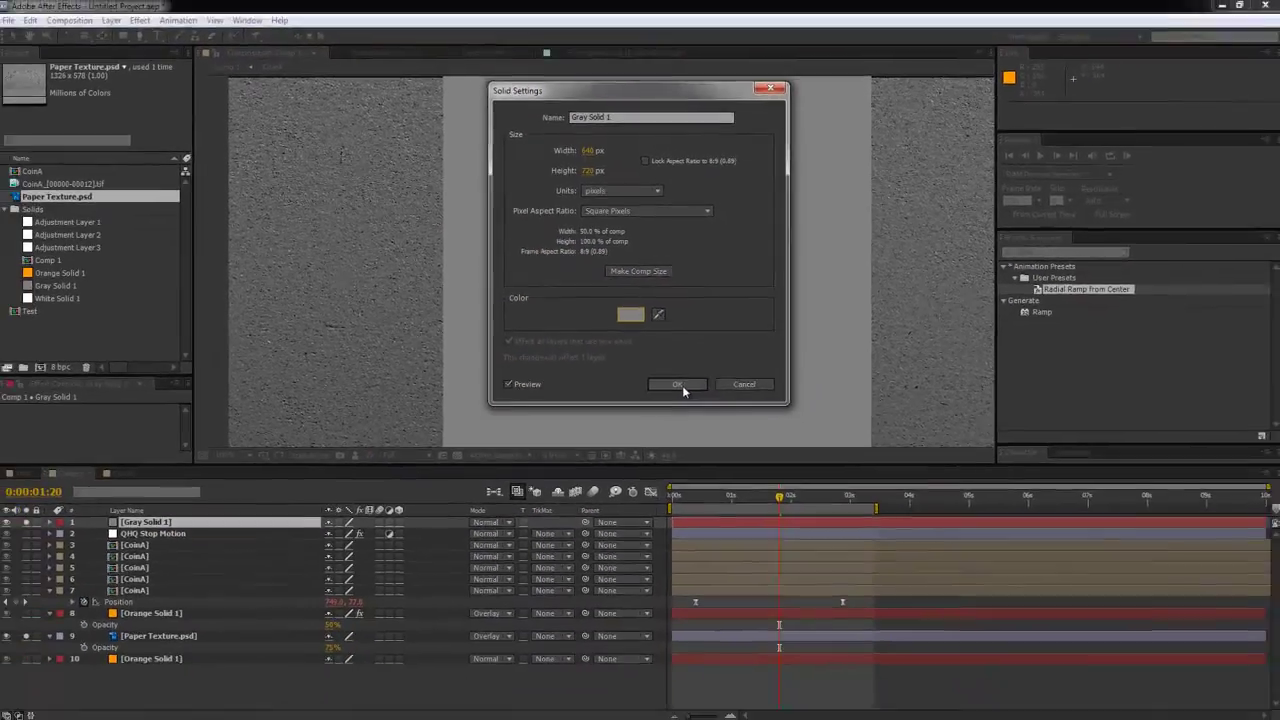
{"action": "left_click", "coordinate": [721, 445]}
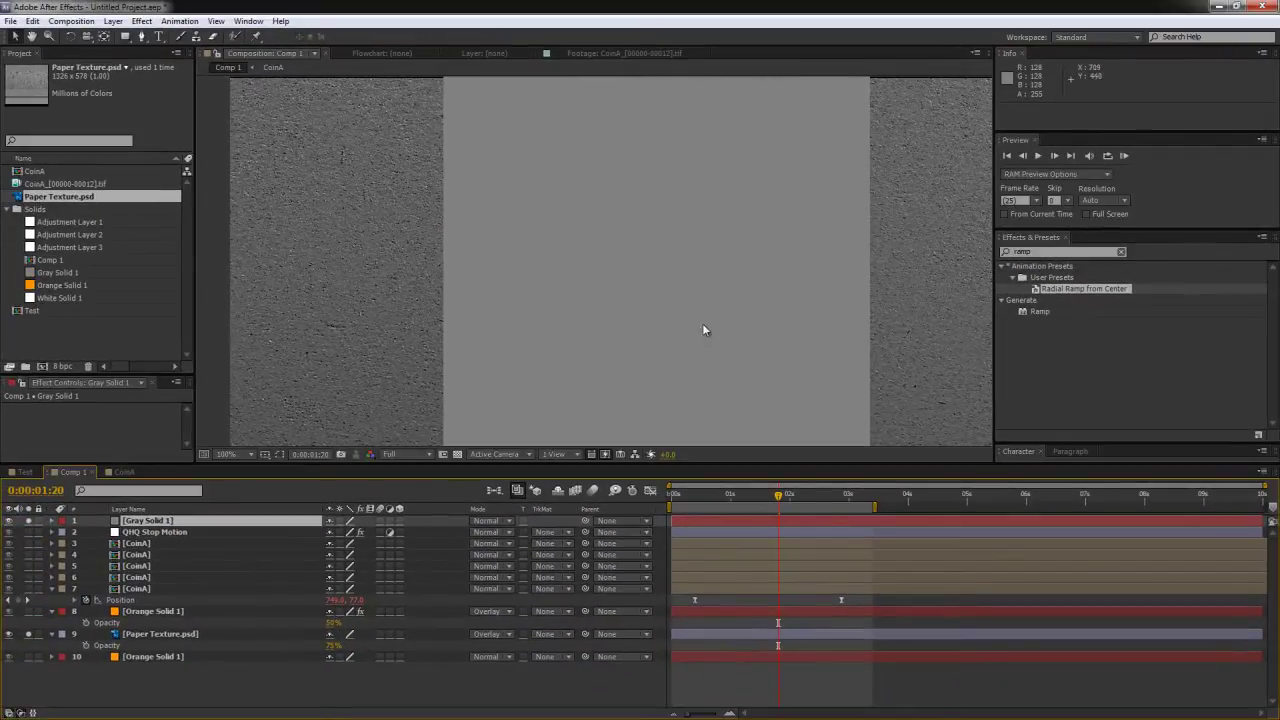
{"action": "left_click_drag", "start_coordinate": [675, 270], "coordinate": [459, 269]}
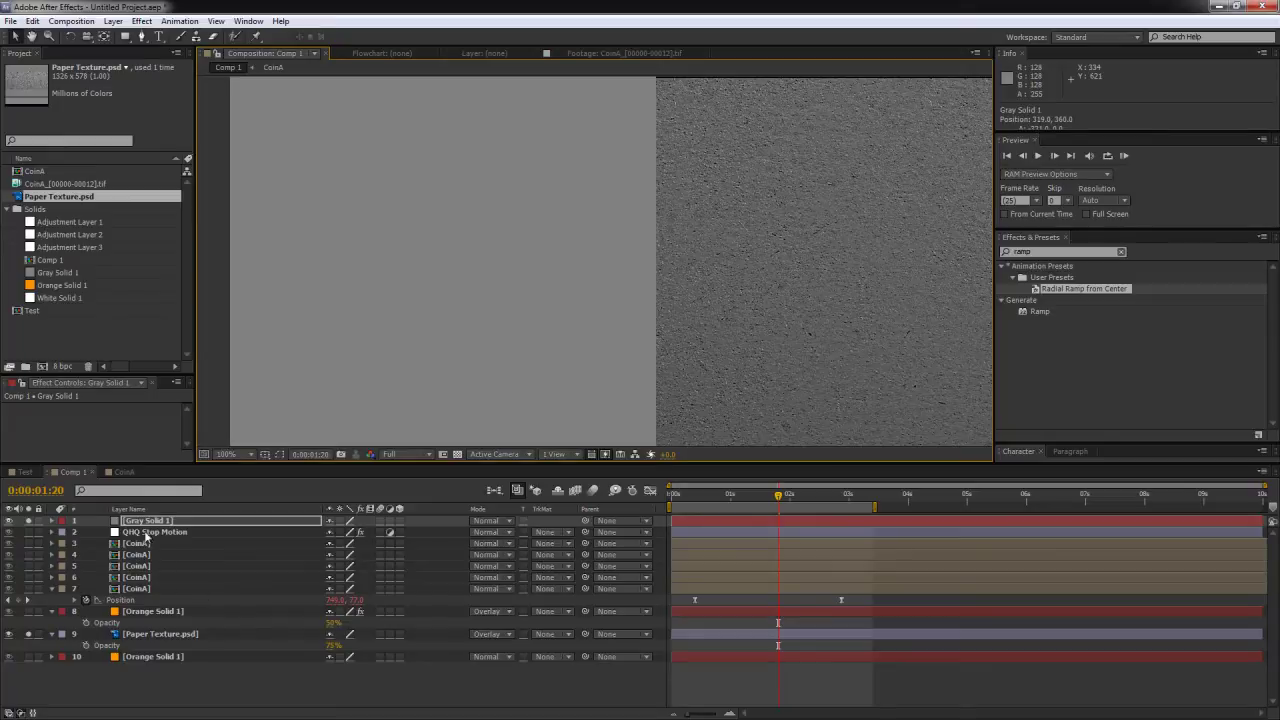
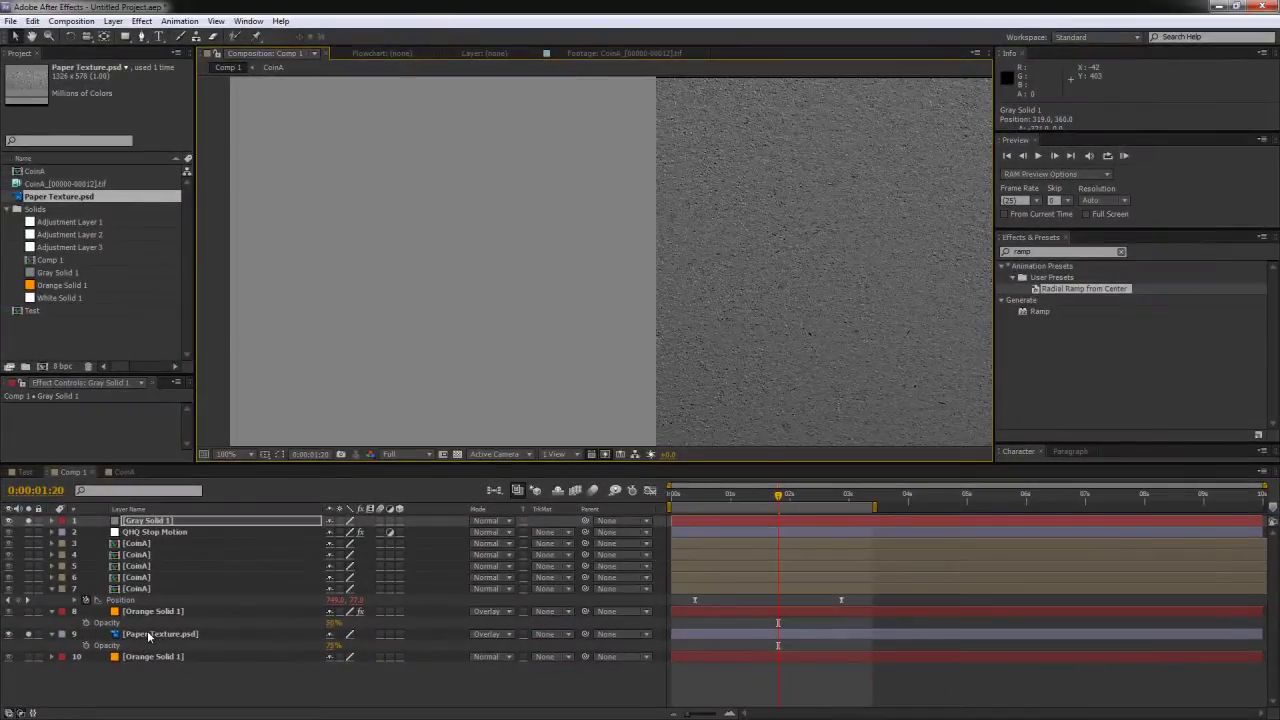
Apply a Curves effect to the Paper Texture layer and brighten it by pulling the RGB curve's white point about a quarter inward
{"action": "right_click", "coordinate": [145, 636]}
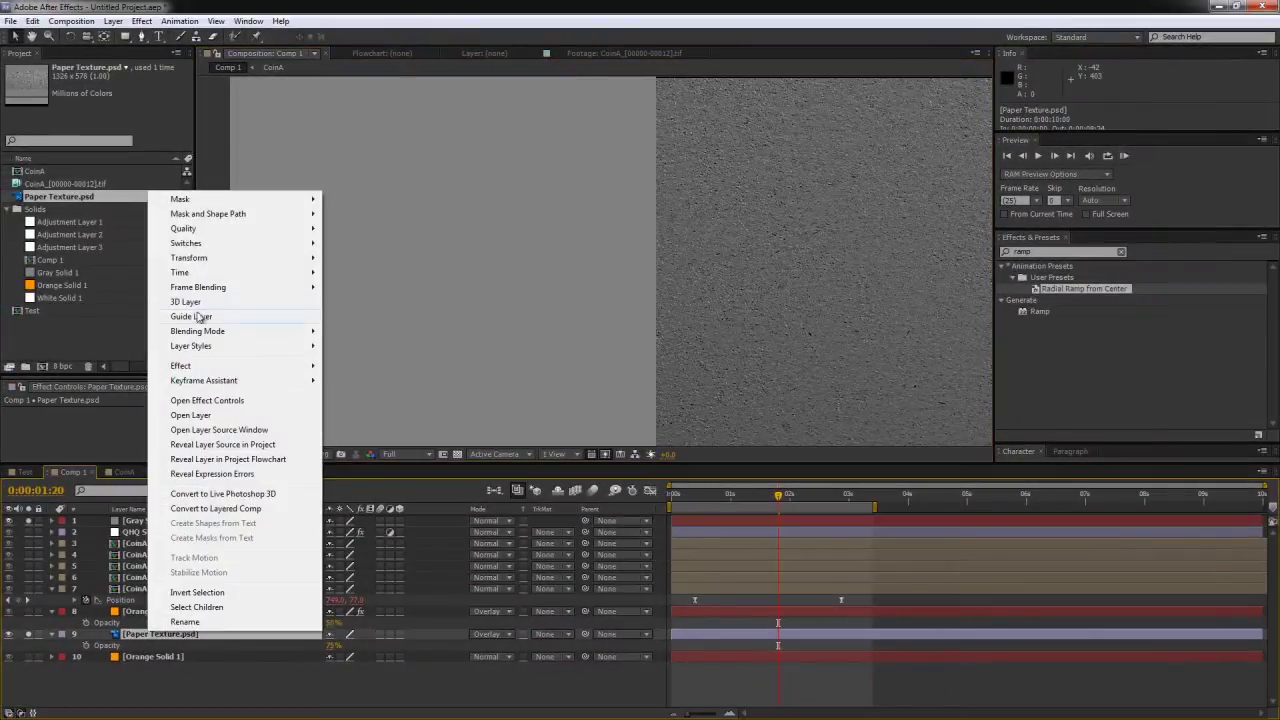
{"action": "mouse_move", "coordinate": [218, 366]}
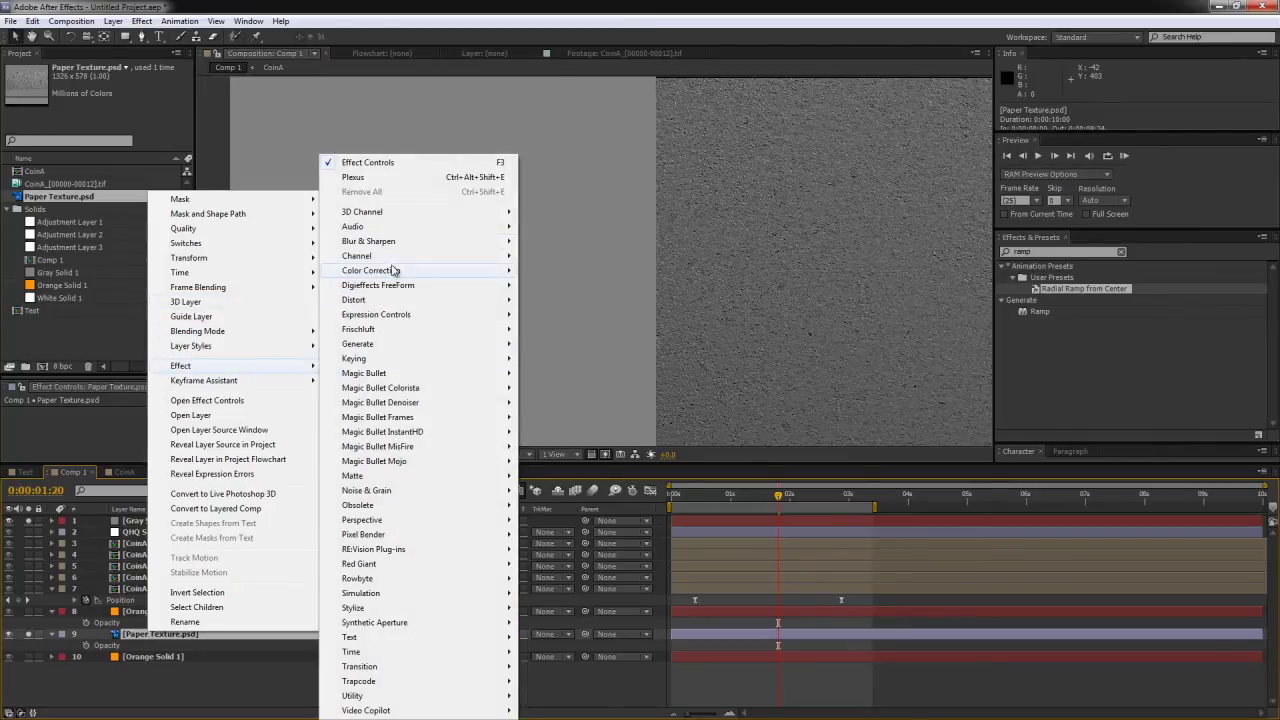
{"action": "mouse_move", "coordinate": [395, 272]}
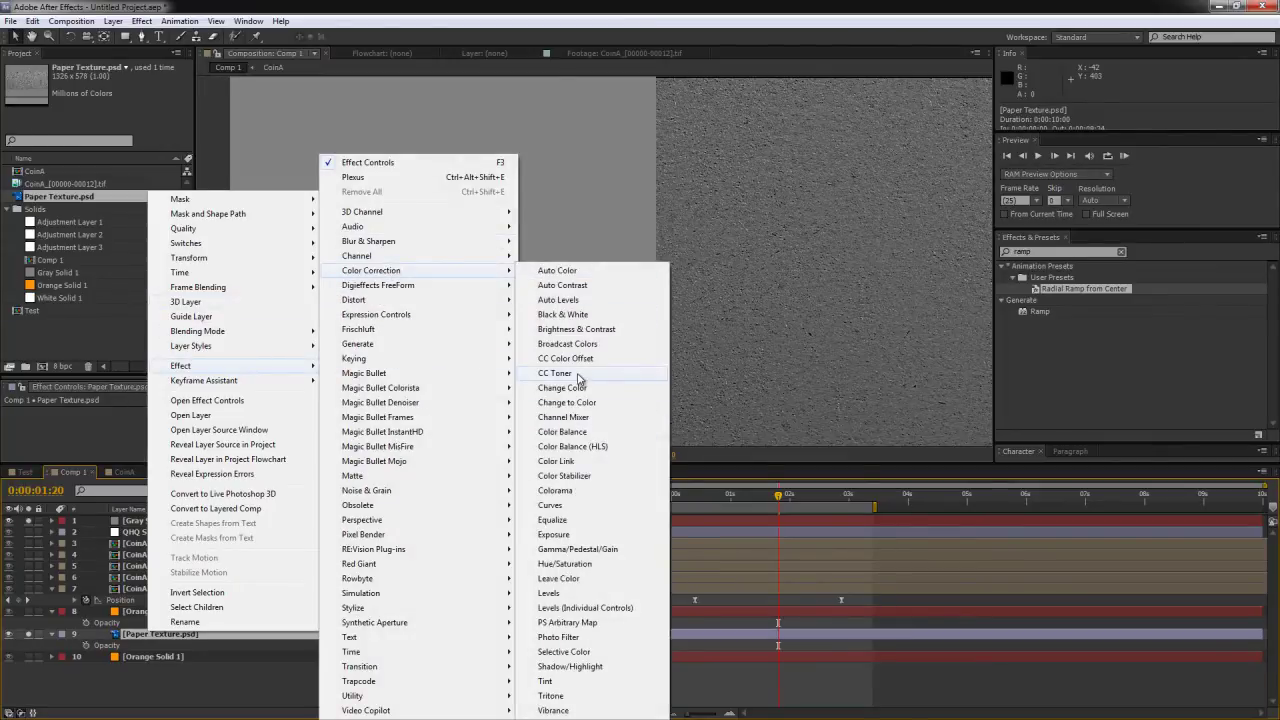
{"action": "left_click", "coordinate": [558, 505]}
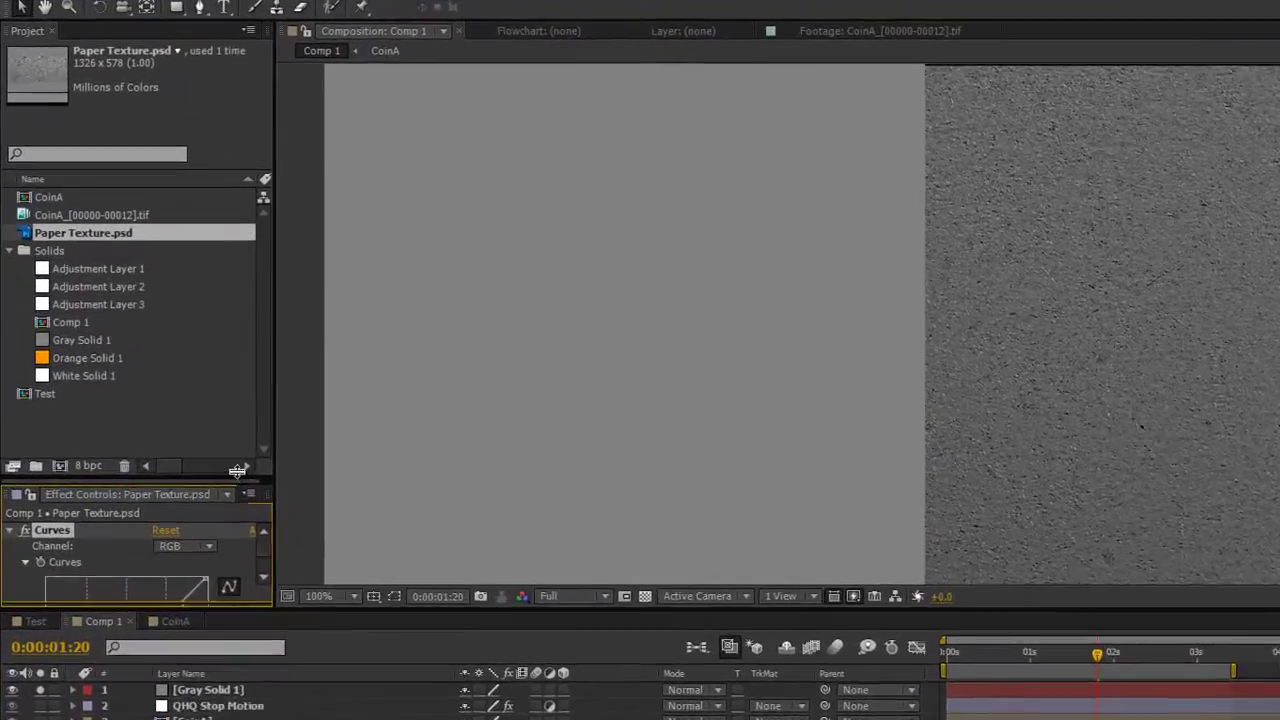
{"action": "left_click_drag", "start_coordinate": [100, 377], "coordinate": [100, 274]}
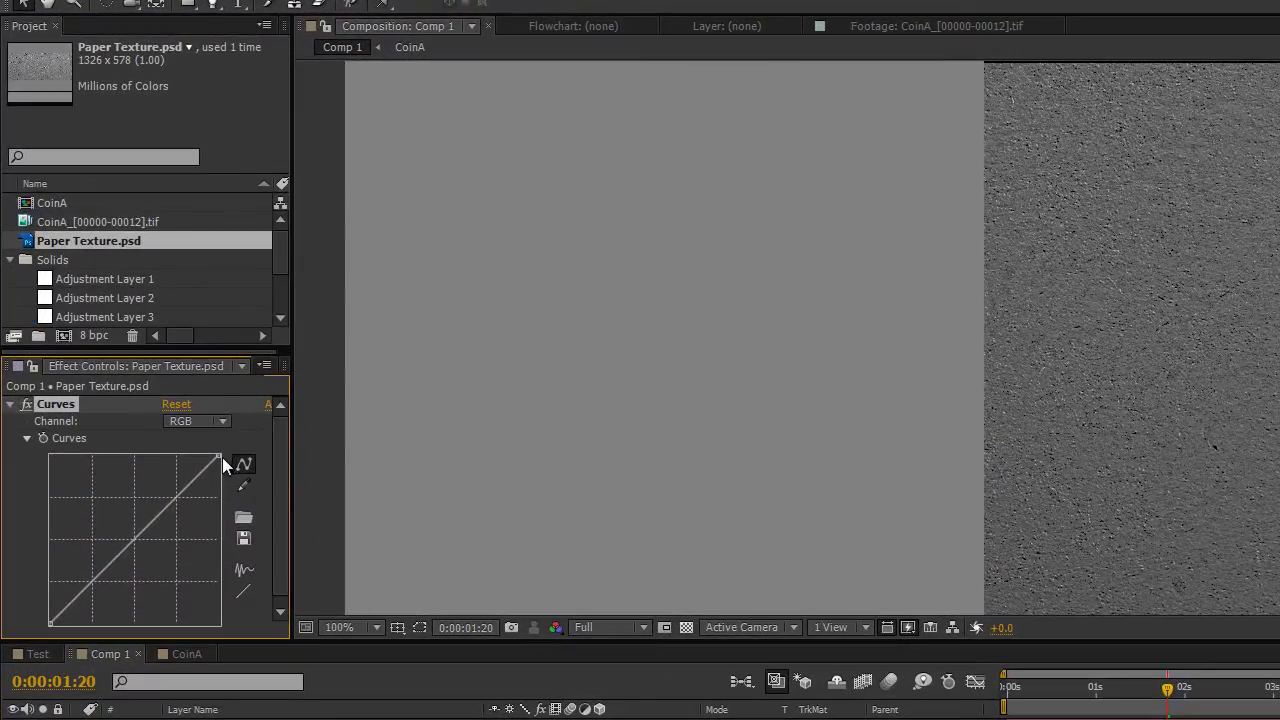
{"action": "left_click_drag", "start_coordinate": [221, 456], "coordinate": [176, 456]}
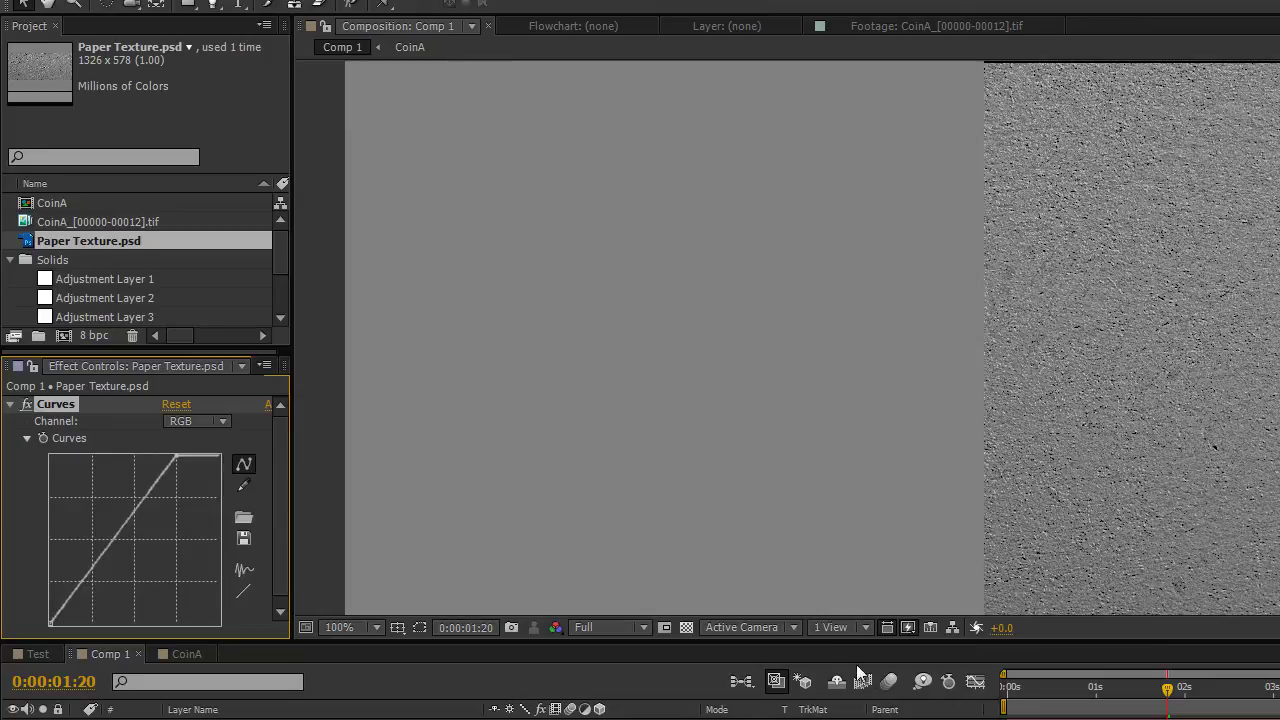
Try a Fast Blur effect with increased blurriness on the Paper Texture layer
{"action": "left_click", "coordinate": [8, 405]}
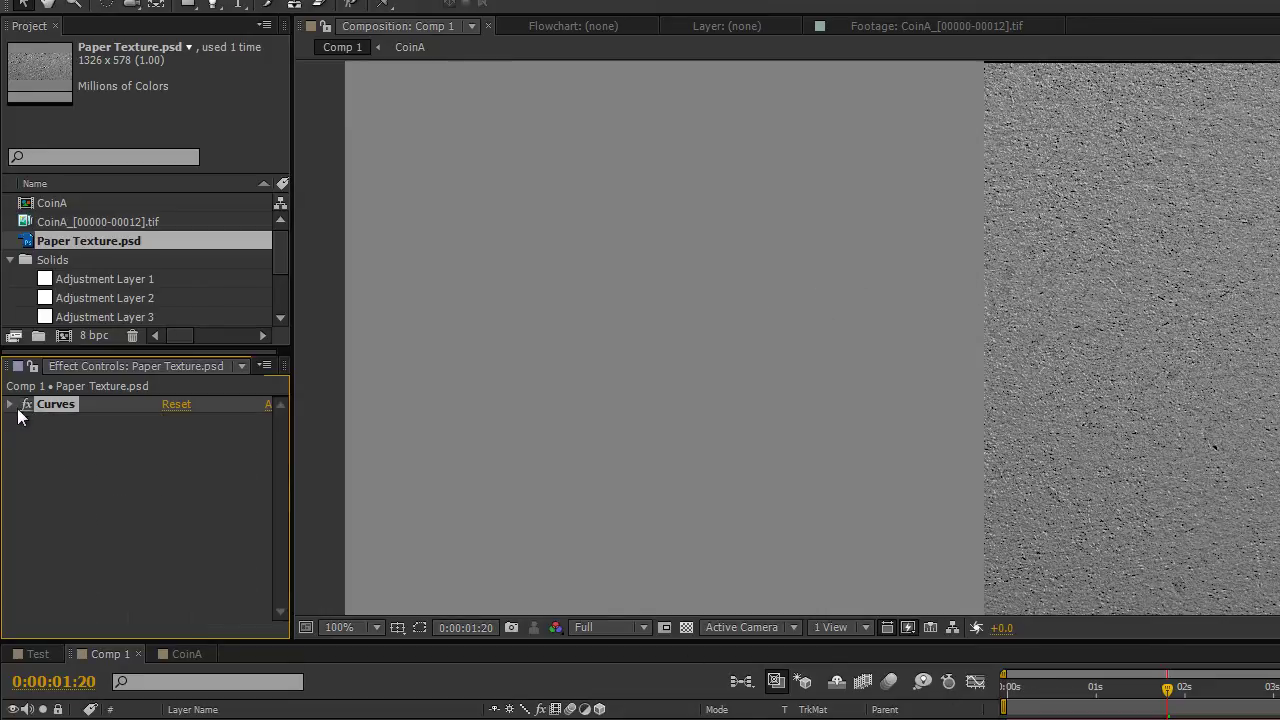
{"action": "right_click", "coordinate": [114, 506]}
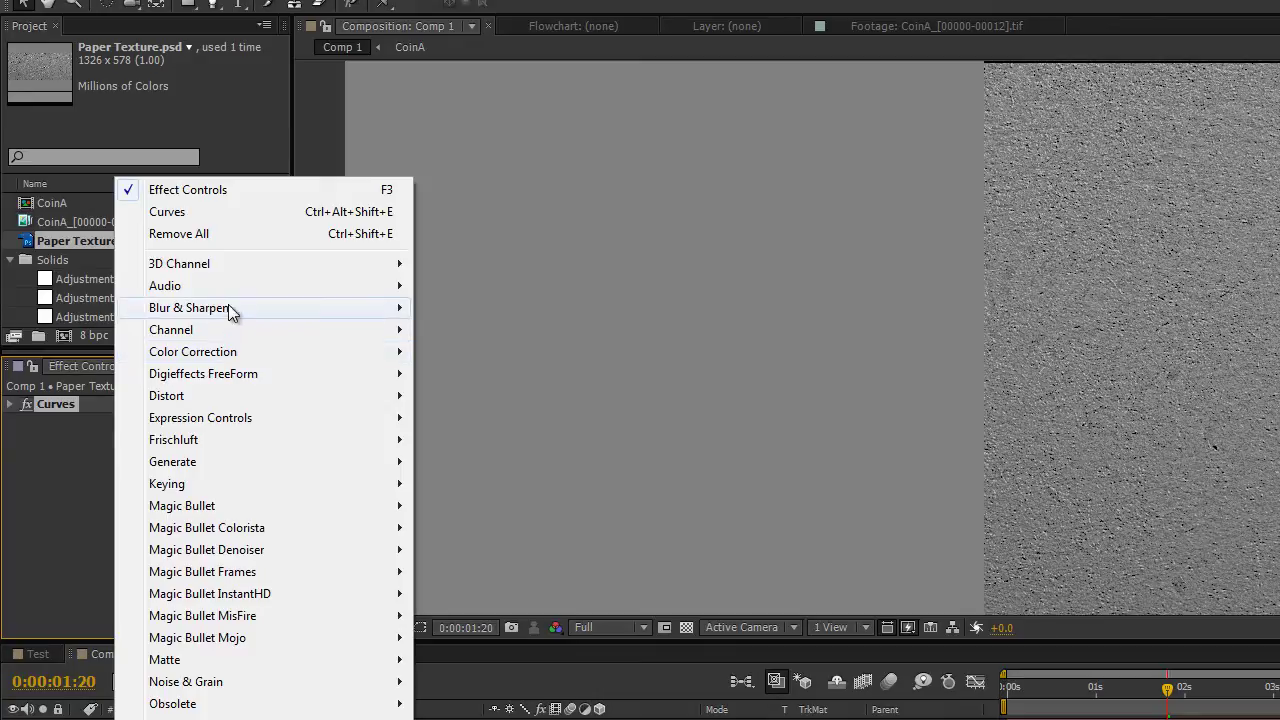
{"action": "mouse_move", "coordinate": [229, 312]}
{"action": "left_click", "coordinate": [492, 484]}
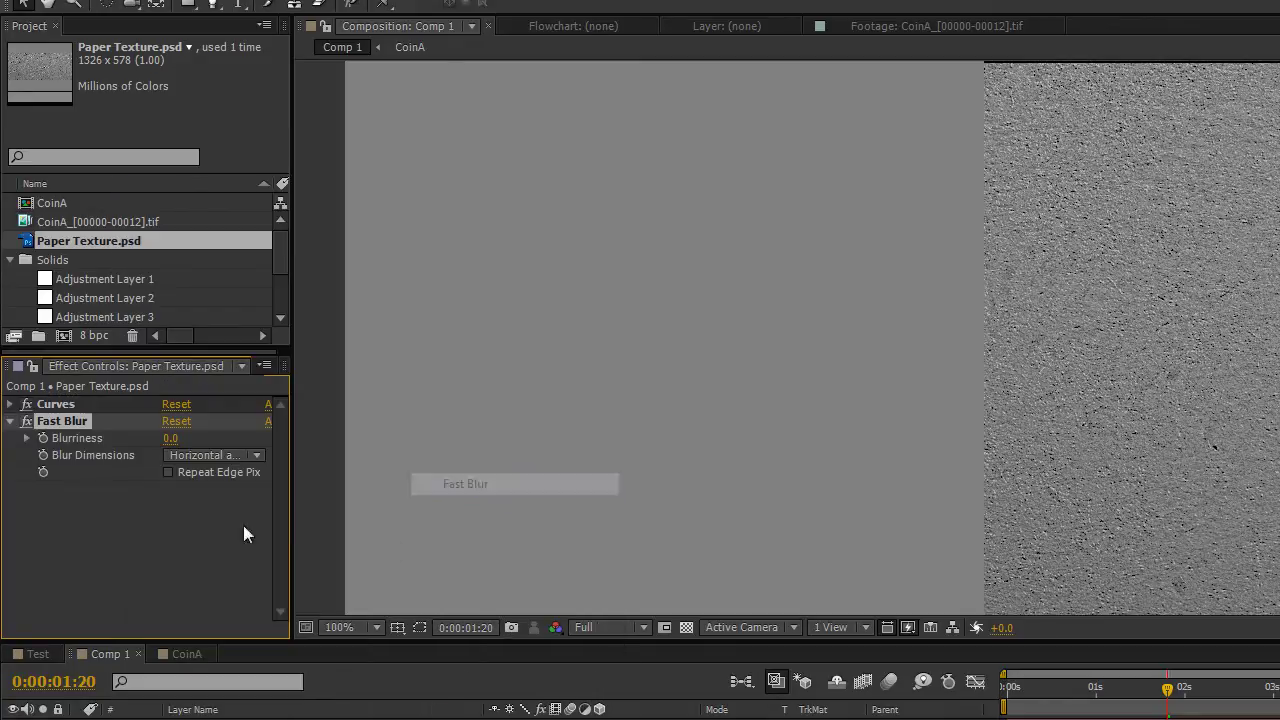
{"action": "left_click_drag", "start_coordinate": [172, 440], "coordinate": [280, 440]}
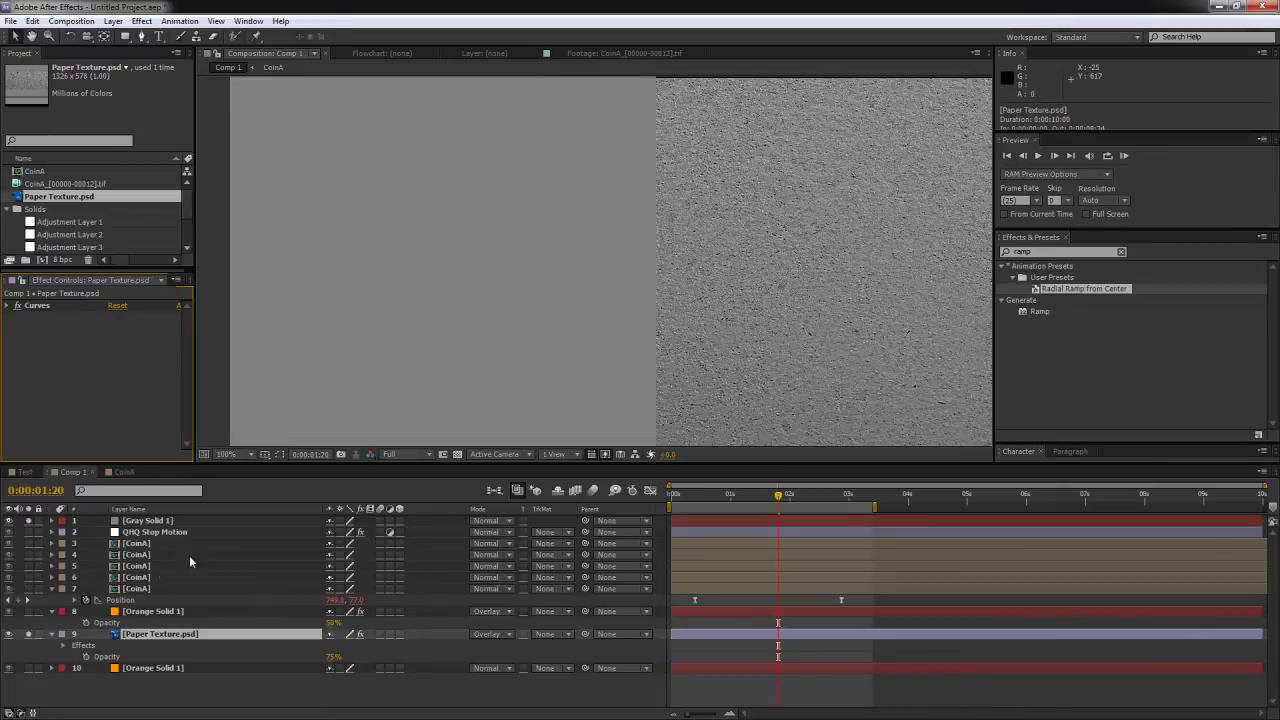
Turn off soloing for the Paper Texture and grey solid layers
{"action": "left_click", "coordinate": [135, 522]}
{"action": "left_click", "coordinate": [28, 521]}
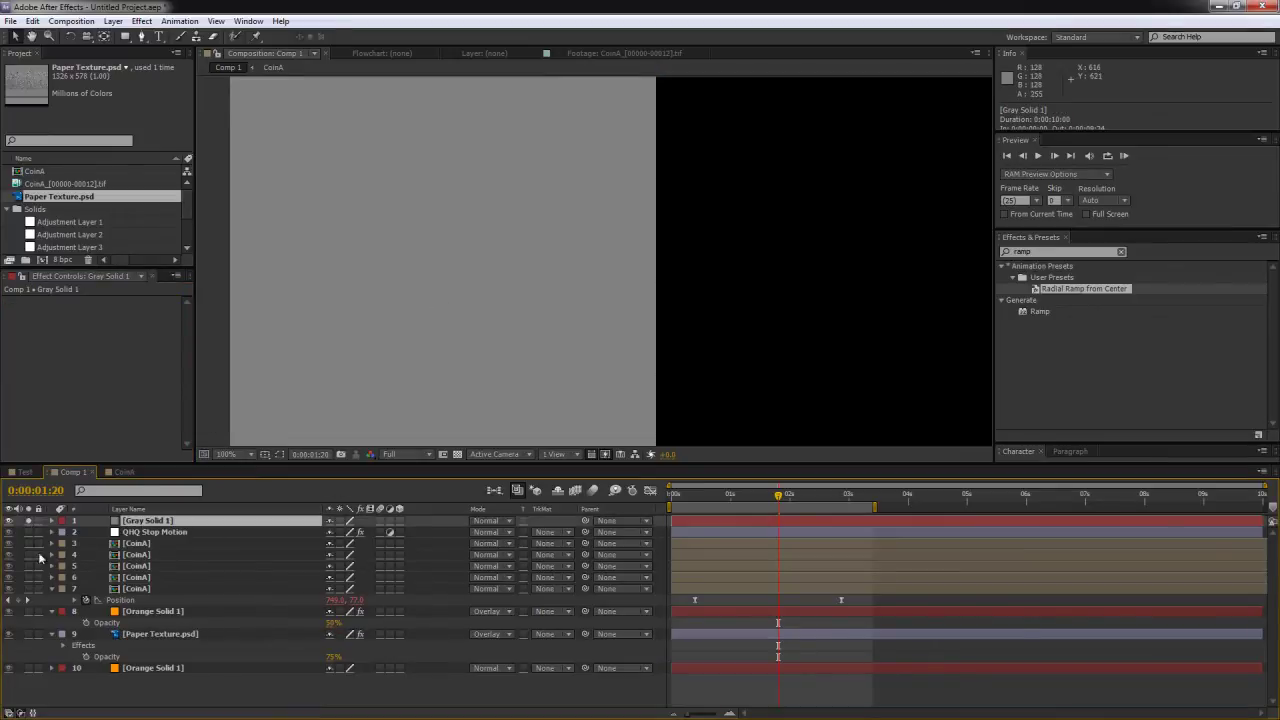
{"action": "left_click", "coordinate": [28, 521]}
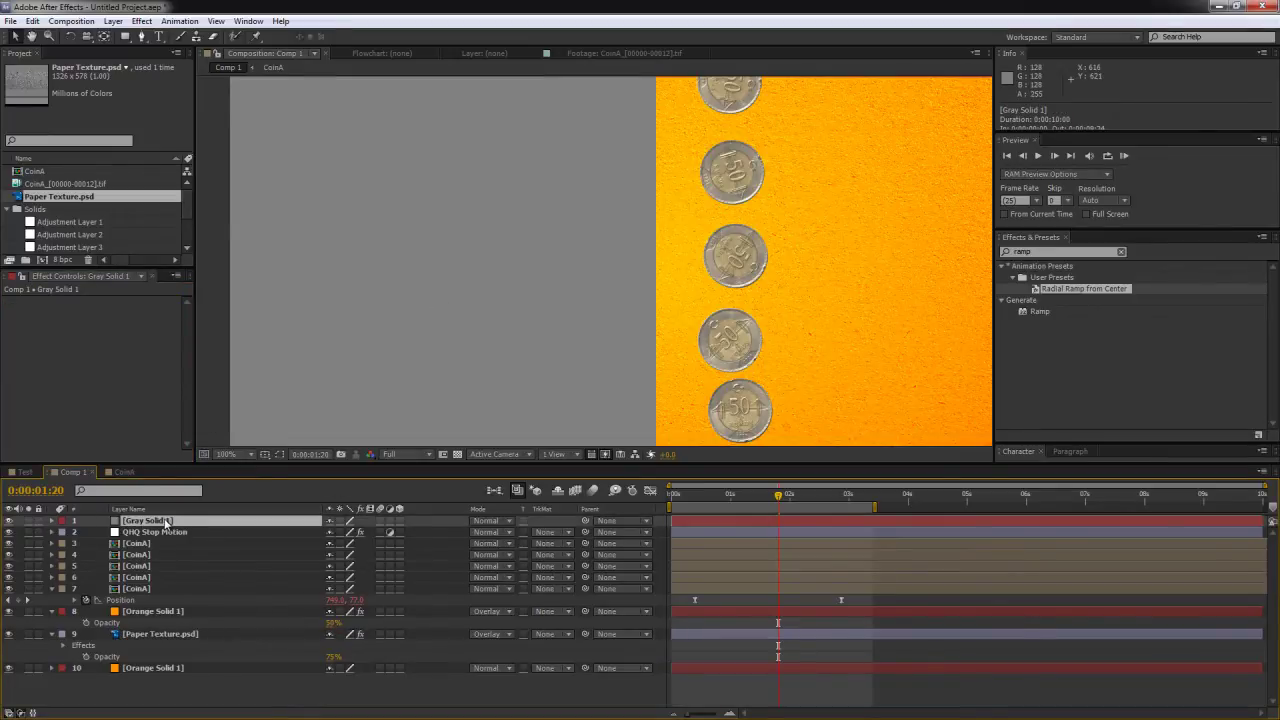
Hide the Paper Texture layer and place the grey solid directly above it, beneath the ramp layer
{"action": "left_click", "coordinate": [9, 634]}
{"action": "left_click_drag", "start_coordinate": [175, 524], "coordinate": [192, 619]}
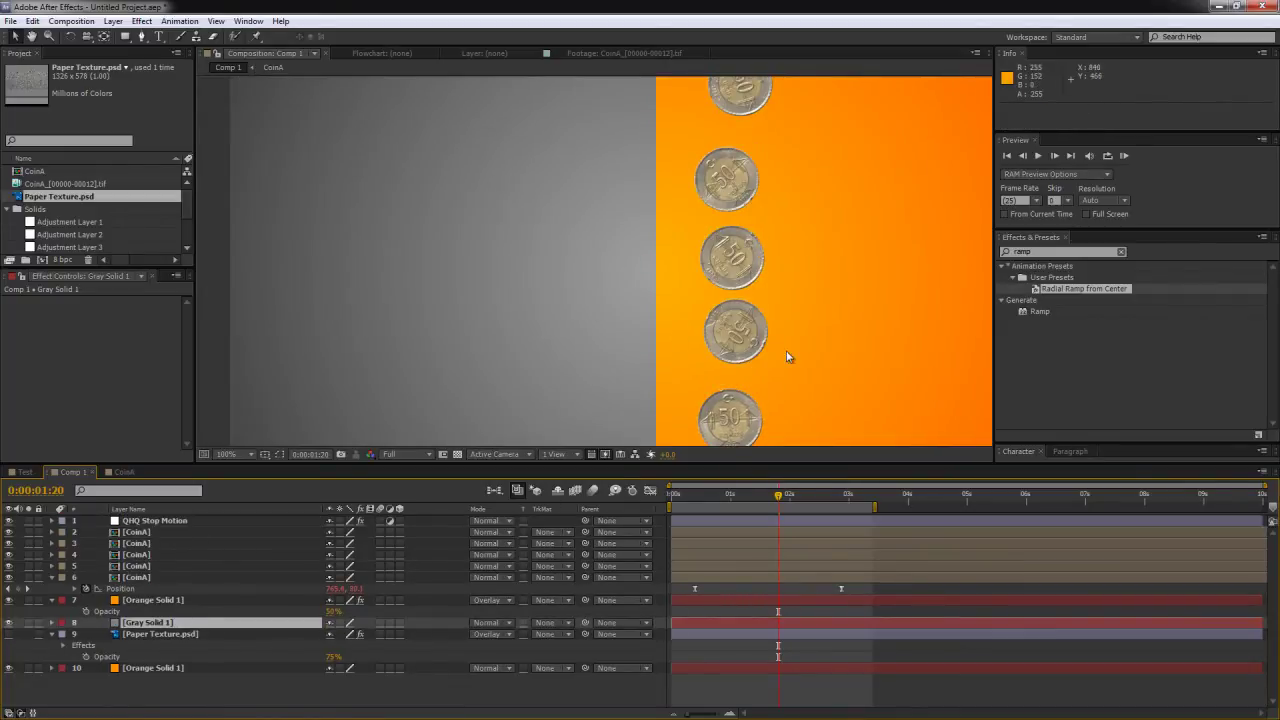
{"action": "left_click", "coordinate": [143, 624]}
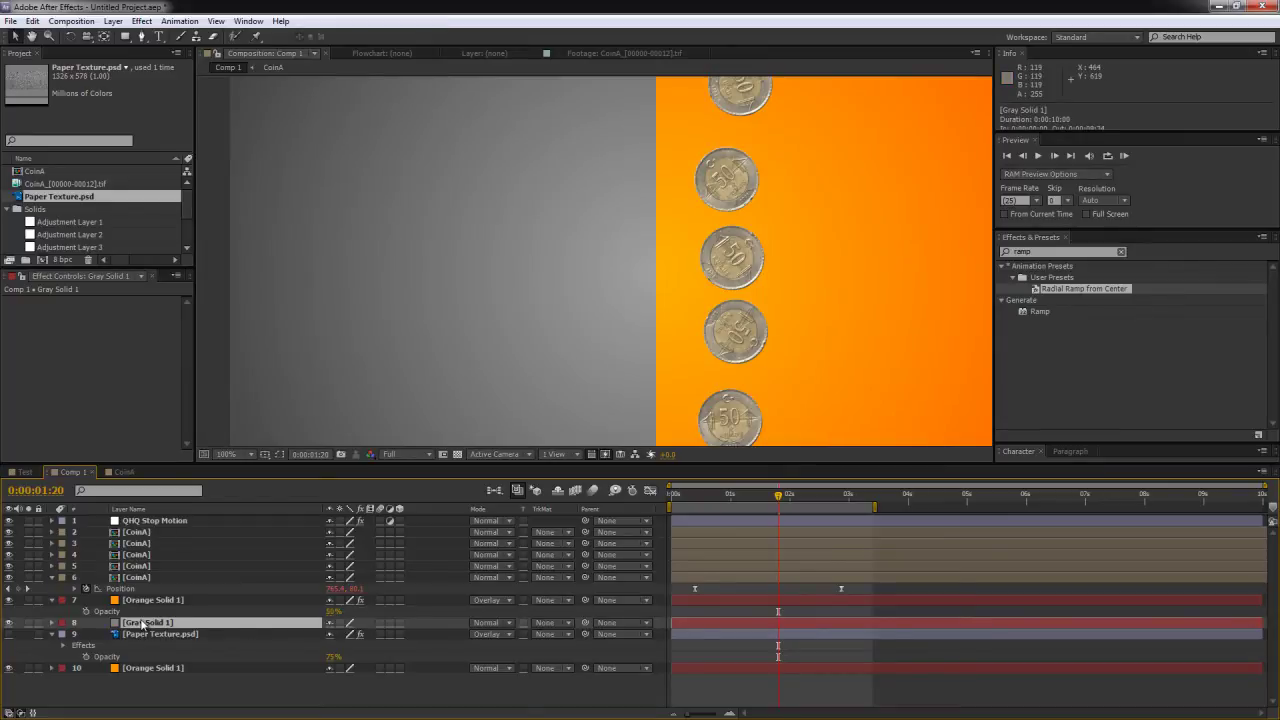
Try the Soft Light blending mode on the grey solid, then set it to Overlay
{"action": "left_click", "coordinate": [488, 623]}
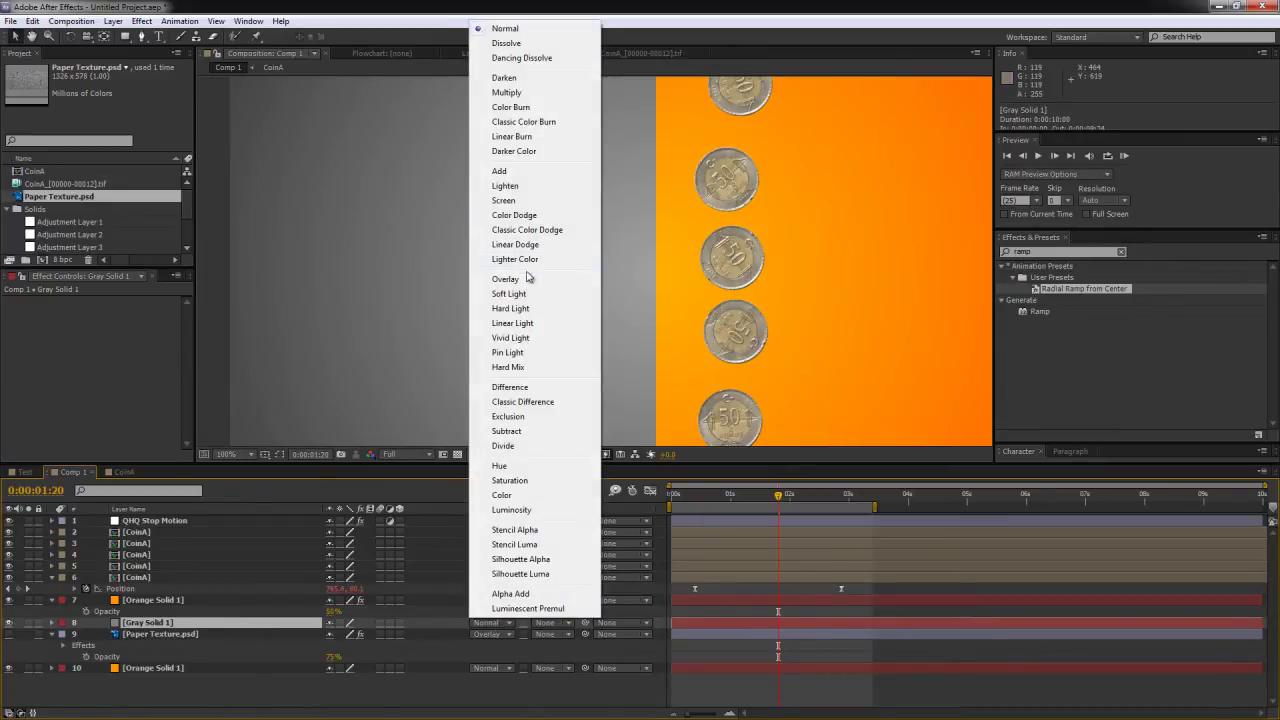
{"action": "left_click", "coordinate": [524, 293]}
{"action": "left_click", "coordinate": [491, 620]}
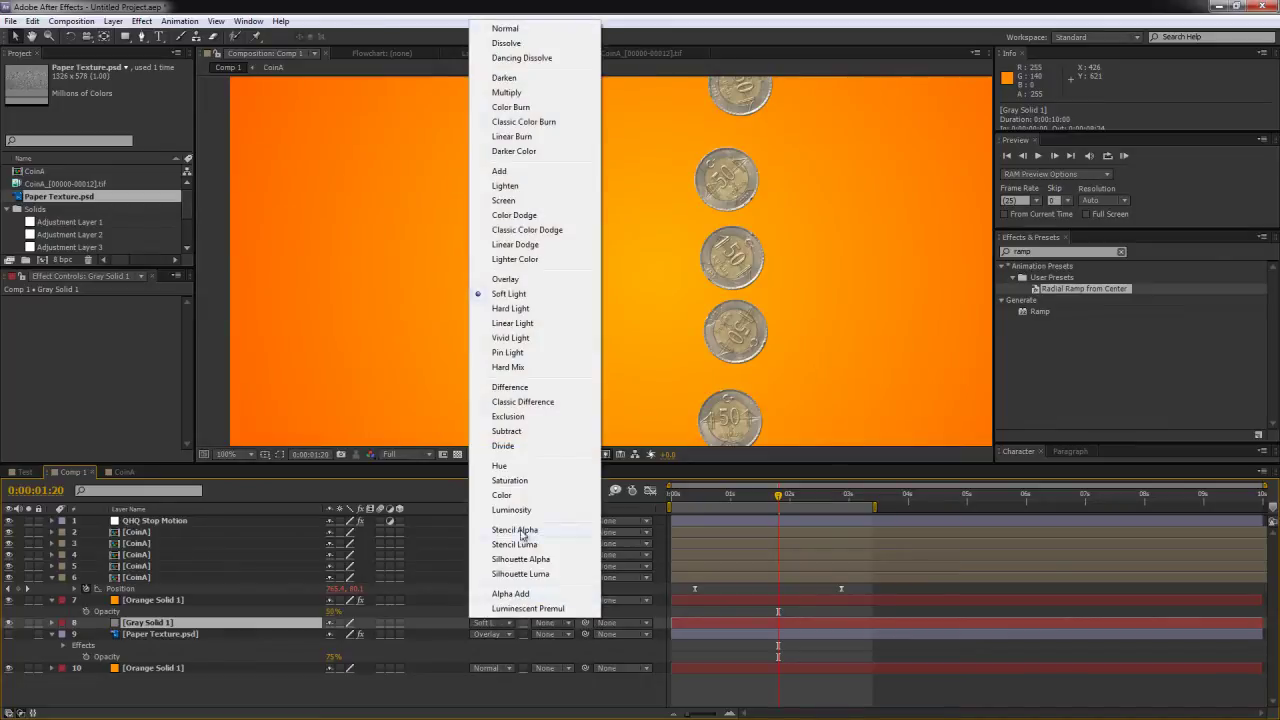
{"action": "left_click", "coordinate": [505, 279]}
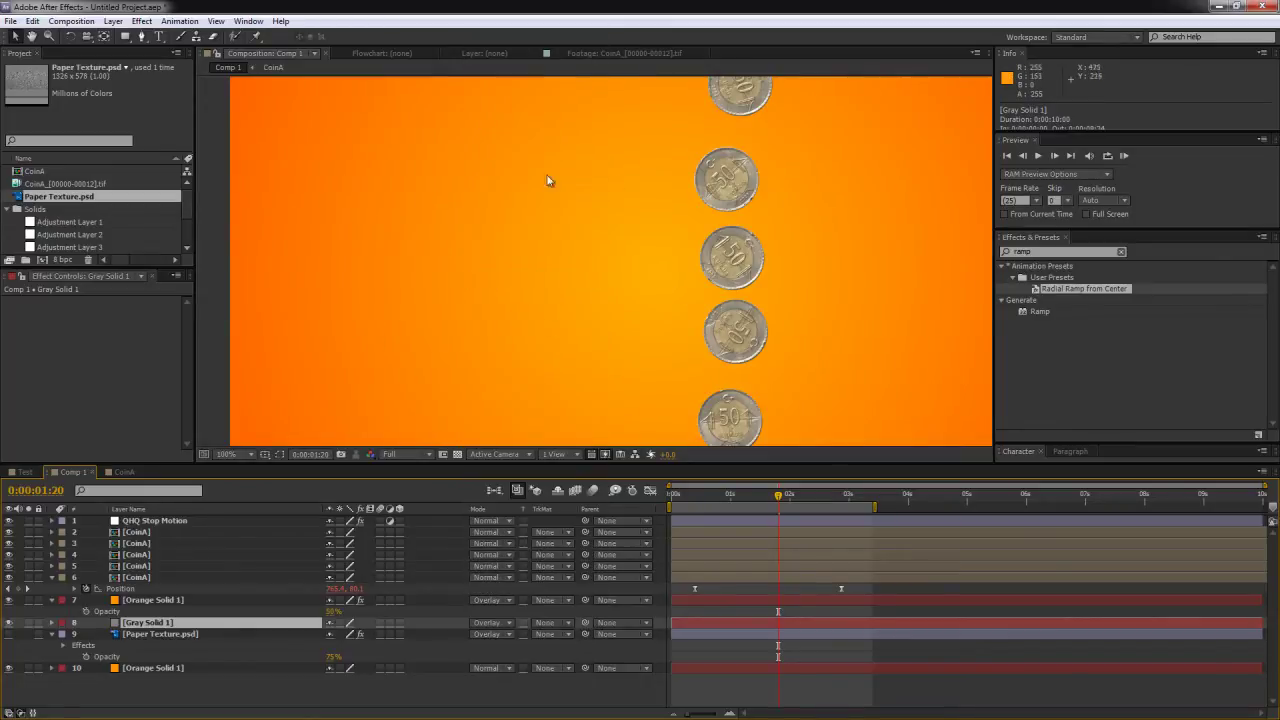
Delete the grey solid layer and show the Paper Texture layer again
{"action": "left_click", "coordinate": [10, 624]}
{"action": "key", "text": "Delete"}
{"action": "left_click", "coordinate": [12, 628]}
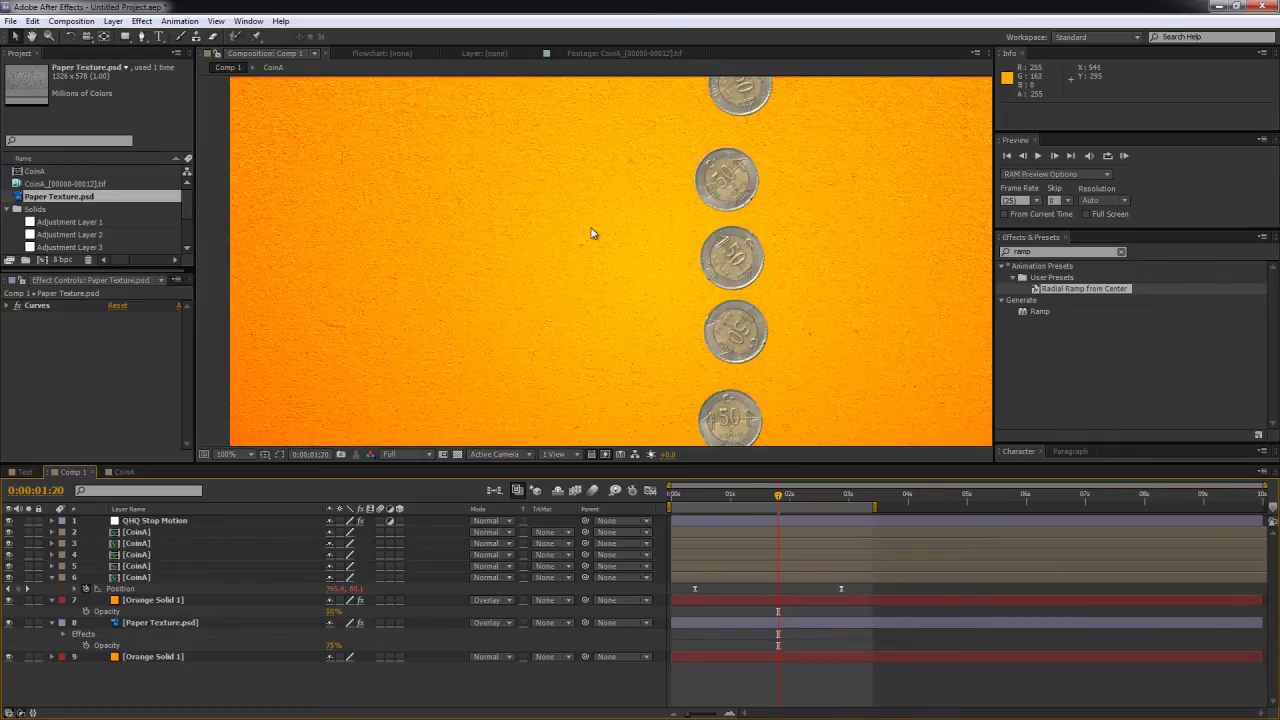
Compare the whole background with and without the Paper Texture layer by toggling its visibility
{"action": "scroll", "coordinate": [621, 263], "scroll_direction": "down", "scroll_amount": 2}
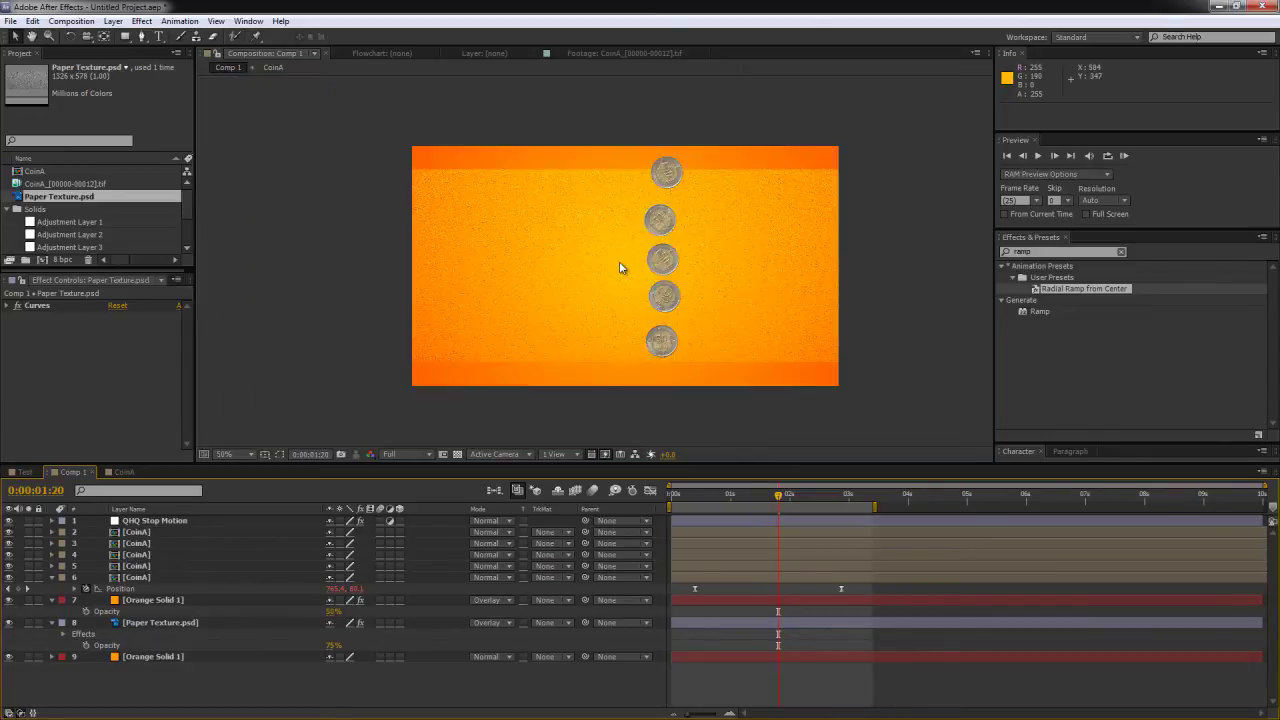
{"action": "scroll", "coordinate": [621, 263], "scroll_direction": "up", "scroll_amount": 2}
{"action": "scroll", "coordinate": [599, 289], "scroll_direction": "down", "scroll_amount": 2}
{"action": "left_click", "coordinate": [7, 622]}
{"action": "left_click", "coordinate": [7, 622]}
{"action": "left_click", "coordinate": [7, 622]}
{"action": "left_click", "coordinate": [8, 622]}
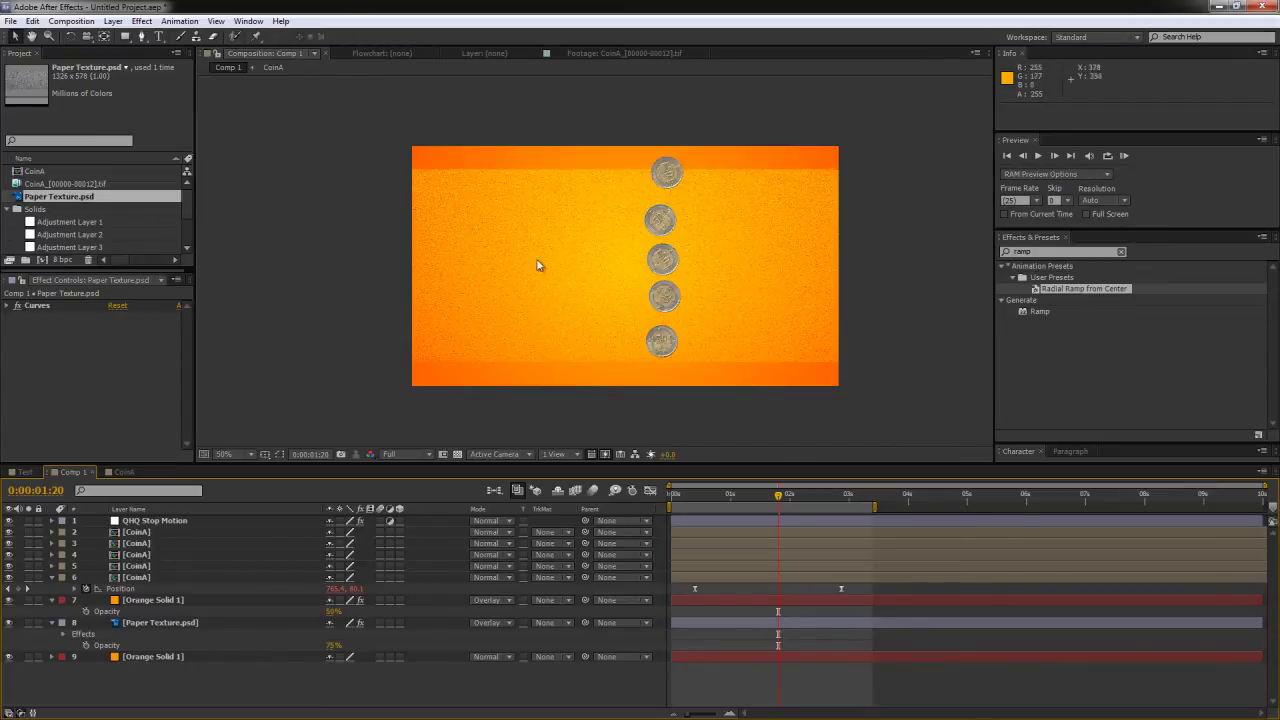
Remove the Curves effect from the Paper Texture layer
{"action": "left_click", "coordinate": [160, 624]}
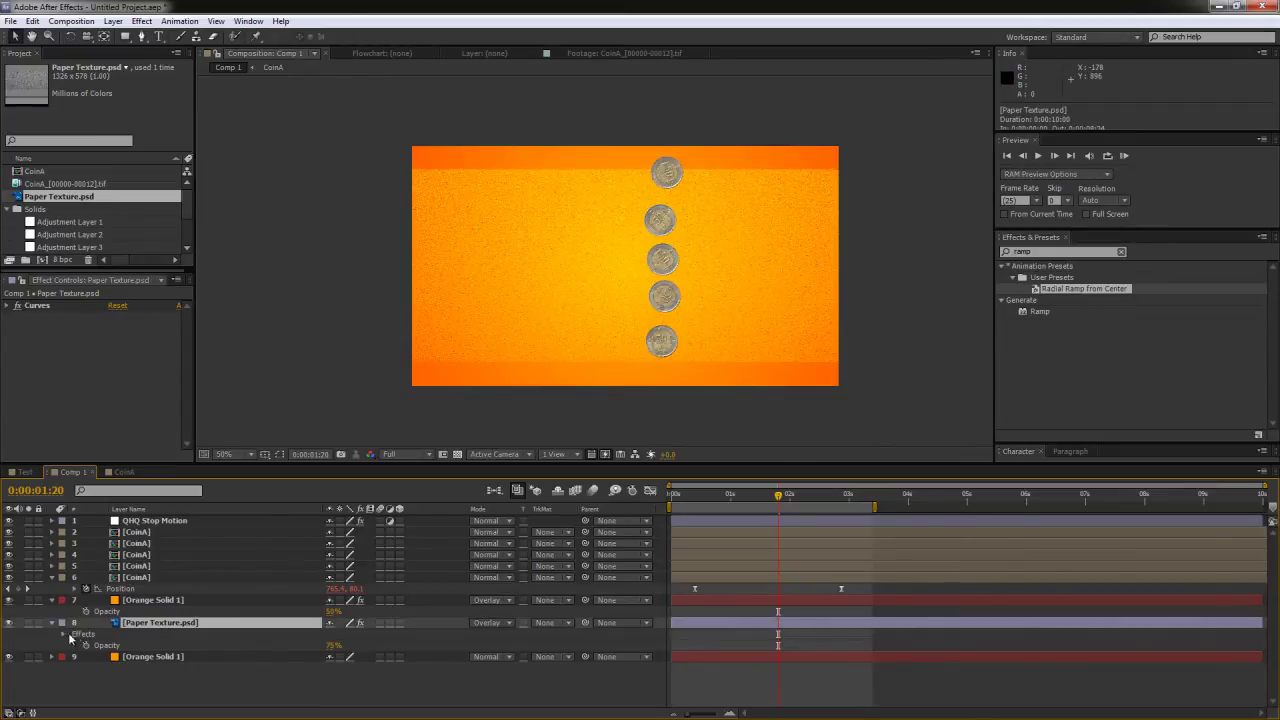
{"action": "left_click", "coordinate": [82, 635]}
{"action": "left_click", "coordinate": [39, 307]}
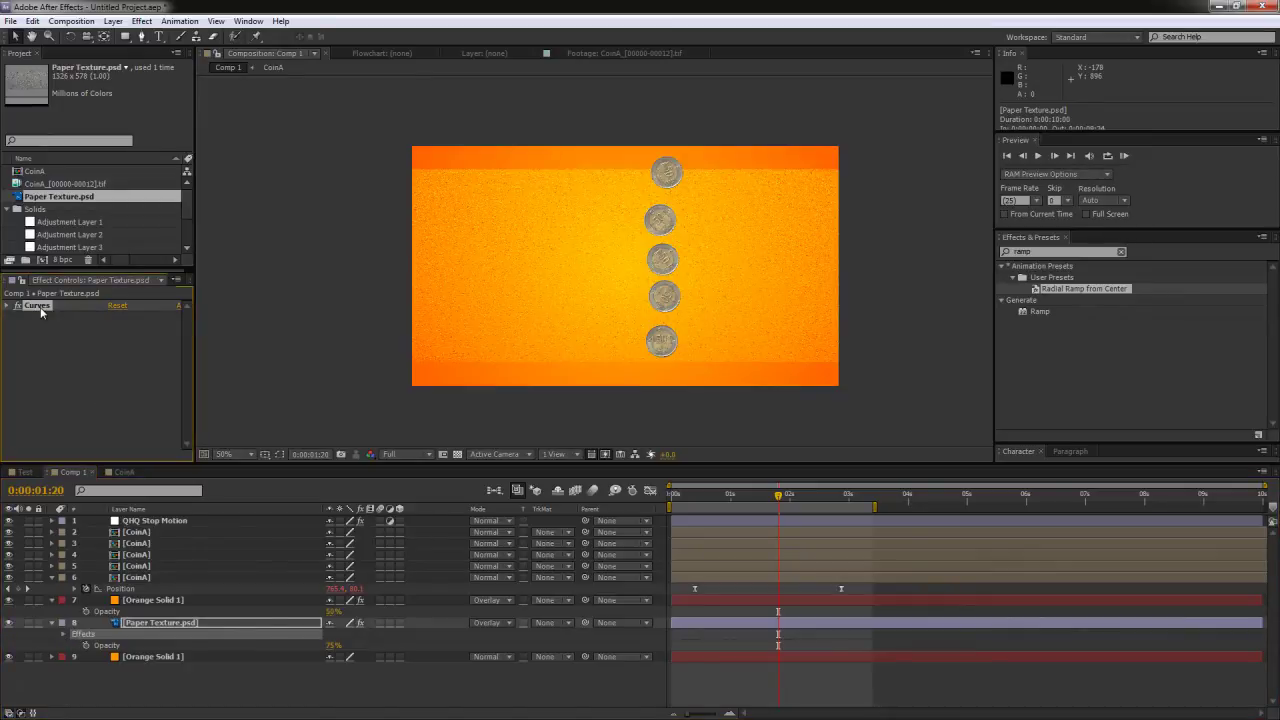
{"action": "key", "text": "Delete"}
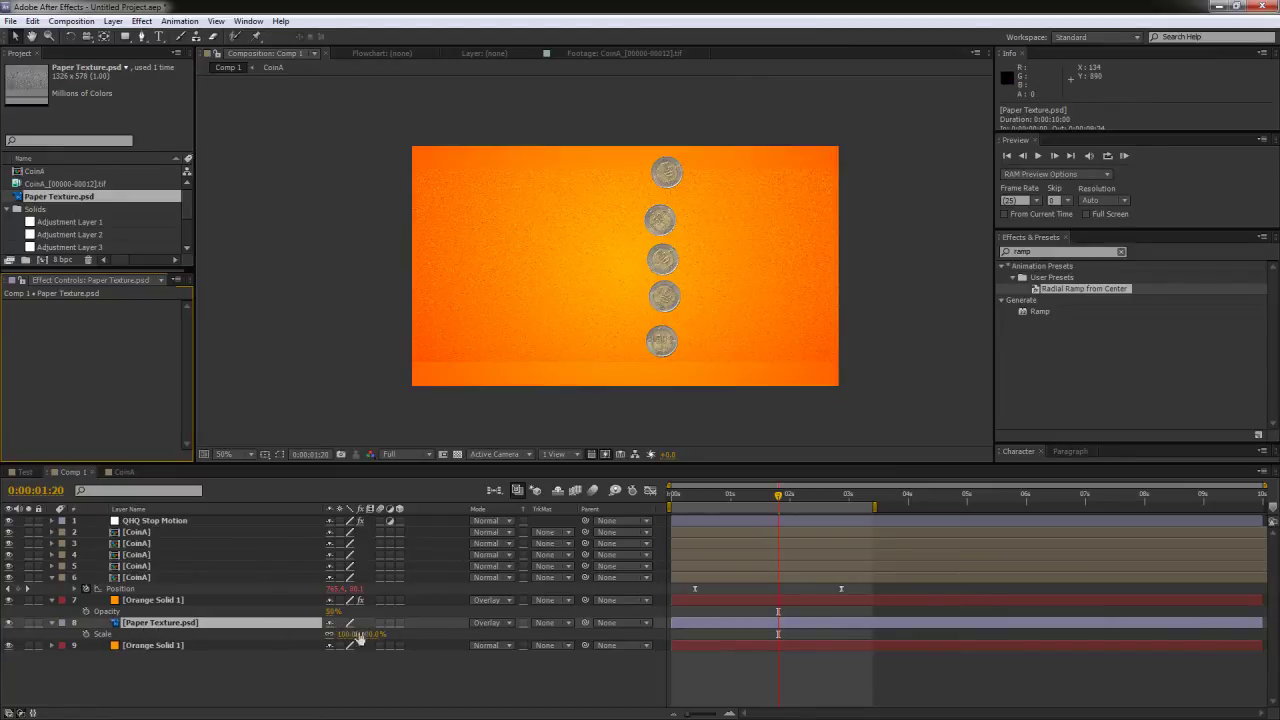
Stretch the Paper Texture layer vertically by setting its Scale to 100.0, 138.0%
{"action": "key", "text": "alt+shift+s"}
{"action": "left_click_drag", "start_coordinate": [372, 634], "coordinate": [386, 632]}
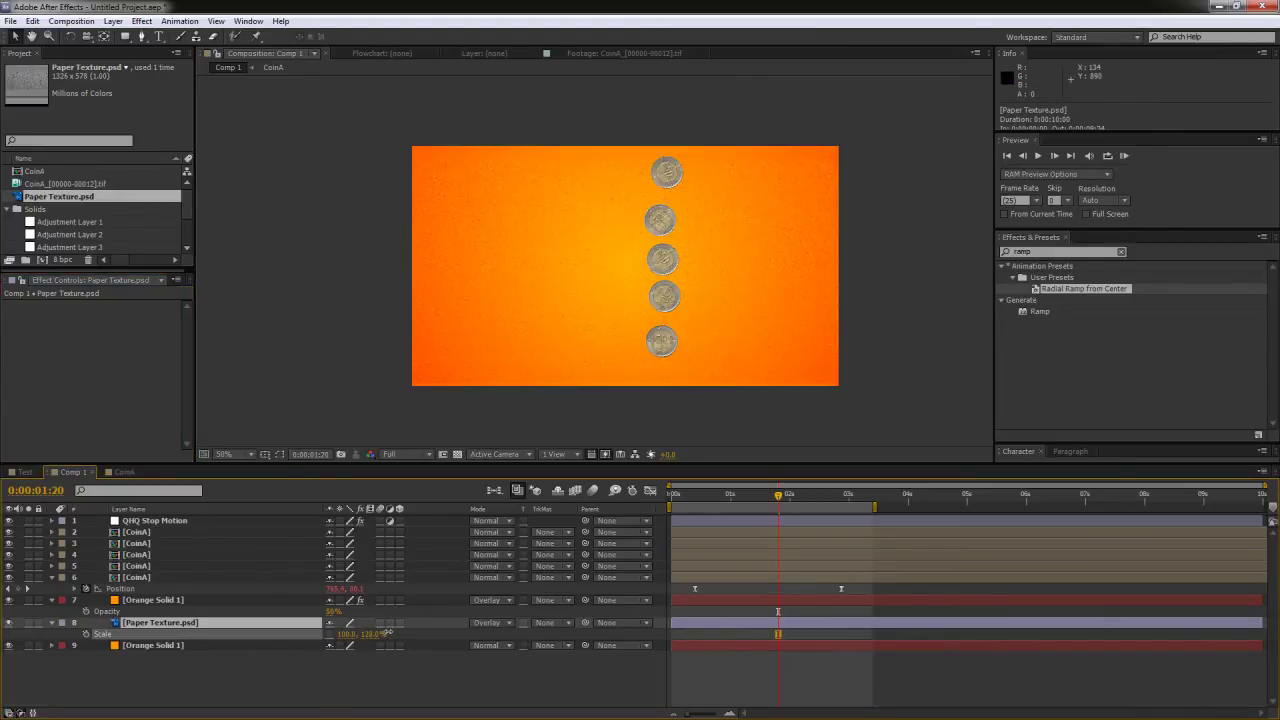
{"action": "scroll", "coordinate": [617, 346], "scroll_direction": "up", "scroll_amount": 5}
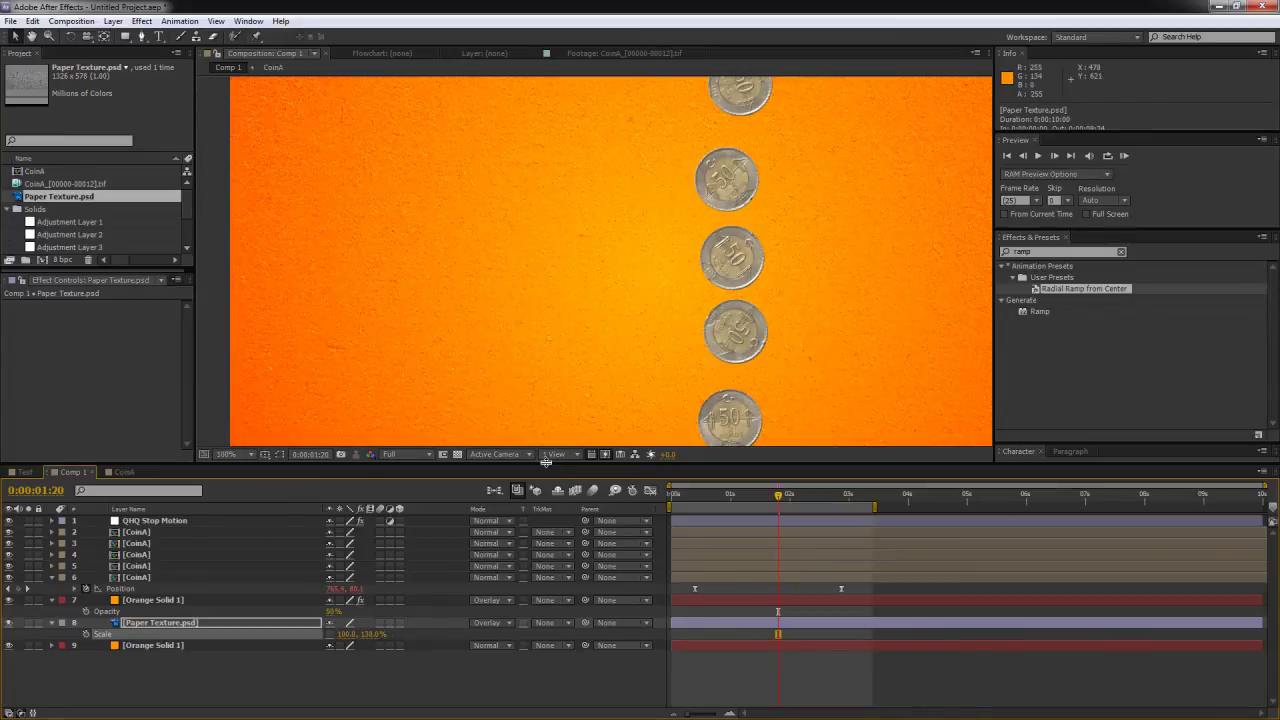
Add a Drop Shadow layer style to the topmost CoinA layer
{"action": "mouse_move", "coordinate": [546, 461]}
{"action": "left_mouse_down"}
{"action": "mouse_move", "coordinate": [552, 542]}
{"action": "mouse_move", "coordinate": [548, 437]}
{"action": "left_mouse_up"}
{"action": "left_click", "coordinate": [136, 507]}
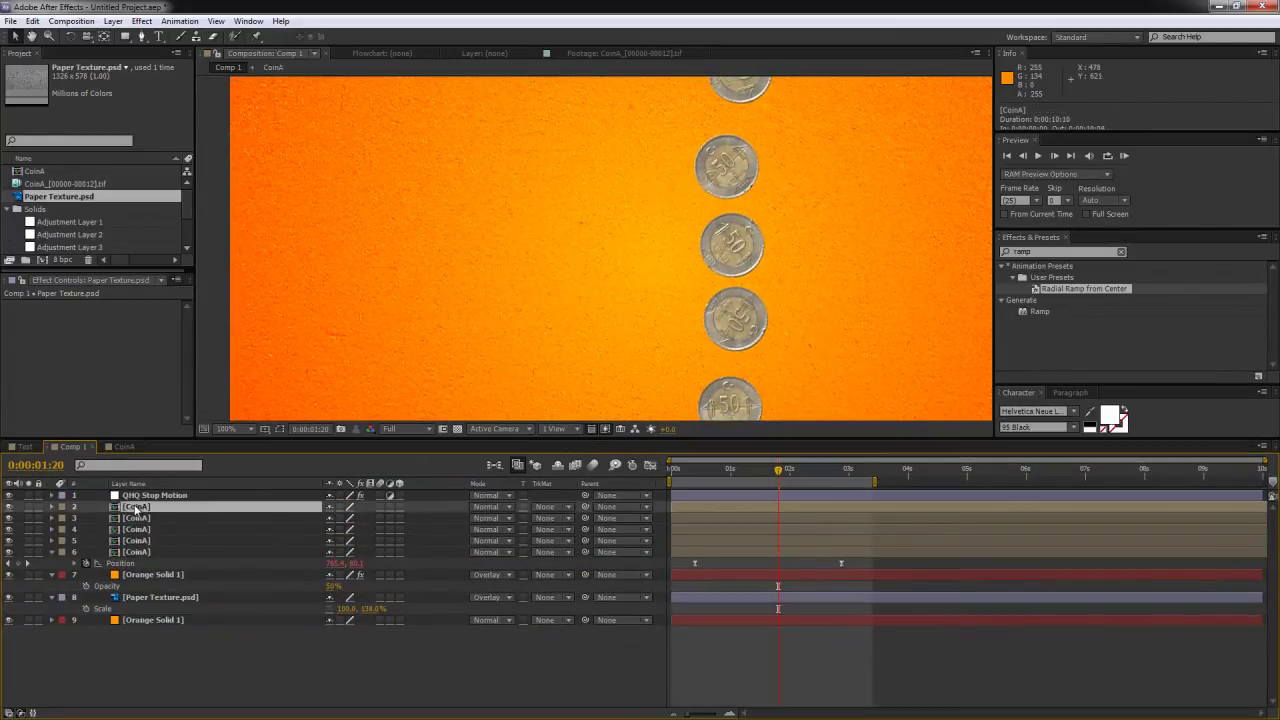
{"action": "right_click", "coordinate": [136, 507]}
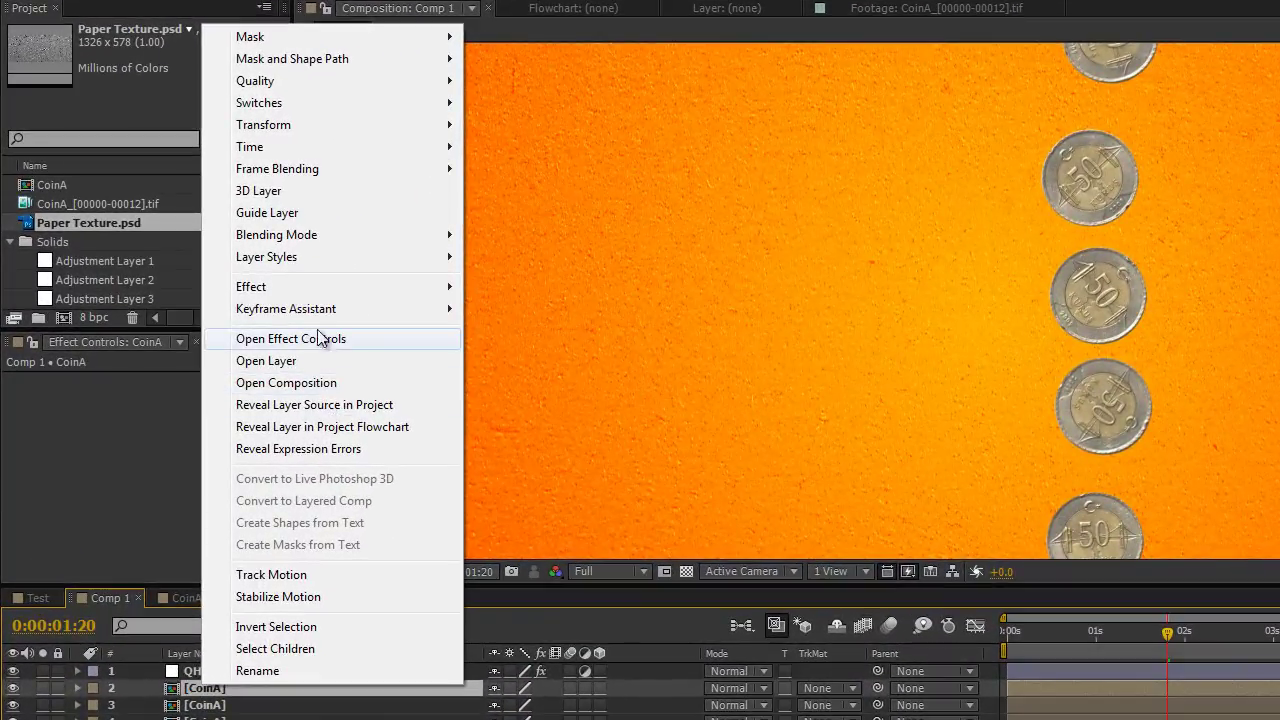
{"action": "mouse_move", "coordinate": [219, 238]}
{"action": "mouse_move", "coordinate": [338, 262]}
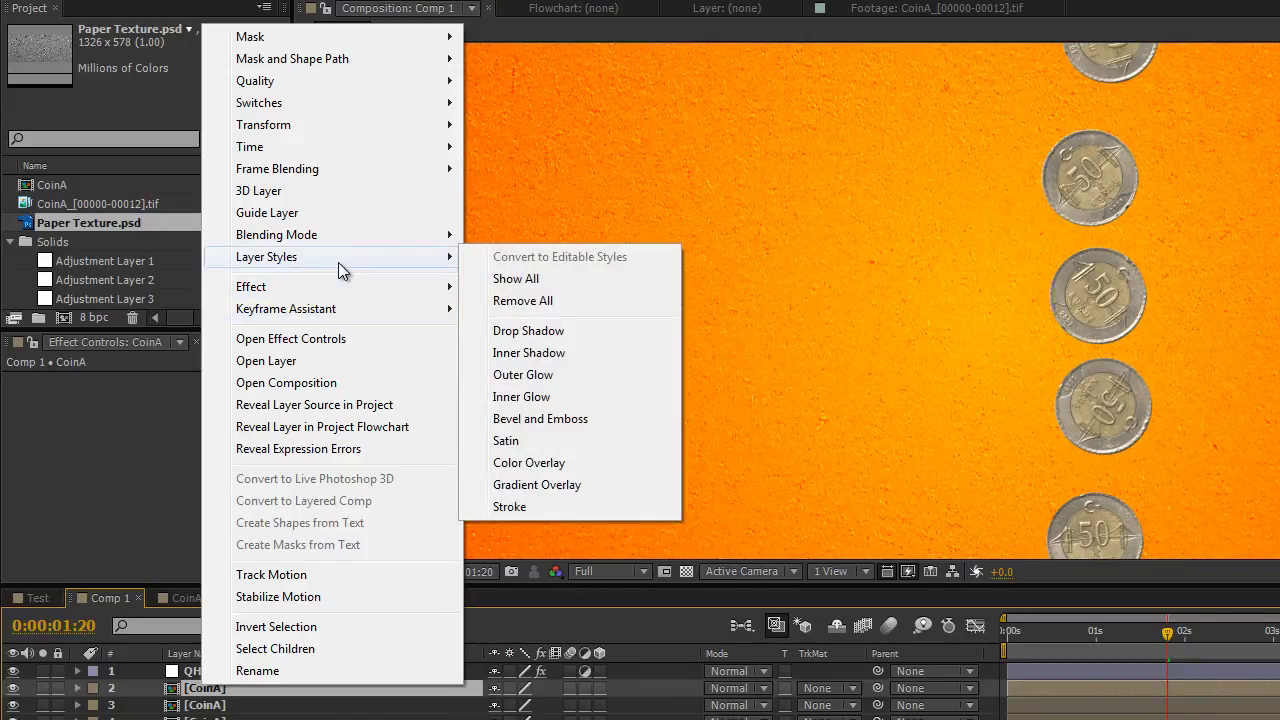
{"action": "left_click", "coordinate": [572, 331]}
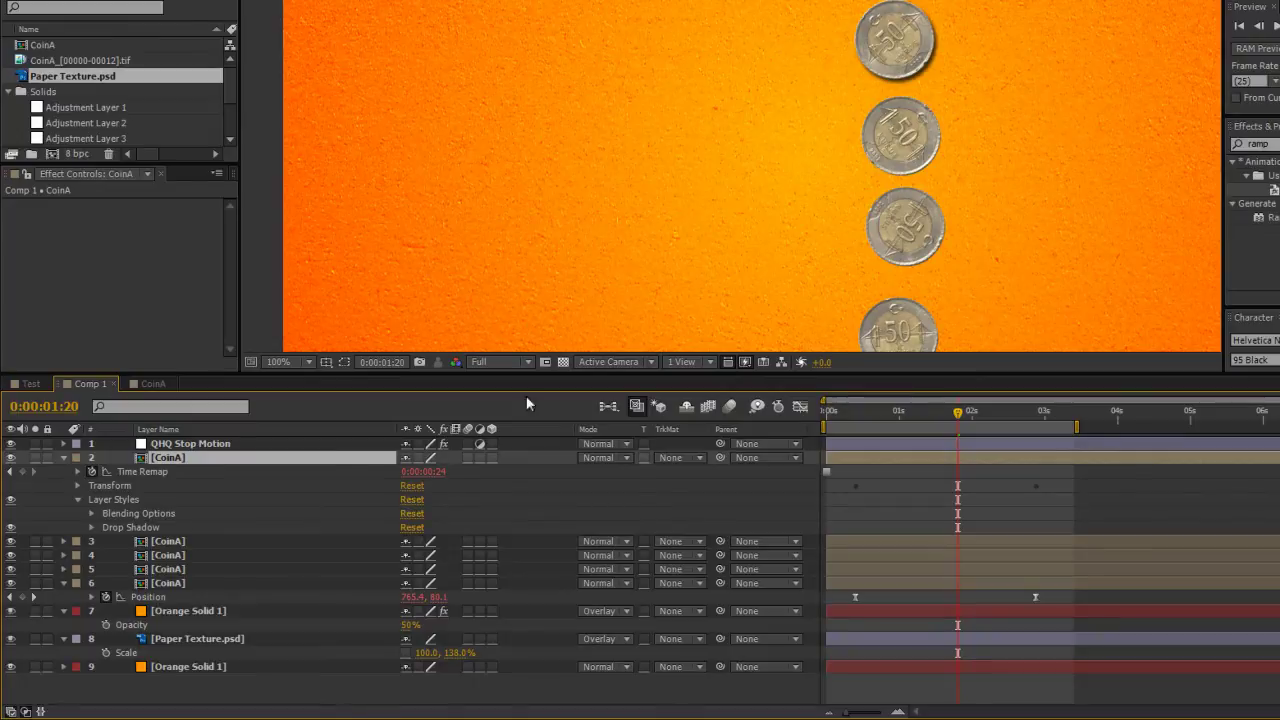
Set the opacity of the topmost CoinA layer's Drop Shadow to 35%
{"action": "left_click", "coordinate": [91, 525]}
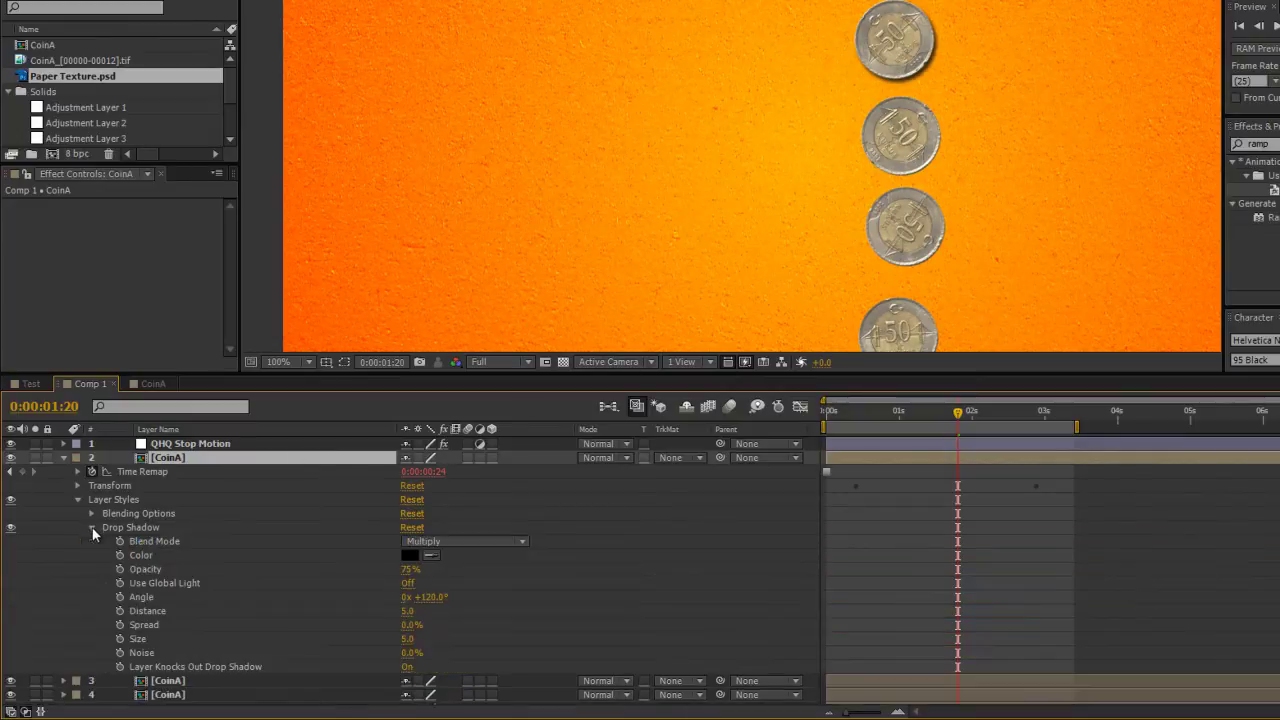
{"action": "left_click", "coordinate": [410, 569]}
{"action": "type", "text": "35"}
{"action": "key", "text": "Return"}
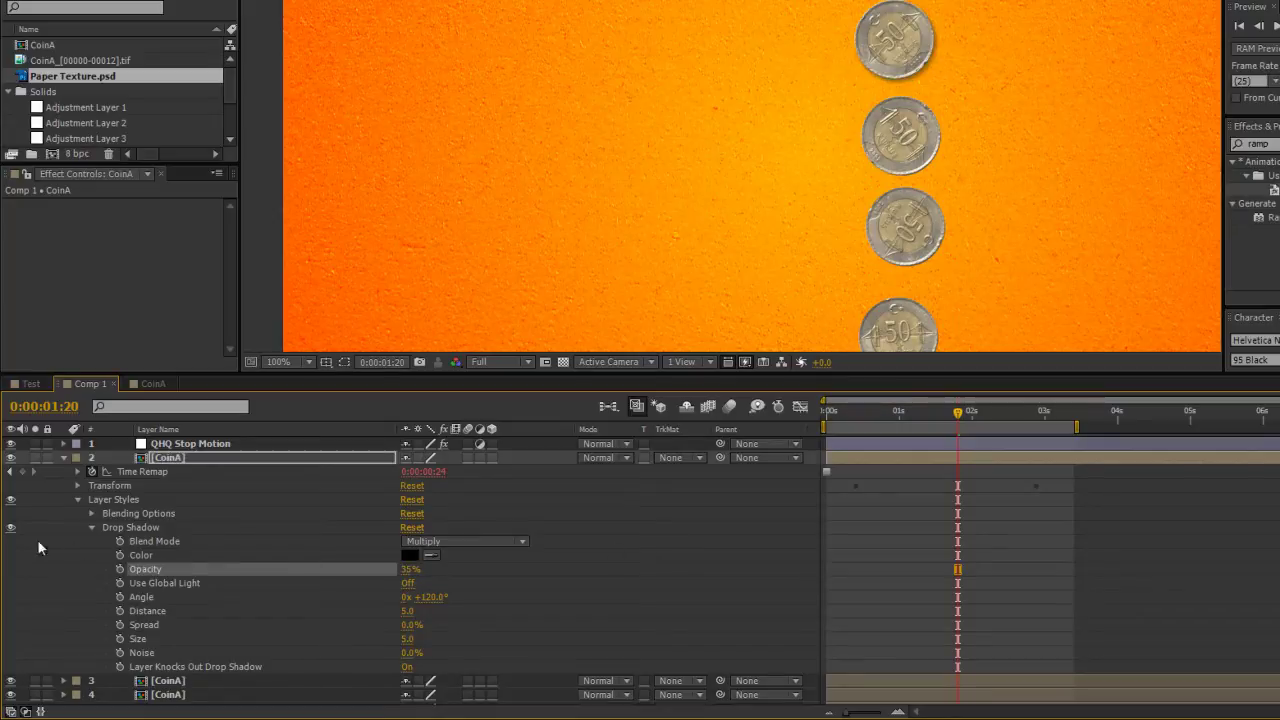
Copy the Layer Styles of the topmost CoinA layer onto the other four CoinA layers
{"action": "left_click", "coordinate": [92, 527]}
{"action": "left_click", "coordinate": [110, 500]}
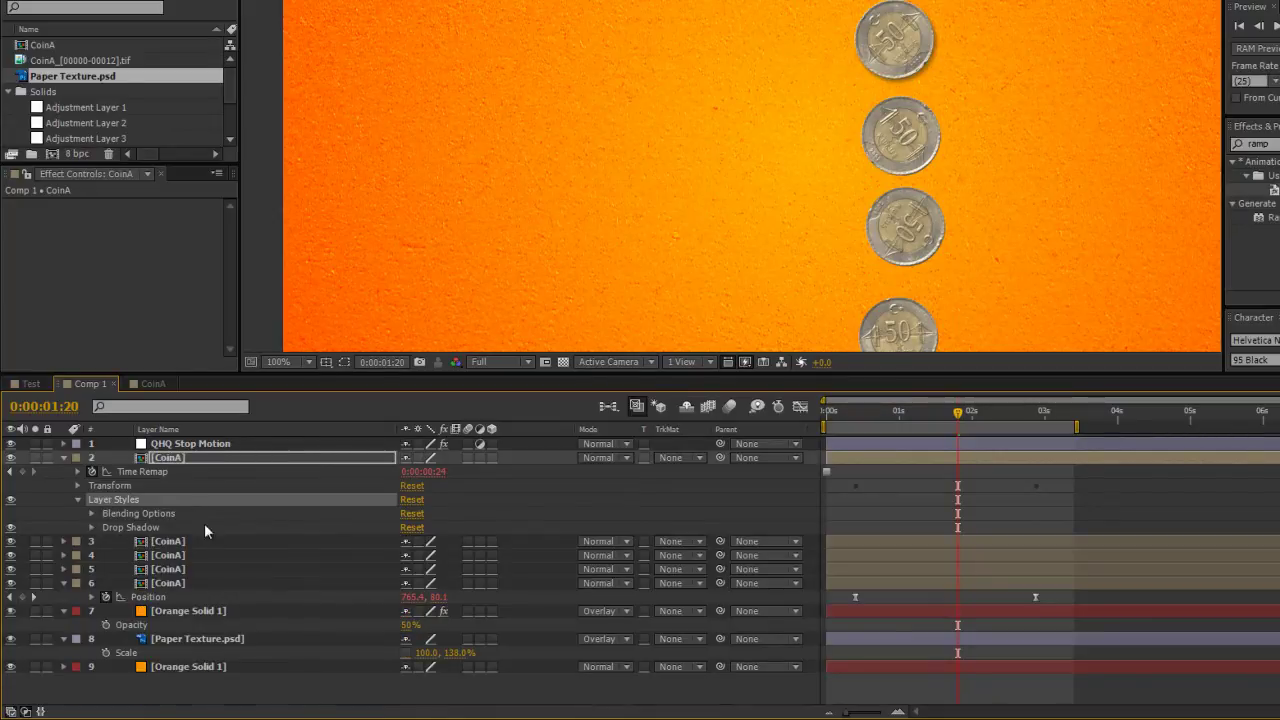
{"action": "left_click", "coordinate": [171, 543]}
{"action": "left_click", "coordinate": [187, 582], "text": "shift"}
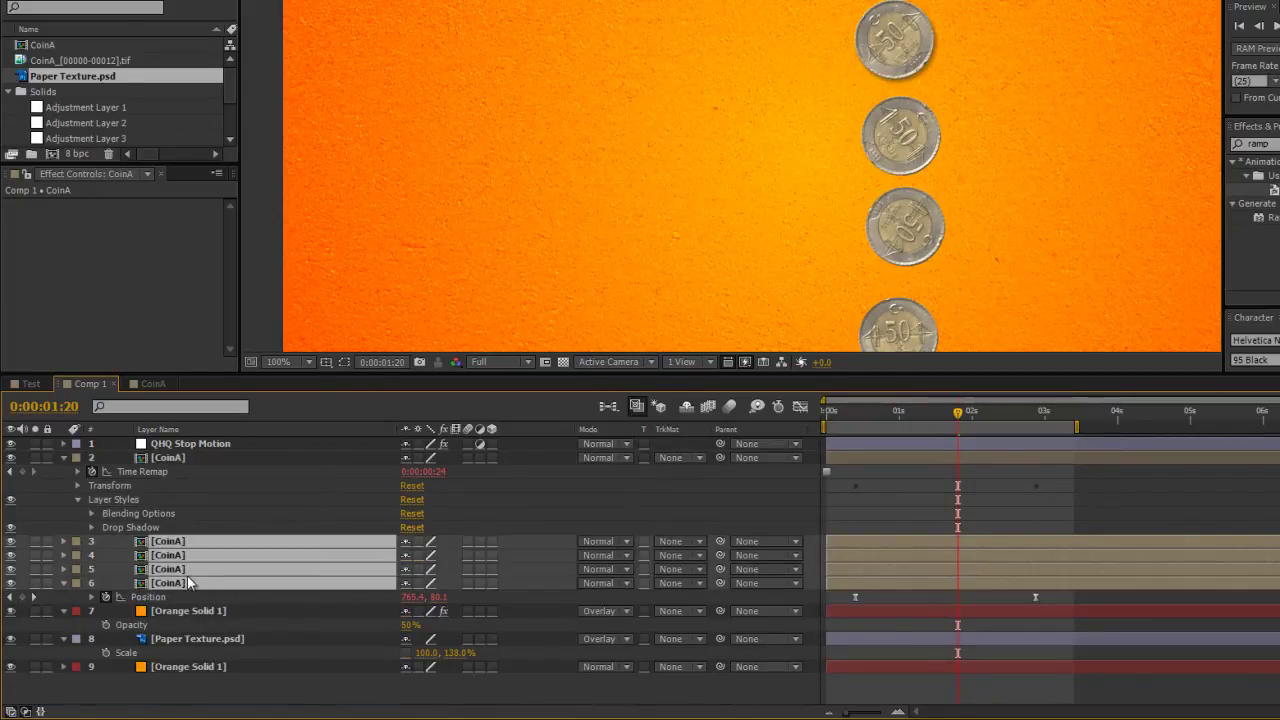
{"action": "key", "text": "ctrl+v"}
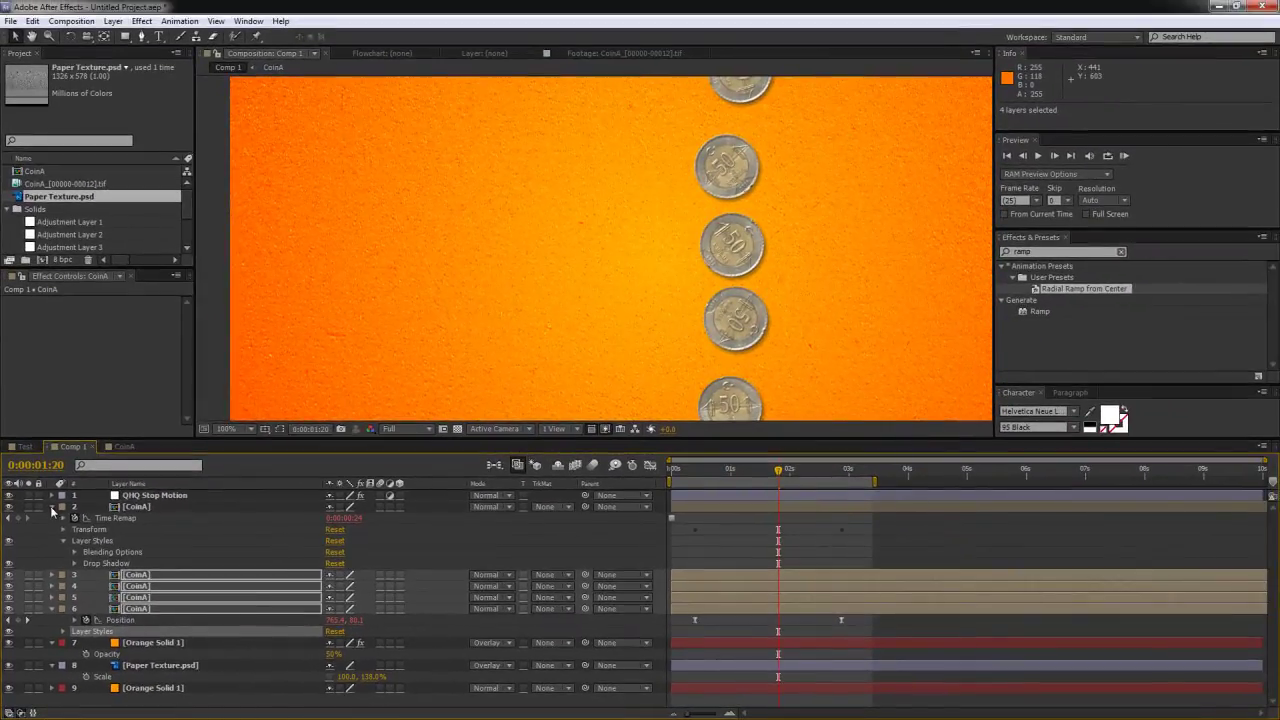
{"action": "left_click", "coordinate": [53, 508]}
Preview the coin animation with its drop shadows in an enlarged composition view
{"action": "left_click_drag", "start_coordinate": [658, 436], "coordinate": [658, 637]}
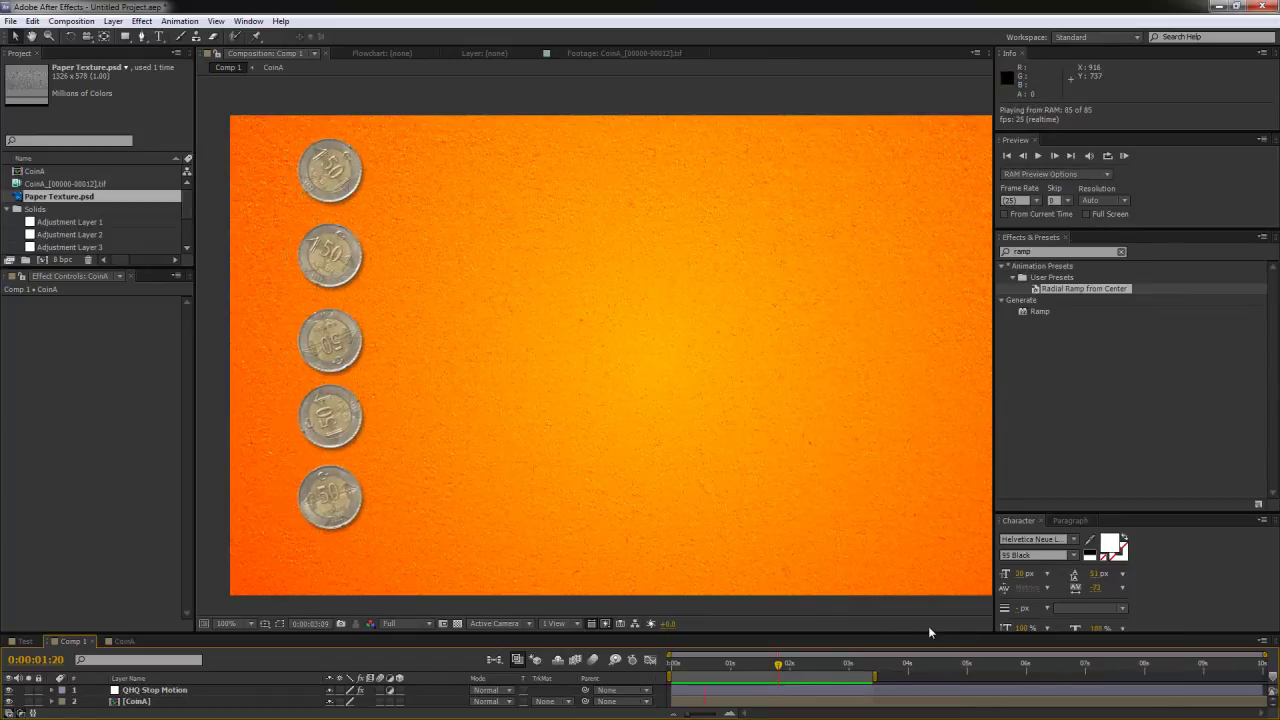
{"action": "key", "text": "space"}
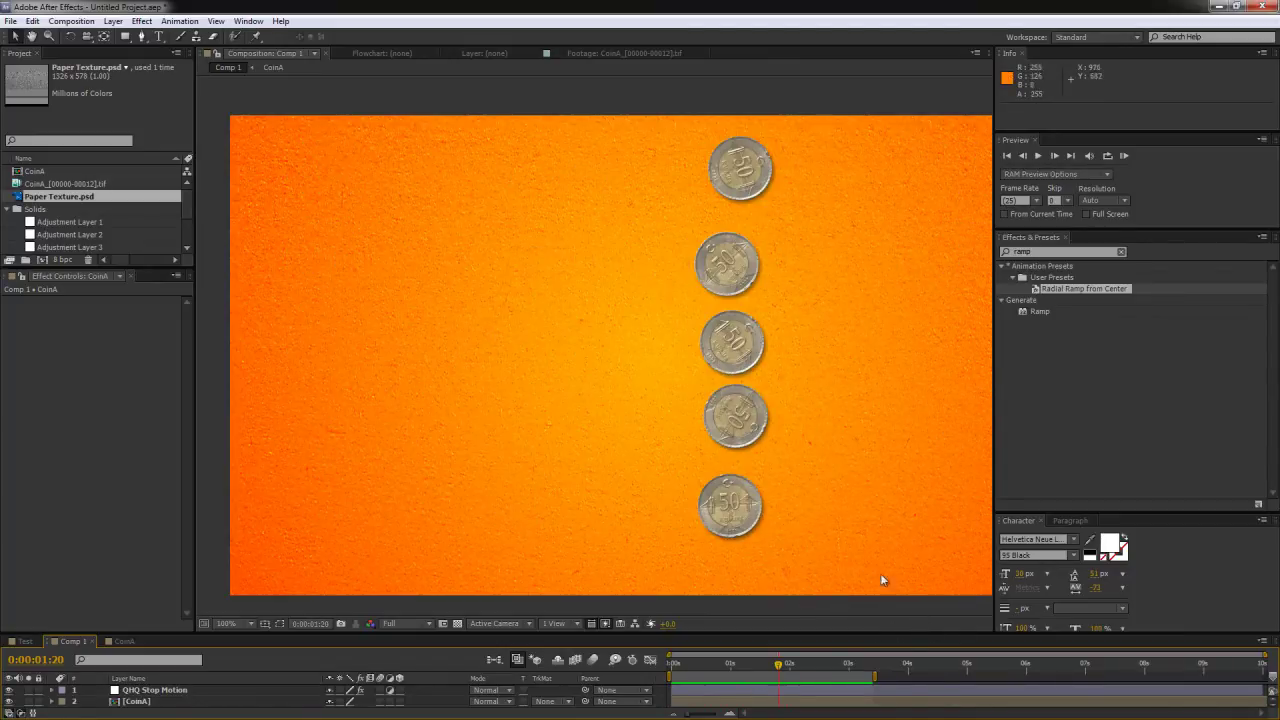
{"action": "key", "text": "h"}
{"action": "left_click_drag", "start_coordinate": [660, 337], "coordinate": [626, 330]}
{"action": "left_click_drag", "start_coordinate": [996, 296], "coordinate": [1106, 296]}
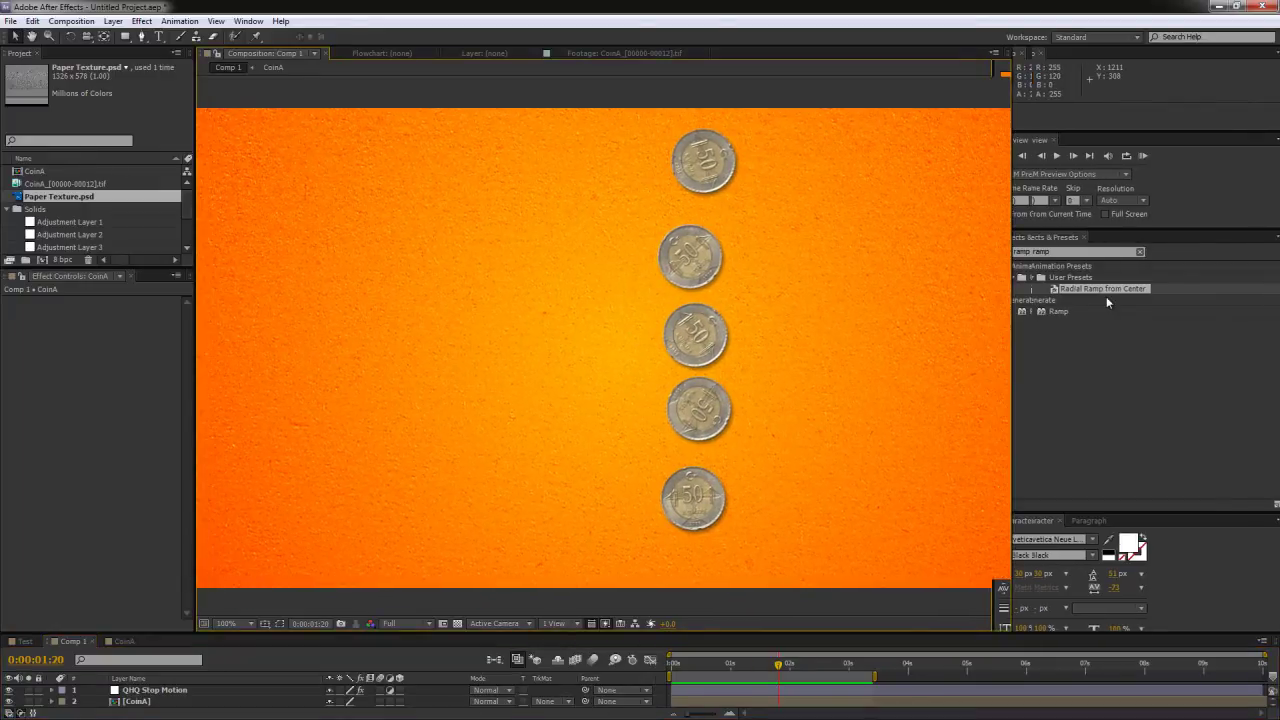
{"action": "key", "text": "space"}
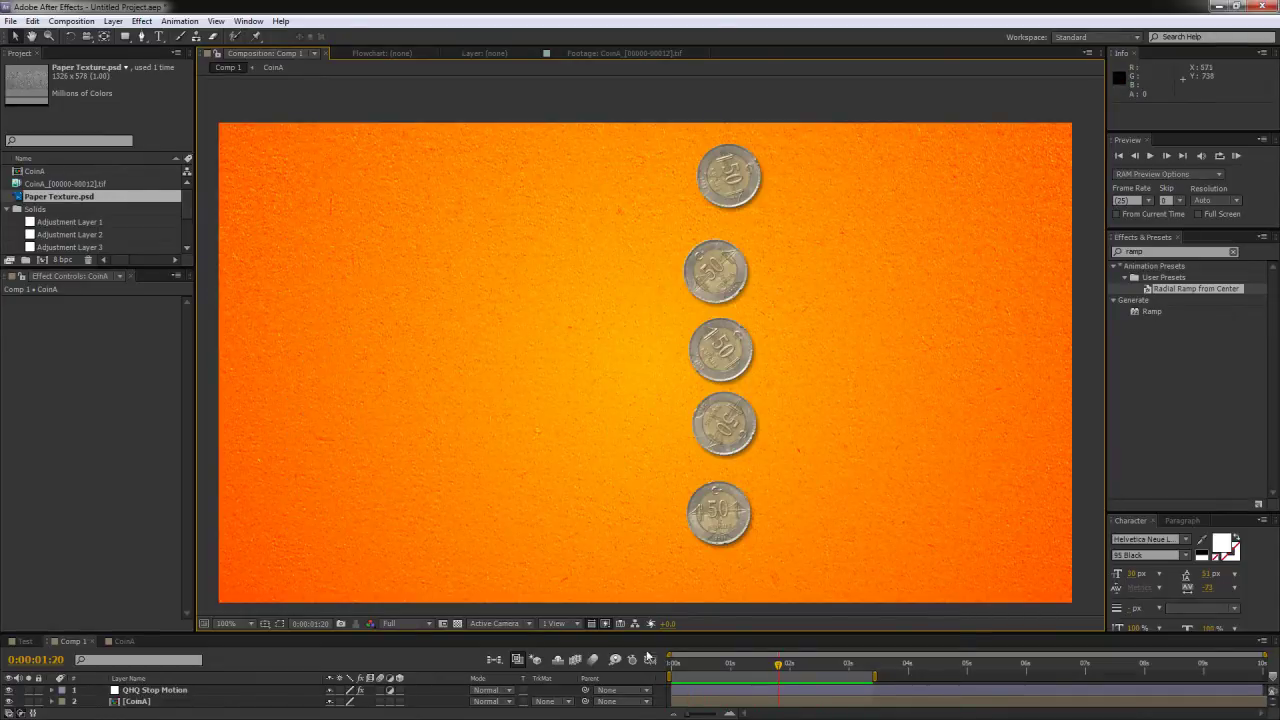
Go to 0:00:01:09 and inspect the split coin, toggling the Paper Texture and upper Orange Solid layers off and on
{"action": "left_click_drag", "start_coordinate": [780, 666], "coordinate": [751, 667]}
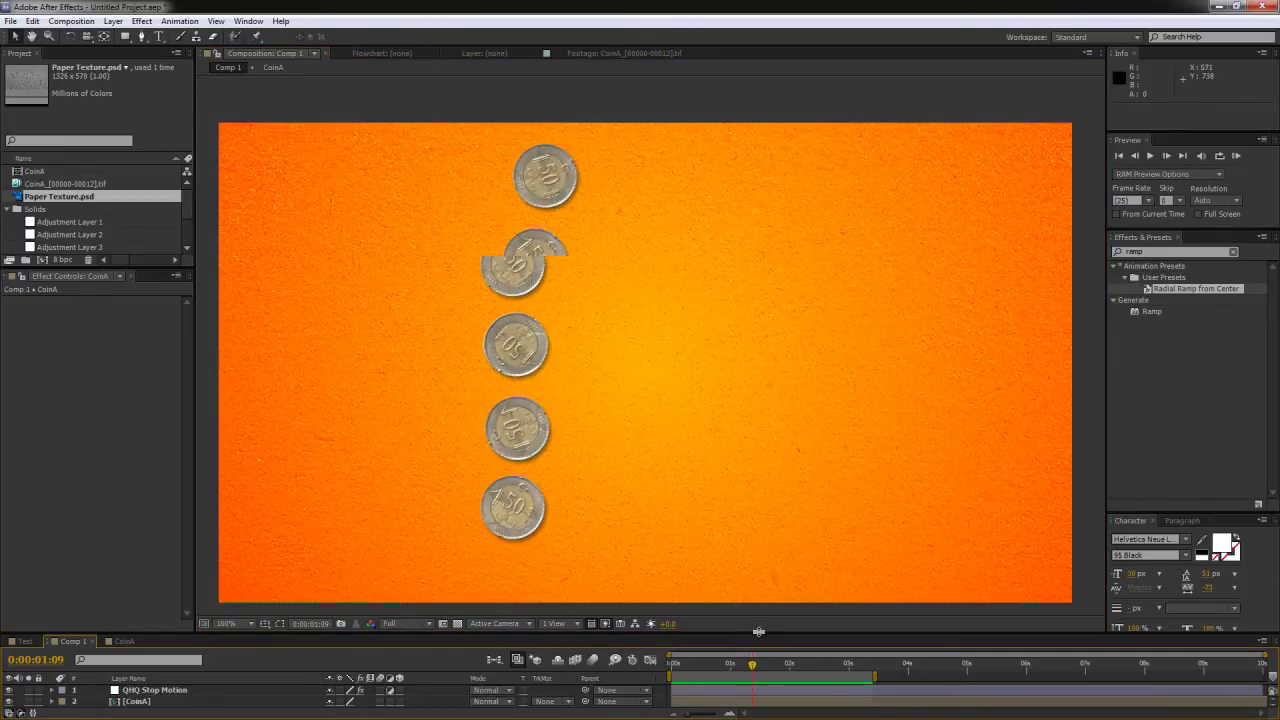
{"action": "left_click_drag", "start_coordinate": [758, 631], "coordinate": [758, 493]}
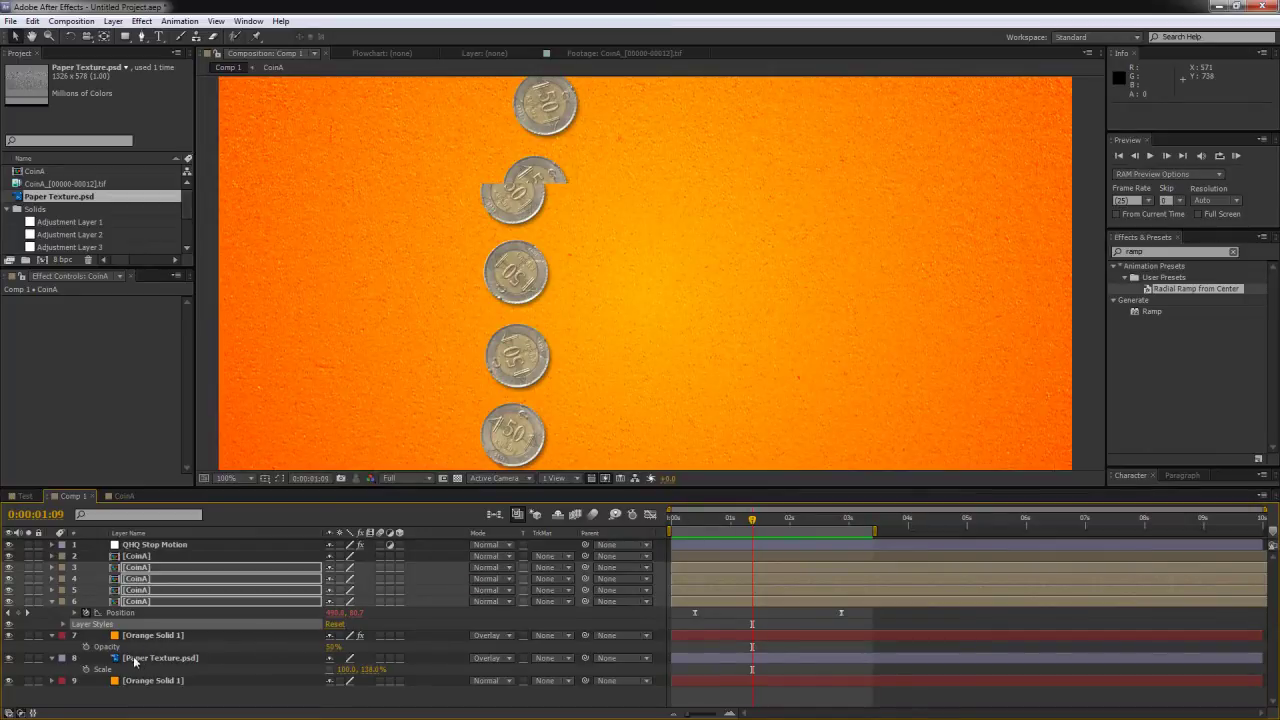
{"action": "left_click", "coordinate": [10, 658]}
{"action": "left_click", "coordinate": [10, 658]}
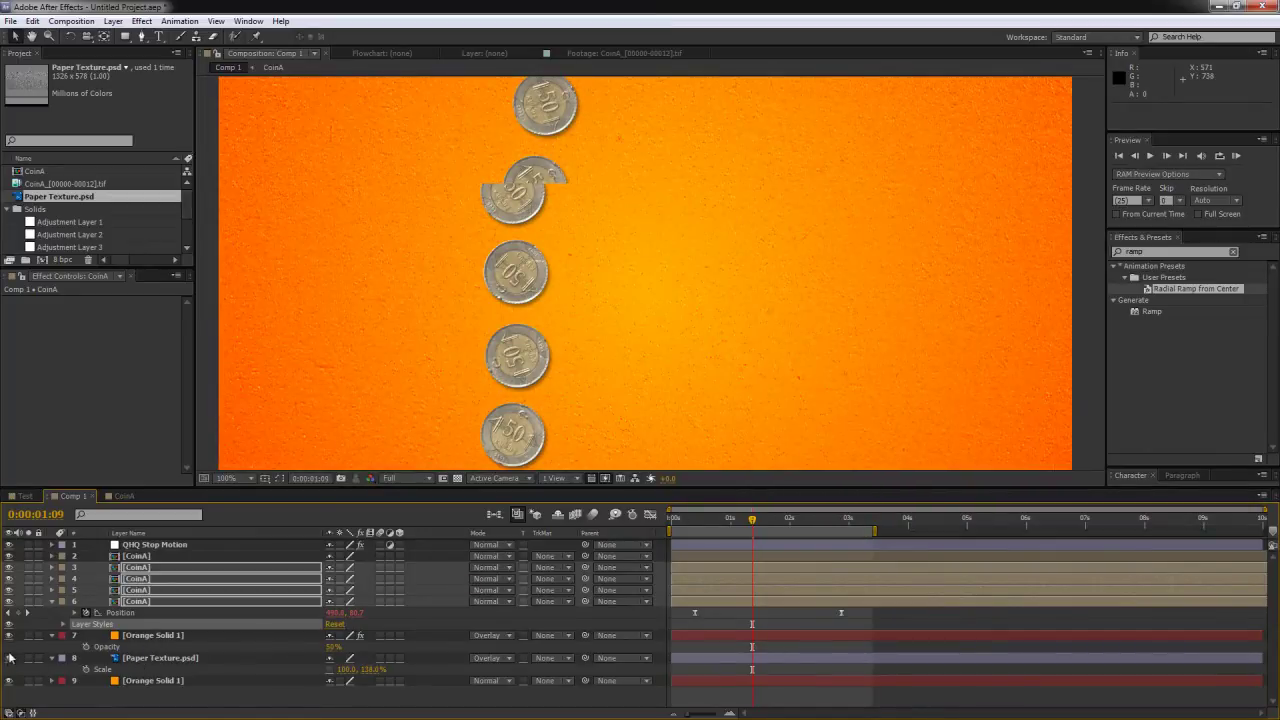
{"action": "left_click", "coordinate": [9, 636]}
{"action": "left_click", "coordinate": [9, 636]}
Reset the Position of the QHQ Stop Motion adjustment layer so it covers the whole composition
{"action": "left_click", "coordinate": [160, 545]}
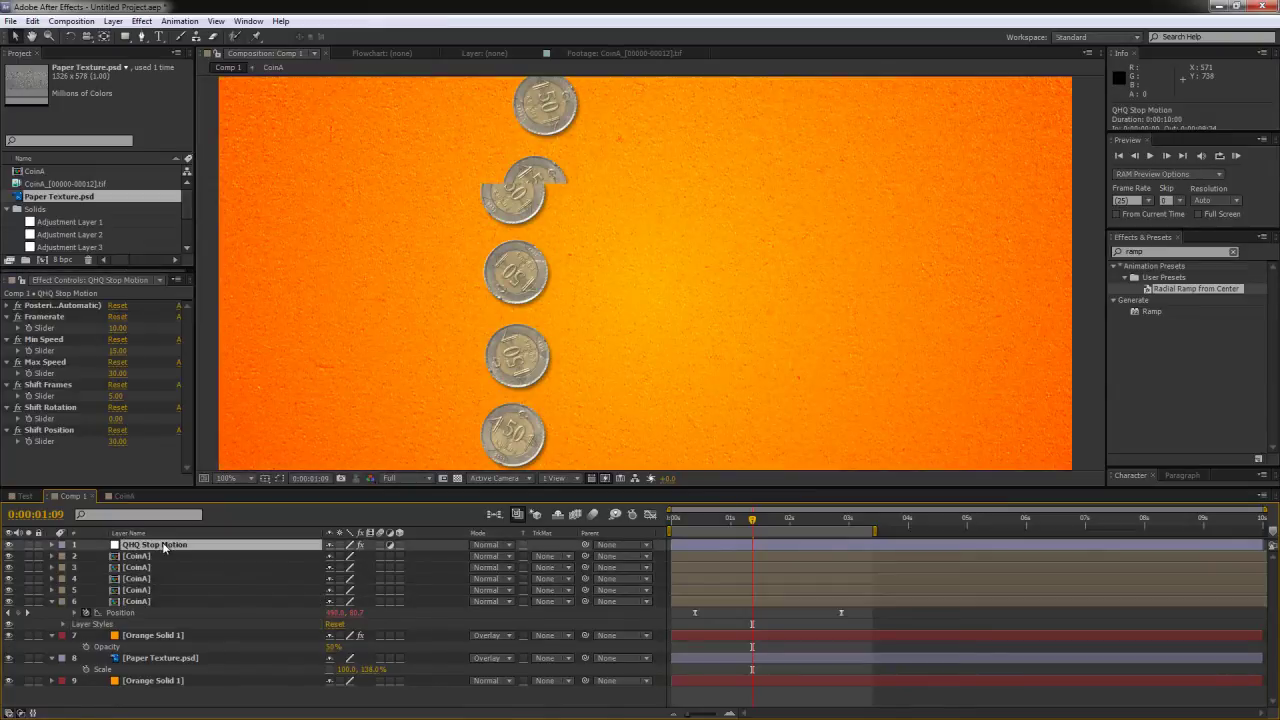
{"action": "scroll", "coordinate": [775, 390], "scroll_direction": "up", "scroll_amount": 3}
{"action": "left_click_drag", "start_coordinate": [783, 465], "coordinate": [837, 334]}
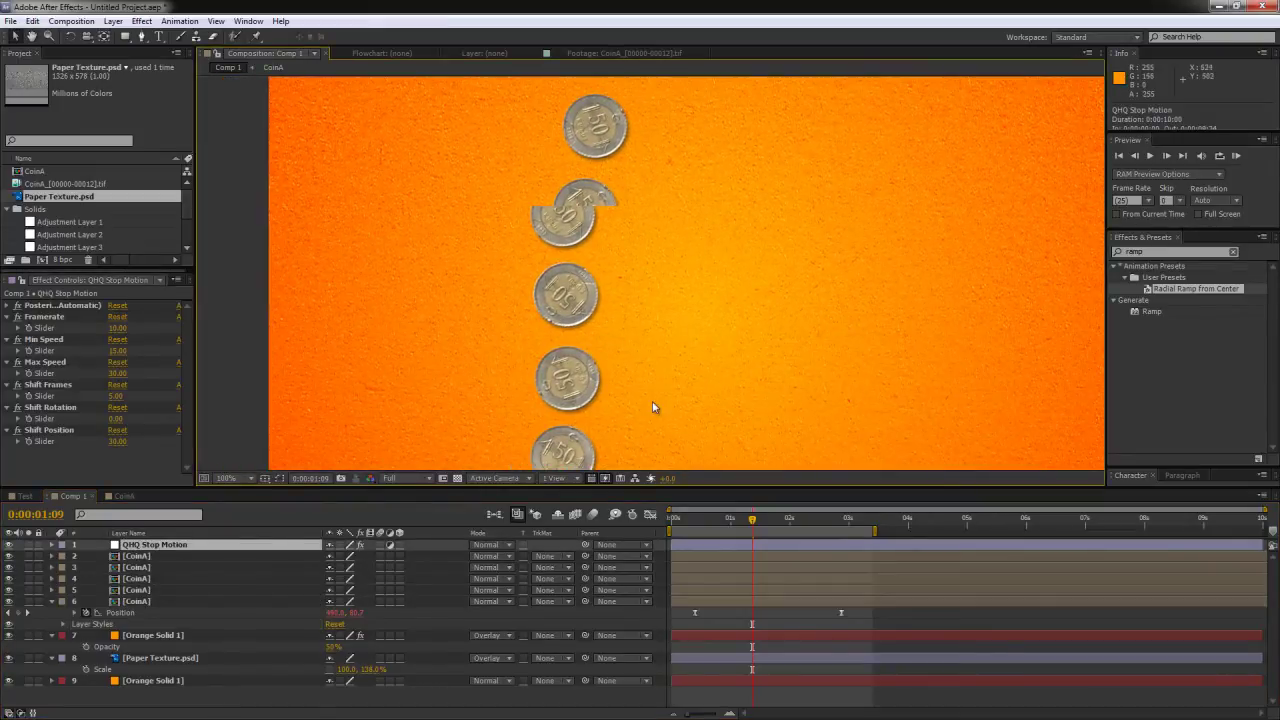
{"action": "scroll", "coordinate": [518, 350], "scroll_direction": "down", "scroll_amount": 2}
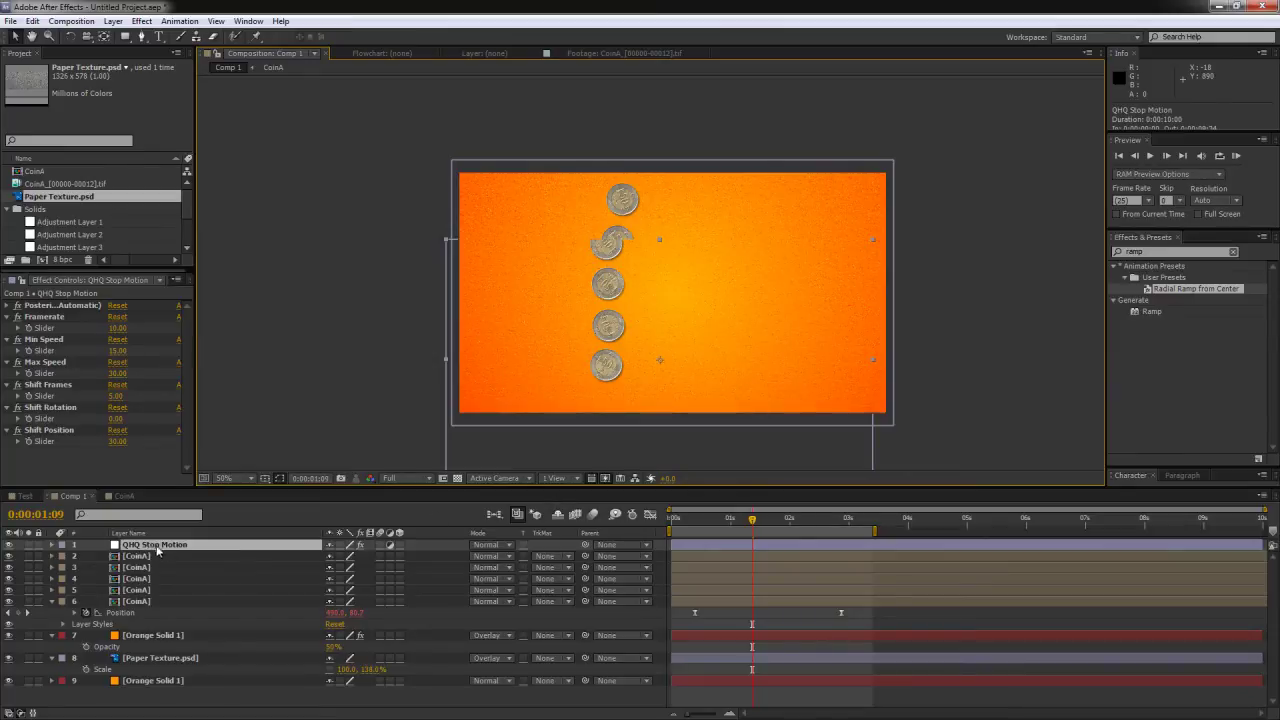
{"action": "mouse_move", "coordinate": [568, 446]}
{"action": "left_mouse_down"}
{"action": "mouse_move", "coordinate": [547, 488]}
{"action": "mouse_move", "coordinate": [574, 428]}
{"action": "left_mouse_up"}
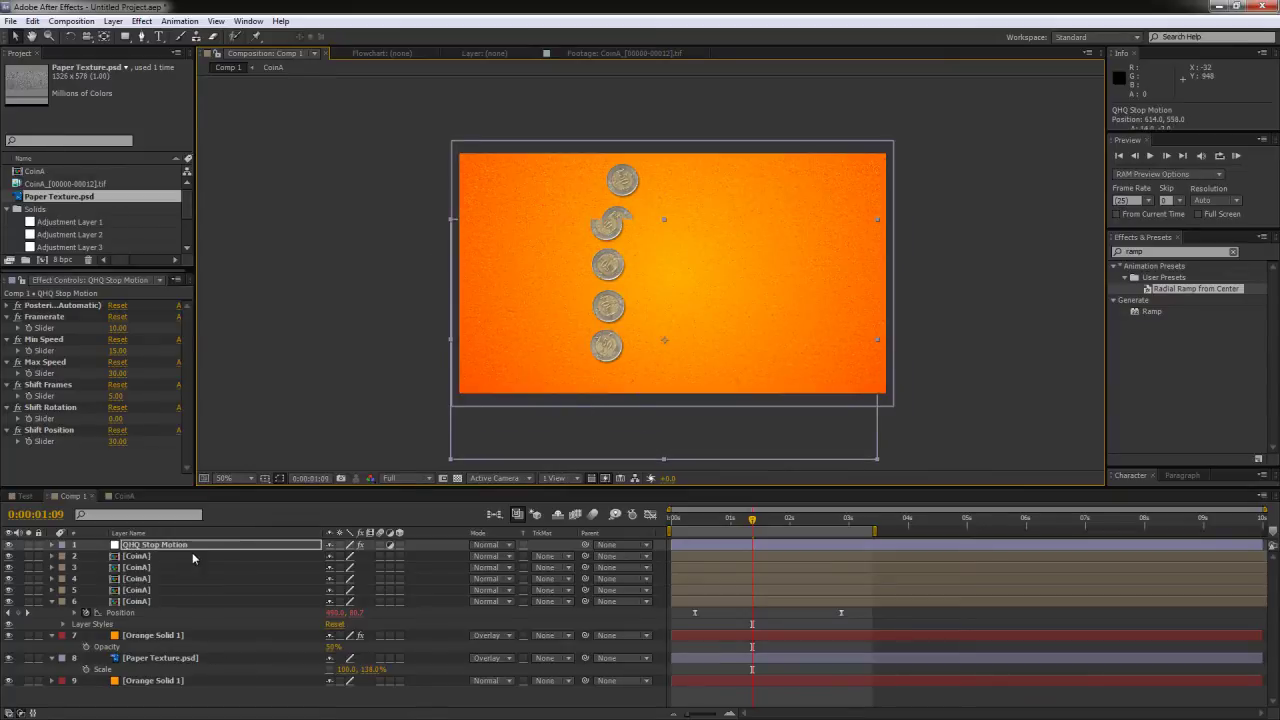
{"action": "key", "text": "p"}
{"action": "right_click", "coordinate": [103, 556]}
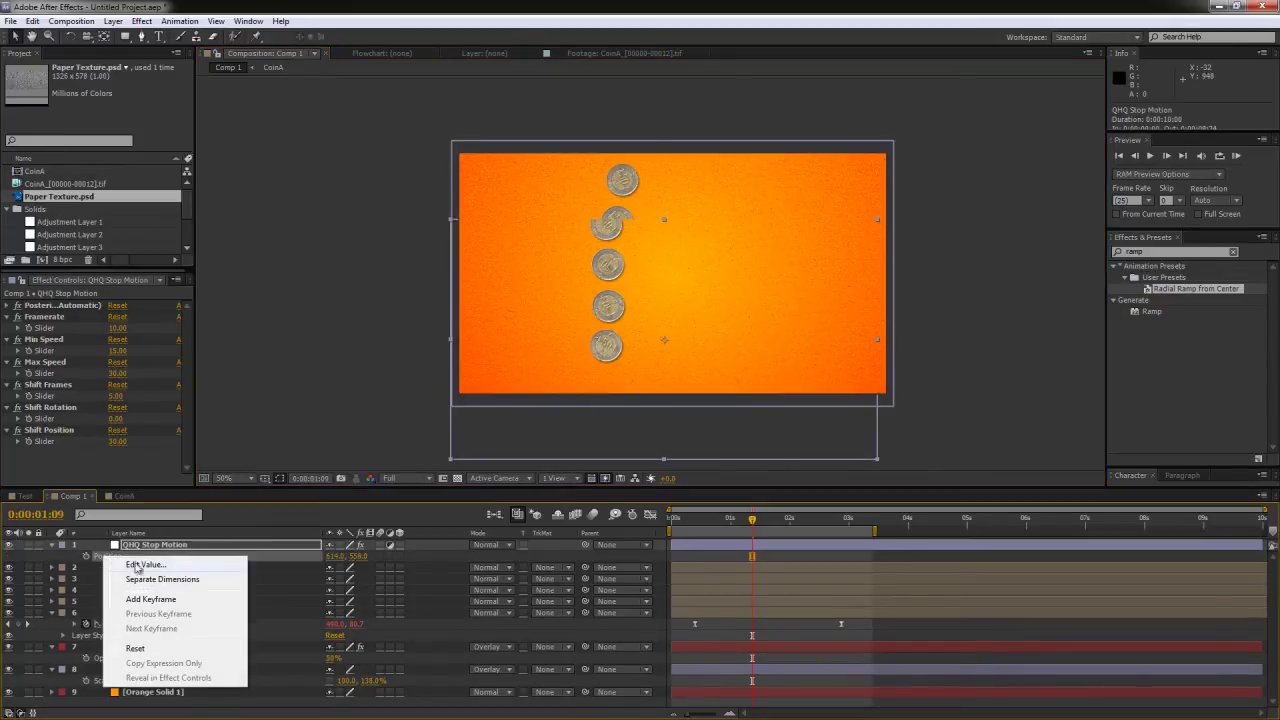
{"action": "left_click", "coordinate": [135, 648]}
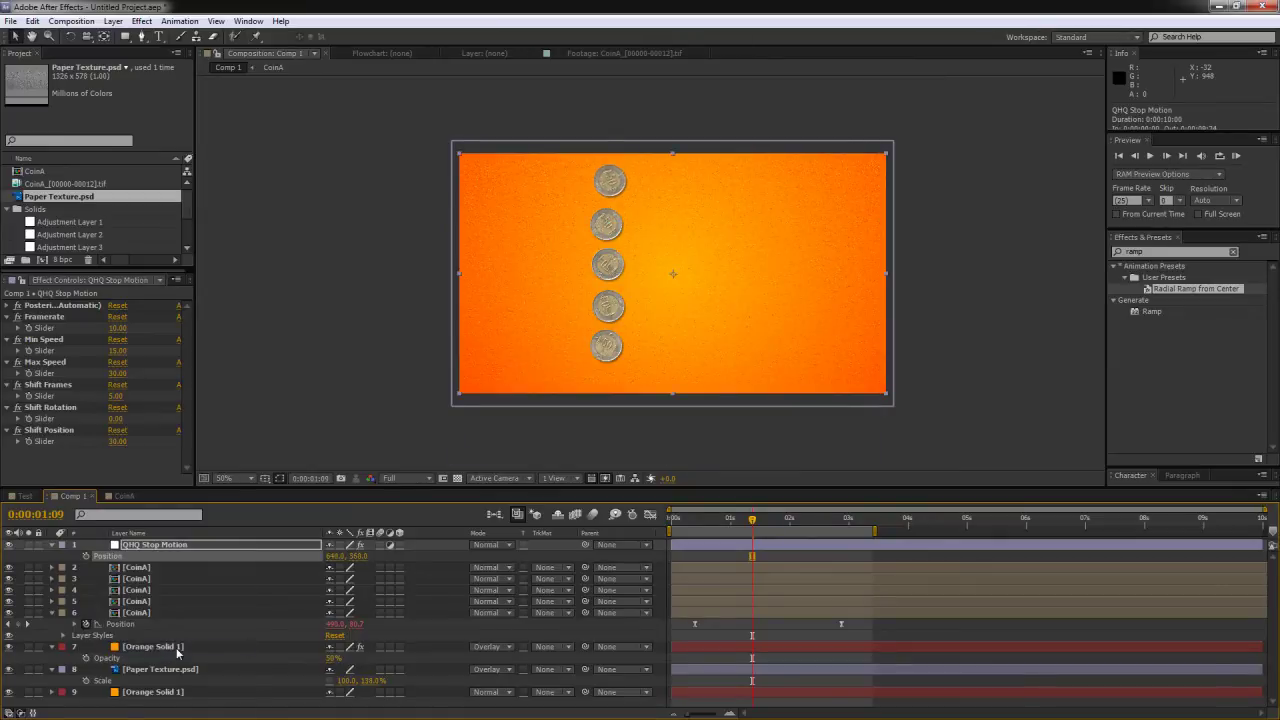
Preview the animation with the repositioned QHQ Stop Motion layer in an enlarged composition view
{"action": "left_click", "coordinate": [338, 386]}
{"action": "key", "text": "period"}
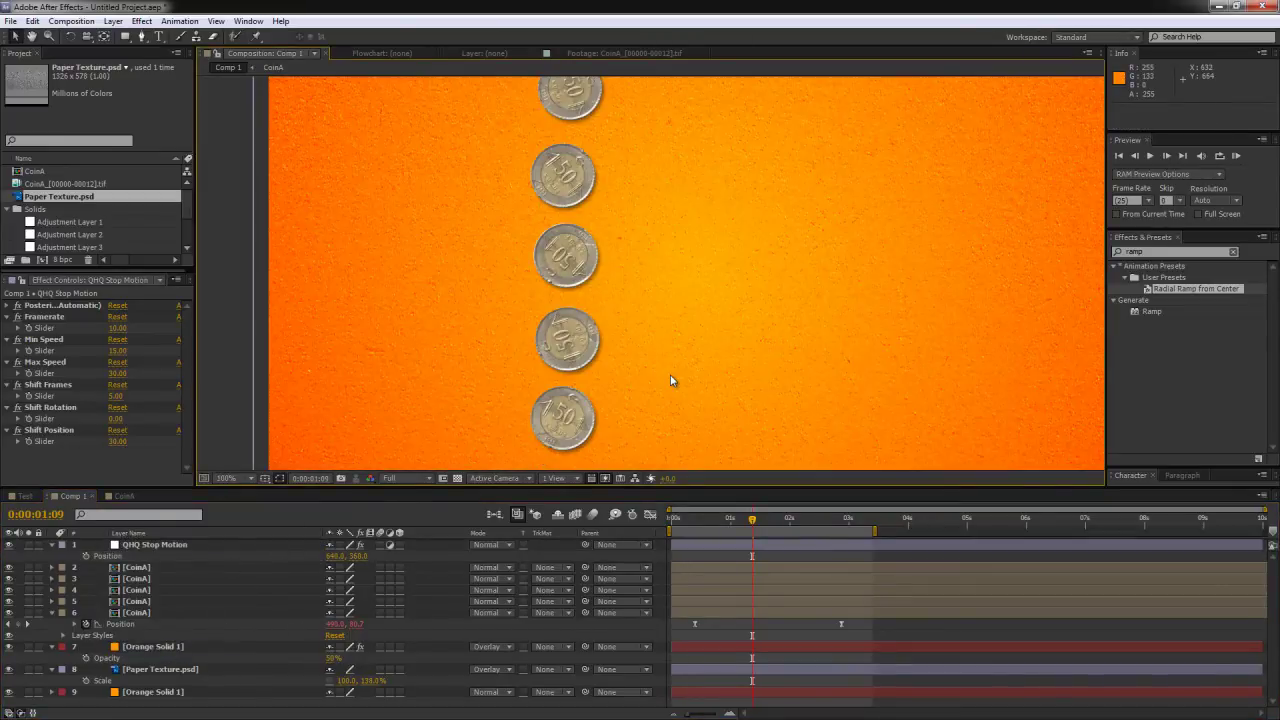
{"action": "left_click_drag", "start_coordinate": [567, 486], "coordinate": [560, 664]}
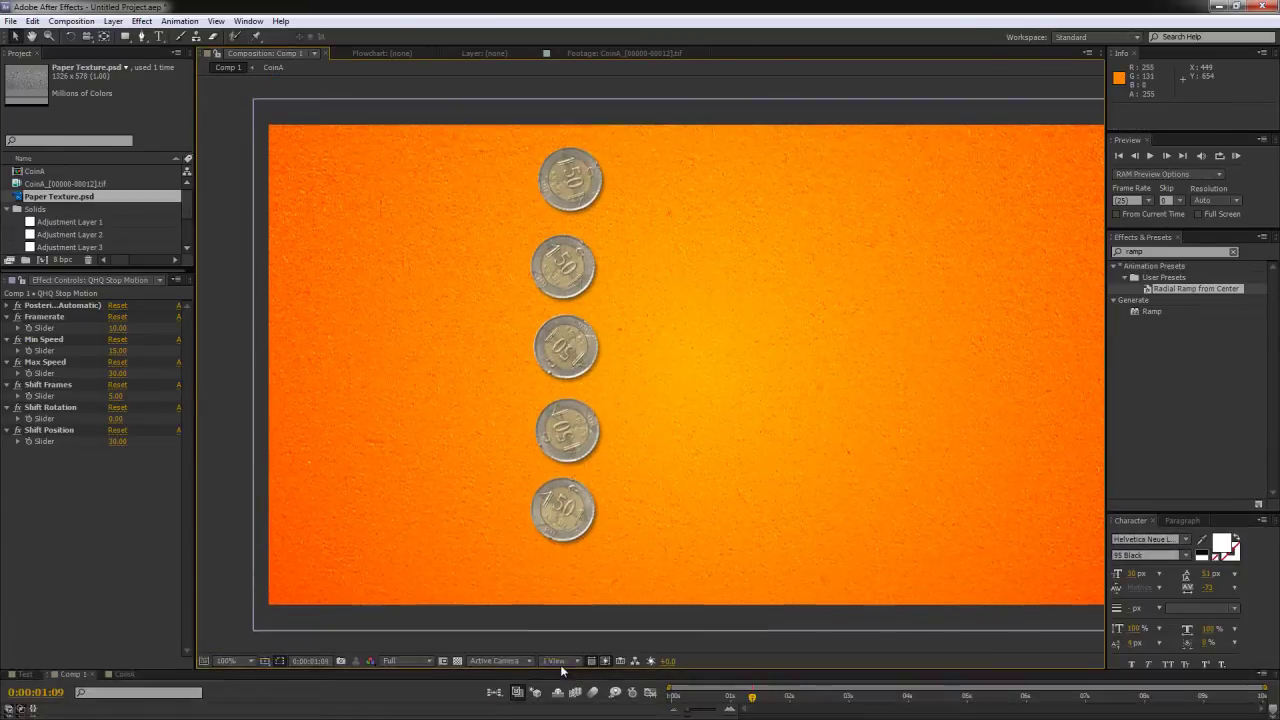
{"action": "key", "text": "v"}
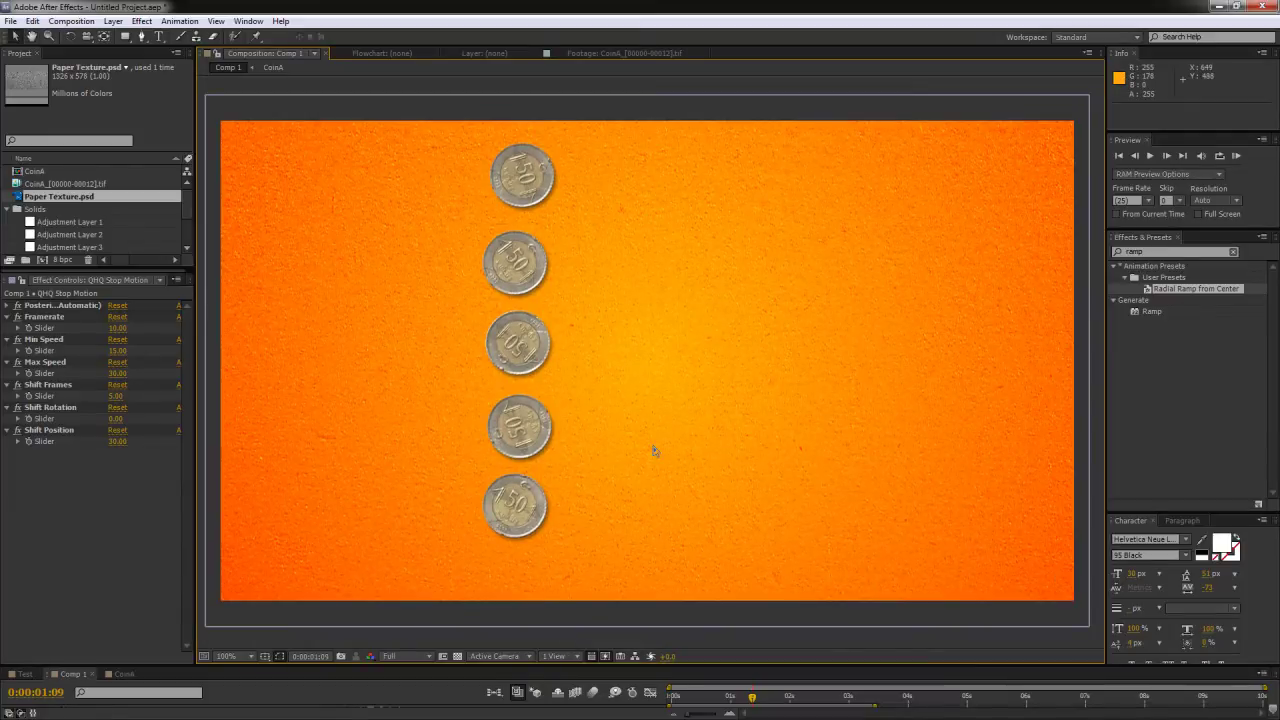
{"action": "key", "text": "KP_0"}
Set the Shift Position slider of the QHQ Stop Motion layer to 50
{"action": "left_click", "coordinate": [117, 441]}
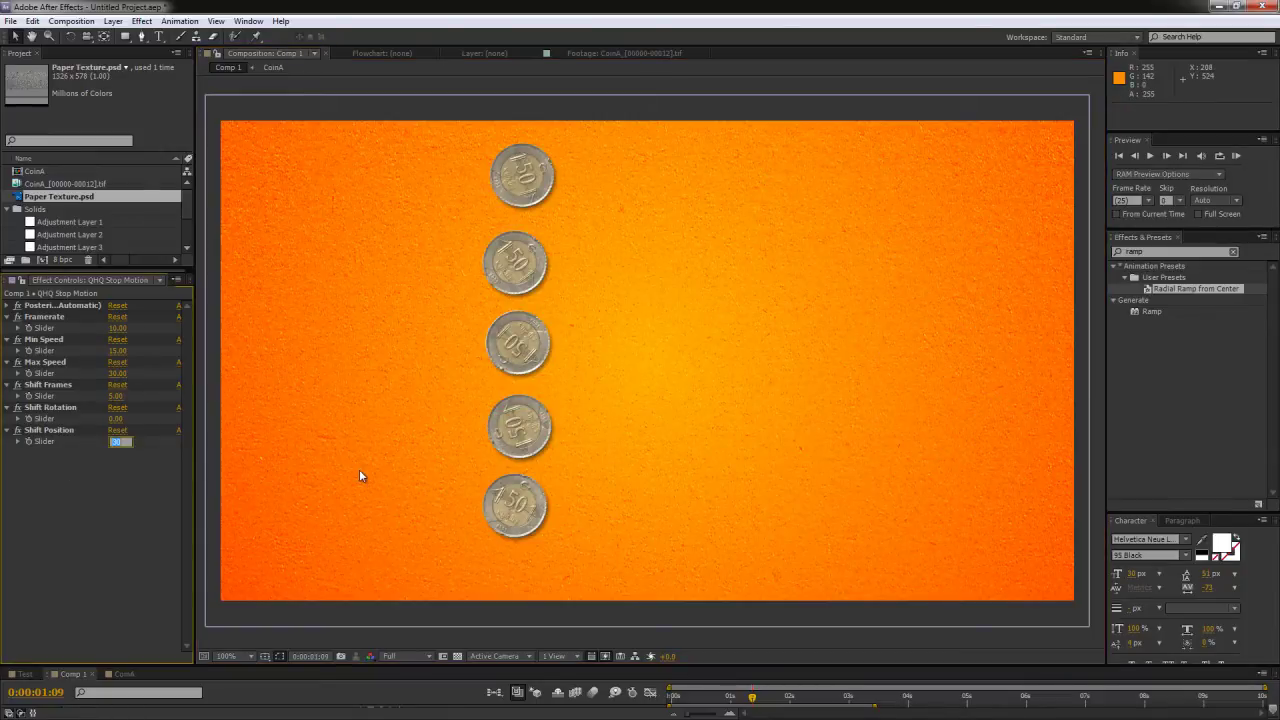
{"action": "type", "text": "5.0"}
{"action": "key", "text": "Return"}
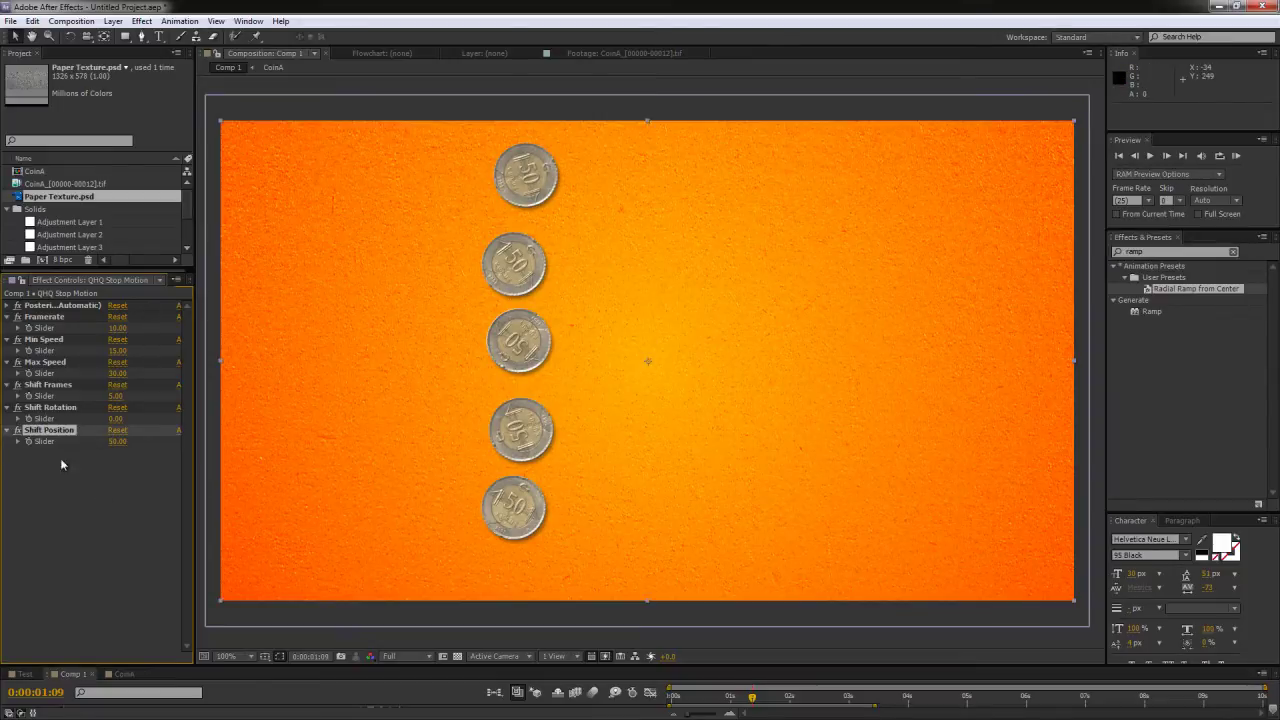
Add a new adjustment layer above all other layers in Comp 1
{"action": "left_click_drag", "start_coordinate": [331, 585], "coordinate": [333, 340]}
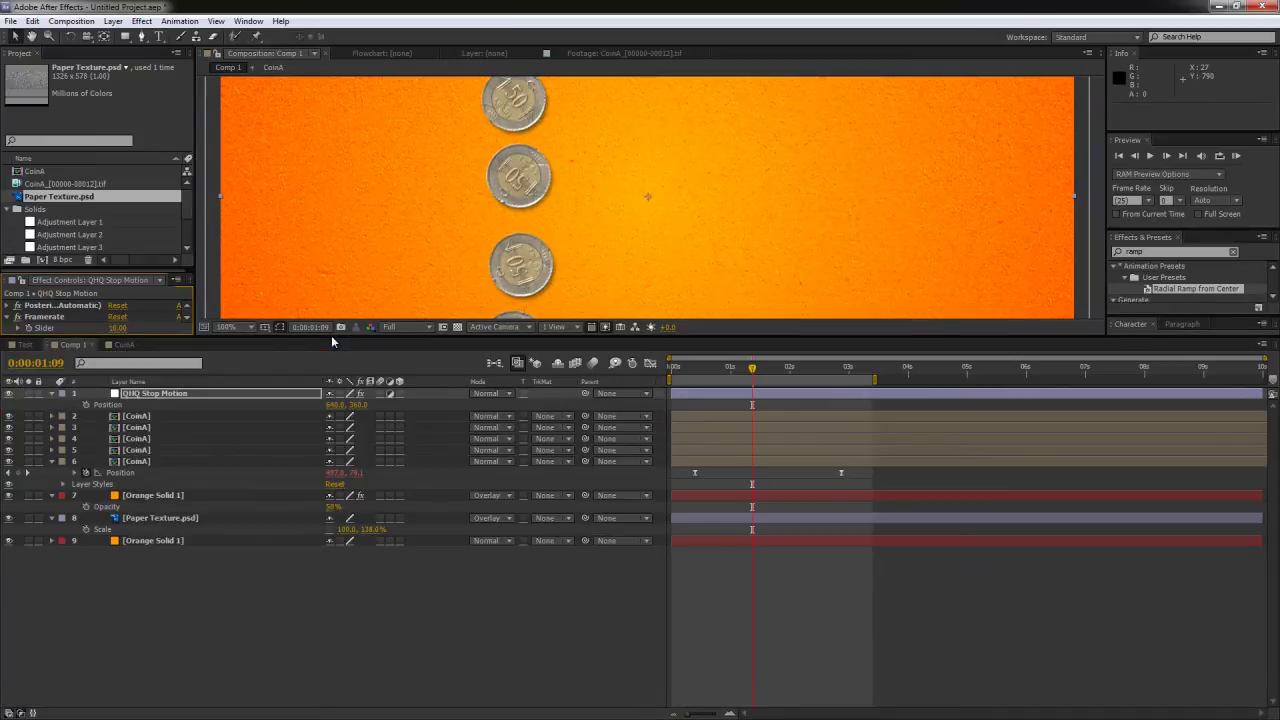
{"action": "left_click", "coordinate": [220, 626]}
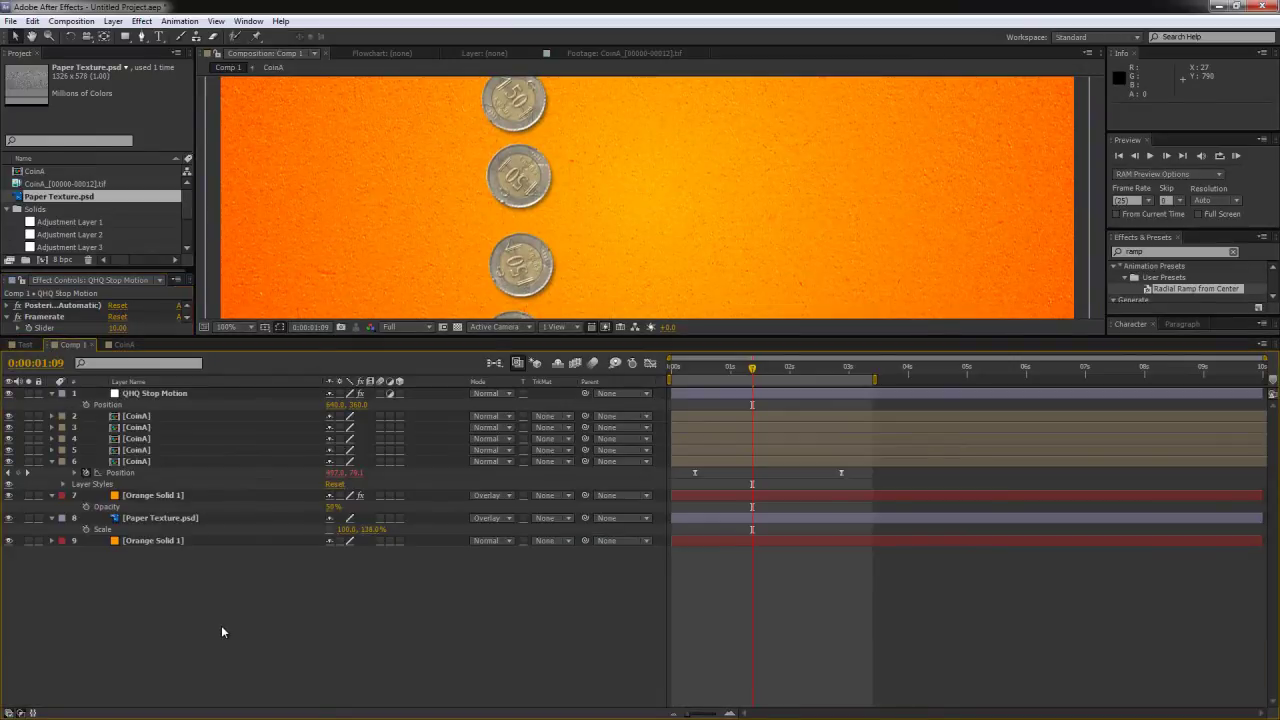
{"action": "key", "text": "ctrl+alt+y"}
{"action": "key", "text": "Return"}
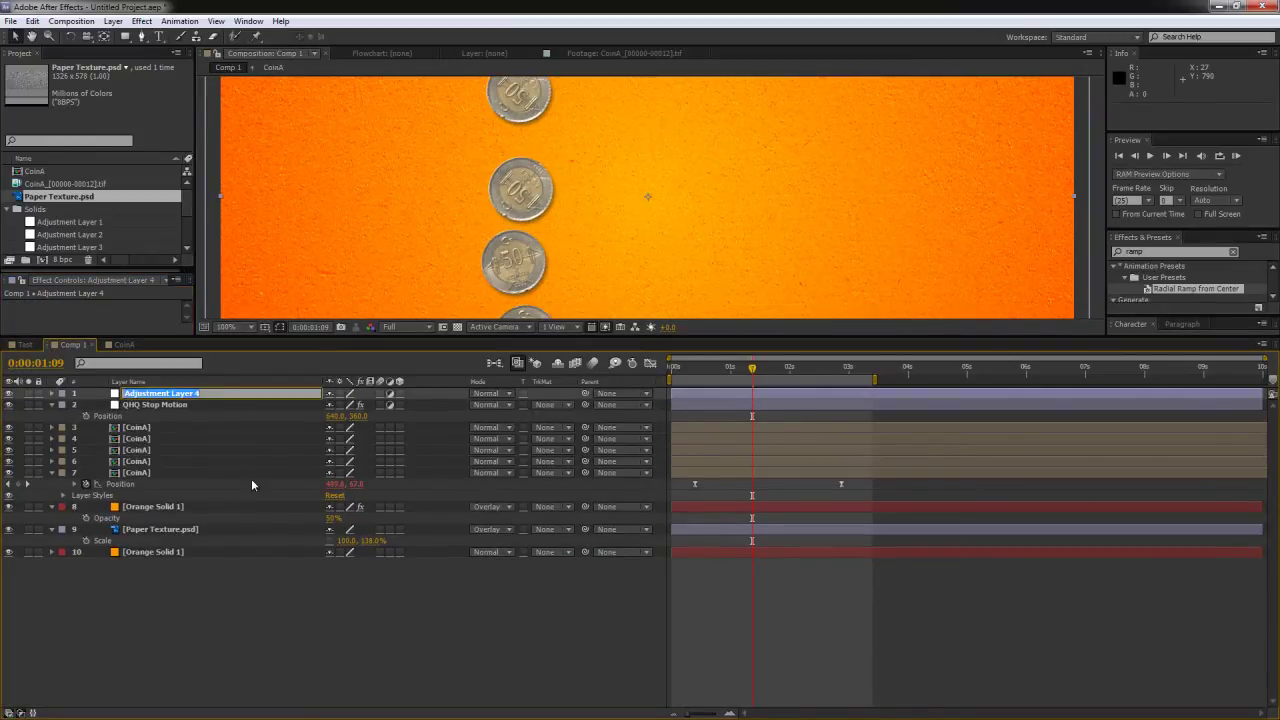
{"action": "left_click", "coordinate": [776, 650]}
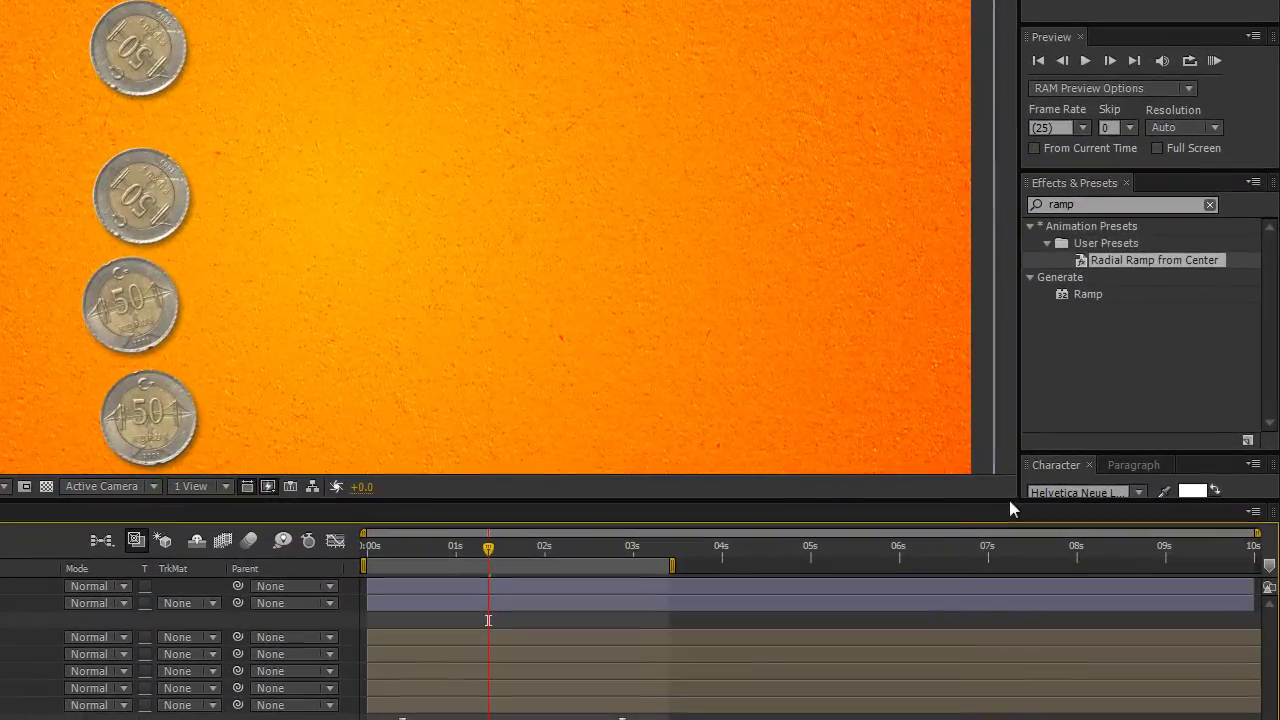
Search the presets for "qhq", rename the new adjustment layer QHQ Glitch Camera, and place it below QHQ Stop Motion
{"action": "left_click", "coordinate": [1101, 205]}
{"action": "type", "text": "qhq"}
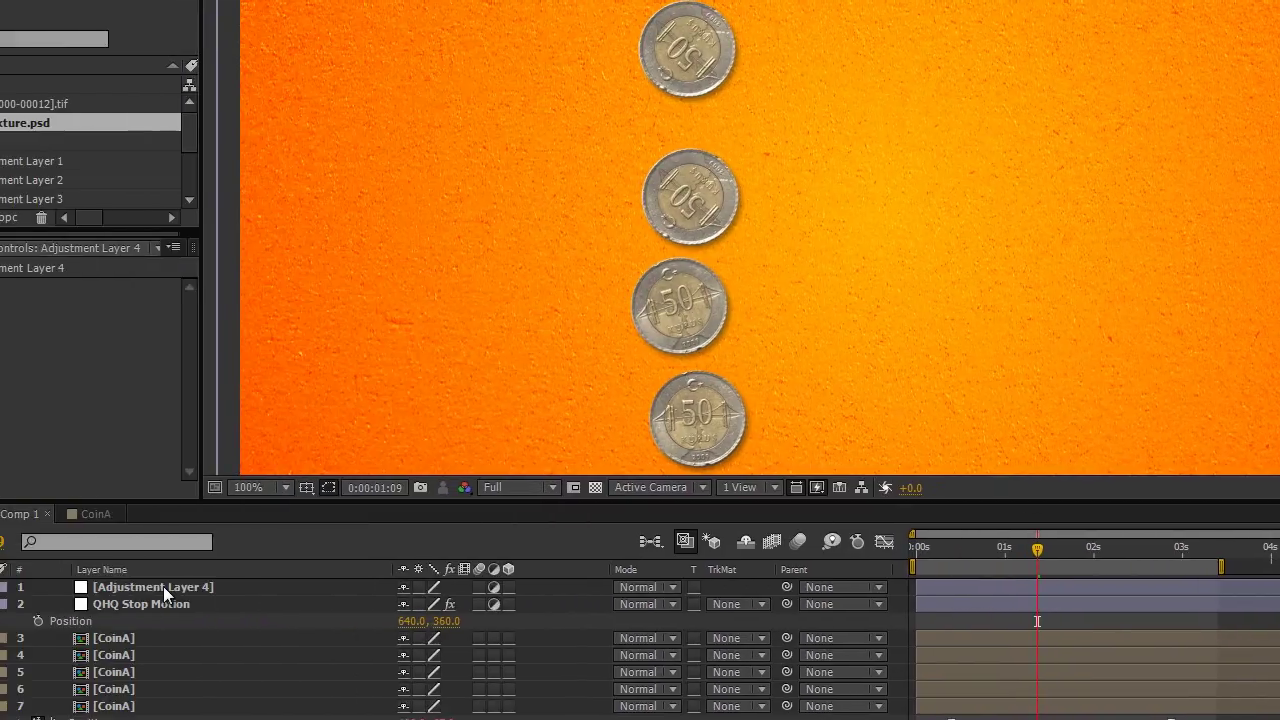
{"action": "key", "text": "Return"}
{"action": "type", "text": "QHQ"}
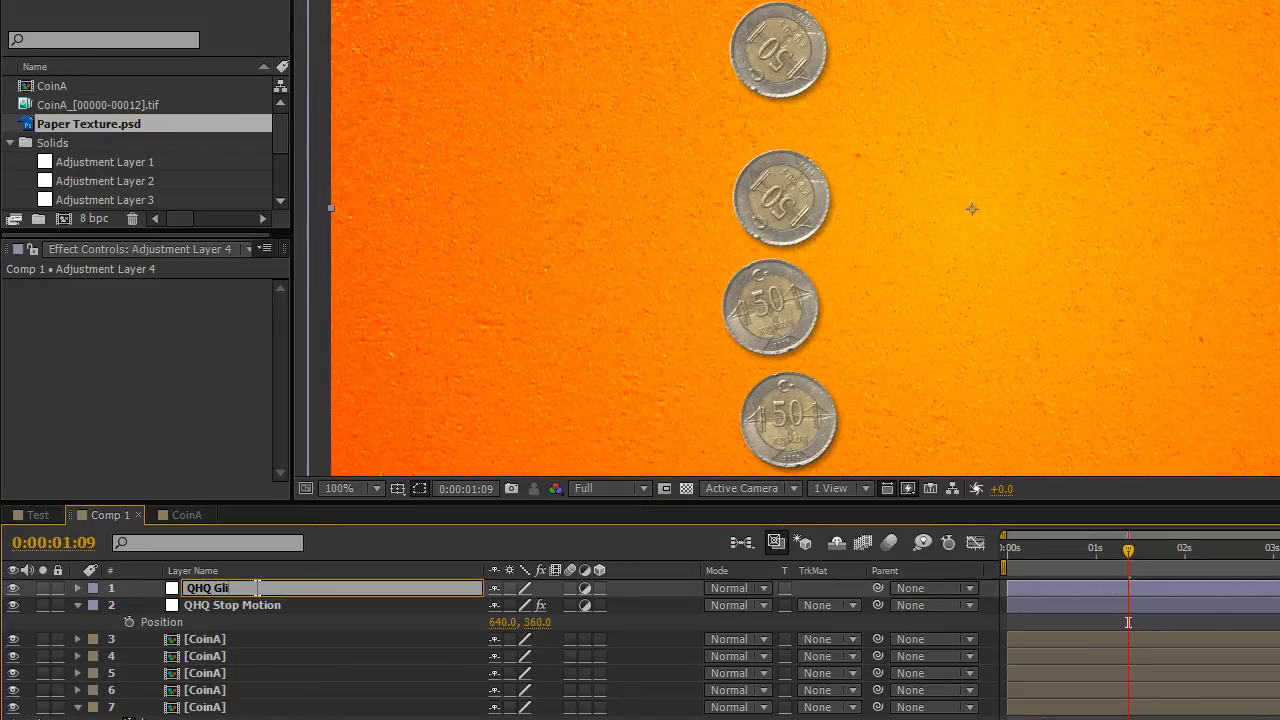
{"action": "type", "text": " Glitch Camera"}
{"action": "key", "text": "Return"}
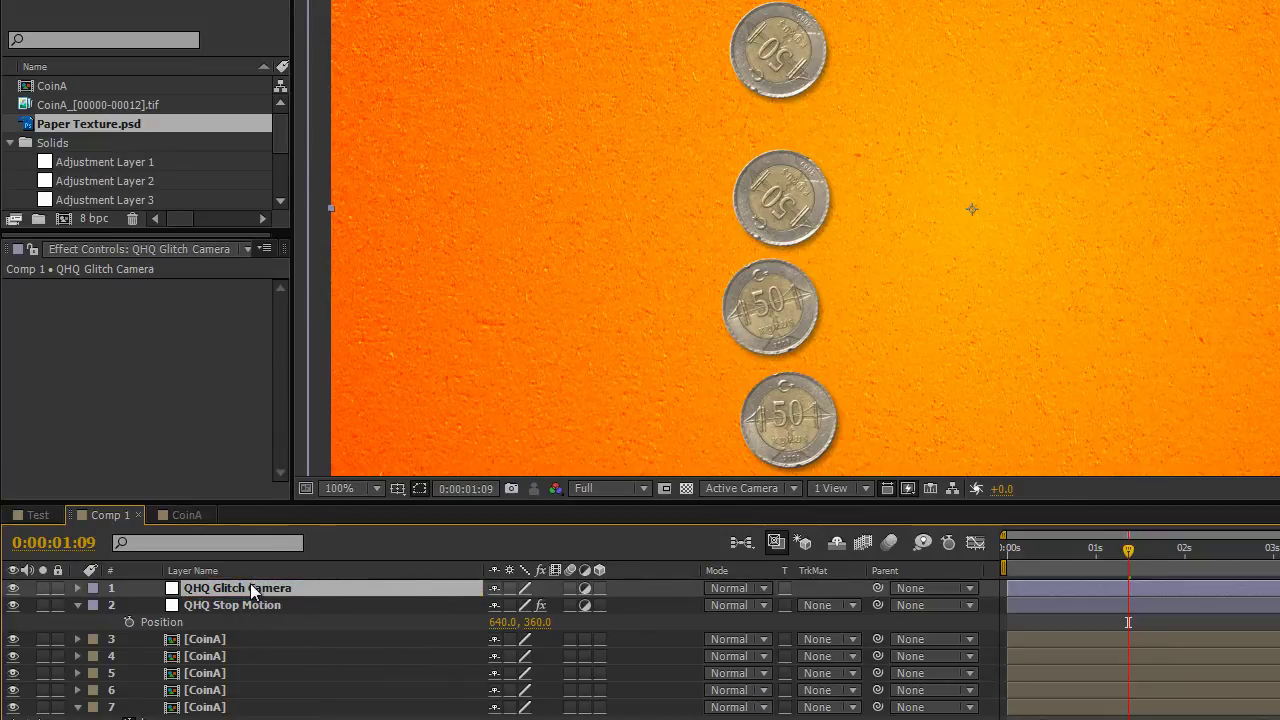
{"action": "left_click_drag", "start_coordinate": [251, 590], "coordinate": [249, 629]}
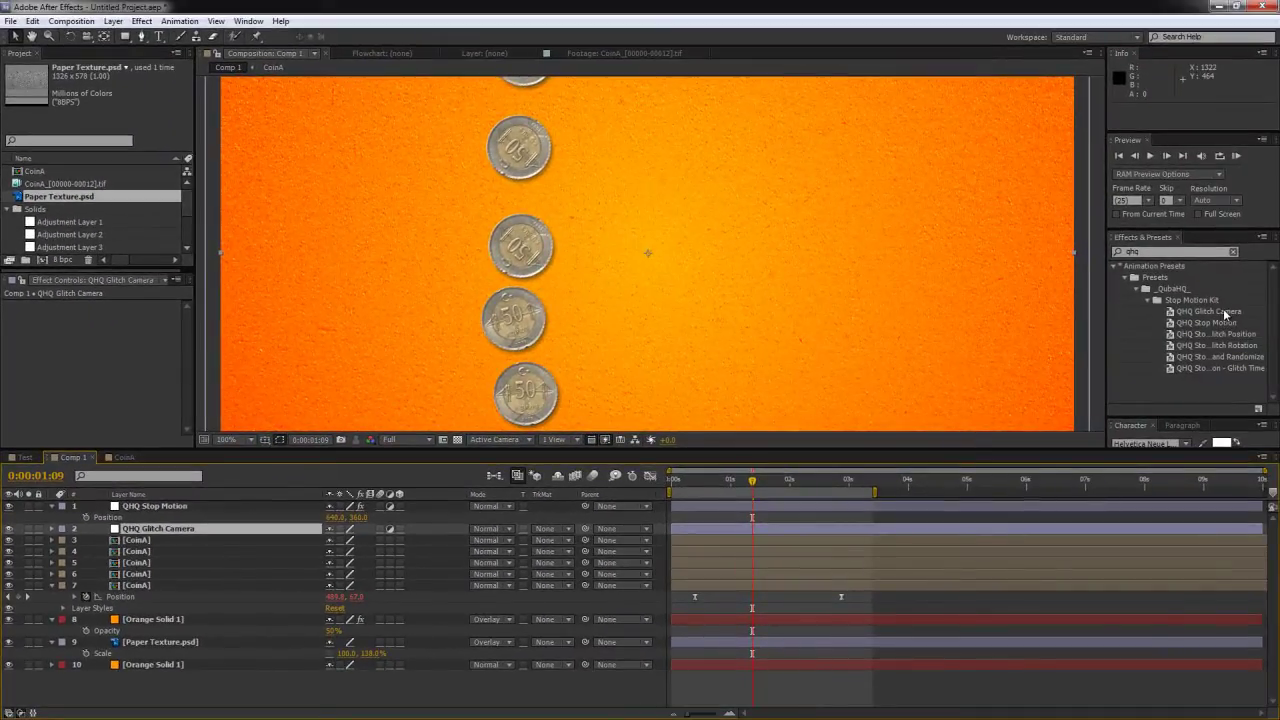
Apply the QHQ Glitch Camera preset to the QHQ Glitch Camera layer and collapse its automatic effects
{"action": "double_click", "coordinate": [1225, 314]}
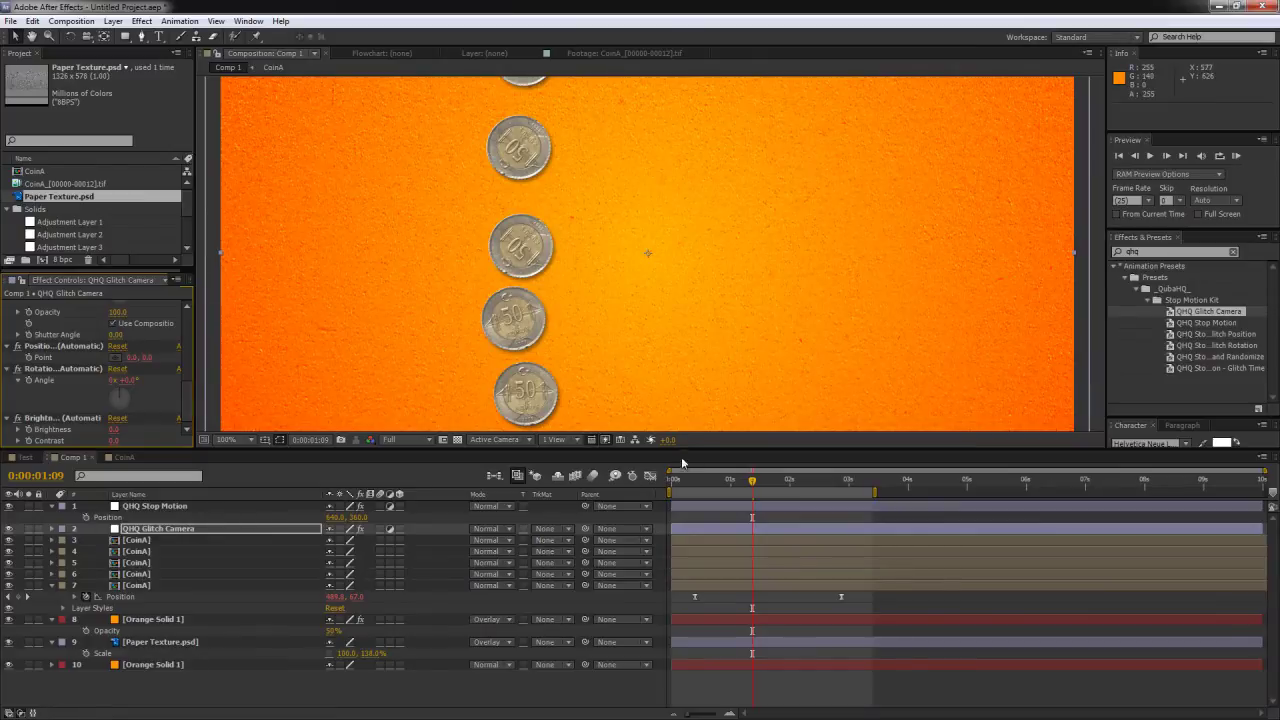
{"action": "left_click_drag", "start_coordinate": [682, 452], "coordinate": [682, 610]}
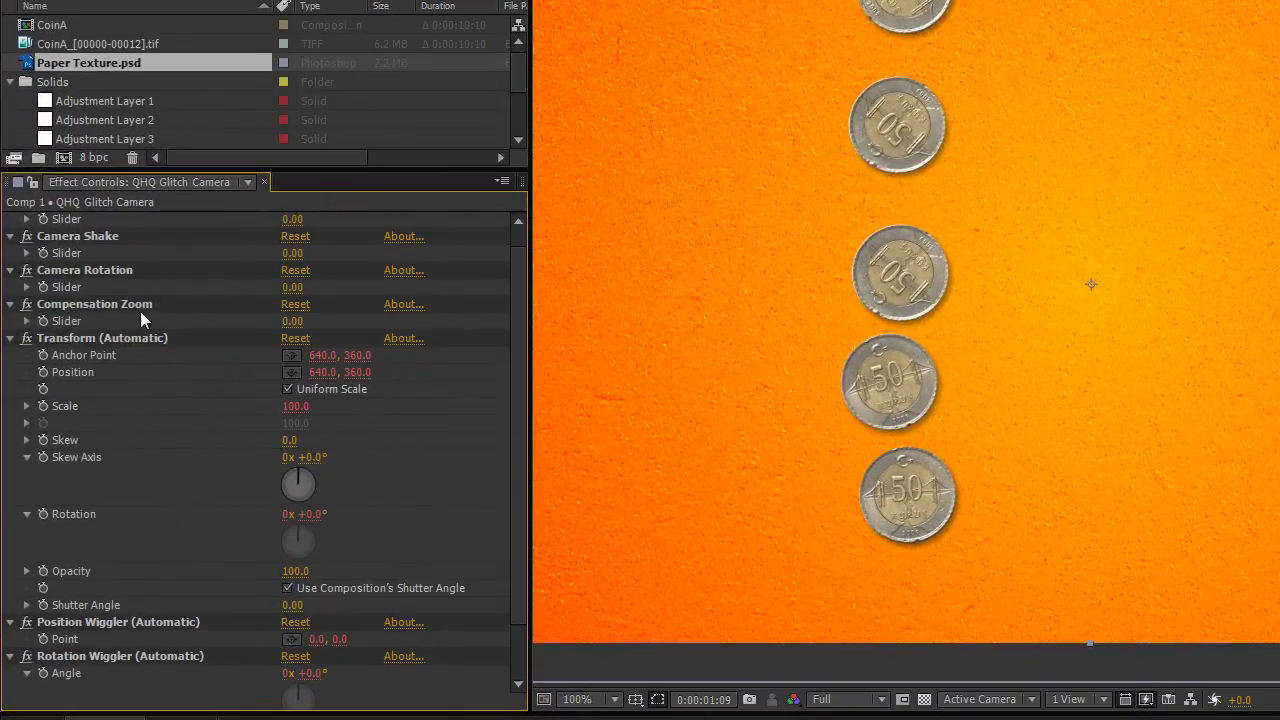
{"action": "left_click", "coordinate": [12, 338]}
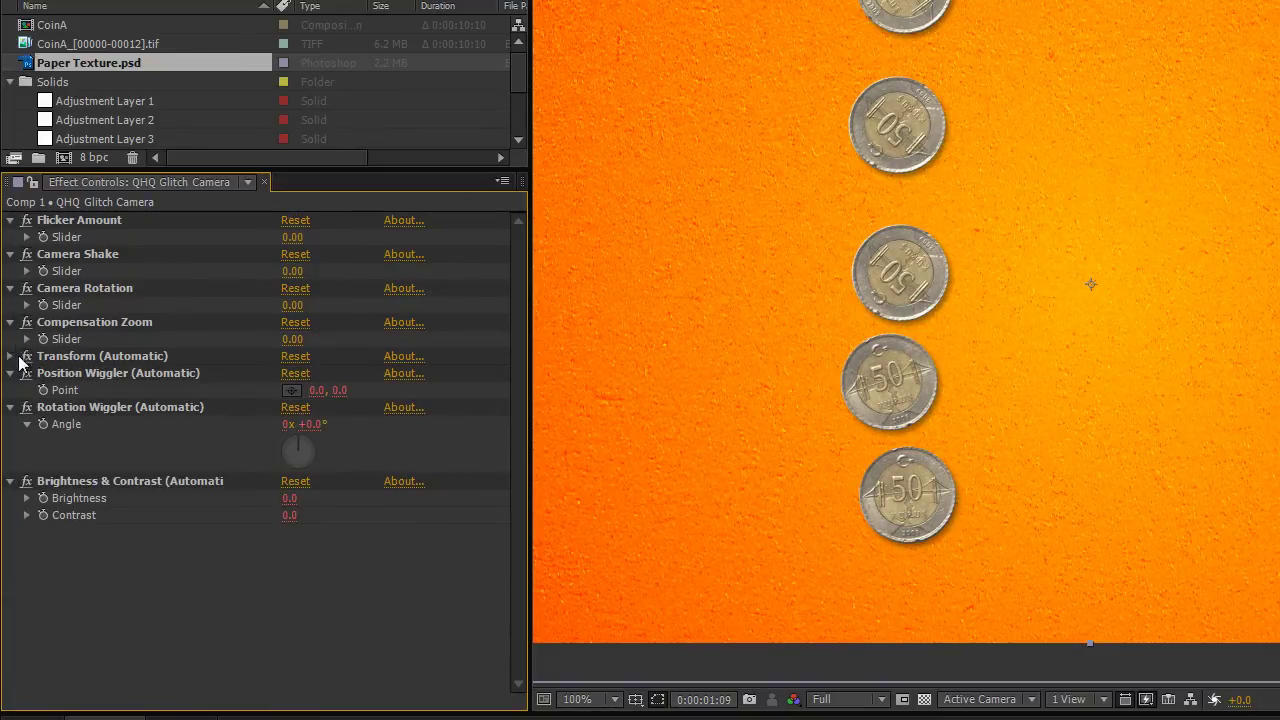
{"action": "left_click", "coordinate": [11, 373]}
{"action": "left_click", "coordinate": [11, 390]}
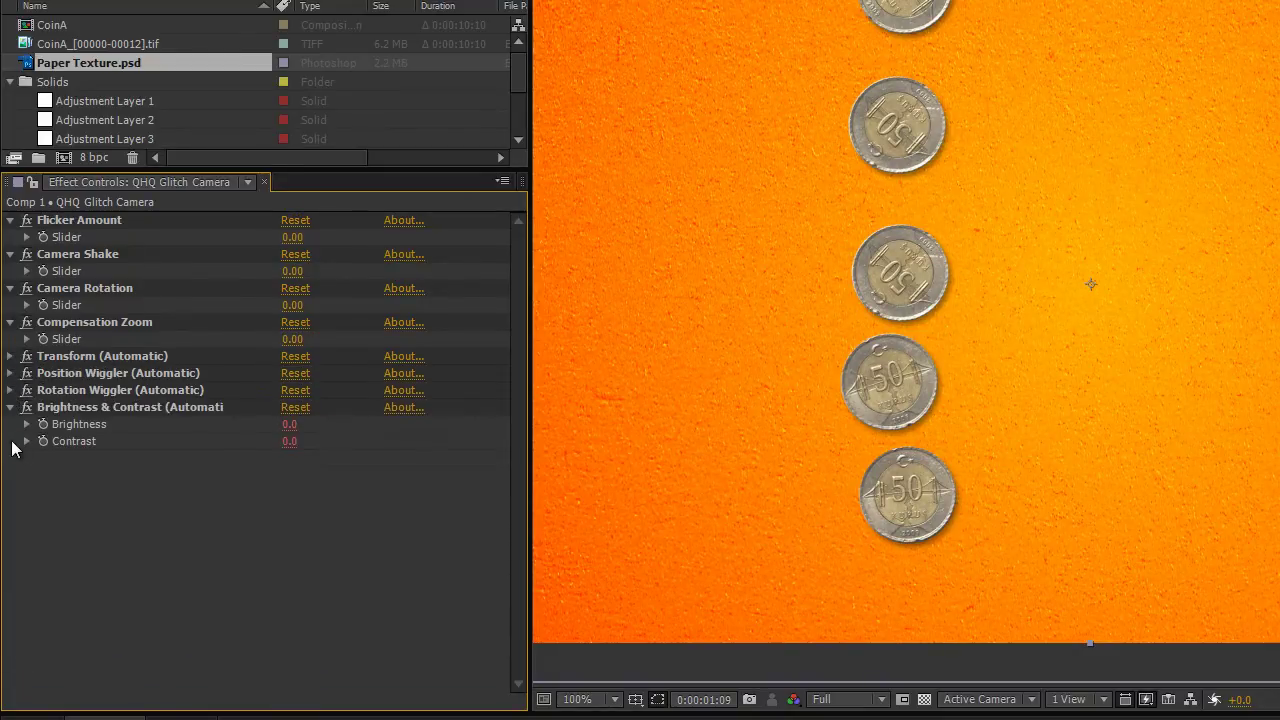
{"action": "left_click", "coordinate": [10, 407]}
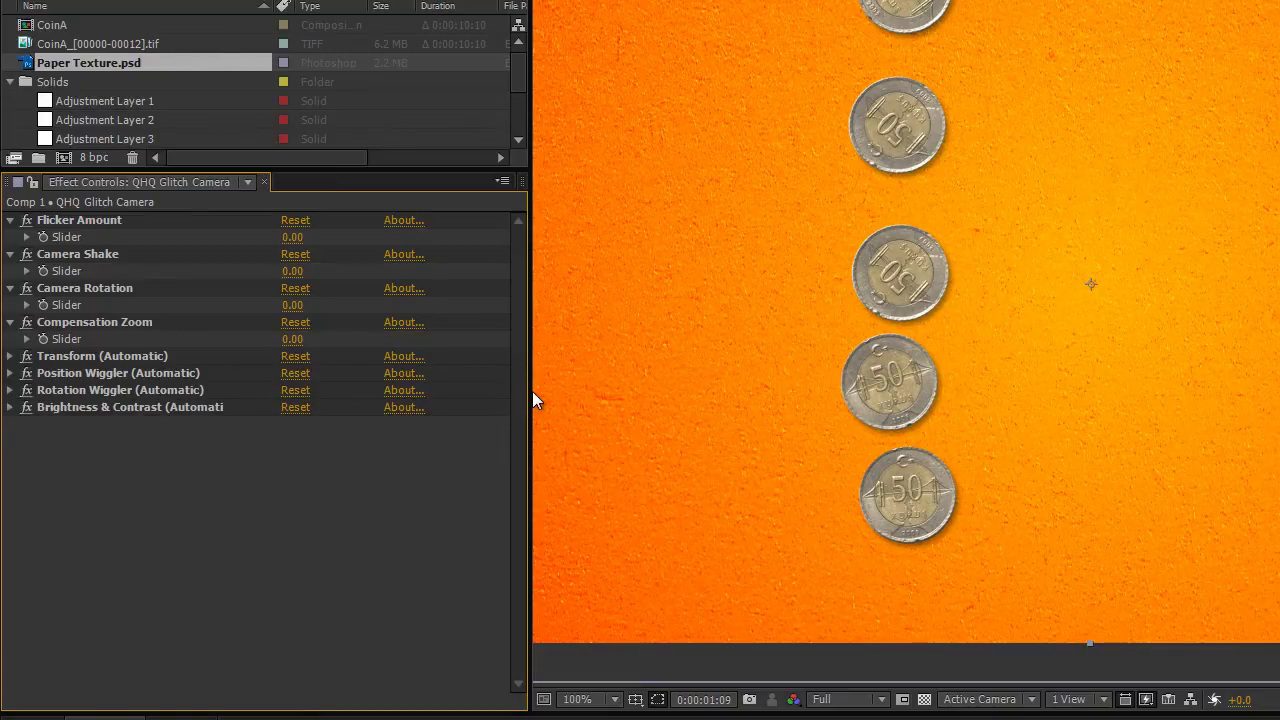
{"action": "left_click_drag", "start_coordinate": [532, 391], "coordinate": [317, 390]}
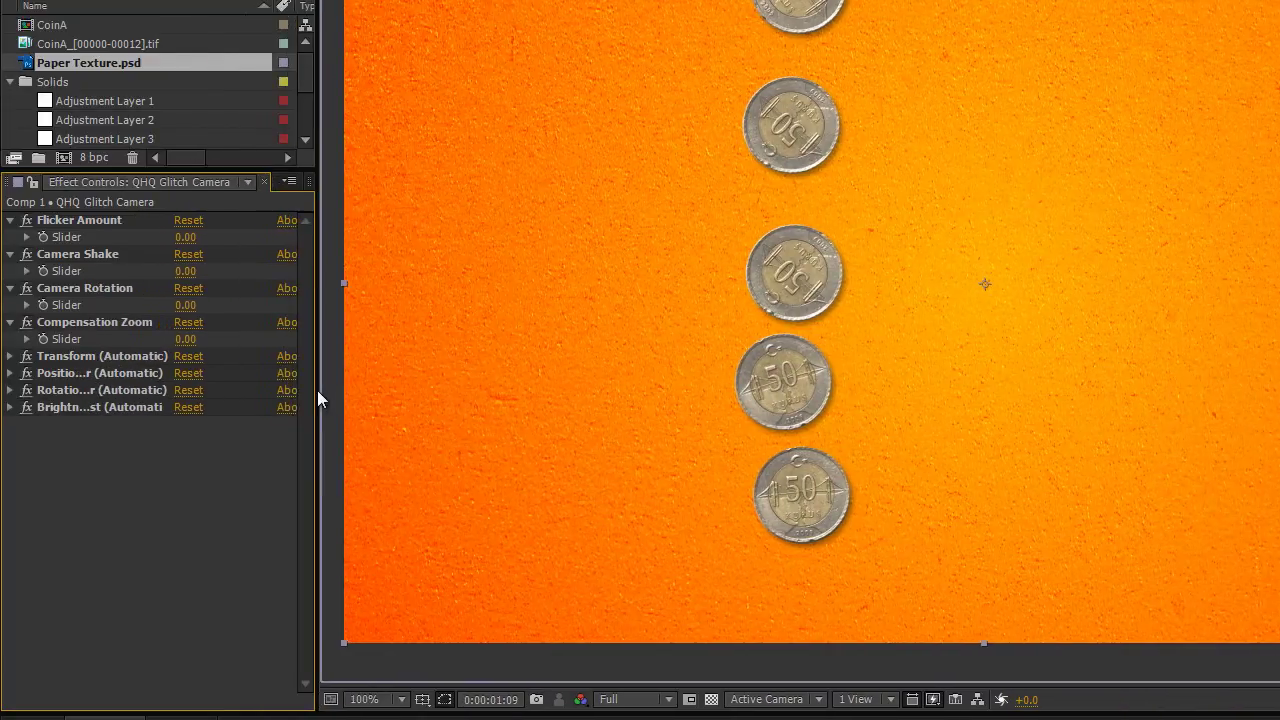
Set the Flicker Amount and Camera Shake sliders of the QHQ Glitch Camera layer to 10 each
{"action": "left_click", "coordinate": [185, 237]}
{"action": "type", "text": "10"}
{"action": "key", "text": "Return"}
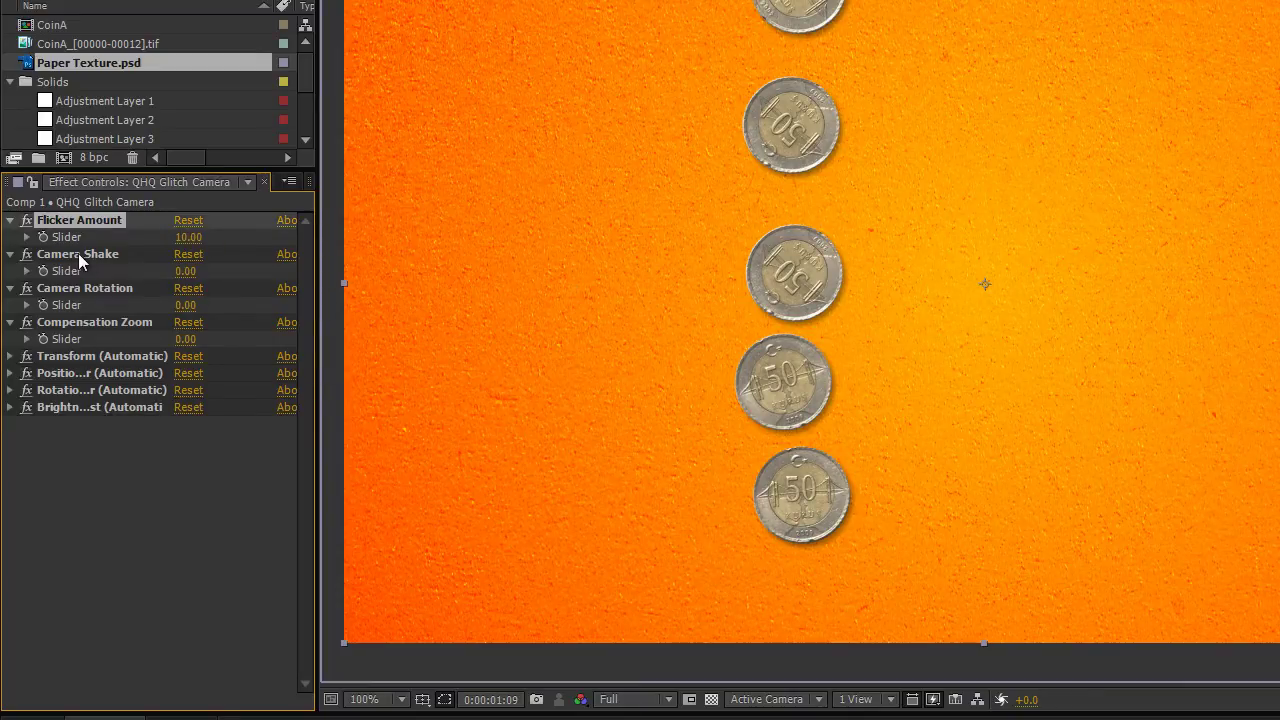
{"action": "left_click", "coordinate": [185, 271]}
{"action": "type", "text": "10"}
{"action": "key", "text": "Return"}
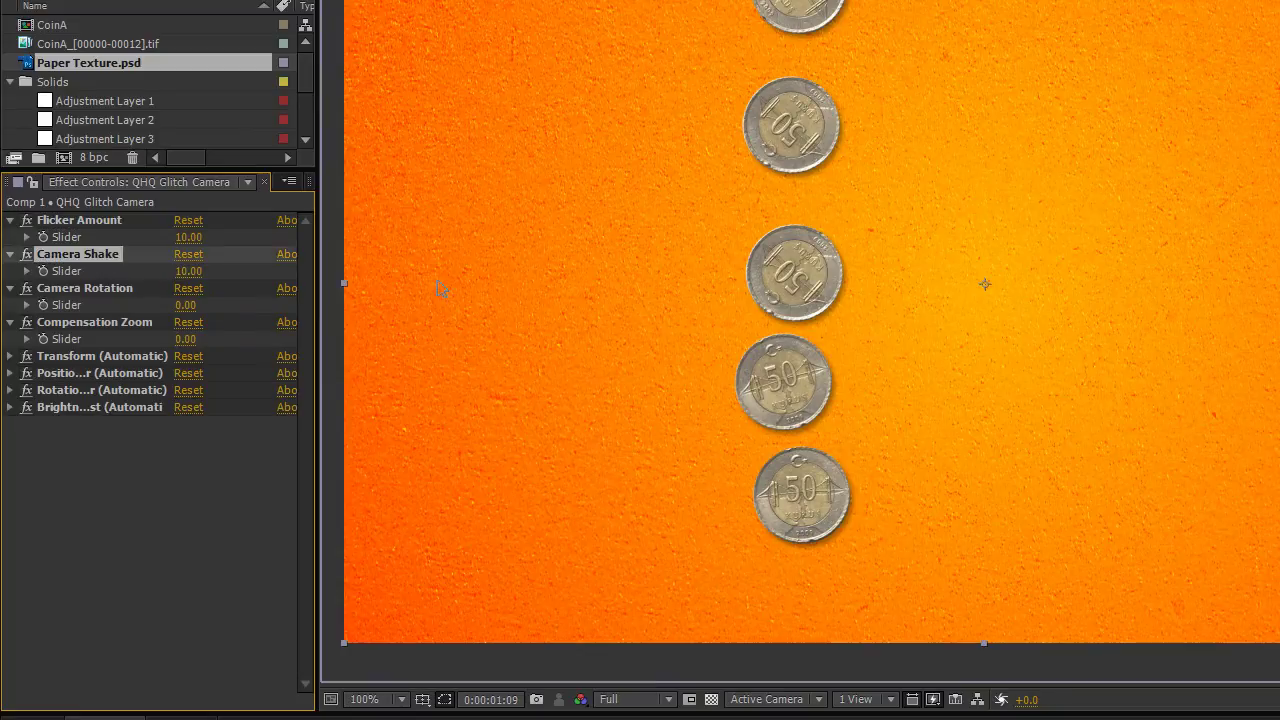
Set the Camera Rotation slider of the QHQ Glitch Camera layer to 2 and its Compensation Zoom slider to 5
{"action": "left_click", "coordinate": [185, 305]}
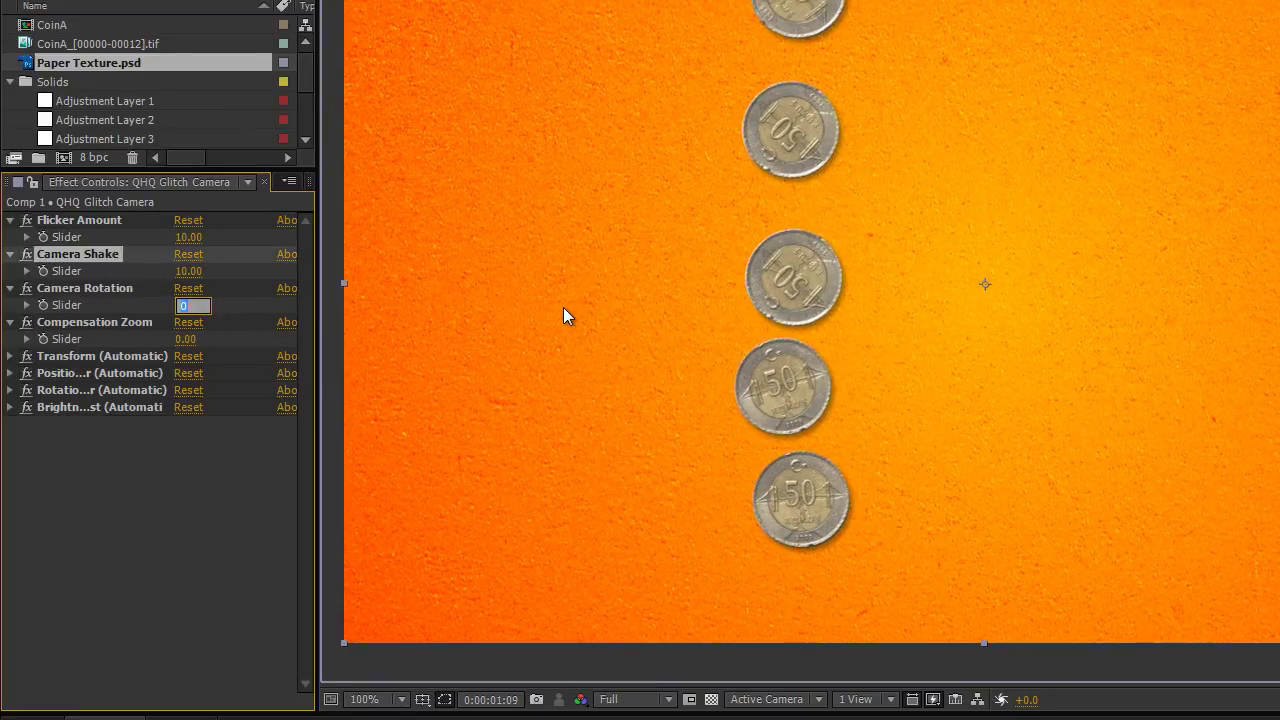
{"action": "type", "text": "2"}
{"action": "key", "text": "Return"}
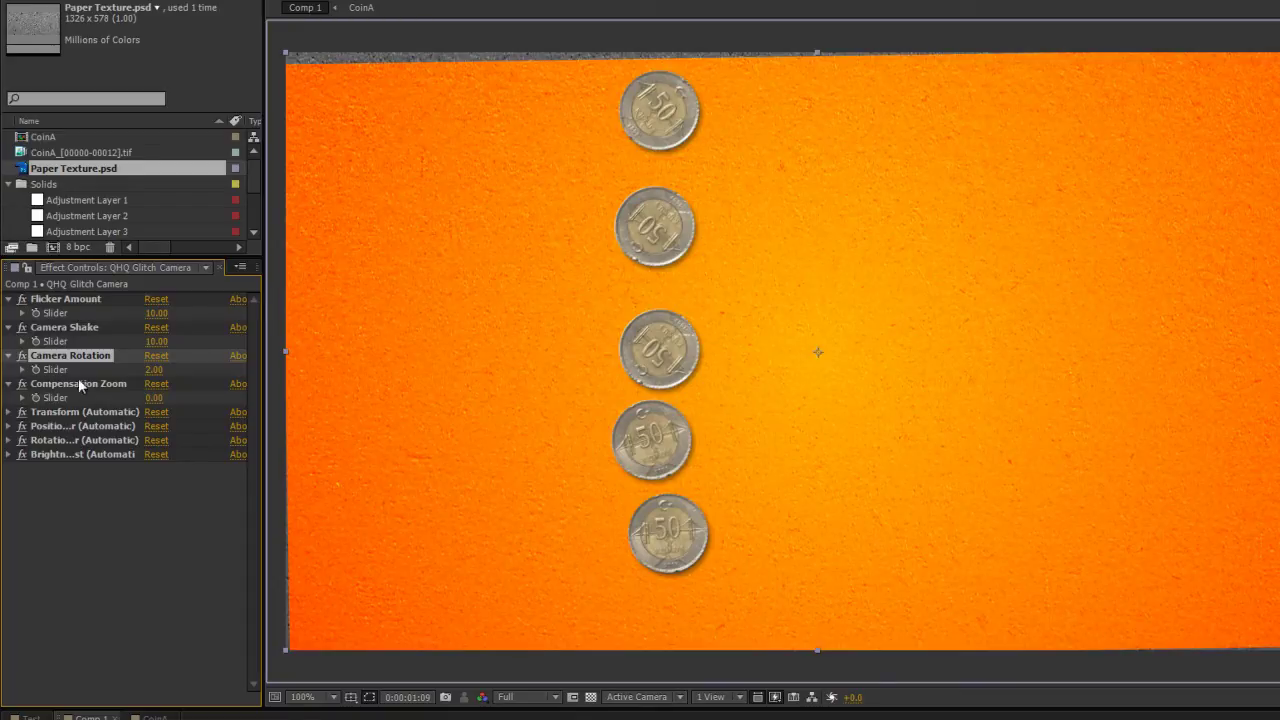
{"action": "left_click", "coordinate": [154, 397]}
{"action": "type", "text": "1"}
{"action": "key", "text": "Return"}
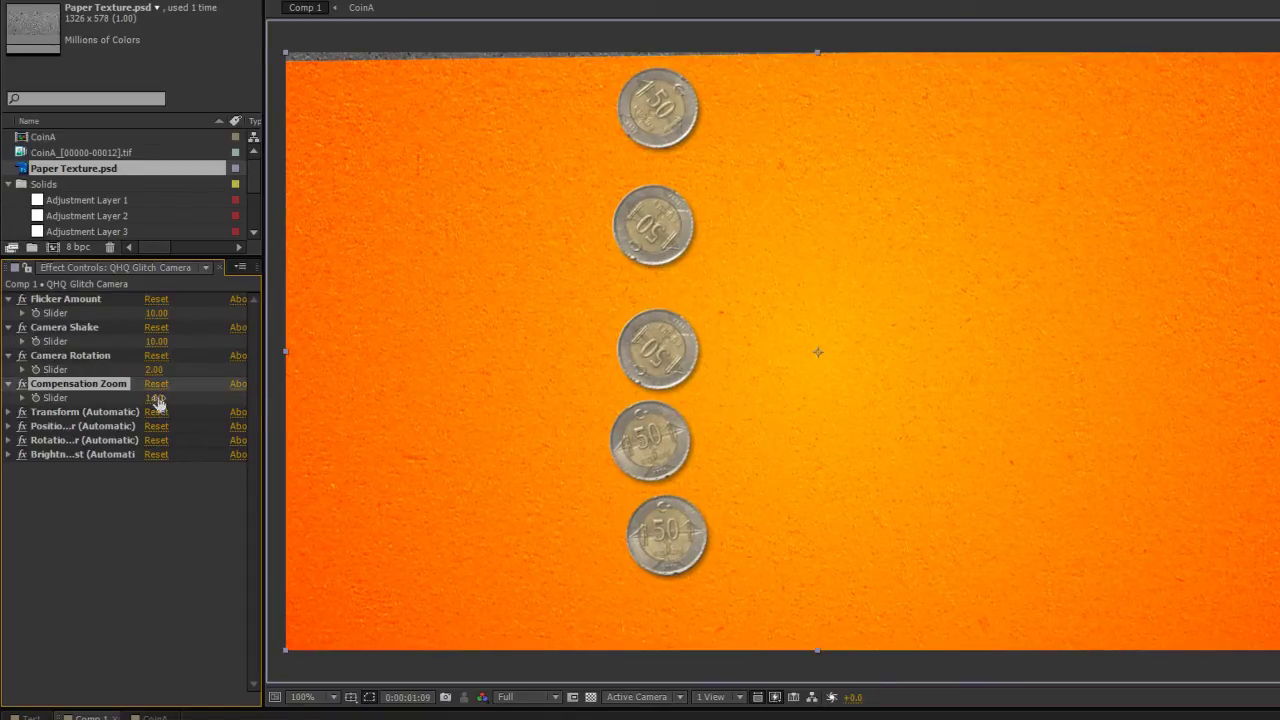
{"action": "left_click_drag", "start_coordinate": [156, 397], "coordinate": [191, 396]}
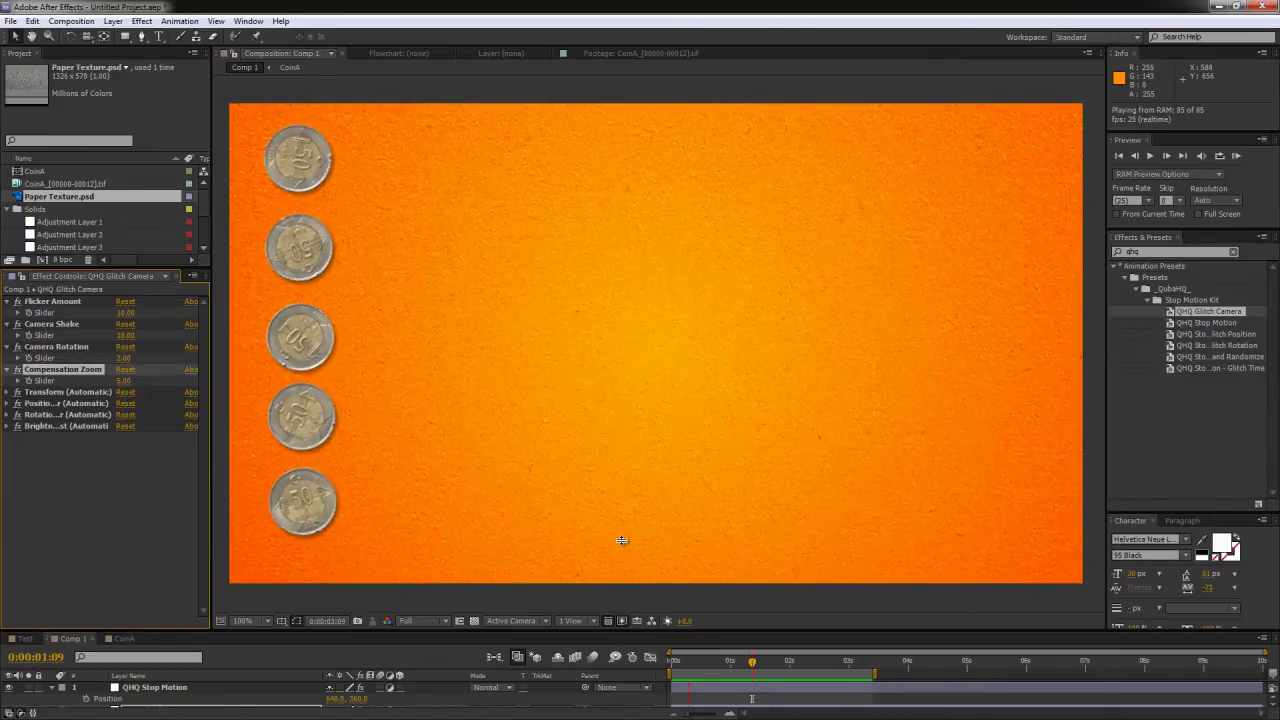
Preview the coin animation in Comp 1 with the camera glitch in an enlarged composition view
{"action": "key", "text": "space"}
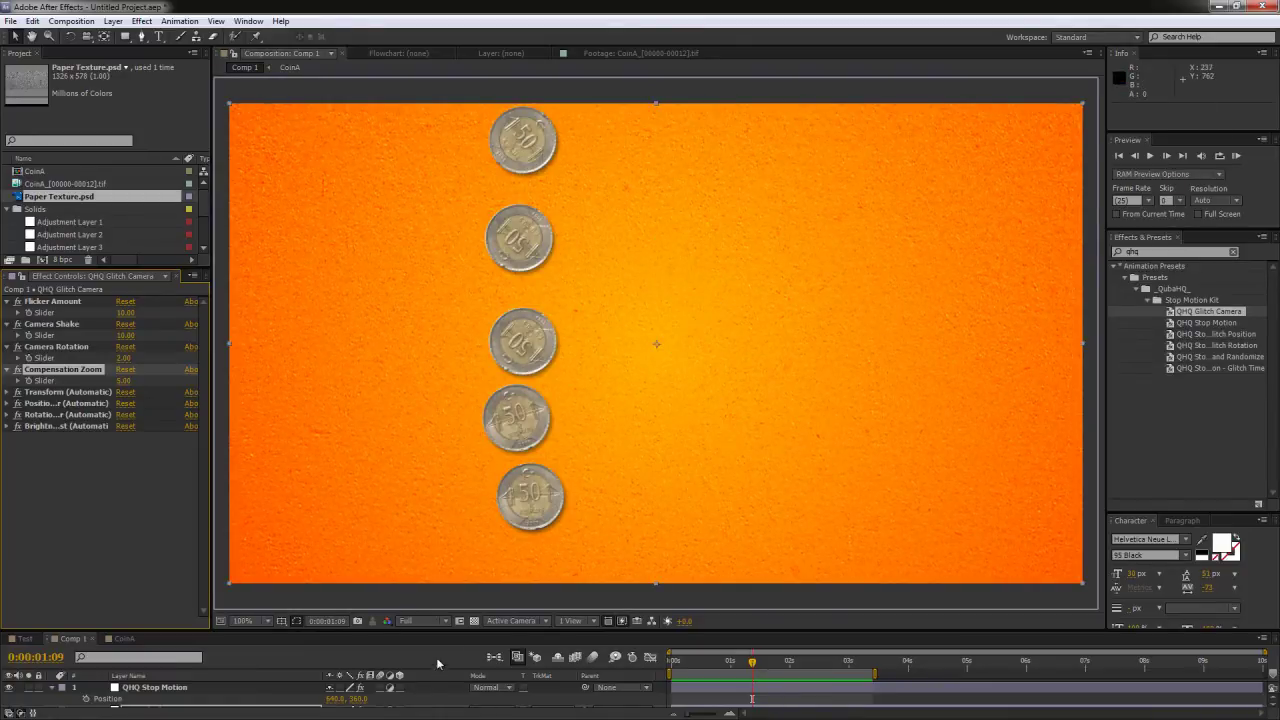
{"action": "left_click_drag", "start_coordinate": [455, 630], "coordinate": [467, 548]}
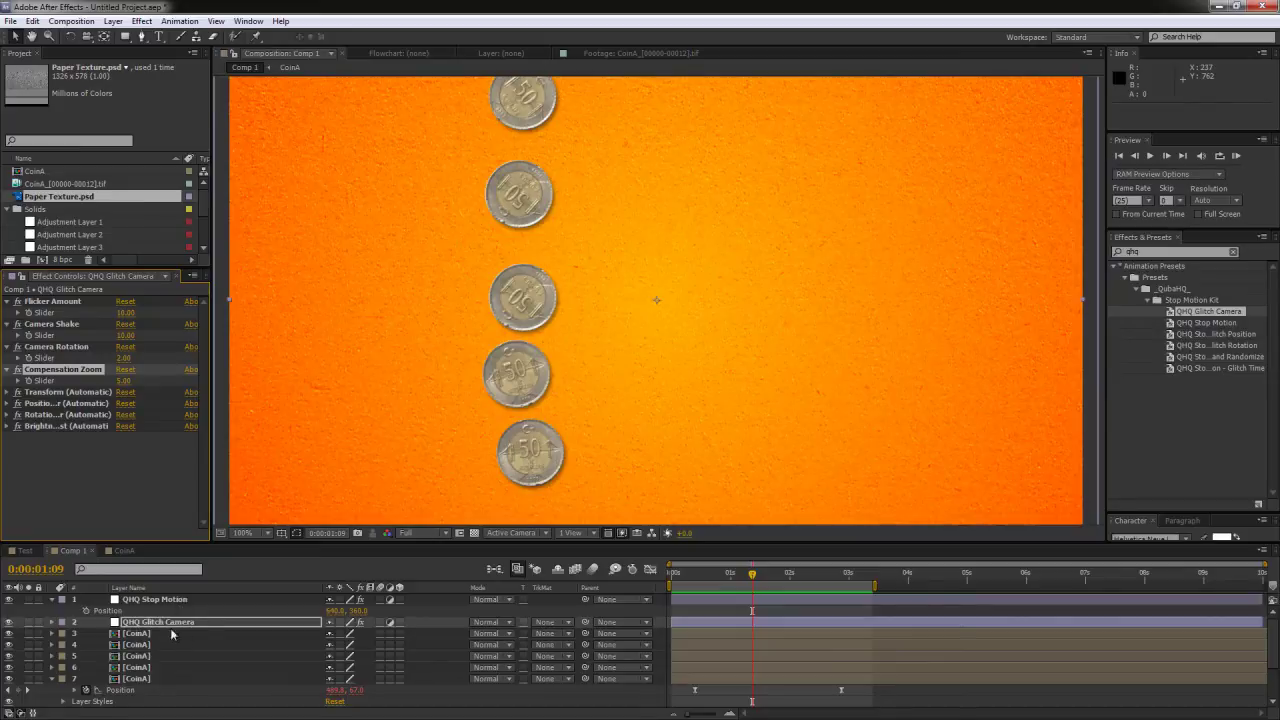
{"action": "left_click_drag", "start_coordinate": [765, 543], "coordinate": [769, 615]}
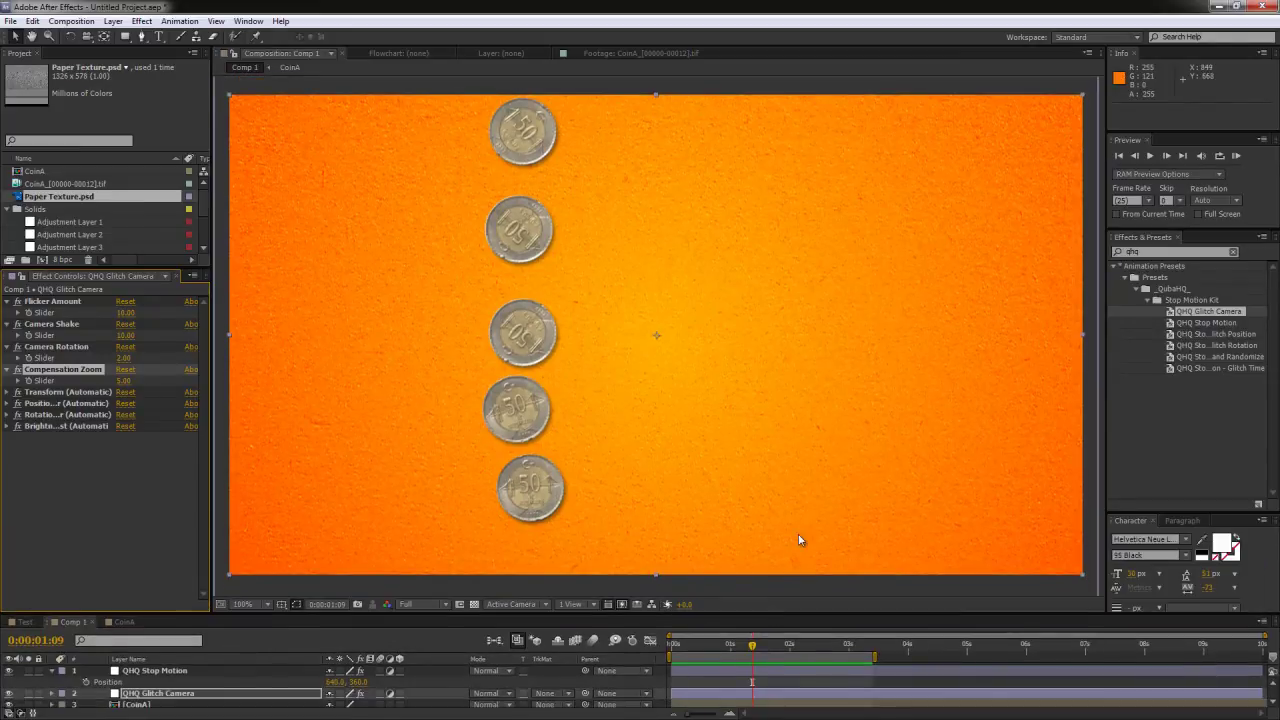
{"action": "key", "text": "KP_0"}
{"action": "left_click_drag", "start_coordinate": [163, 265], "coordinate": [163, 355]}
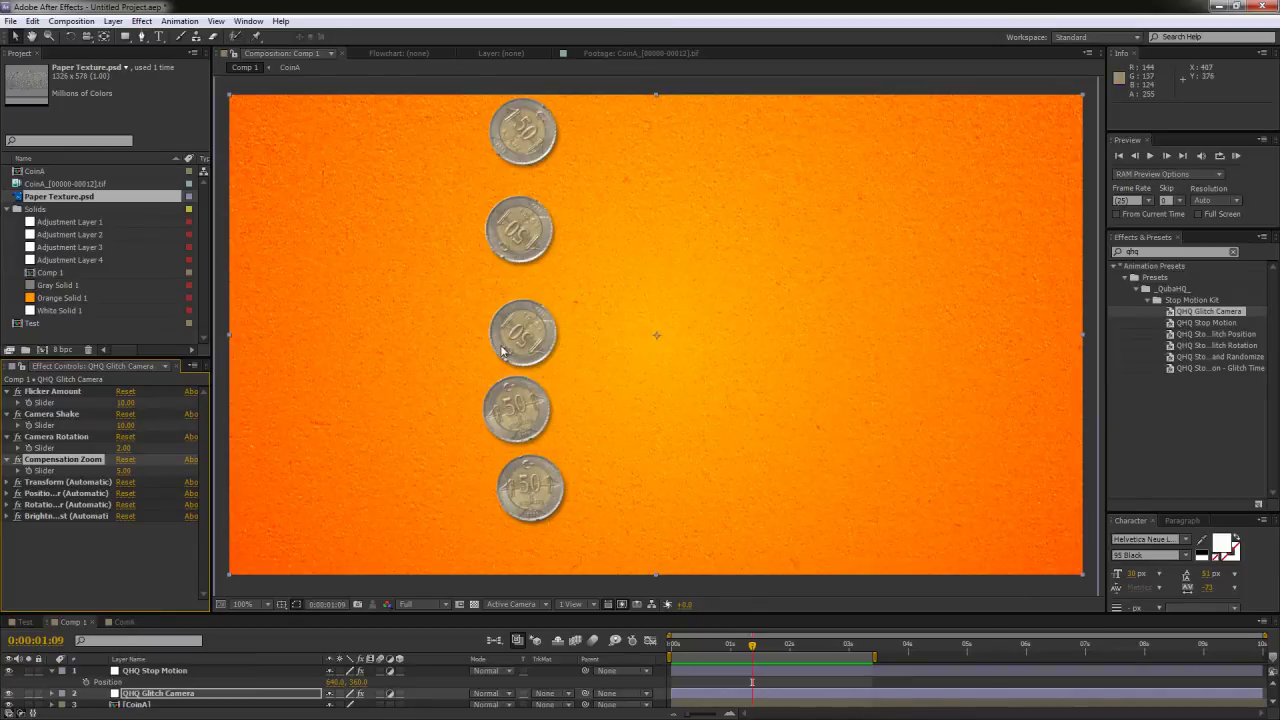
Open the project 000_QHQ_StopMotion.aep from the QHQ_StopMotionKit folder without saving the current project, and accept its version conversion
{"action": "left_click", "coordinate": [10, 21]}
{"action": "left_click", "coordinate": [46, 129]}
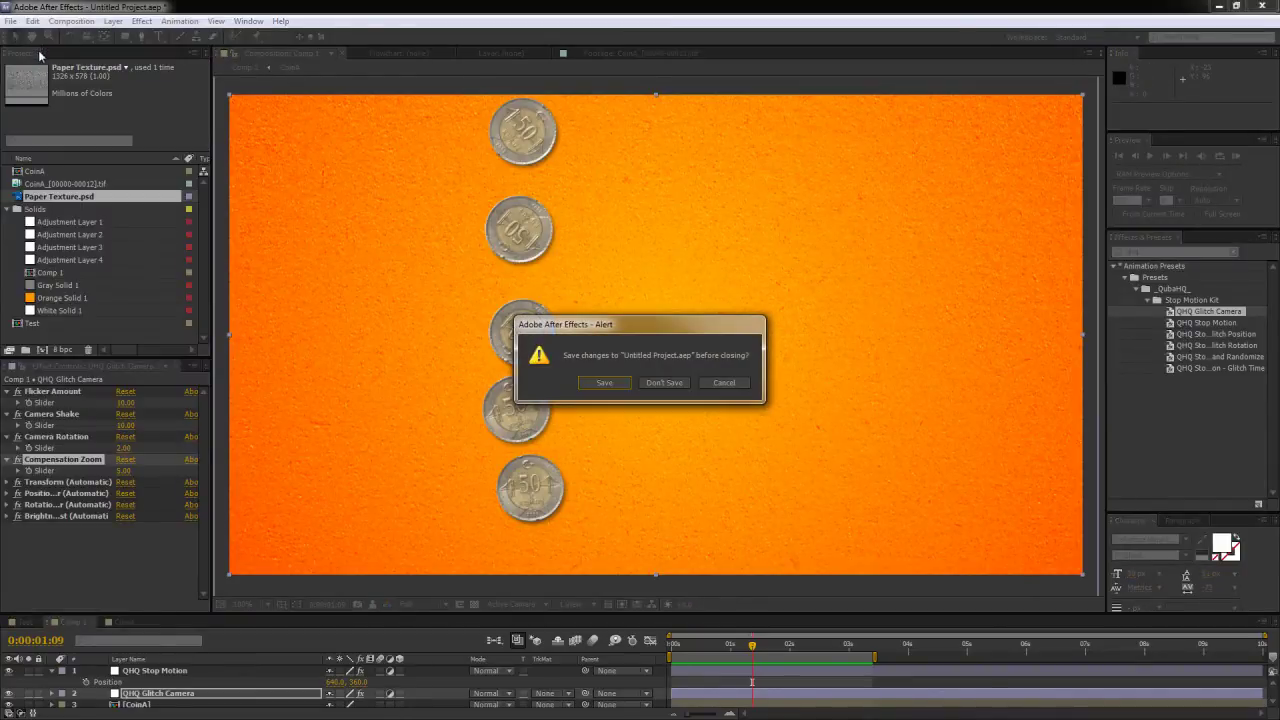
{"action": "left_click", "coordinate": [645, 385]}
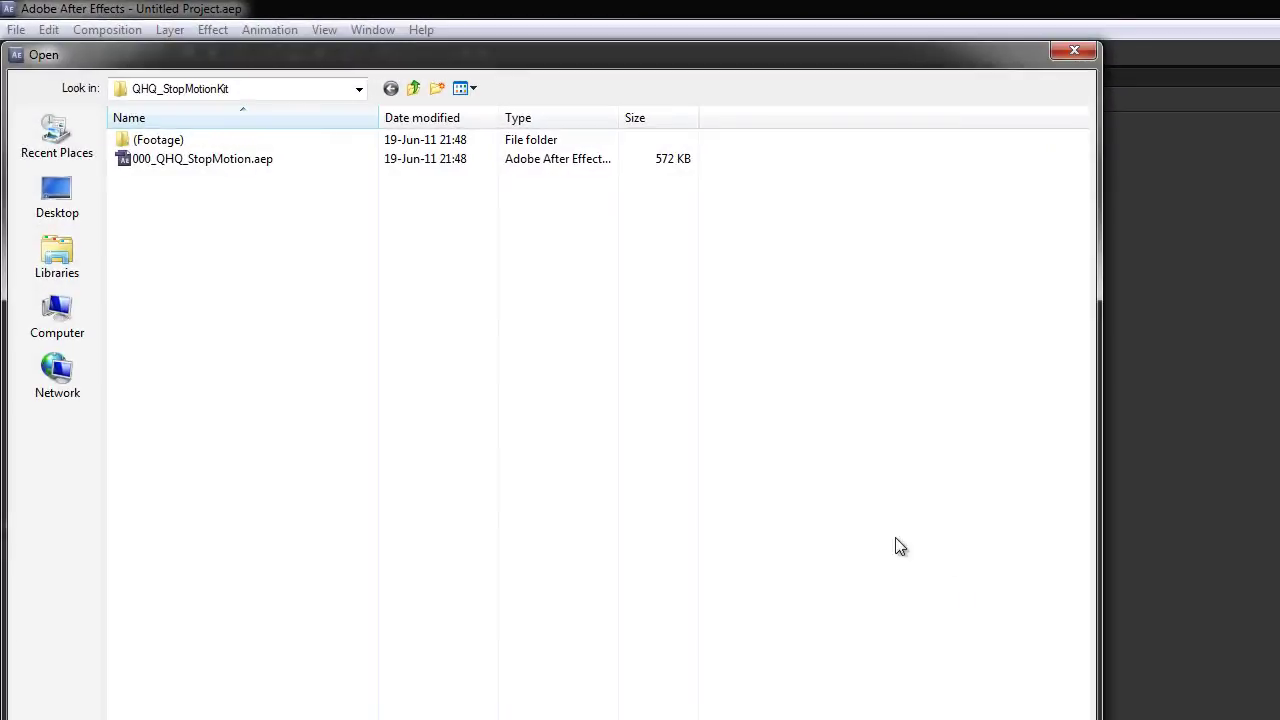
{"action": "left_click", "coordinate": [212, 160]}
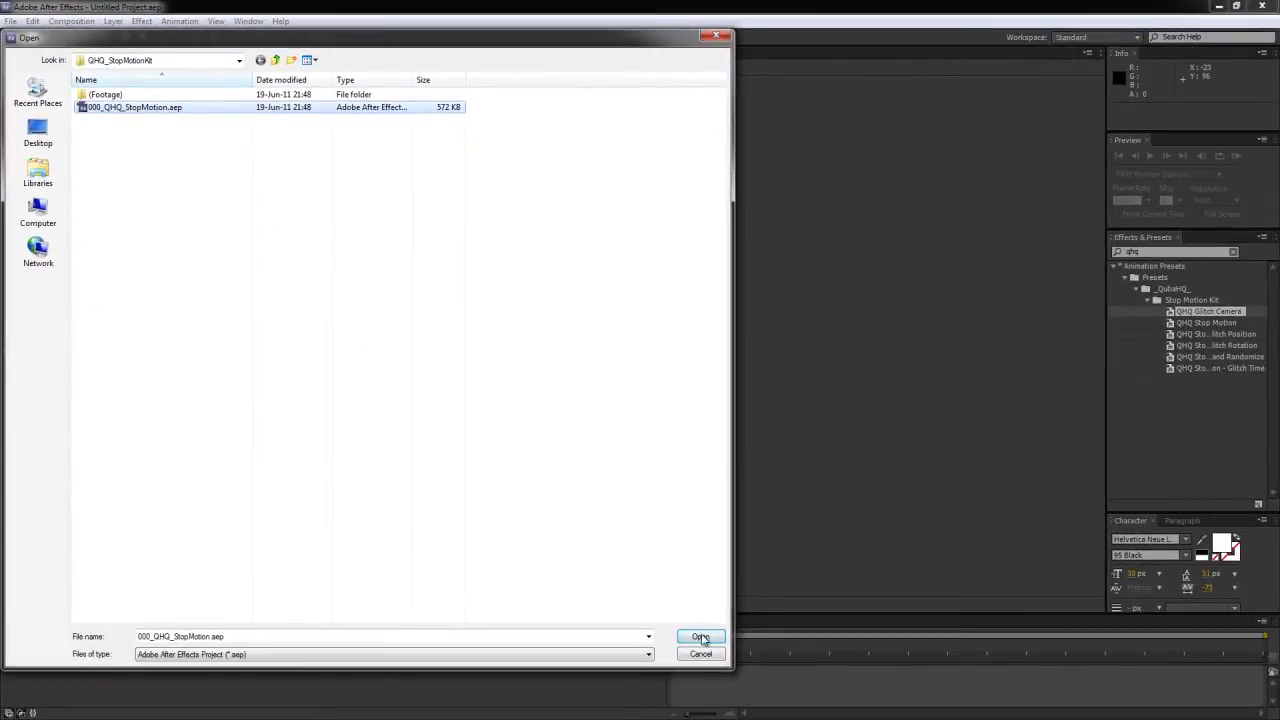
{"action": "left_click", "coordinate": [701, 638]}
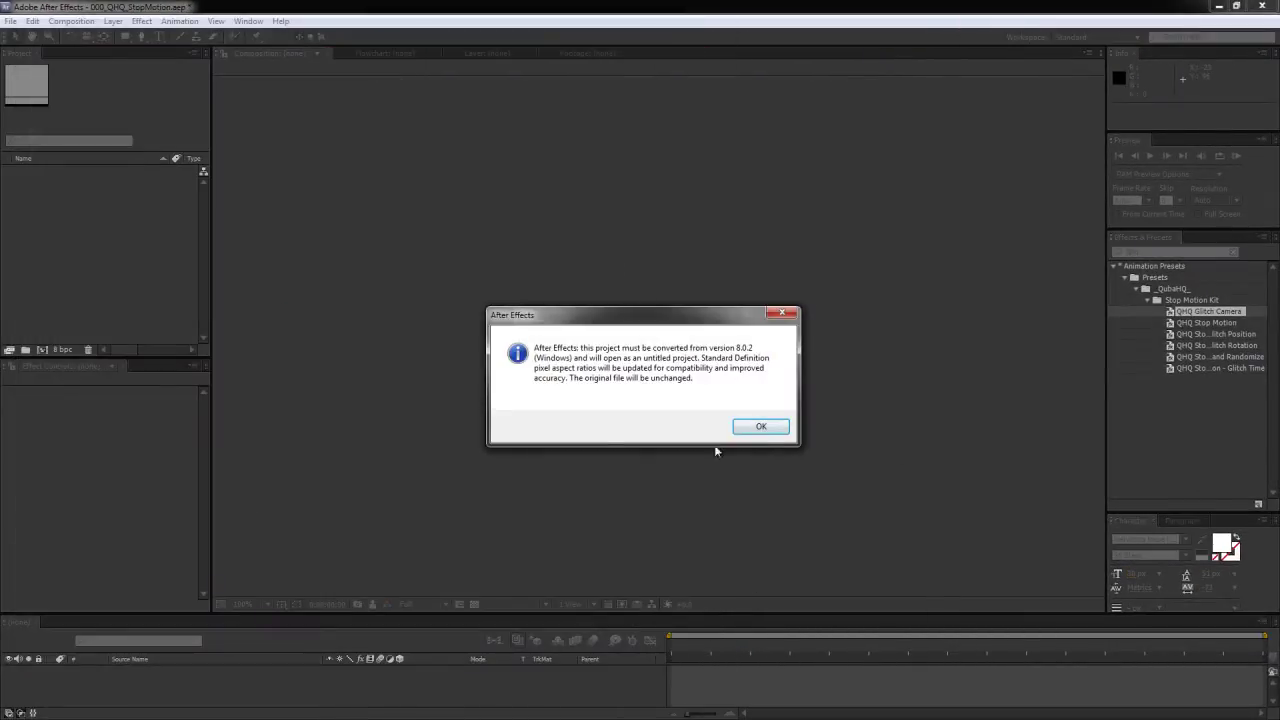
{"action": "left_click", "coordinate": [757, 427]}
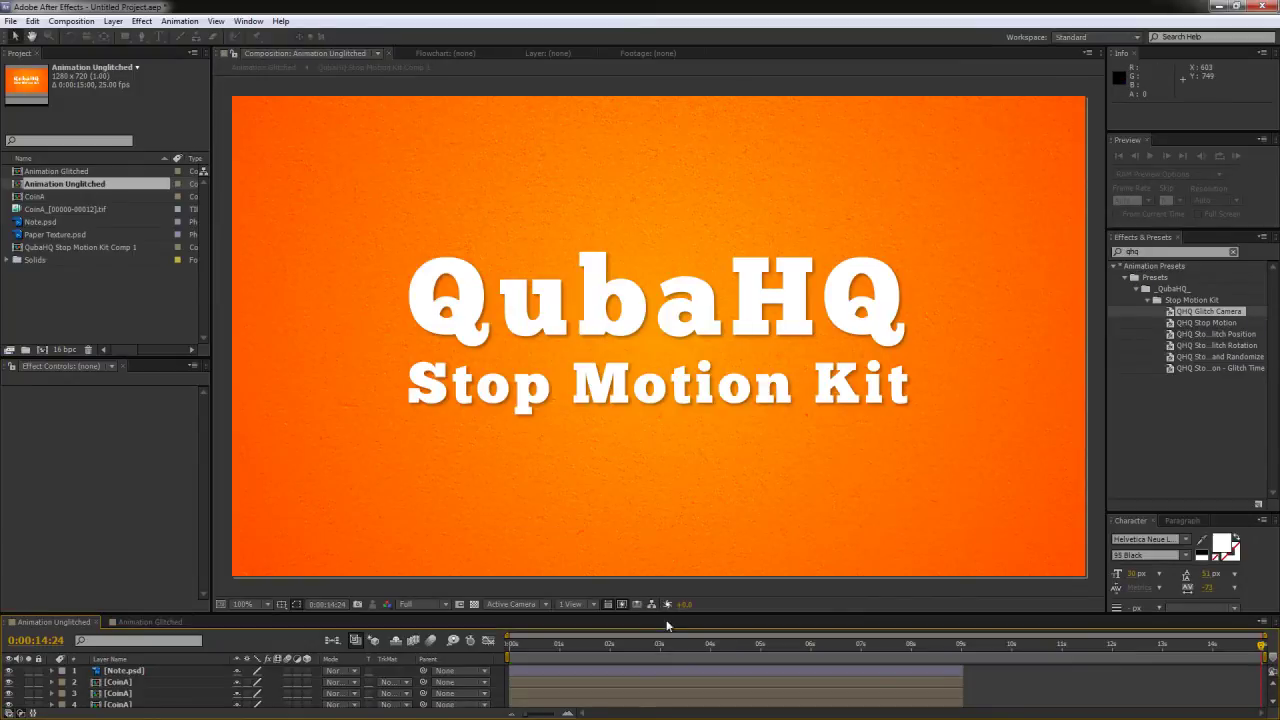
Review the layer stack of the Animation Unglitched composition and preview the animation from its first frame
{"action": "left_click_drag", "start_coordinate": [670, 613], "coordinate": [658, 539]}
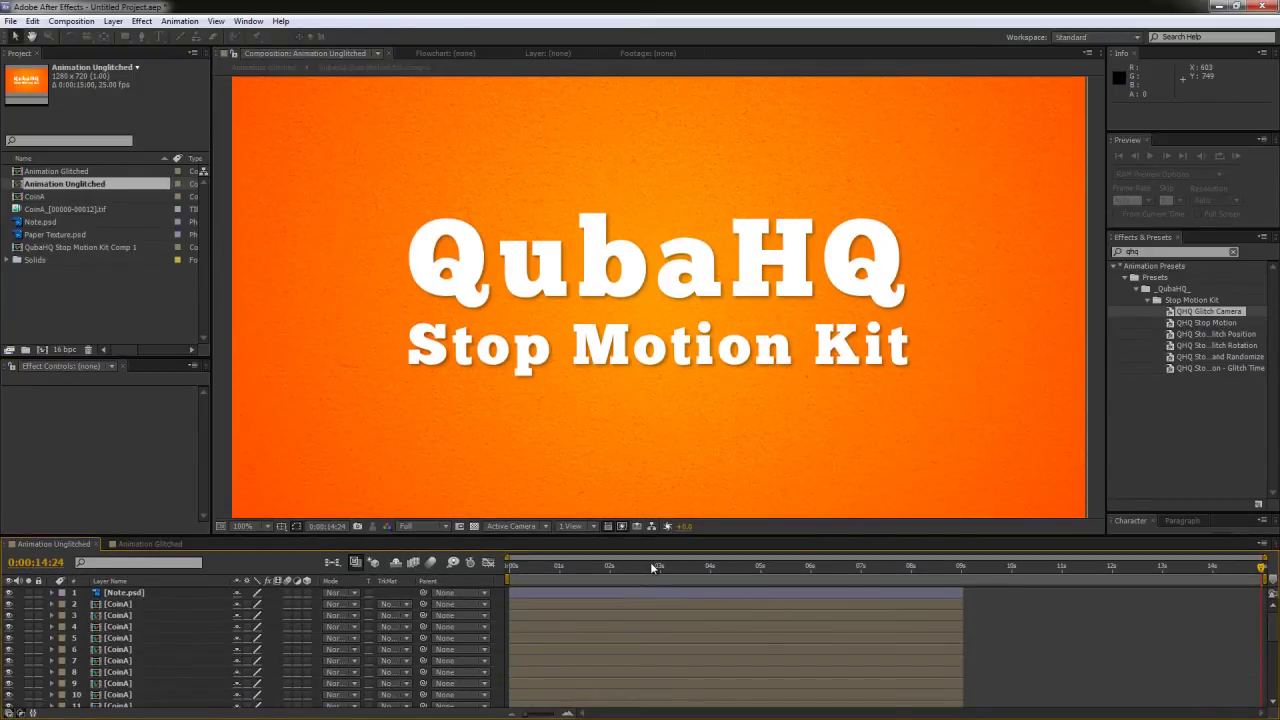
{"action": "left_click", "coordinate": [624, 567]}
{"action": "left_click", "coordinate": [510, 567]}
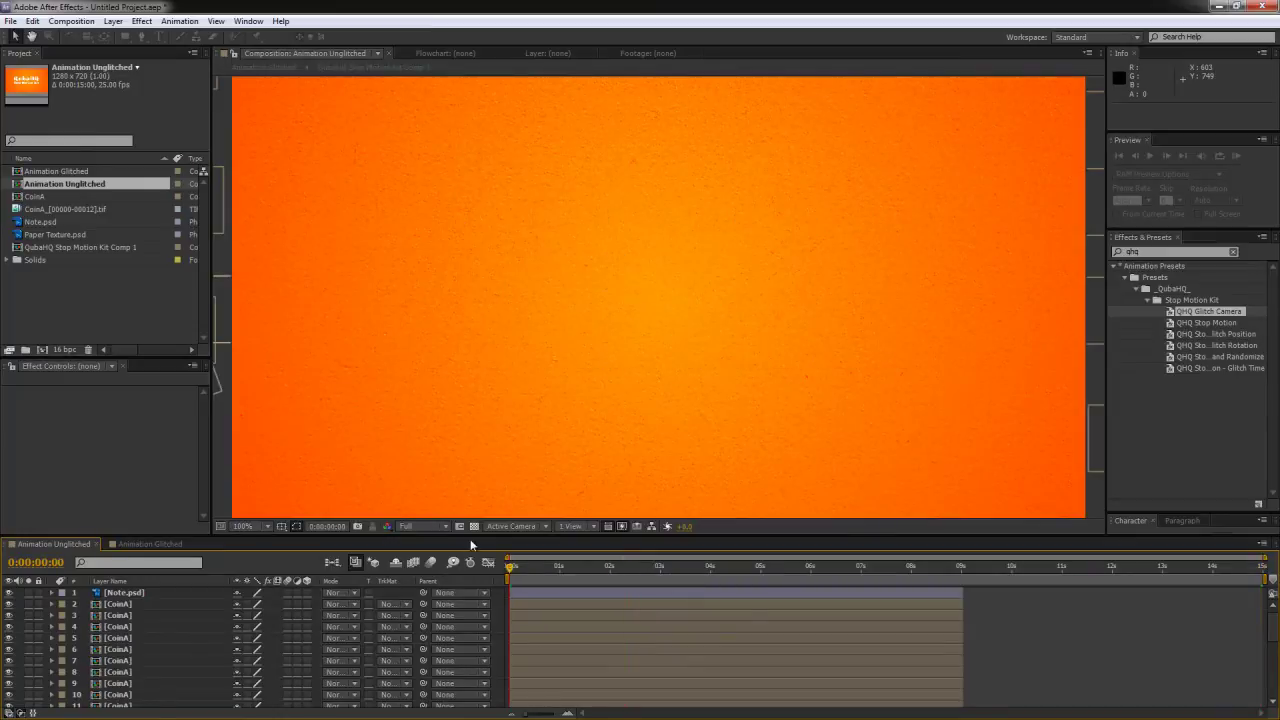
{"action": "left_click_drag", "start_coordinate": [474, 534], "coordinate": [476, 253]}
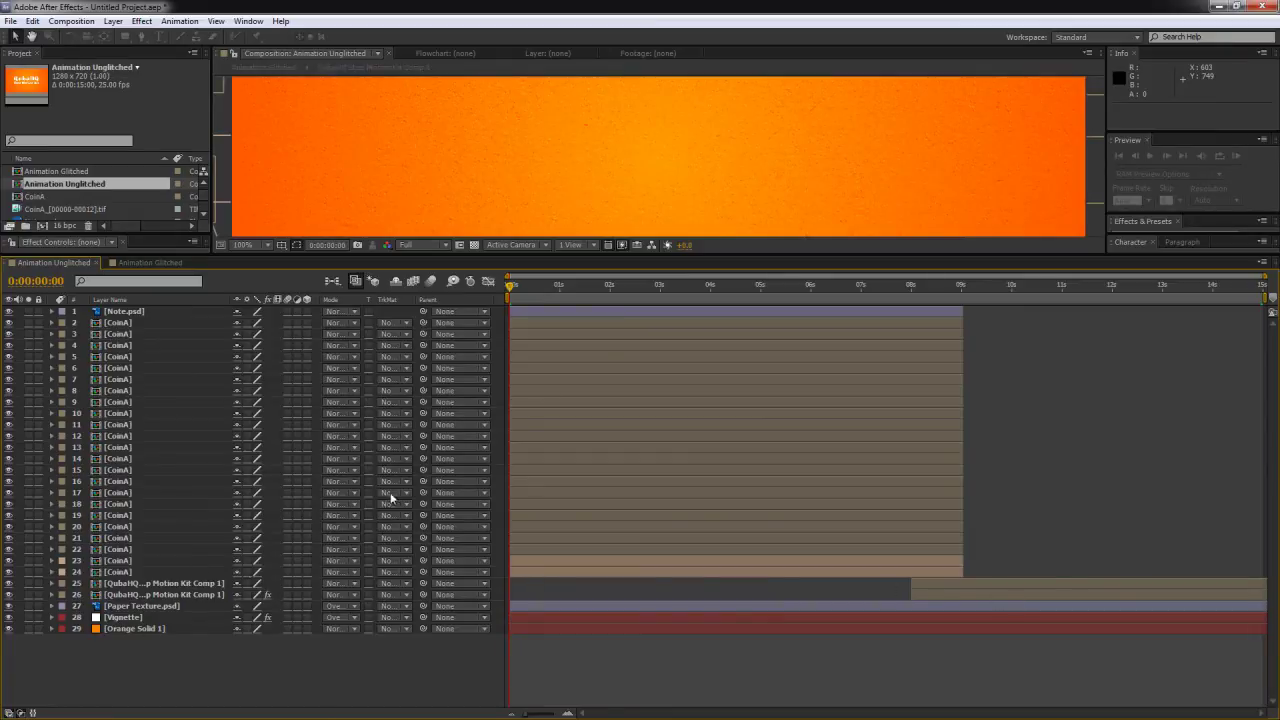
{"action": "left_click_drag", "start_coordinate": [725, 253], "coordinate": [706, 609]}
{"action": "key", "text": "KP_0"}
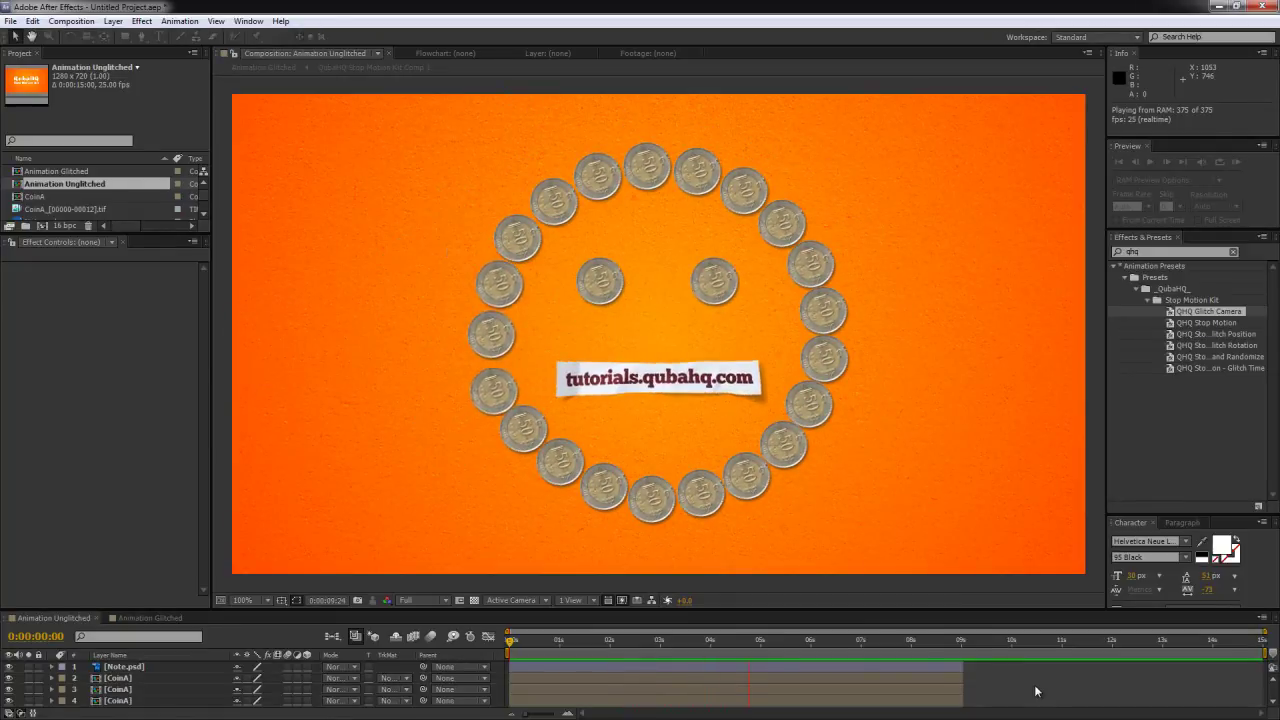
{"action": "left_click", "coordinate": [960, 638]}
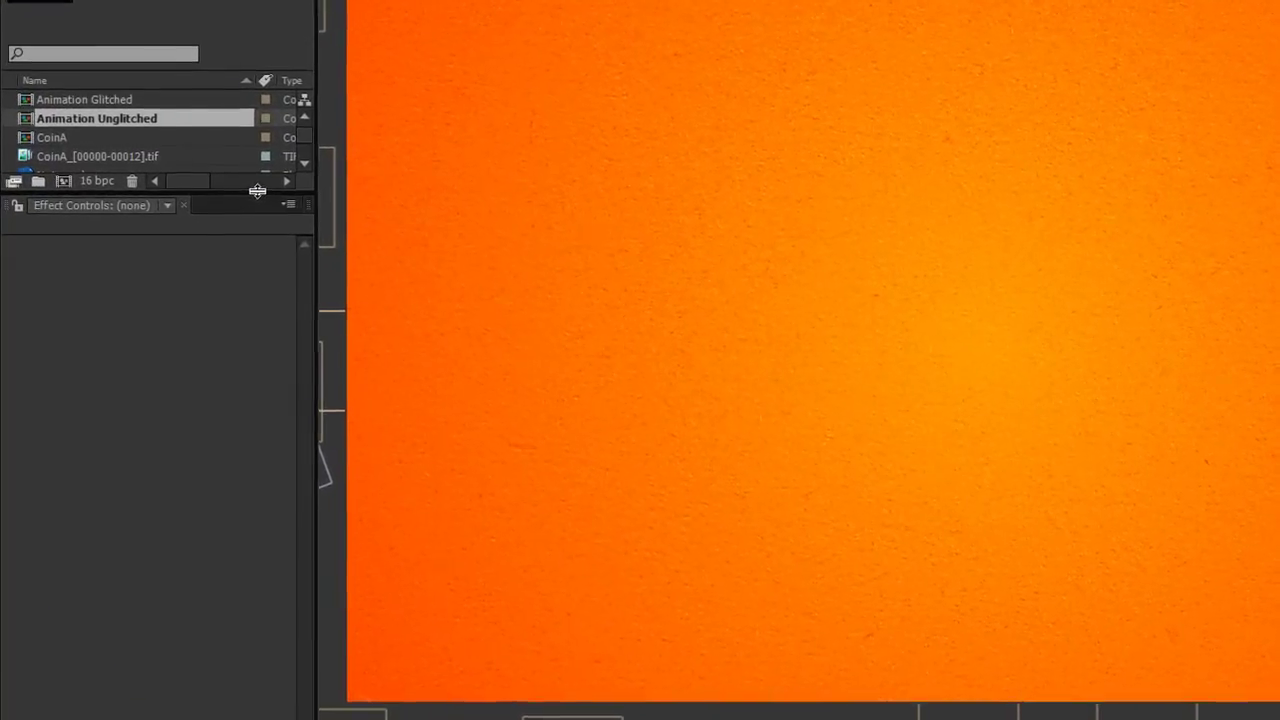
Duplicate the Animation Unglitched composition and open the copy
{"action": "left_click_drag", "start_coordinate": [257, 191], "coordinate": [235, 432]}
{"action": "left_click", "coordinate": [110, 286]}
{"action": "left_click", "coordinate": [95, 117]}
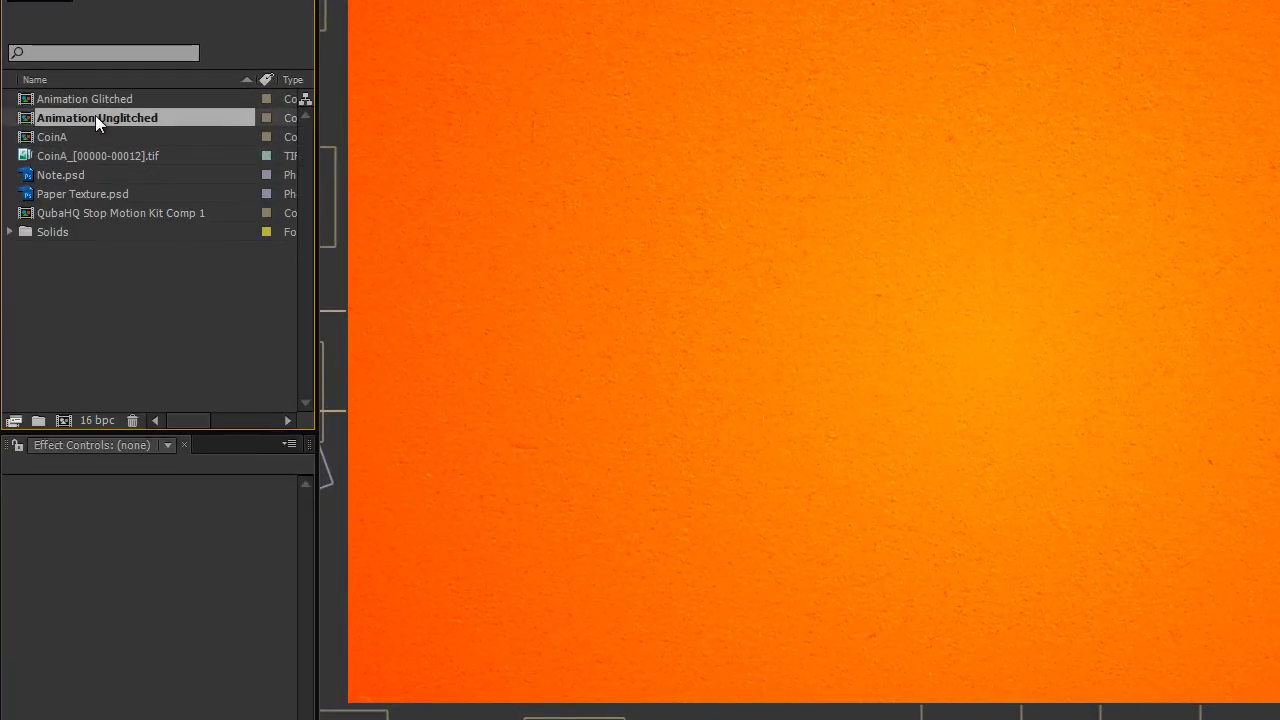
{"action": "key", "text": "ctrl+d"}
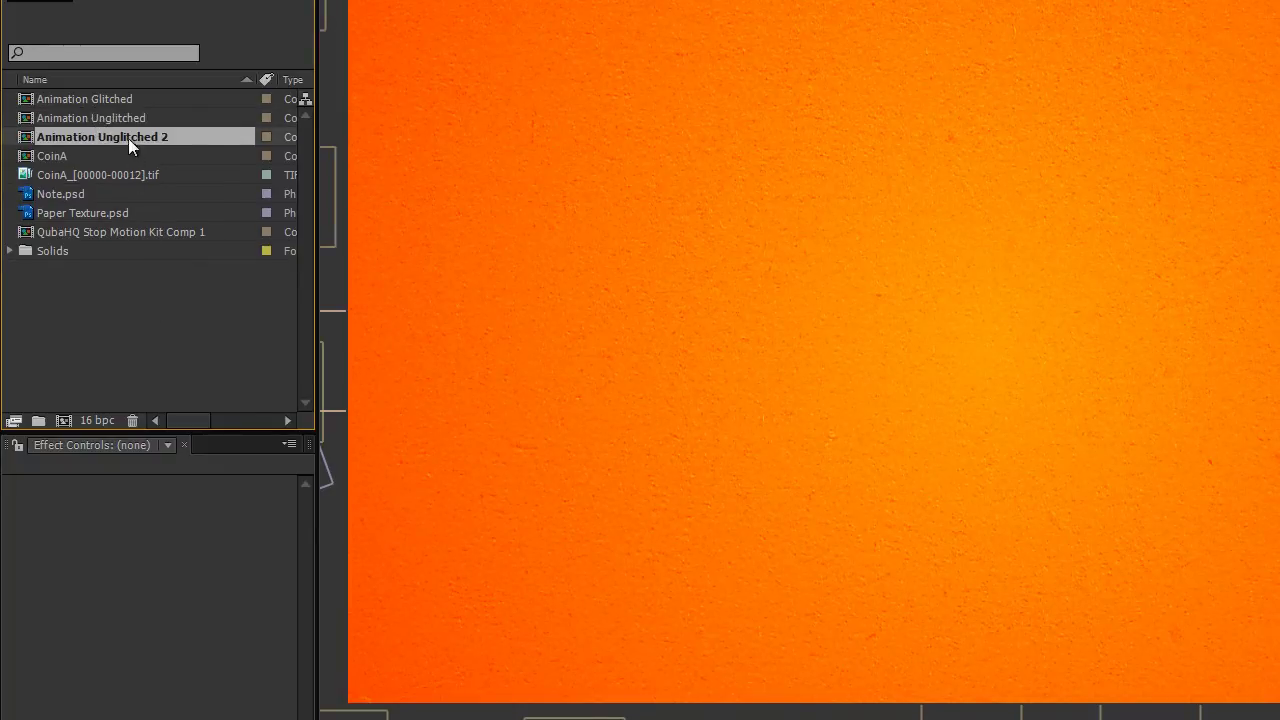
{"action": "double_click", "coordinate": [128, 138]}
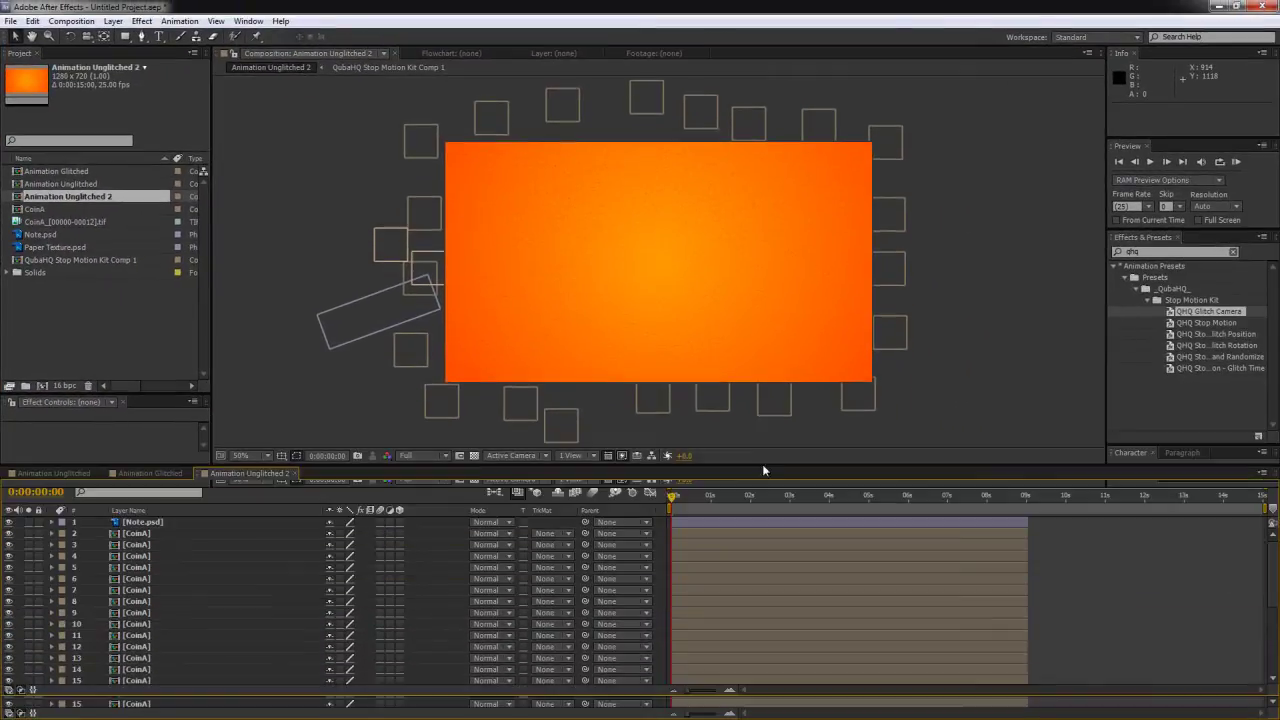
At about 0:00:01:21, add an adjustment layer above Note.psd and name it QHQ Stop Motion
{"action": "left_click_drag", "start_coordinate": [709, 497], "coordinate": [745, 513]}
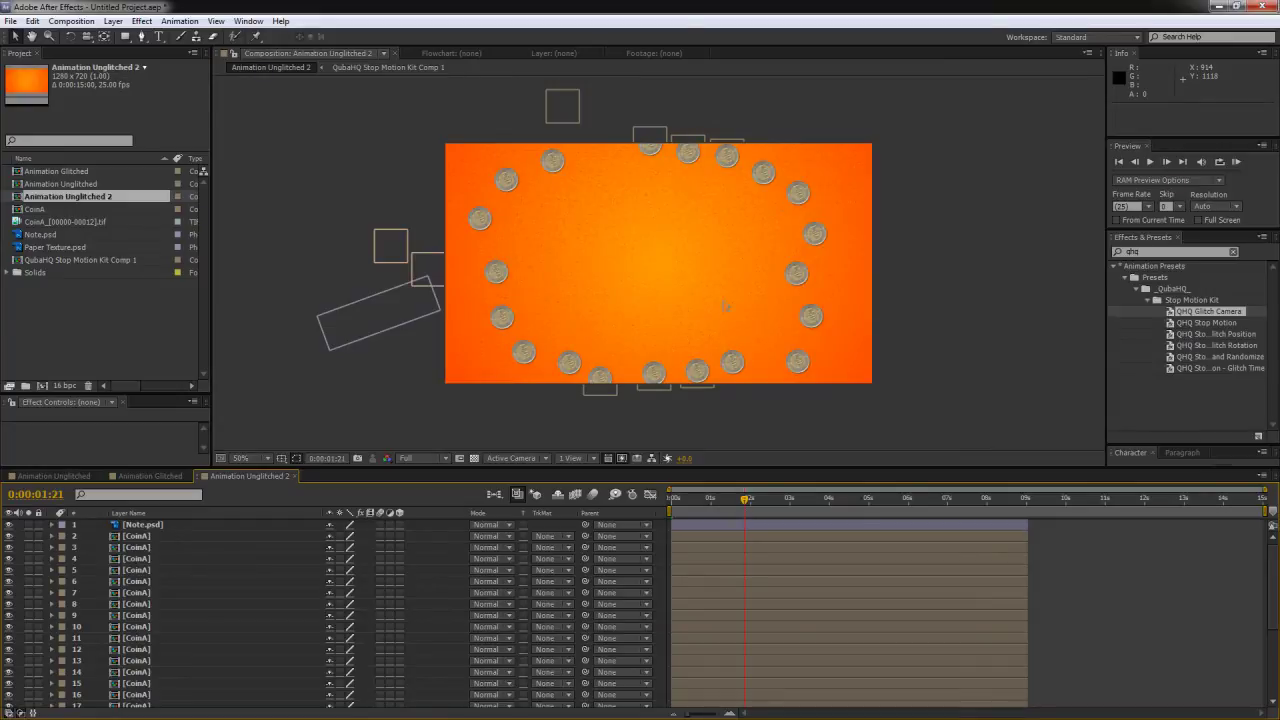
{"action": "left_click", "coordinate": [143, 525]}
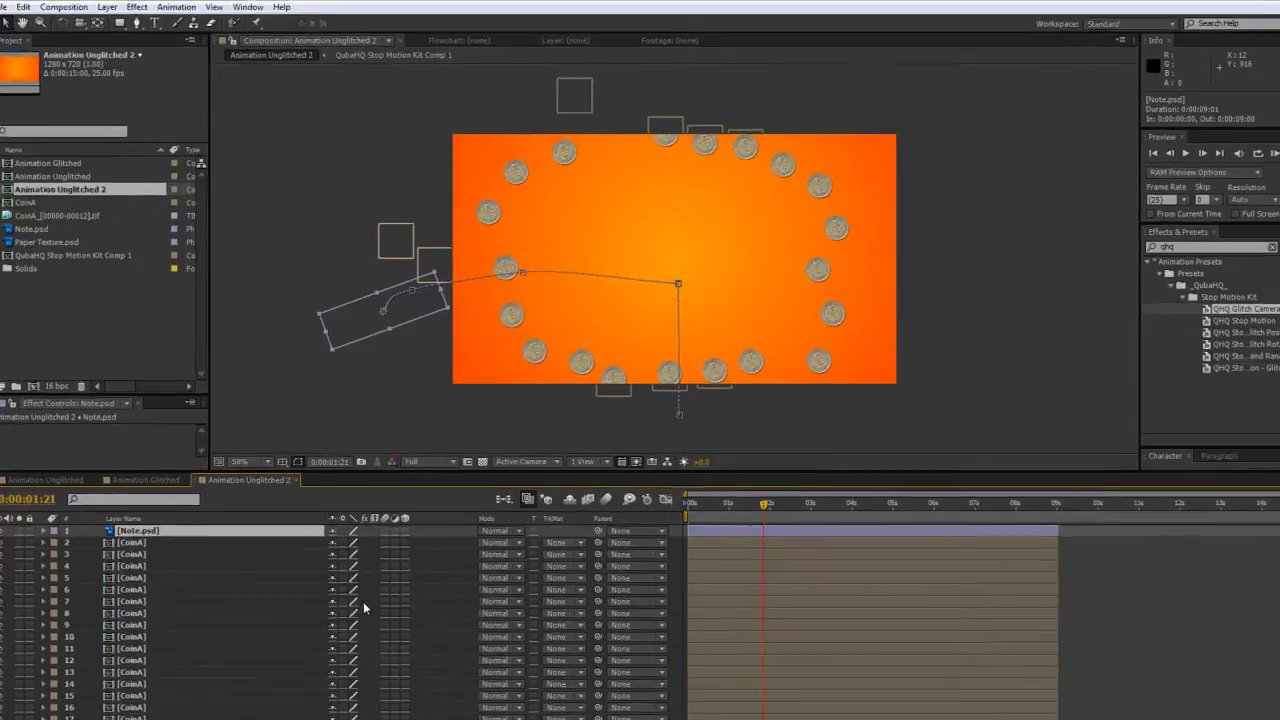
{"action": "key", "text": "ctrl+alt+y"}
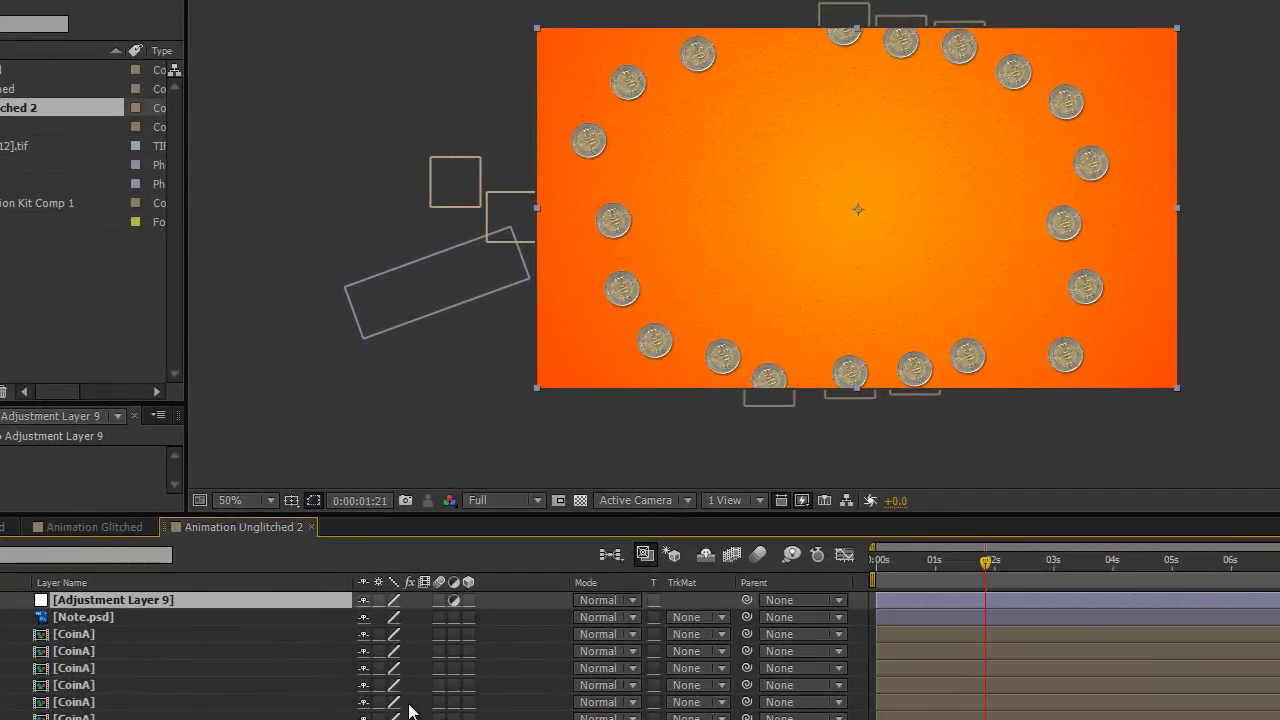
{"action": "key", "text": "Return"}
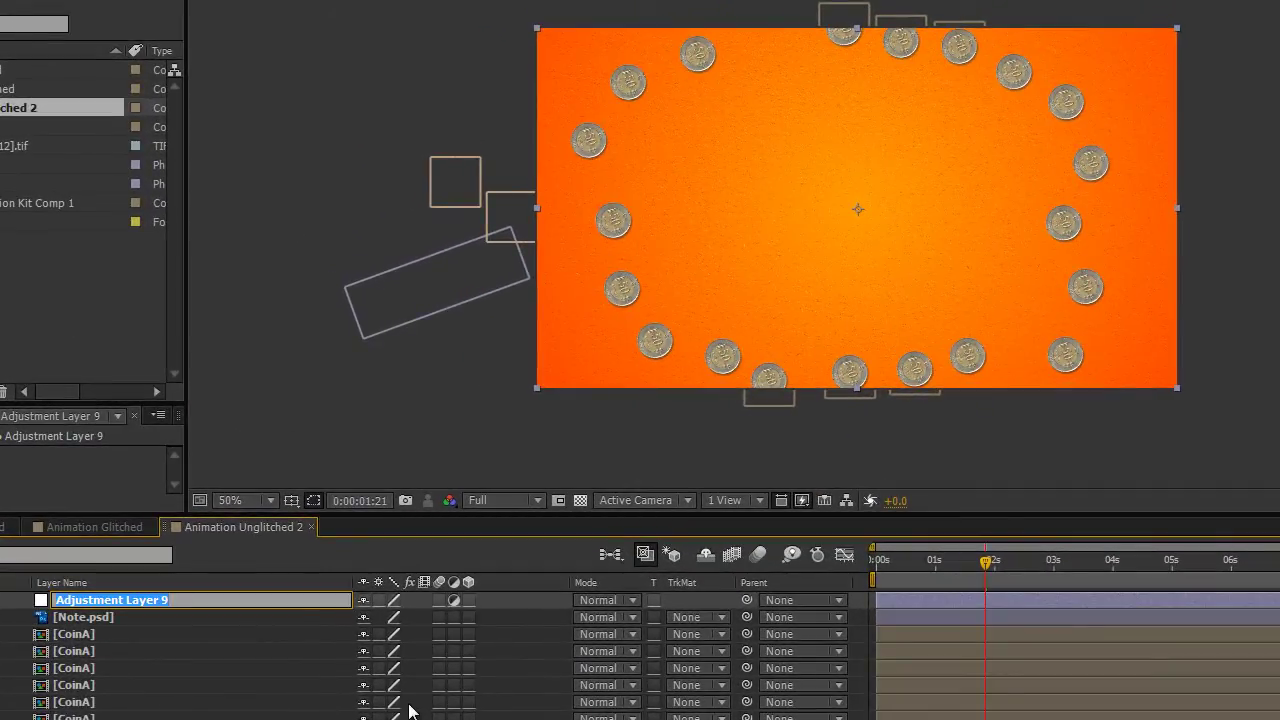
{"action": "type", "text": "QHQ"}
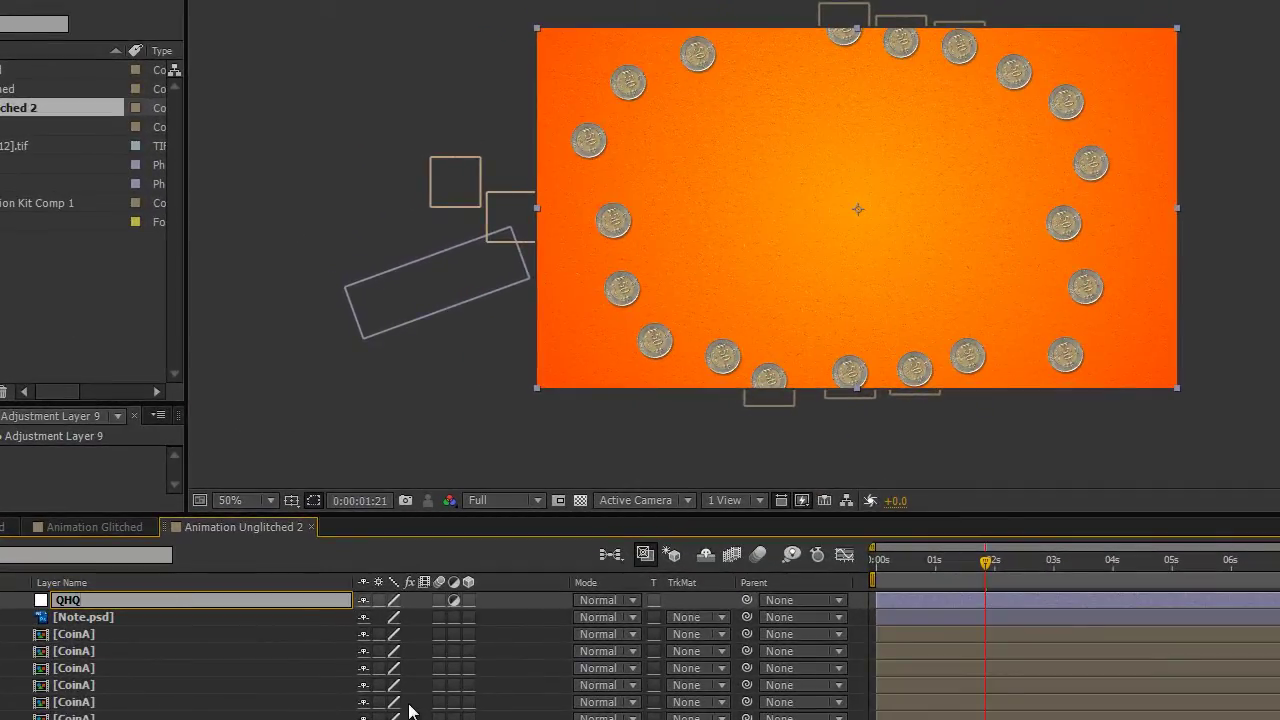
{"action": "type", "text": " Stop Motion"}
{"action": "key", "text": "Return"}
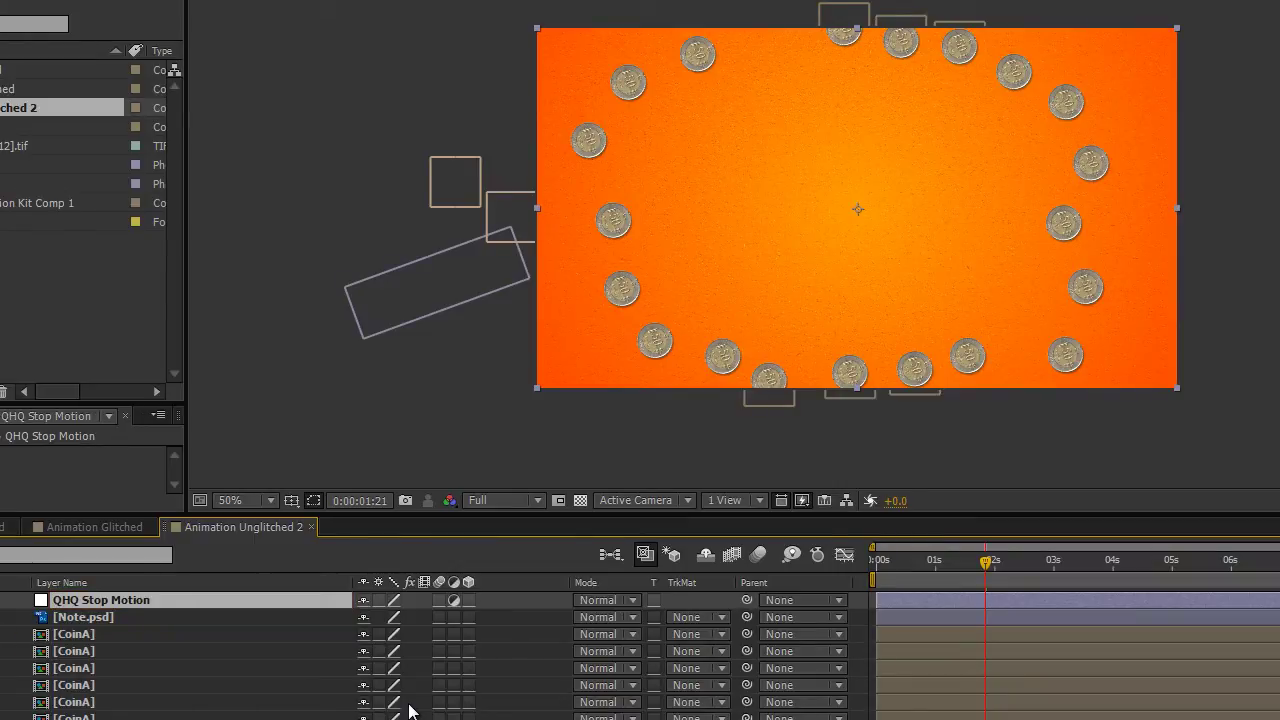
Add a second adjustment layer named QHQ Glitch Camera and place it directly below the QHQ Stop Motion layer
{"action": "key", "text": "ctrl+alt+y"}
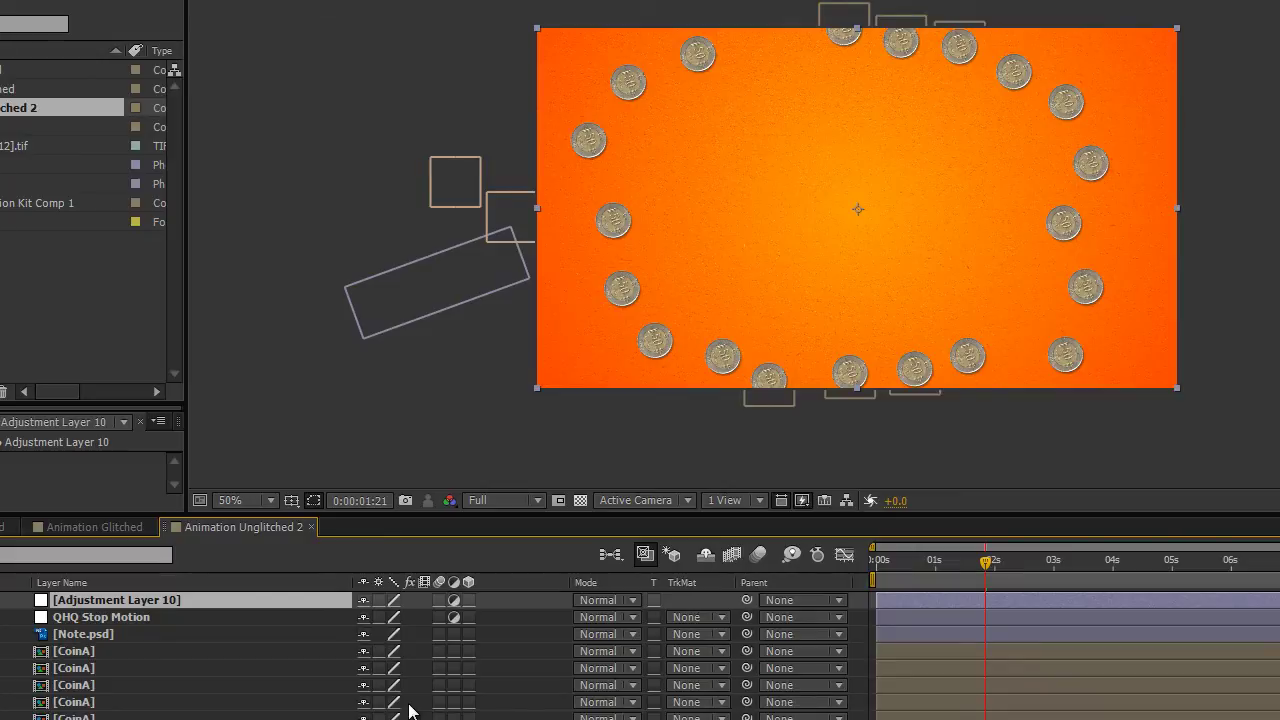
{"action": "key", "text": "Return"}
{"action": "type", "text": "QHQ"}
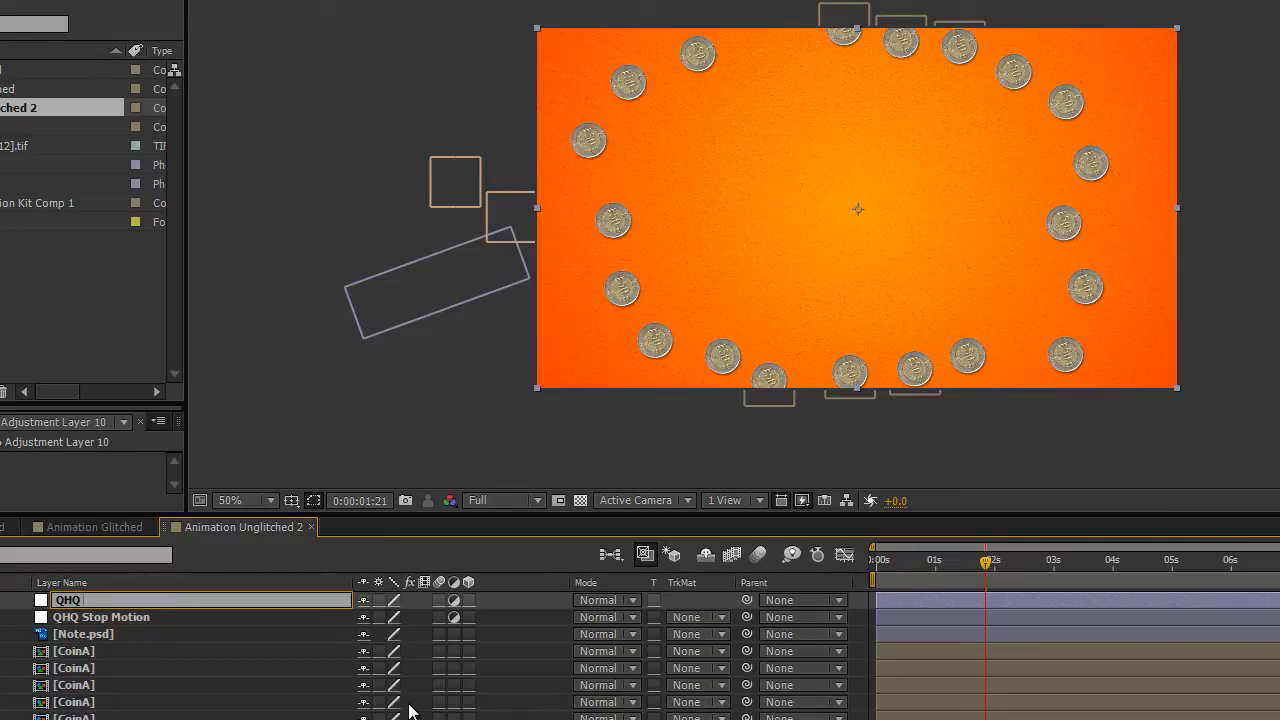
{"action": "type", "text": " Glitch Camera"}
{"action": "key", "text": "Return"}
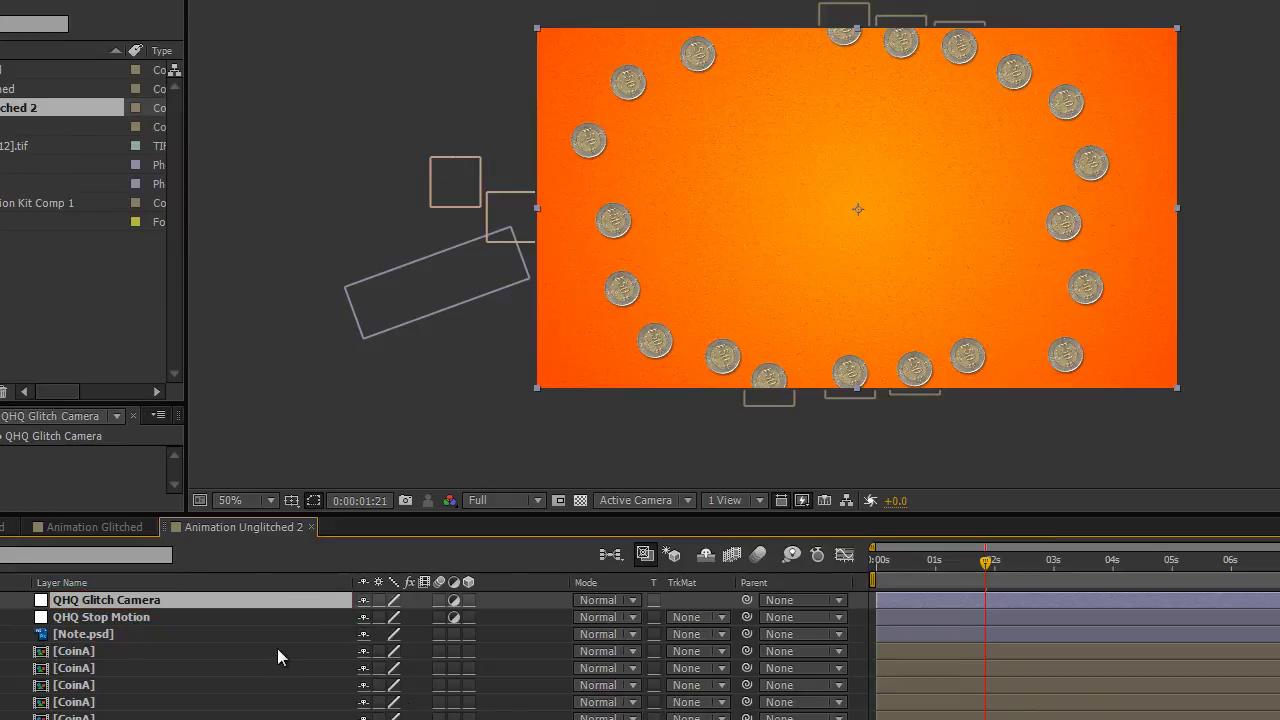
{"action": "left_click_drag", "start_coordinate": [158, 603], "coordinate": [151, 626]}
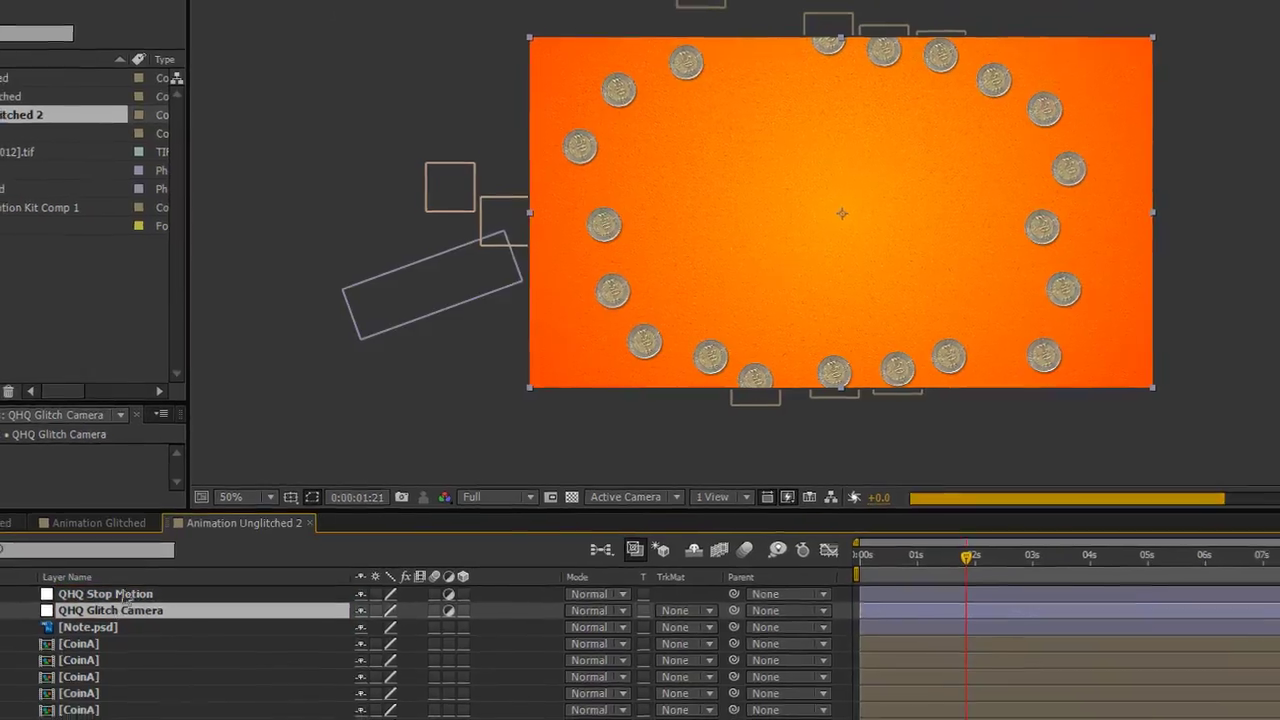
Apply the QHQ Stop Motion preset to the QHQ Stop Motion layer and the QHQ Glitch Camera preset to the QHQ Glitch Camera layer
{"action": "left_click", "coordinate": [129, 603]}
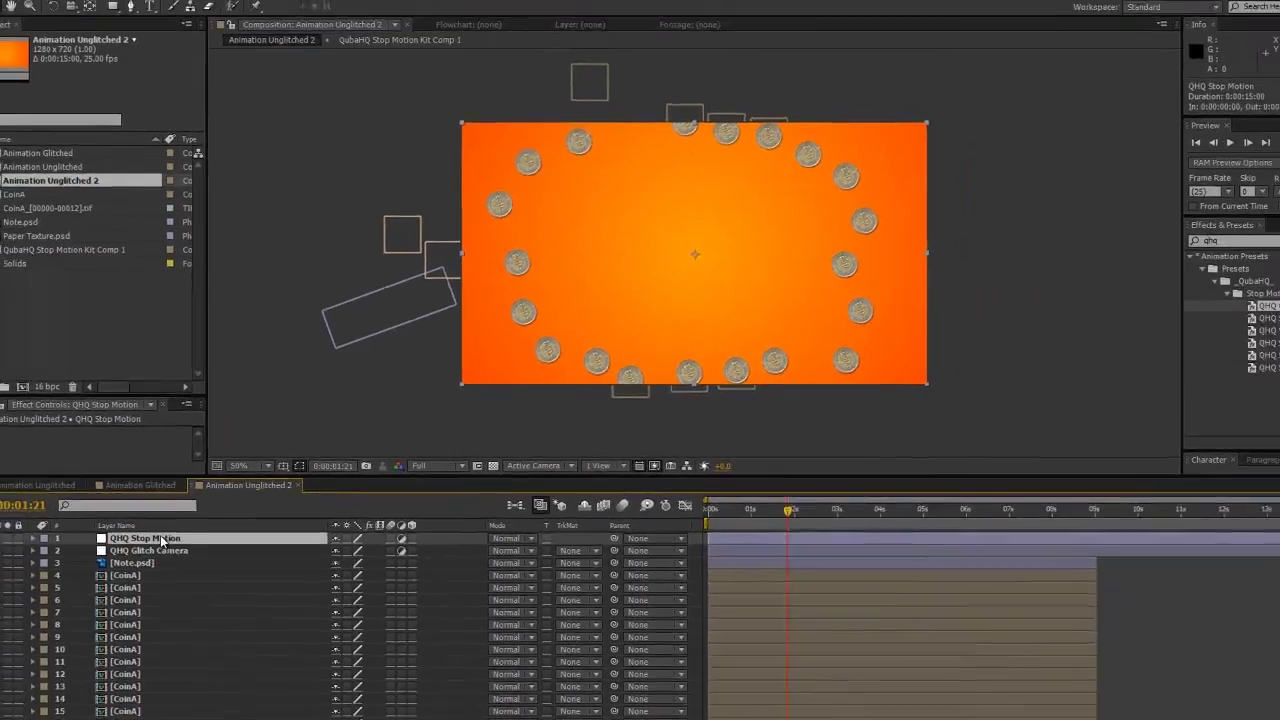
{"action": "left_click", "coordinate": [1270, 318]}
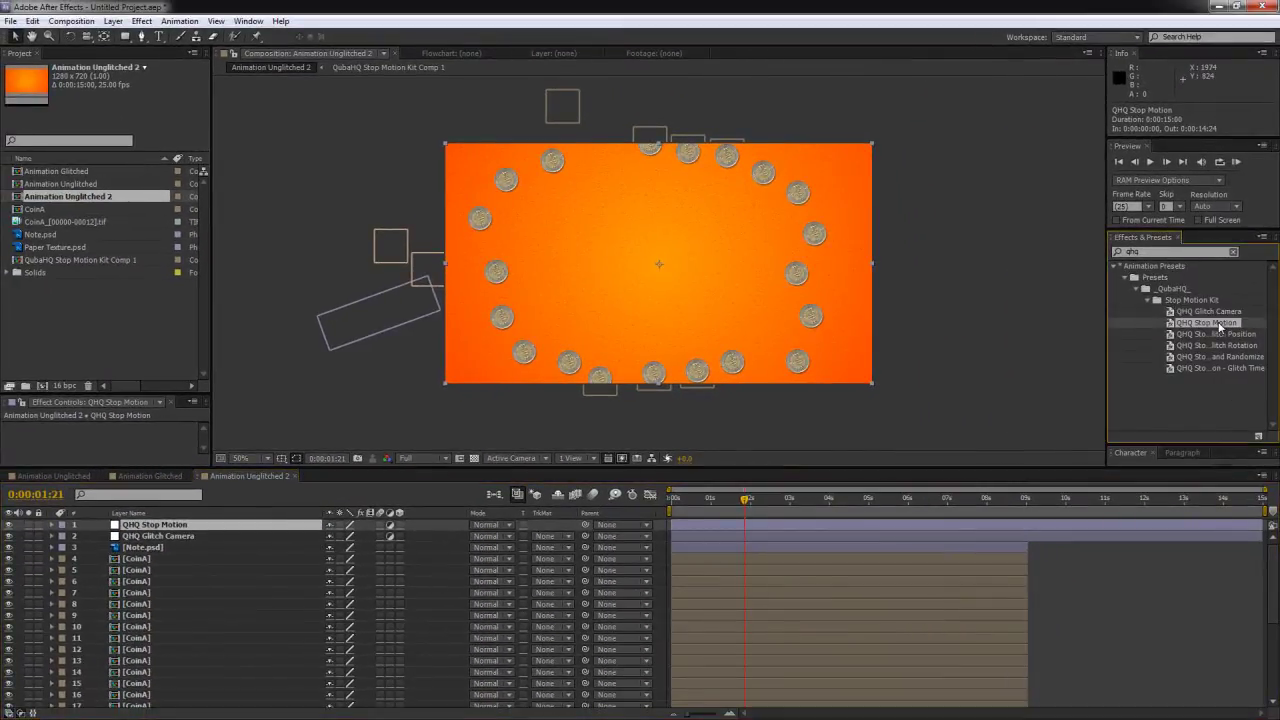
{"action": "double_click", "coordinate": [1220, 326]}
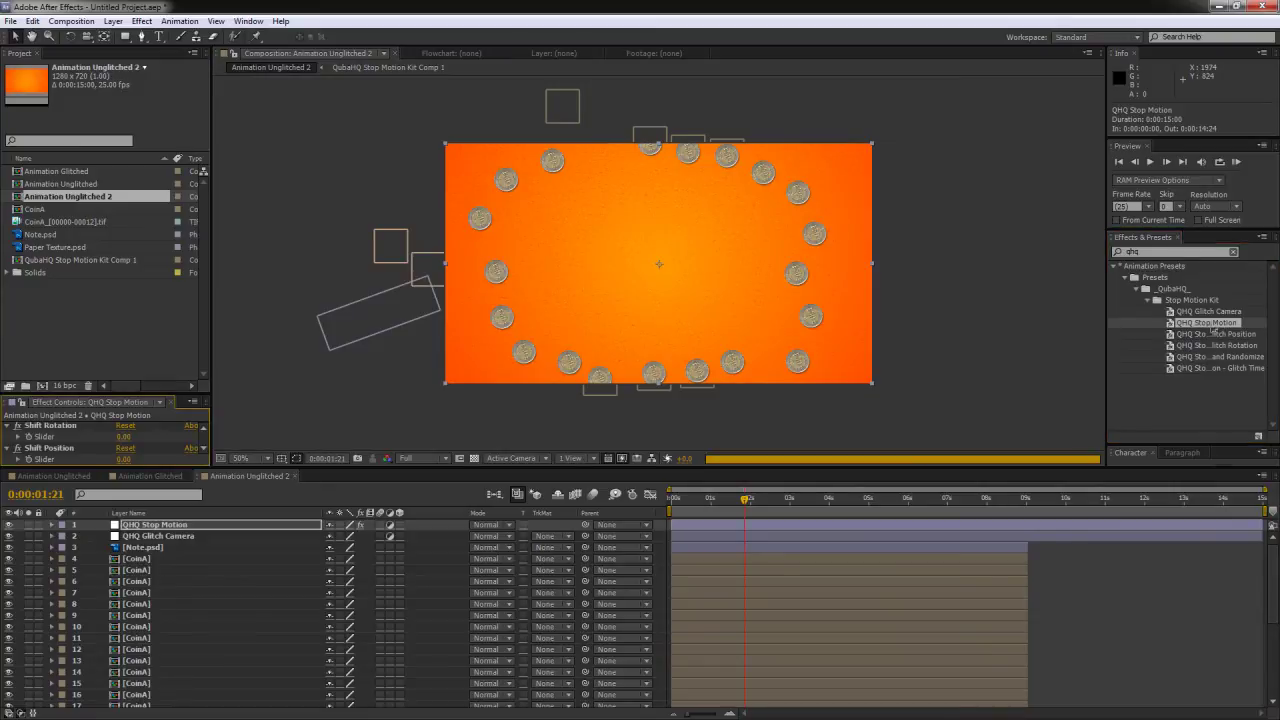
{"action": "left_click", "coordinate": [158, 536]}
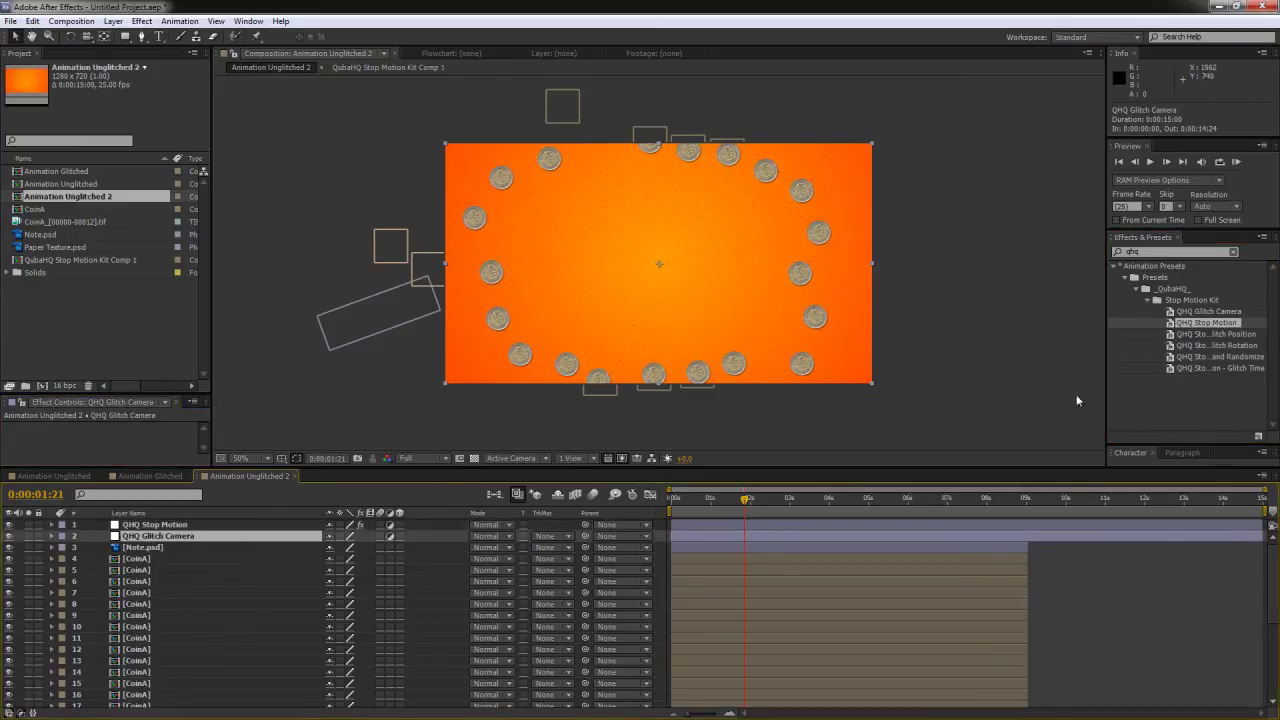
{"action": "left_click", "coordinate": [1218, 312]}
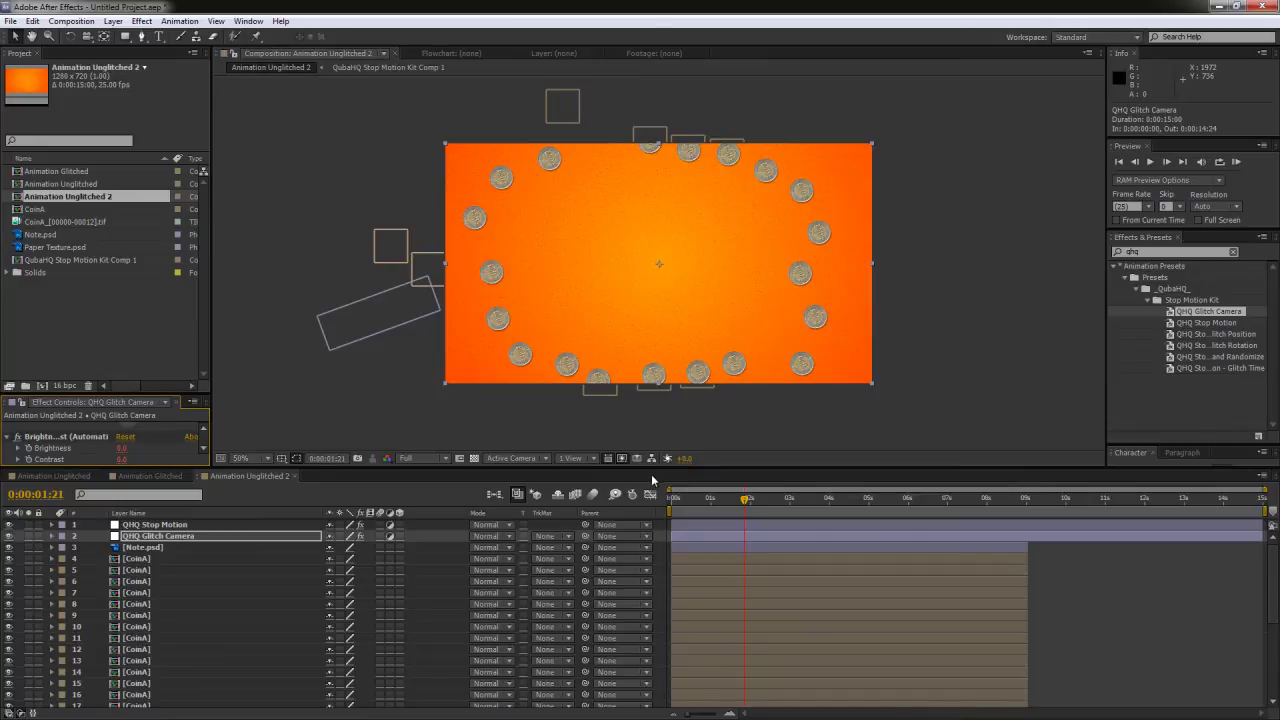
On the QHQ Glitch Camera layer, set Flicker Amount to 5, Camera Shake to 7 and Camera Rotation to 1
{"action": "left_click_drag", "start_coordinate": [663, 469], "coordinate": [663, 390]}
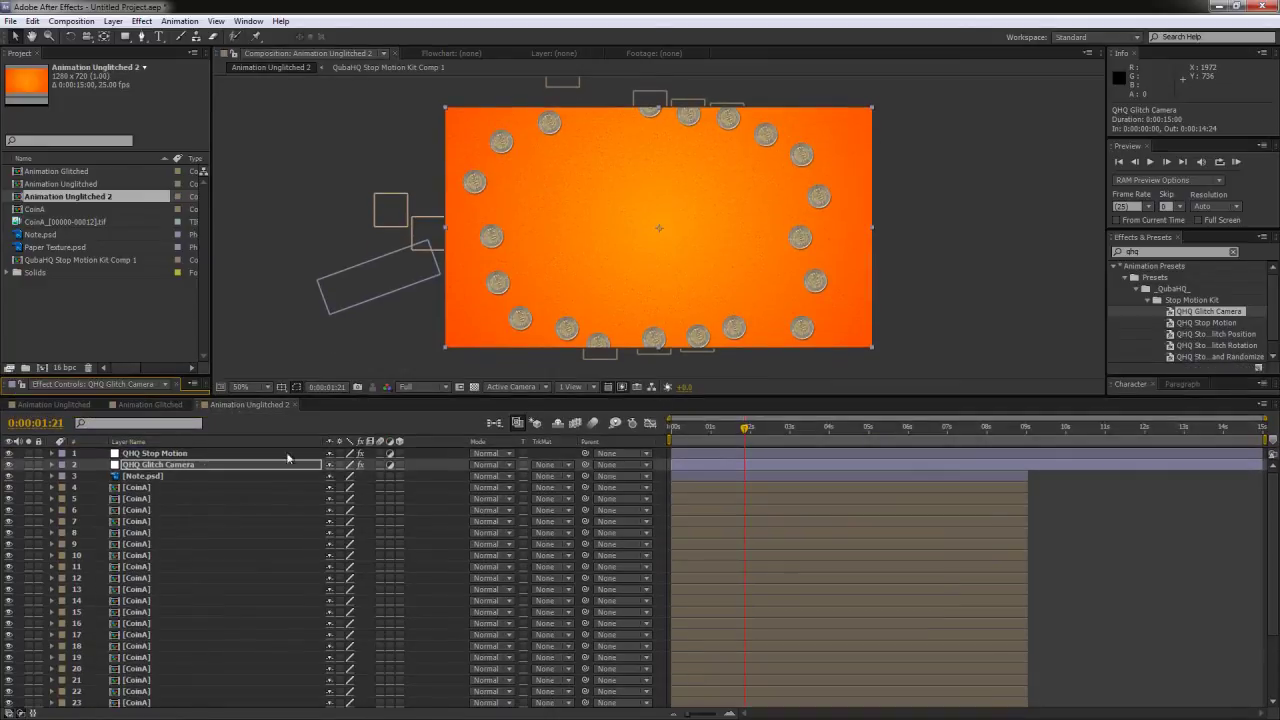
{"action": "left_click", "coordinate": [162, 469]}
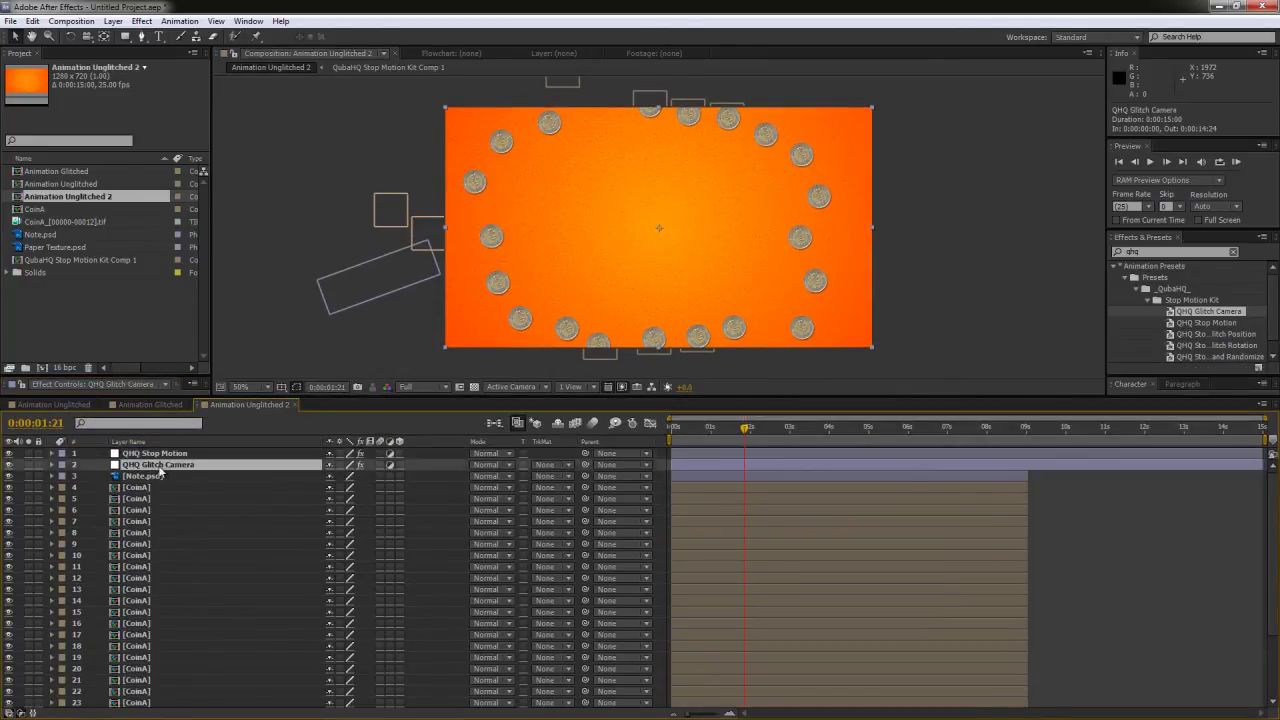
{"action": "left_click", "coordinate": [168, 382]}
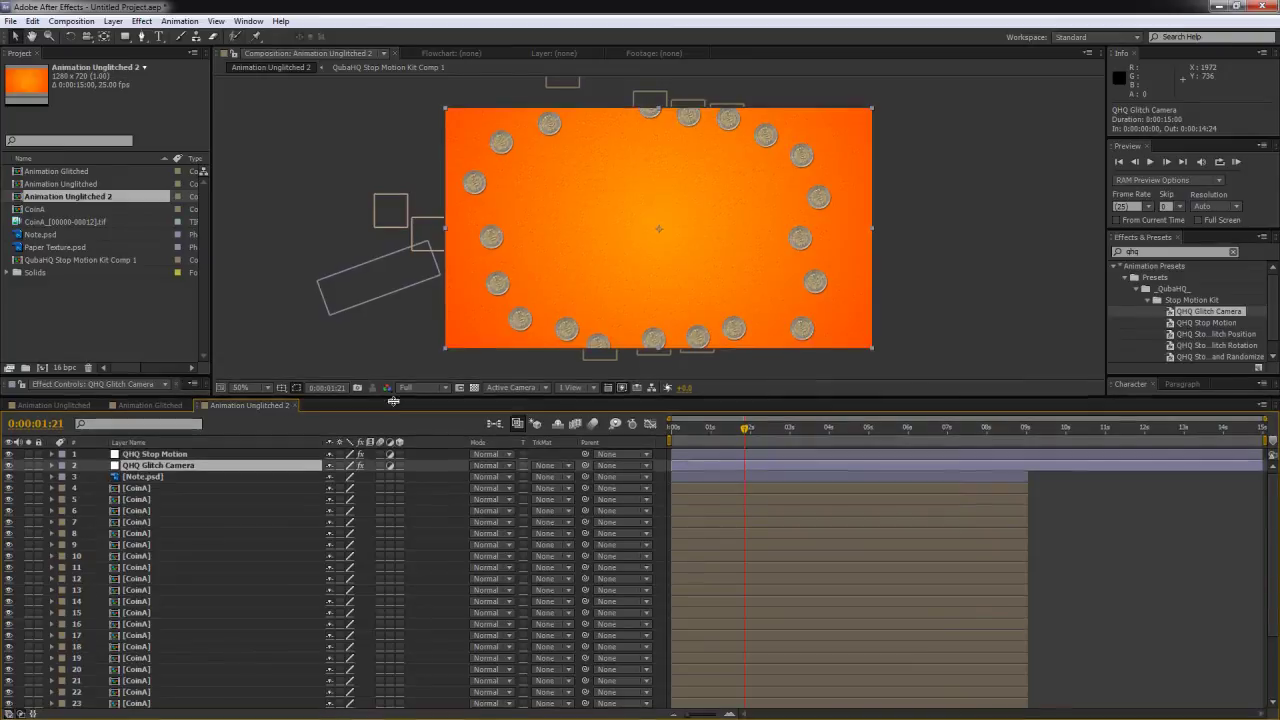
{"action": "left_click_drag", "start_coordinate": [168, 382], "coordinate": [170, 242]}
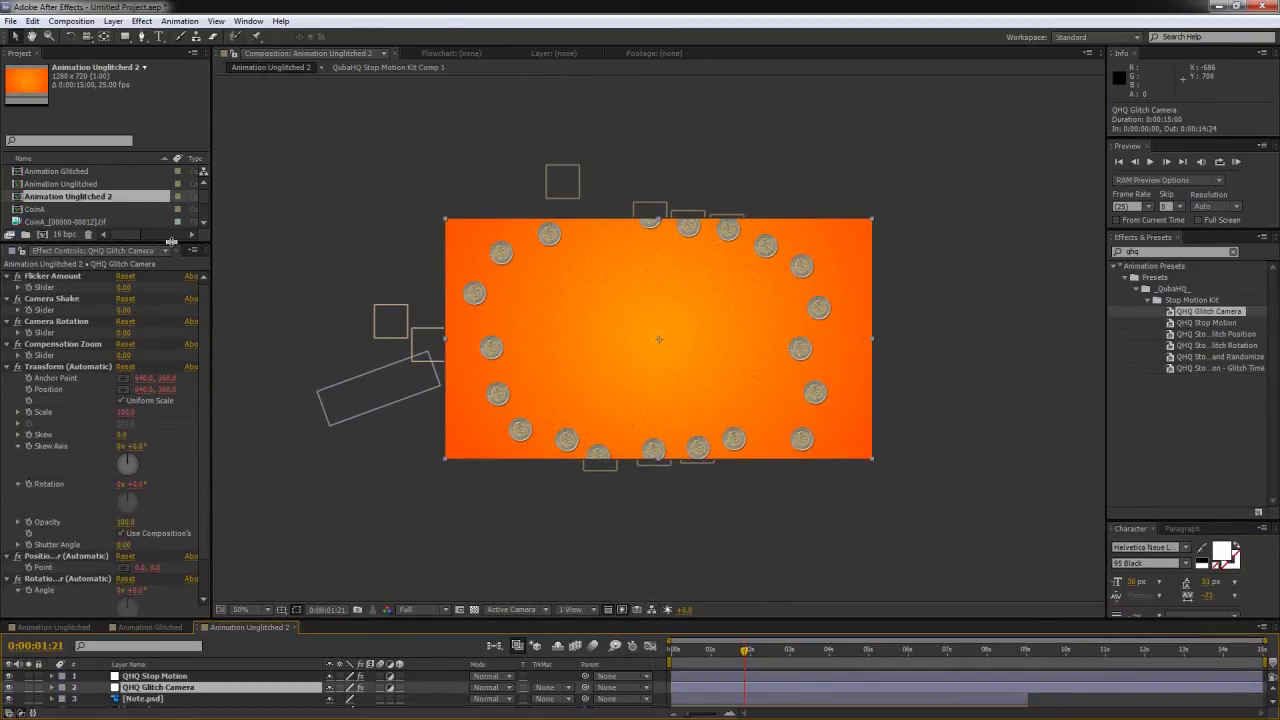
{"action": "key", "text": "period"}
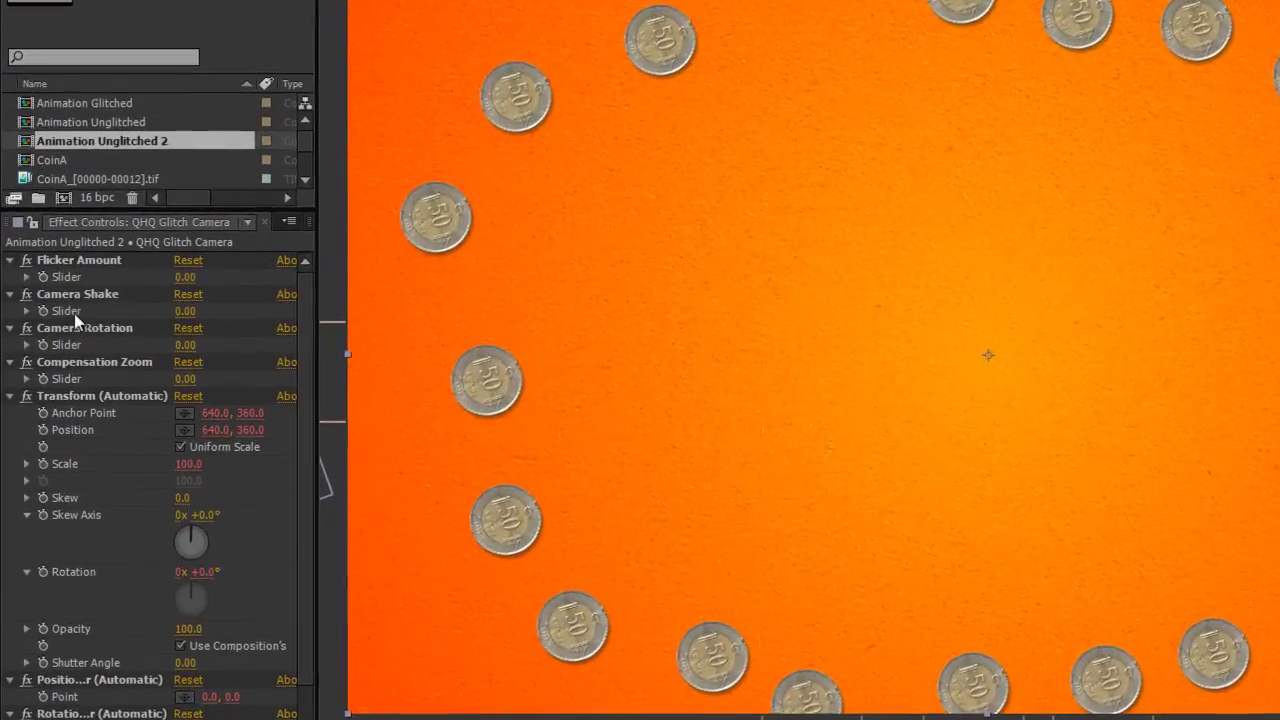
{"action": "left_click", "coordinate": [124, 287]}
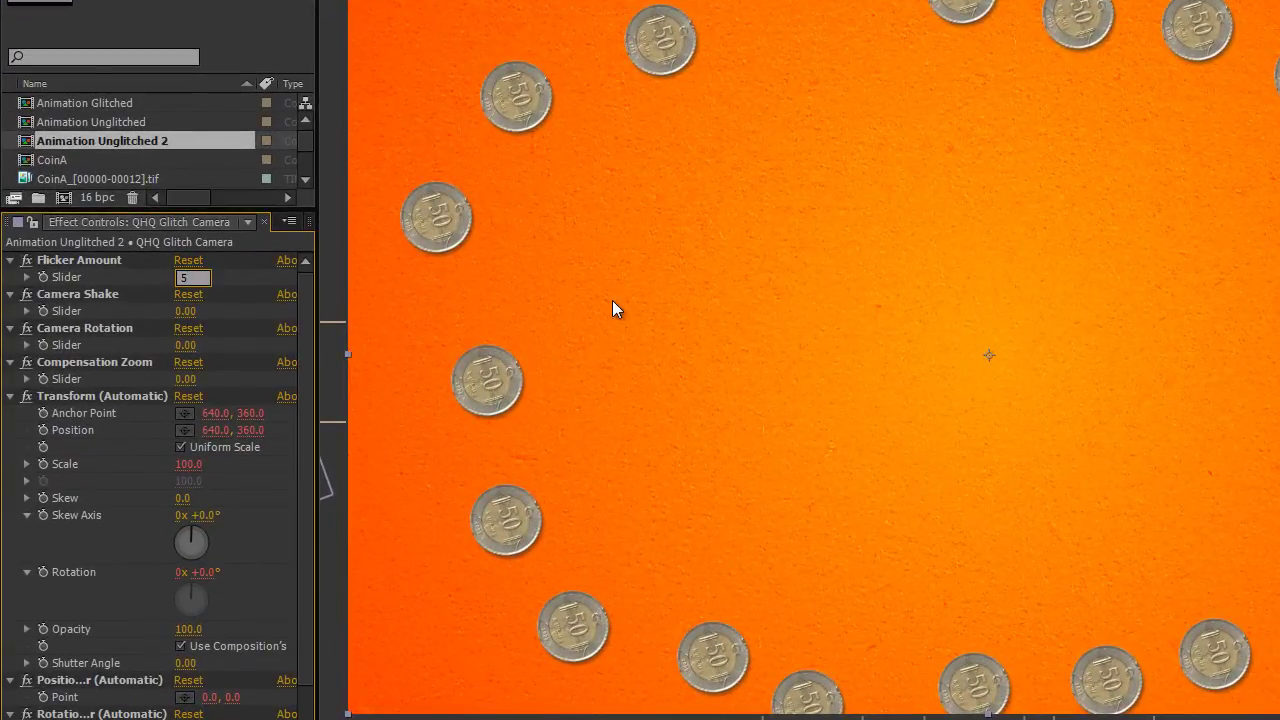
{"action": "key", "text": "Tab"}
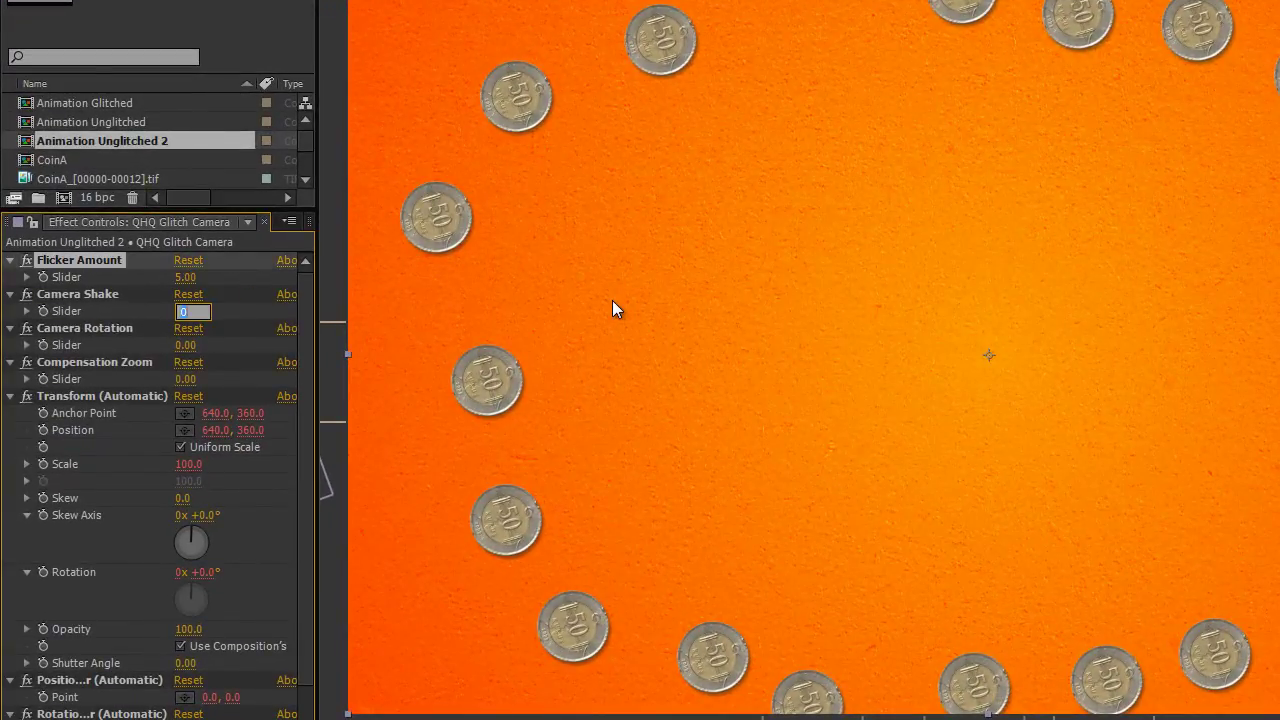
{"action": "type", "text": "7"}
{"action": "key", "text": "Tab"}
{"action": "type", "text": "1"}
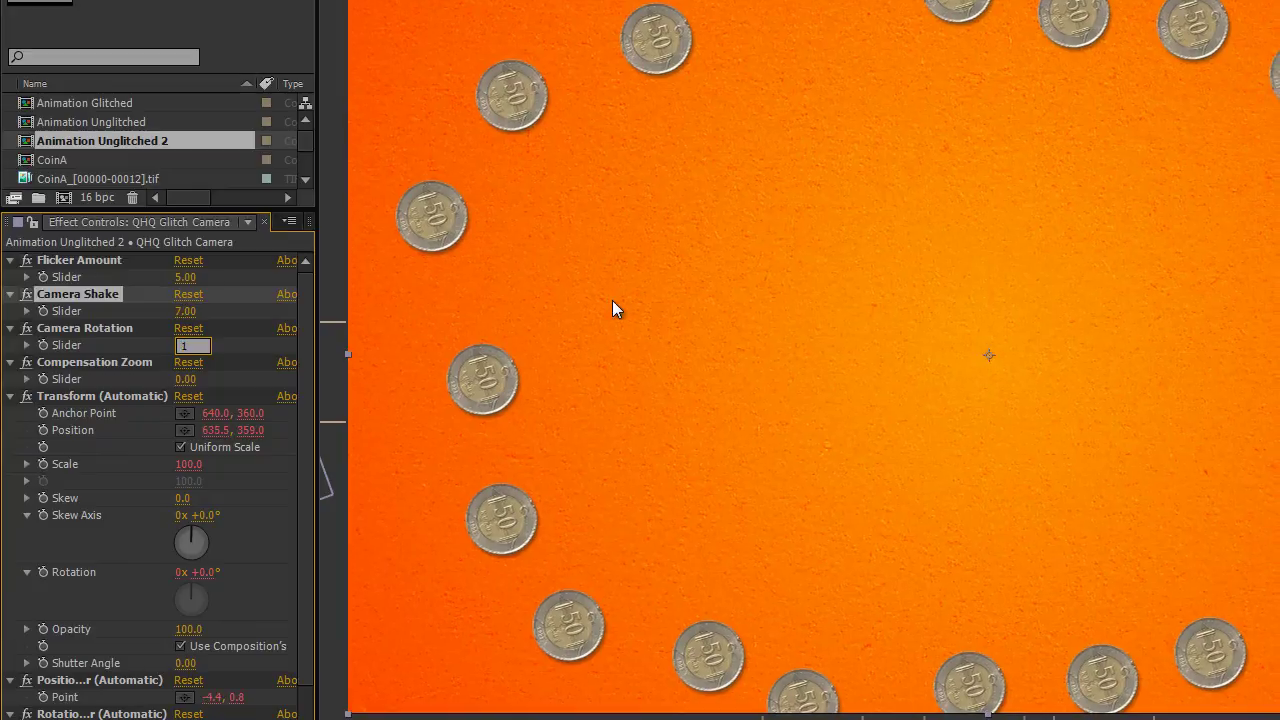
{"action": "key", "text": "Tab"}
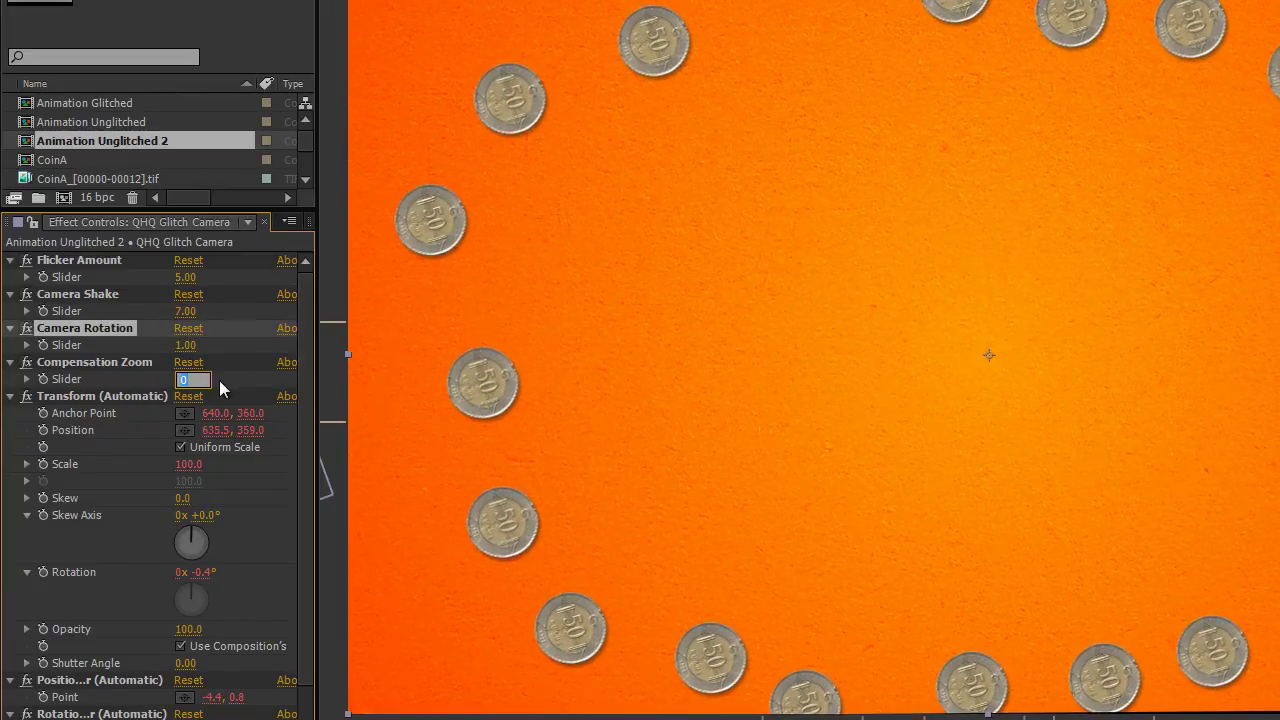
Try a Compensation Zoom of 5, settle on 3, and preview the animation from the first frame
{"action": "type", "text": "5"}
{"action": "key", "text": "Return"}
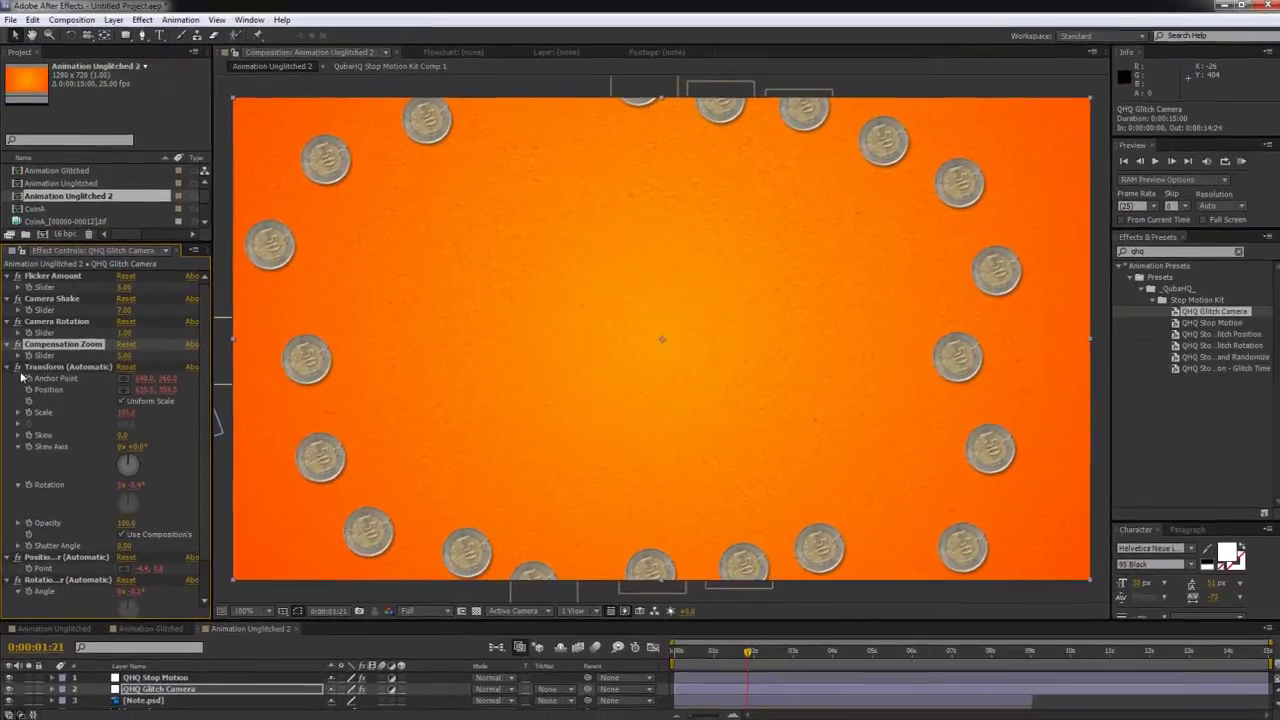
{"action": "left_click", "coordinate": [18, 368]}
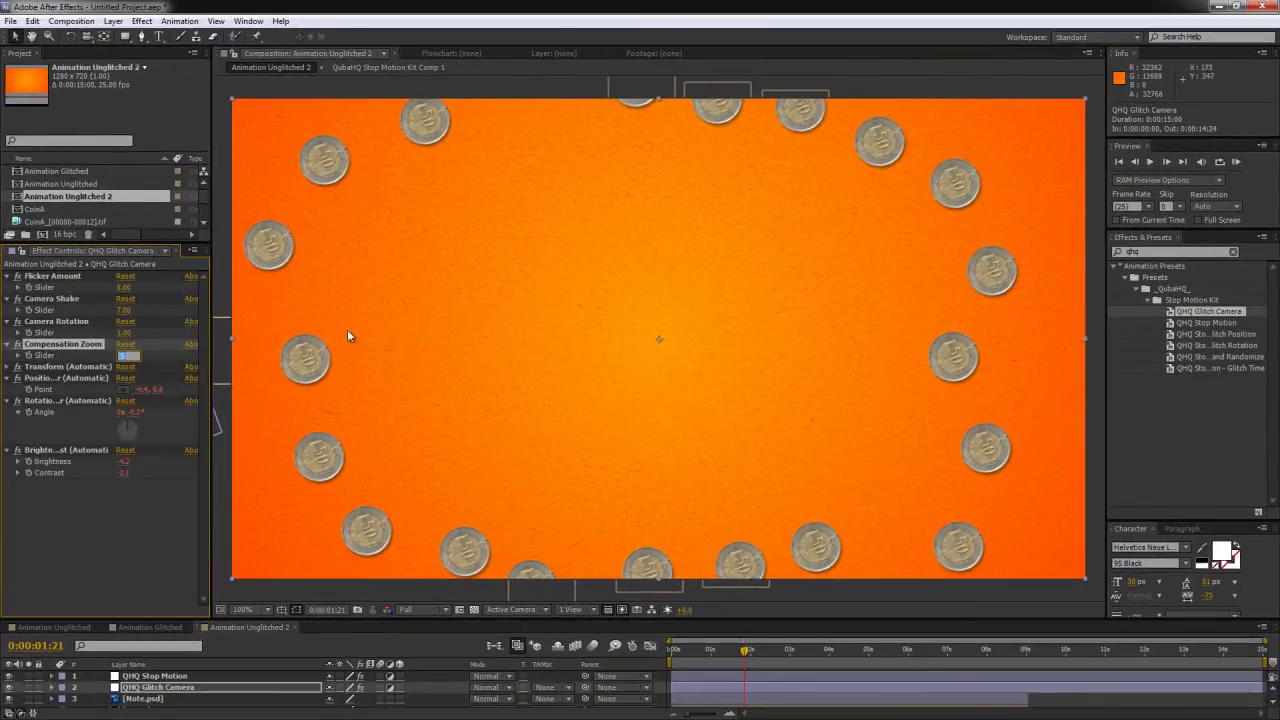
{"action": "type", "text": "3"}
{"action": "key", "text": "Return"}
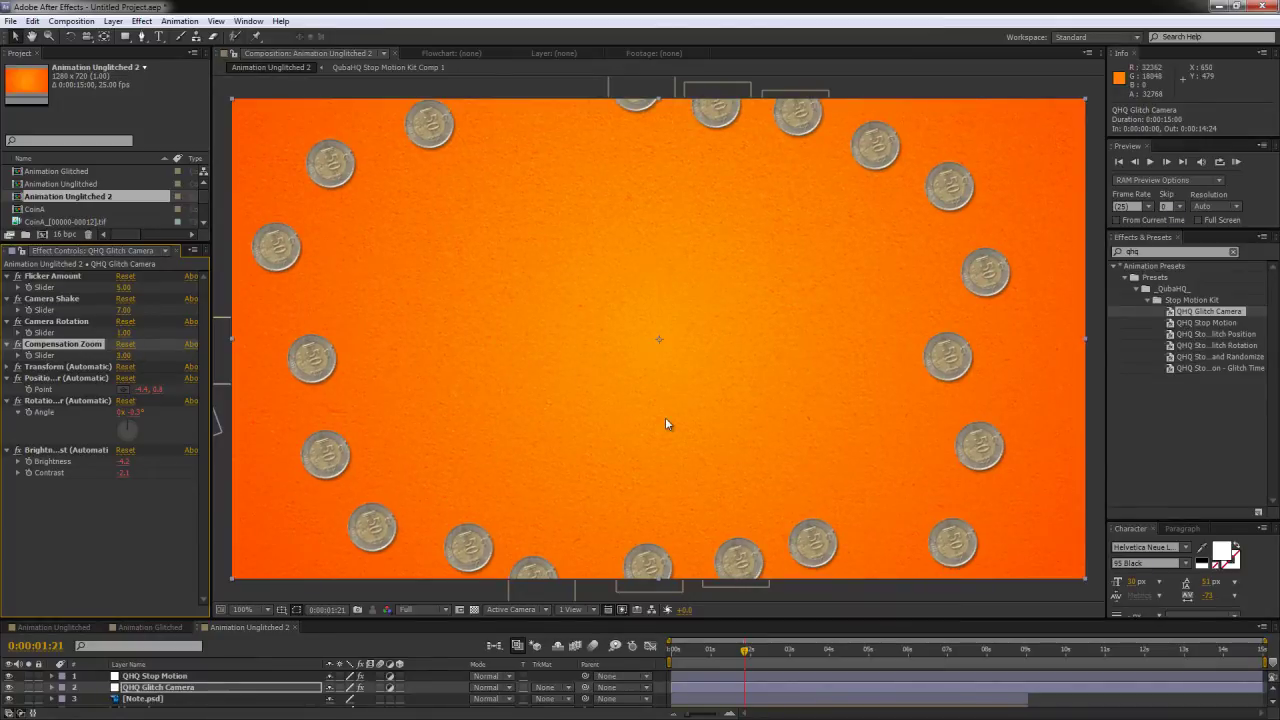
{"action": "key", "text": "Home"}
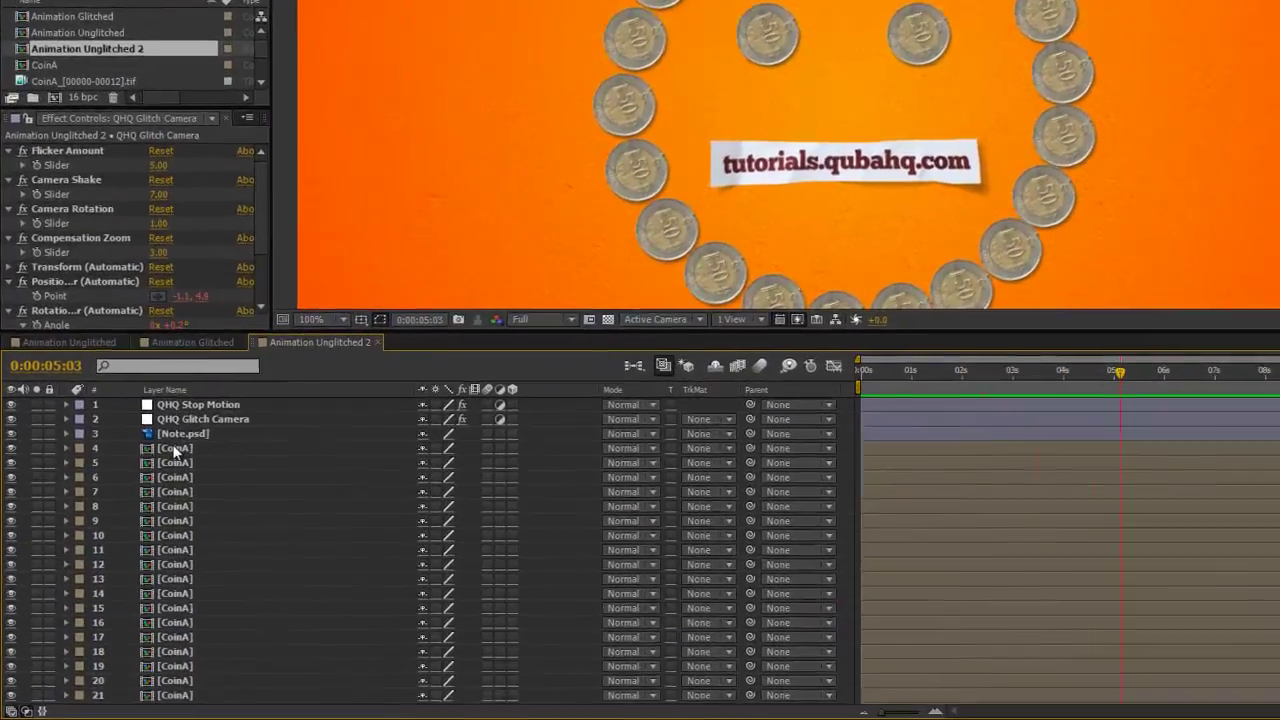
Reveal the modified properties of the first CoinA layer and scrub through its position keyframes
{"action": "left_click", "coordinate": [173, 447]}
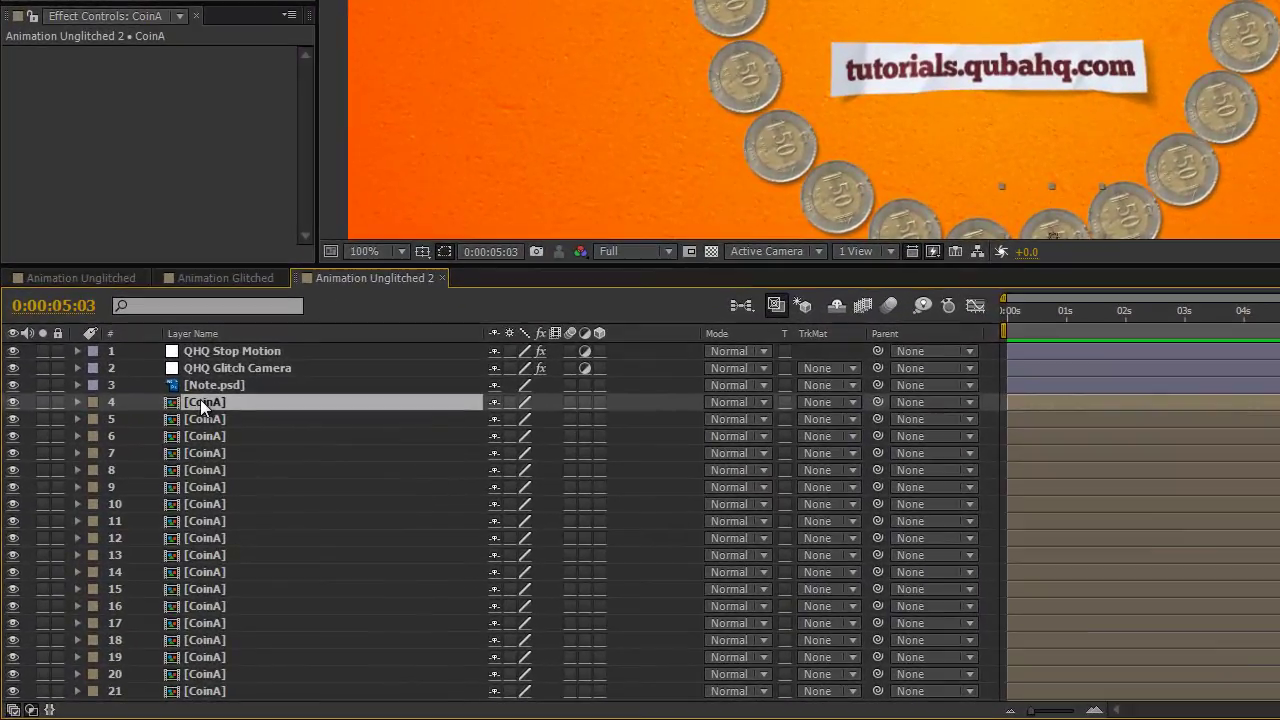
{"action": "key", "text": "u"}
{"action": "key", "text": "u"}
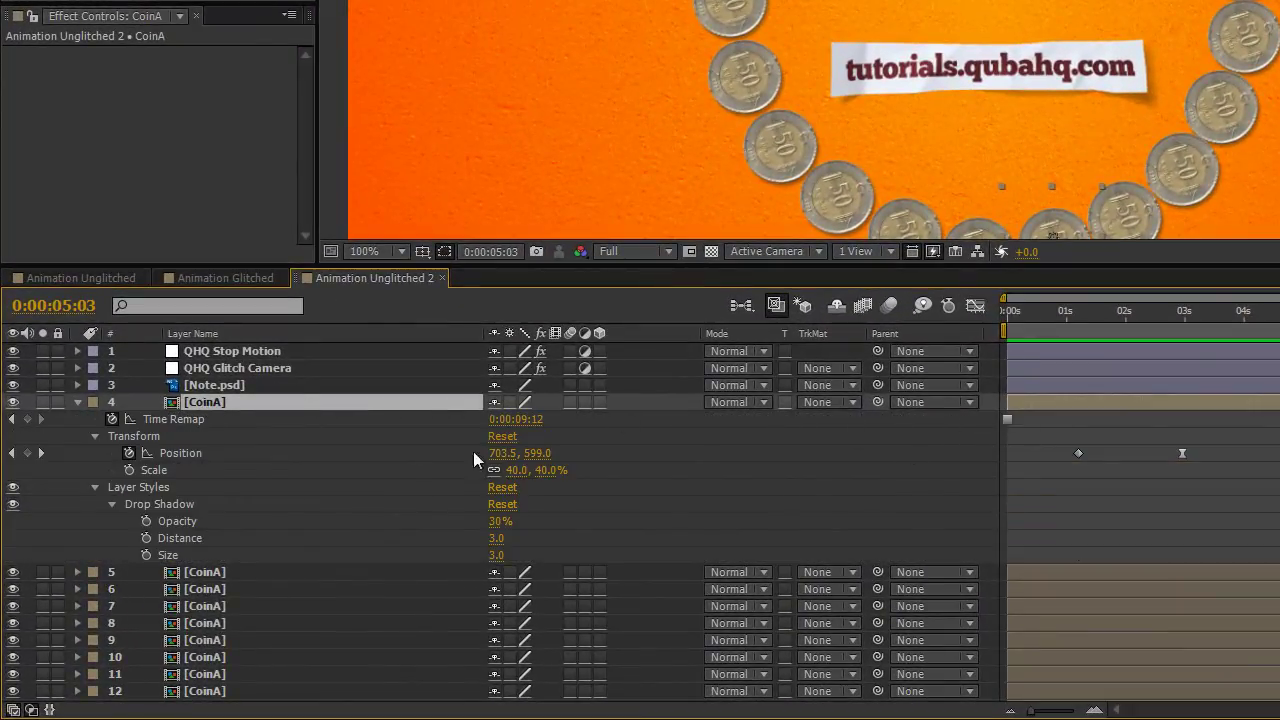
{"action": "left_click_drag", "start_coordinate": [1055, 313], "coordinate": [896, 314]}
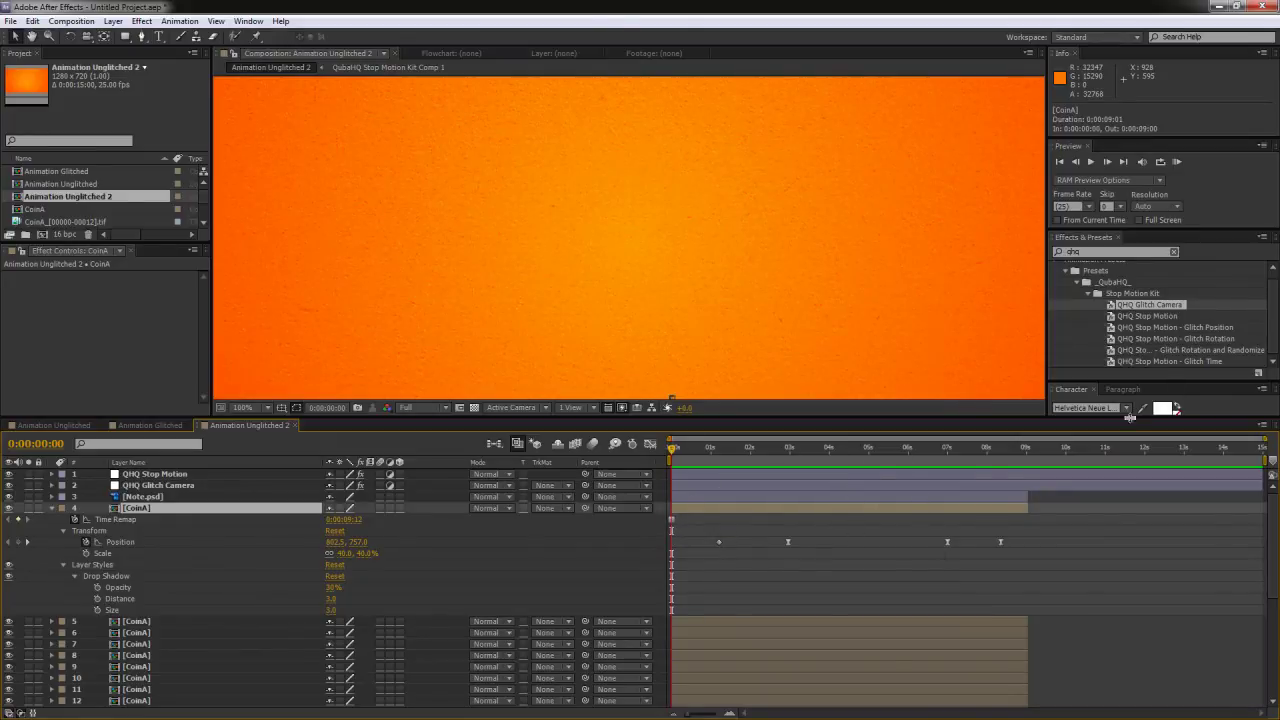
{"action": "mouse_move", "coordinate": [835, 448]}
{"action": "left_mouse_down"}
{"action": "mouse_move", "coordinate": [857, 448]}
{"action": "mouse_move", "coordinate": [827, 450]}
{"action": "left_mouse_up"}
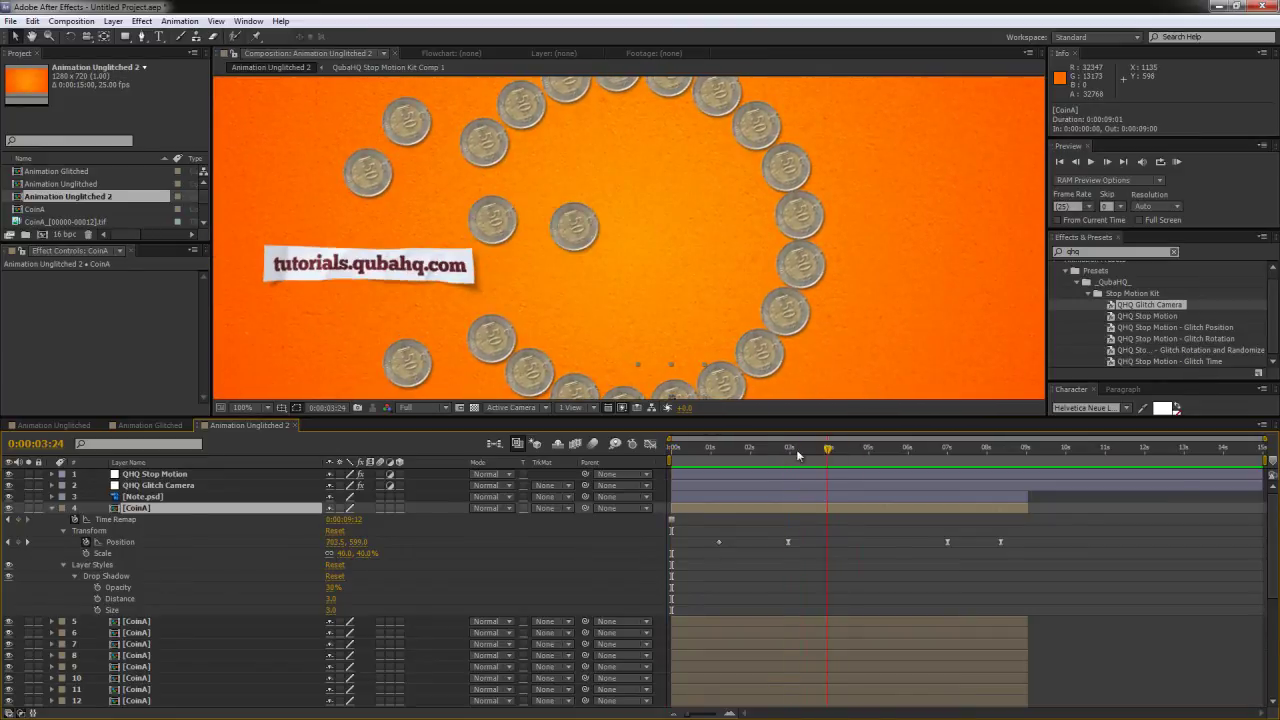
{"action": "key", "text": "Home"}
Apply the QHQ Stop Motion - Glitch Time preset to all CoinA layers from the first frame, and scrub to the assembled coin shape
{"action": "left_click", "coordinate": [52, 508]}
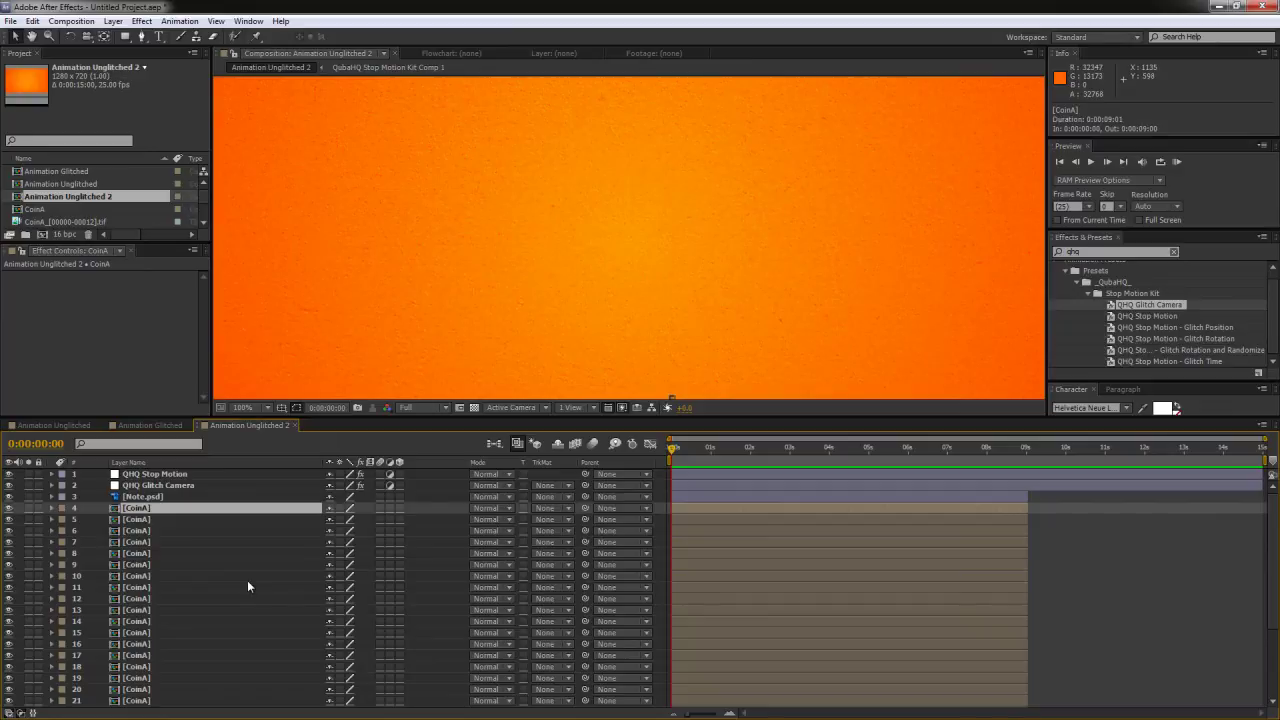
{"action": "scroll", "coordinate": [247, 580], "scroll_direction": "down", "scroll_amount": 5}
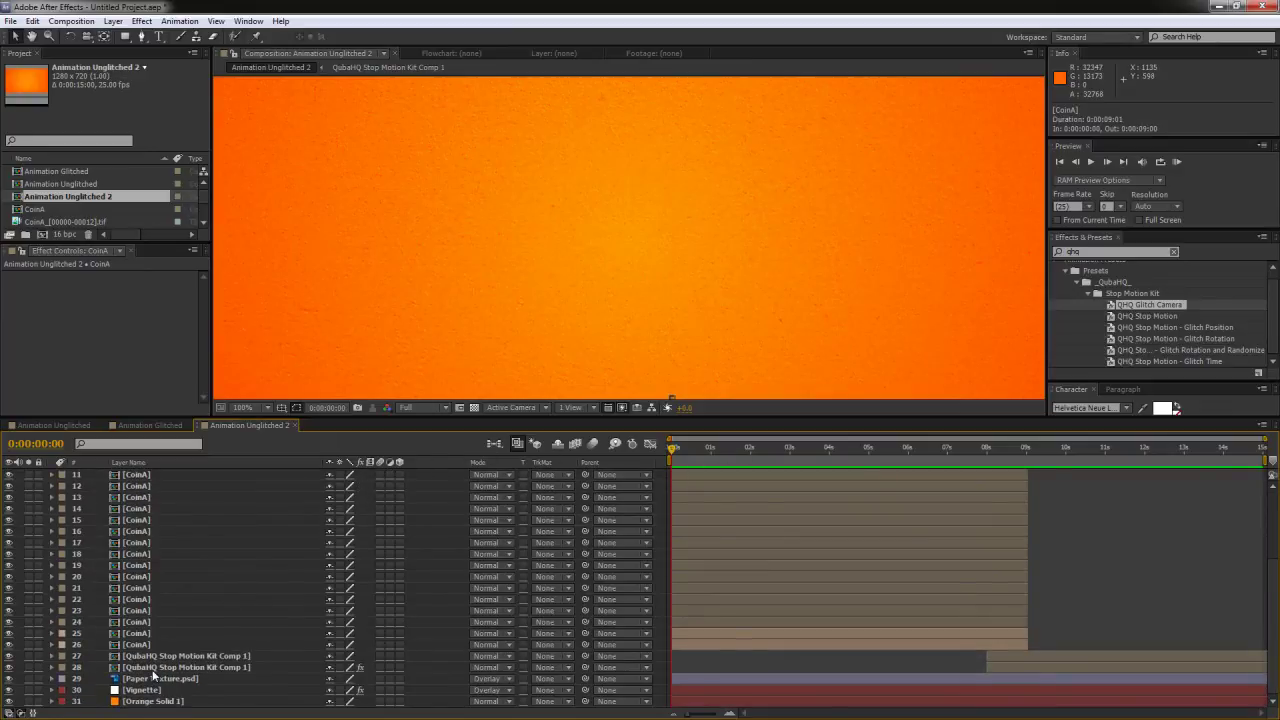
{"action": "left_click", "coordinate": [136, 648], "text": "shift"}
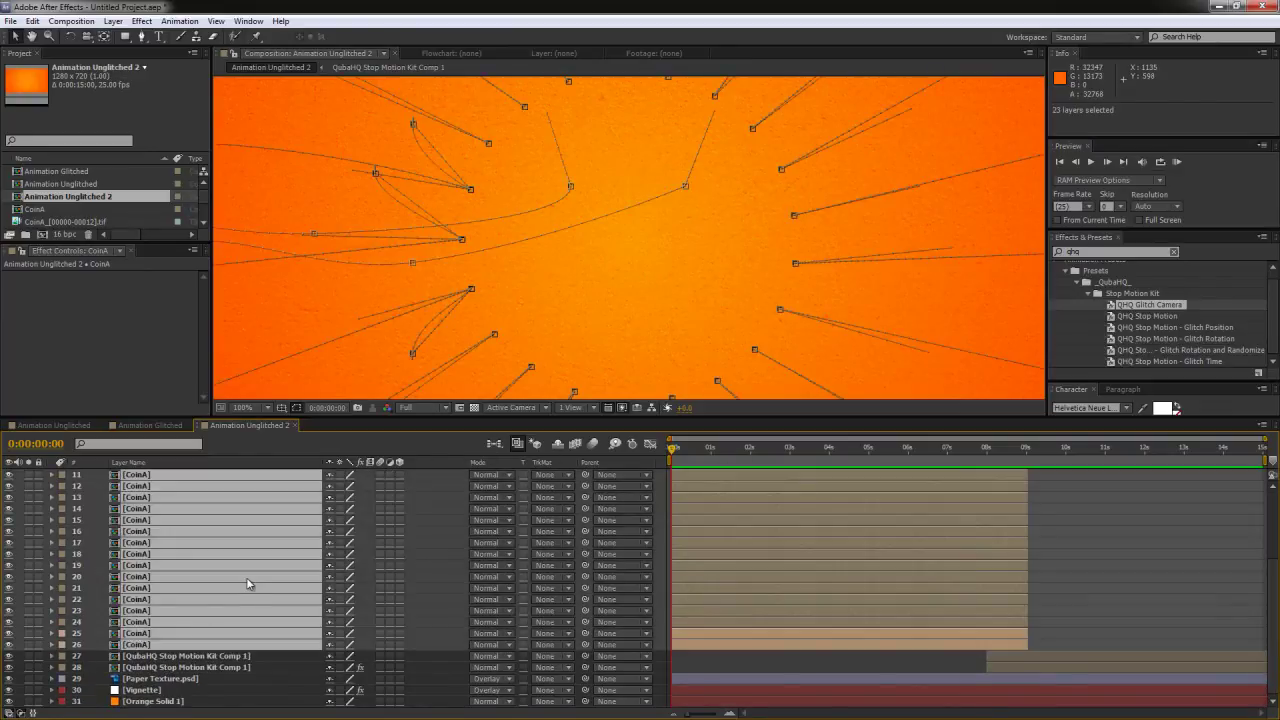
{"action": "scroll", "coordinate": [247, 580], "scroll_direction": "up", "scroll_amount": 5}
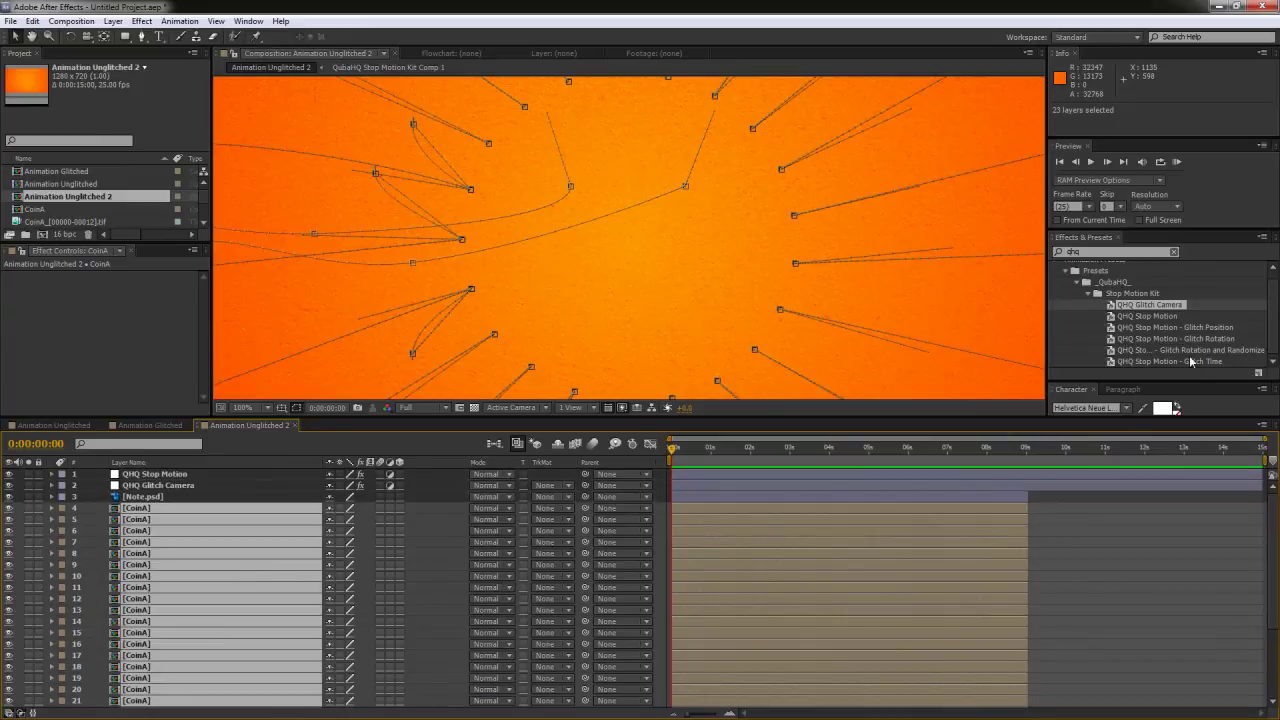
{"action": "double_click", "coordinate": [1188, 362]}
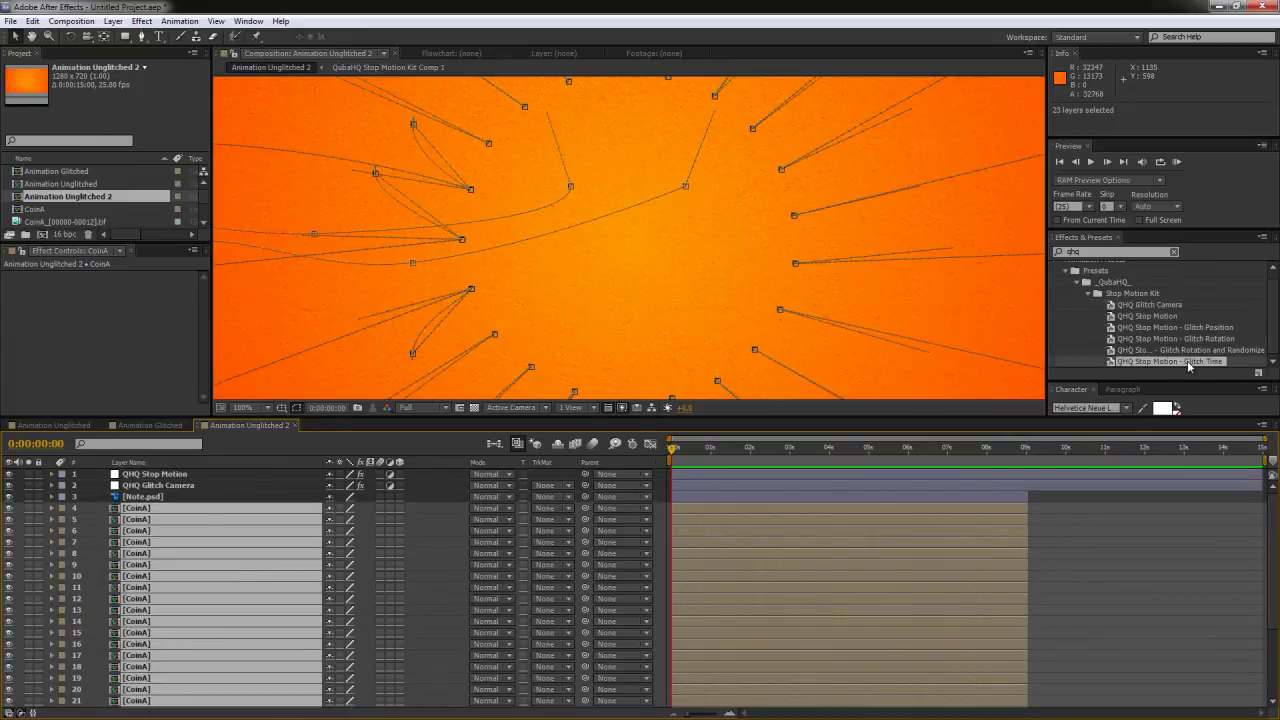
{"action": "left_click", "coordinate": [722, 449]}
{"action": "left_click_drag", "start_coordinate": [805, 452], "coordinate": [822, 452]}
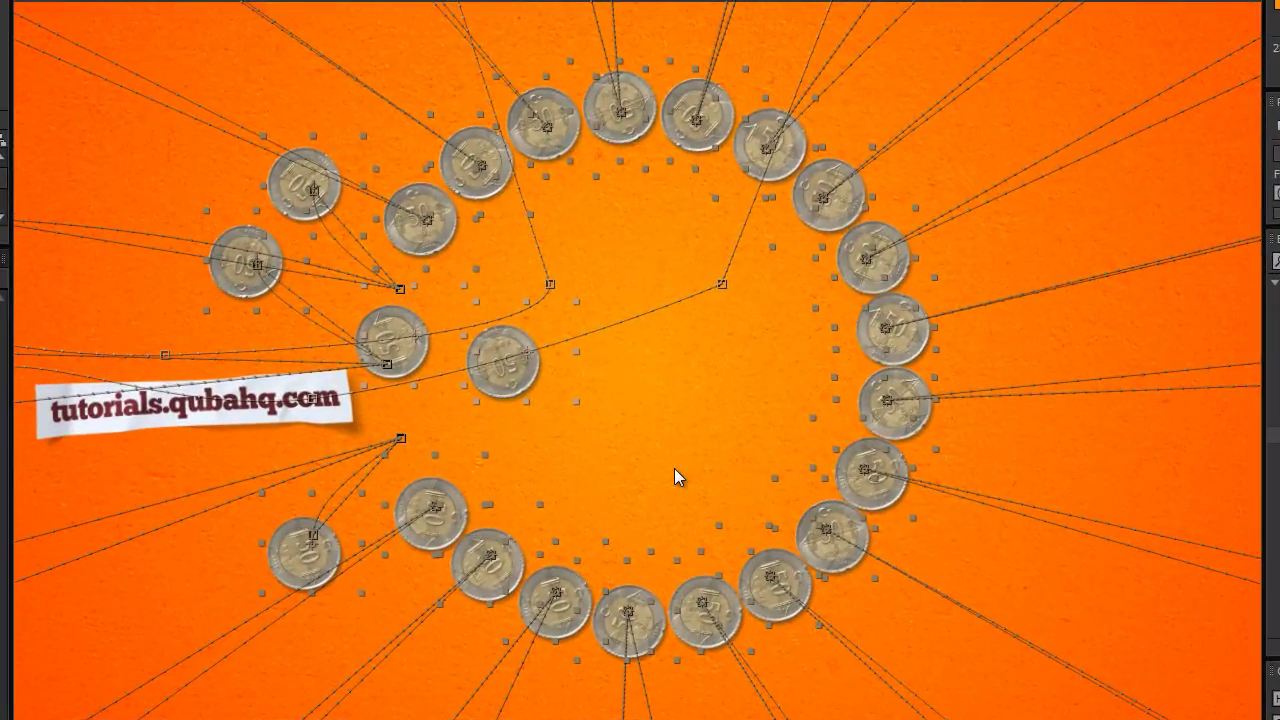
{"action": "left_click", "coordinate": [674, 468]}
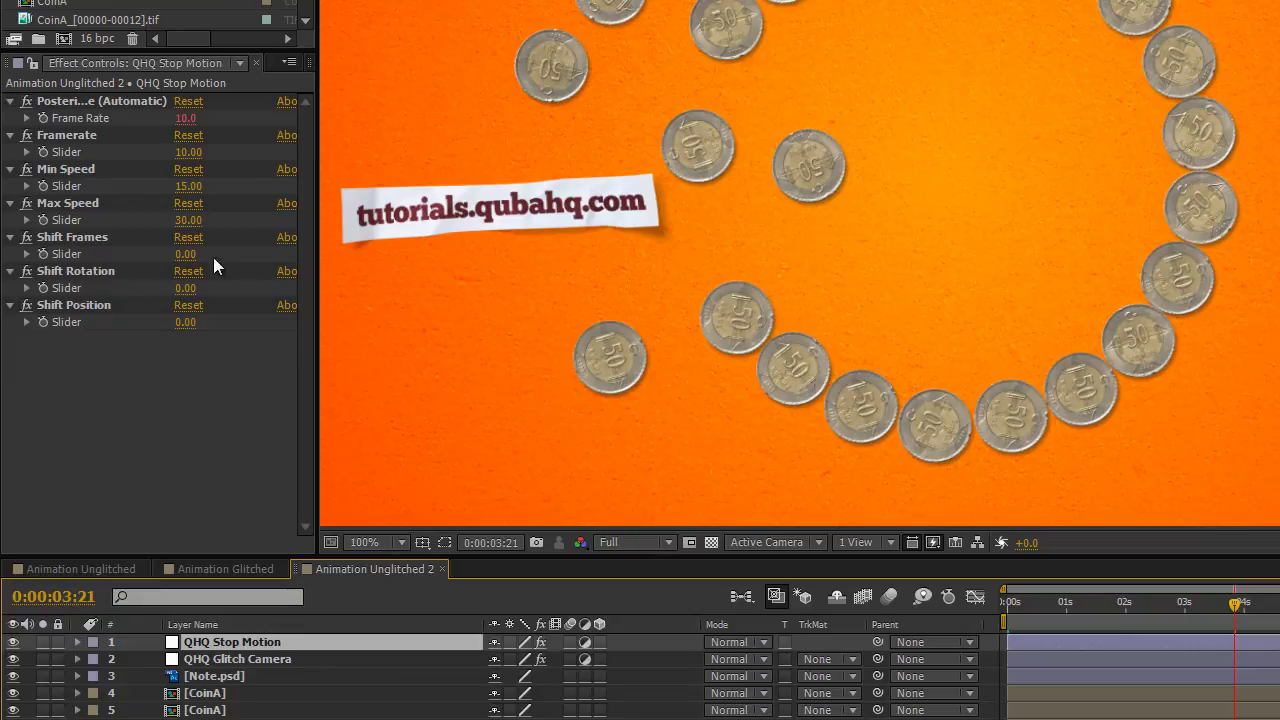
Set Shift Frames to 3 on the QHQ Stop Motion layer and check the coins around 2 seconds
{"action": "left_click", "coordinate": [185, 254]}
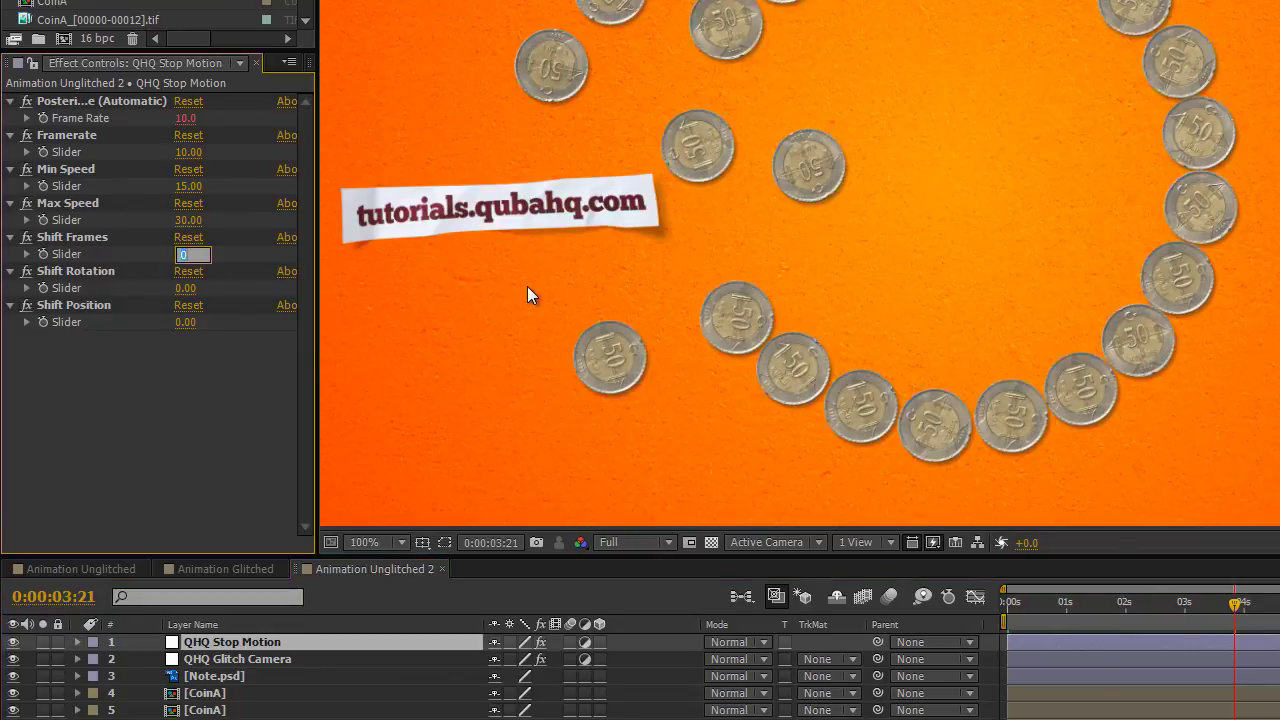
{"action": "type", "text": "3"}
{"action": "key", "text": "Return"}
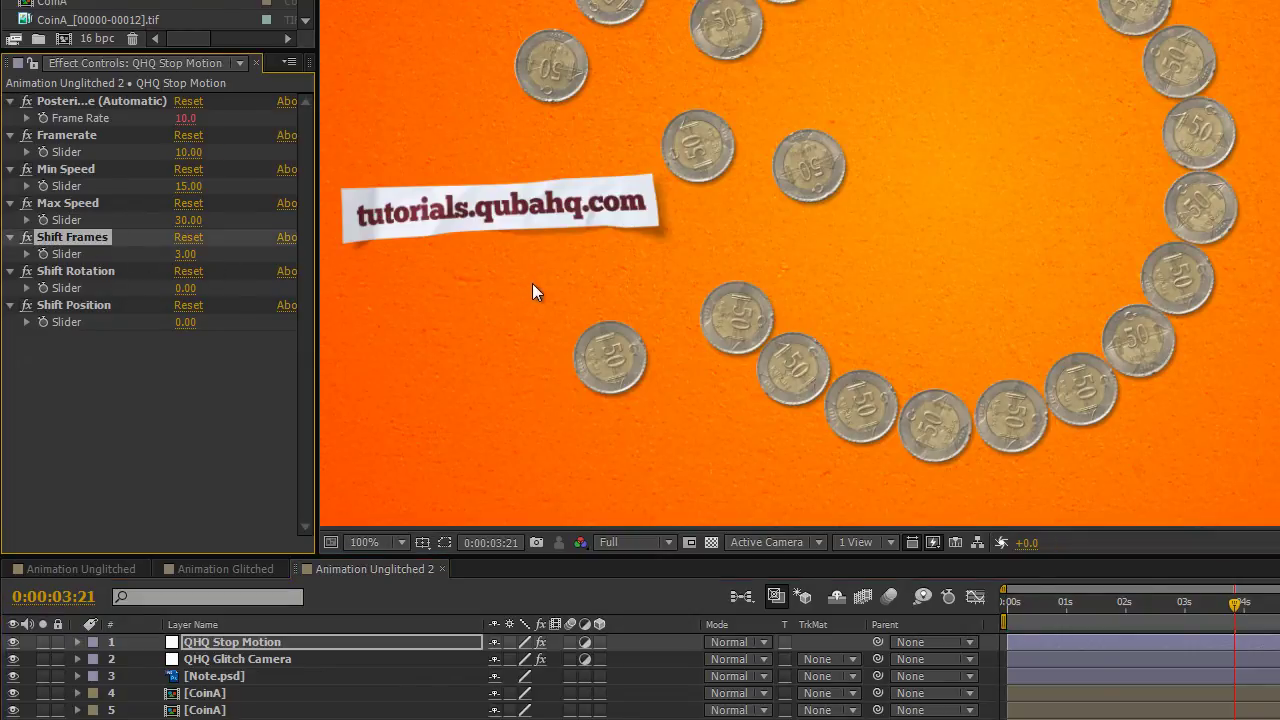
{"action": "left_click", "coordinate": [1129, 603]}
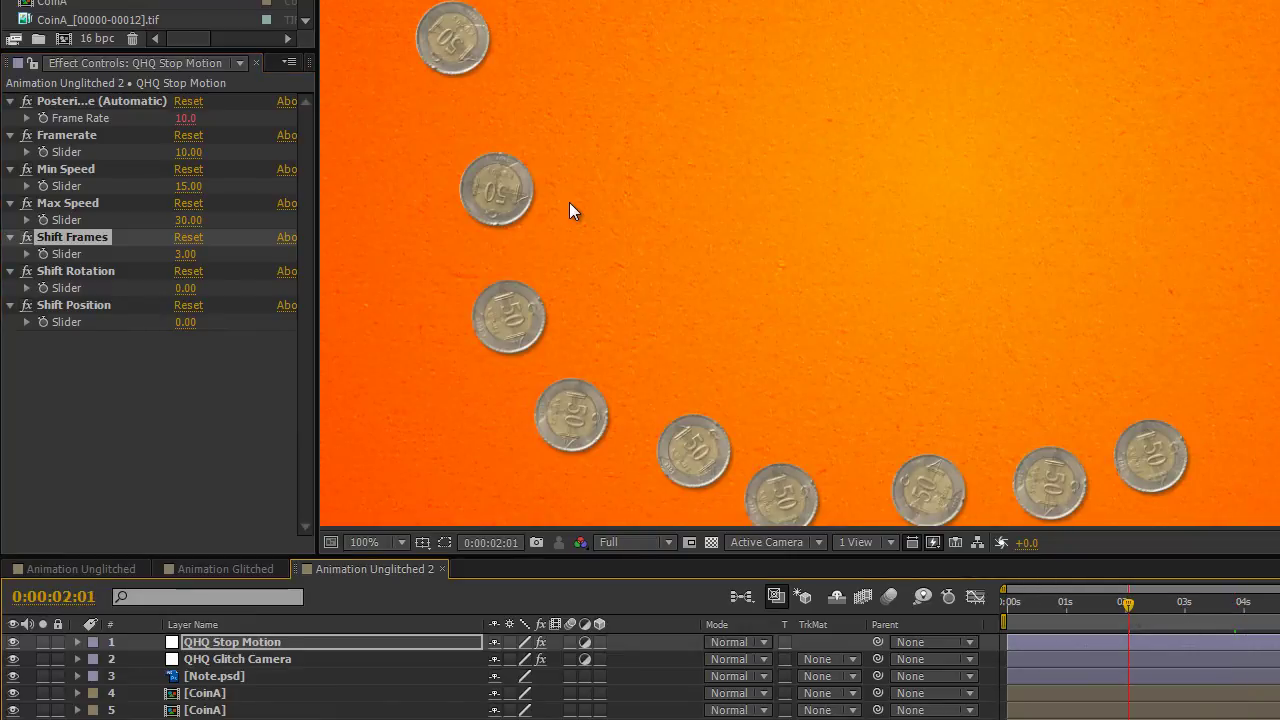
Compare the coin spacing with Shift Frames at 0, and restore it to 3
{"action": "left_click", "coordinate": [185, 254]}
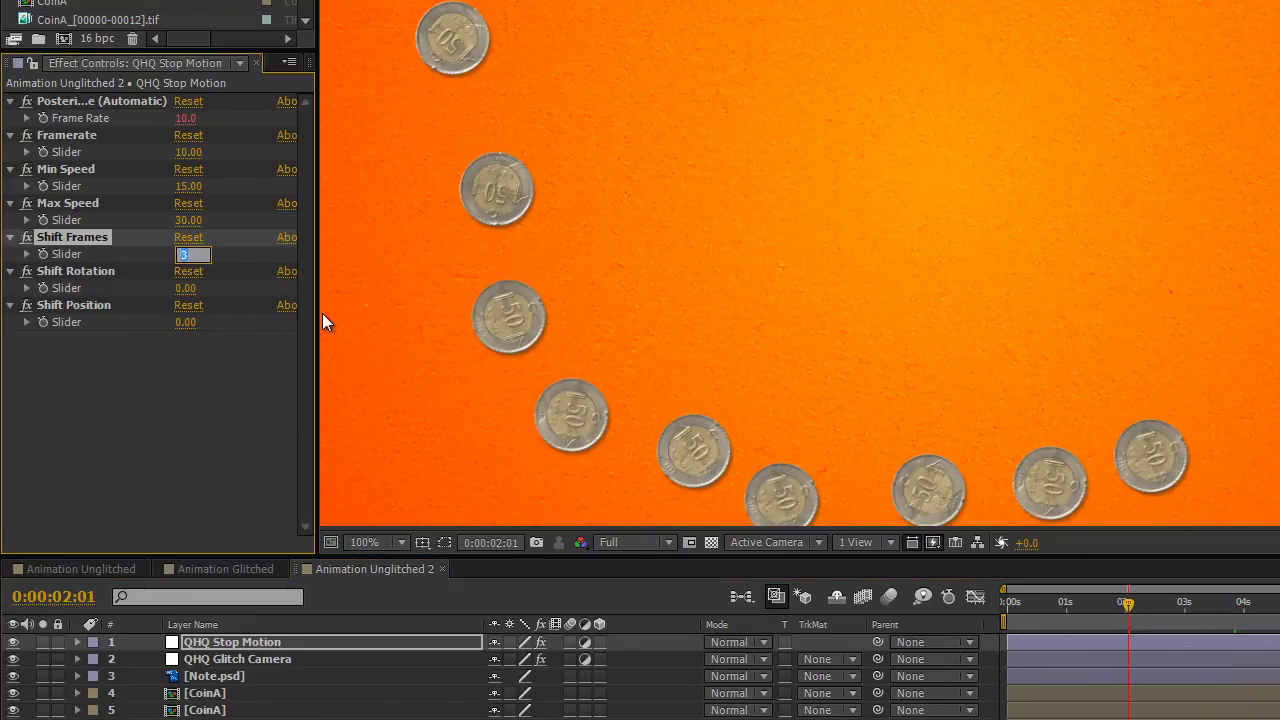
{"action": "type", "text": "0"}
{"action": "key", "text": "Return"}
{"action": "left_click", "coordinate": [185, 254]}
{"action": "type", "text": "3"}
{"action": "key", "text": "Return"}
On the QHQ Stop Motion layer, set Min Speed to 5, and try a Max Speed of 15 before settling on 20
{"action": "left_click", "coordinate": [187, 186]}
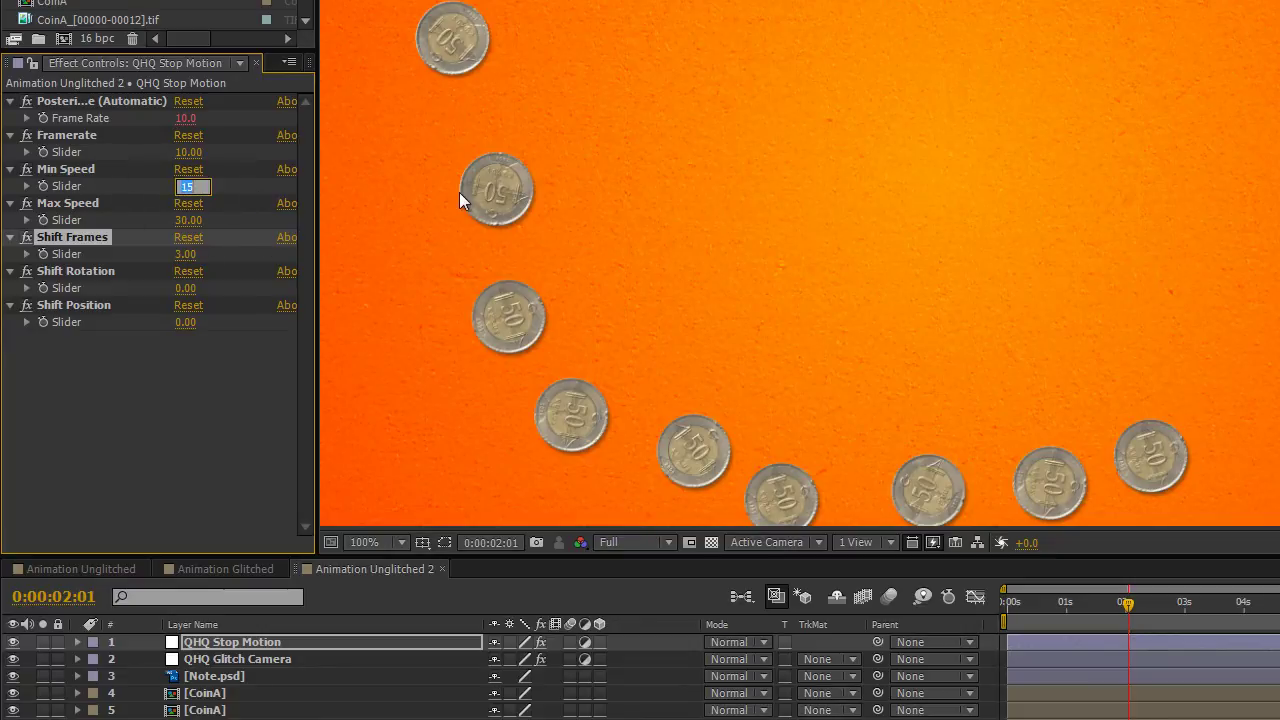
{"action": "type", "text": "5"}
{"action": "key", "text": "Tab"}
{"action": "type", "text": "15"}
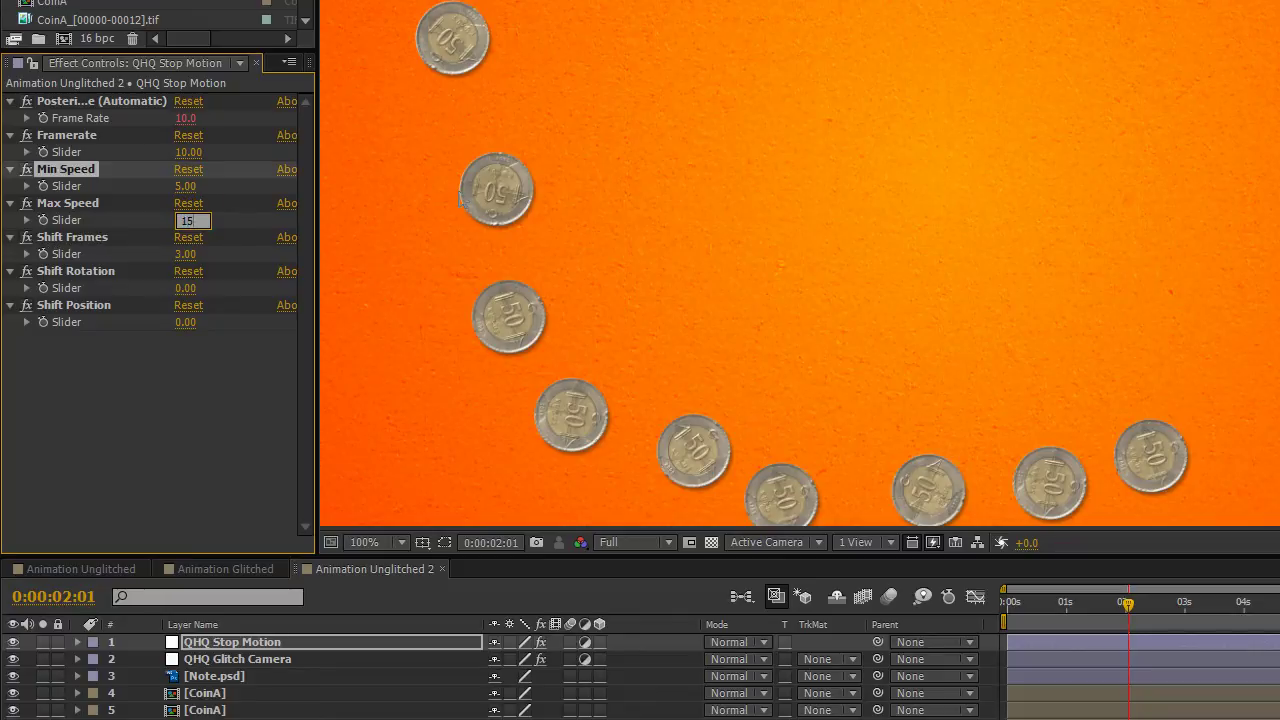
{"action": "key", "text": "Return"}
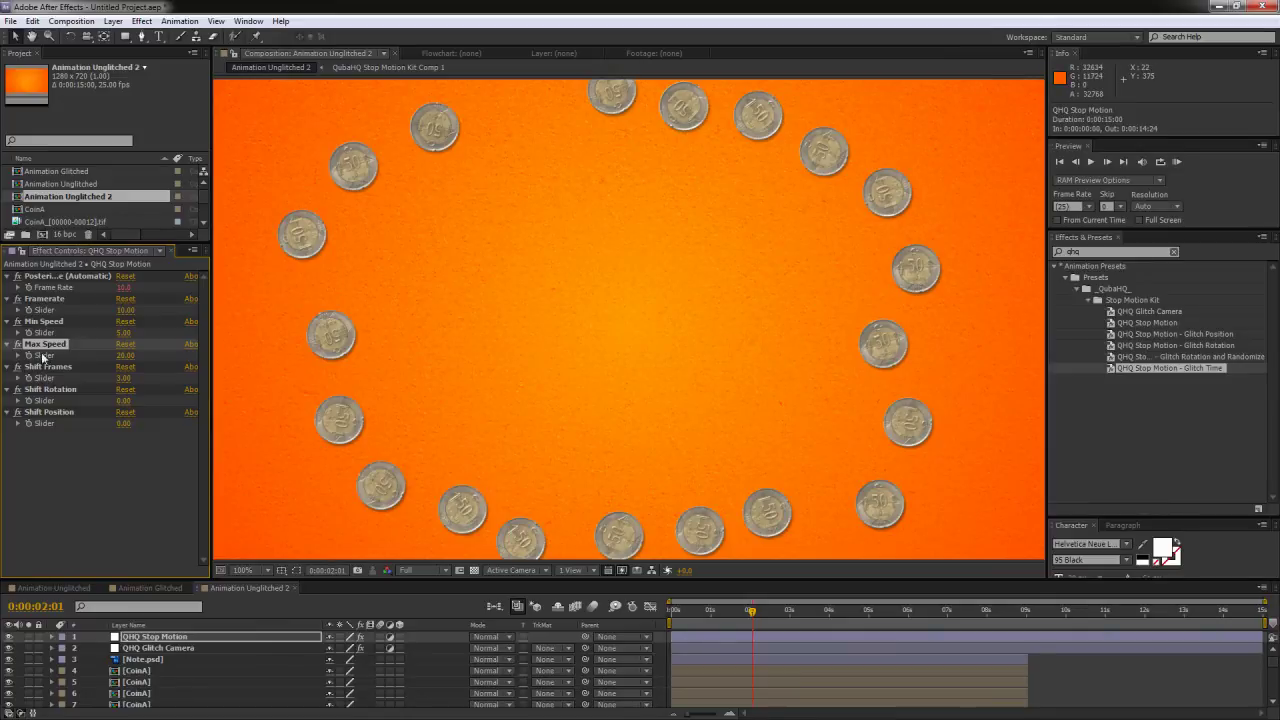
Apply the QHQ Stop Motion - Glitch Position preset to the Note.psd layer and all CoinA layers
{"action": "left_click_drag", "start_coordinate": [371, 578], "coordinate": [383, 400]}
{"action": "left_click", "coordinate": [141, 480]}
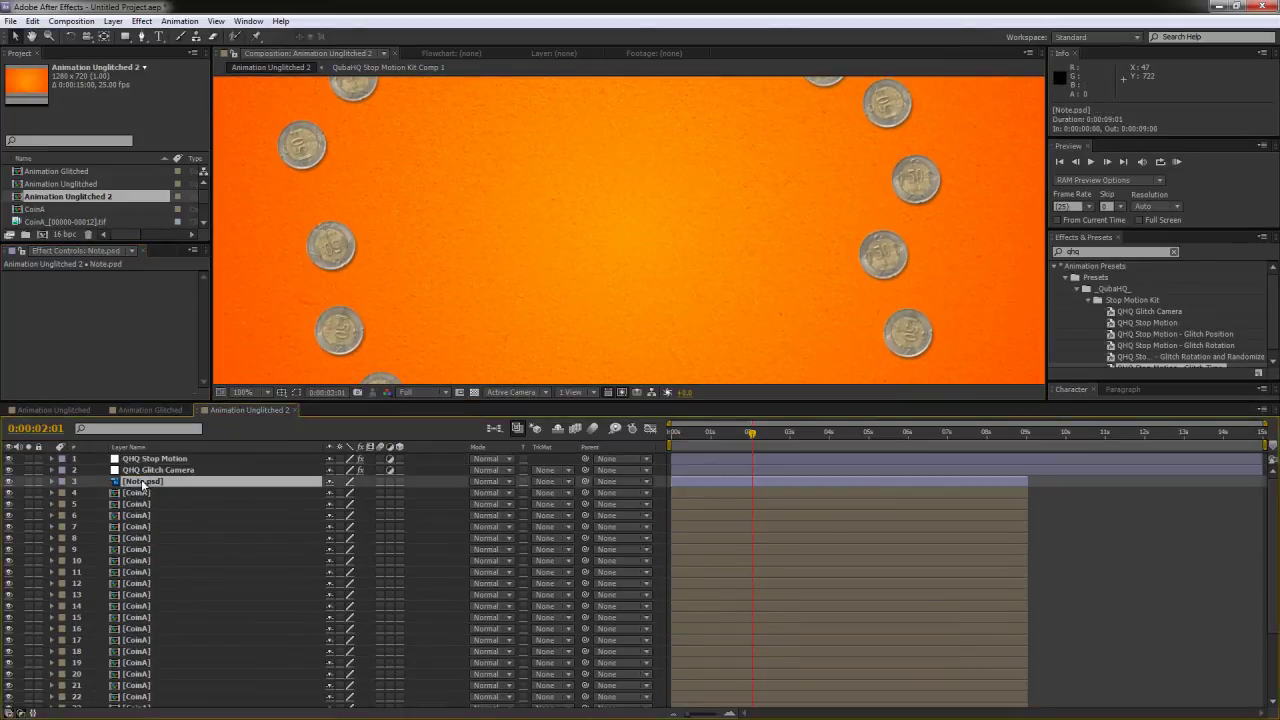
{"action": "scroll", "coordinate": [210, 558], "scroll_direction": "down", "scroll_amount": 3}
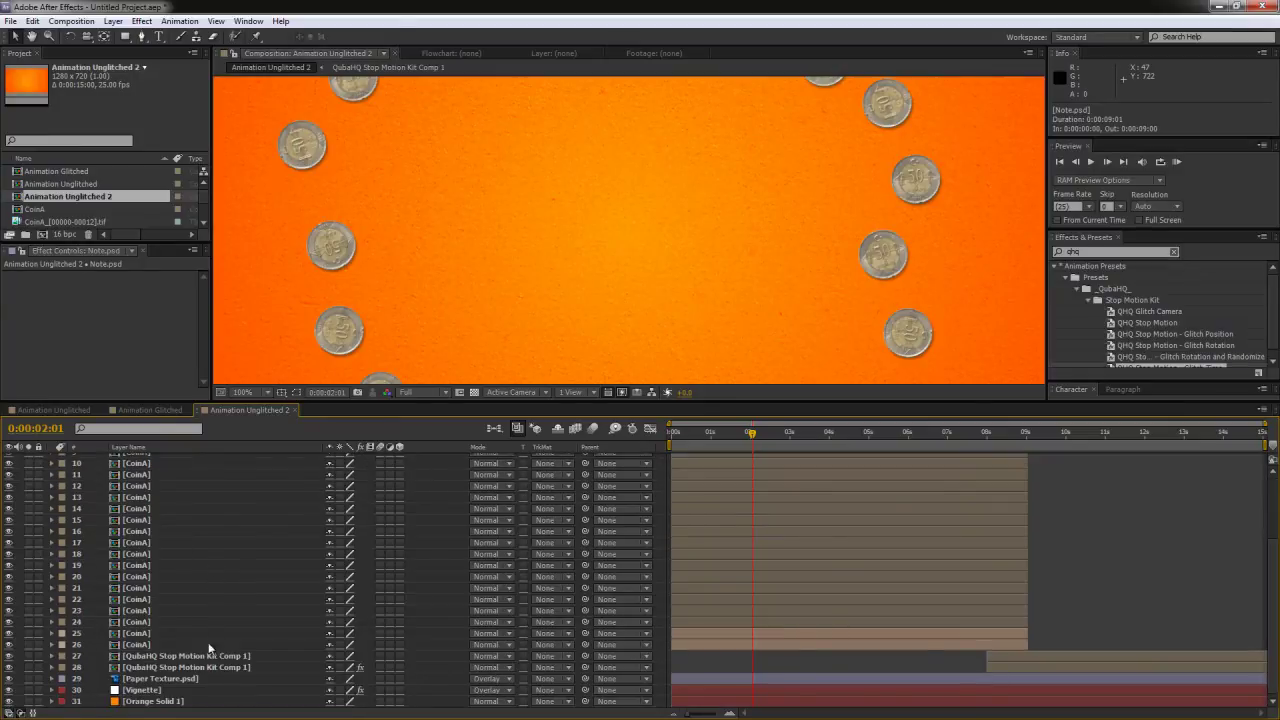
{"action": "left_click", "coordinate": [138, 646], "text": "shift"}
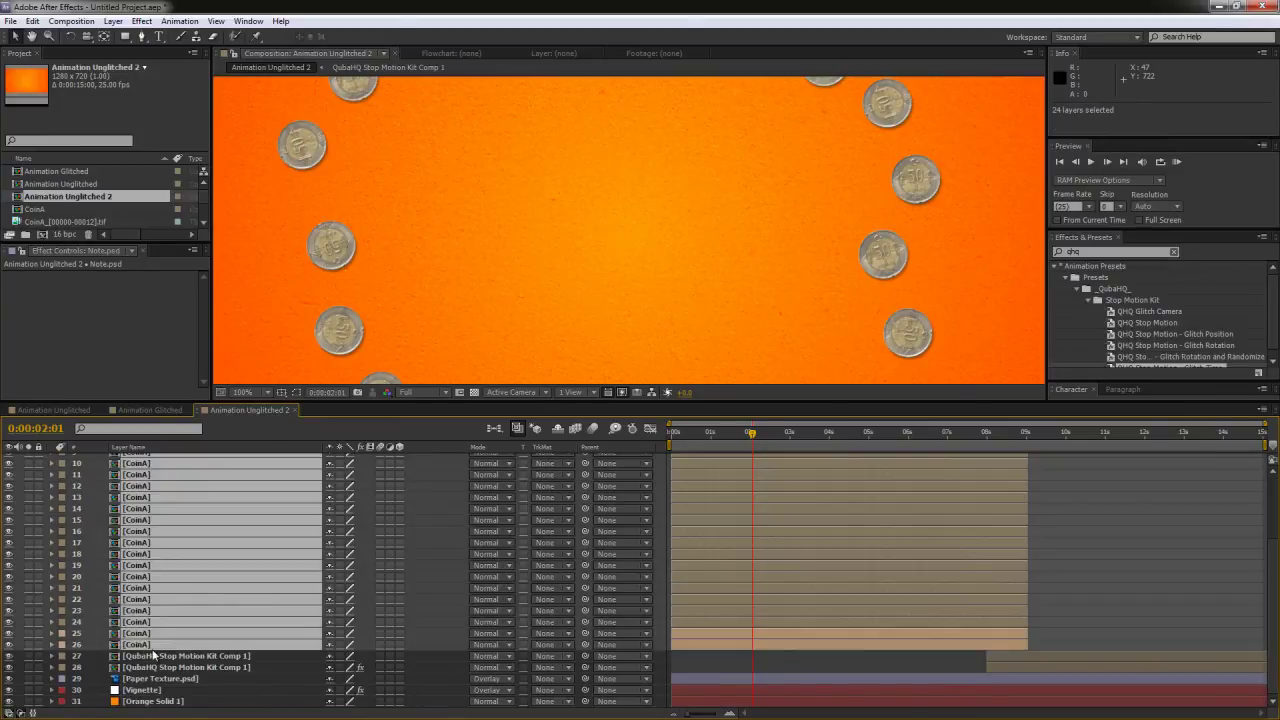
{"action": "scroll", "coordinate": [267, 586], "scroll_direction": "up", "scroll_amount": 3}
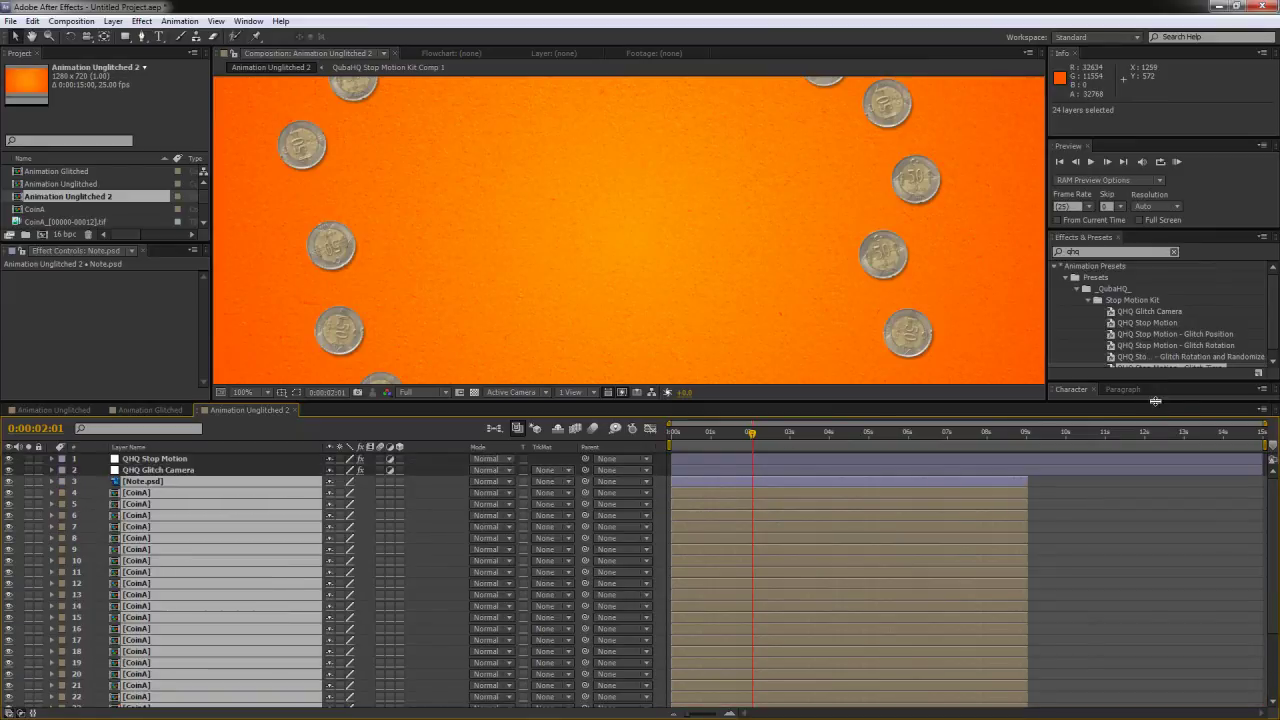
{"action": "left_click_drag", "start_coordinate": [1155, 401], "coordinate": [1155, 529]}
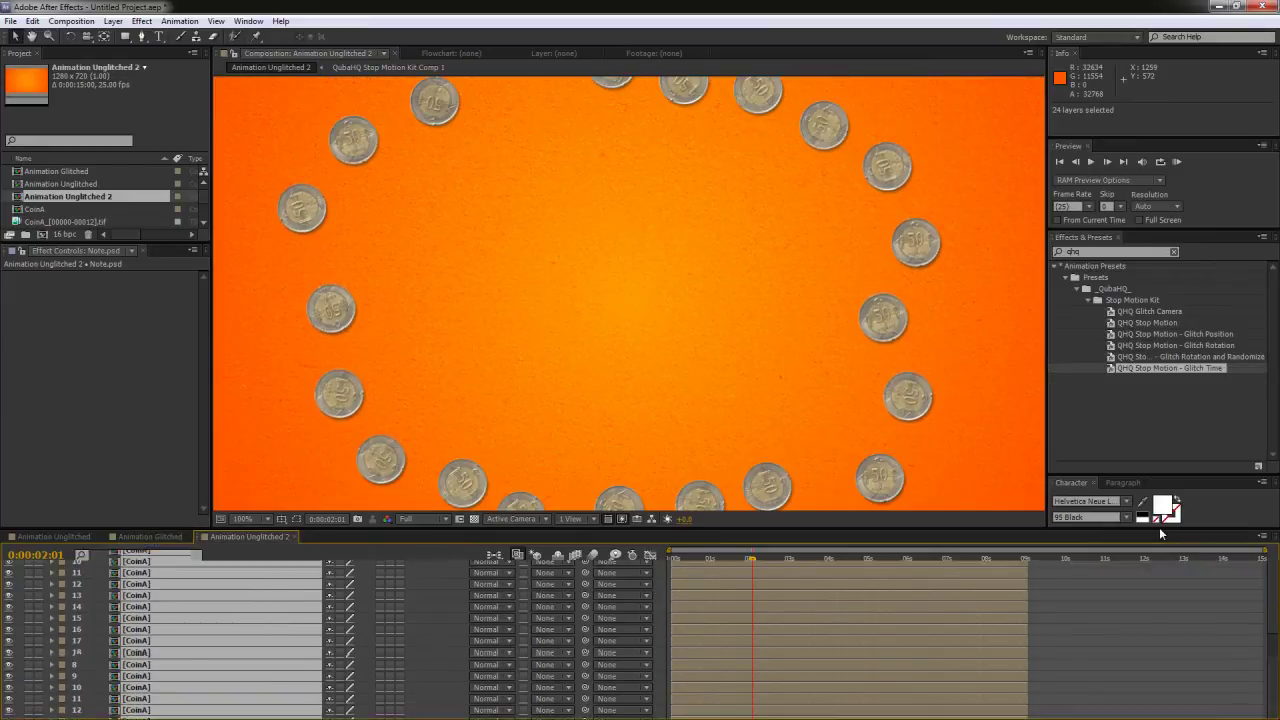
{"action": "double_click", "coordinate": [1180, 334]}
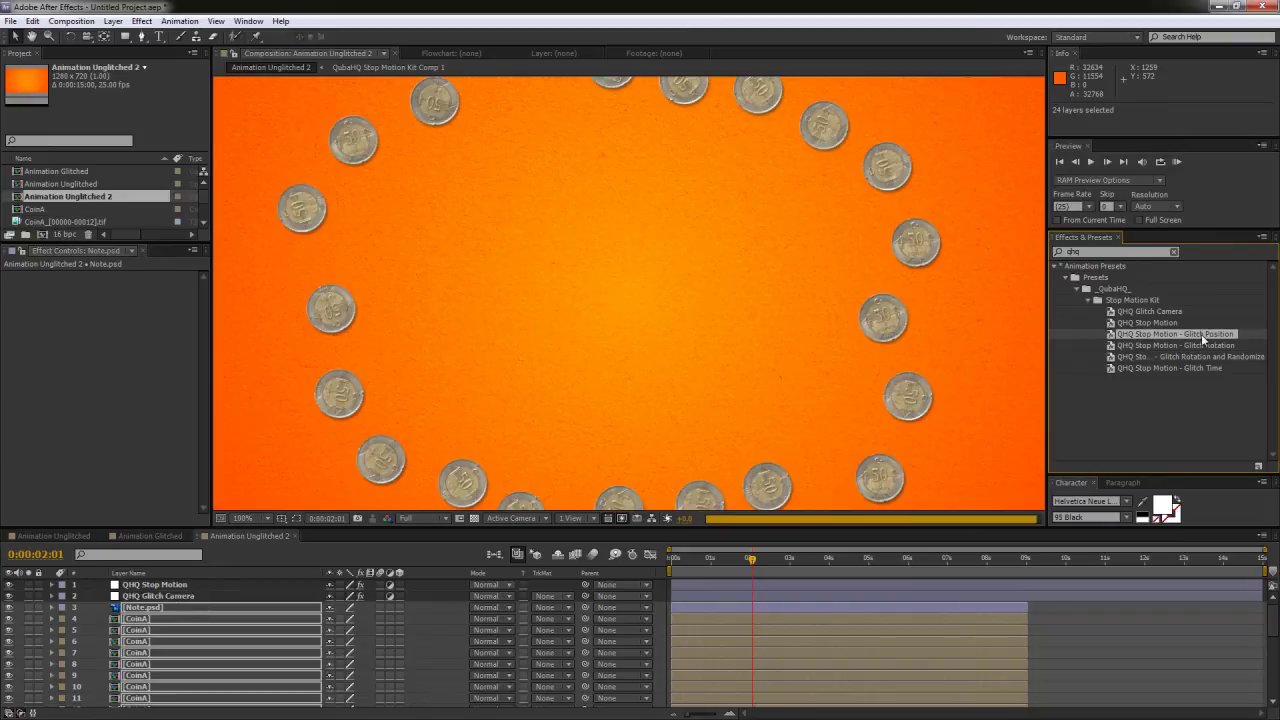
Set Shift Position to 50 on the QHQ Stop Motion layer
{"action": "left_click", "coordinate": [155, 584]}
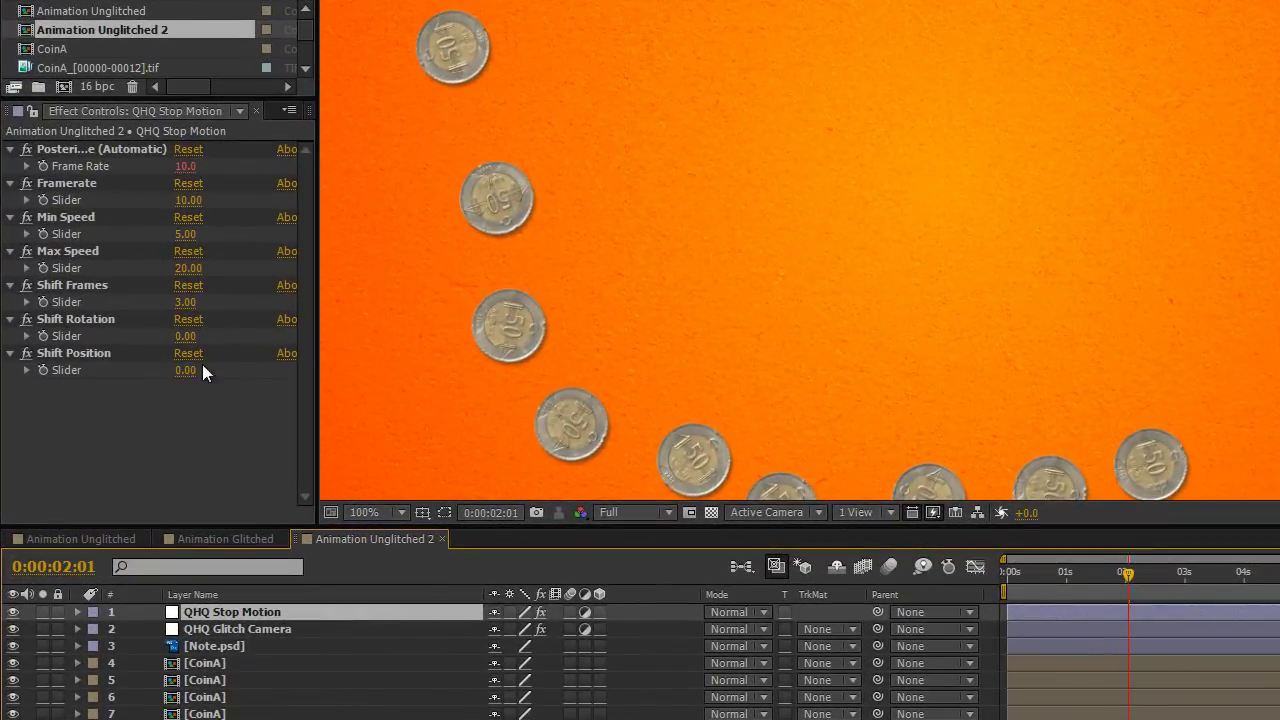
{"action": "left_click", "coordinate": [188, 370]}
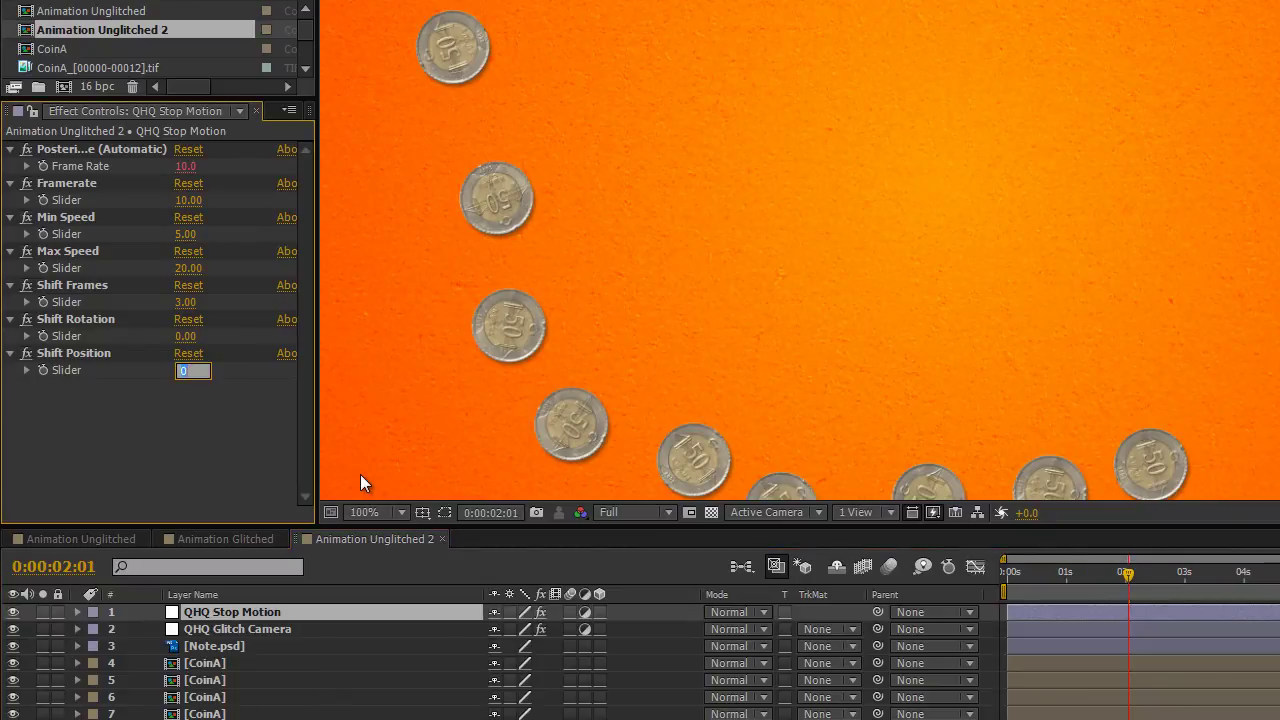
{"action": "type", "text": "50"}
{"action": "key", "text": "Return"}
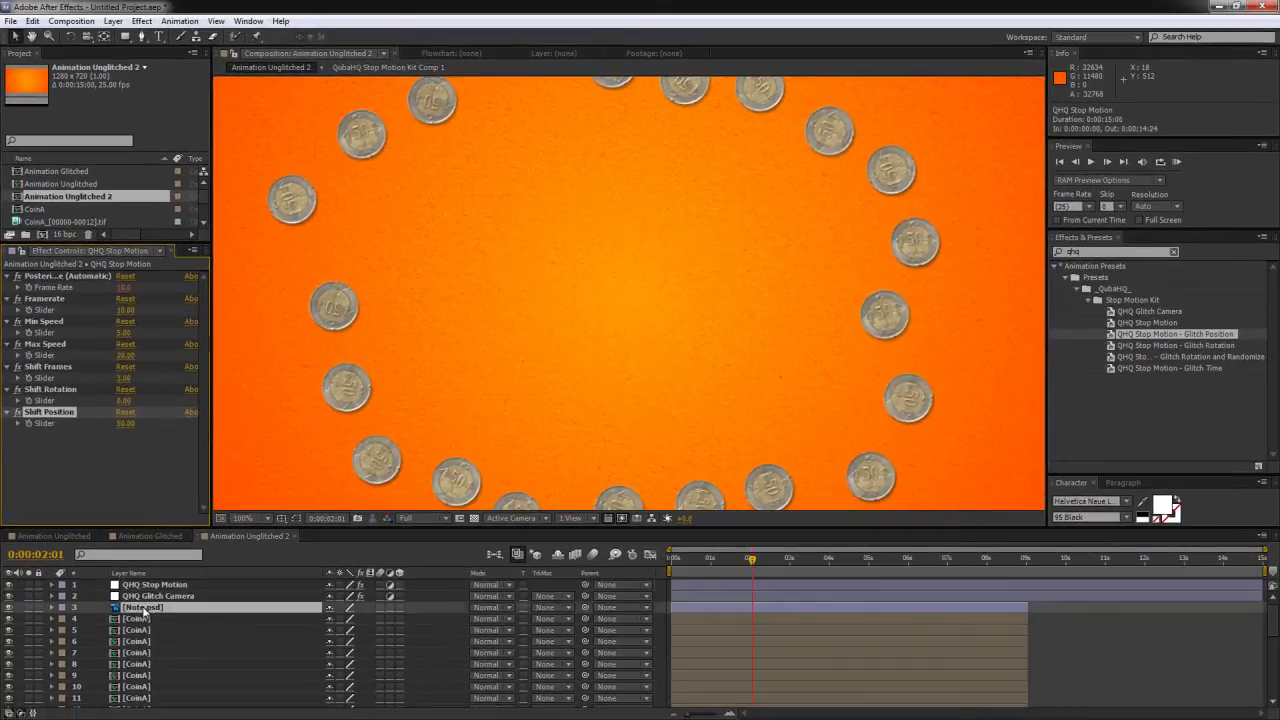
Solo the Note.psd layer to check its motion, and apply the QHQ Stop Motion - Glitch Rotation preset to it
{"action": "left_click", "coordinate": [142, 607]}
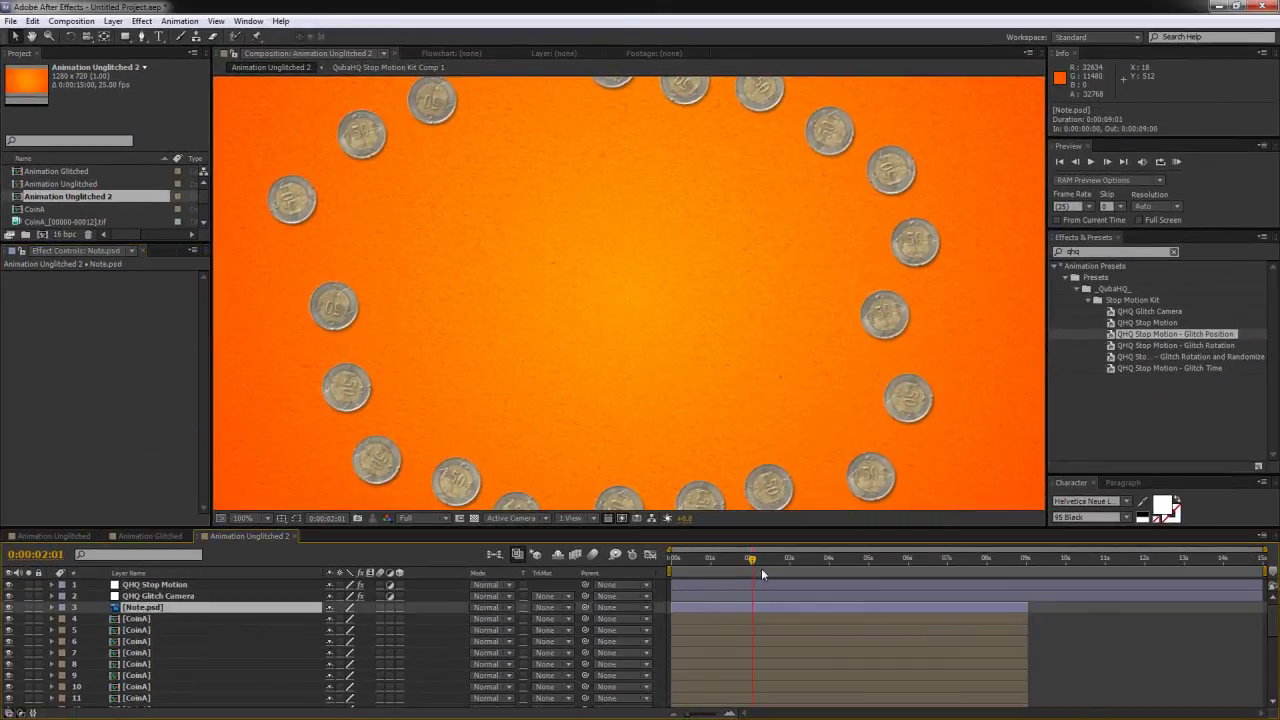
{"action": "left_click", "coordinate": [789, 560]}
{"action": "mouse_move", "coordinate": [848, 563]}
{"action": "left_mouse_down"}
{"action": "mouse_move", "coordinate": [919, 563]}
{"action": "mouse_move", "coordinate": [790, 563]}
{"action": "mouse_move", "coordinate": [827, 563]}
{"action": "left_mouse_up"}
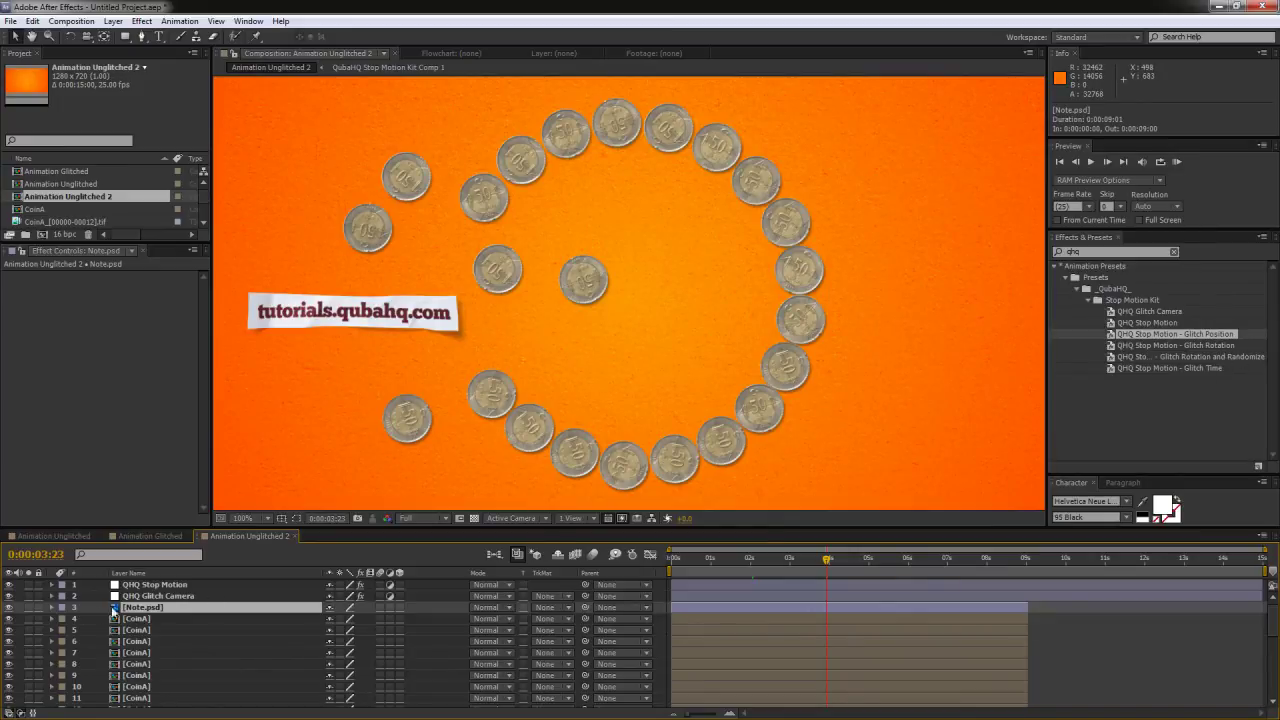
{"action": "left_click", "coordinate": [29, 607]}
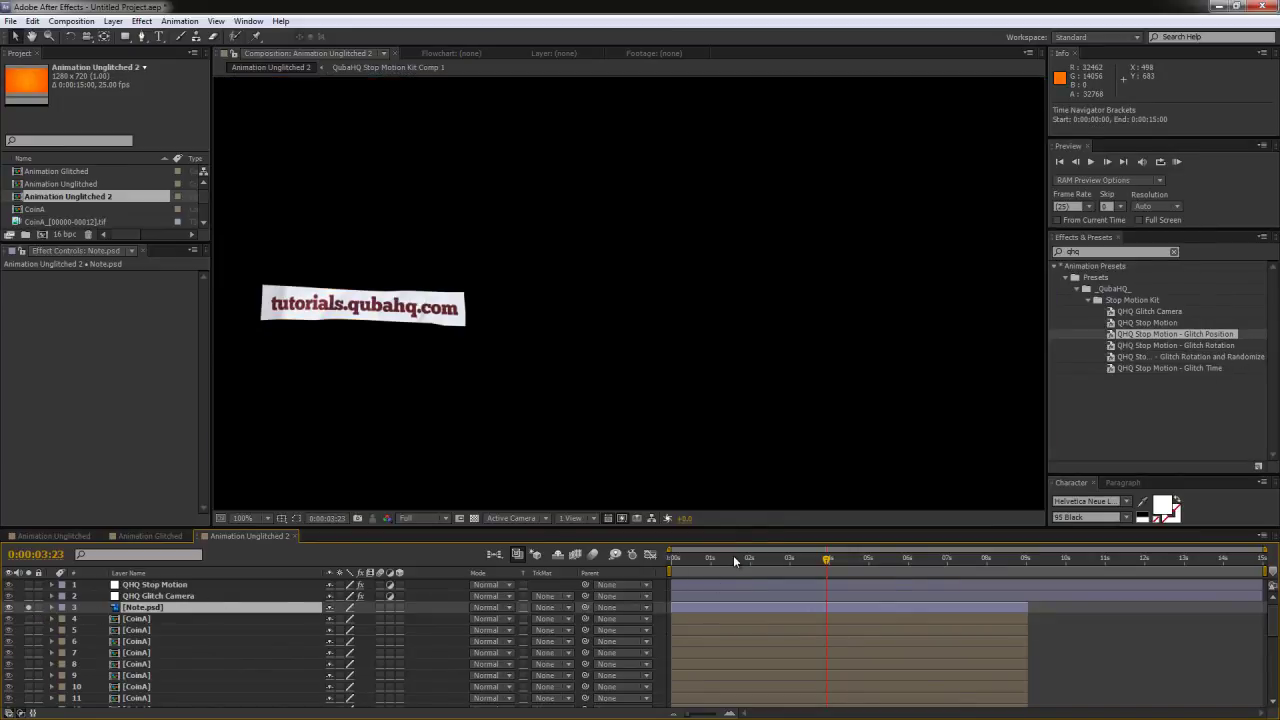
{"action": "left_click_drag", "start_coordinate": [743, 560], "coordinate": [835, 563]}
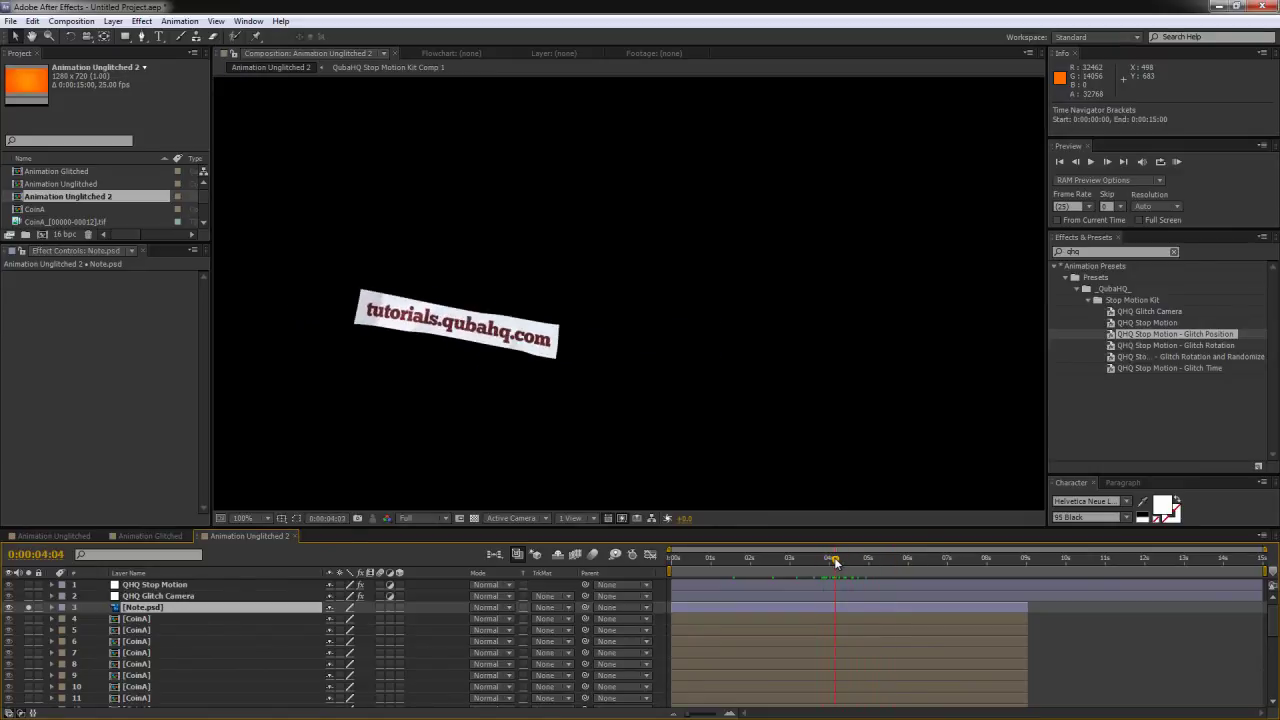
{"action": "left_click", "coordinate": [1207, 342]}
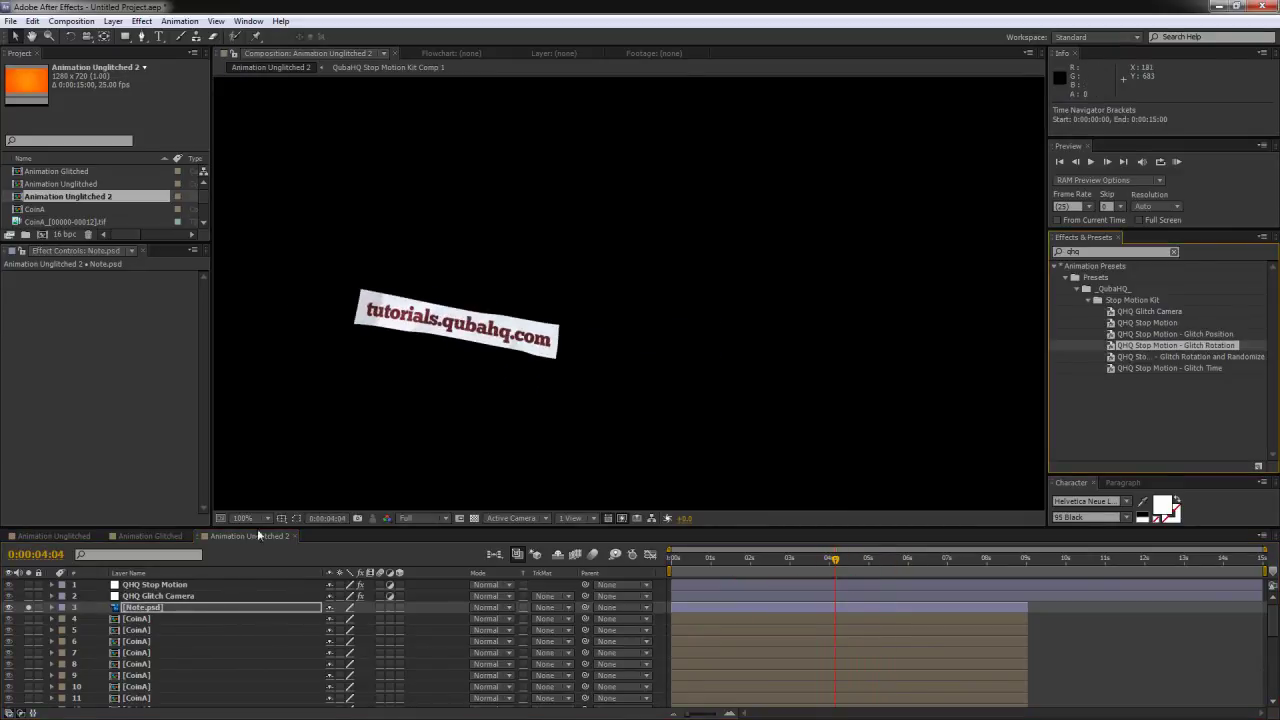
Set Shift Rotation to 10 on the QHQ Stop Motion layer and scrub through the note's motion
{"action": "left_click", "coordinate": [145, 585]}
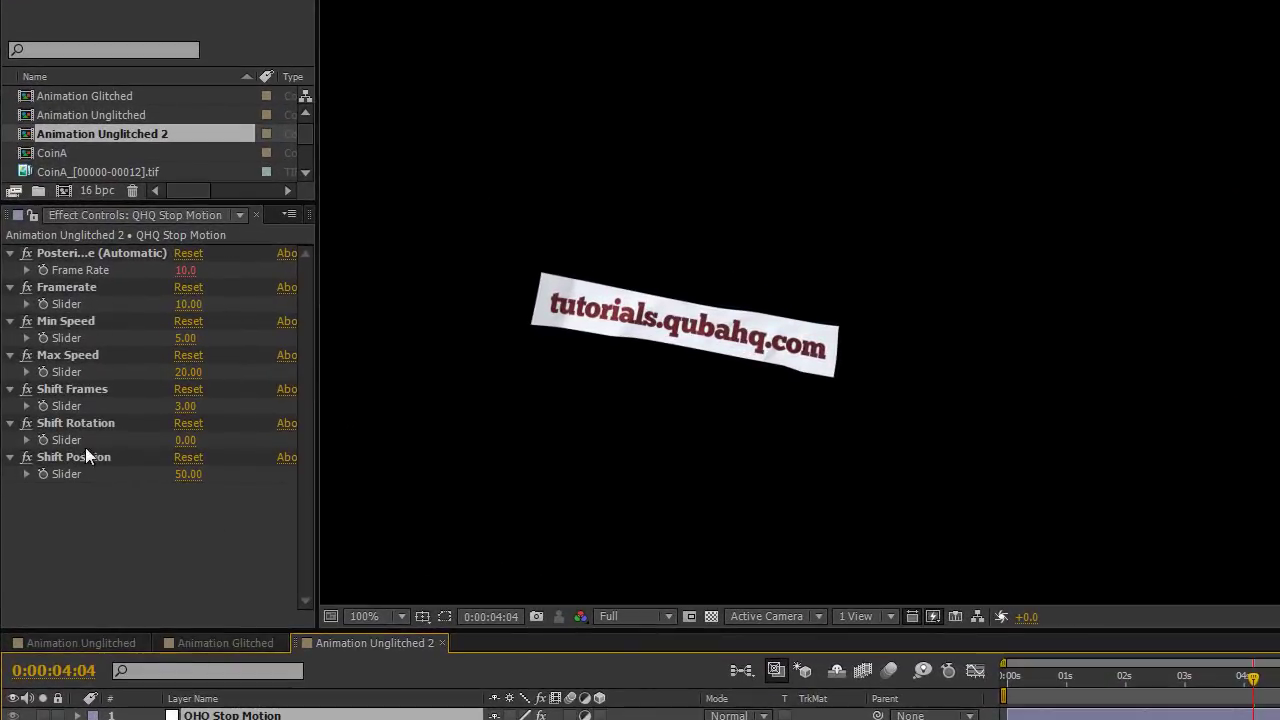
{"action": "left_click", "coordinate": [185, 442]}
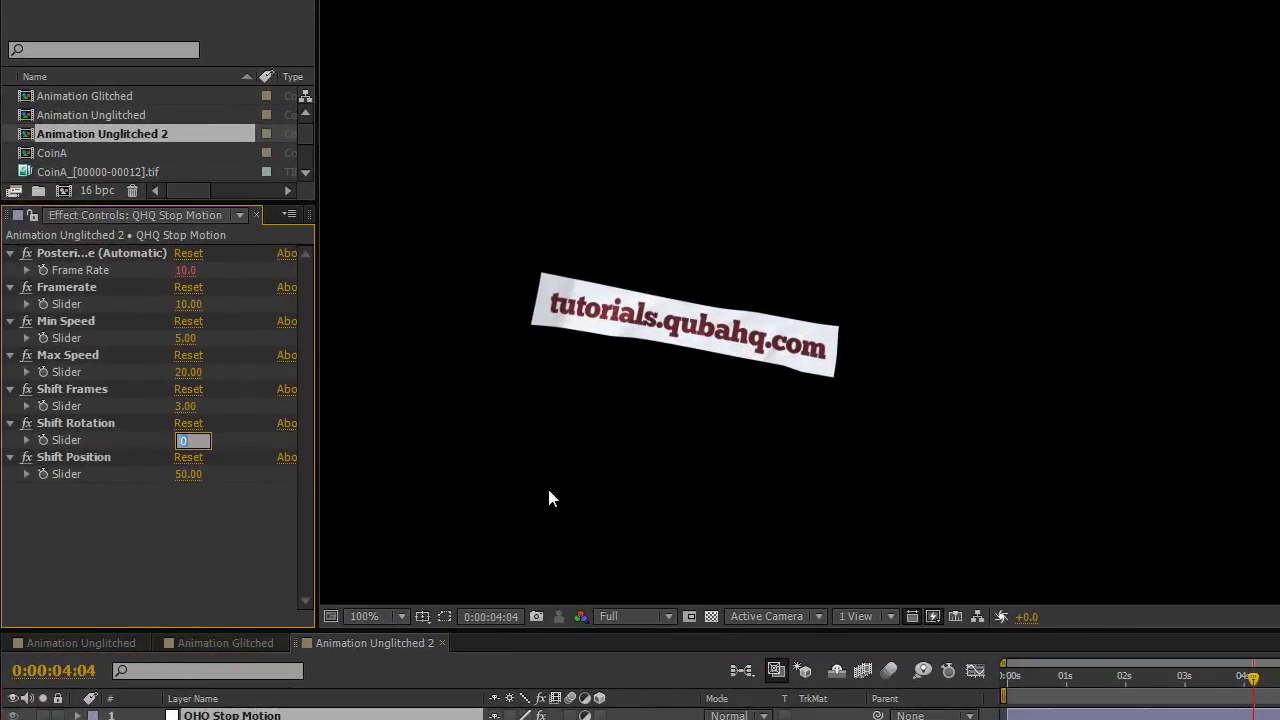
{"action": "type", "text": "10"}
{"action": "key", "text": "Return"}
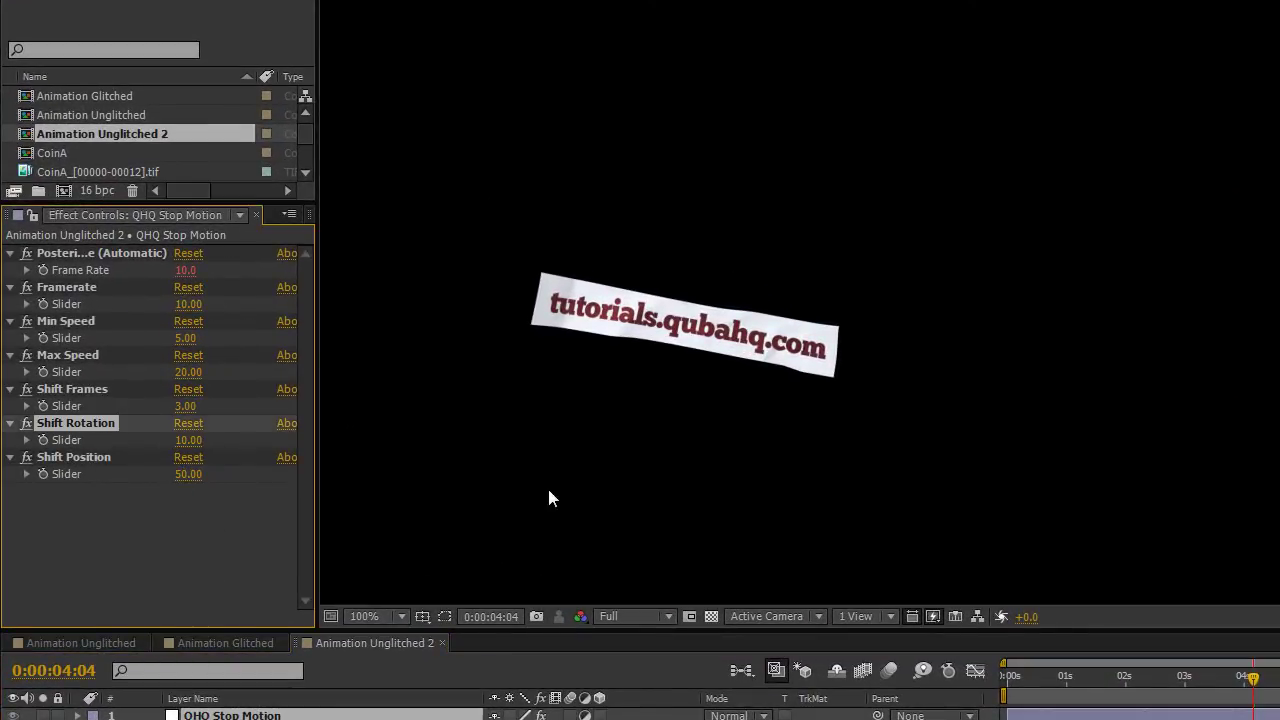
{"action": "mouse_move", "coordinate": [1253, 678]}
{"action": "left_mouse_down"}
{"action": "mouse_move", "coordinate": [1233, 678]}
{"action": "mouse_move", "coordinate": [1270, 690]}
{"action": "left_mouse_up"}
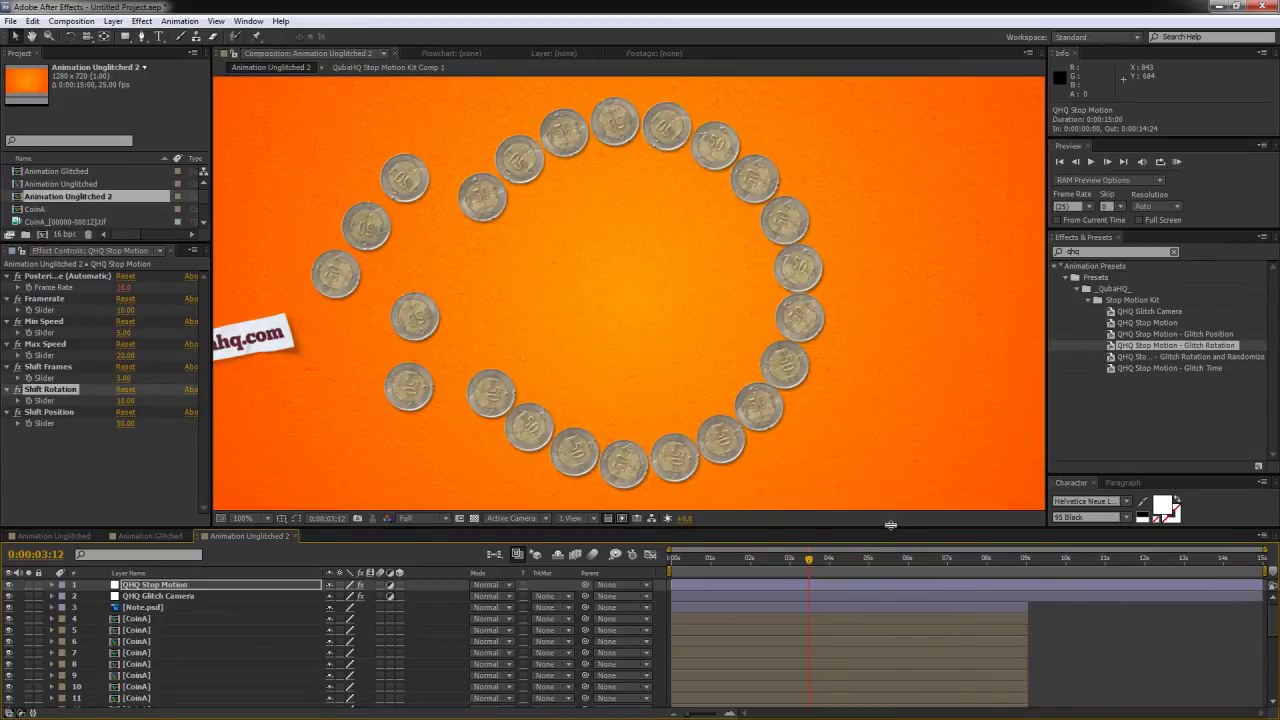
Enlarge the composition view to fit the whole frame and run a RAM preview of the glitched animation
{"action": "left_click_drag", "start_coordinate": [891, 527], "coordinate": [888, 650]}
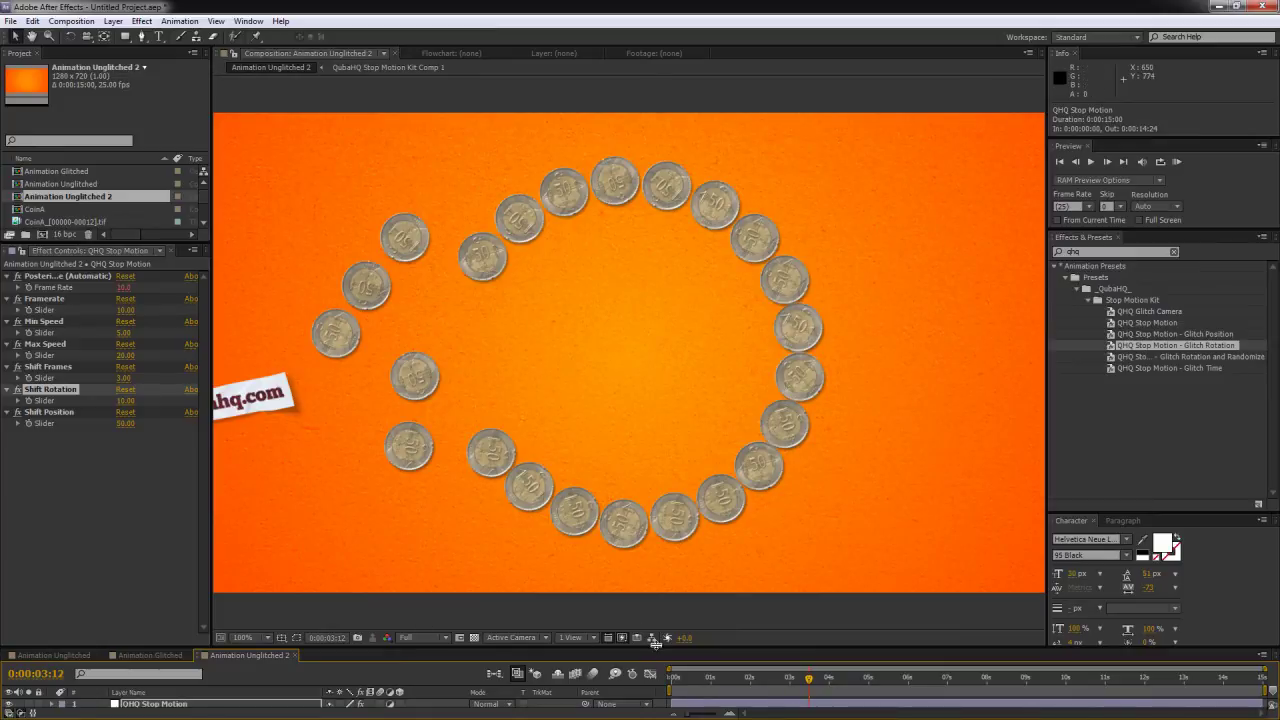
{"action": "left_click_drag", "start_coordinate": [655, 645], "coordinate": [655, 694]}
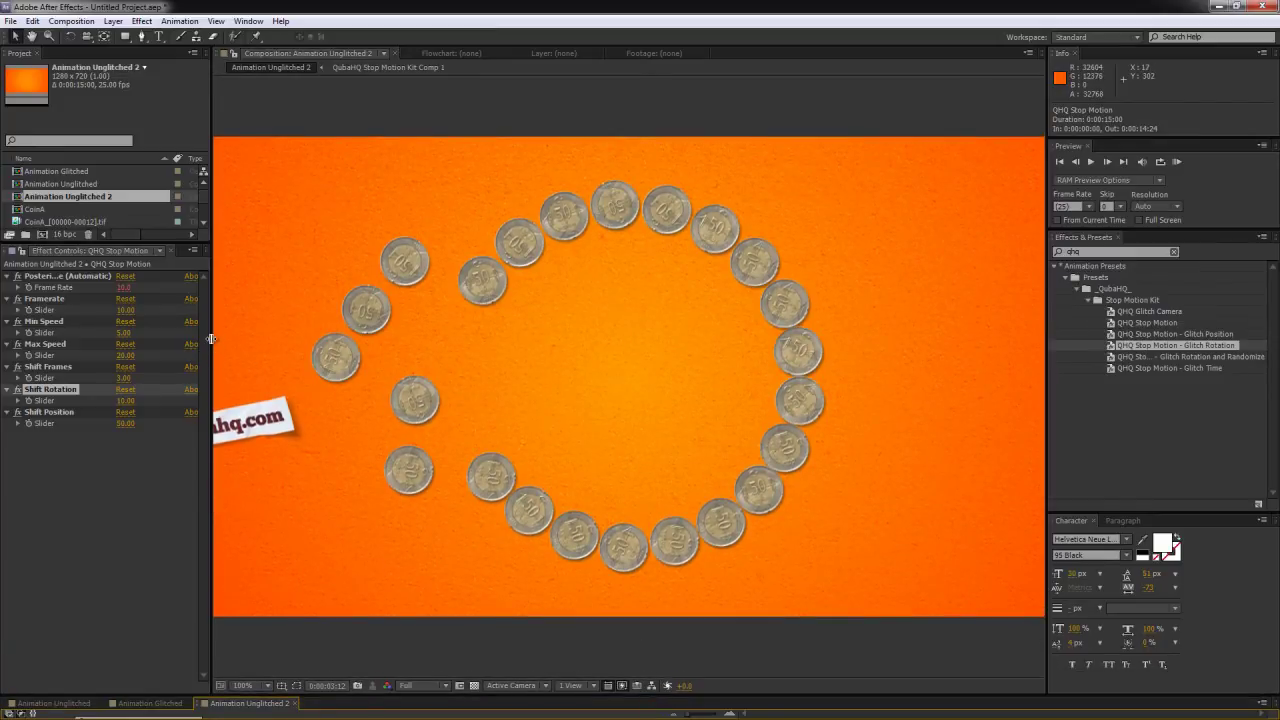
{"action": "left_click_drag", "start_coordinate": [213, 340], "coordinate": [157, 340]}
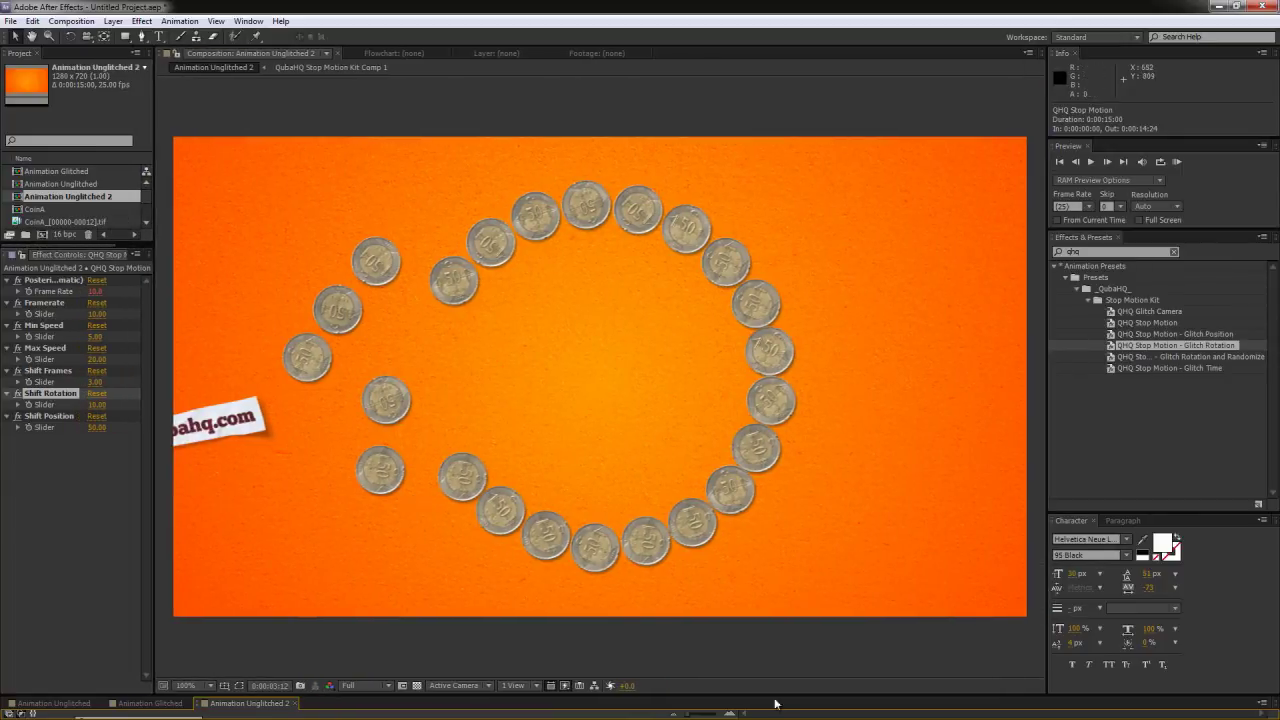
{"action": "left_click_drag", "start_coordinate": [785, 693], "coordinate": [782, 589]}
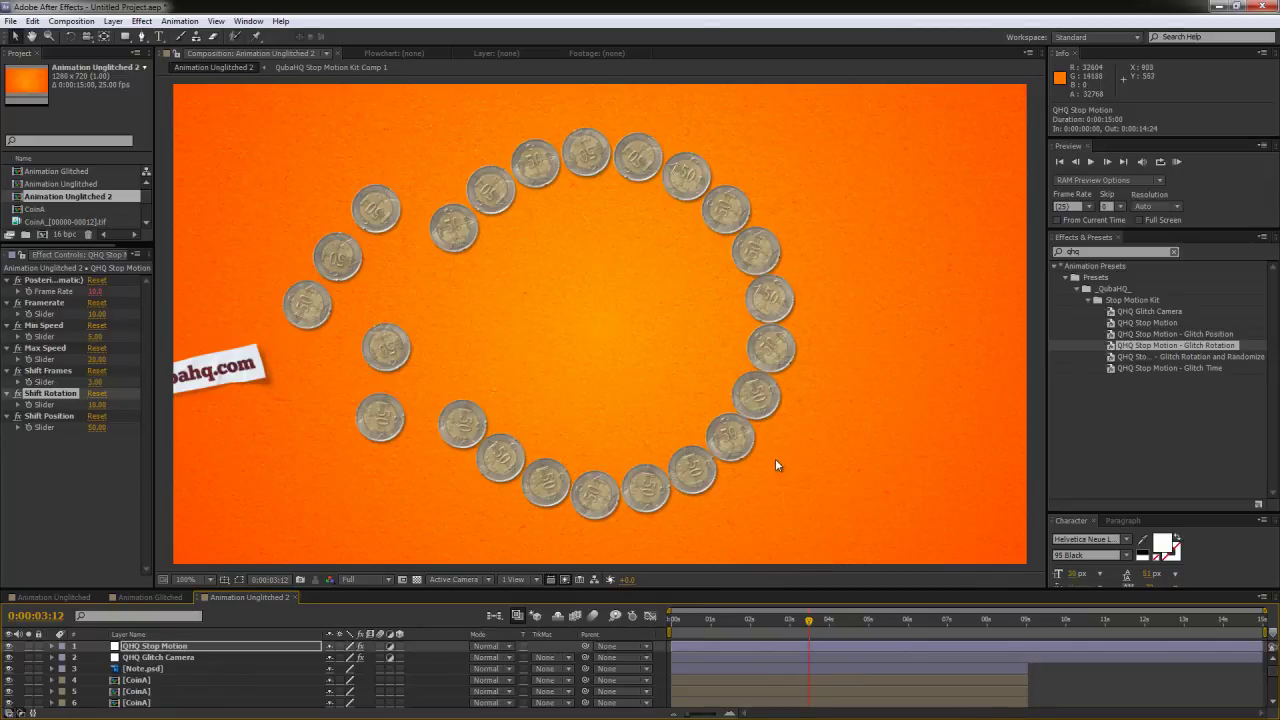
{"action": "key", "text": "KP_0"}
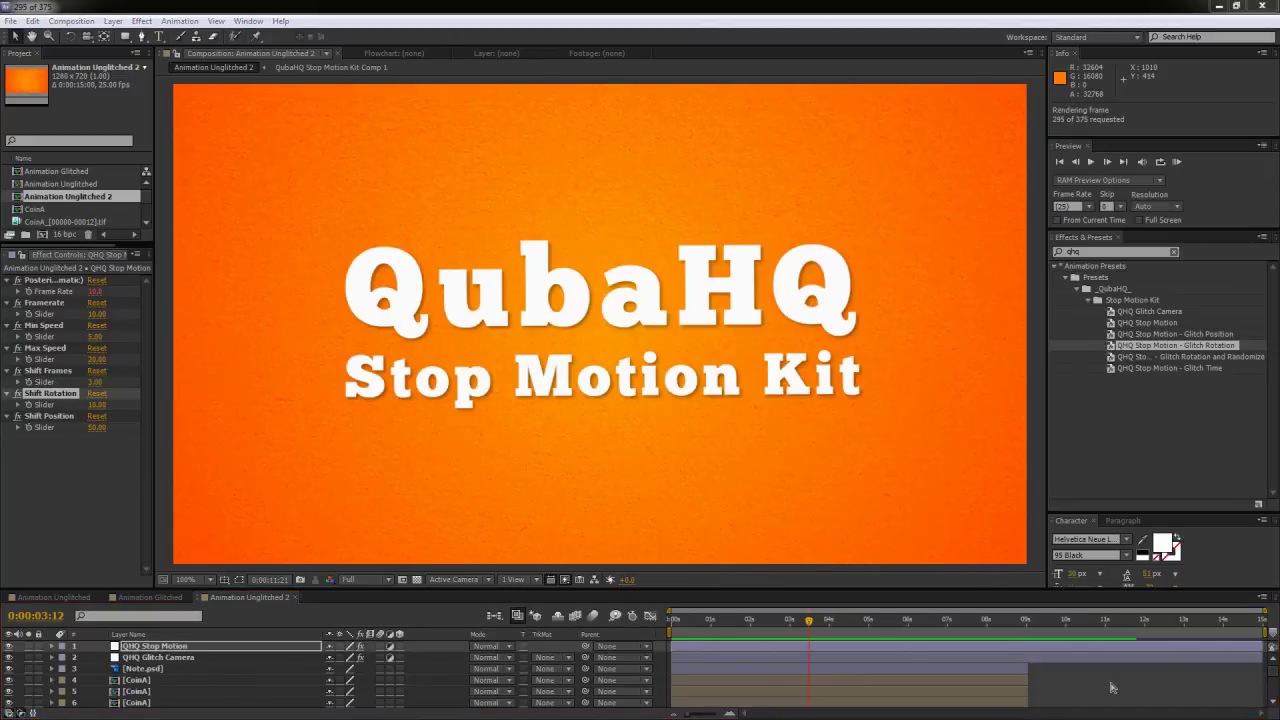